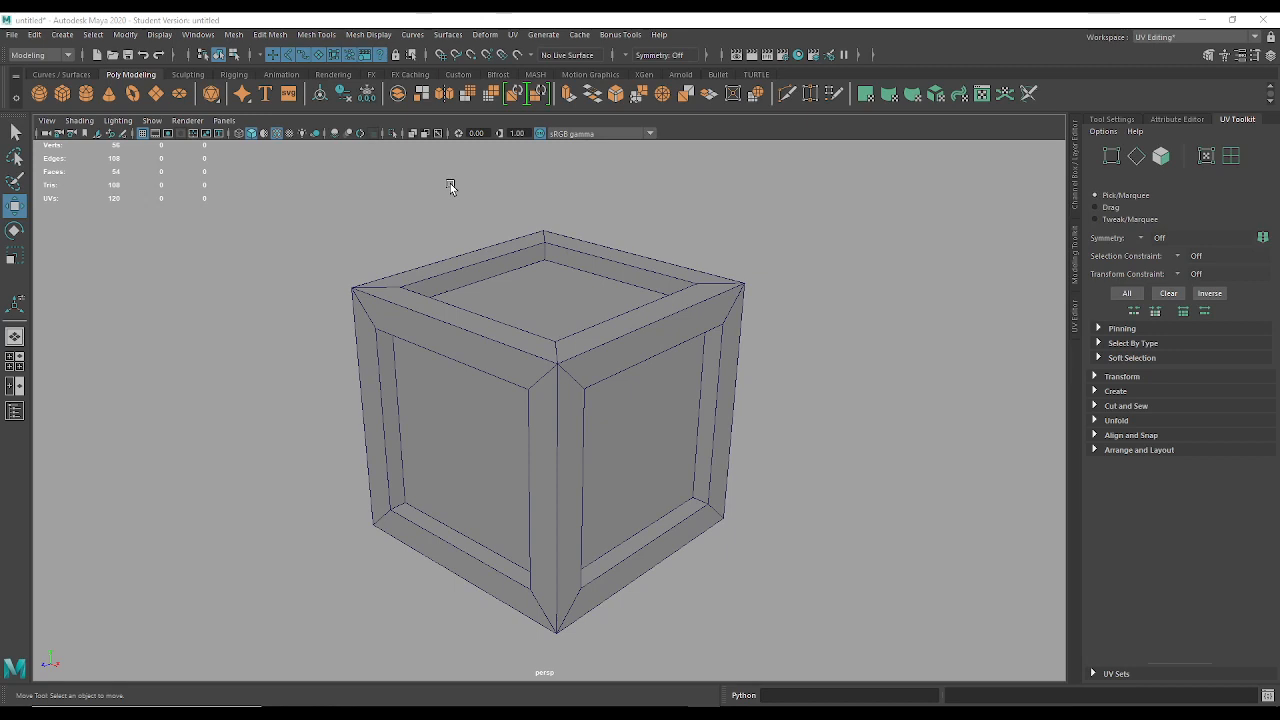
Inspect the crate model from several angles, toggling the wireframe-on-shaded display off and on.
mouse_move(220, 346)
left_mouse_down("alt")
mouse_move(437, 314)
mouse_move(326, 335)
mouse_move(257, 390)
mouse_move(234, 344)
left_mouse_up("alt")
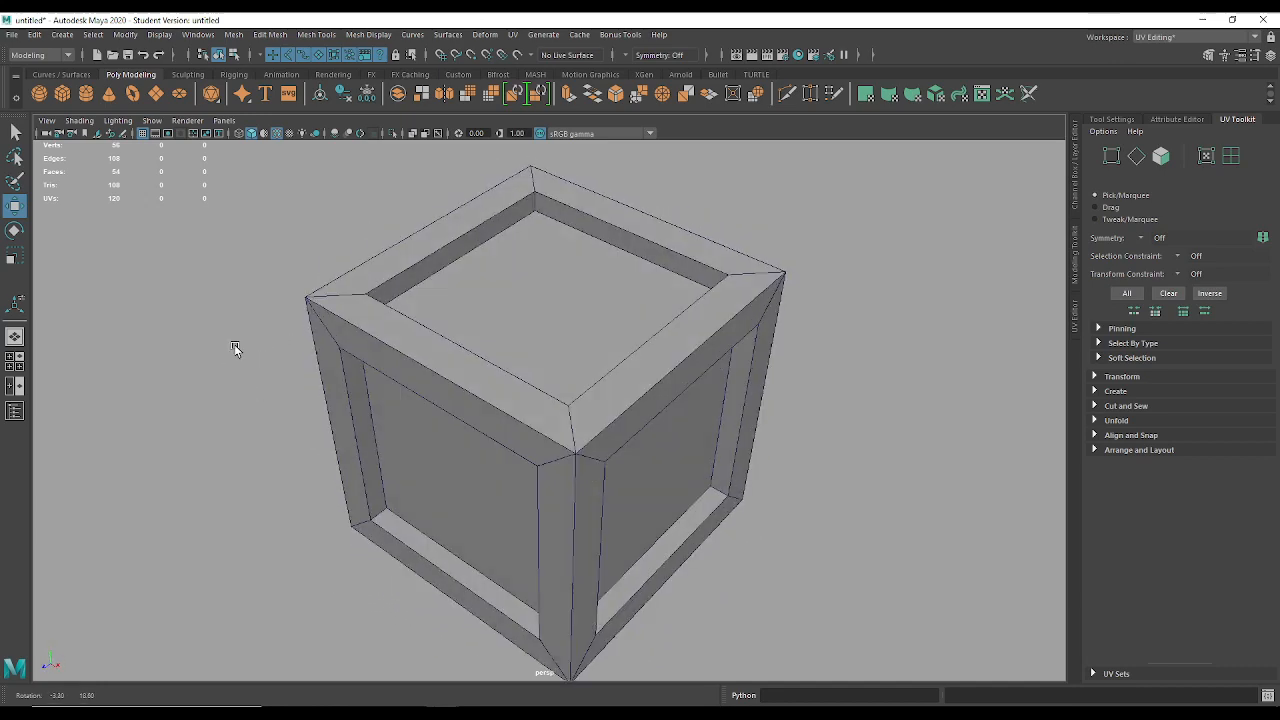
left_click(277, 136)
left_click(277, 136)
left_click(277, 136)
left_click(277, 136)
left_click(277, 135)
left_click(277, 135)
left_click(277, 135)
left_click(277, 135)
left_click_drag(460, 217, 1002, 334, "alt")
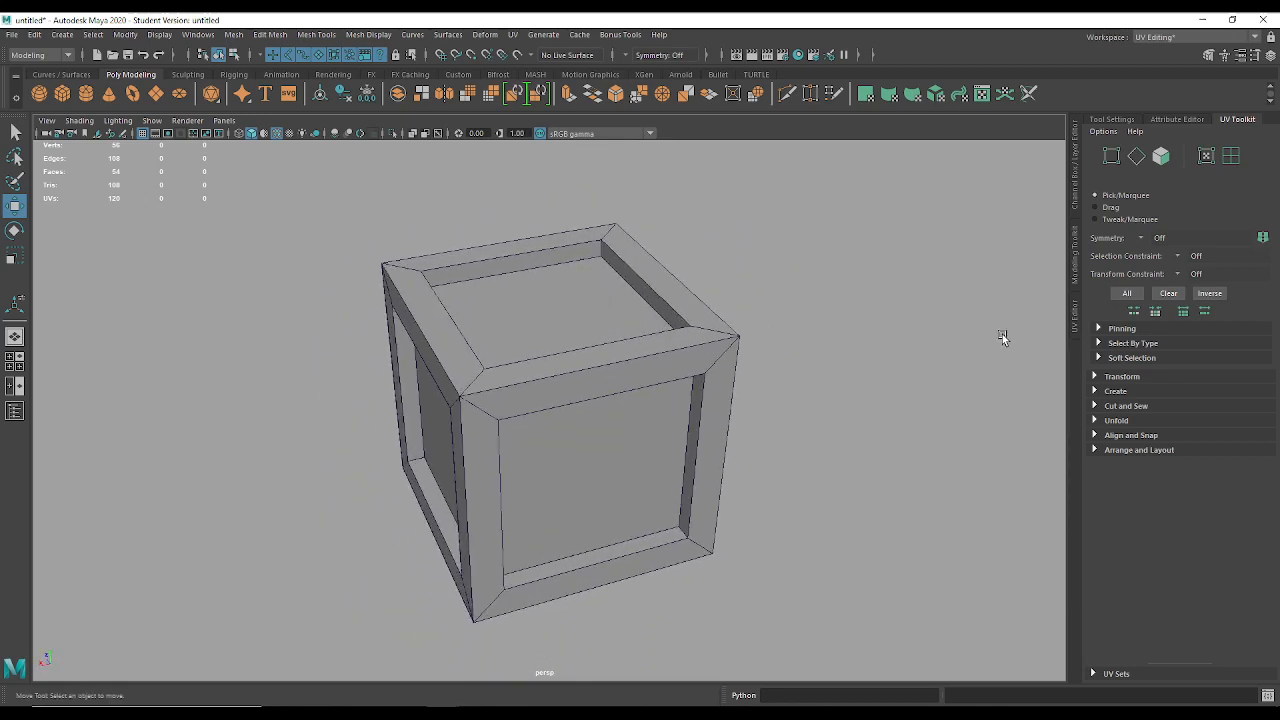
Show the crate's UV layout in the UV Editor and cycle the background to dark grey.
left_click(1077, 322)
left_click(335, 410)
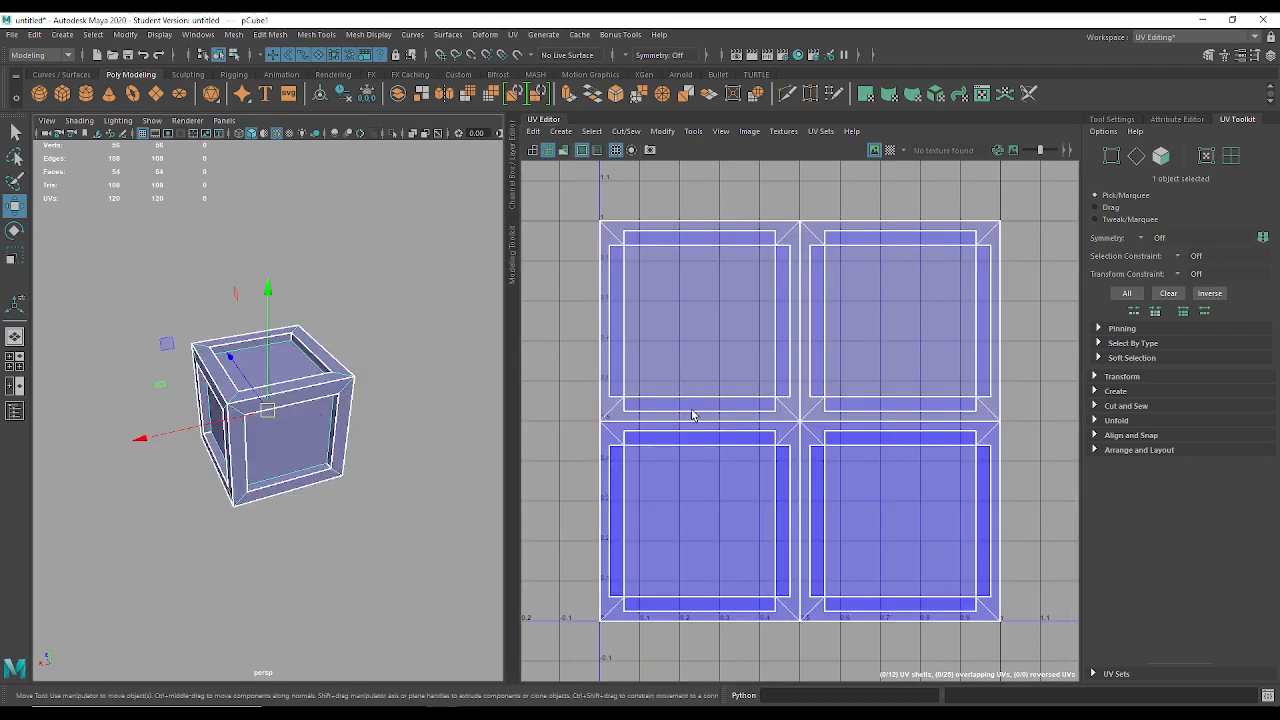
right_click_drag(786, 554, 610, 316, "alt")
key("alt+b")
key("alt+b")
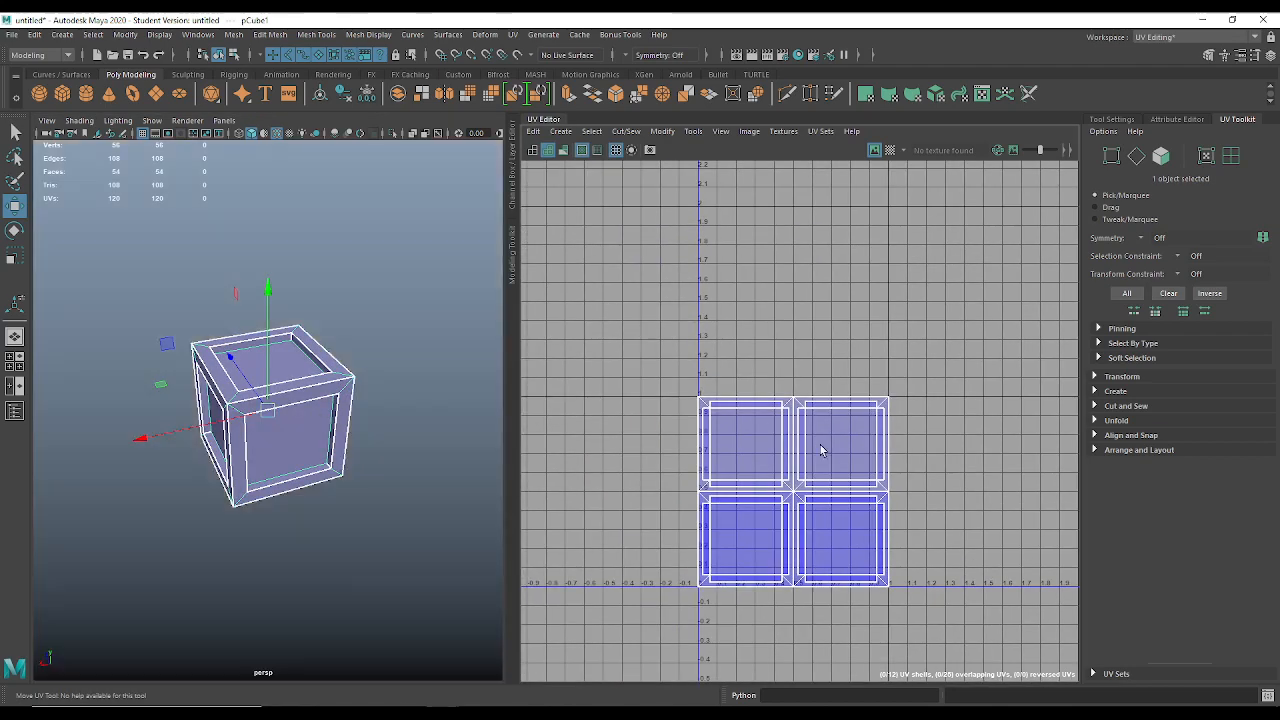
middle_click_drag(706, 360, 686, 301, "alt")
key("alt+b")
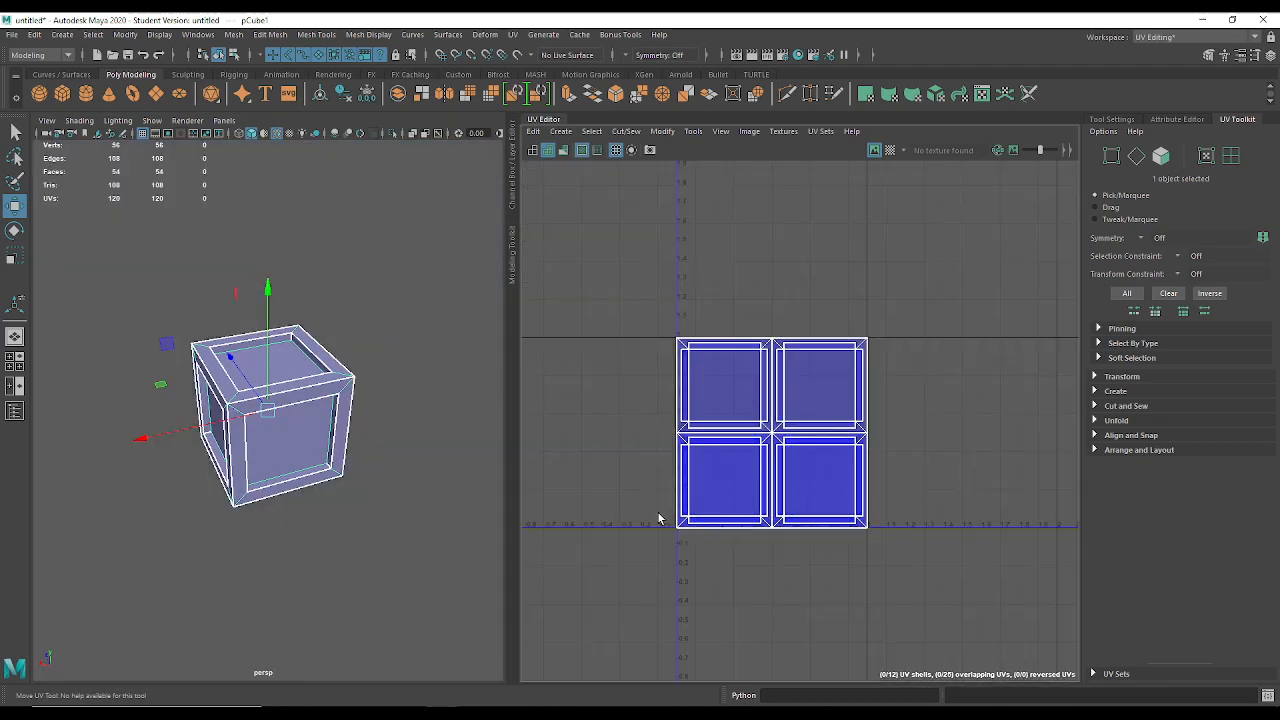
right_click_drag(689, 491, 743, 597, "alt")
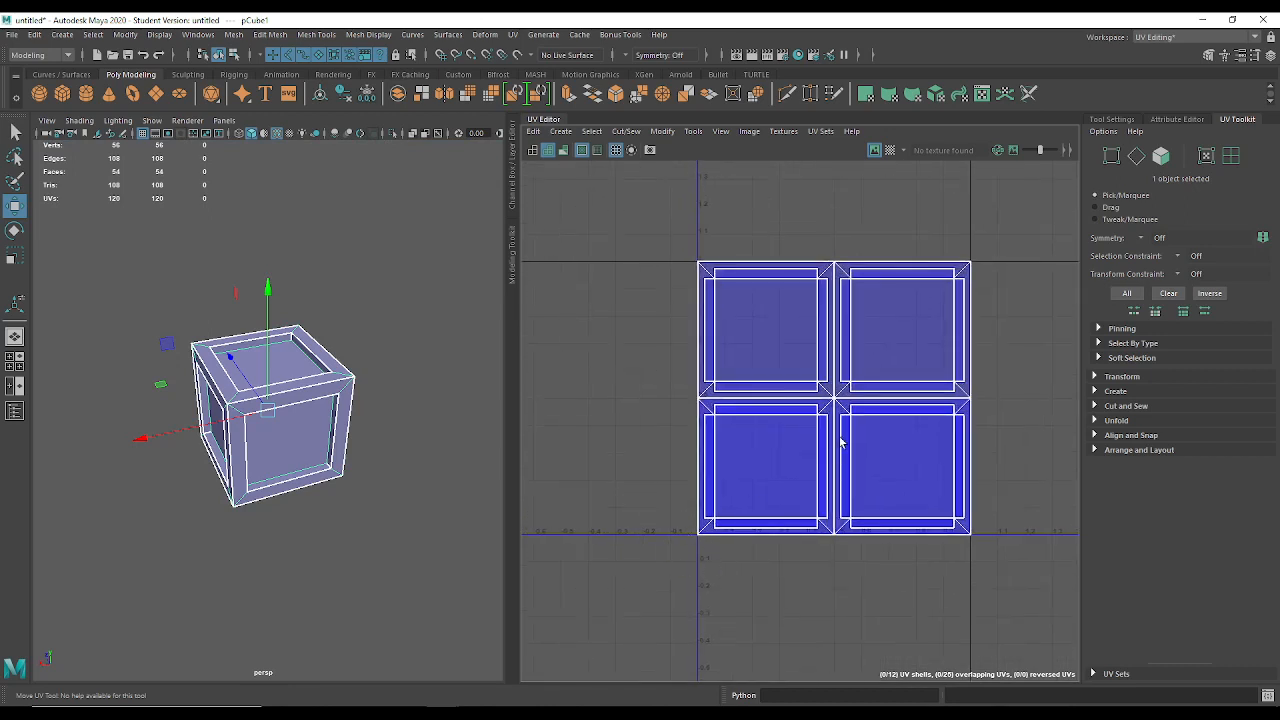
scroll(397, 312, "down", 3)
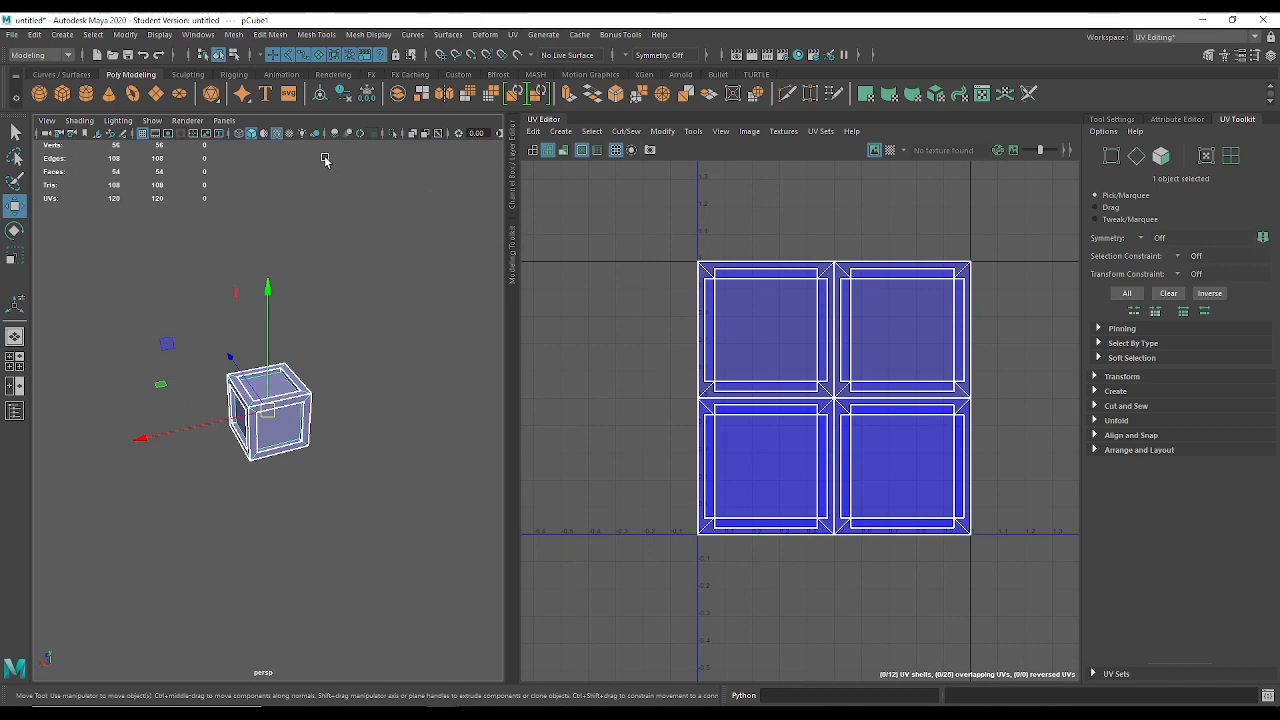
Start a new empty scene and switch the workspace to Modeling - Standard.
left_click(14, 37)
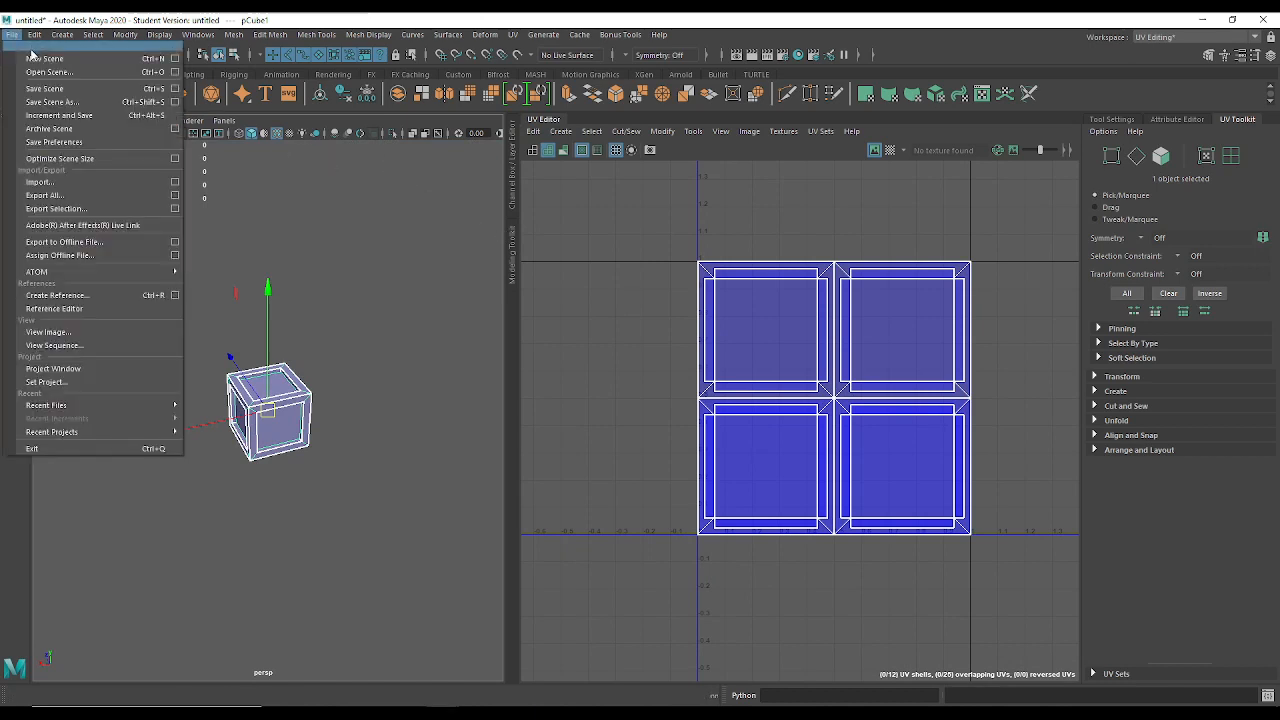
left_click(34, 58)
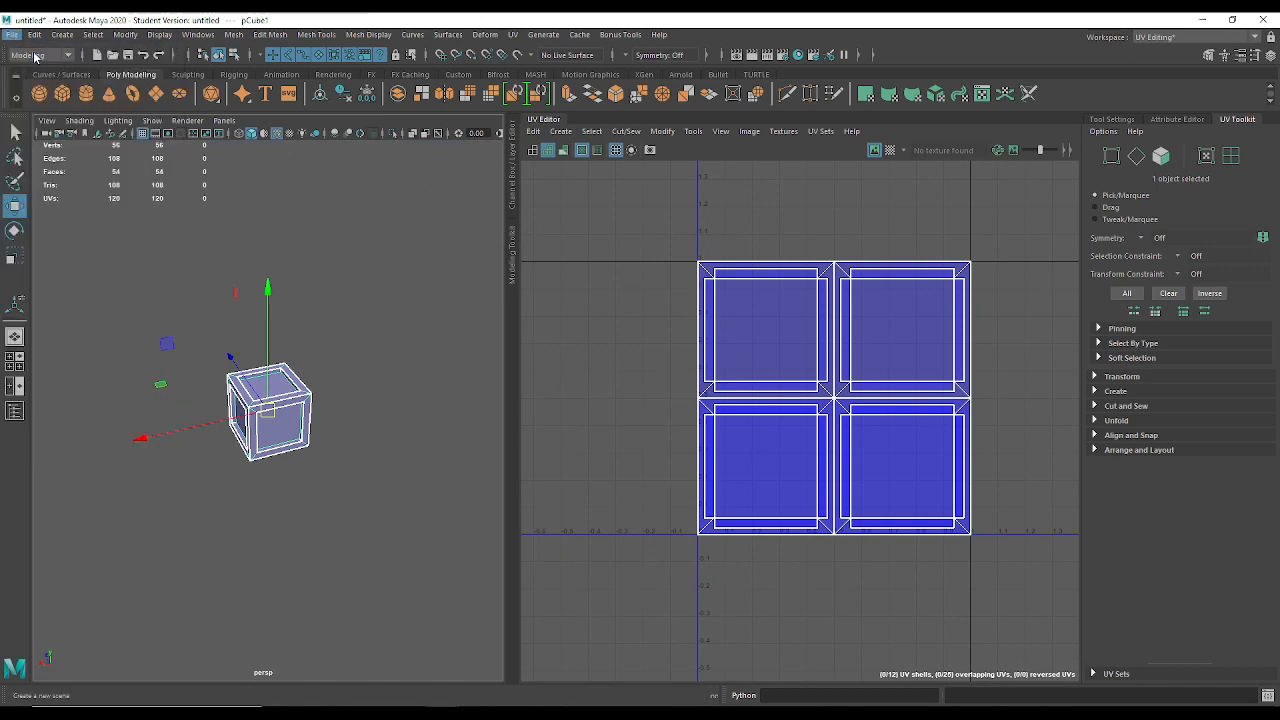
left_click(637, 369)
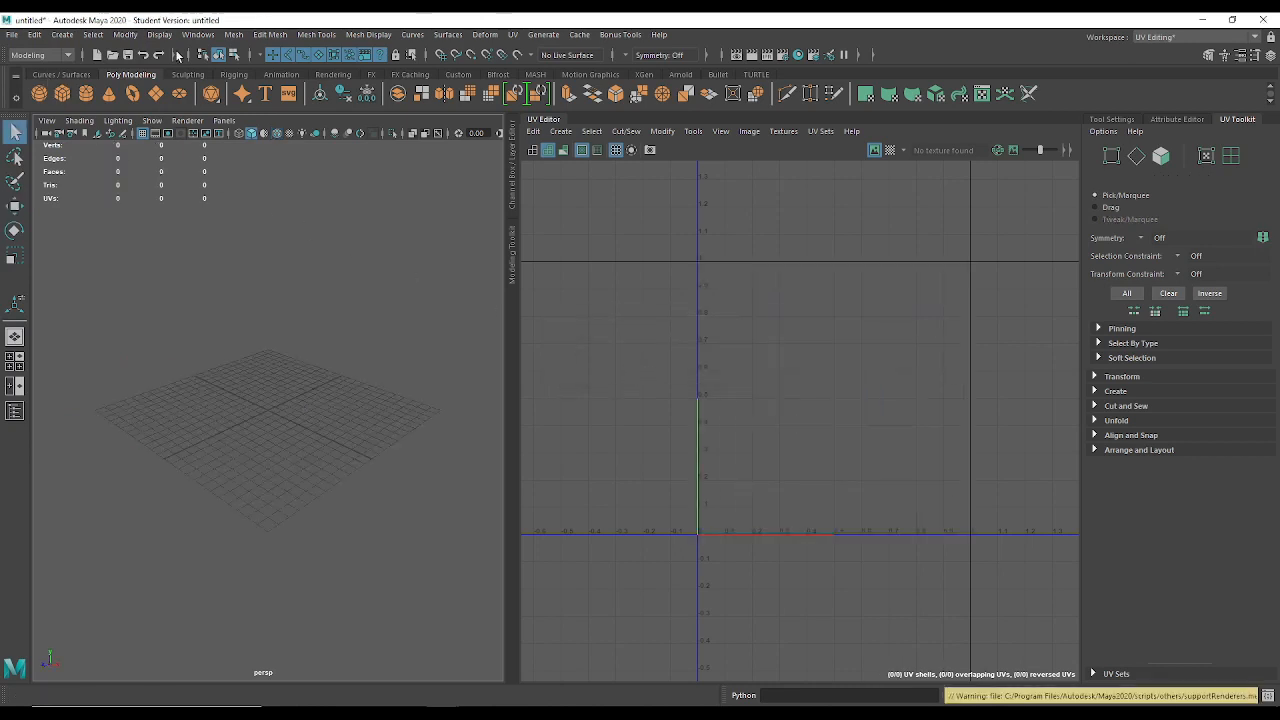
left_click(1150, 37)
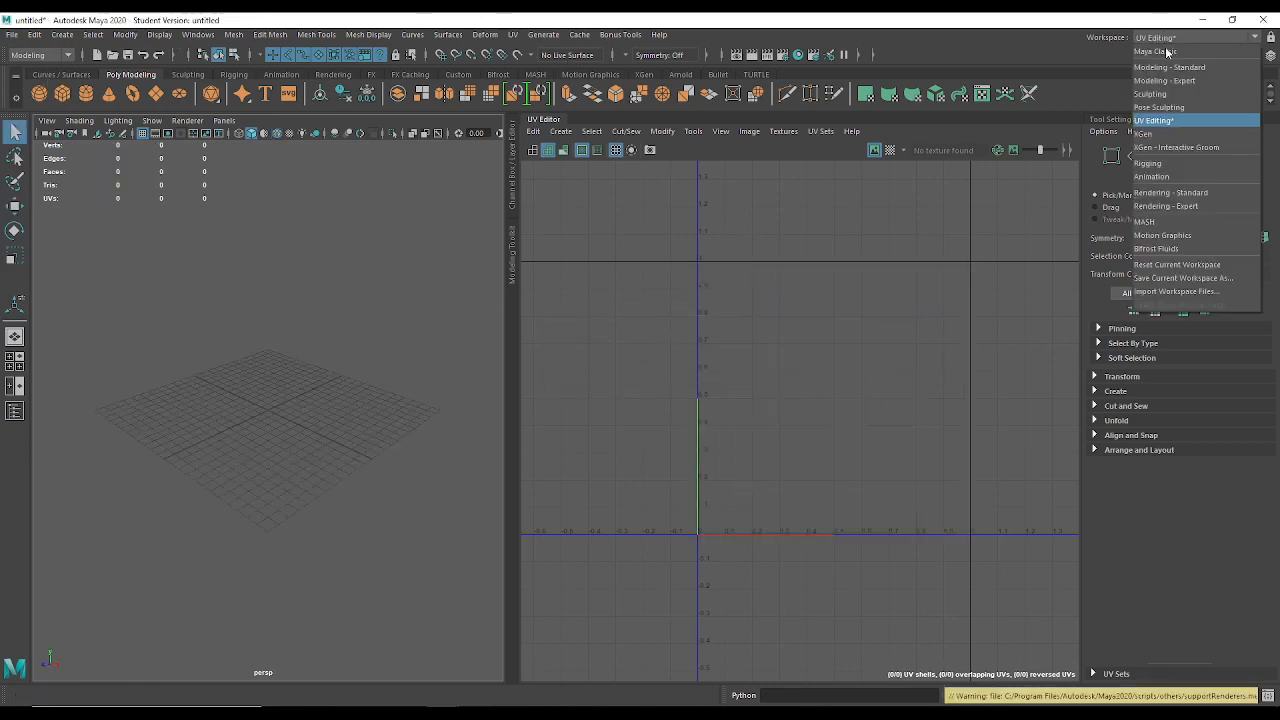
left_click(1163, 67)
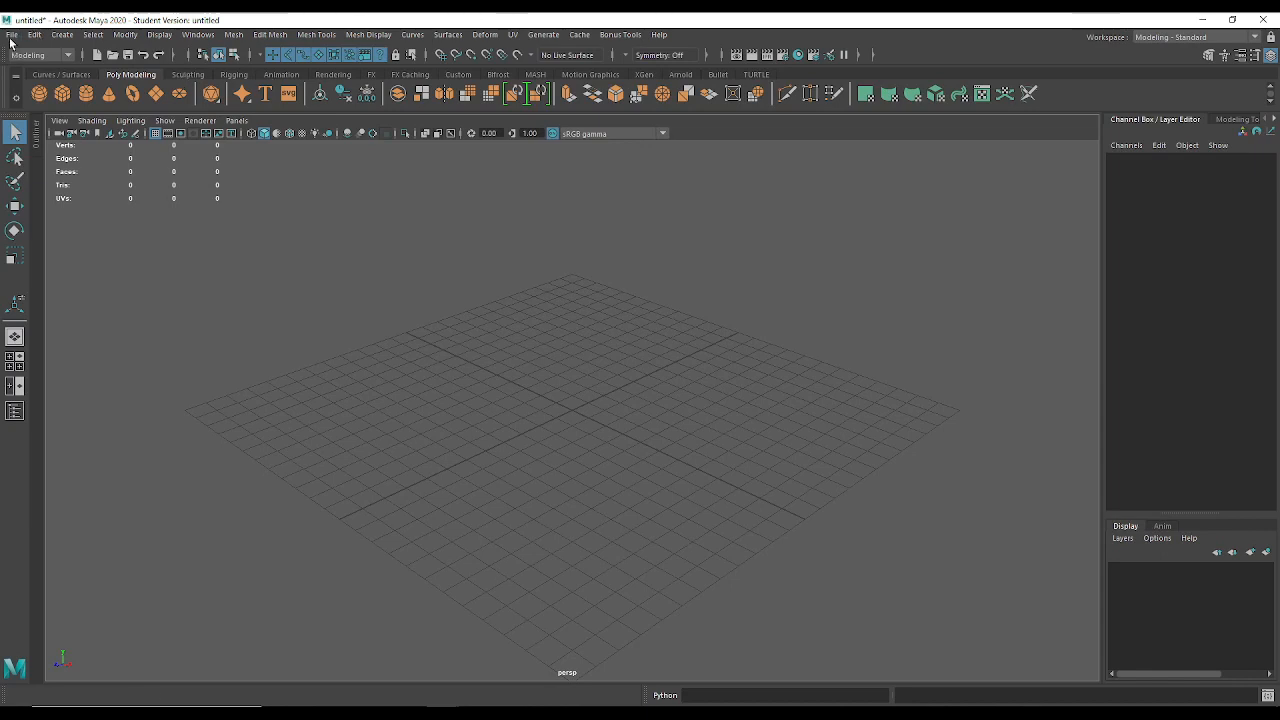
Start a new project in the Project Window and name it Crate20221.
left_click(12, 35)
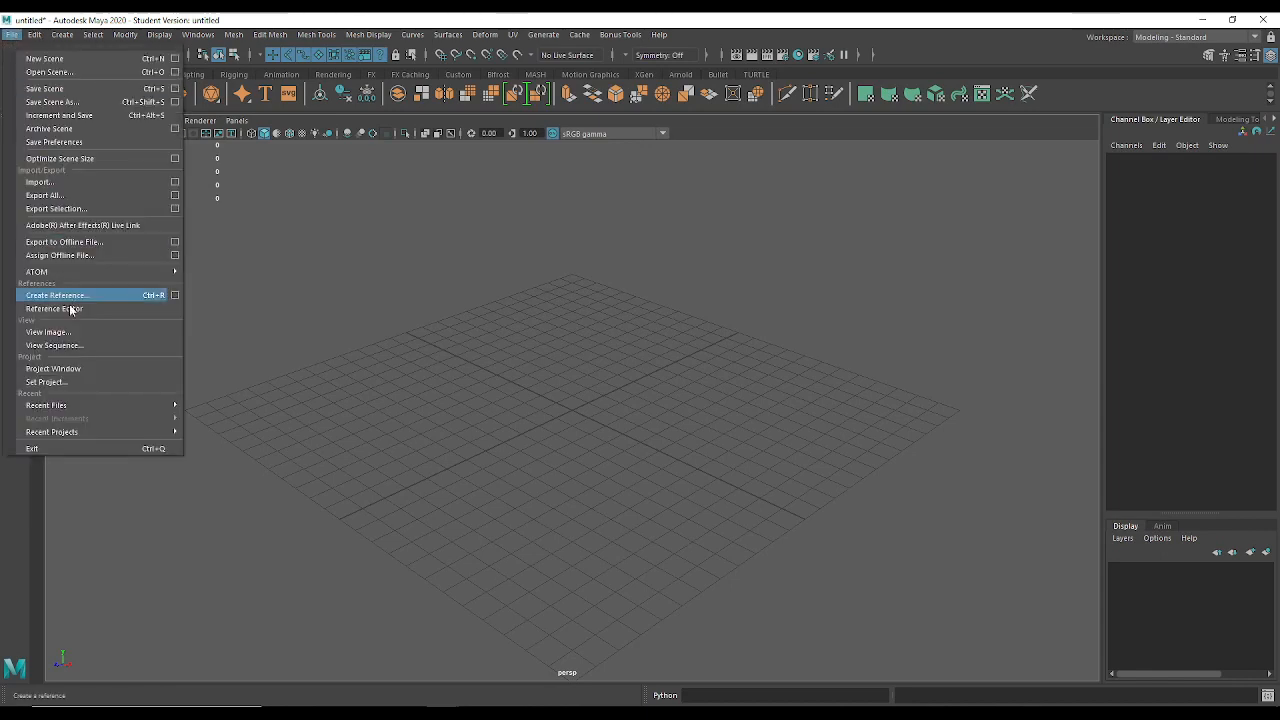
left_click(57, 370)
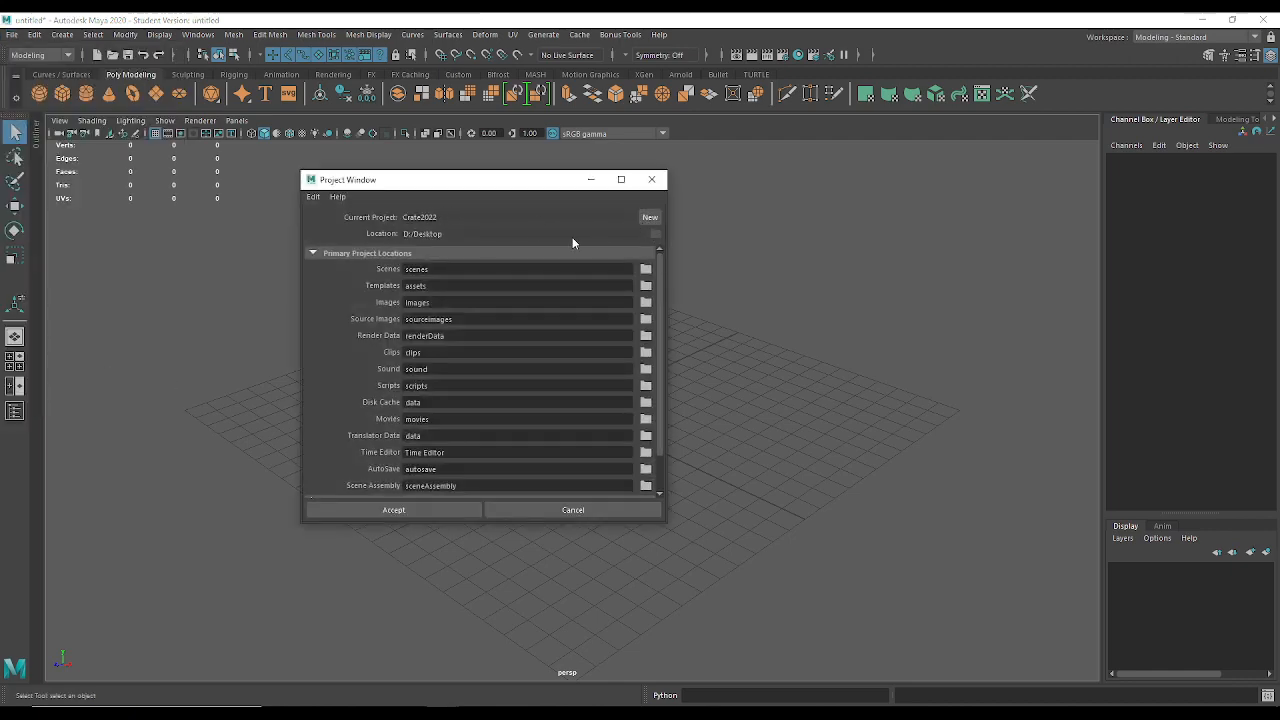
left_click(650, 217)
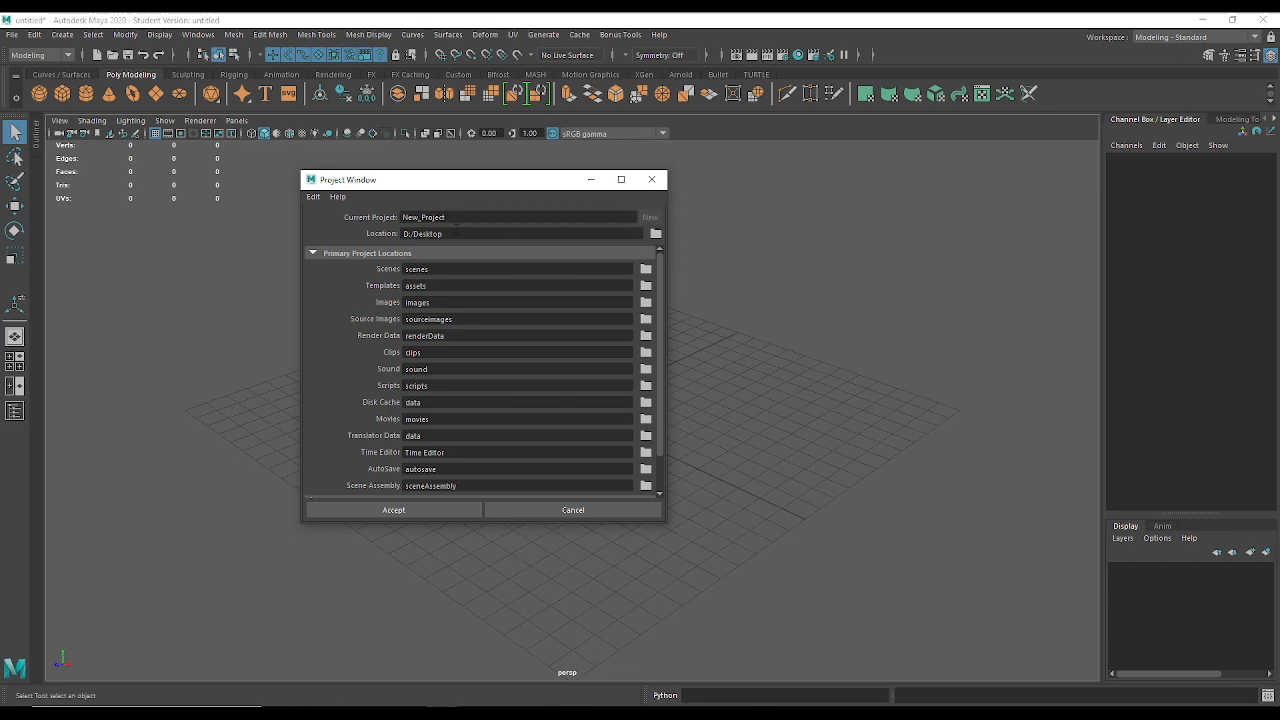
left_click(450, 216)
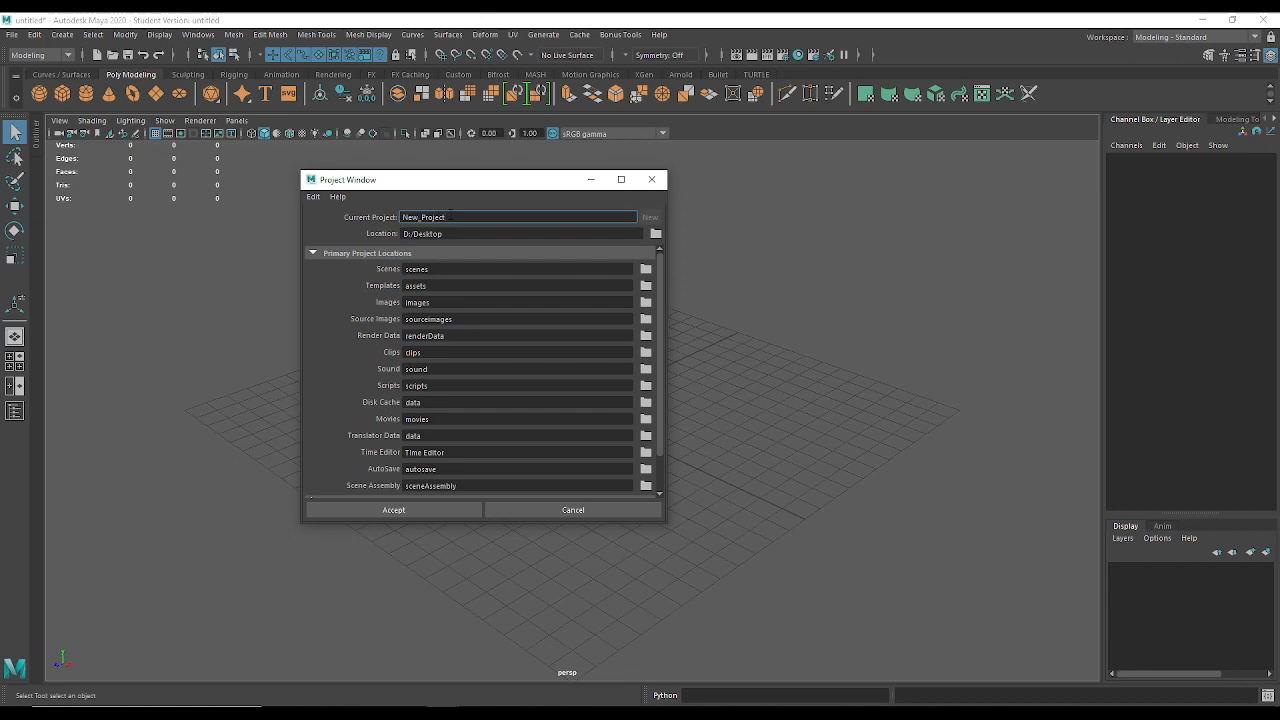
key("shift+Left")
key("shift+Left")
key("shift+Left")
key("shift+Left")
key("shift+Left")
key("shift+Left")
key("shift+Left")
key("shift+Left")
key("shift+Left")
key("shift+Left")
key("shift+Left")
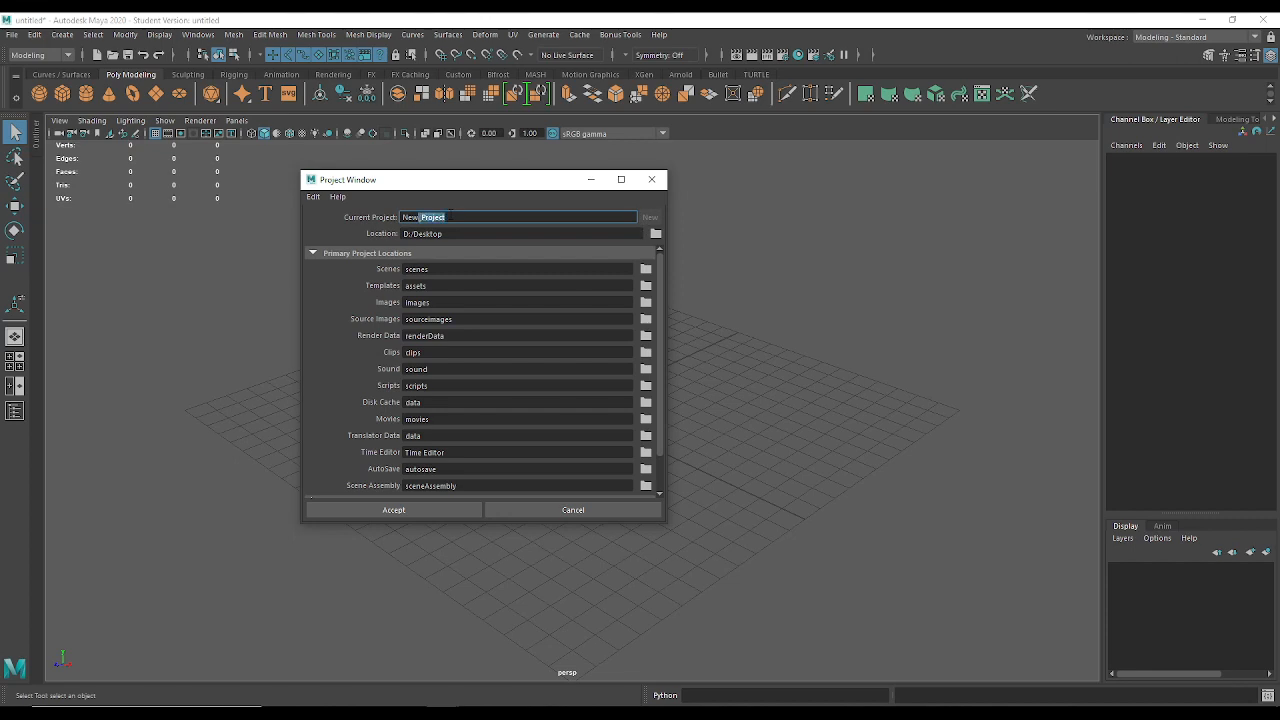
type("Crate2022")
Set the new project's location to the Desktop and accept the project settings.
left_click(651, 234)
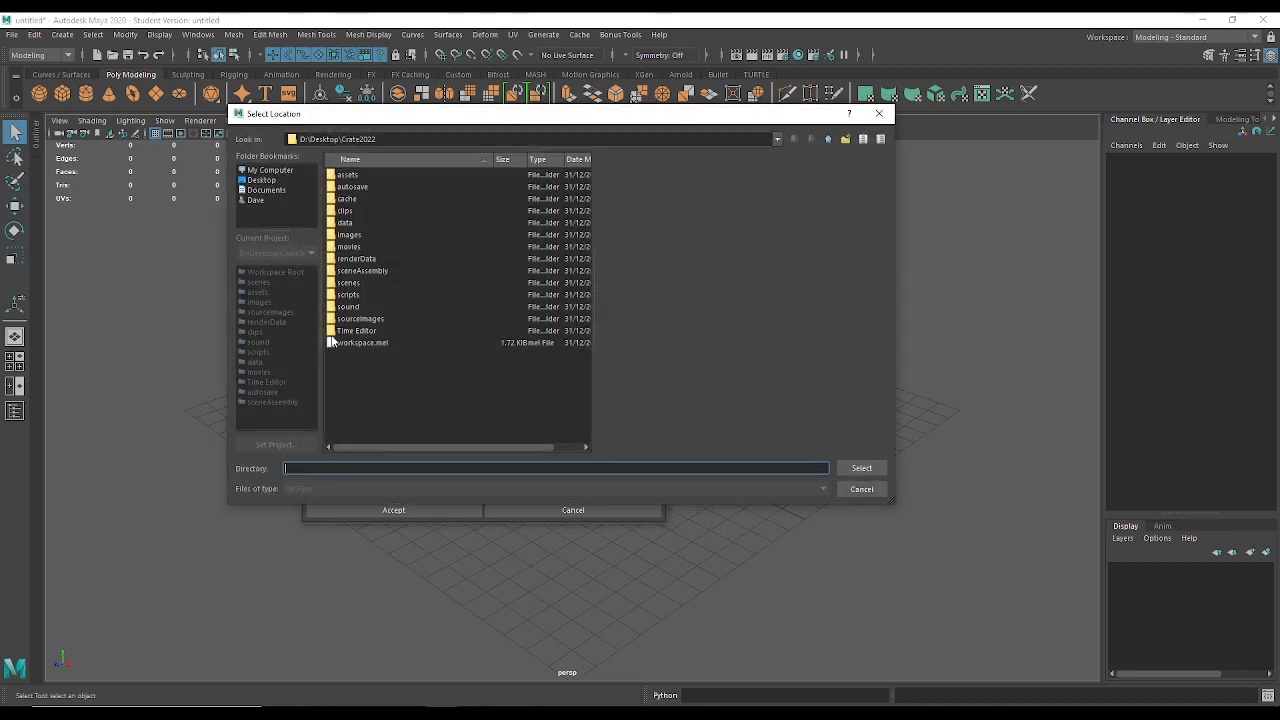
left_click(261, 180)
left_click(862, 468)
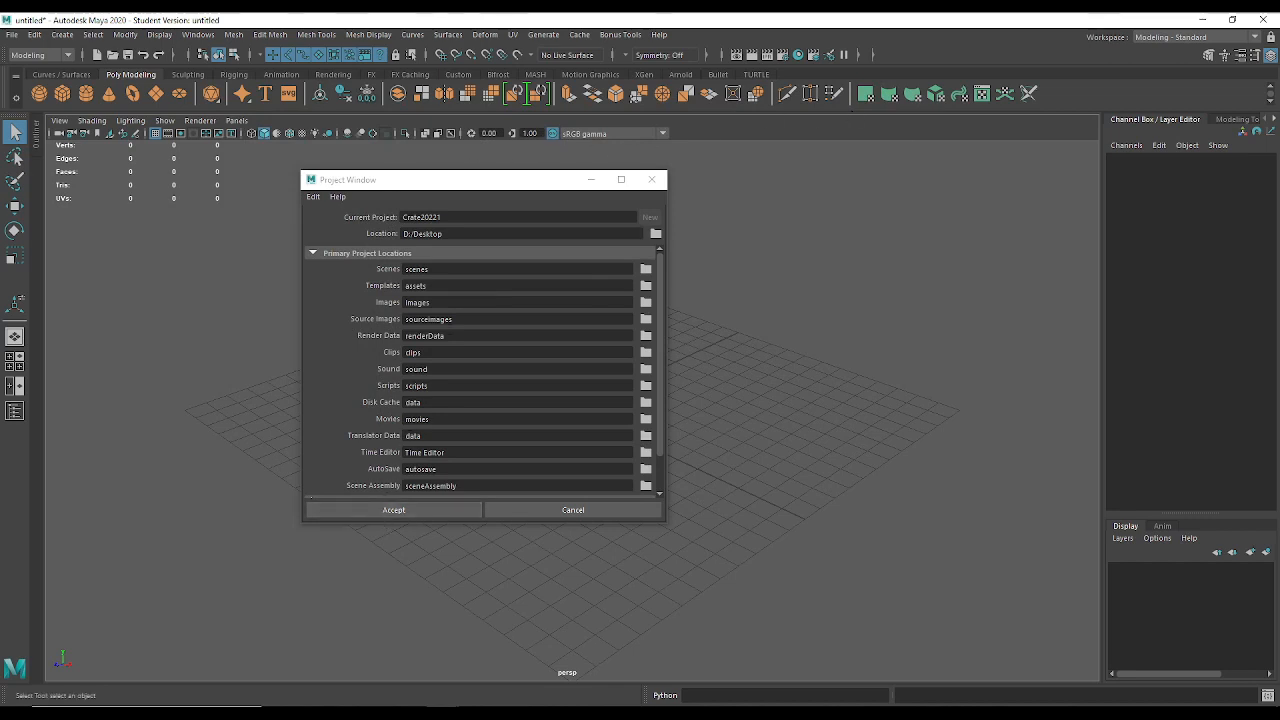
left_click(377, 512)
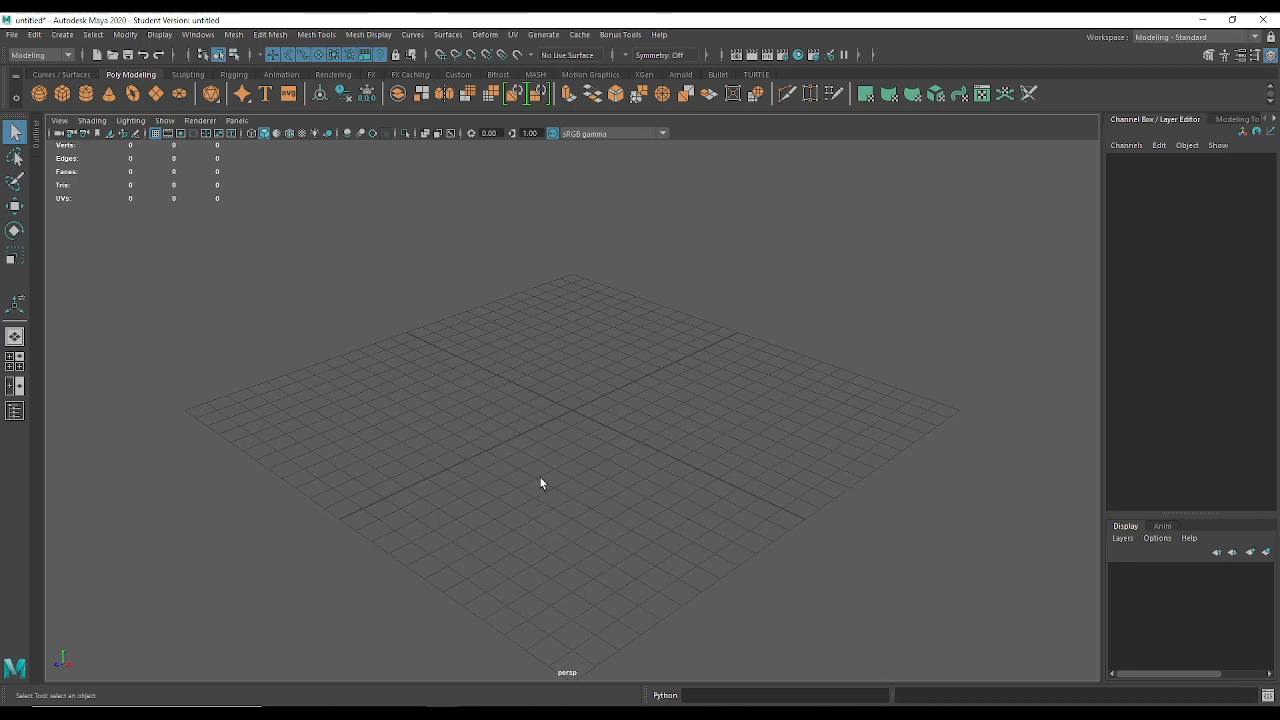
Check in the Save As dialog that the save location is the project's scenes folder, and close it without saving.
left_click(18, 37)
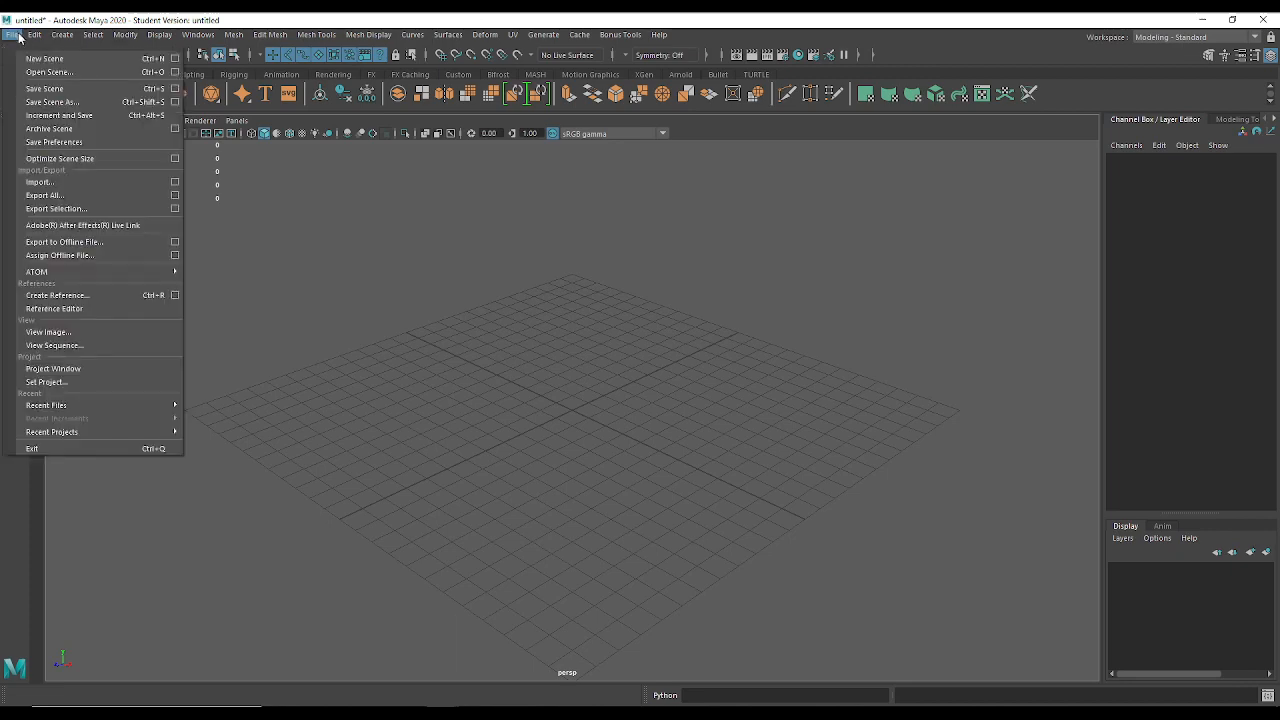
left_click(75, 112)
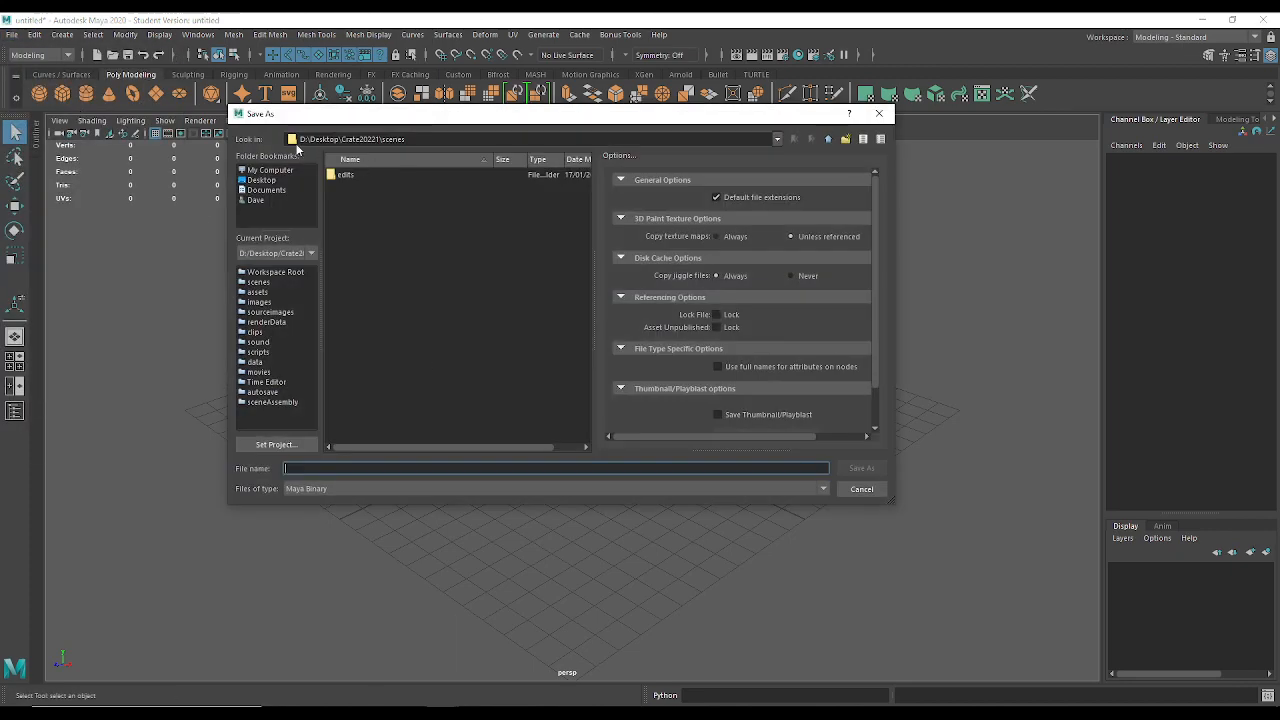
left_click_drag(346, 139, 406, 139)
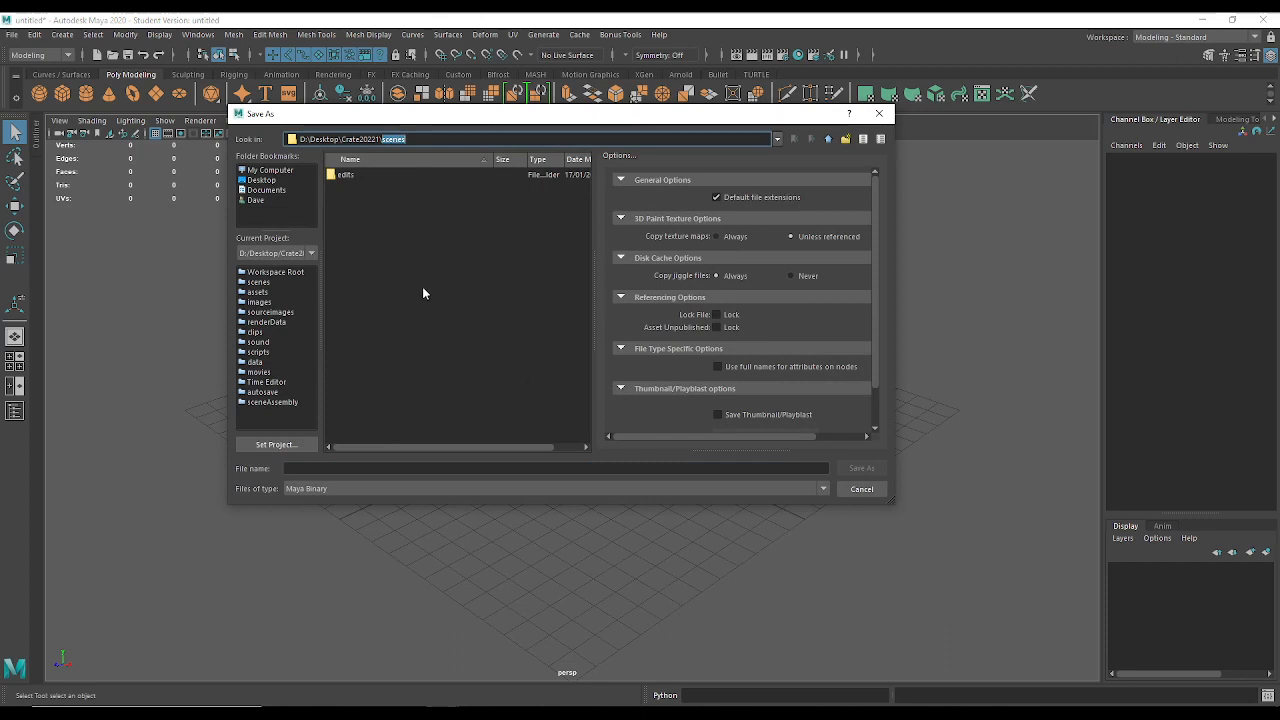
left_click(861, 488)
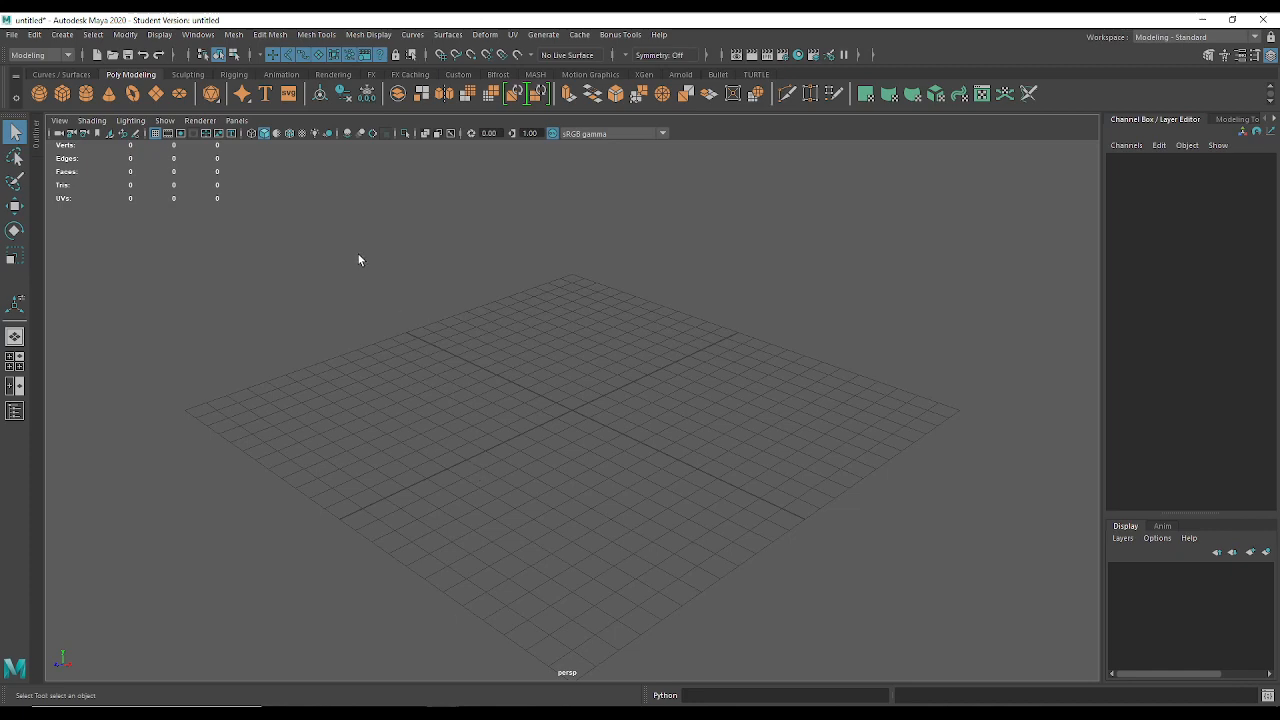
Turn off Interactive Creation for polygon primitives.
left_click(62, 34)
mouse_move(77, 65)
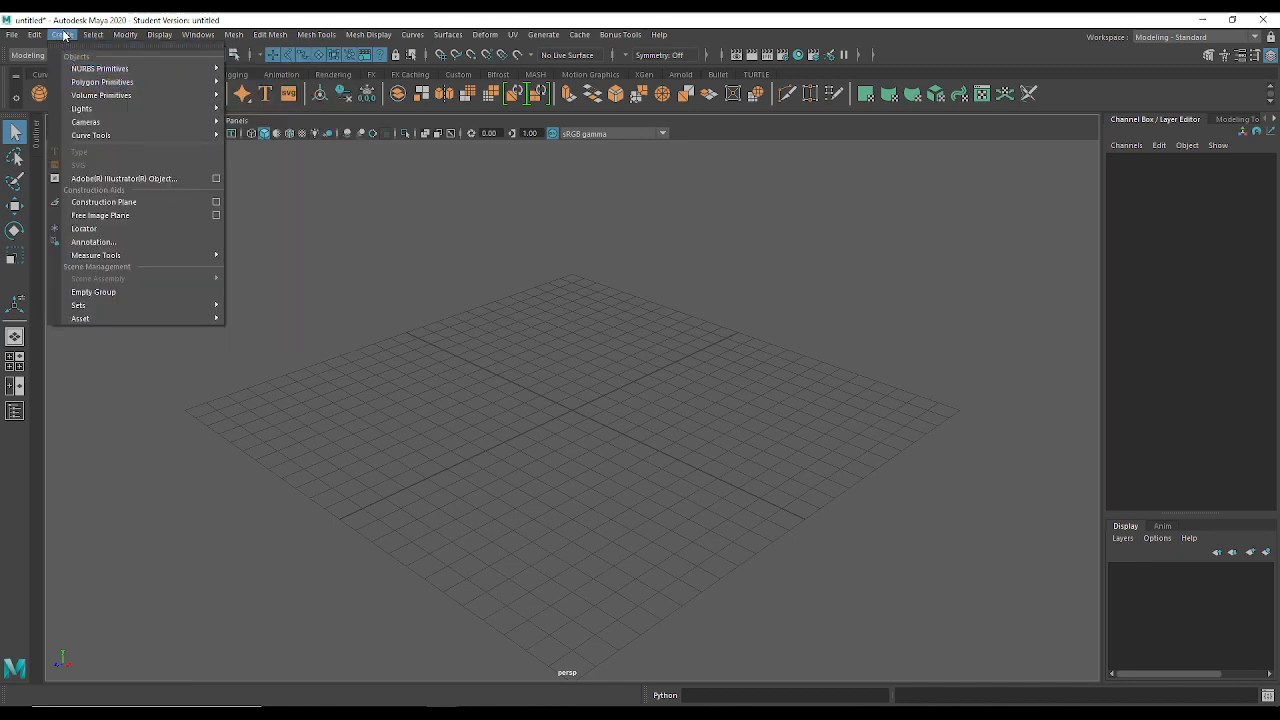
mouse_move(107, 86)
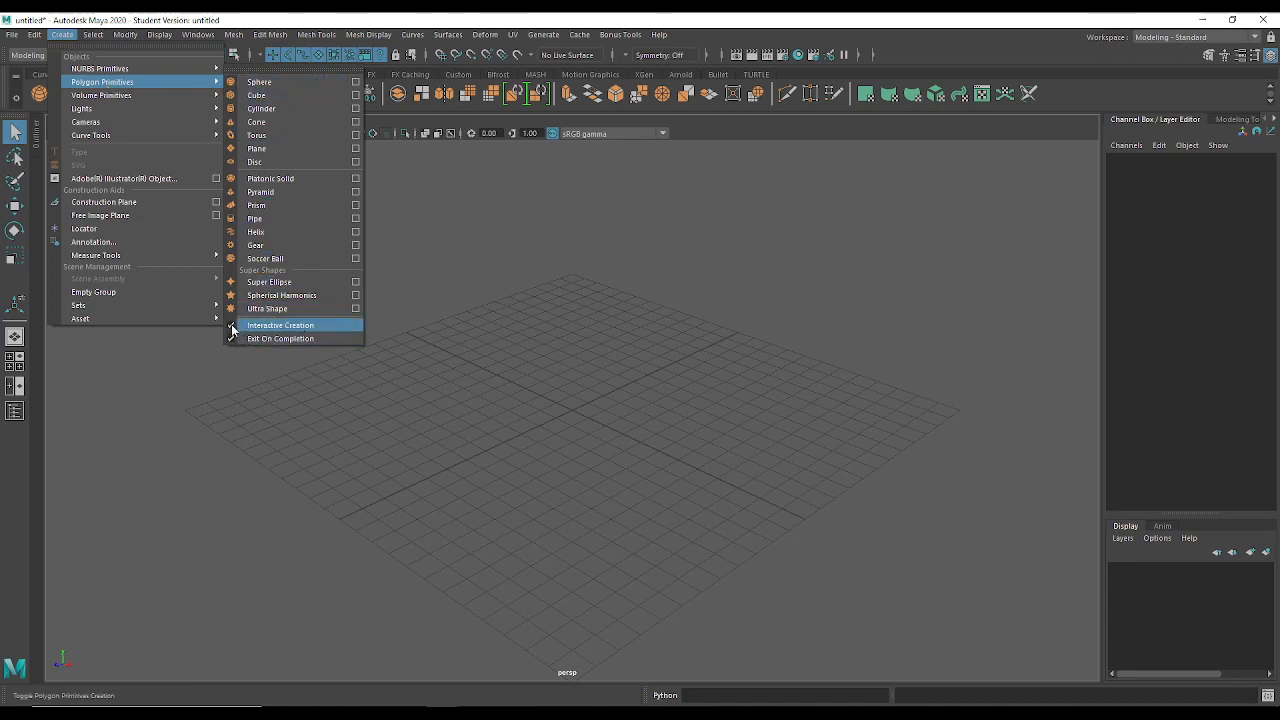
left_click(230, 330)
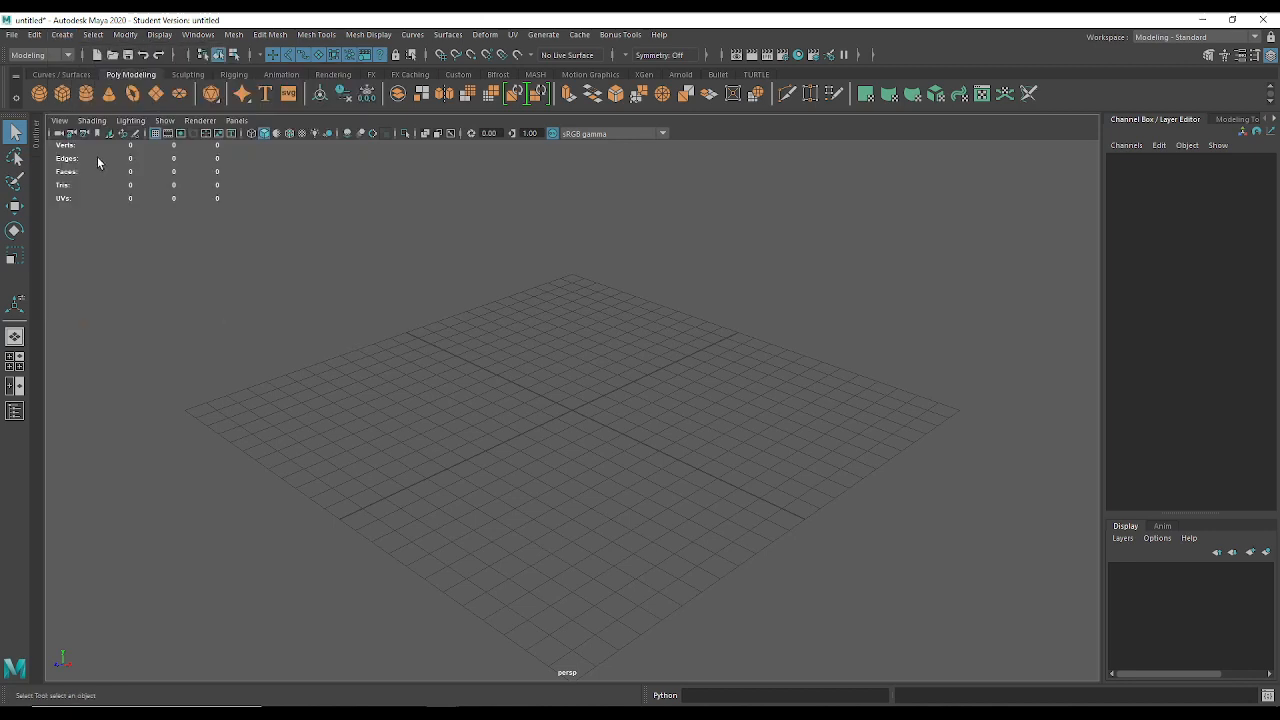
Create a default polygon cube at the grid's centre, view it from several angles and delete it.
left_click(62, 94)
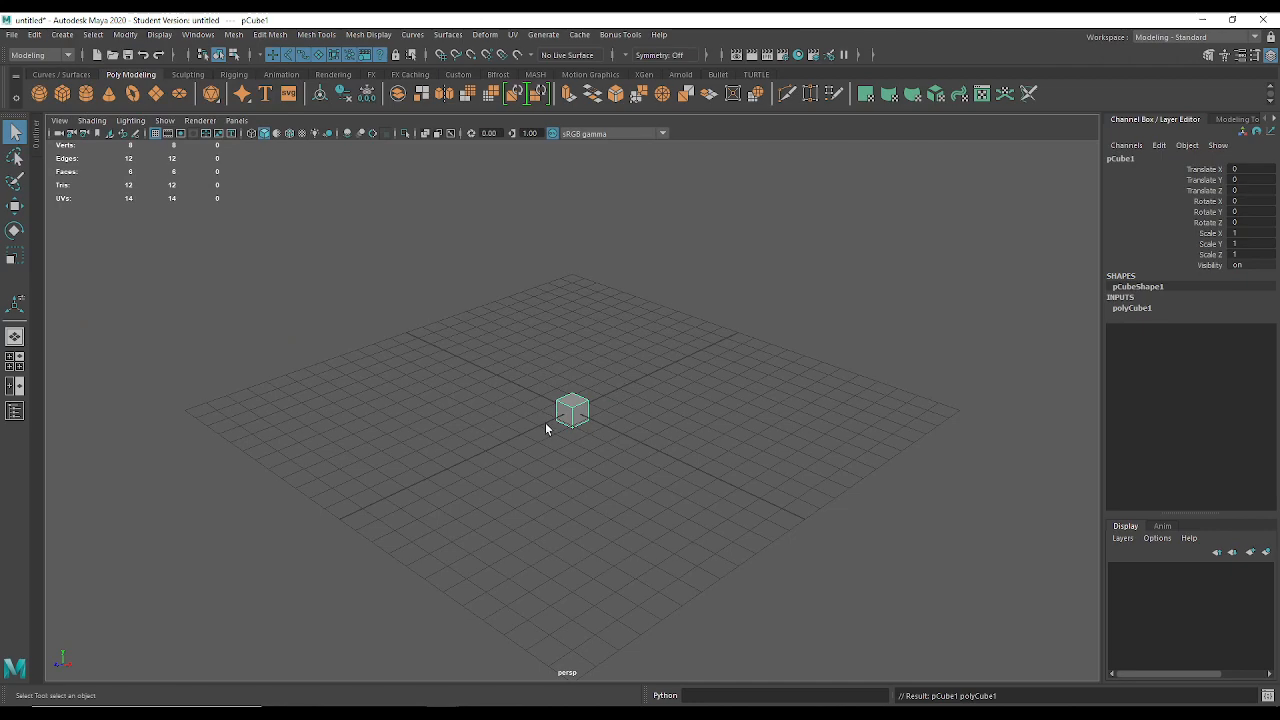
scroll(563, 556, "up", 5)
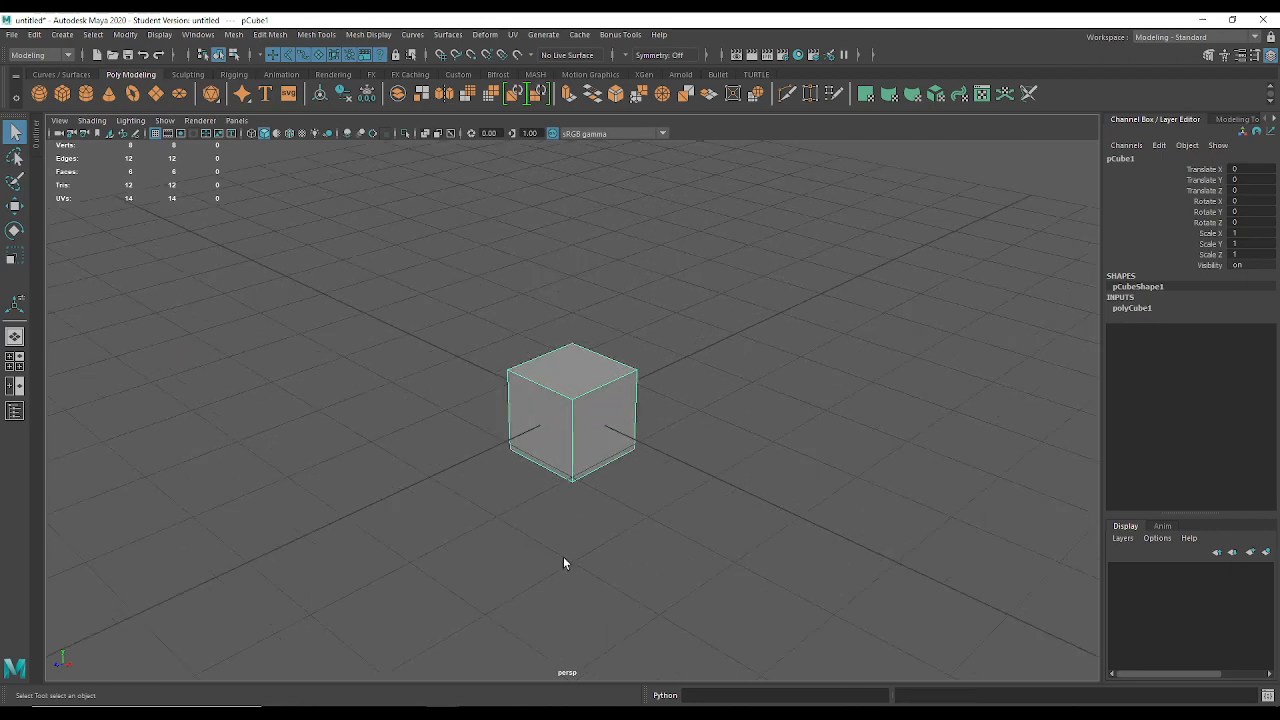
mouse_move(554, 423)
left_mouse_down("alt")
mouse_move(560, 394)
mouse_move(563, 463)
mouse_move(564, 414)
left_mouse_up("alt")
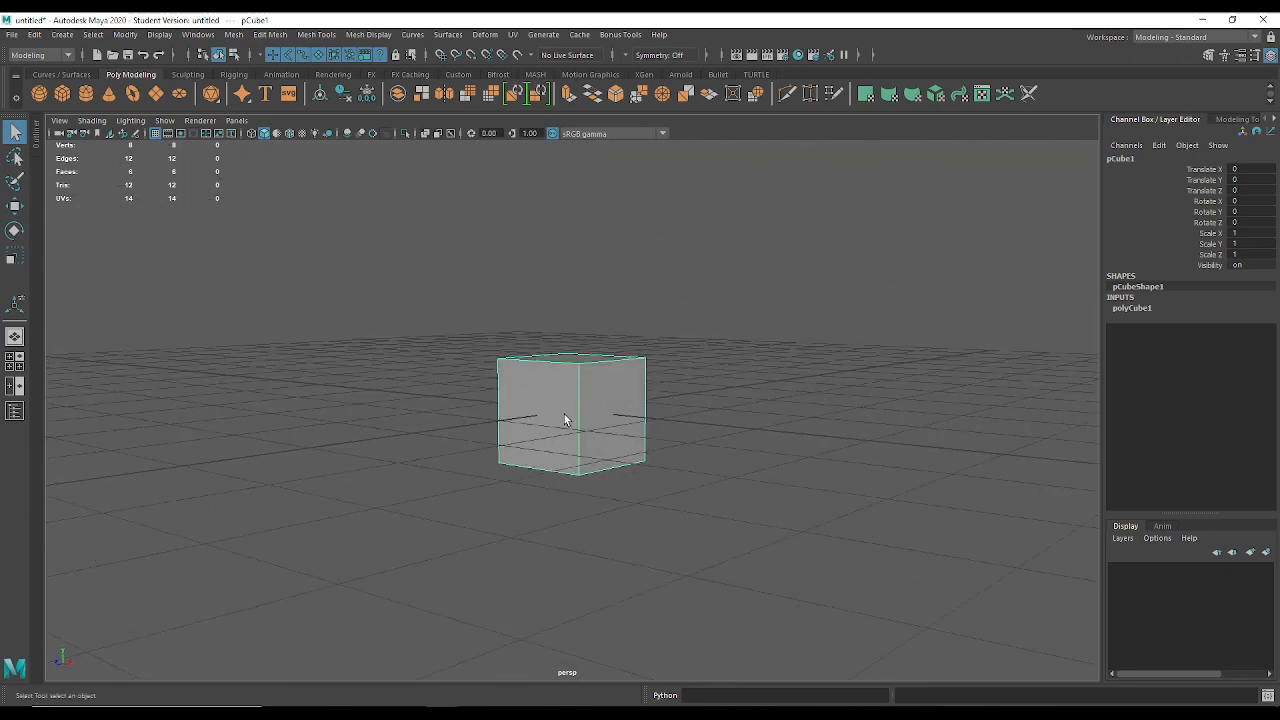
left_click_drag(545, 337, 580, 423, "alt")
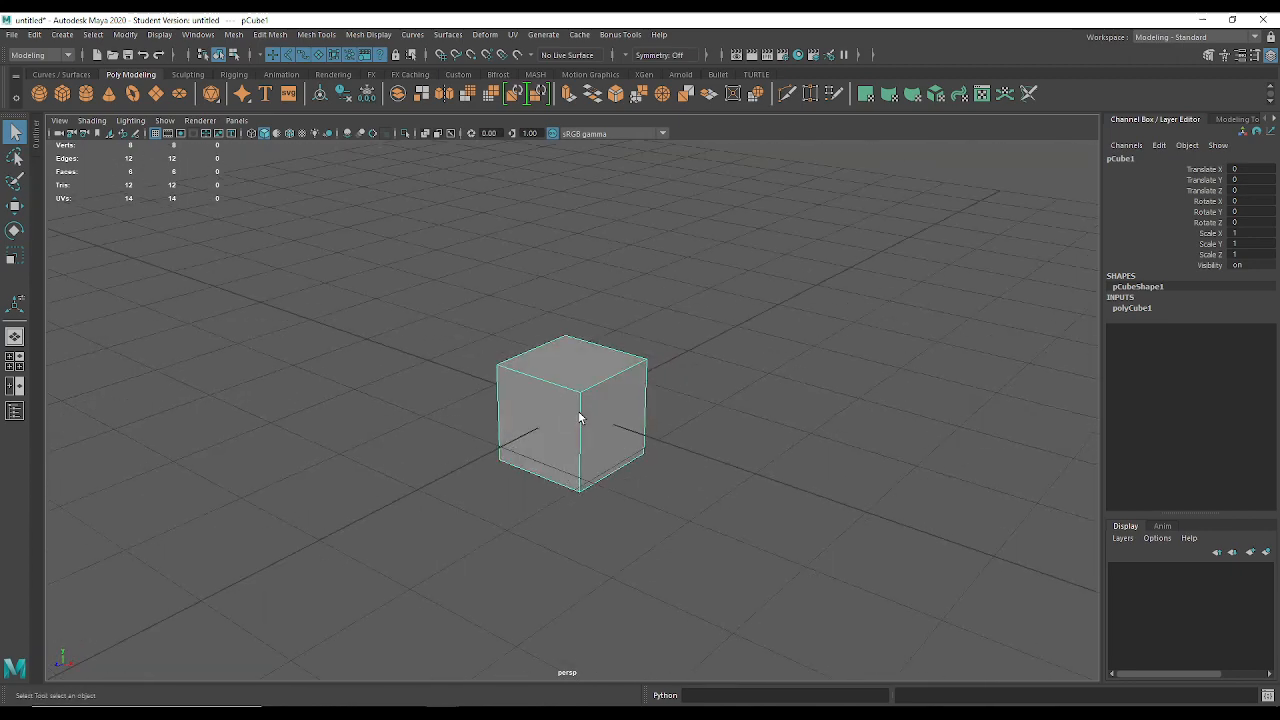
right_click_drag(579, 418, 334, 134, "alt")
key("Delete")
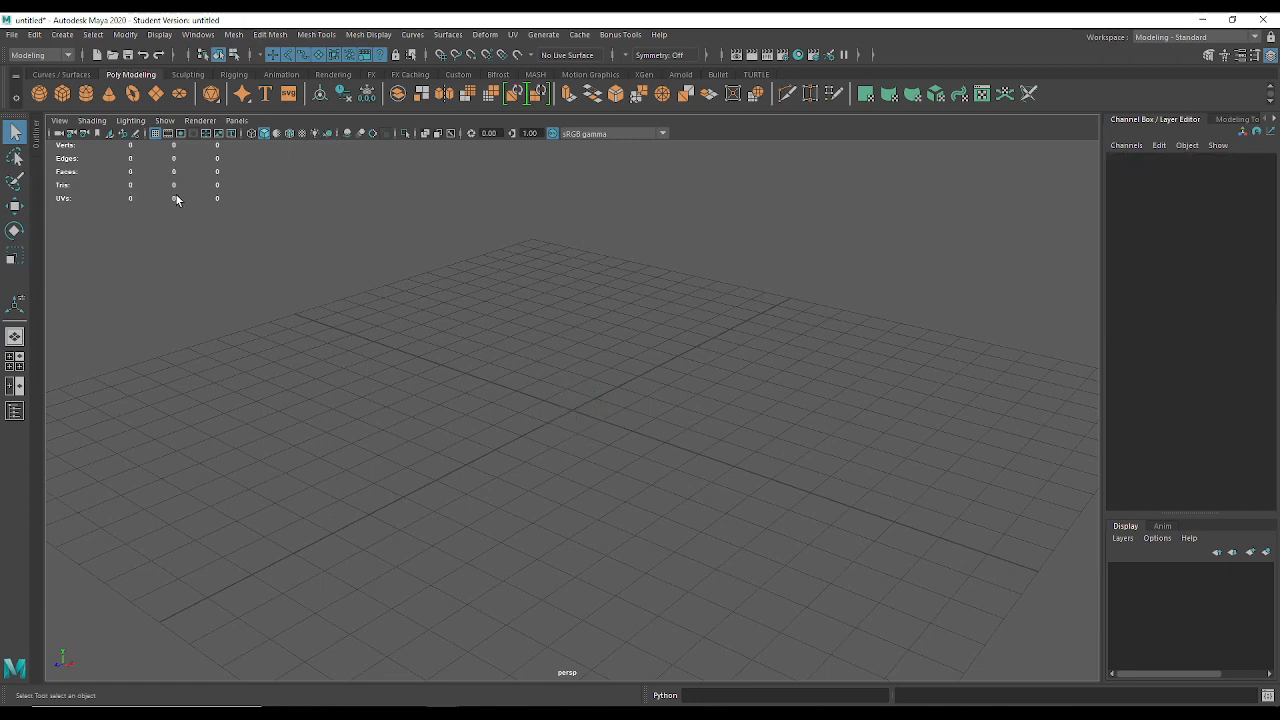
scroll(175, 193, "down", 3)
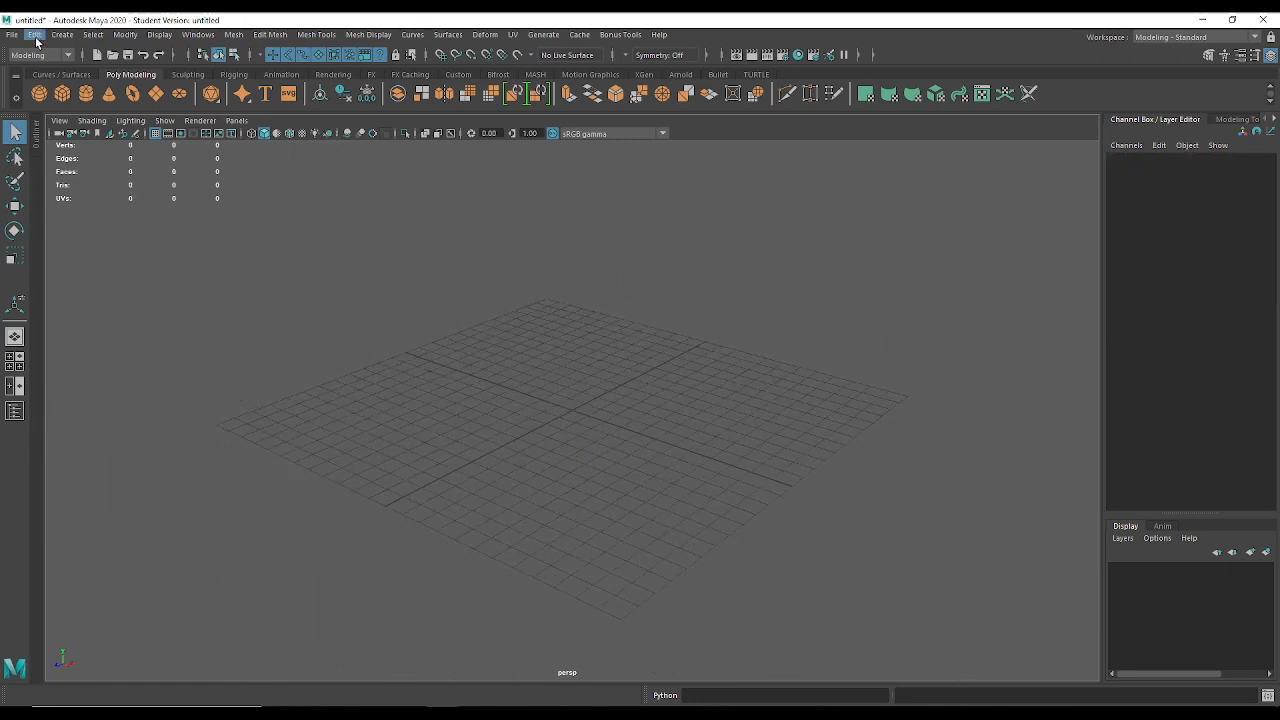
Turn Interactive Creation back on for polygon primitives.
left_click(60, 35)
mouse_move(150, 82)
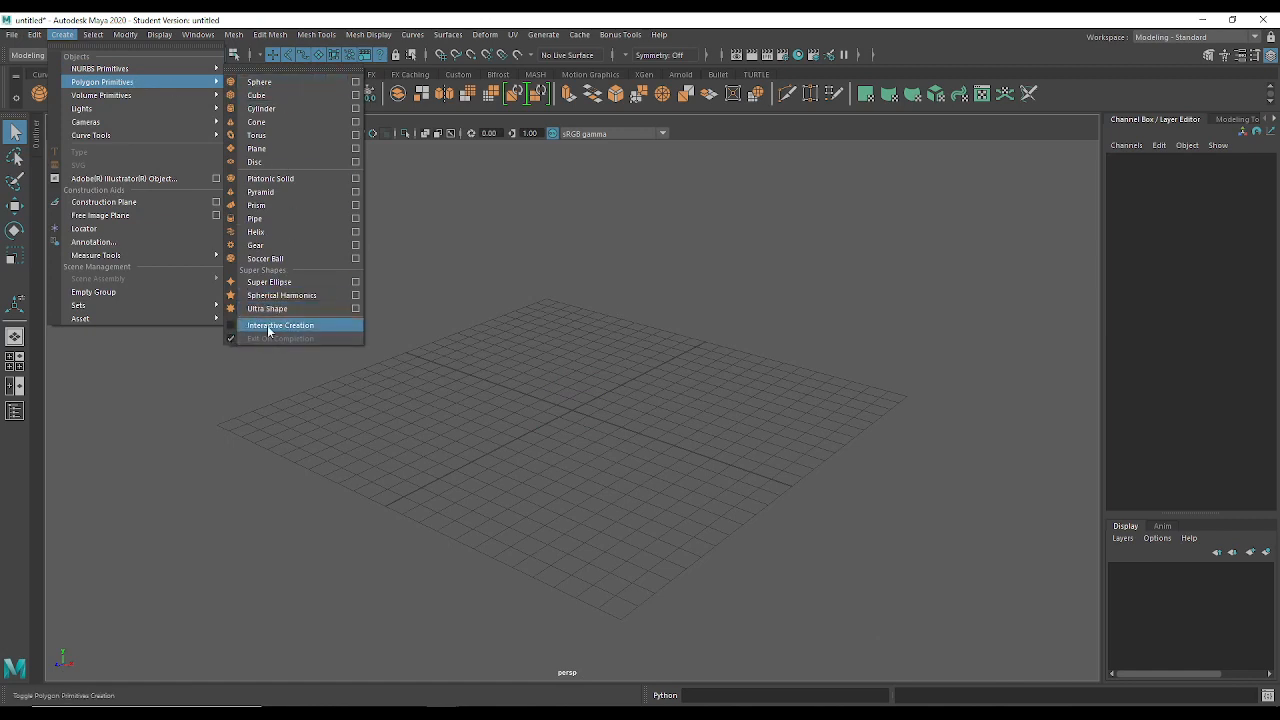
left_click(252, 328)
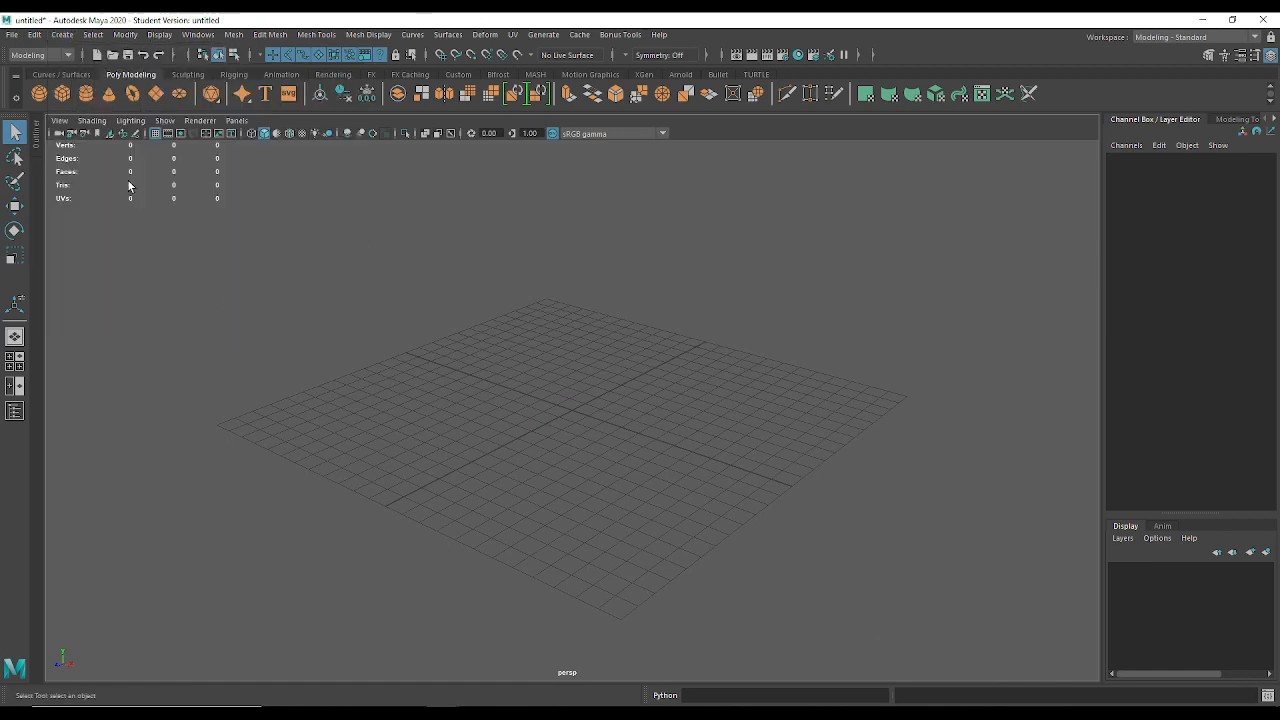
Create a polygon cube interactively from the grid's centre, about 24 units in width, height and depth, and frame it.
left_click(61, 95)
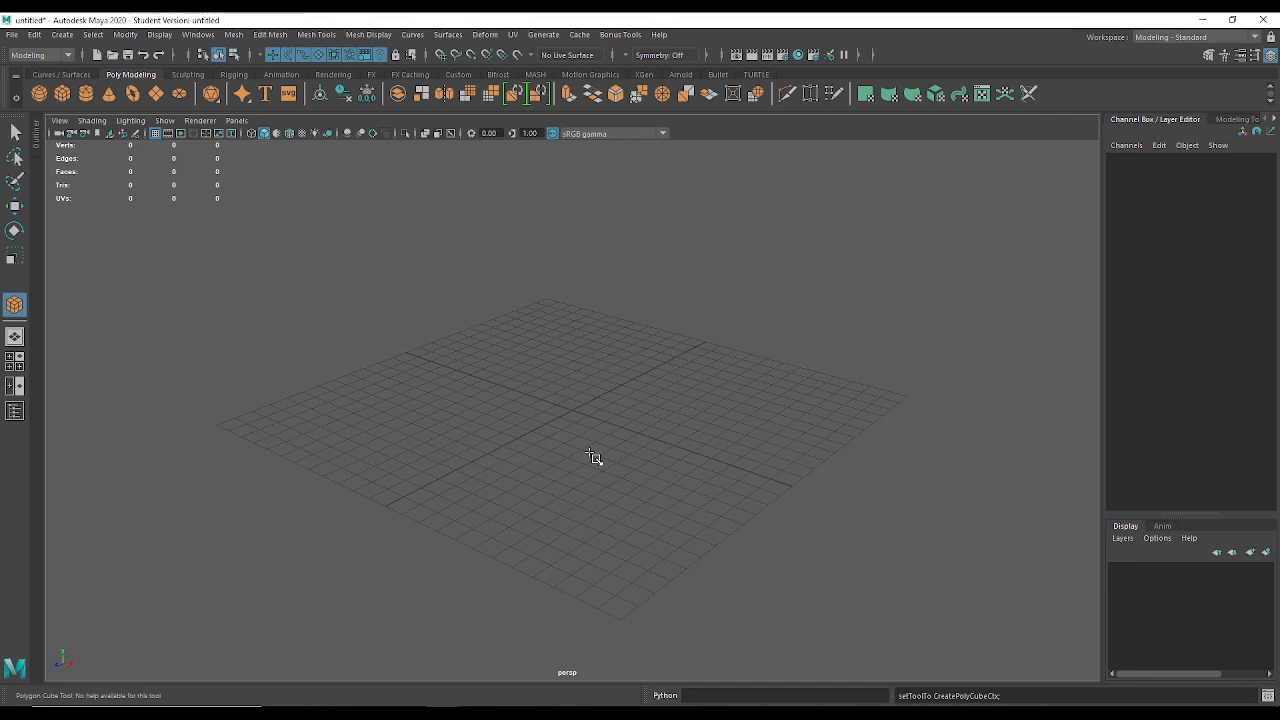
left_click_drag(580, 412, 755, 517)
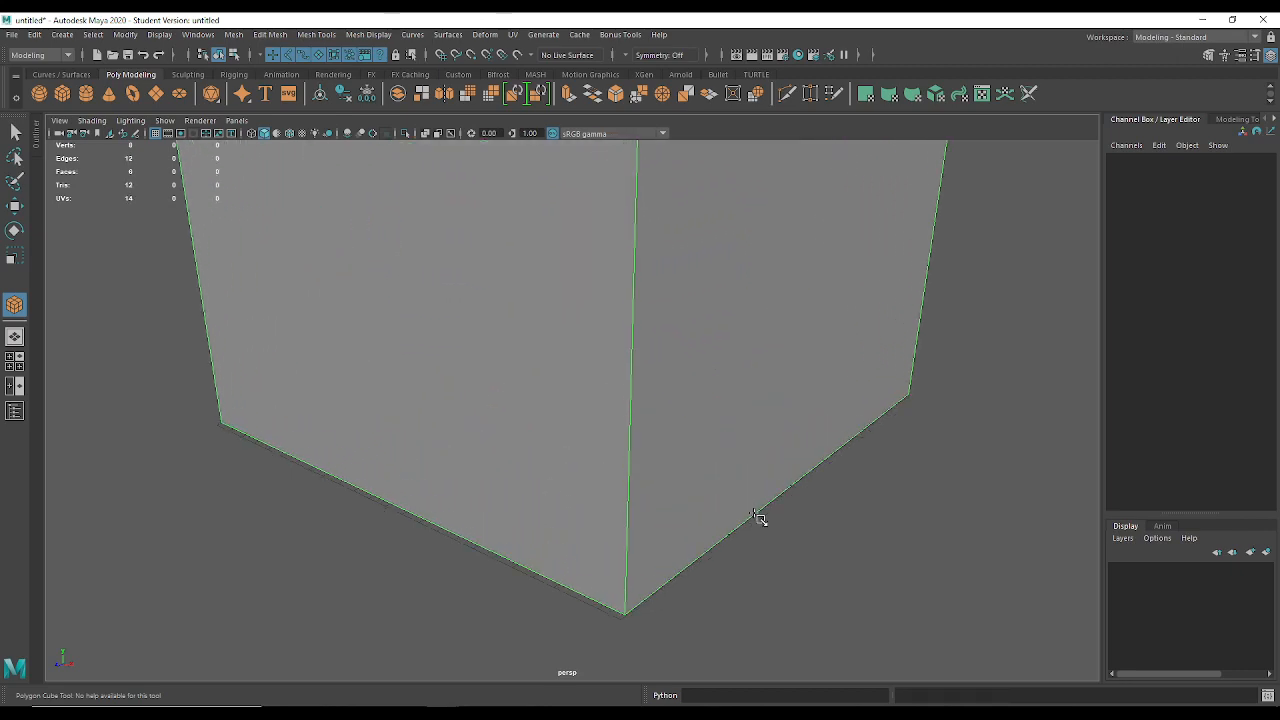
key("f")
left_click_drag(429, 418, 568, 400, "alt")
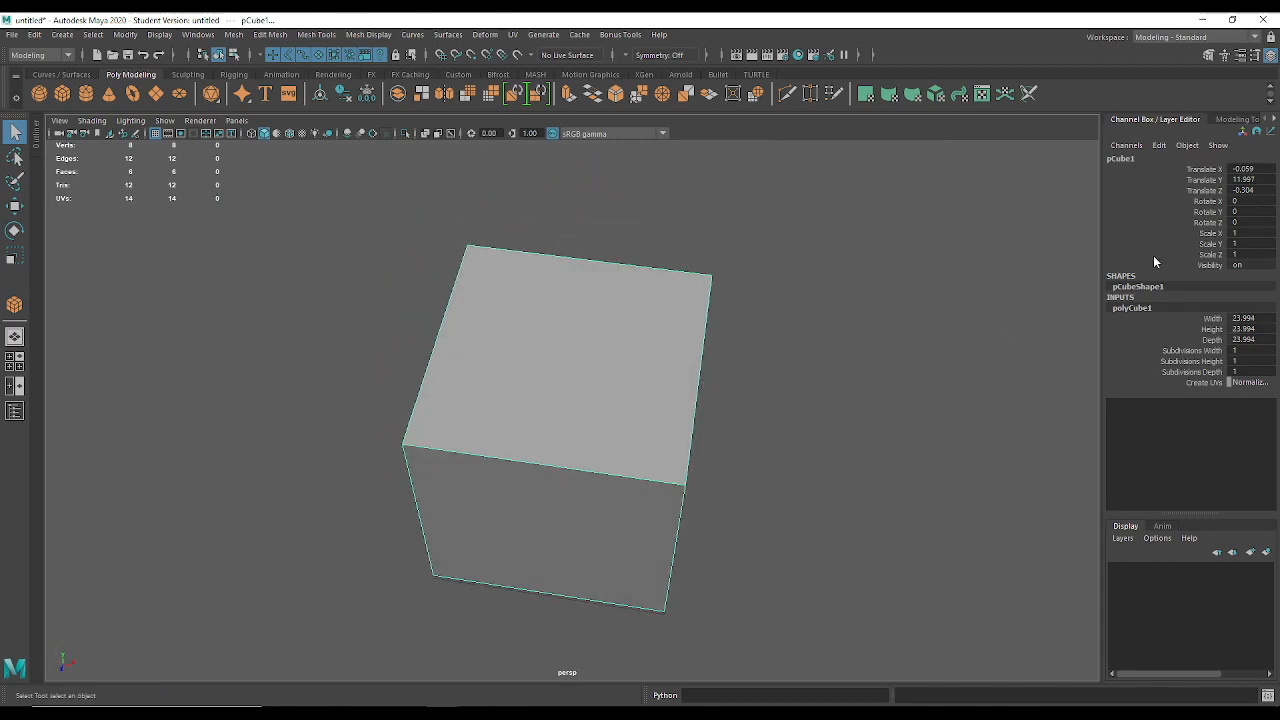
Set the cube's Translate X and Translate Z to 0 in the Channel Box.
left_click(1272, 57)
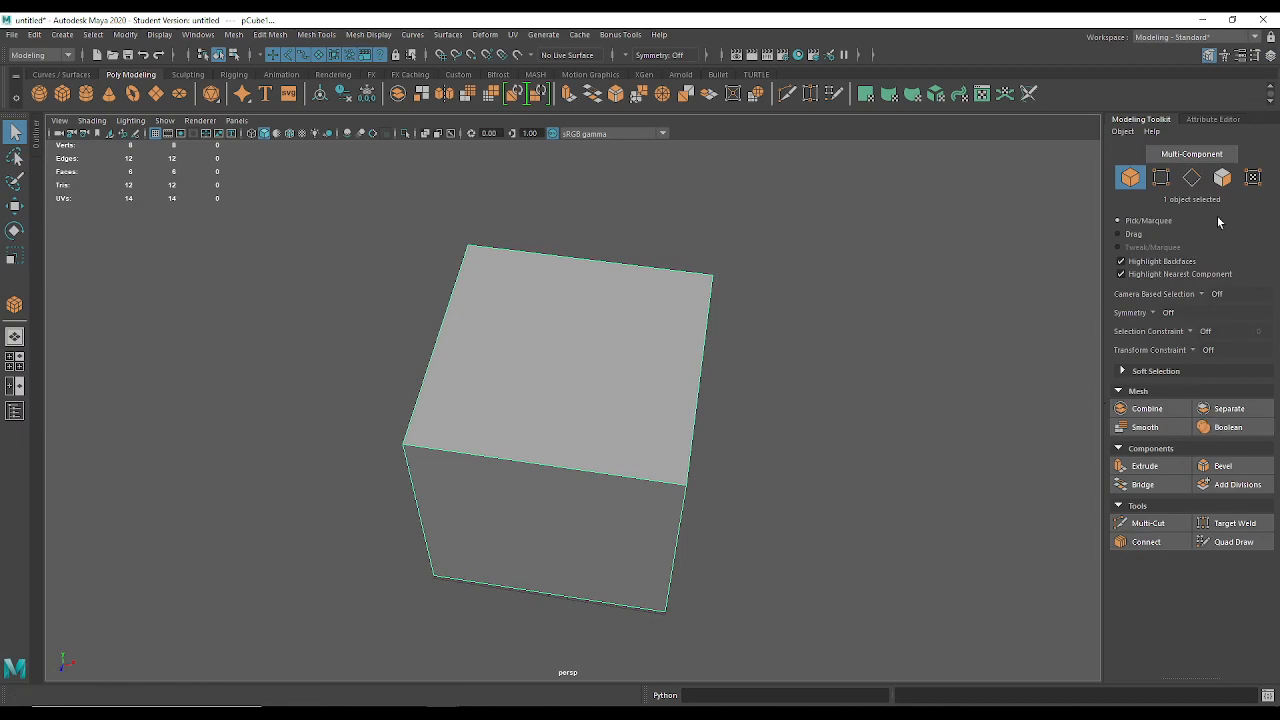
left_click(1273, 59)
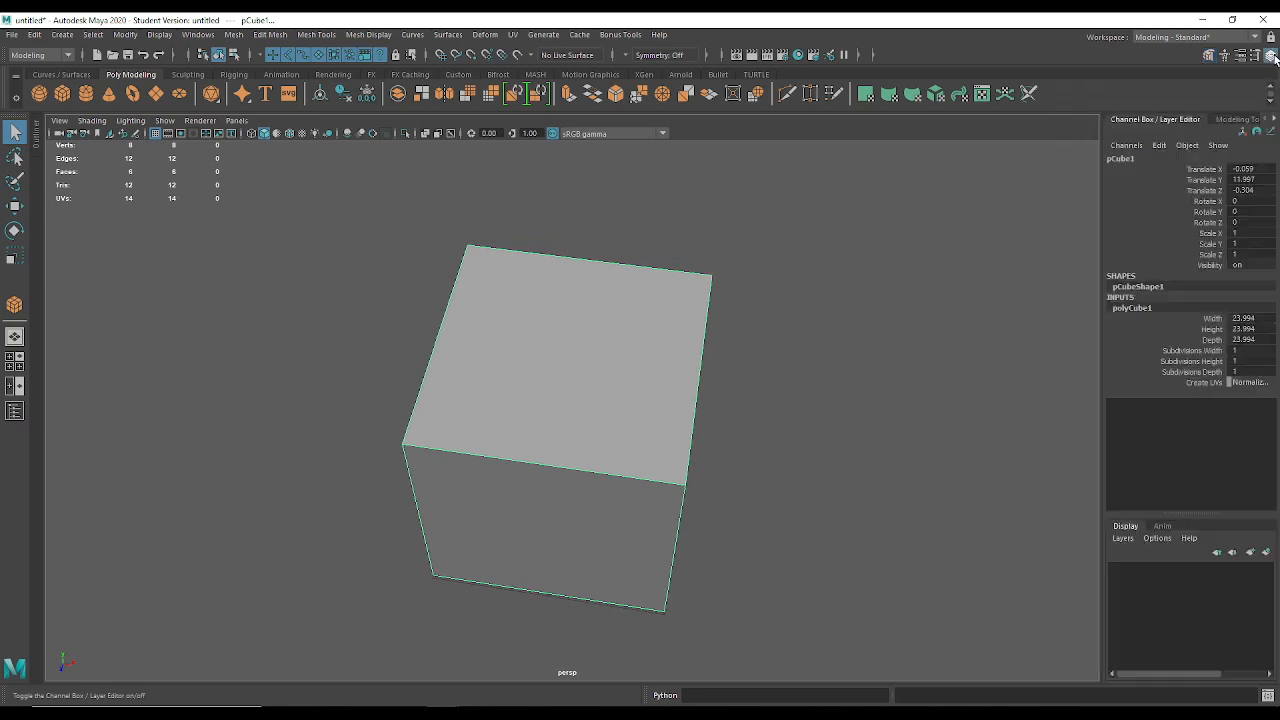
left_click(1195, 169)
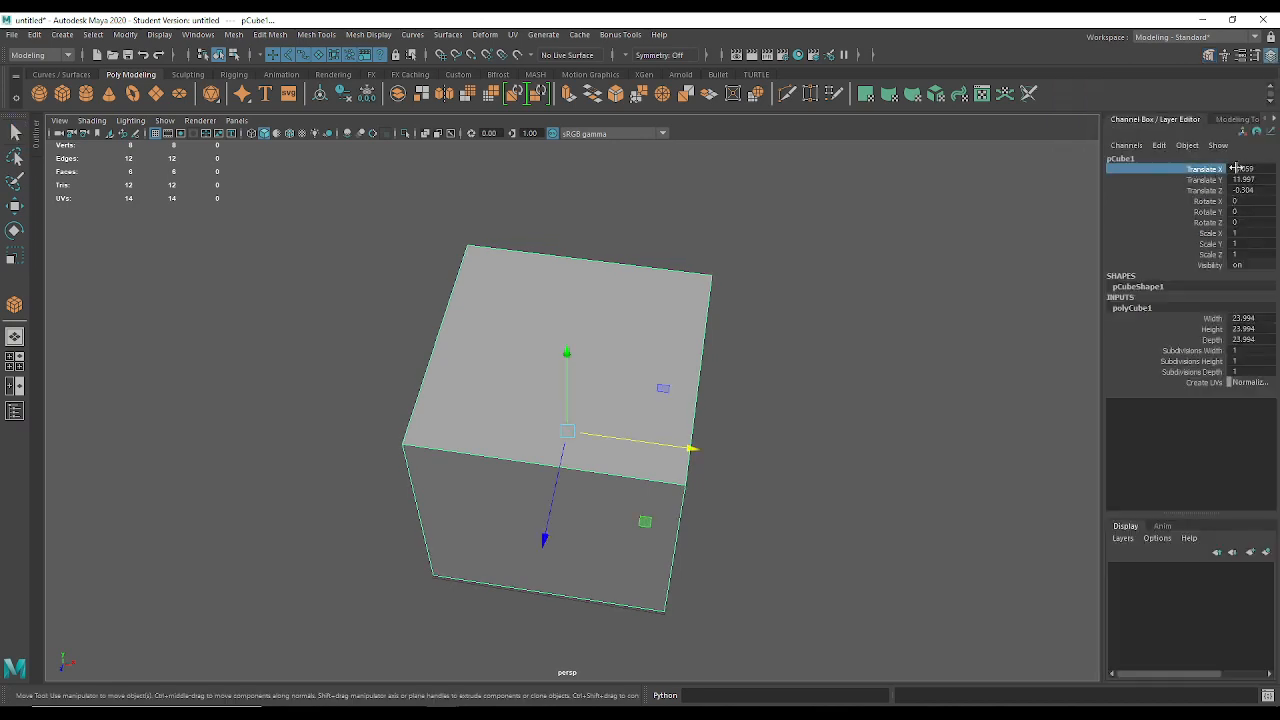
double_click(1236, 169)
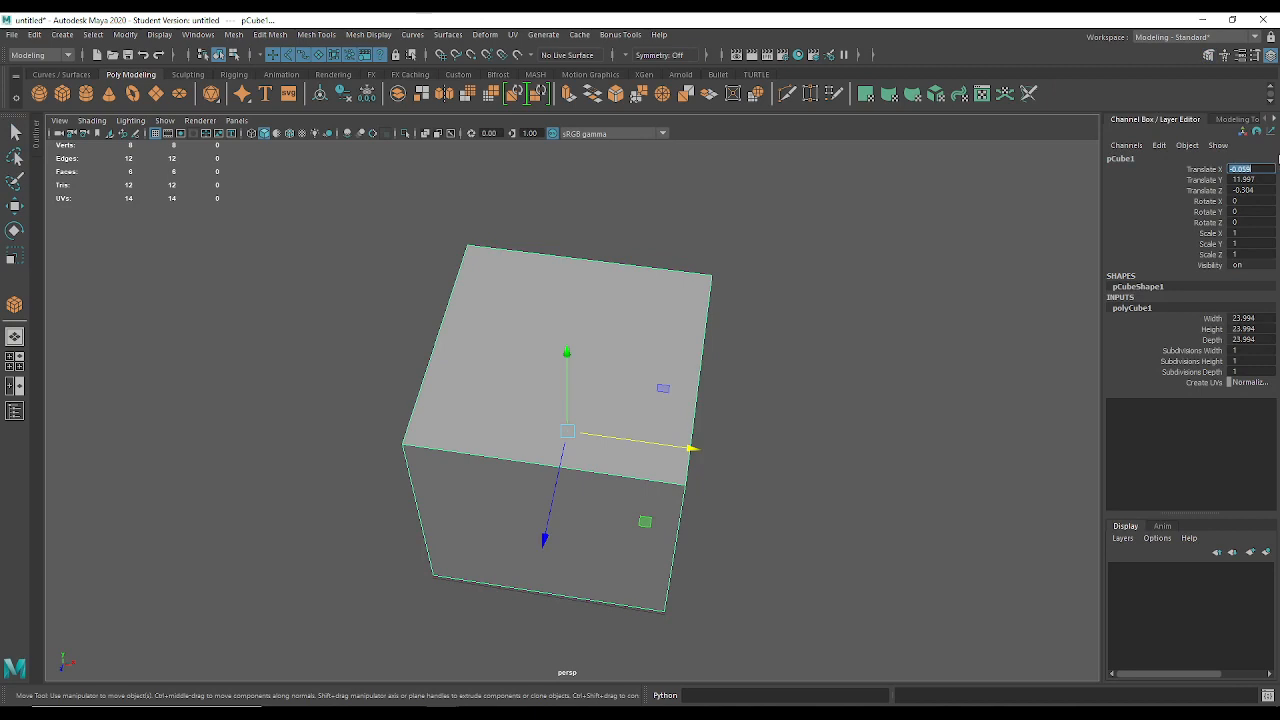
type("0")
key("Return")
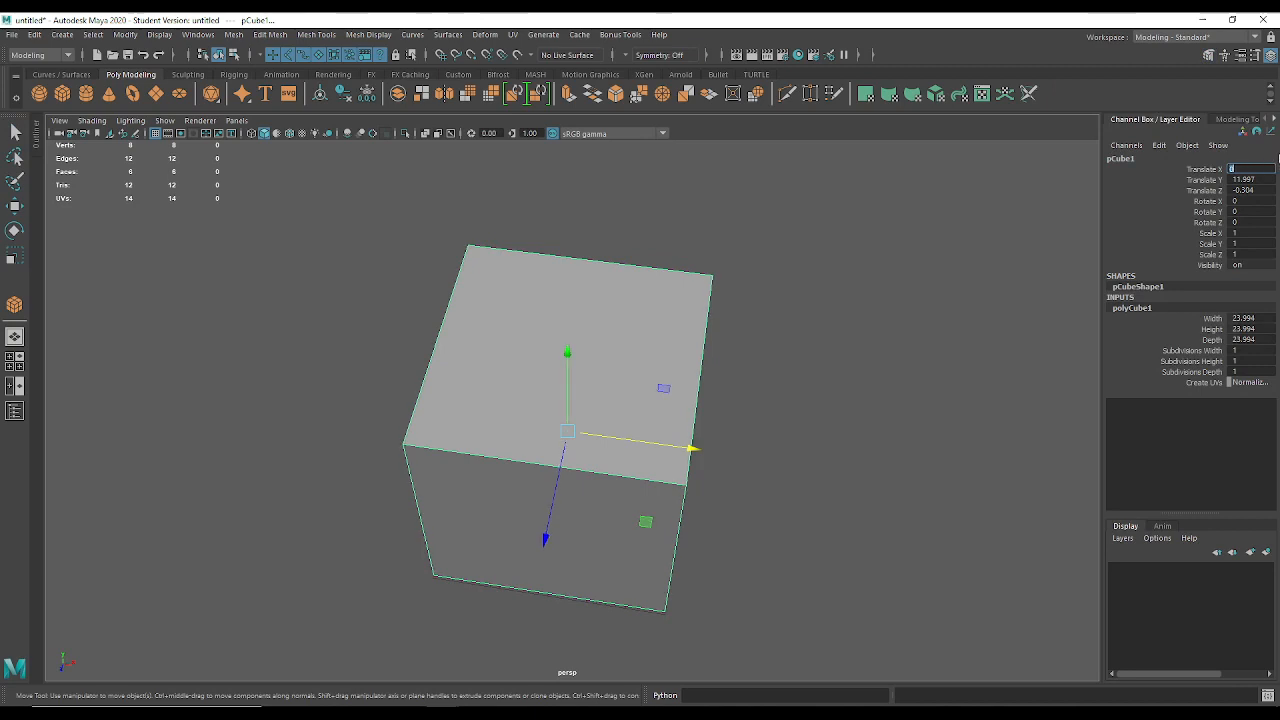
double_click(1240, 190)
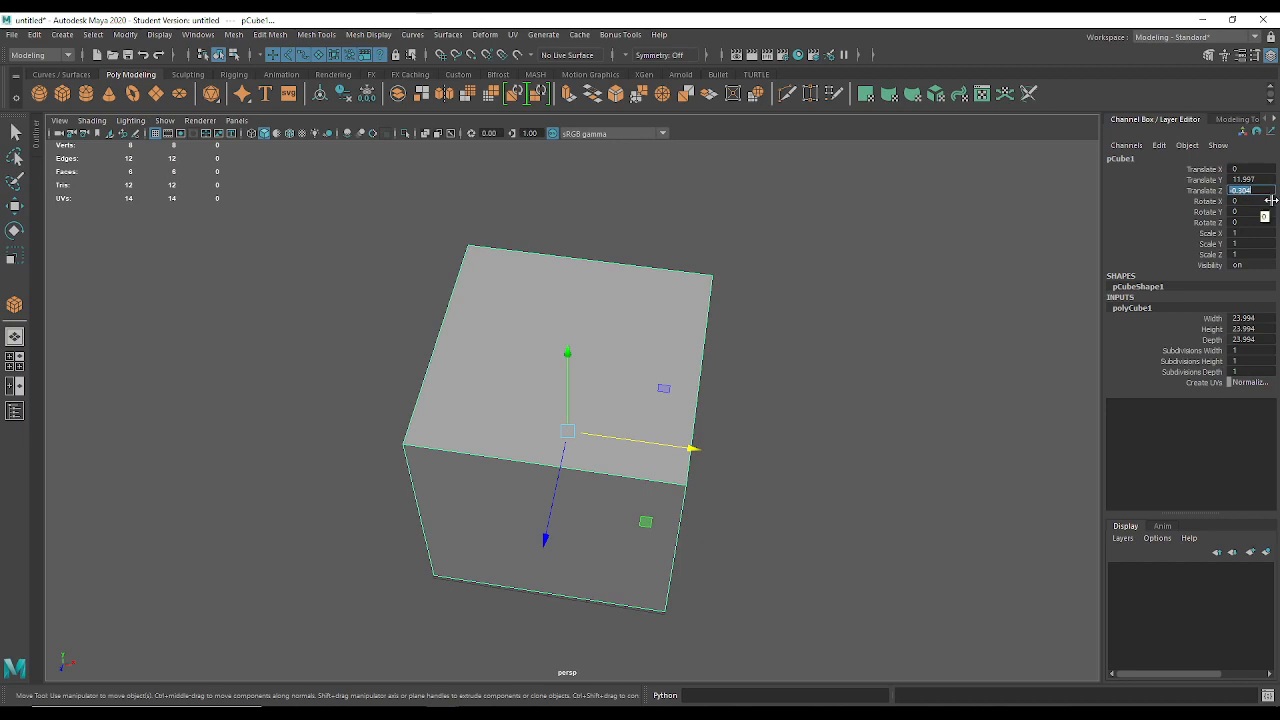
type("0")
key("Return")
Try raising the cube along the Y axis, undo the move and deselect the cube.
left_click(1205, 179)
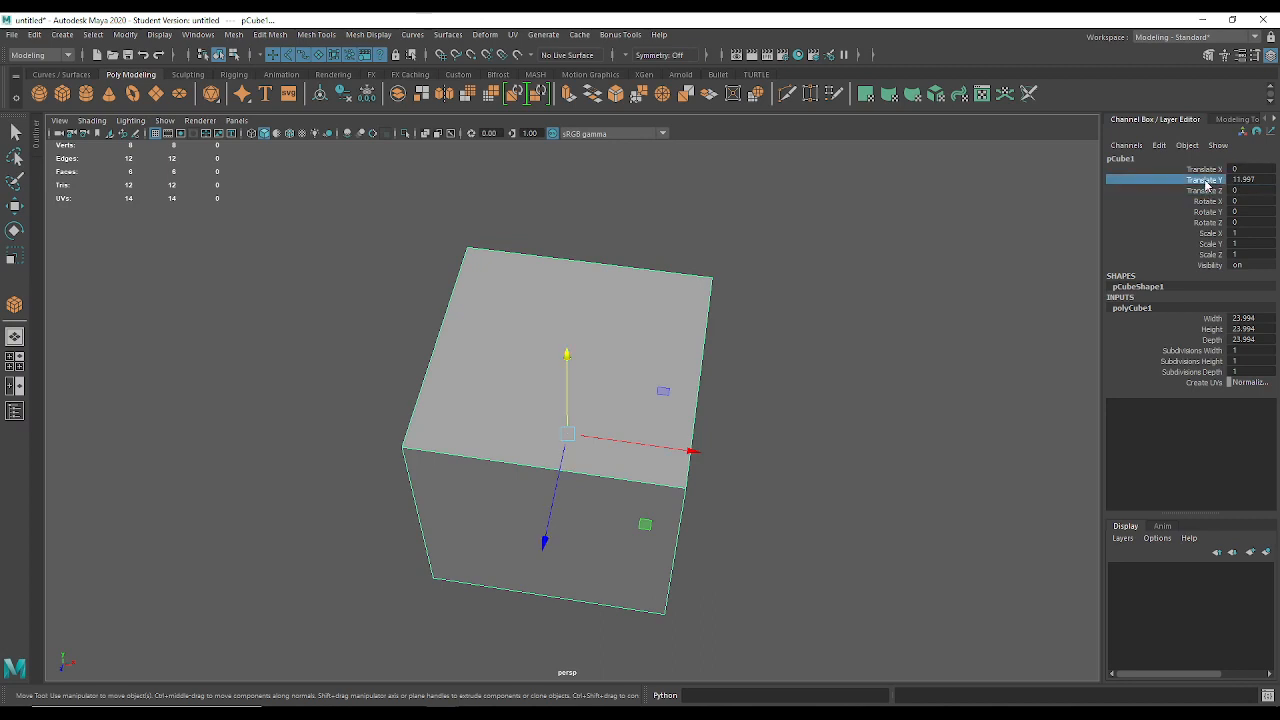
left_click_drag(857, 380, 830, 284, "alt")
middle_click_drag(830, 284, 780, 229)
key("ctrl+z")
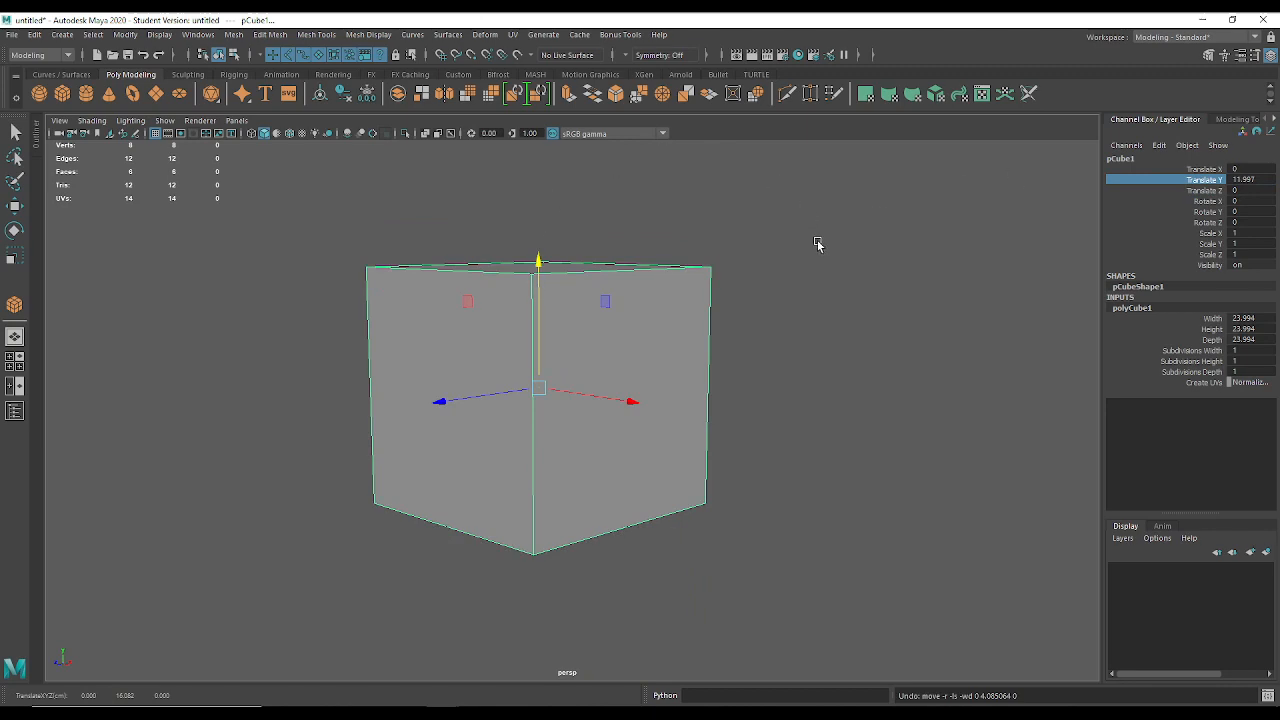
left_click_drag(817, 240, 390, 222, "alt")
key("q")
left_click(388, 226)
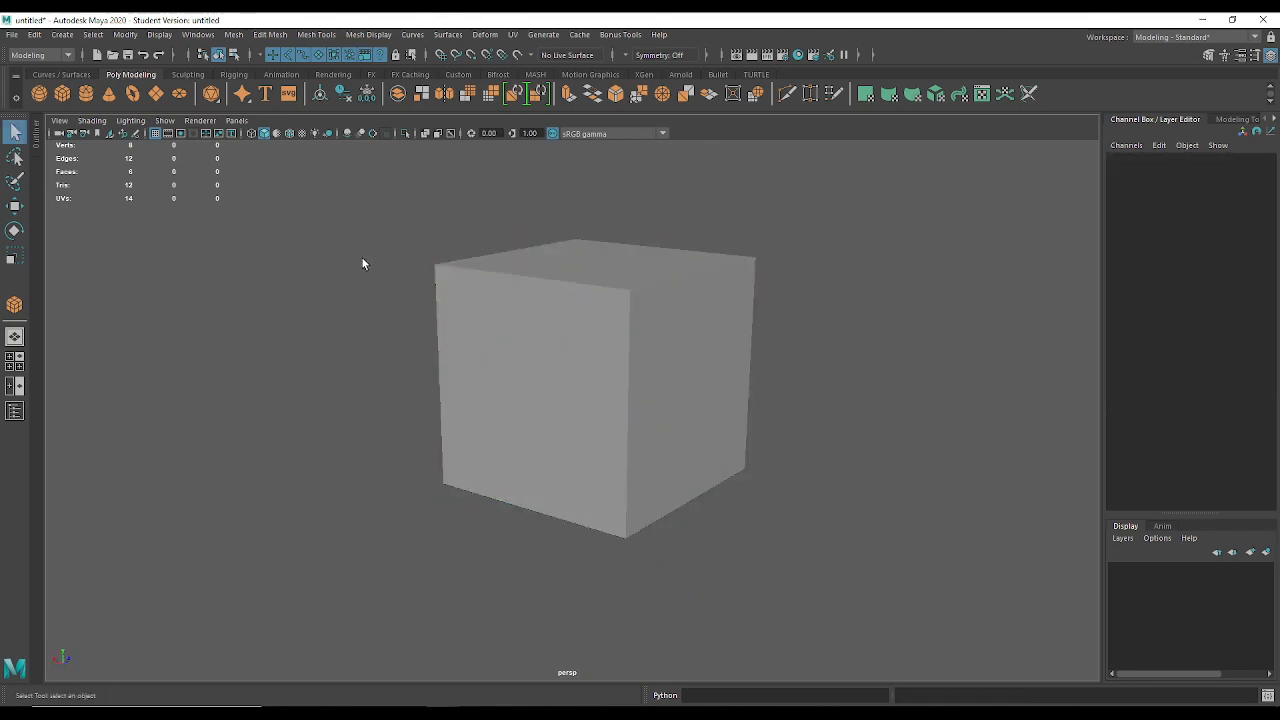
Save the scene as Crate_01 in Maya Binary format in the project's scenes folder, accepting the student version notice.
left_click(12, 34)
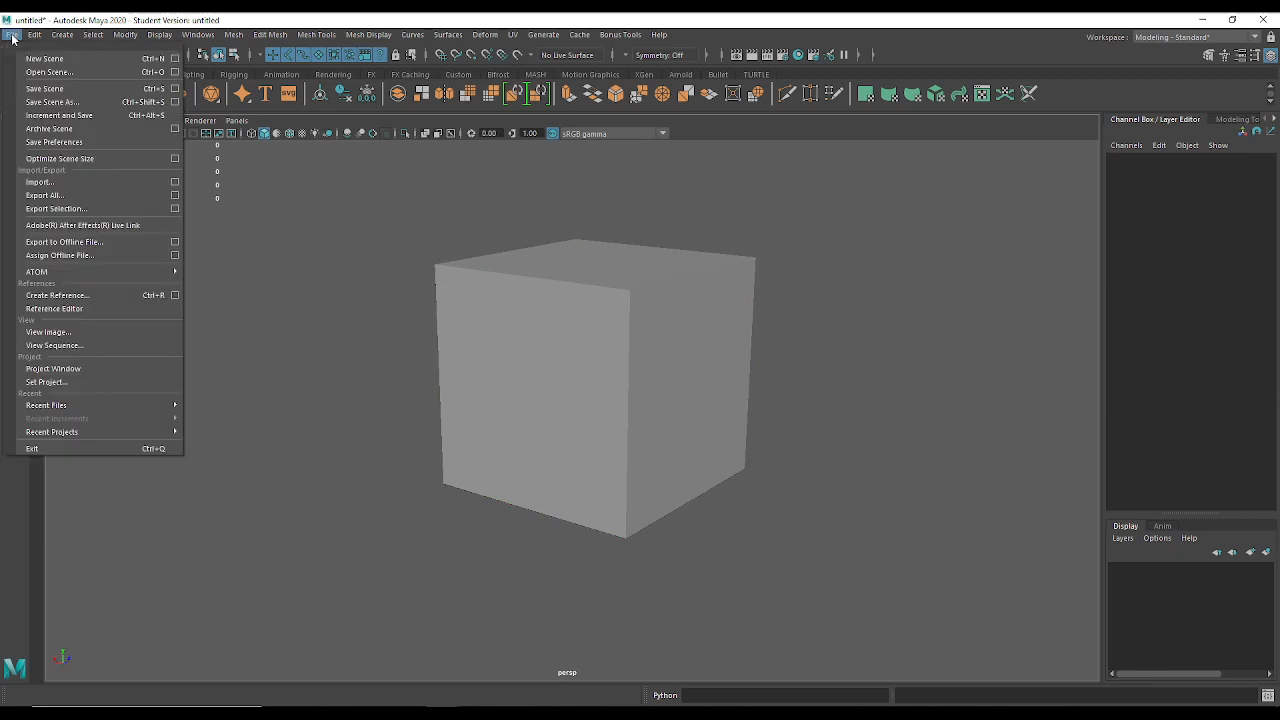
left_click(78, 101)
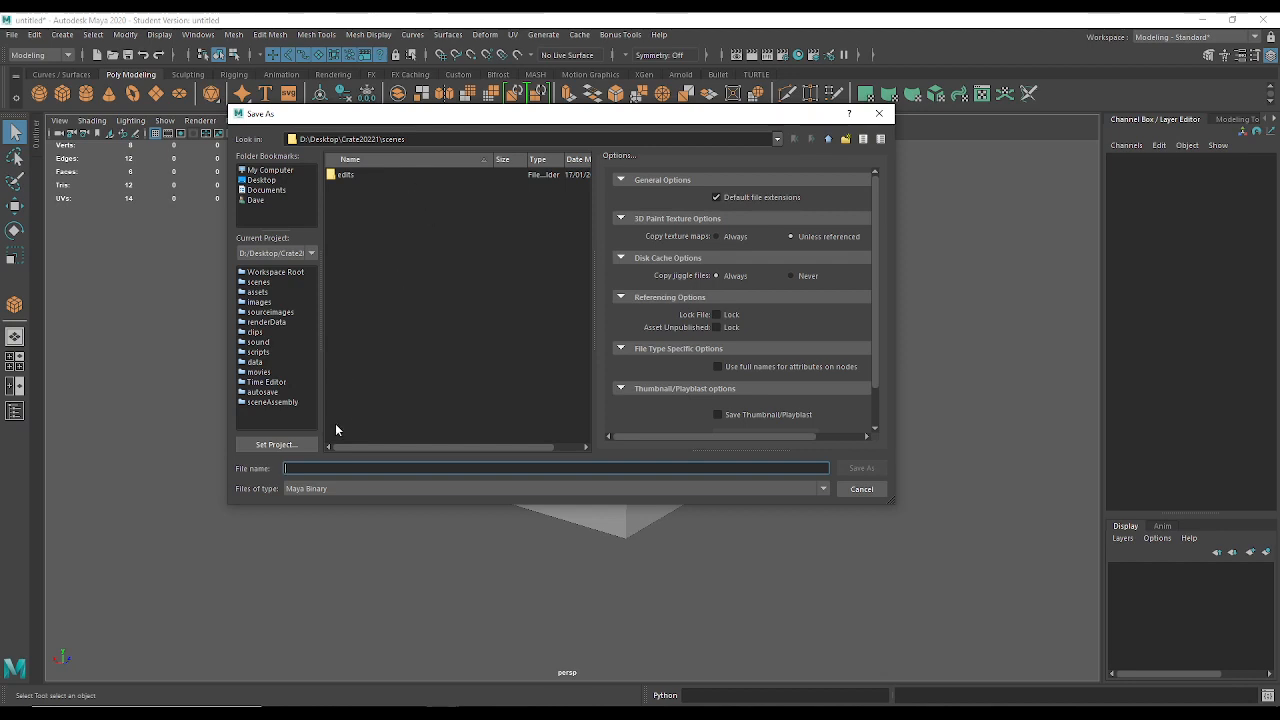
type("Crate_01")
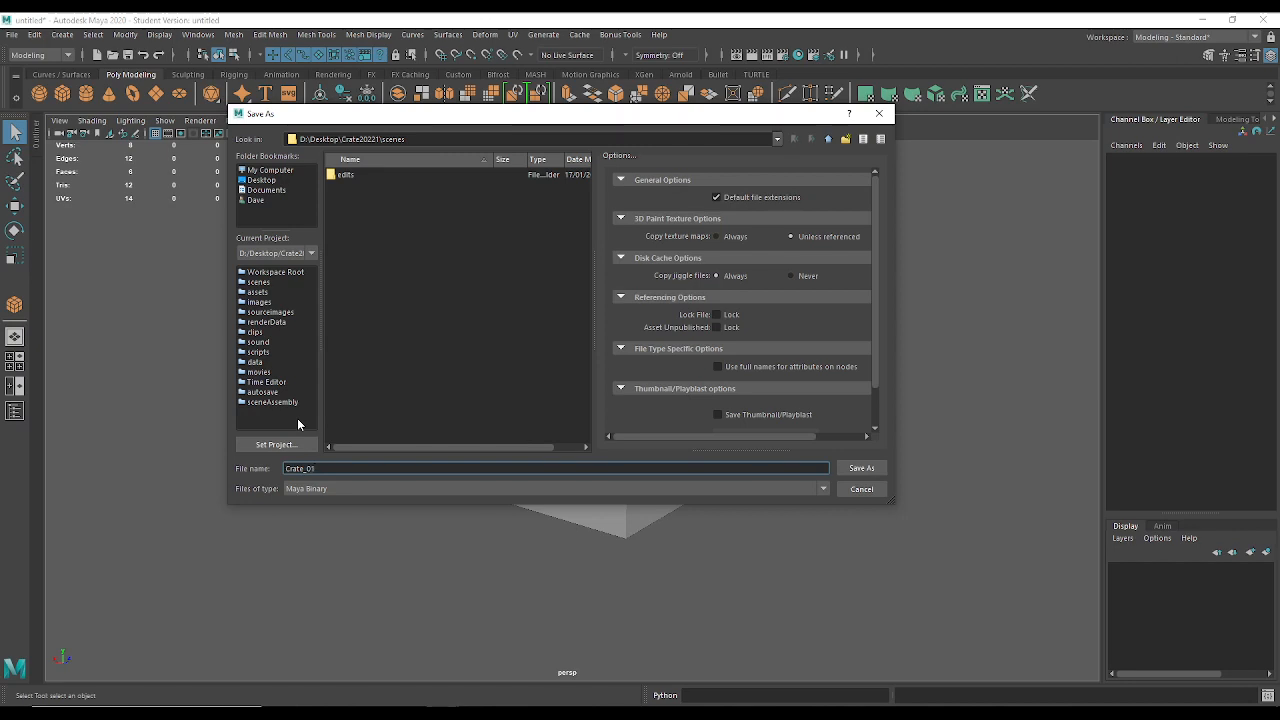
key("Return")
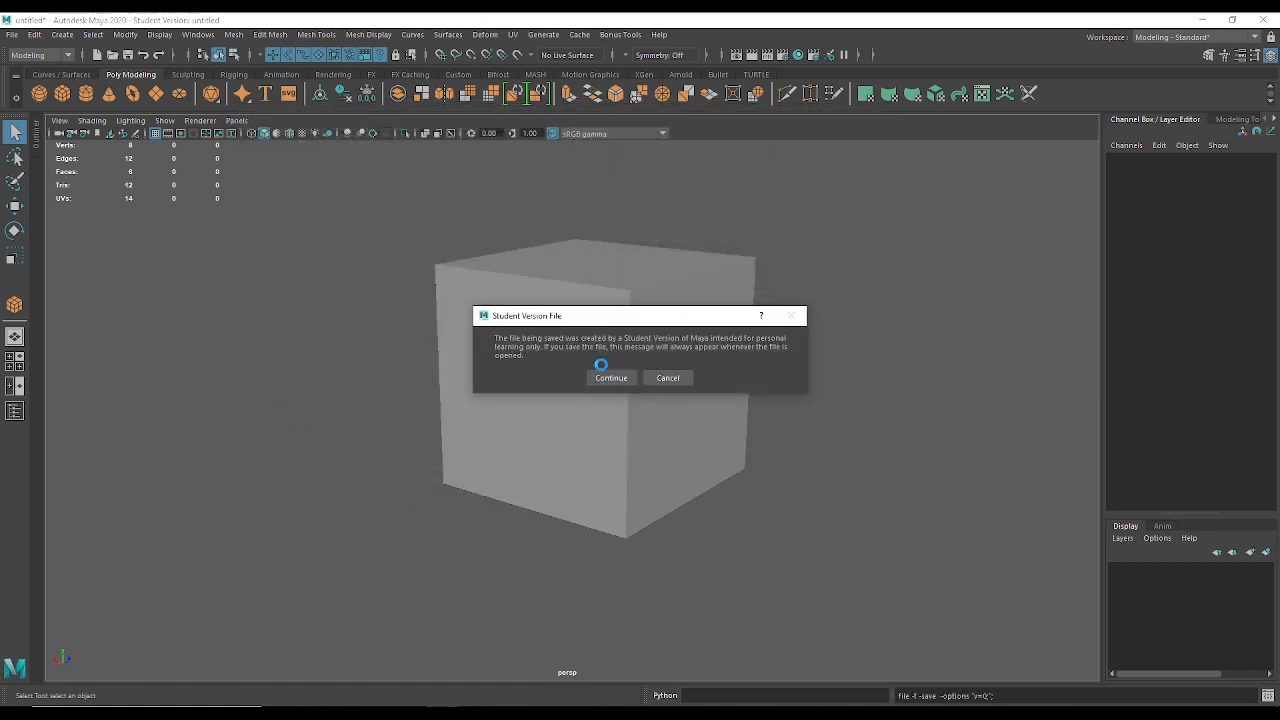
left_click(604, 375)
left_click(515, 331)
left_click(294, 264)
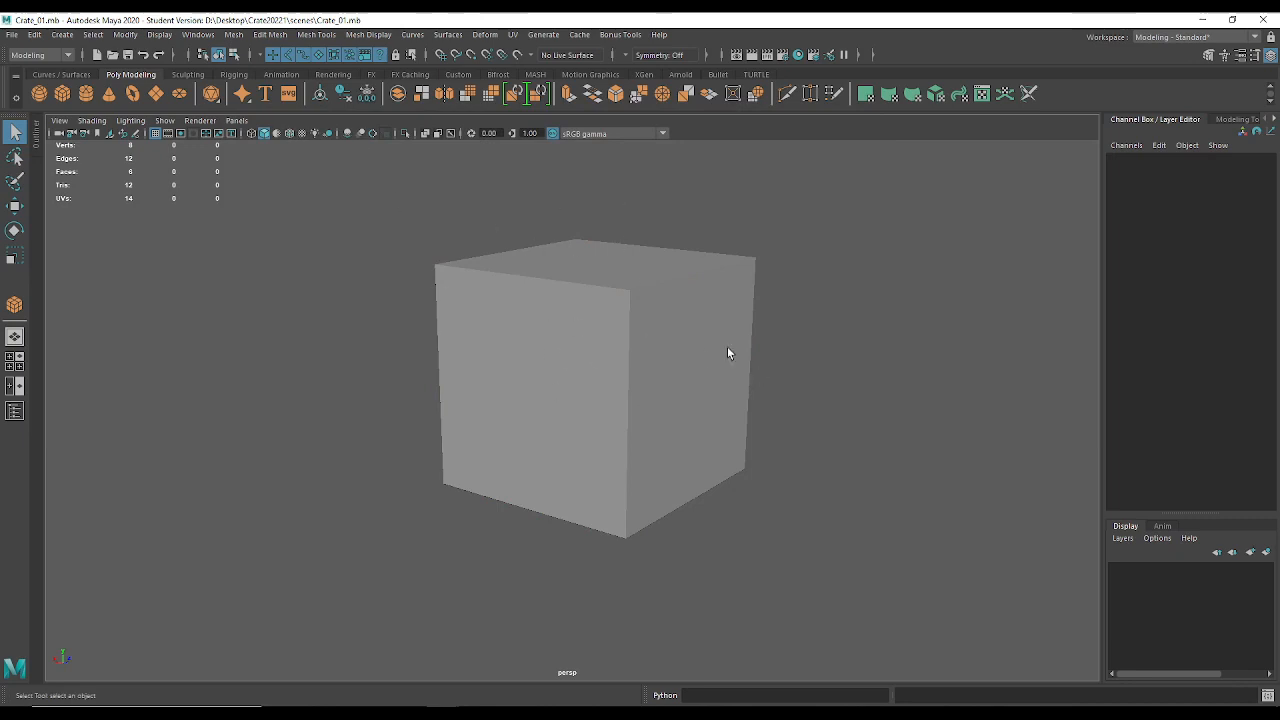
Turn on wireframe on shaded display in the perspective view.
left_click(289, 134)
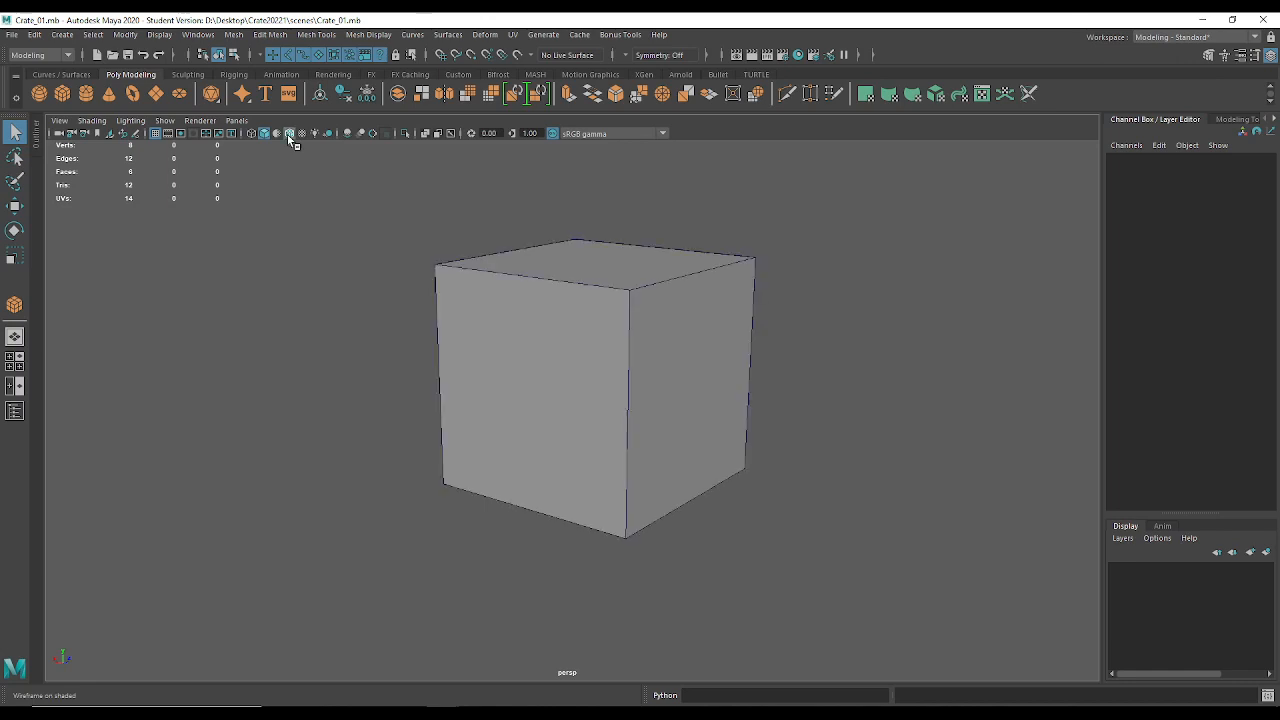
middle_click_drag(566, 305, 503, 266, "alt")
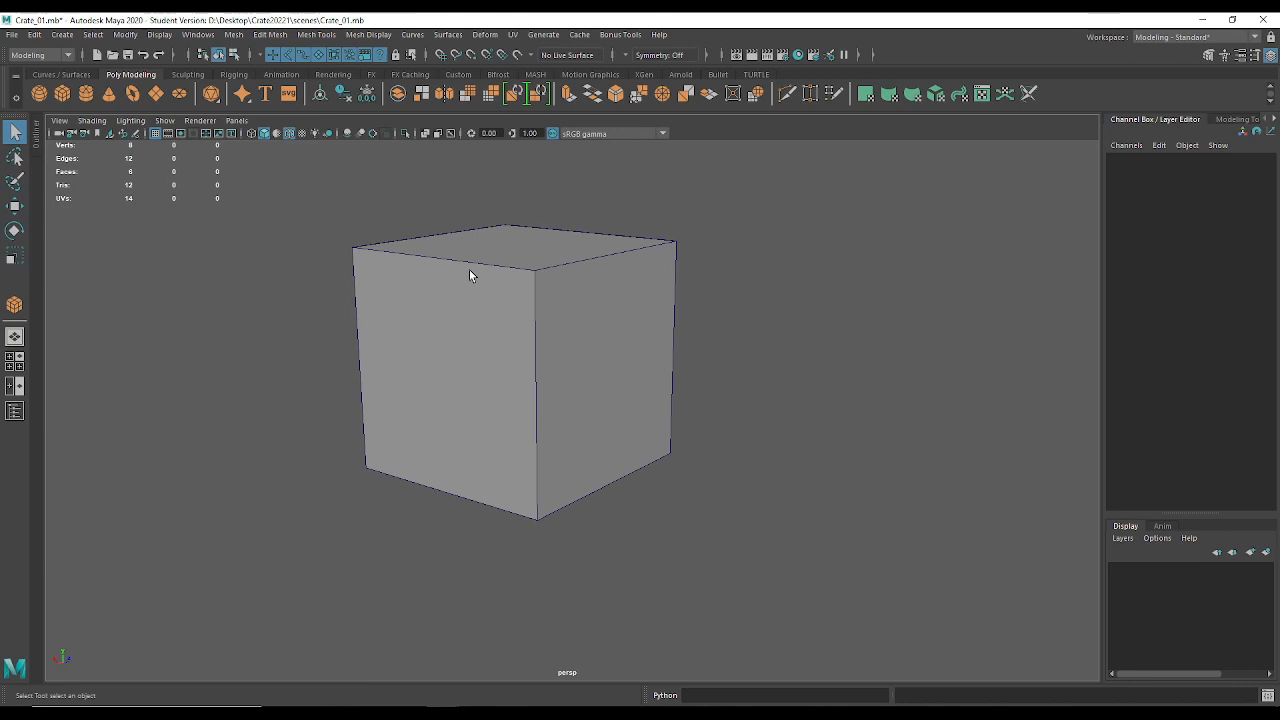
left_click_drag(513, 258, 517, 291, "alt")
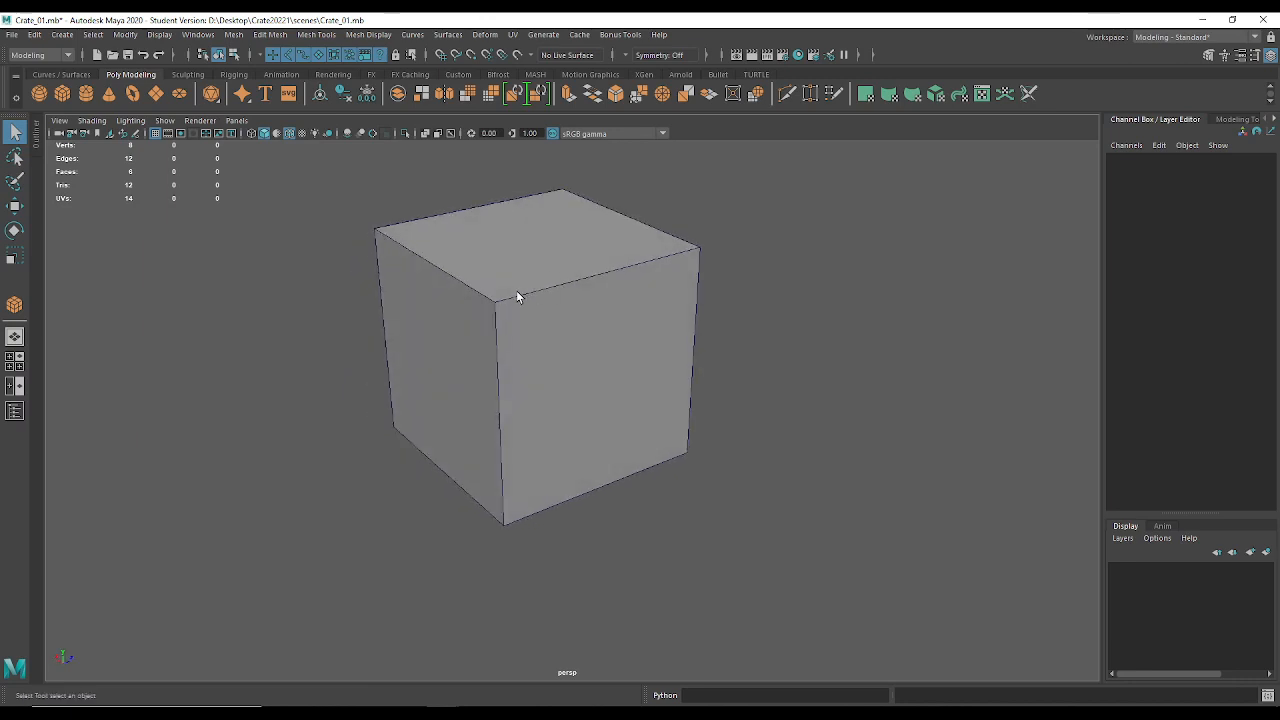
Select the cube and switch it to face selection mode.
left_click(517, 291)
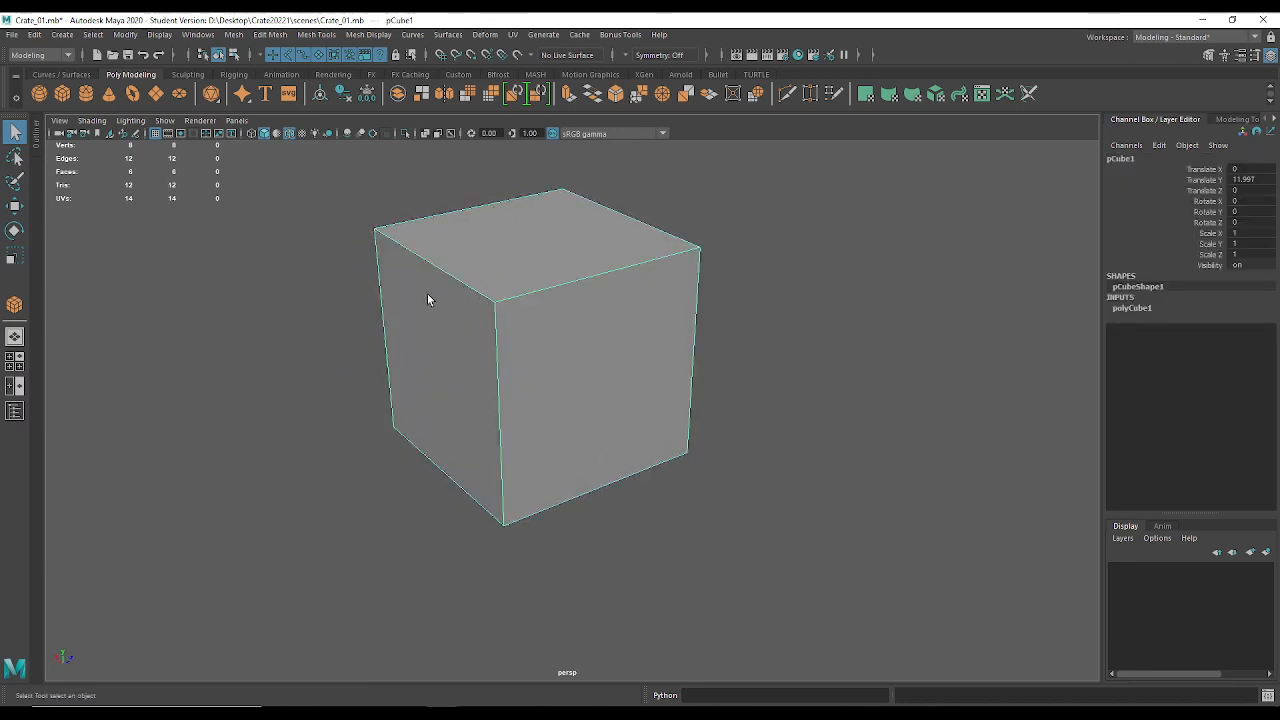
right_click(506, 259)
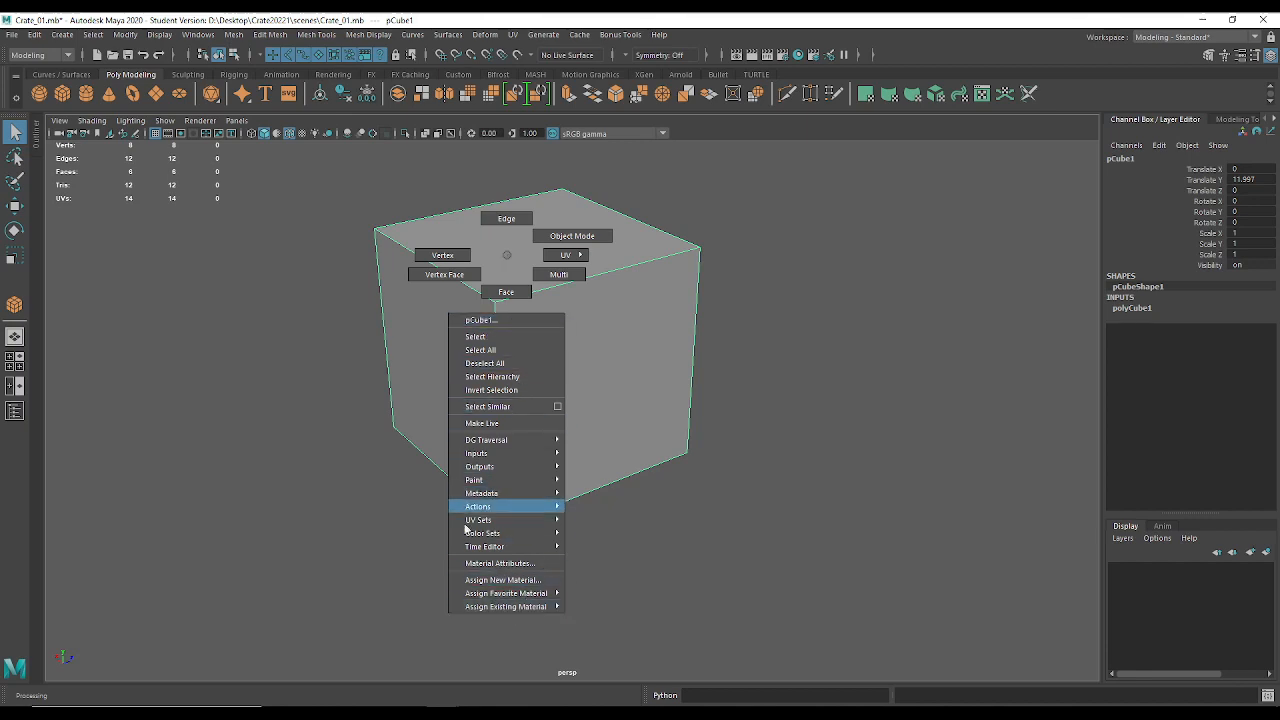
mouse_move(480, 452)
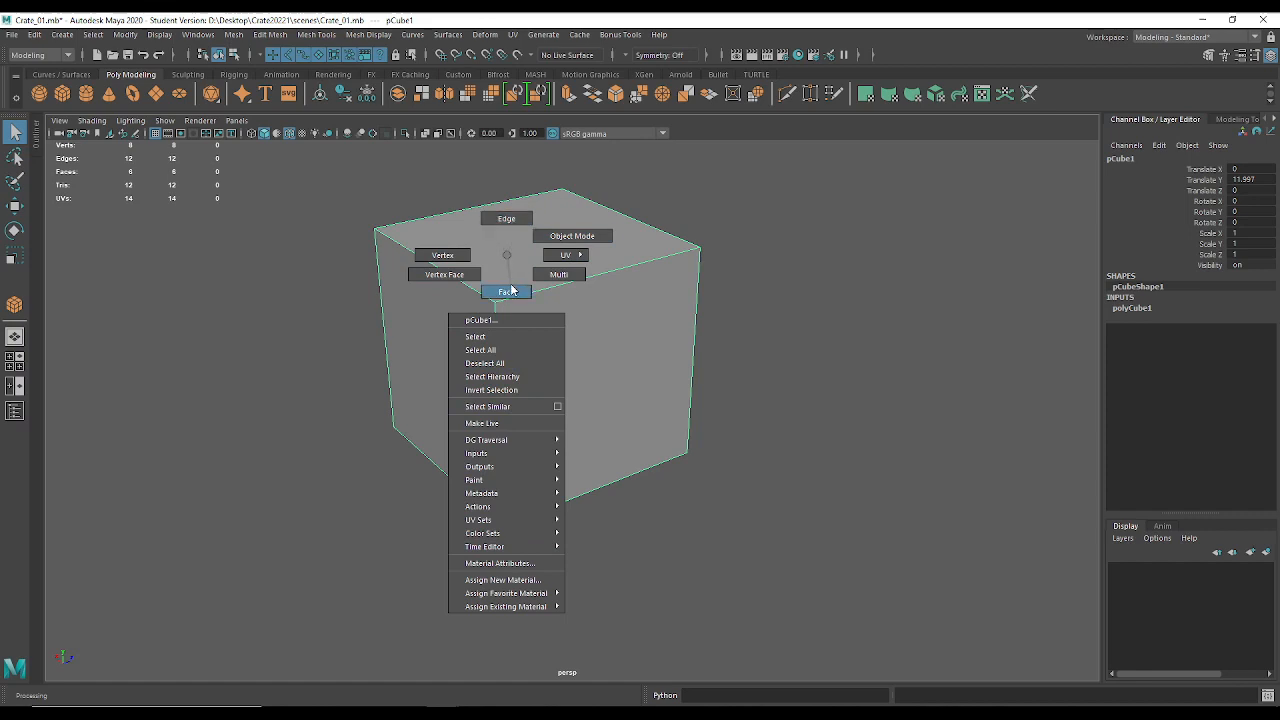
right_click_drag(511, 290, 511, 290)
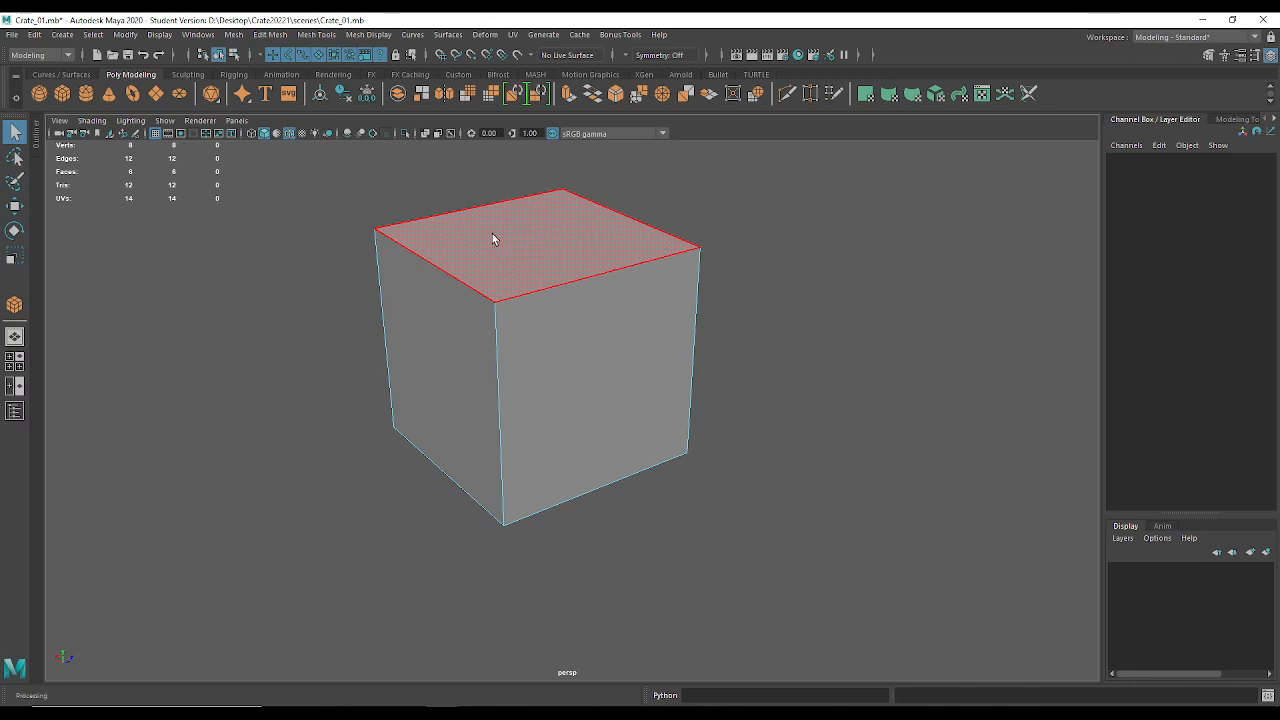
Select the cube's top face and clear the selection again.
left_click(528, 253)
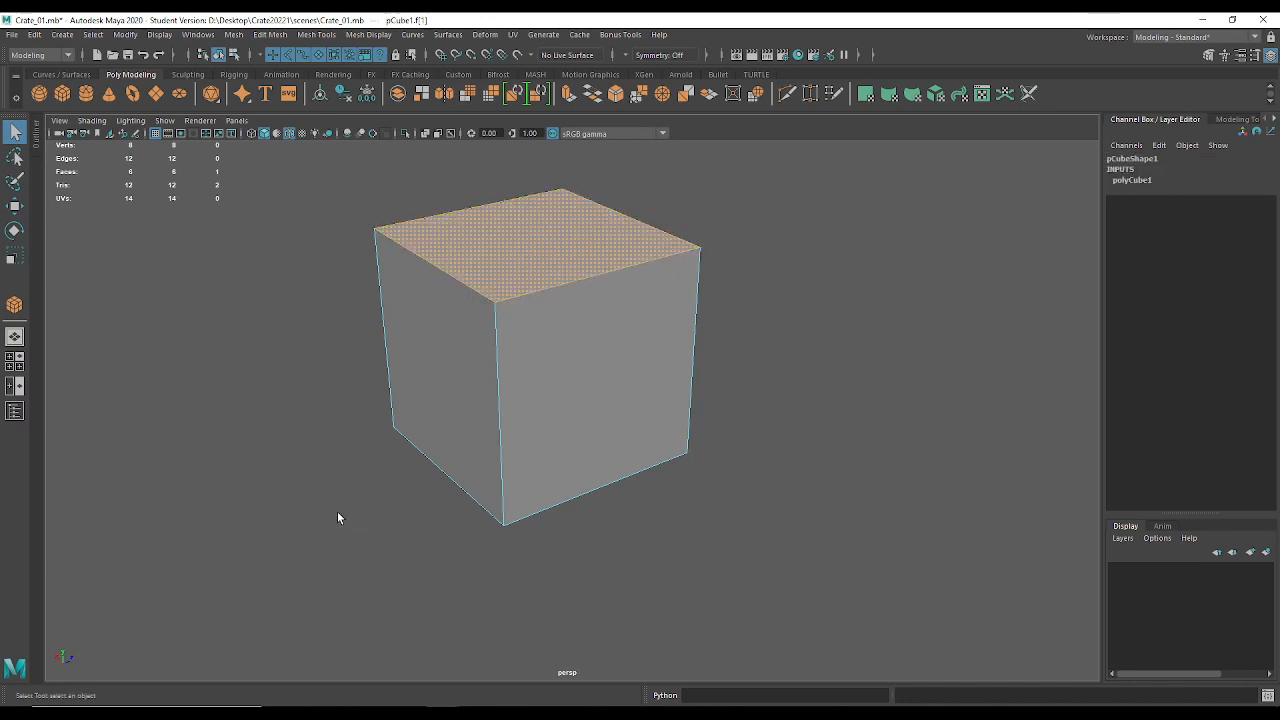
left_click_drag(357, 378, 374, 357, "alt")
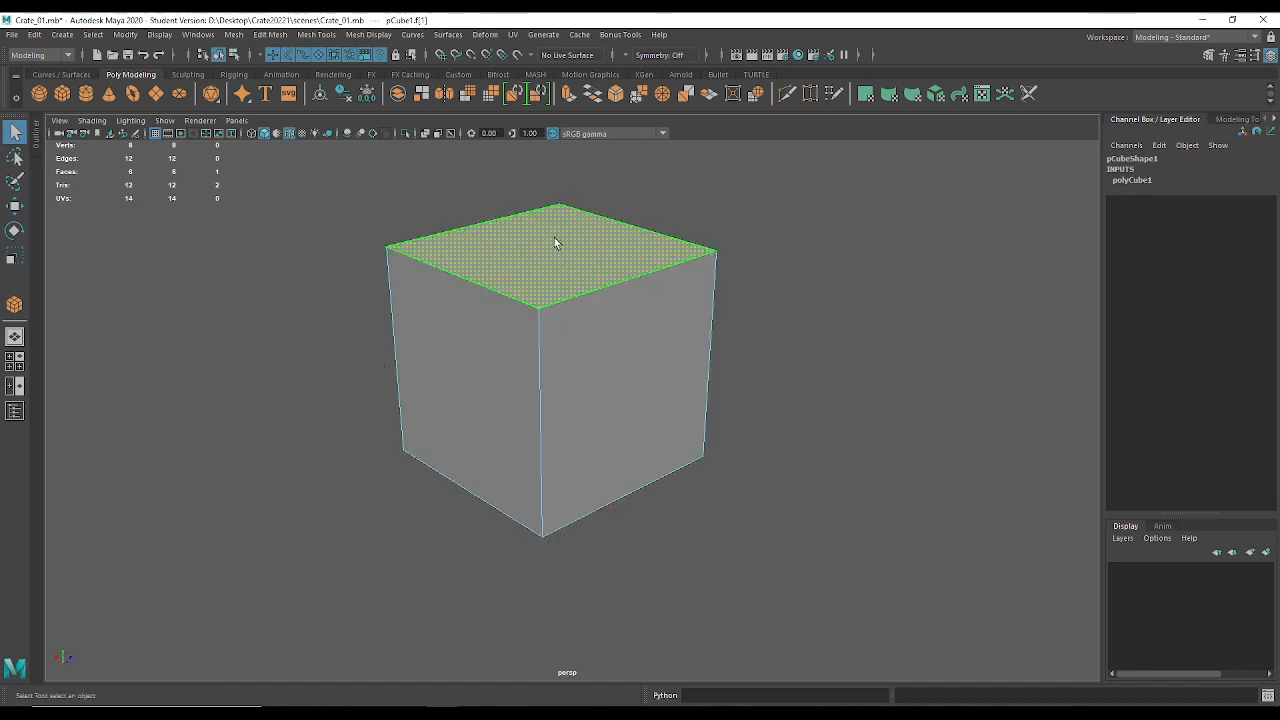
left_click(403, 530)
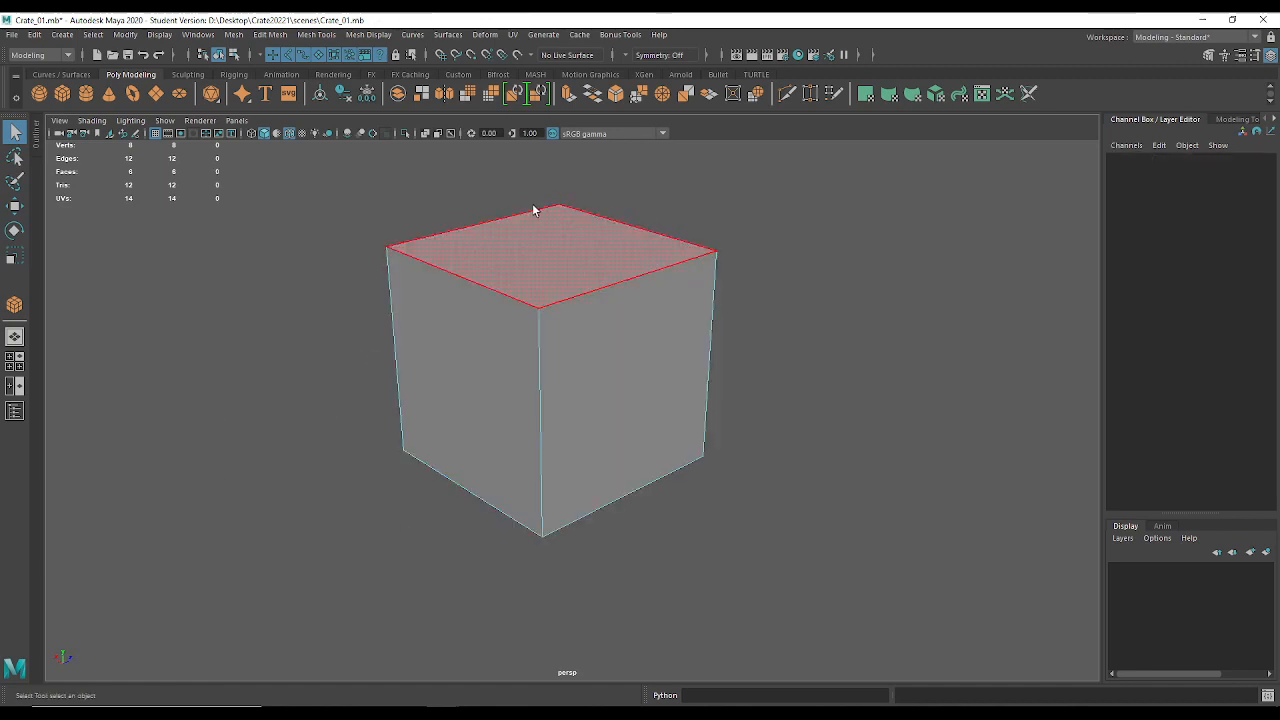
Marquee-select every face of the cube except the top, view them from another angle and clear the selection.
left_click_drag(301, 354, 900, 596)
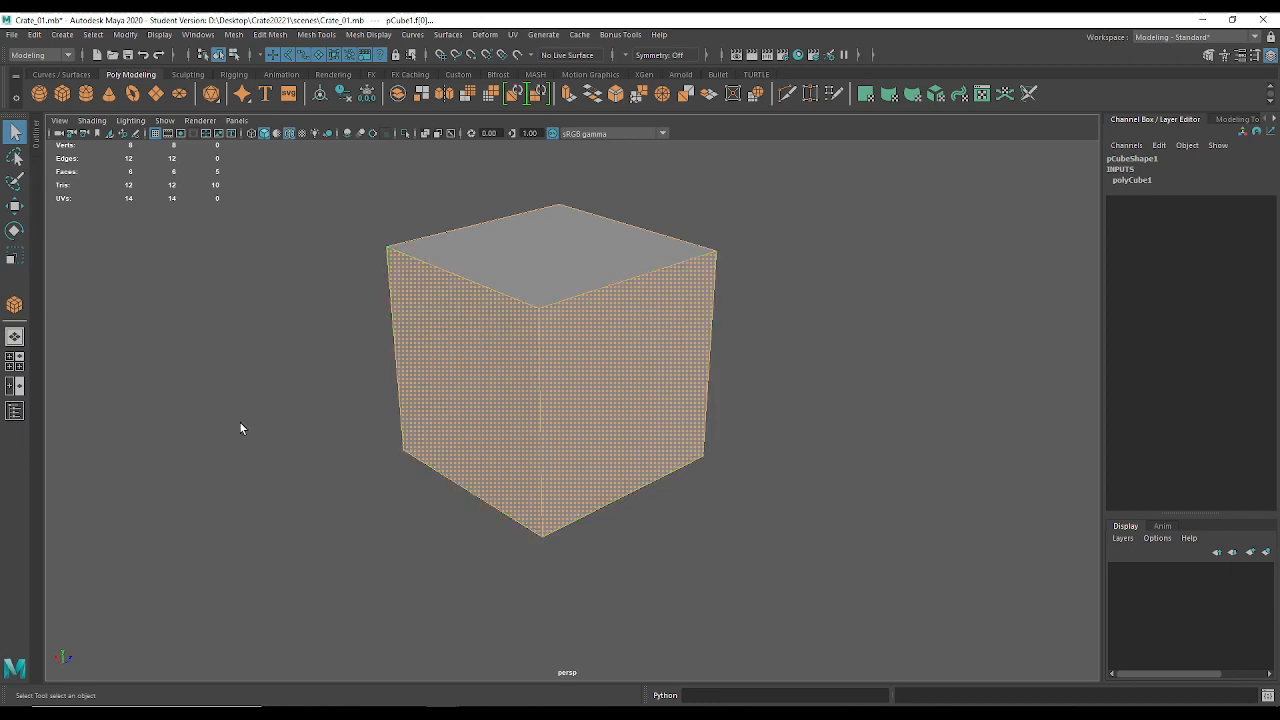
left_click_drag(803, 466, 646, 463, "alt")
middle_click_drag(650, 460, 606, 449, "alt")
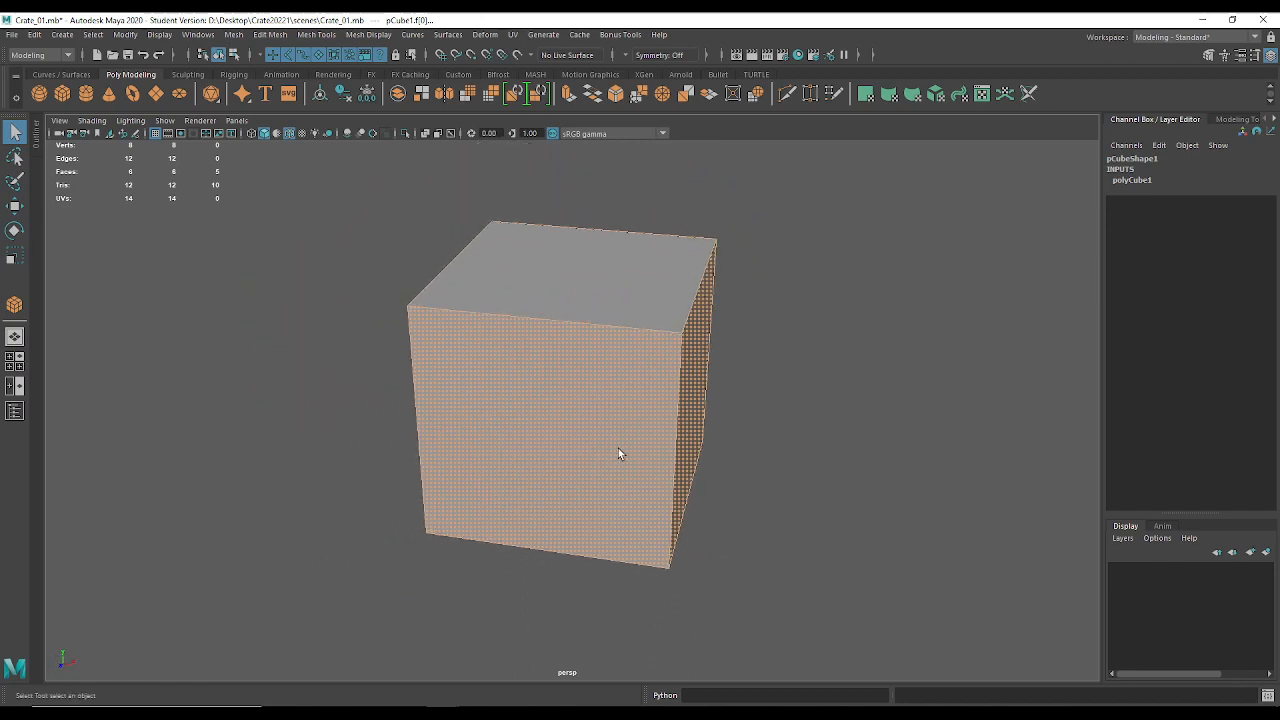
right_click_drag(624, 491, 567, 525, "alt")
left_click_drag(431, 532, 376, 530)
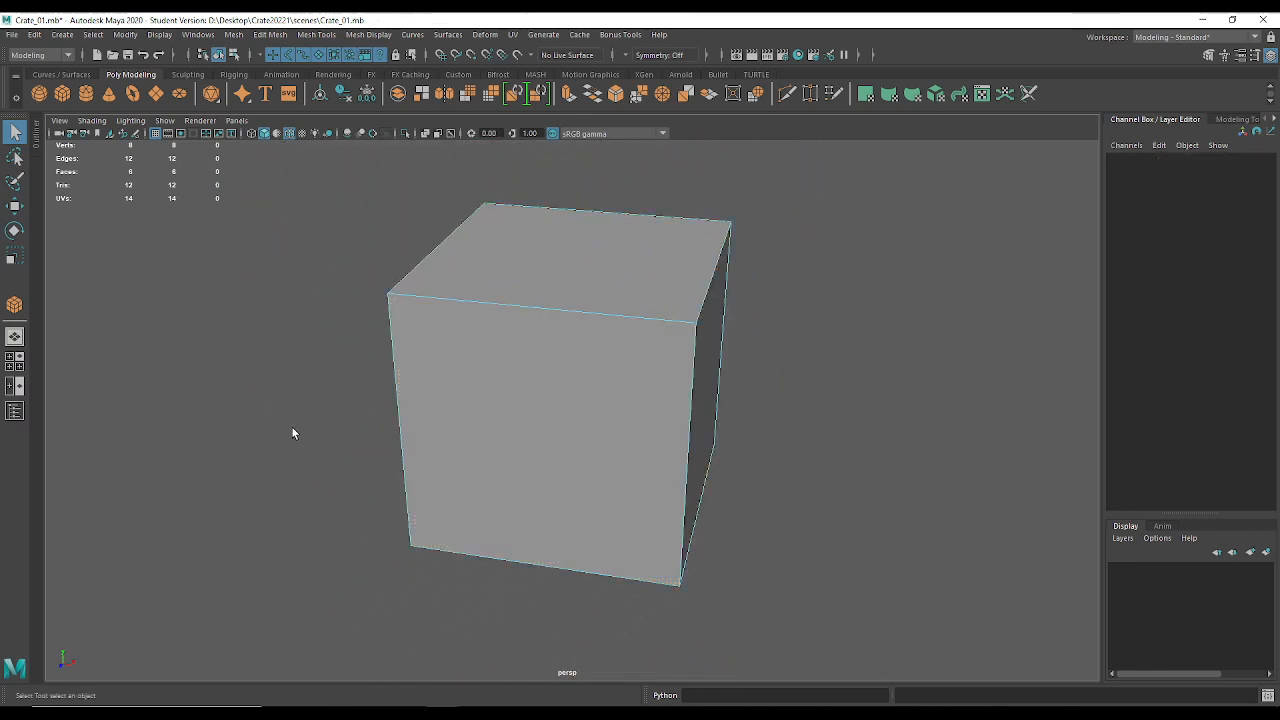
Select the cube's four side faces and bottom face together and delete them, keeping only the top face.
left_click_drag(291, 428, 755, 550)
left_click_drag(405, 459, 428, 489, "alt")
scroll(428, 489, "up", 4)
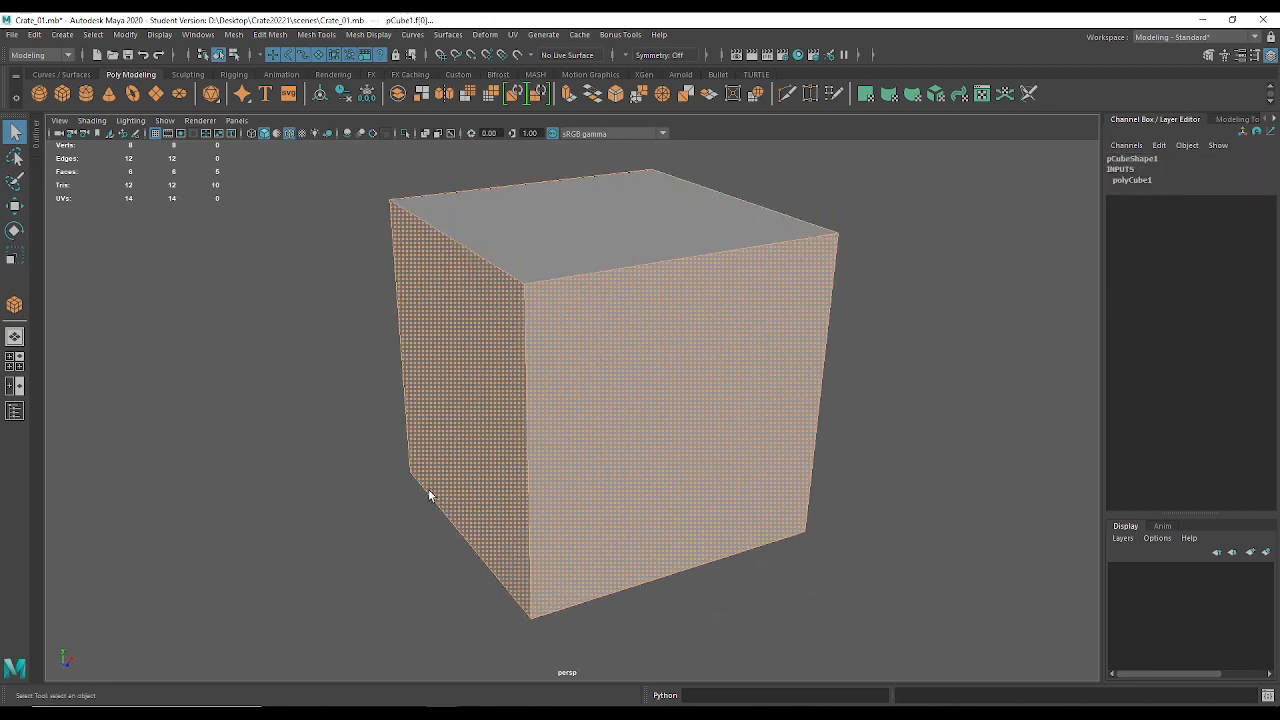
scroll(495, 503, "down", 5)
scroll(508, 555, "up", 5)
scroll(508, 553, "up", 3)
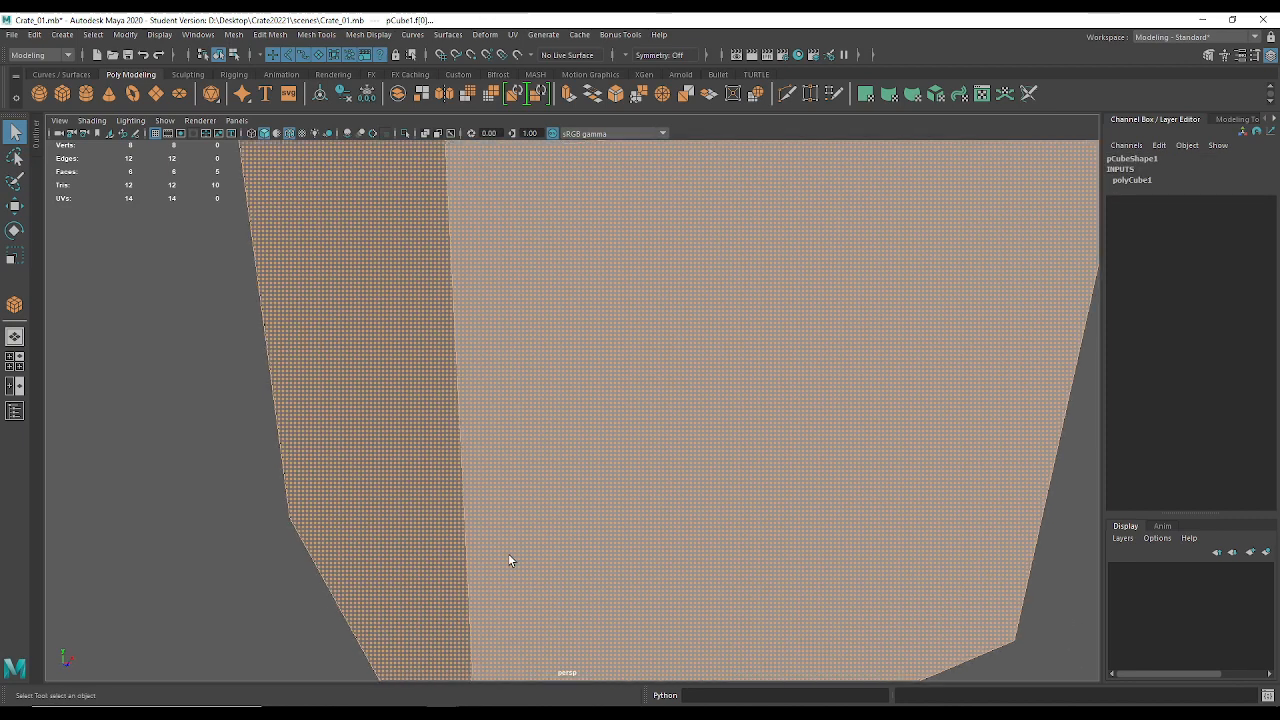
scroll(508, 553, "down", 7)
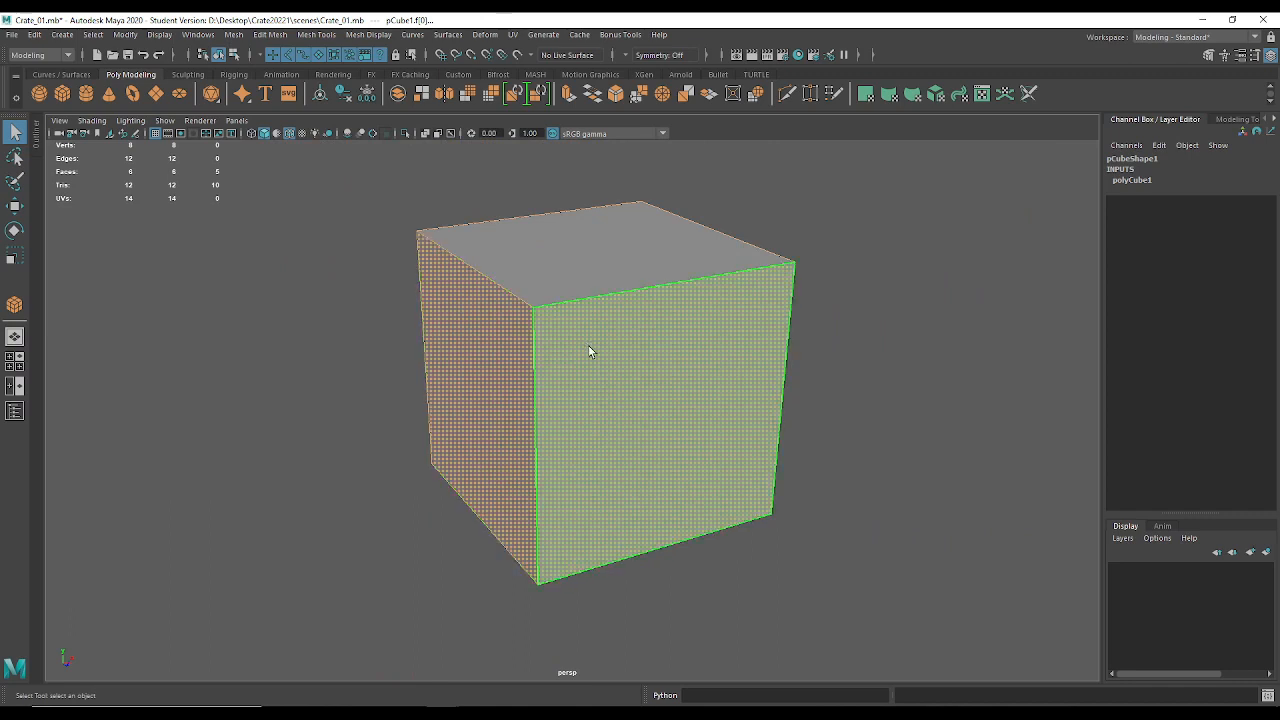
key("Delete")
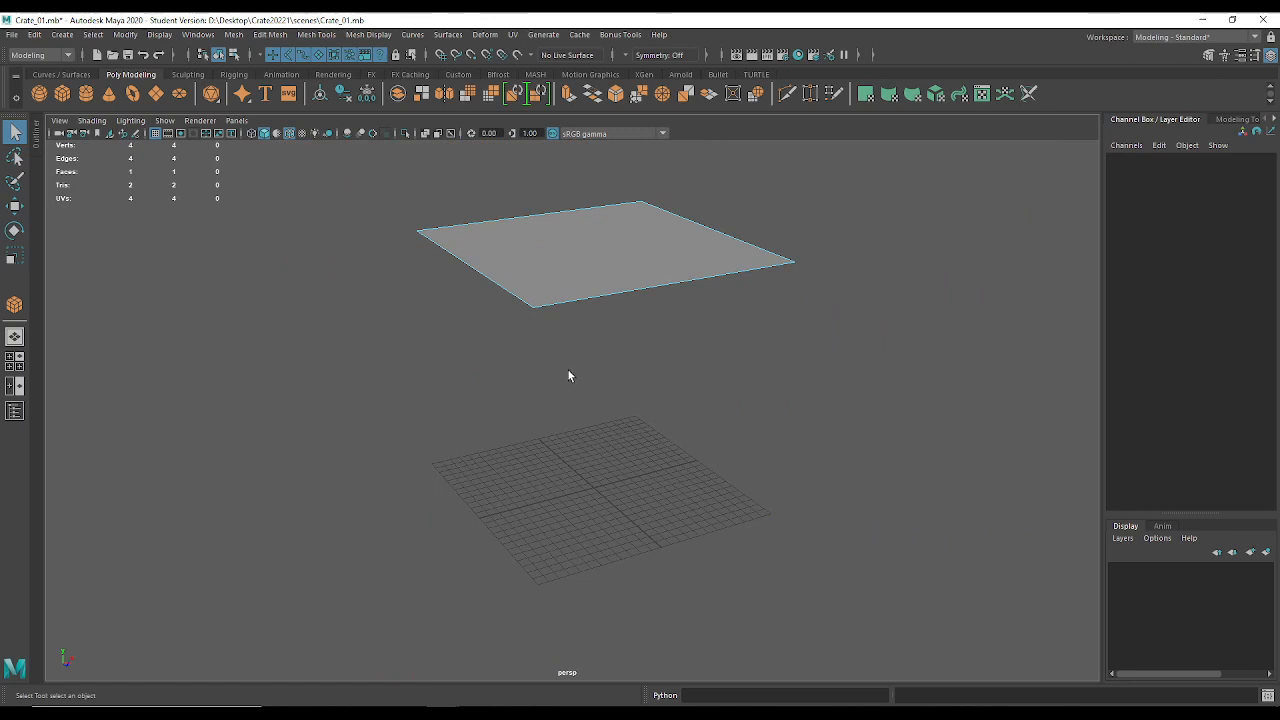
mouse_move(253, 360)
middle_mouse_down("alt")
mouse_move(229, 357)
mouse_move(233, 368)
middle_mouse_up("alt")
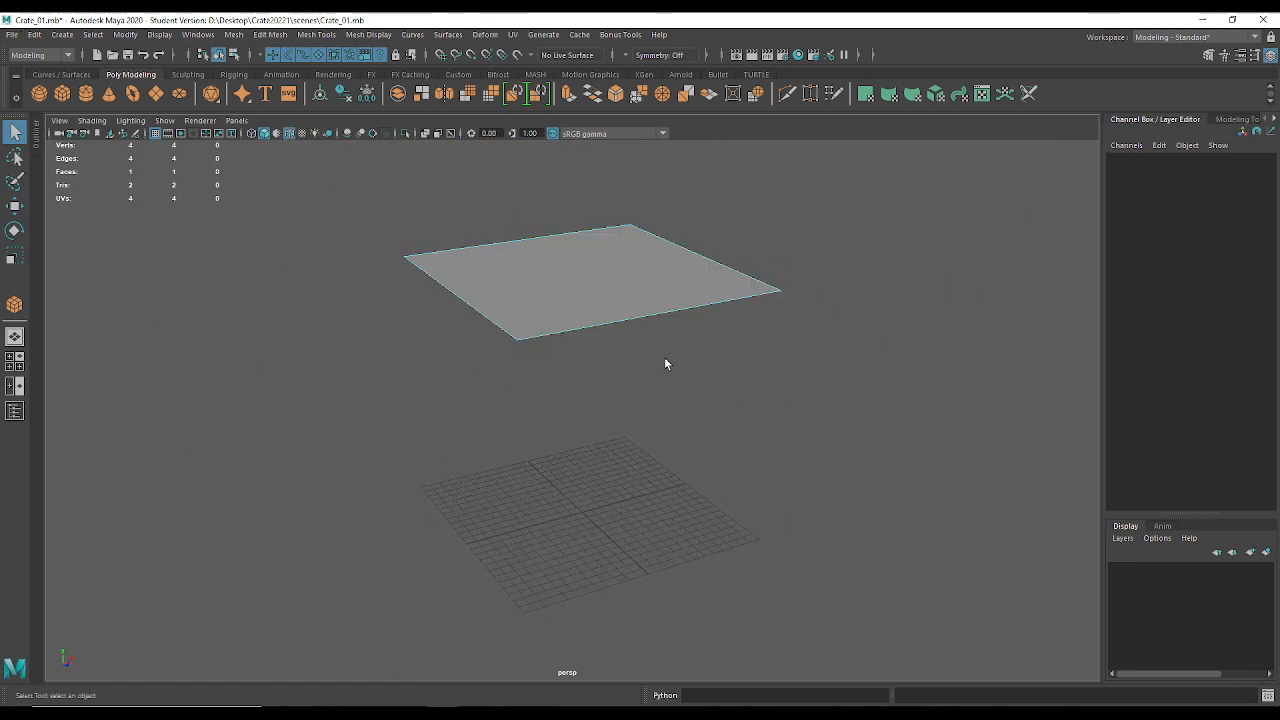
Save the scene under the new name Crate_02.mb in the project's scenes folder.
left_click(11, 34)
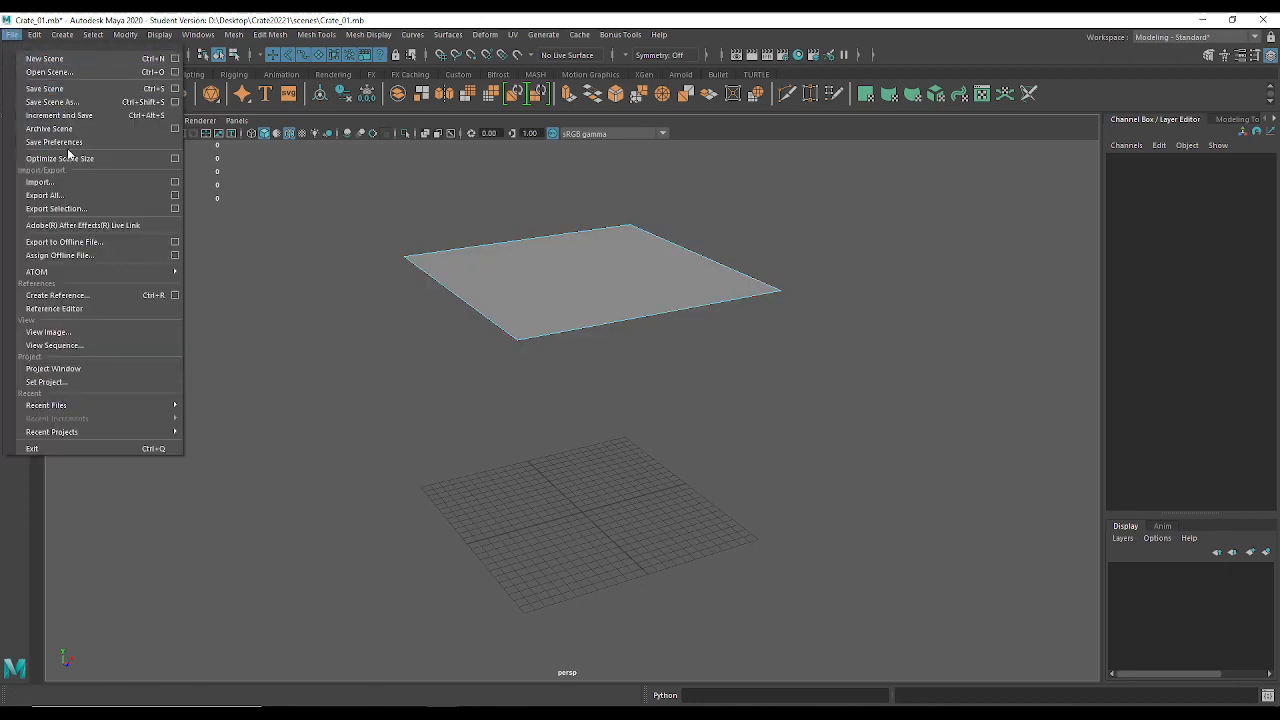
left_click(77, 101)
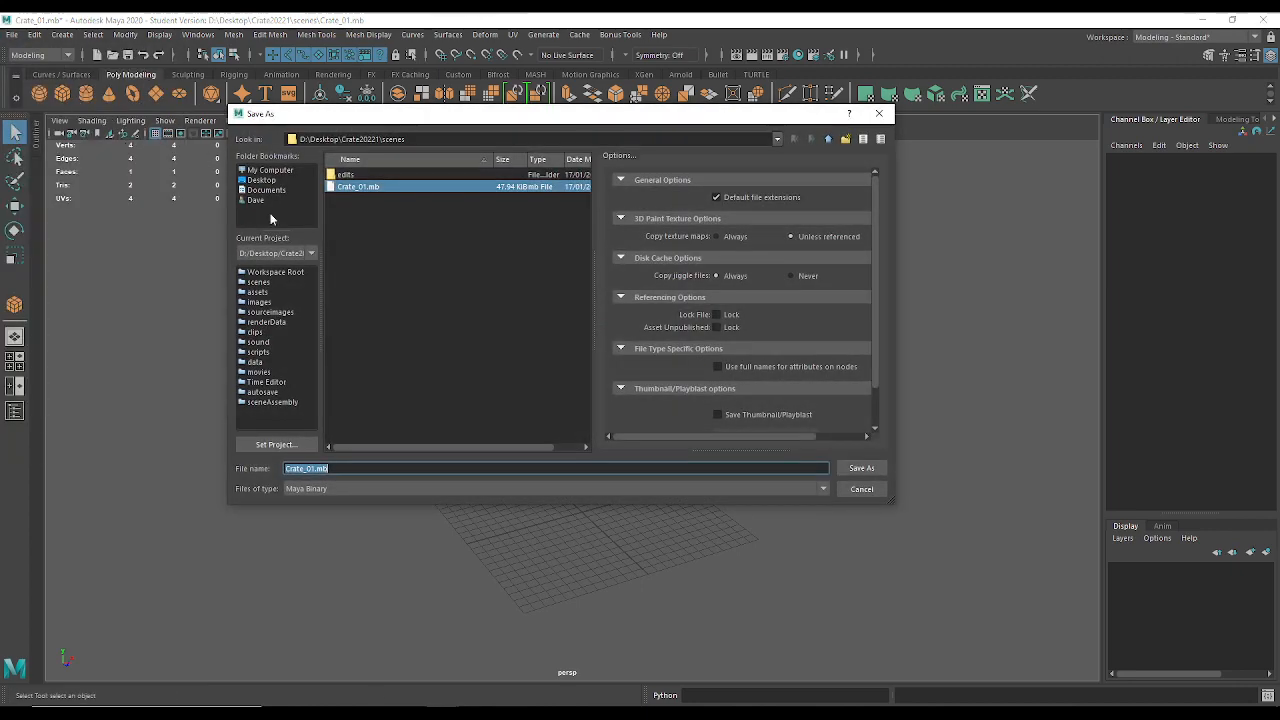
left_click(317, 468)
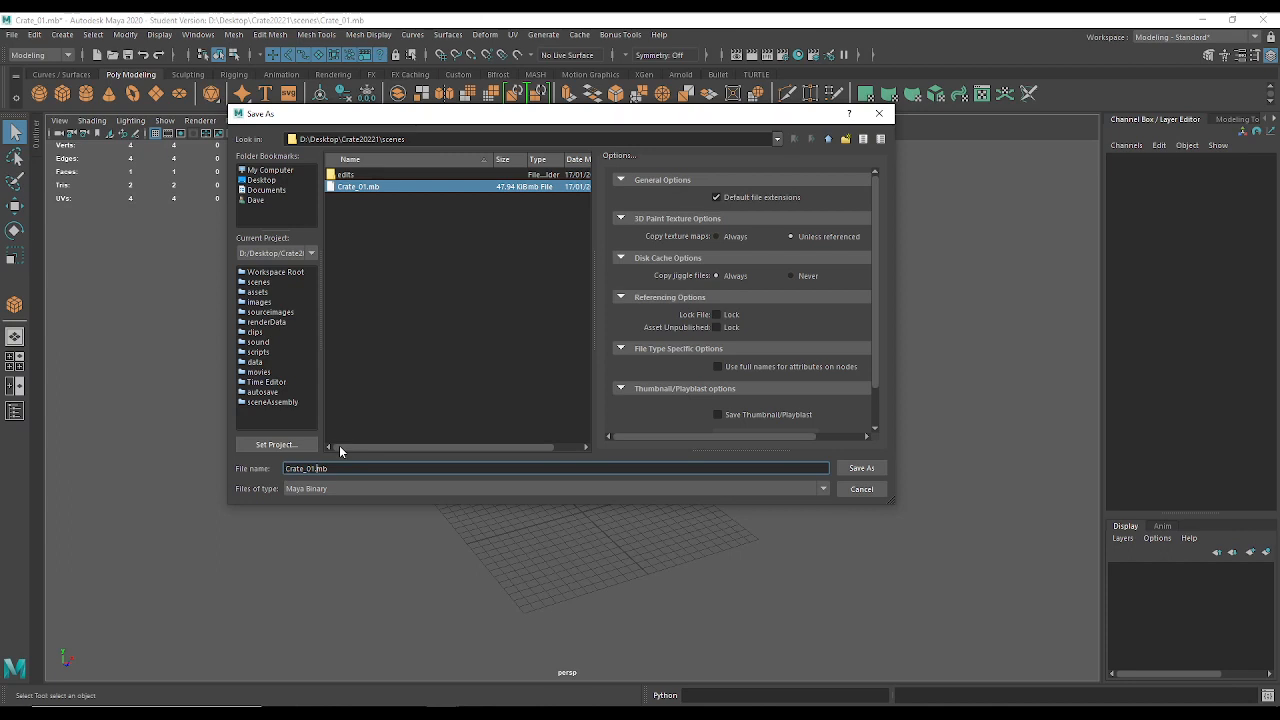
key("Return")
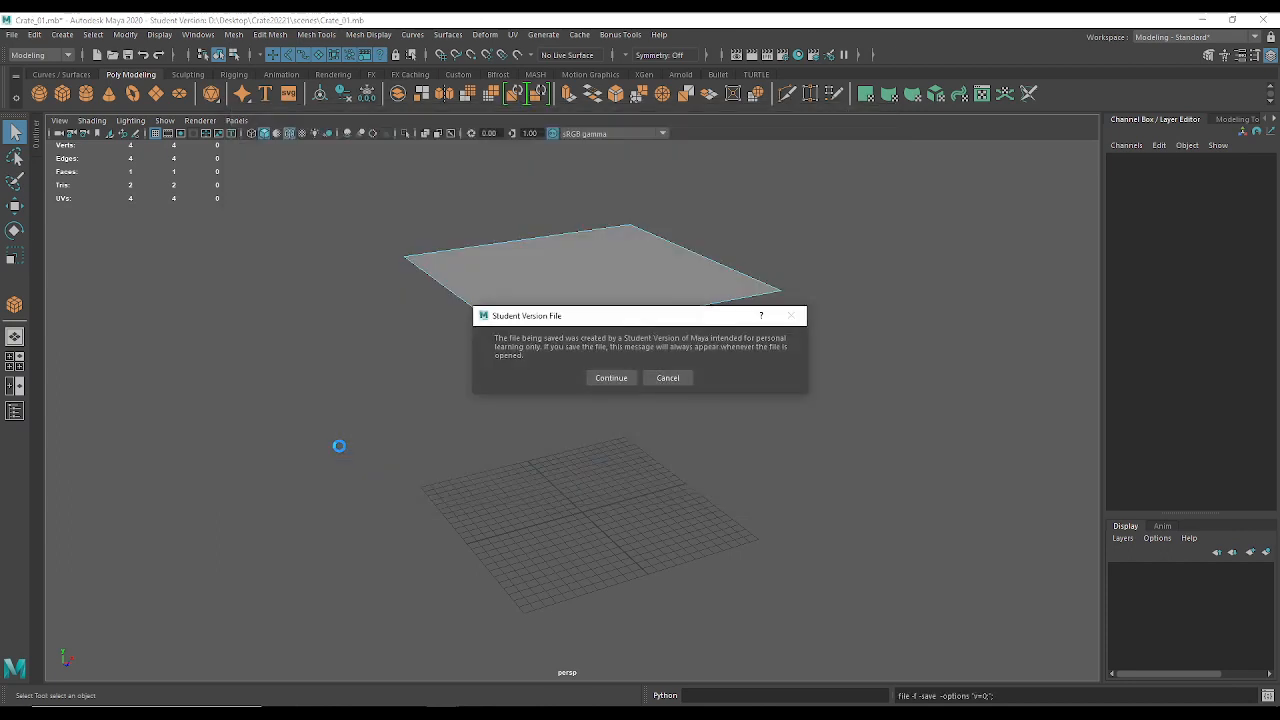
key("Return")
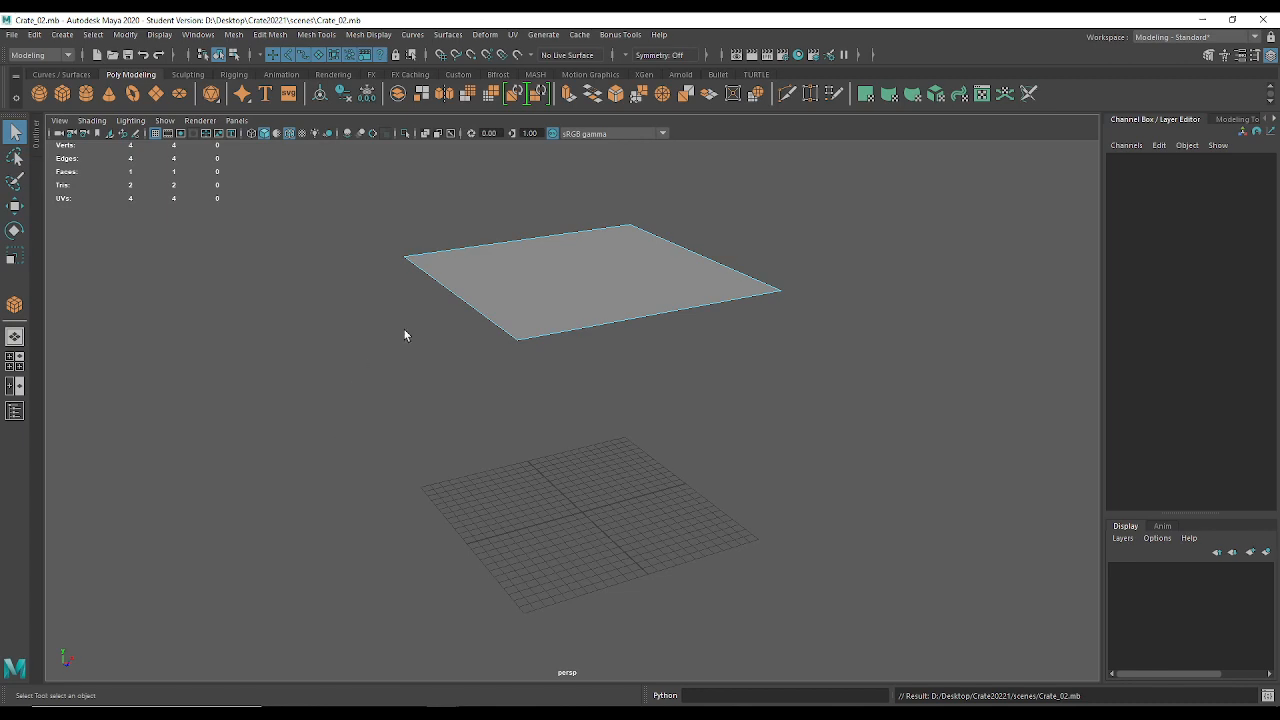
Extrude the remaining top face with an offset of 3 to form an inset border around it.
left_click(438, 298)
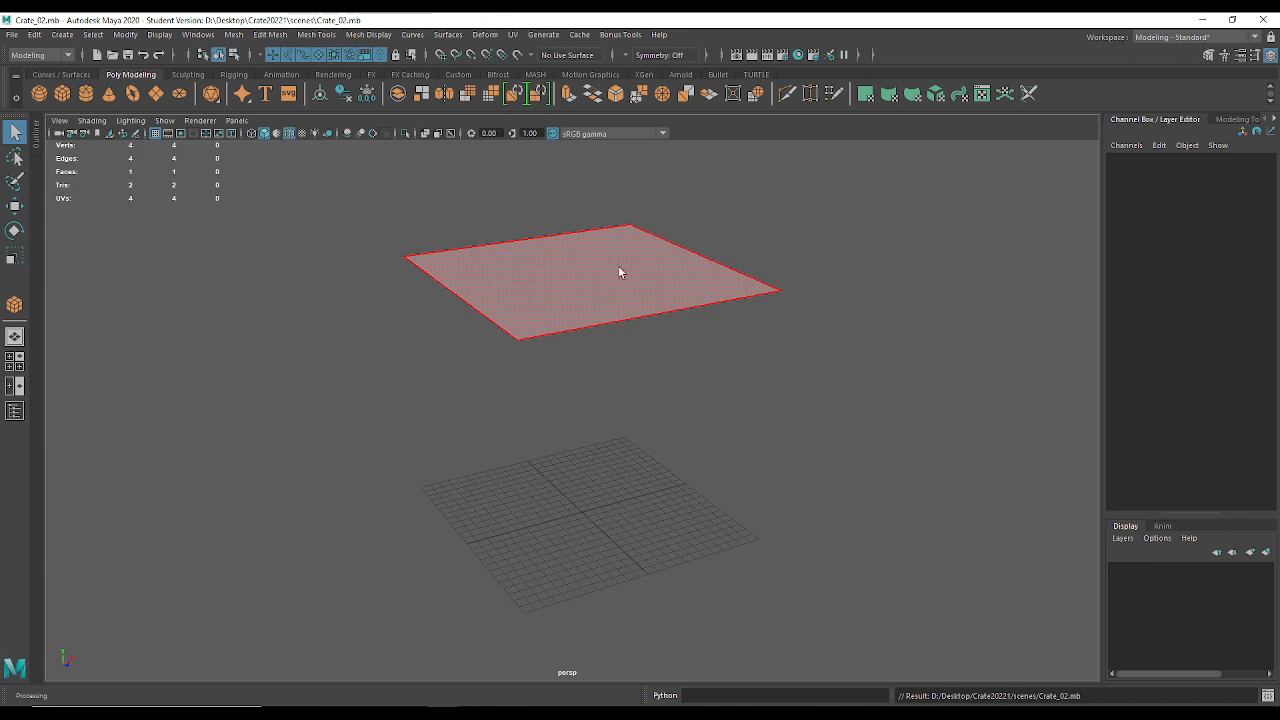
right_click_drag(642, 260, 641, 298)
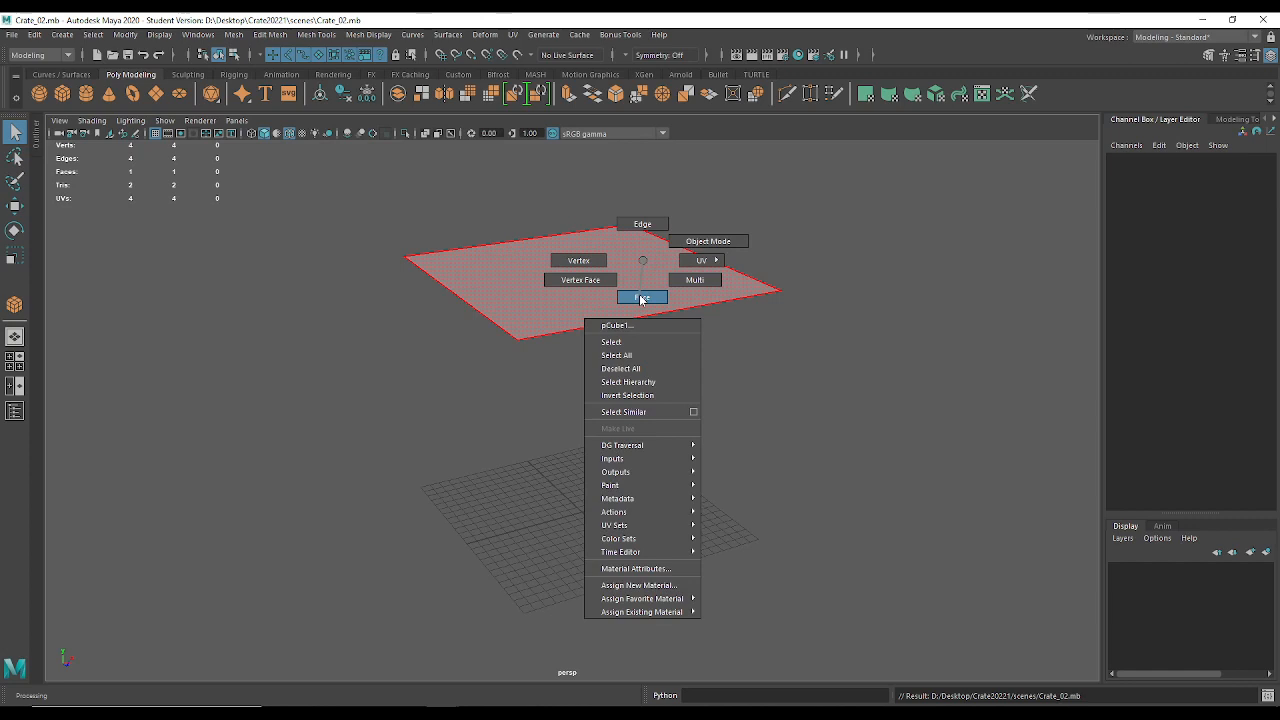
right_click_drag(641, 298, 641, 298)
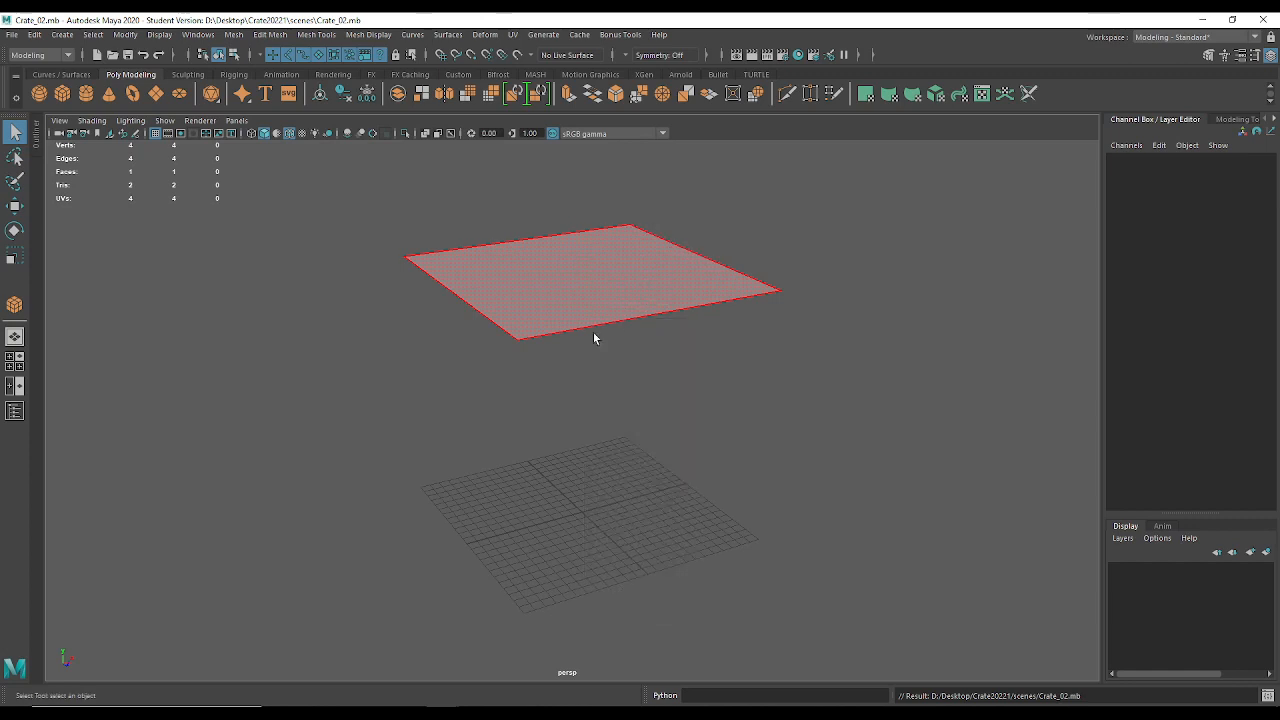
left_click(547, 267)
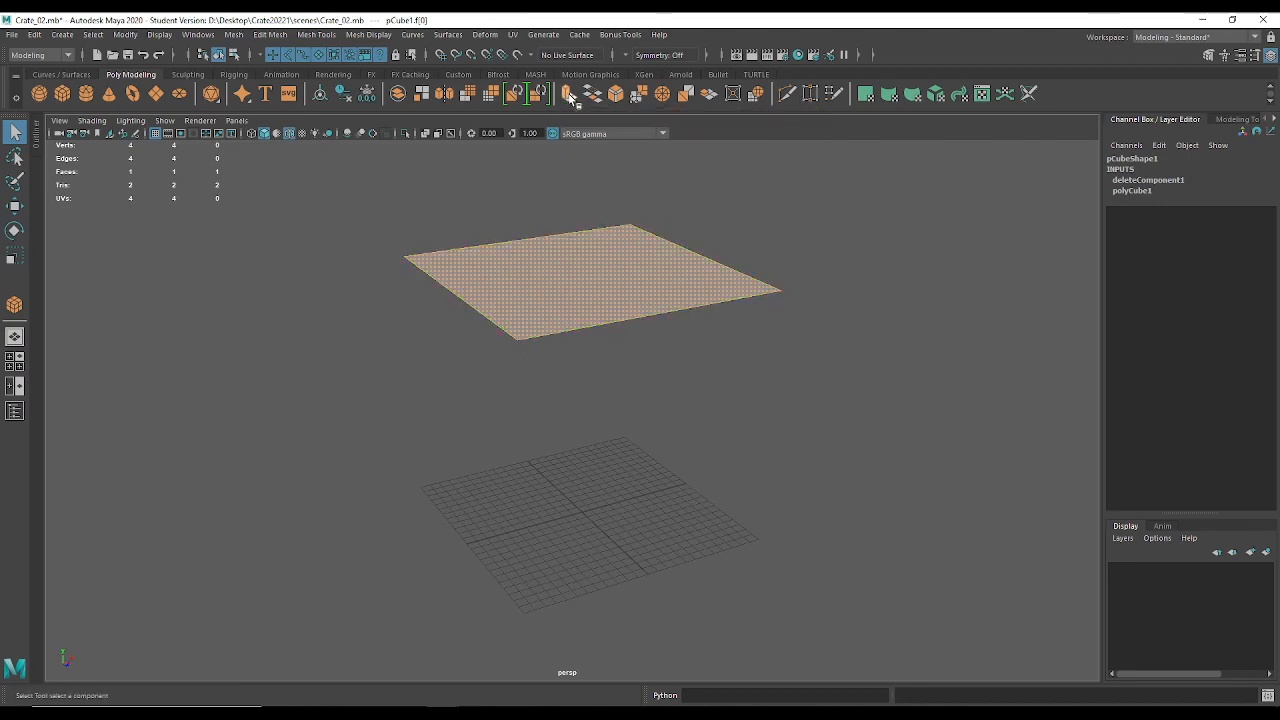
left_click(567, 94)
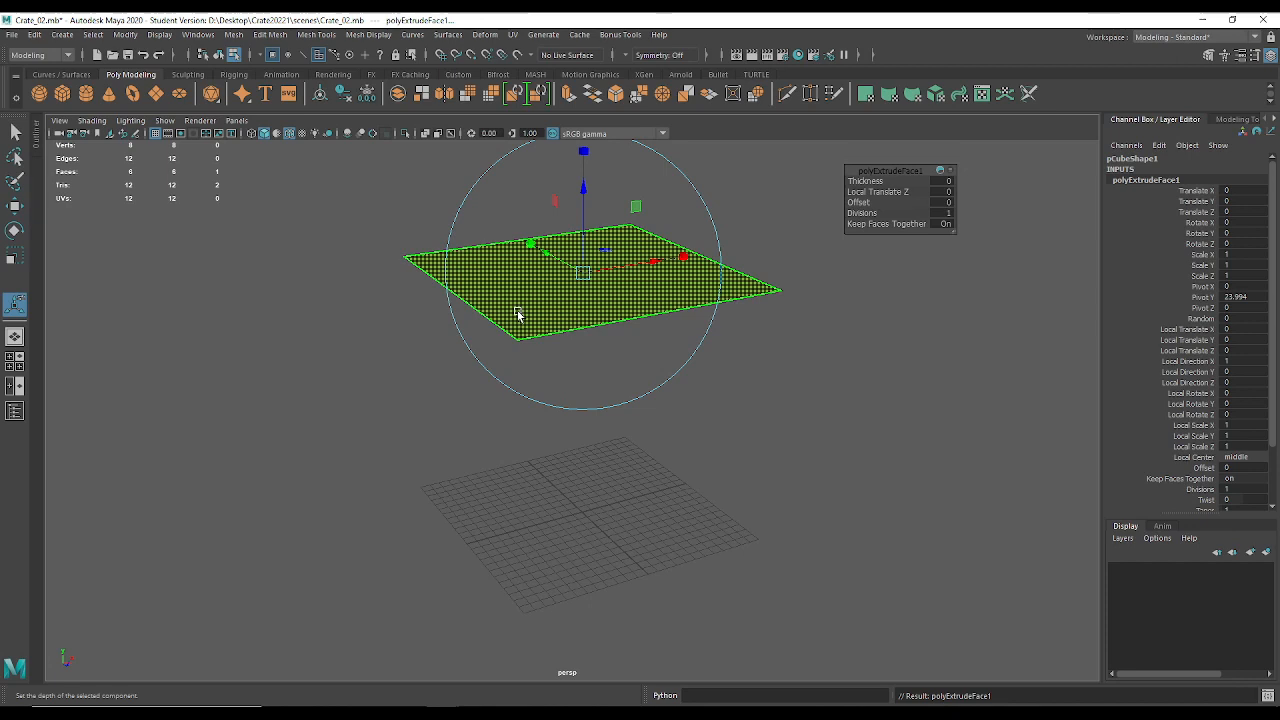
left_click_drag(887, 167, 867, 202)
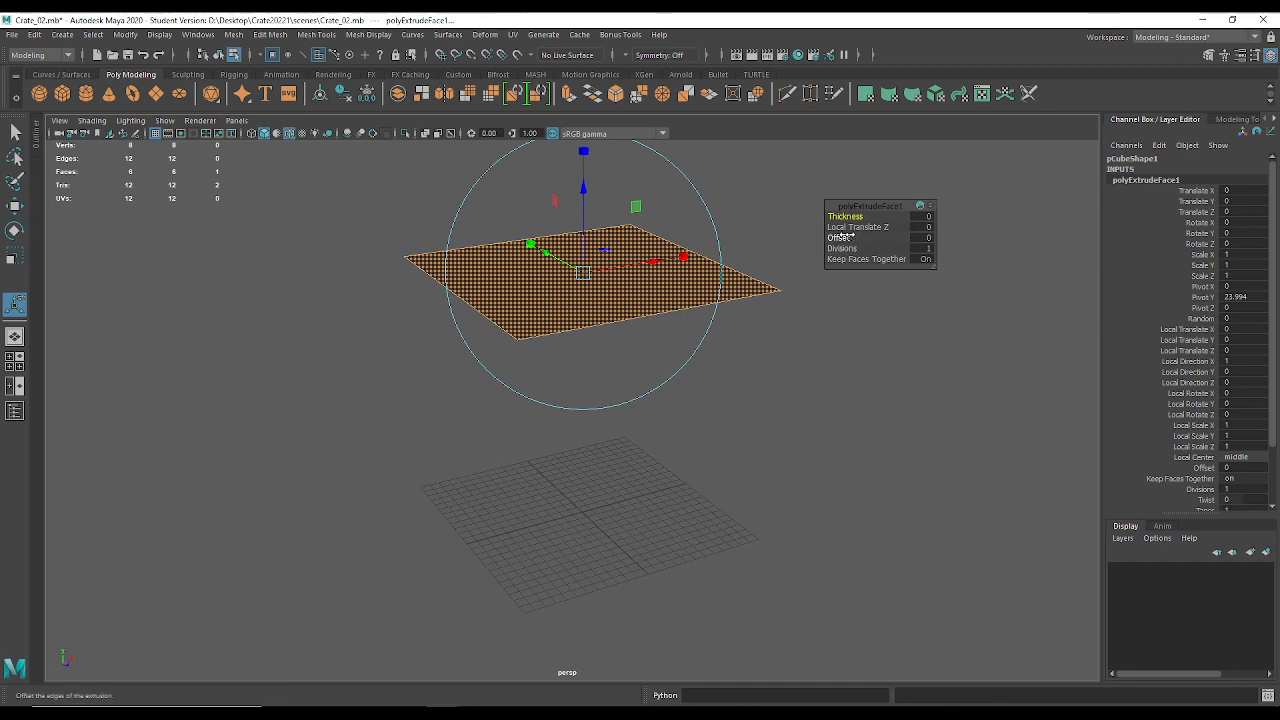
mouse_move(845, 237)
left_mouse_down()
mouse_move(872, 230)
mouse_move(765, 243)
mouse_move(867, 230)
left_mouse_up()
left_click_drag(585, 240, 595, 258, "alt")
middle_click_drag(595, 258, 606, 287, "alt")
right_click_drag(606, 287, 694, 360, "alt")
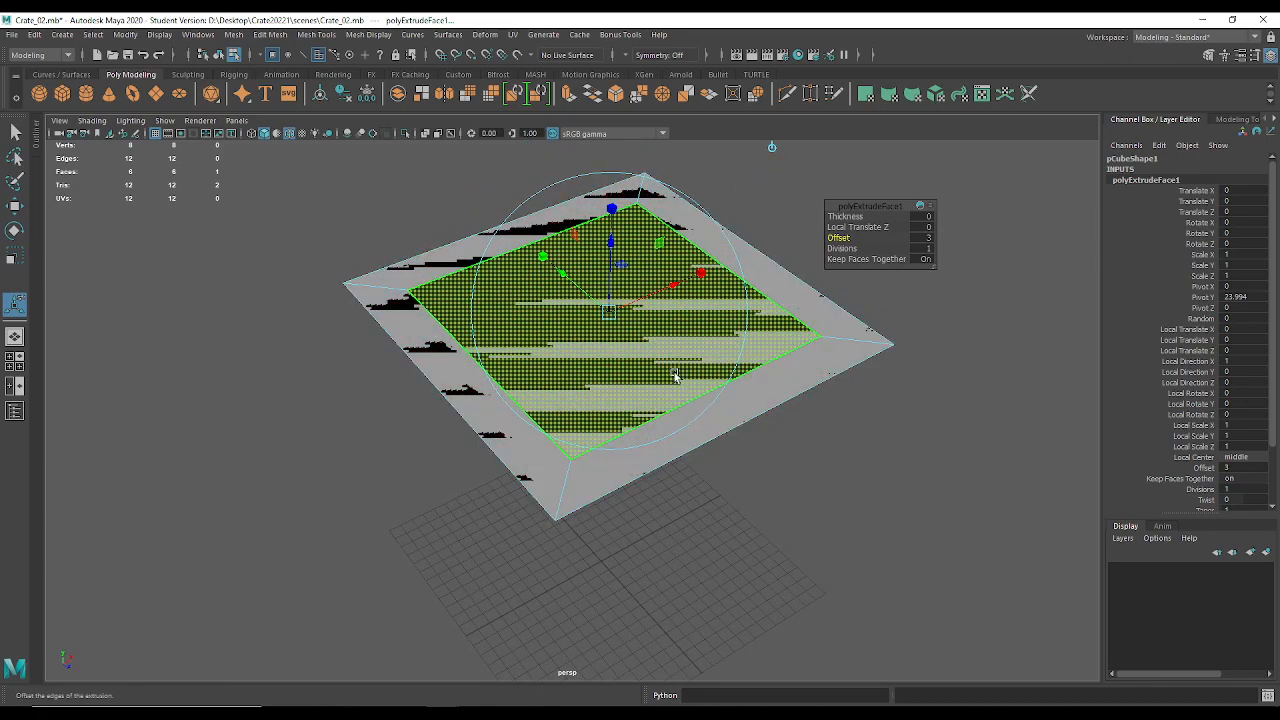
Extrude the inset inner face again with a thickness of -1.9 to sink it below the border.
left_click_drag(803, 477, 354, 426, "alt")
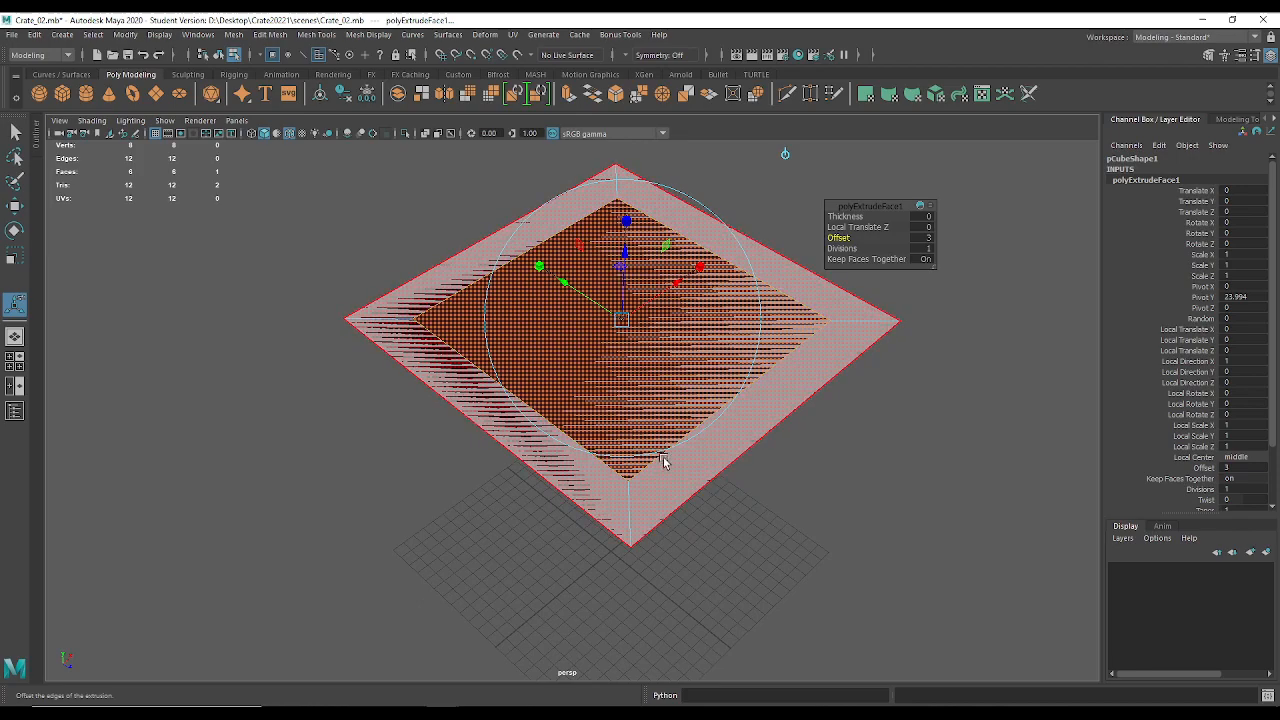
left_click_drag(651, 457, 626, 411, "alt")
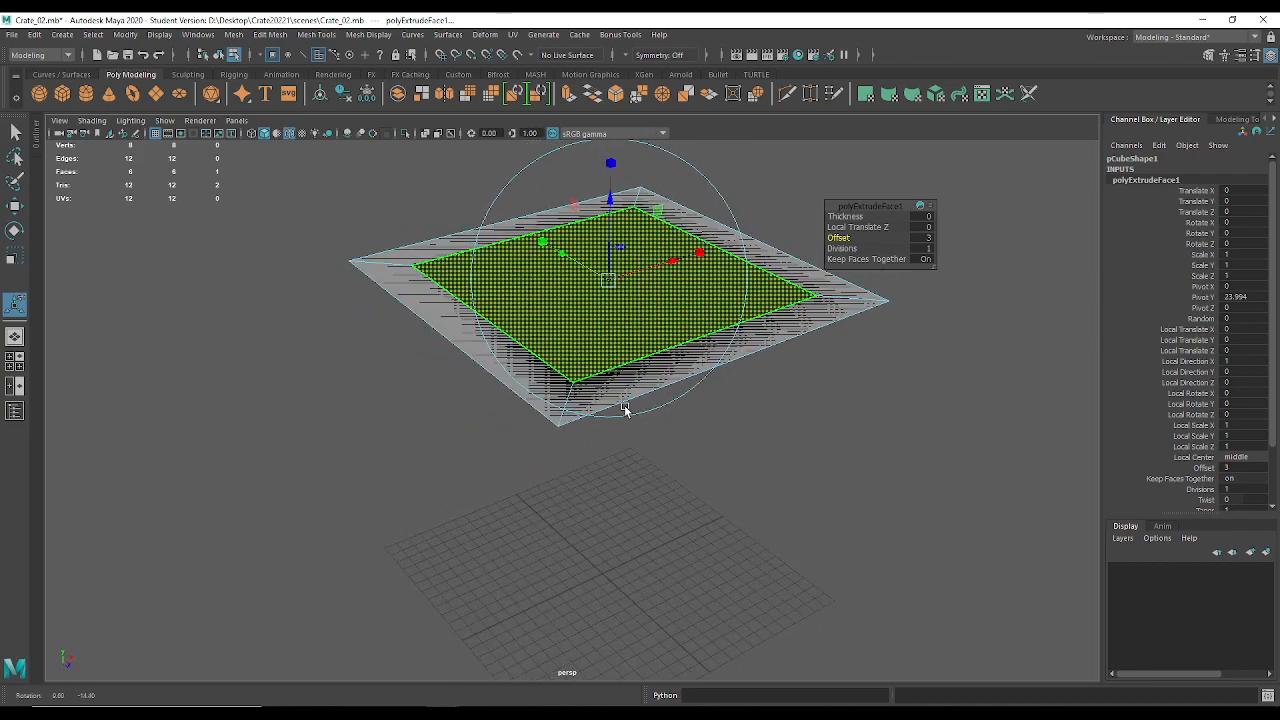
left_click_drag(723, 429, 713, 404, "alt")
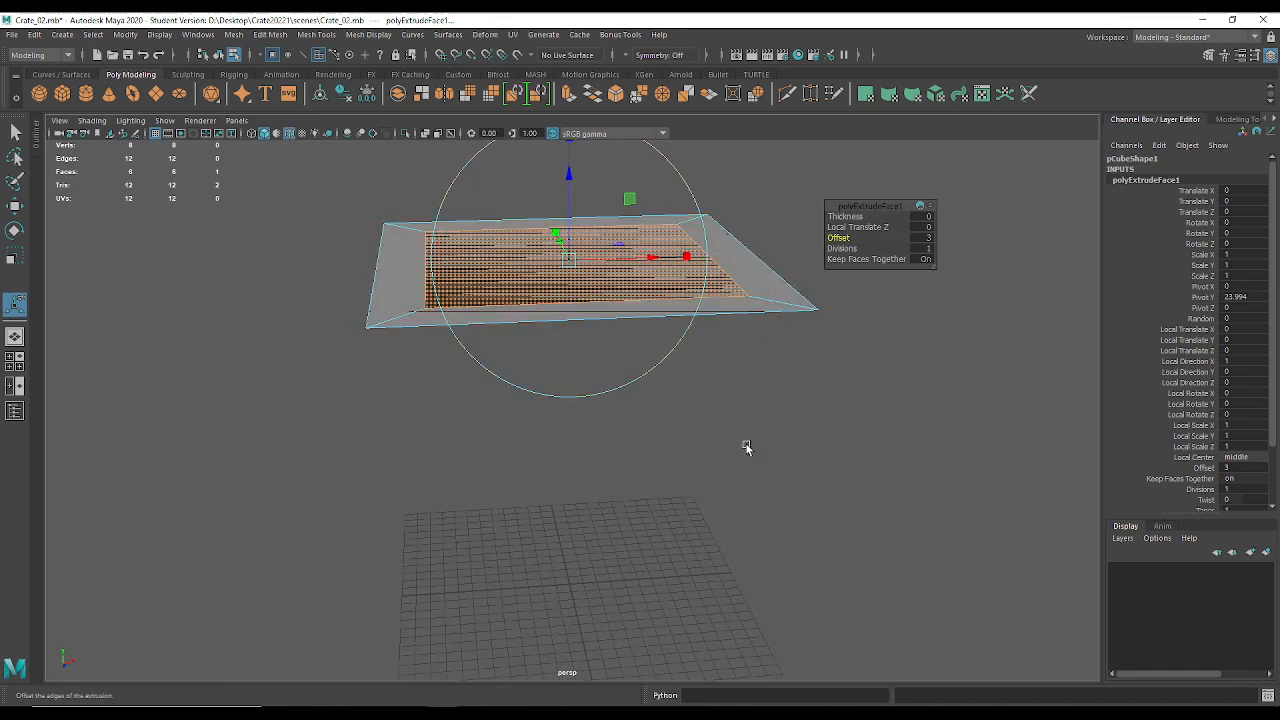
left_click_drag(674, 440, 700, 437, "alt")
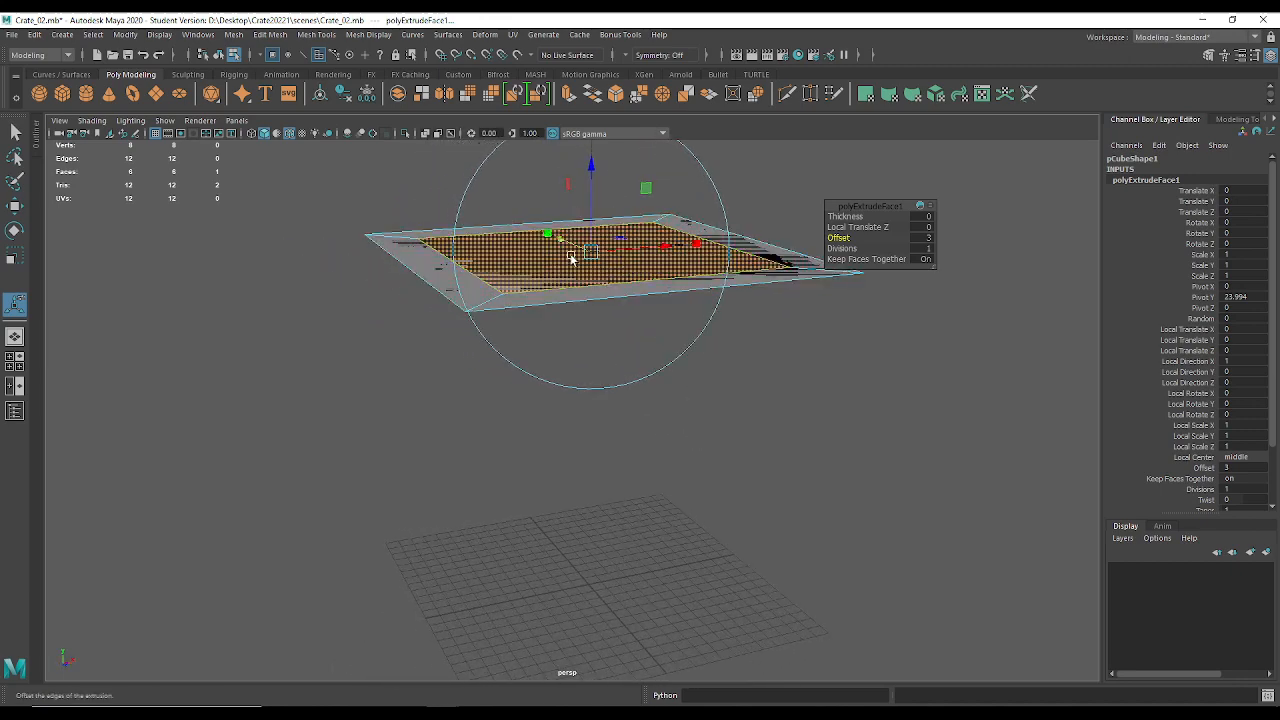
left_click(567, 95)
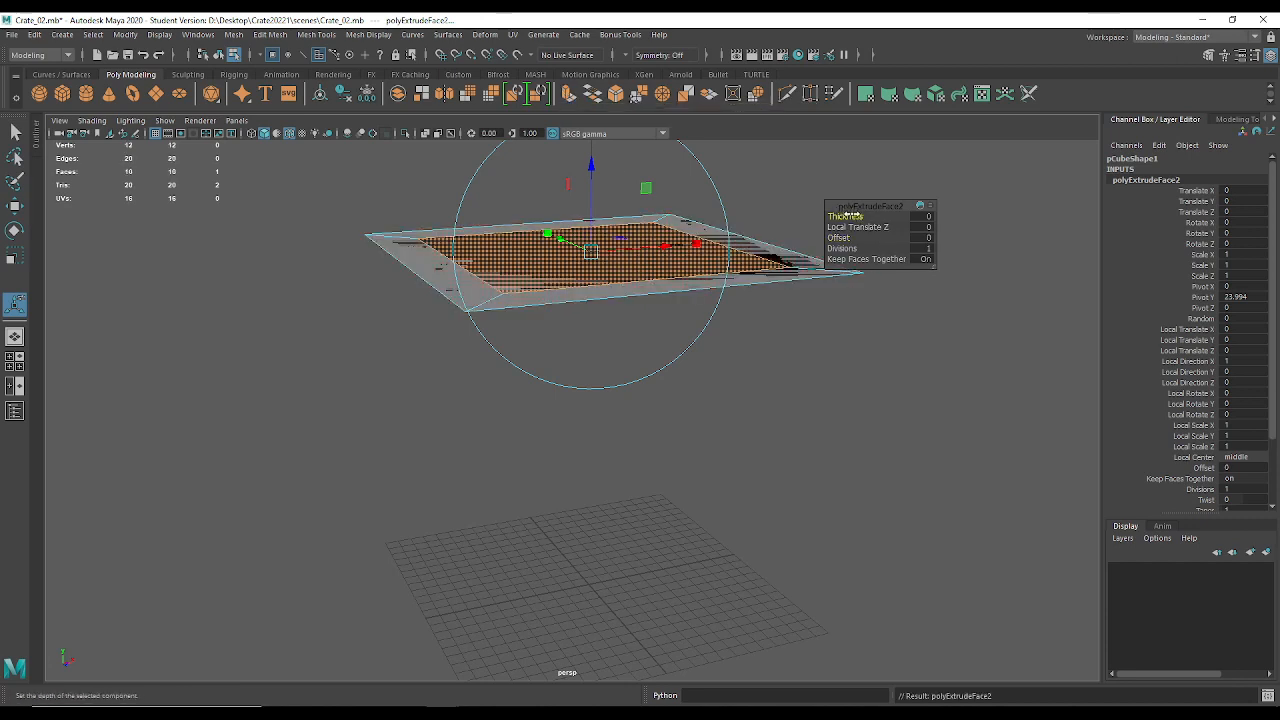
left_click_drag(845, 216, 843, 217)
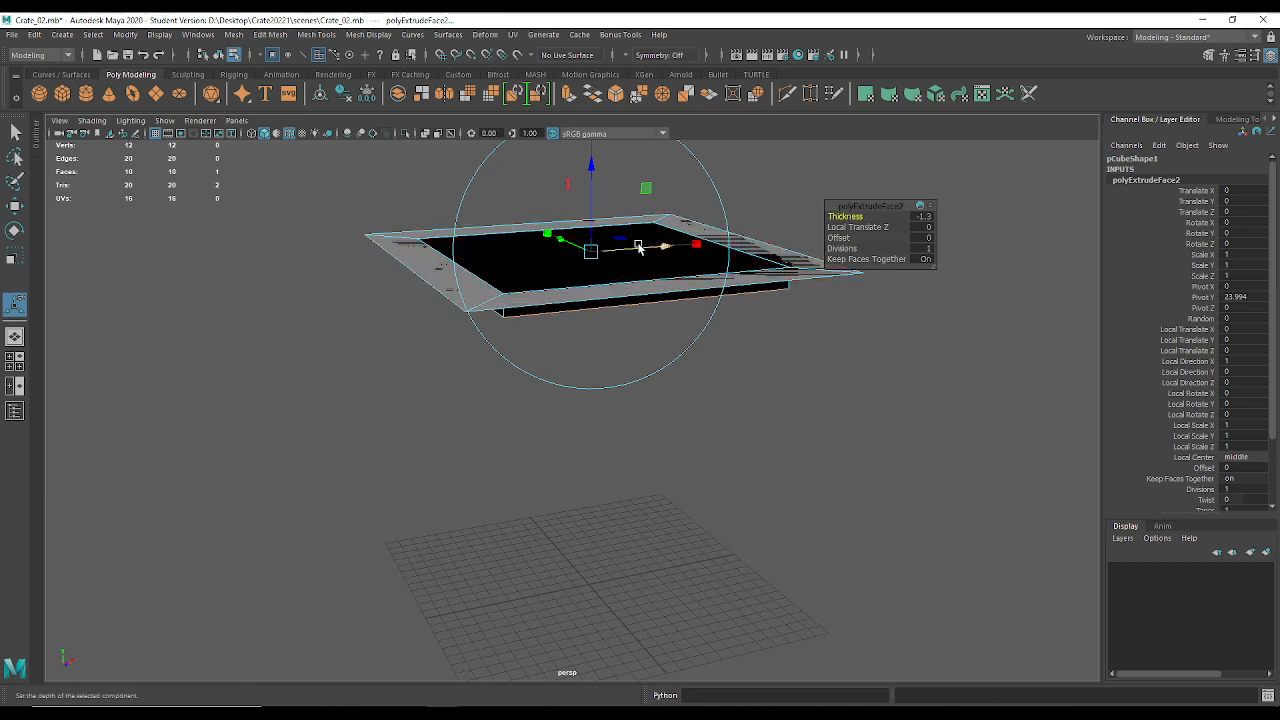
left_click_drag(601, 360, 574, 351, "alt")
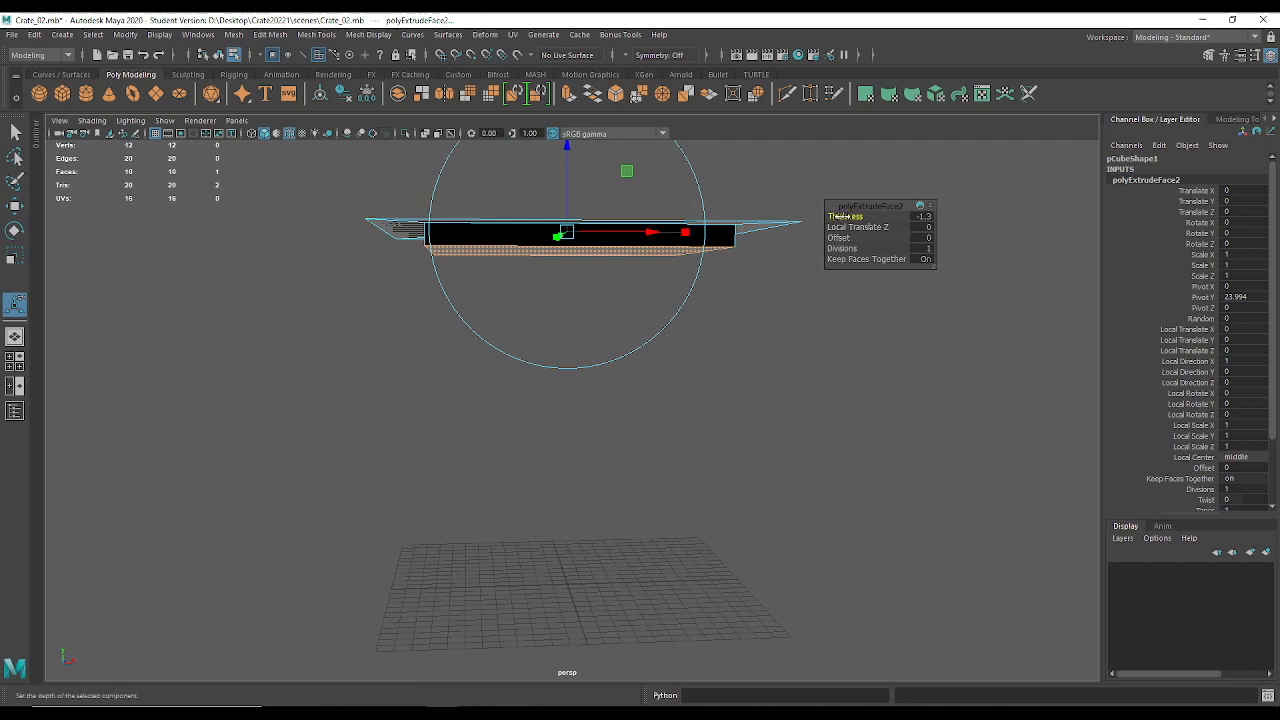
left_click_drag(842, 216, 840, 216)
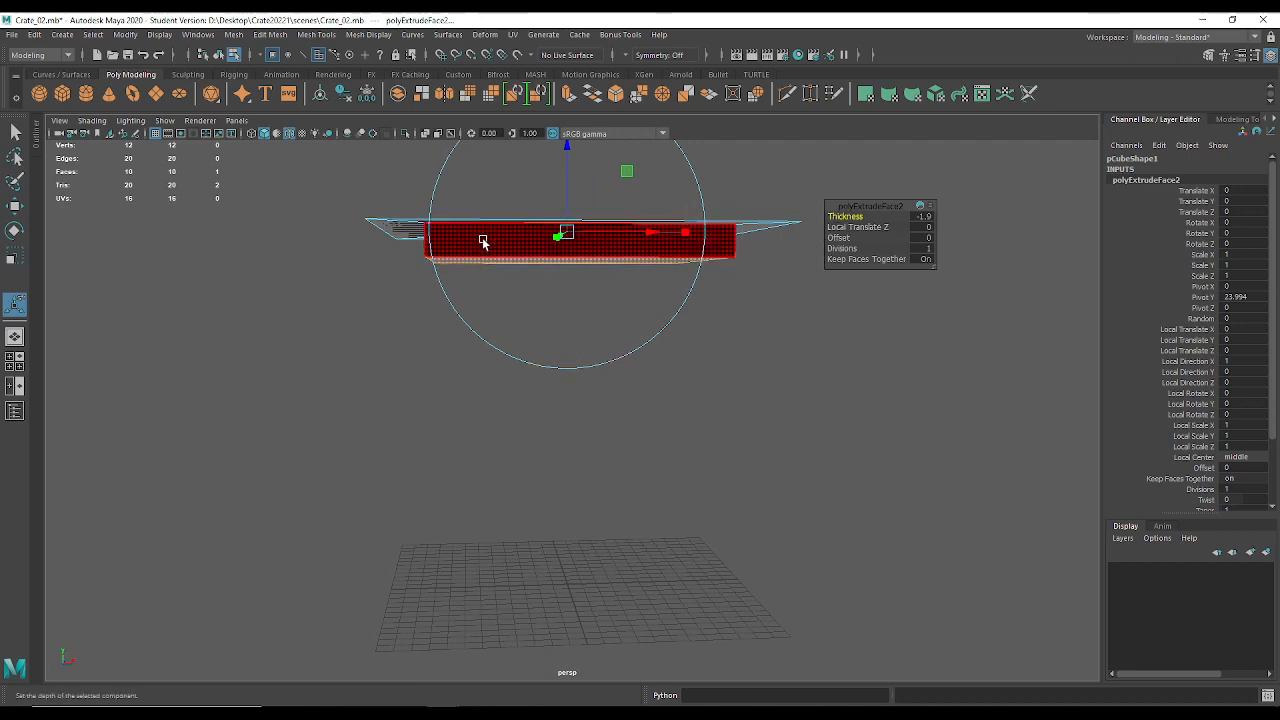
Delete the leftover full-size face covering the recess and return the mesh to object mode.
left_click_drag(491, 224, 480, 255, "alt")
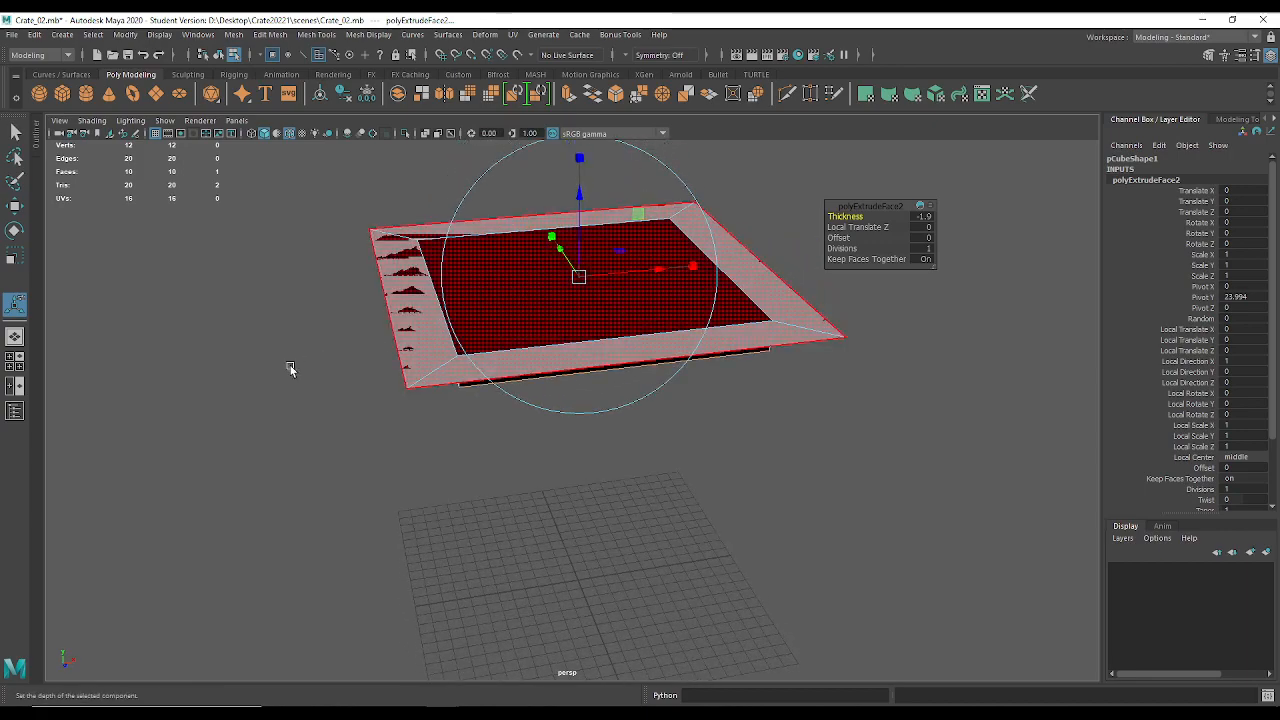
mouse_move(290, 370)
left_mouse_down("alt")
mouse_move(297, 409)
mouse_move(309, 366)
left_mouse_up("alt")
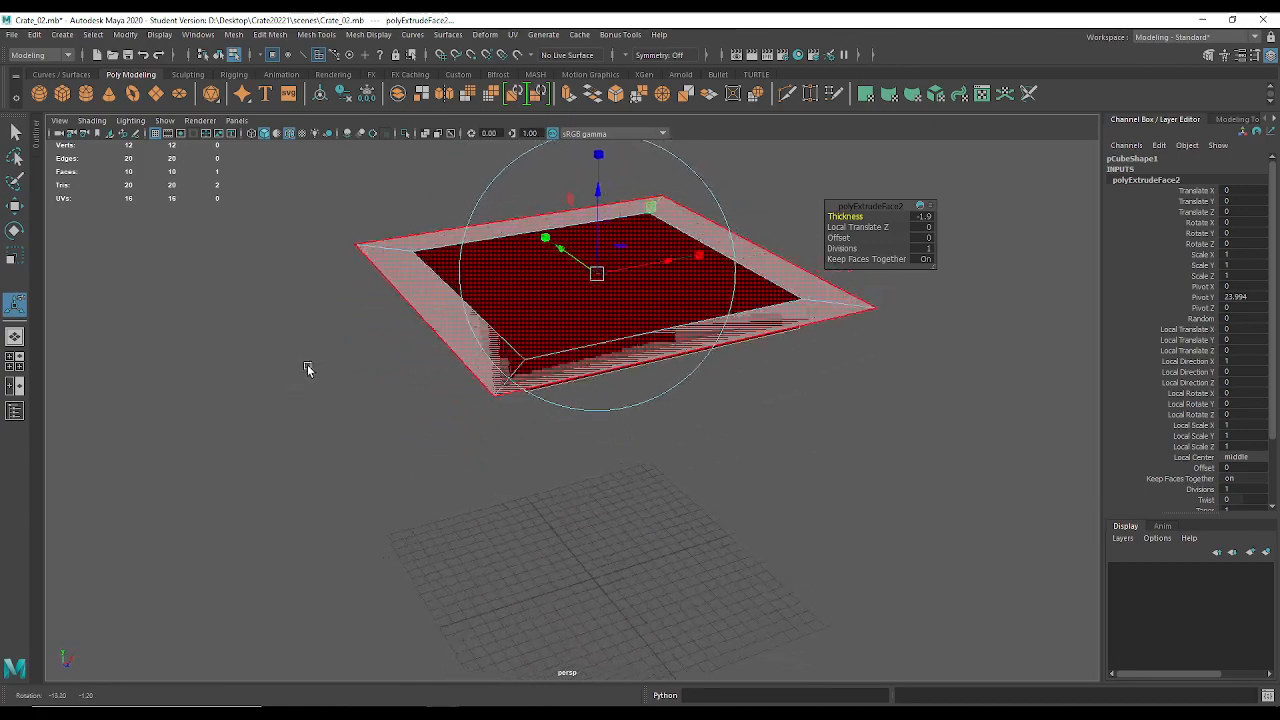
left_click(522, 292)
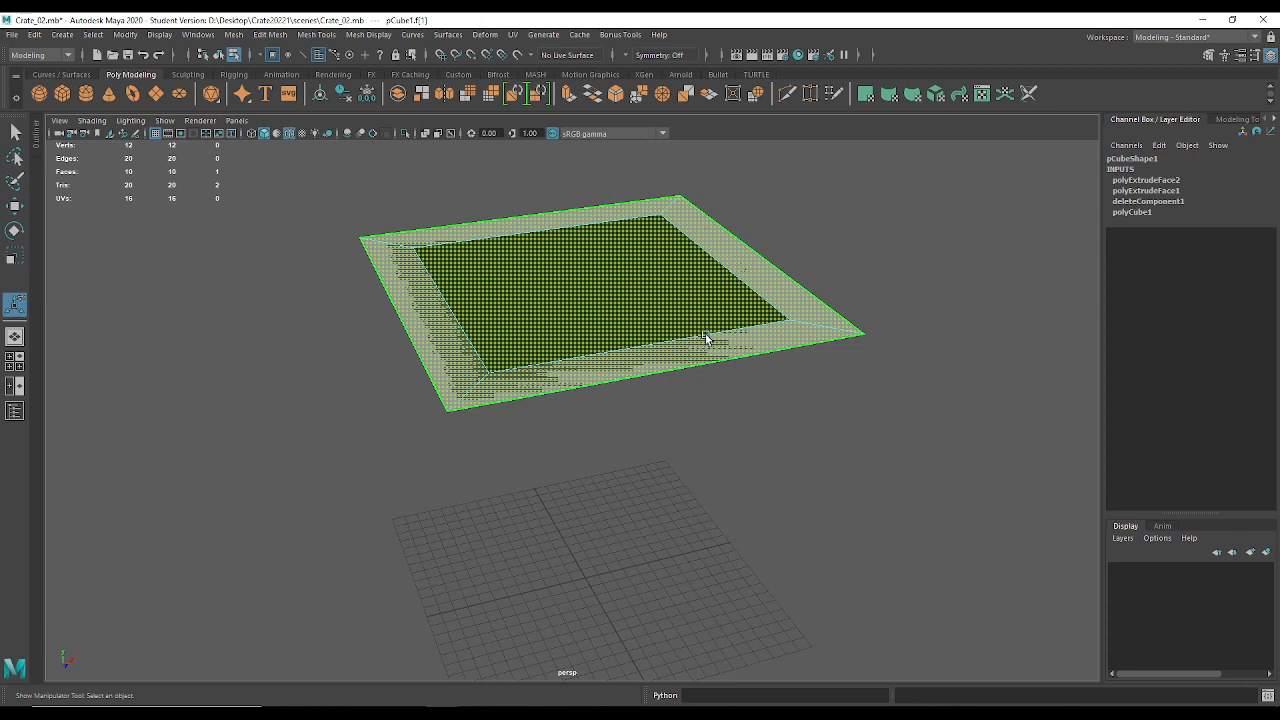
key("Delete")
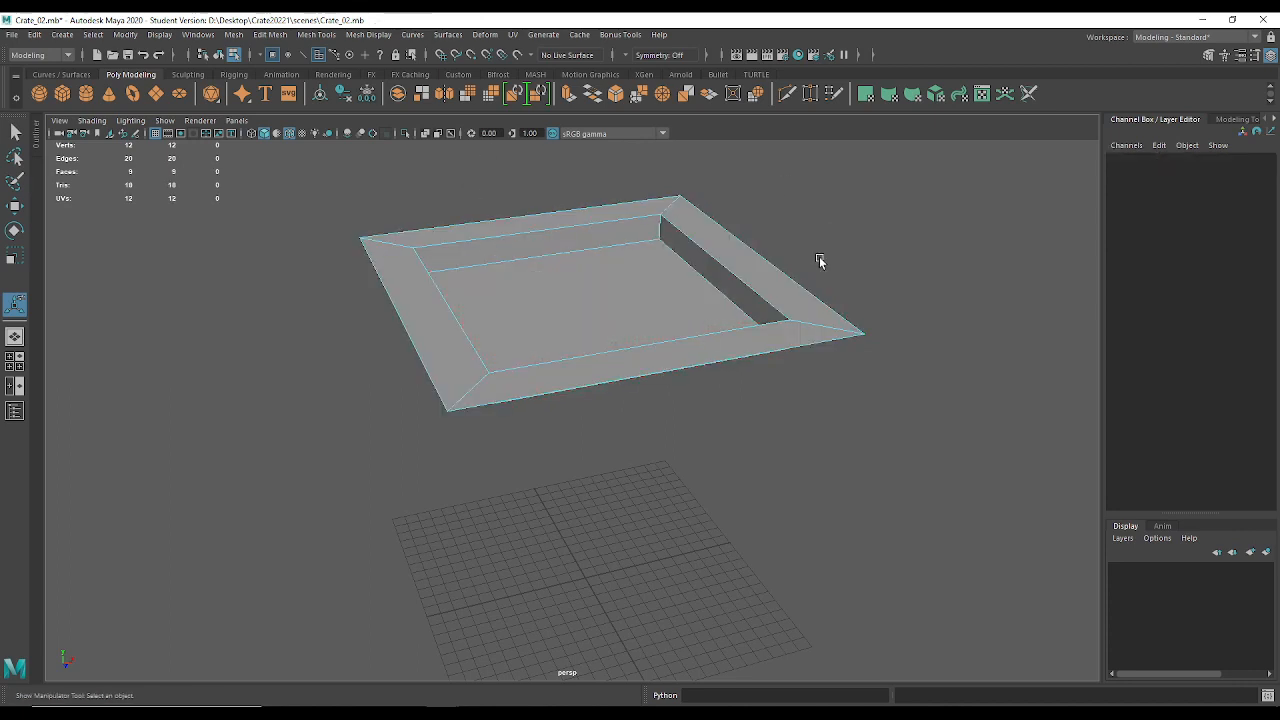
right_click_drag(617, 301, 721, 247)
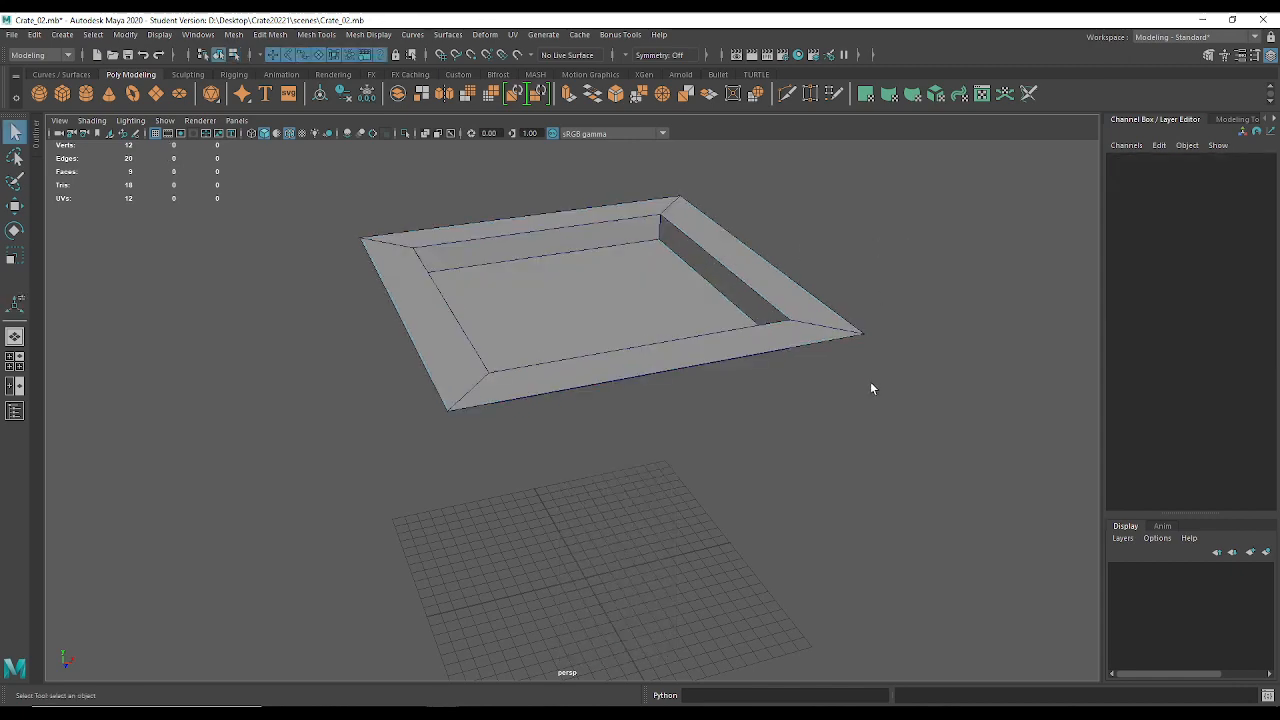
left_click_drag(870, 383, 564, 453, "alt")
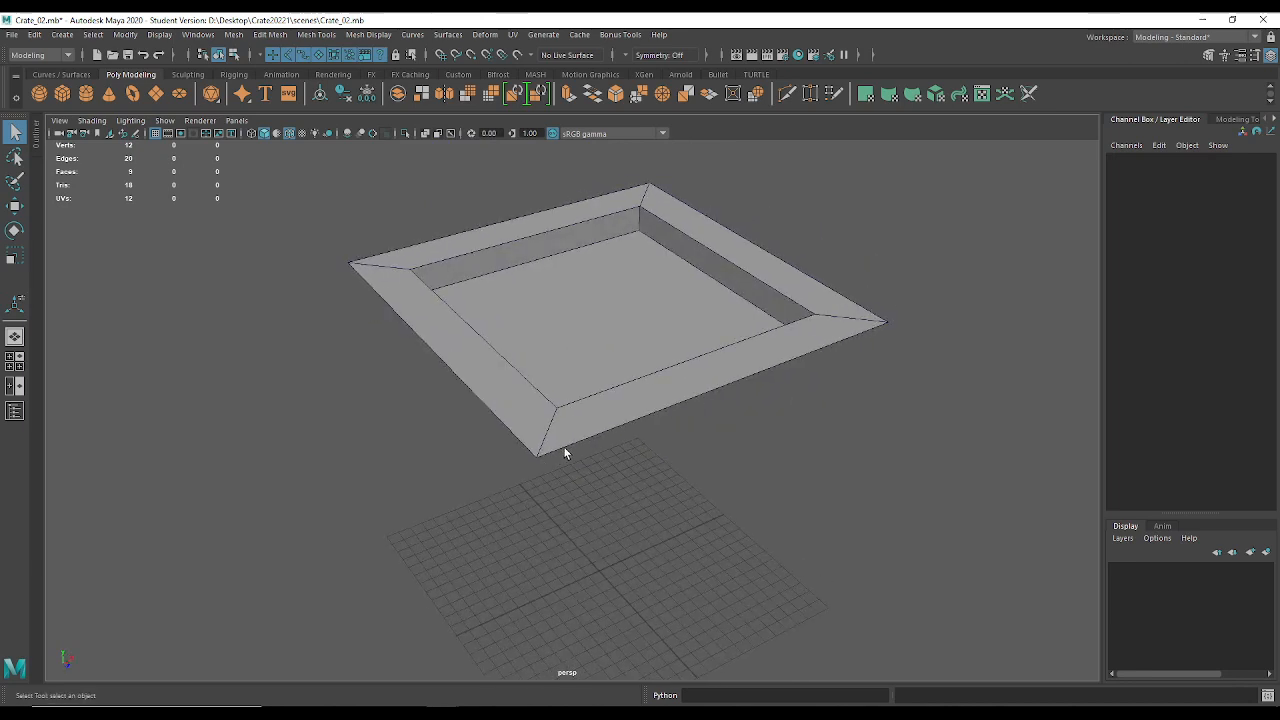
Save the scene under the new name Crate_03.mb in the project's scenes folder.
left_click(13, 37)
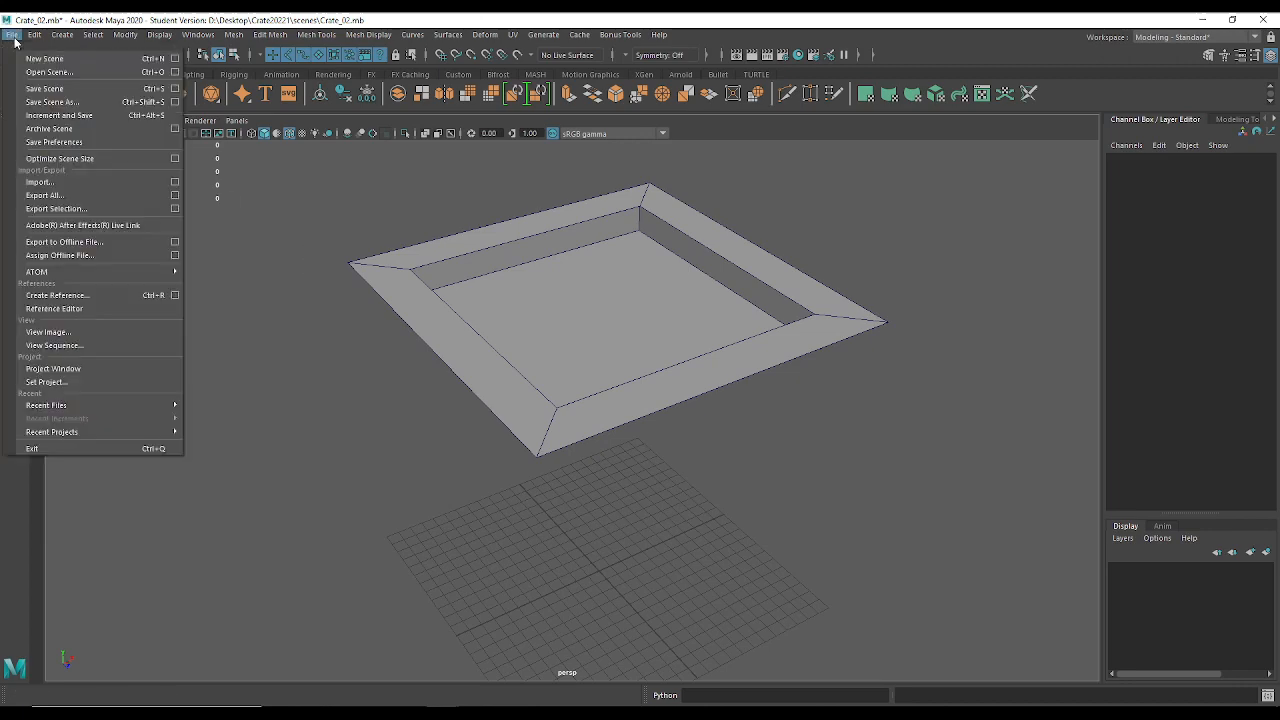
left_click(93, 94)
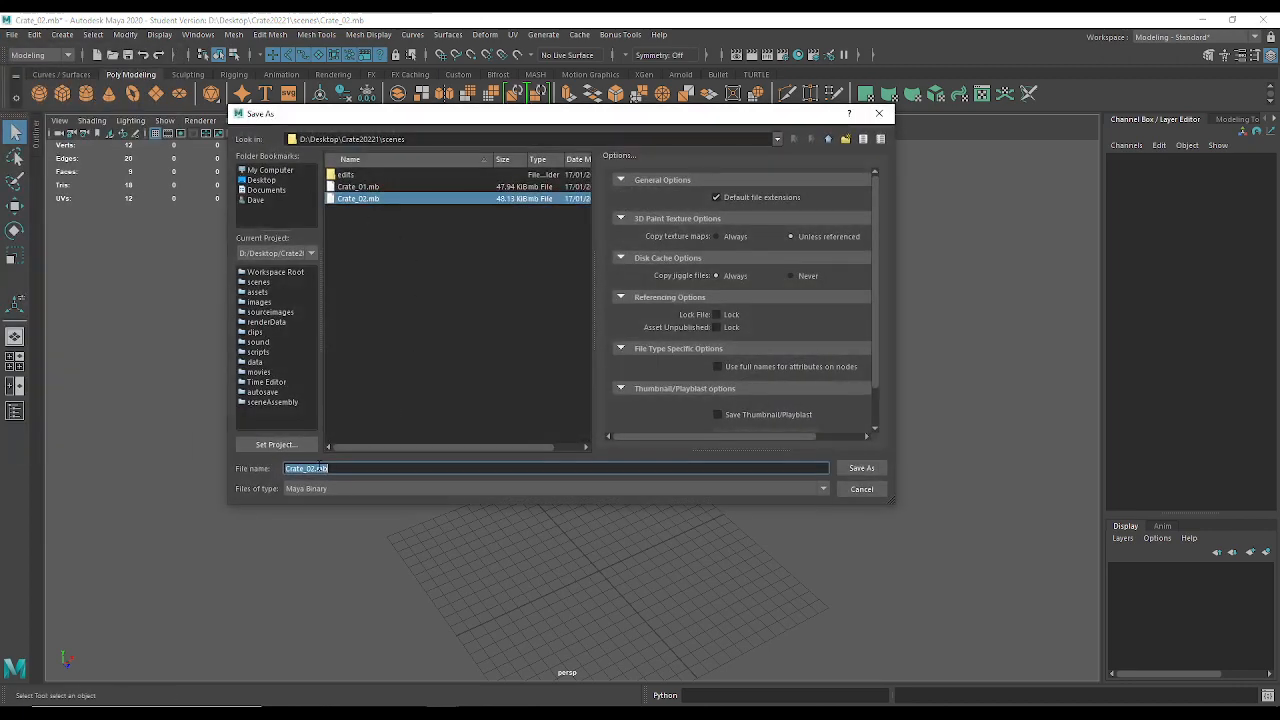
left_click(305, 468)
key("BackSpace")
type("3")
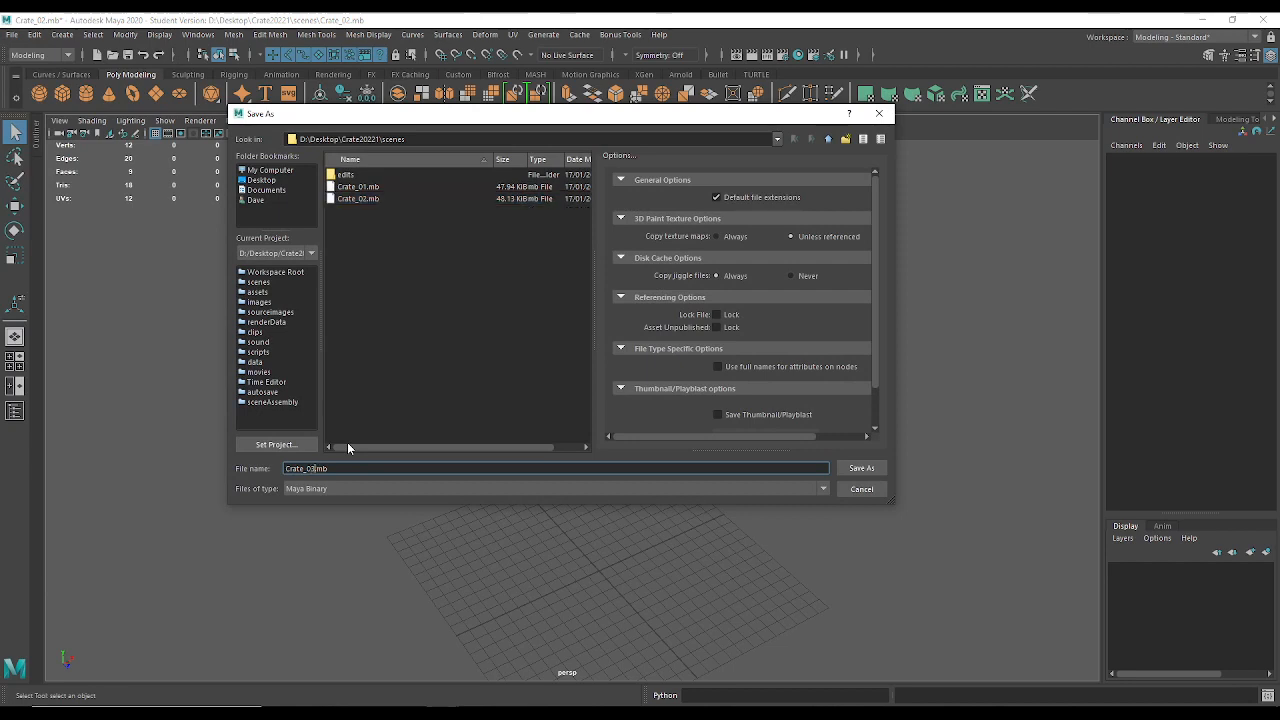
key("Return")
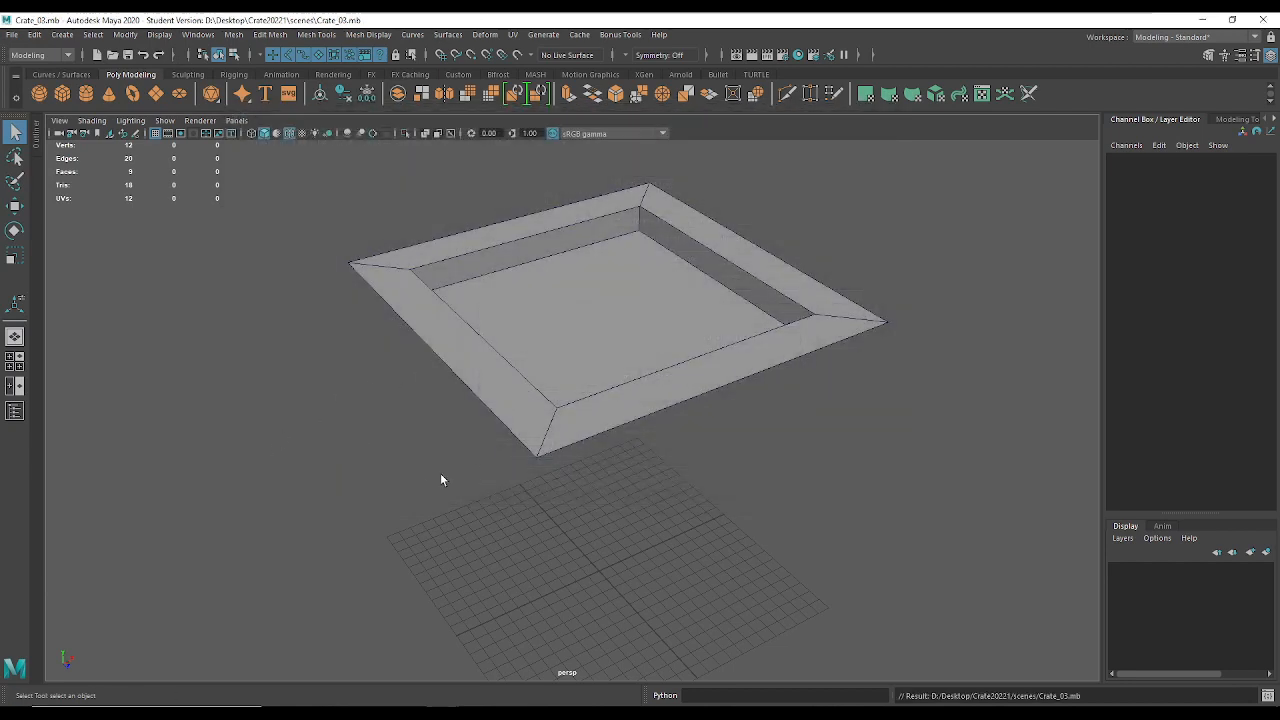
Examine the recessed panel from above and the side, and select it in object mode.
left_click_drag(441, 474, 275, 471, "alt")
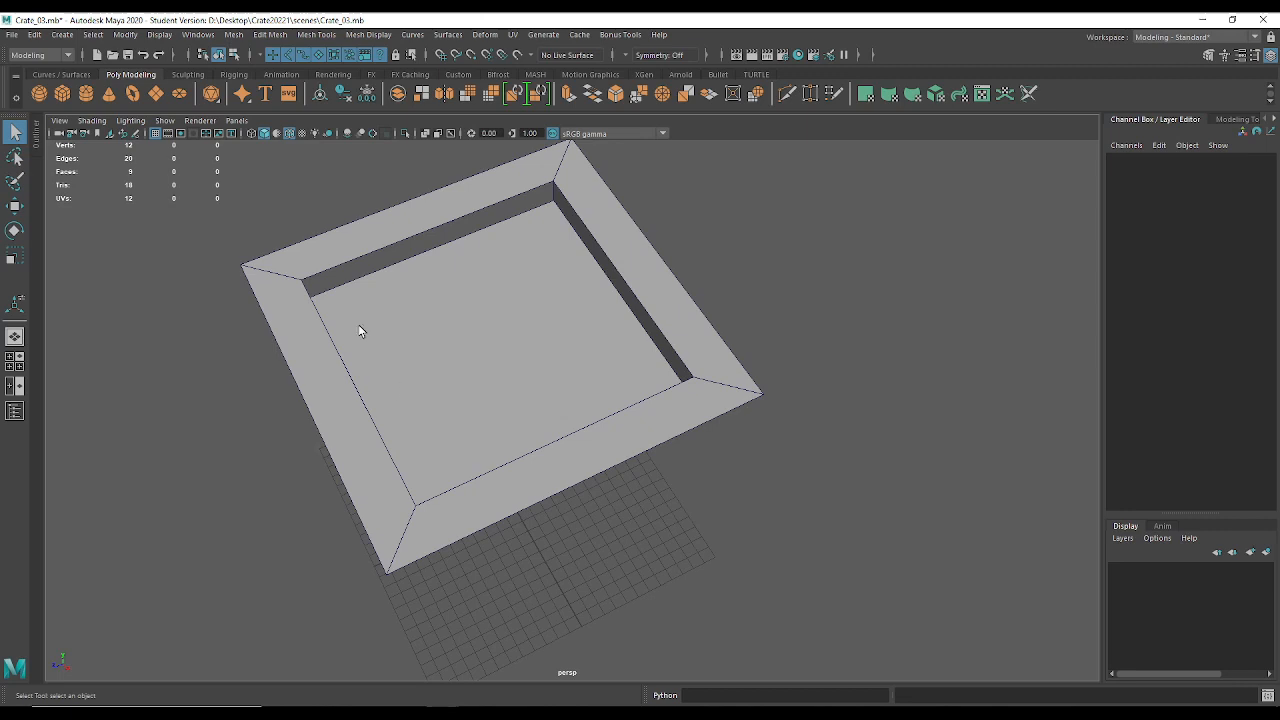
left_click_drag(272, 431, 435, 294, "alt")
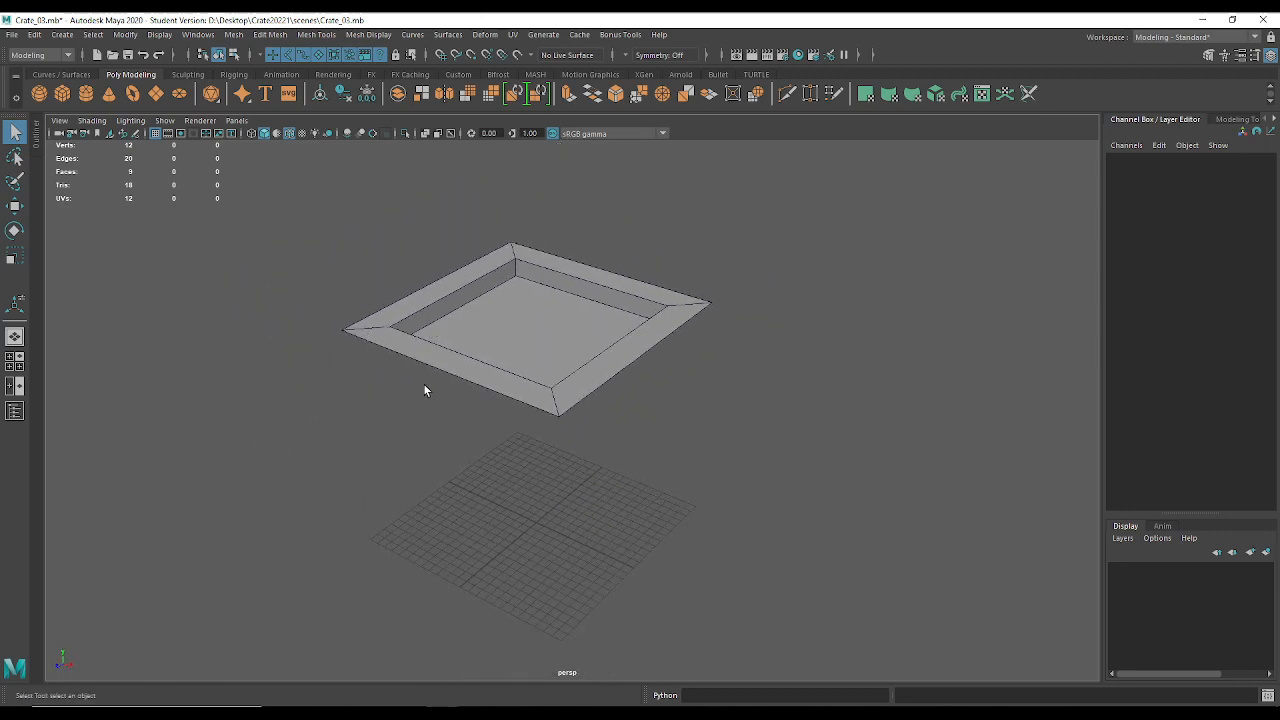
left_click_drag(634, 456, 411, 430, "alt")
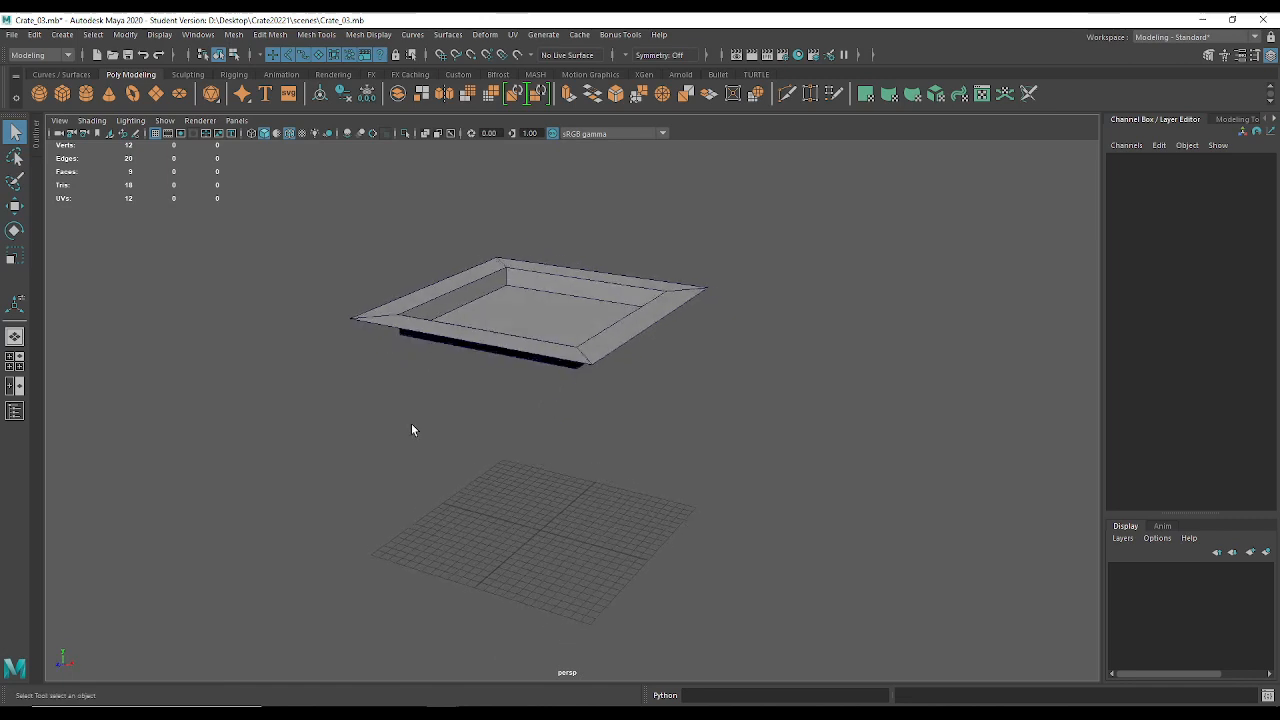
left_click(501, 289)
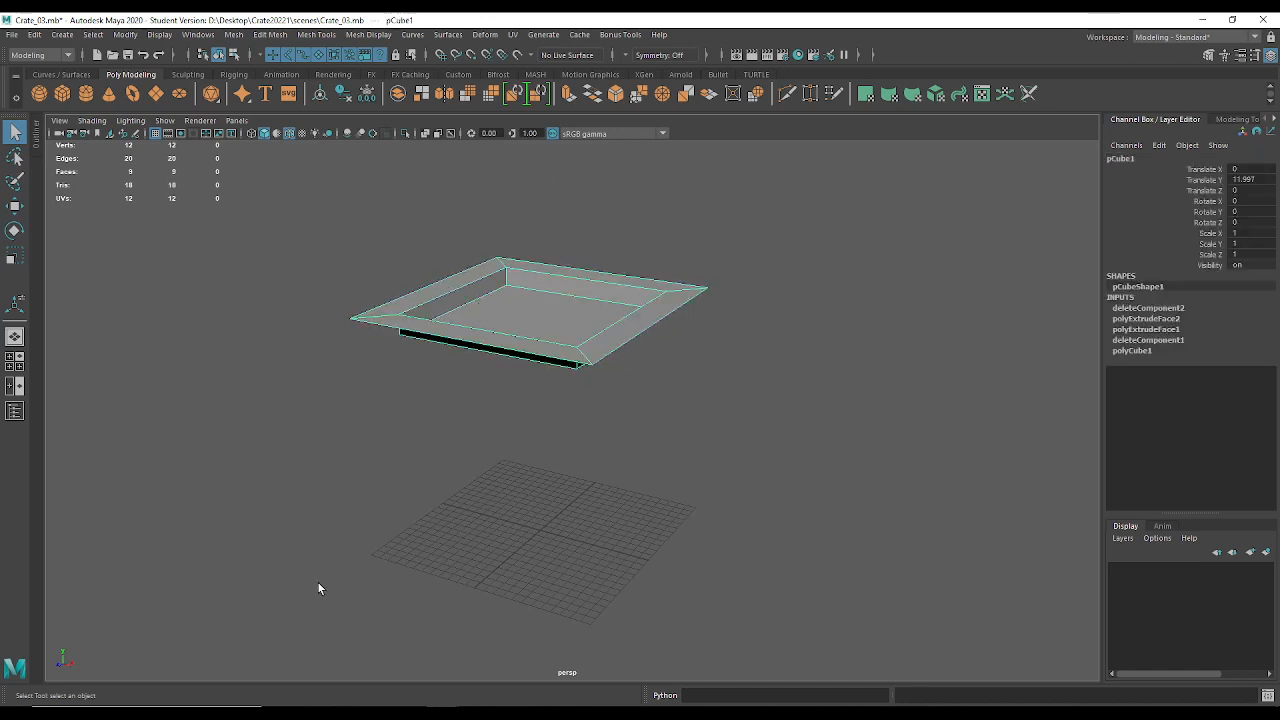
right_click(522, 310)
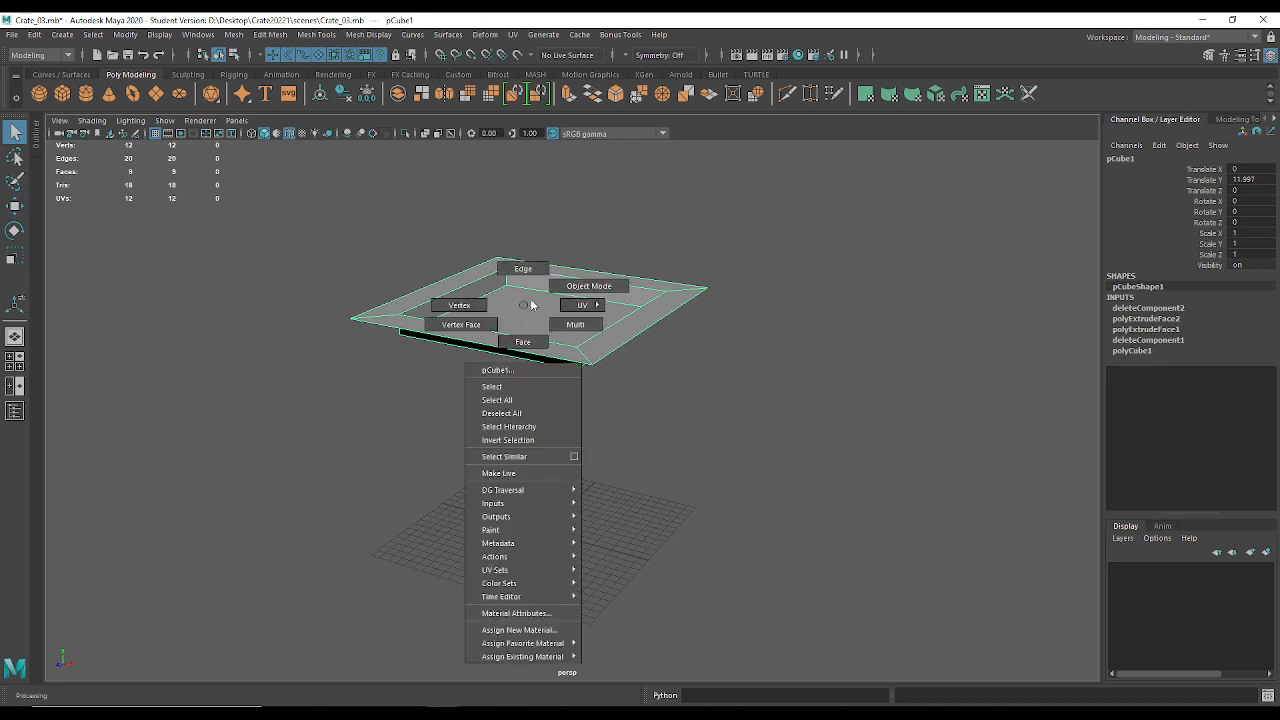
left_click(590, 287)
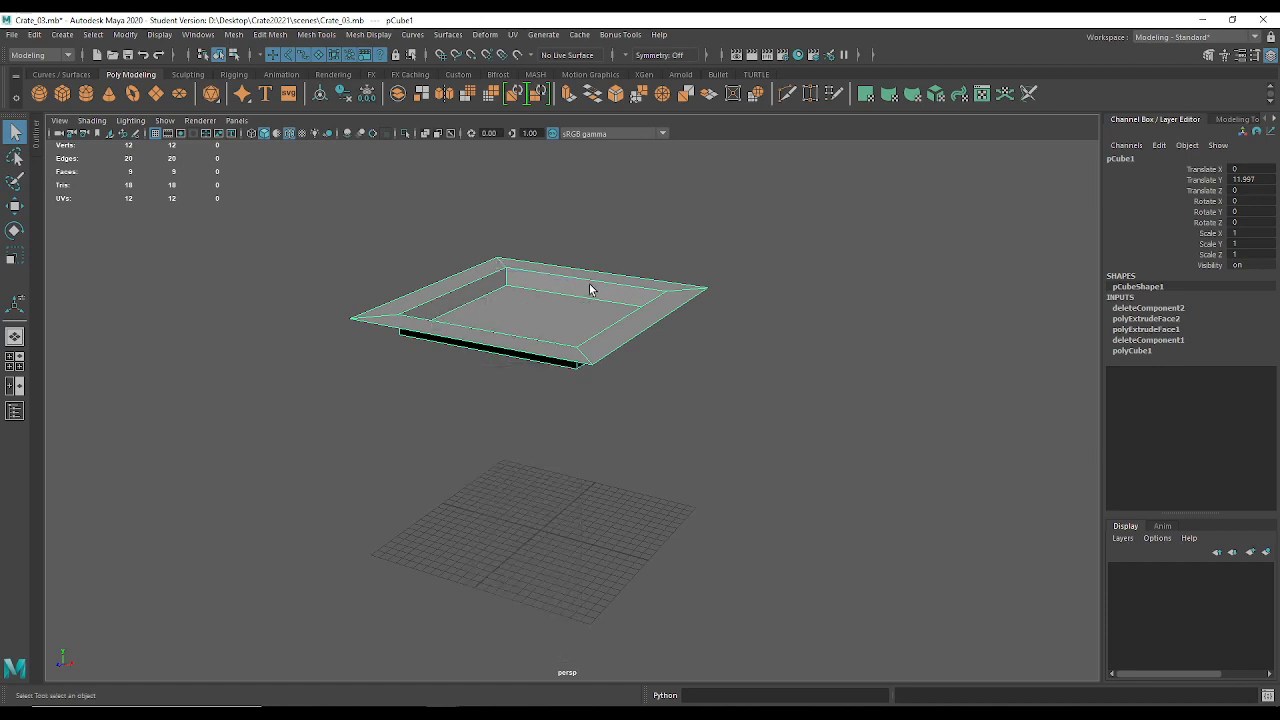
Try selecting individual faces of the panel's border in face mode, and return the panel to object mode.
right_click(543, 277)
left_click(358, 252)
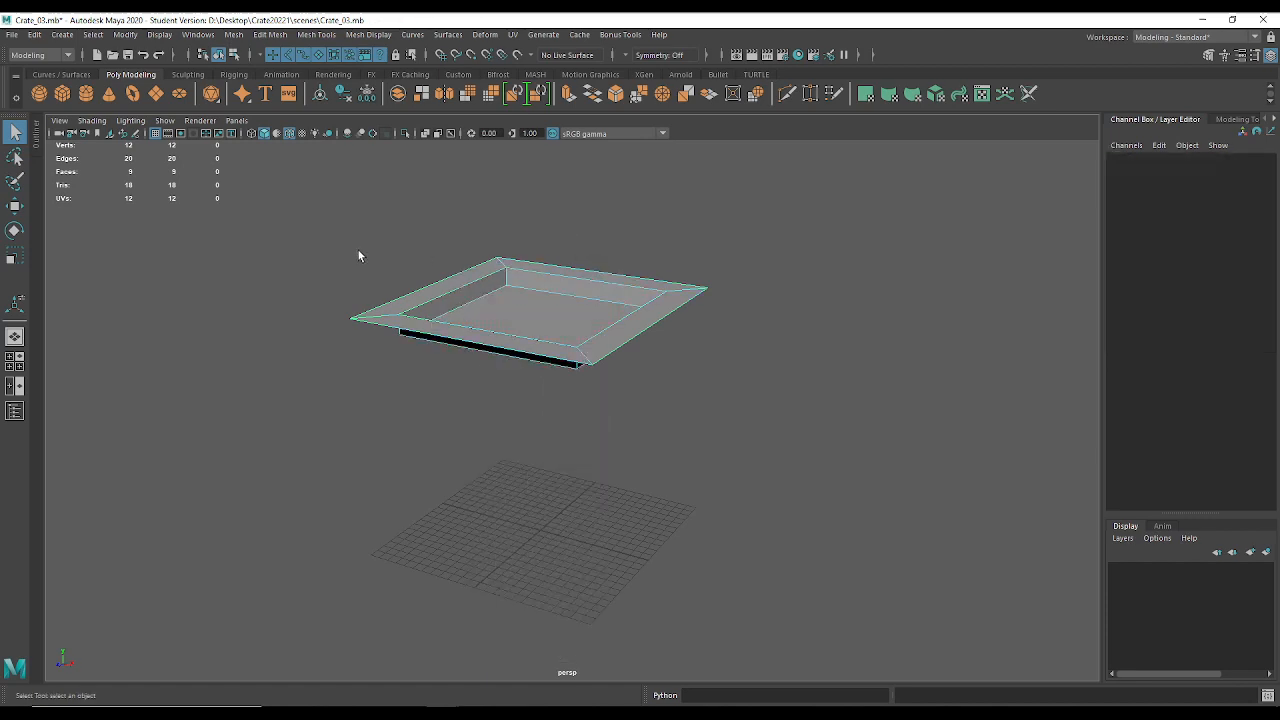
left_click_drag(368, 247, 821, 492)
left_click(554, 319)
left_click(460, 290)
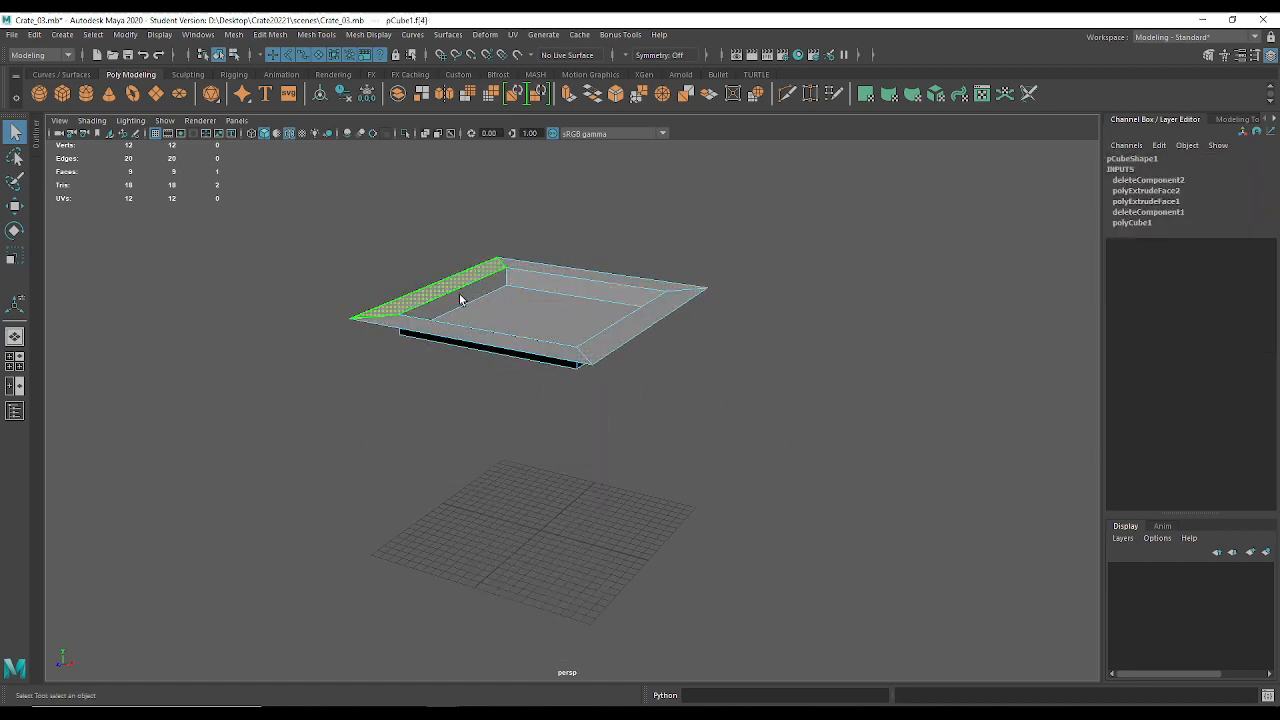
left_click(454, 298)
left_click(660, 322)
right_click(500, 306)
left_click(575, 270)
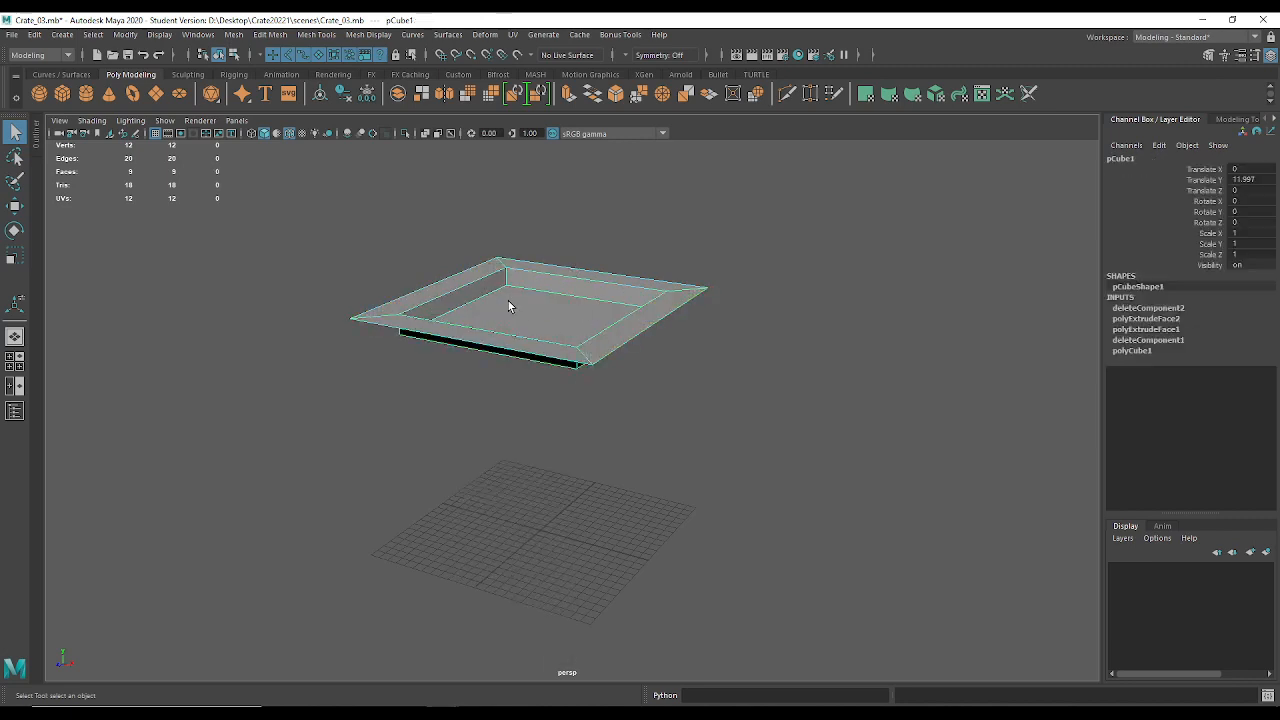
Compare the Rotate manipulator's placement on the whole panel with its placement on all of the panel's selected faces.
key("e")
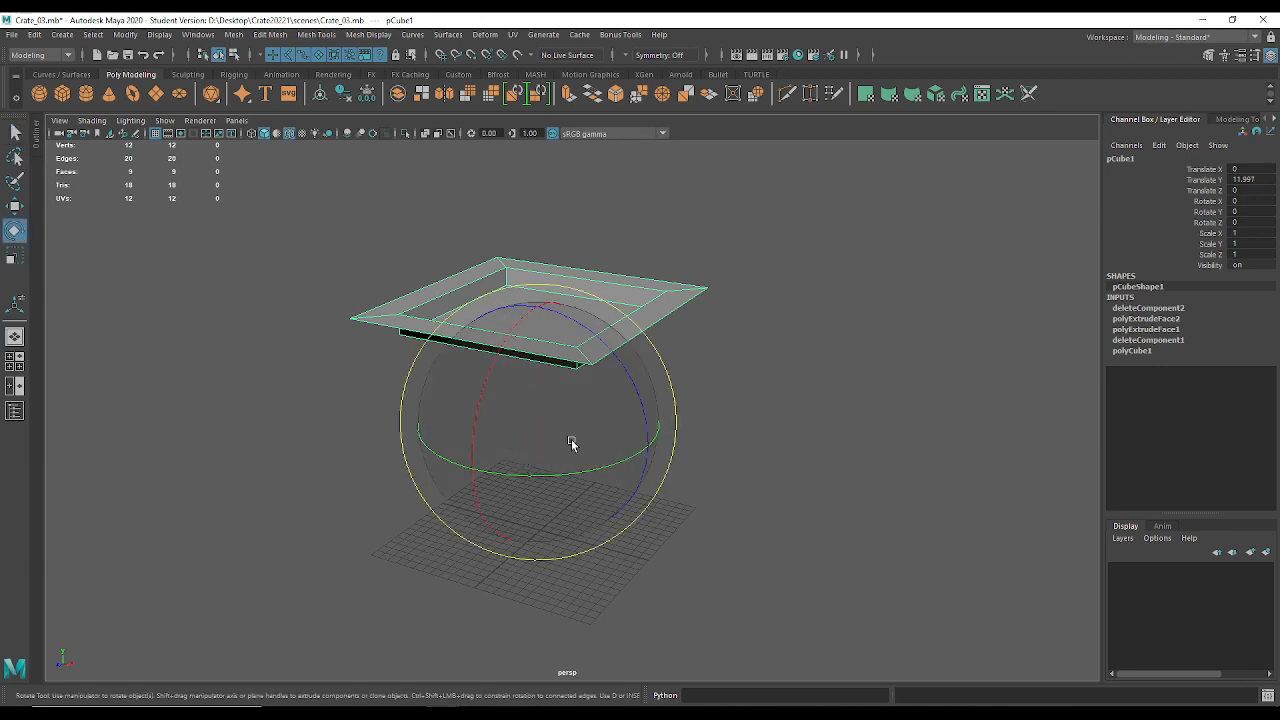
left_click_drag(537, 429, 558, 415, "alt")
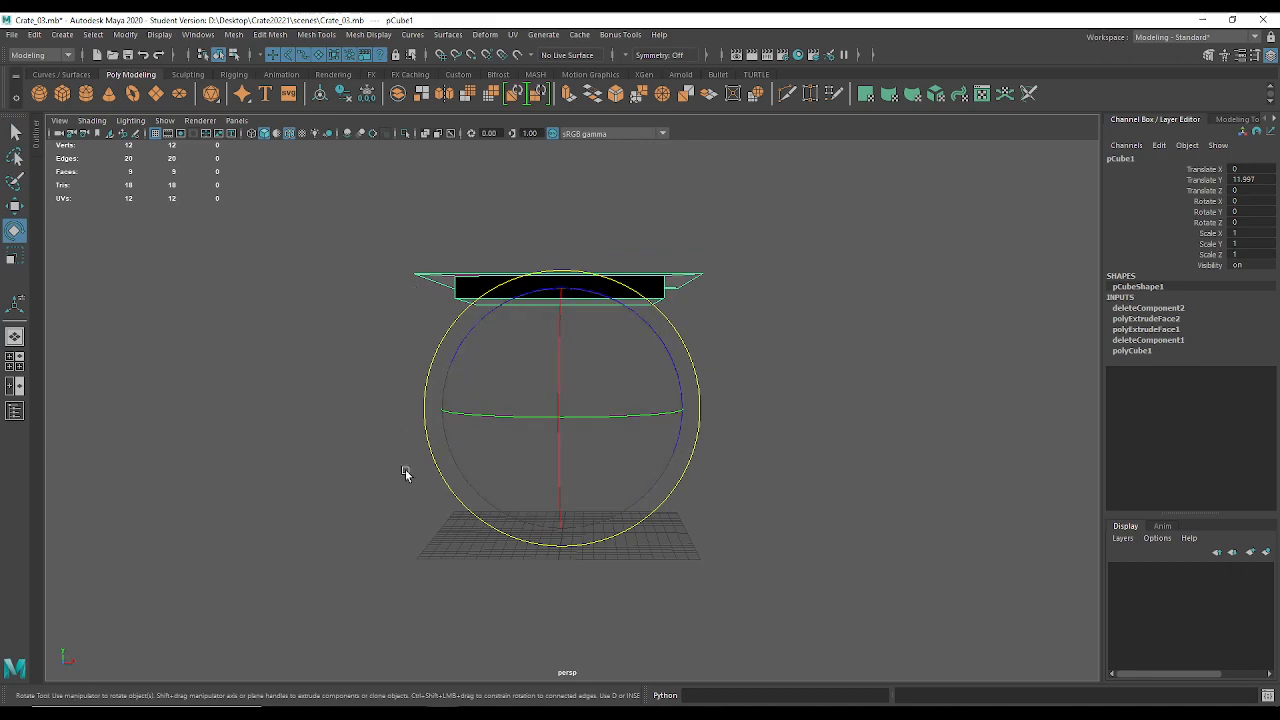
left_click_drag(801, 392, 685, 369, "alt")
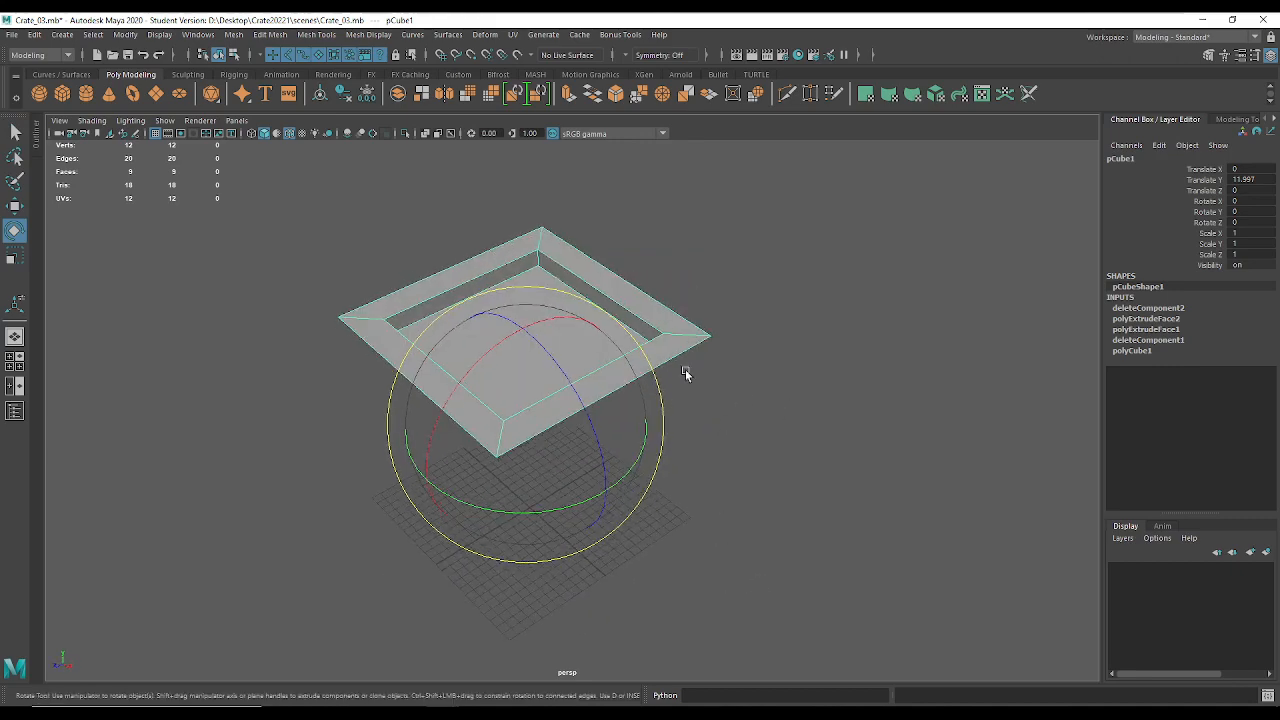
key("q")
right_click_drag(580, 321, 582, 363)
left_click_drag(767, 482, 283, 153)
left_click_drag(420, 461, 691, 389, "alt")
key("w")
key("e")
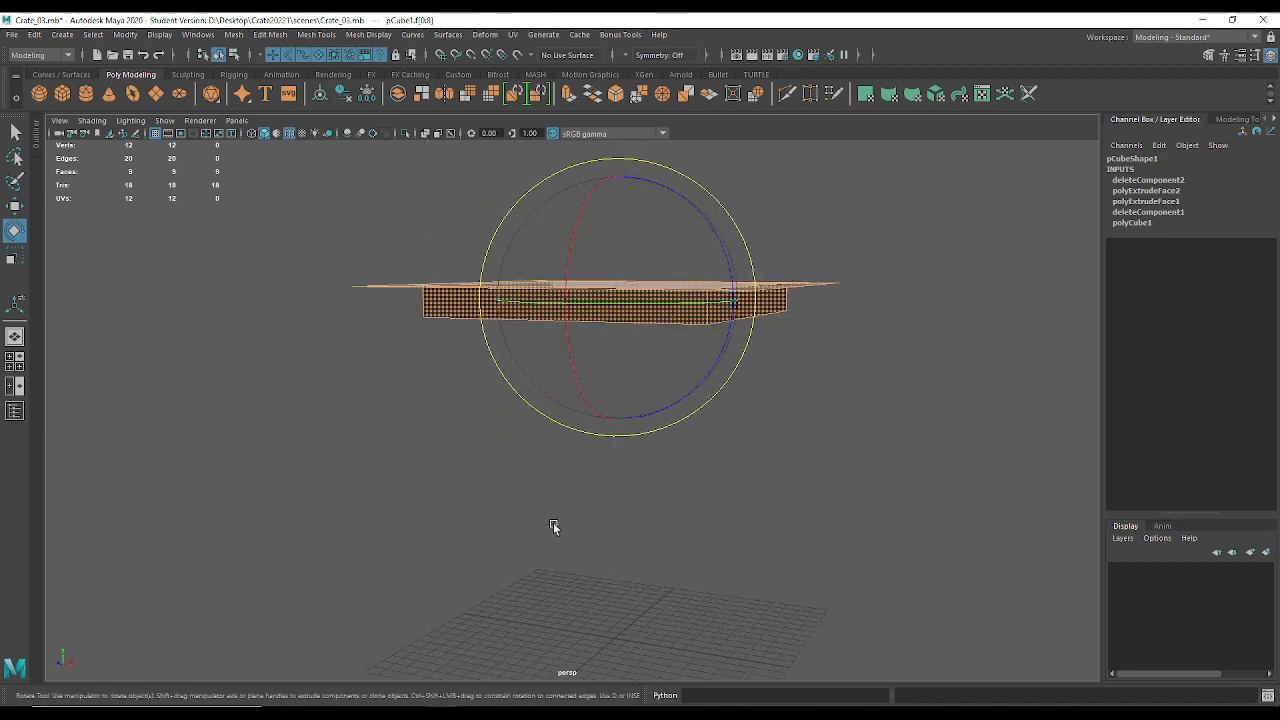
left_click_drag(553, 522, 443, 374, "alt")
Try selecting one border face and its adjoining recess wall for the Move tool, and return the panel to object mode.
key("q")
left_click(443, 374)
left_click(467, 384, "shift")
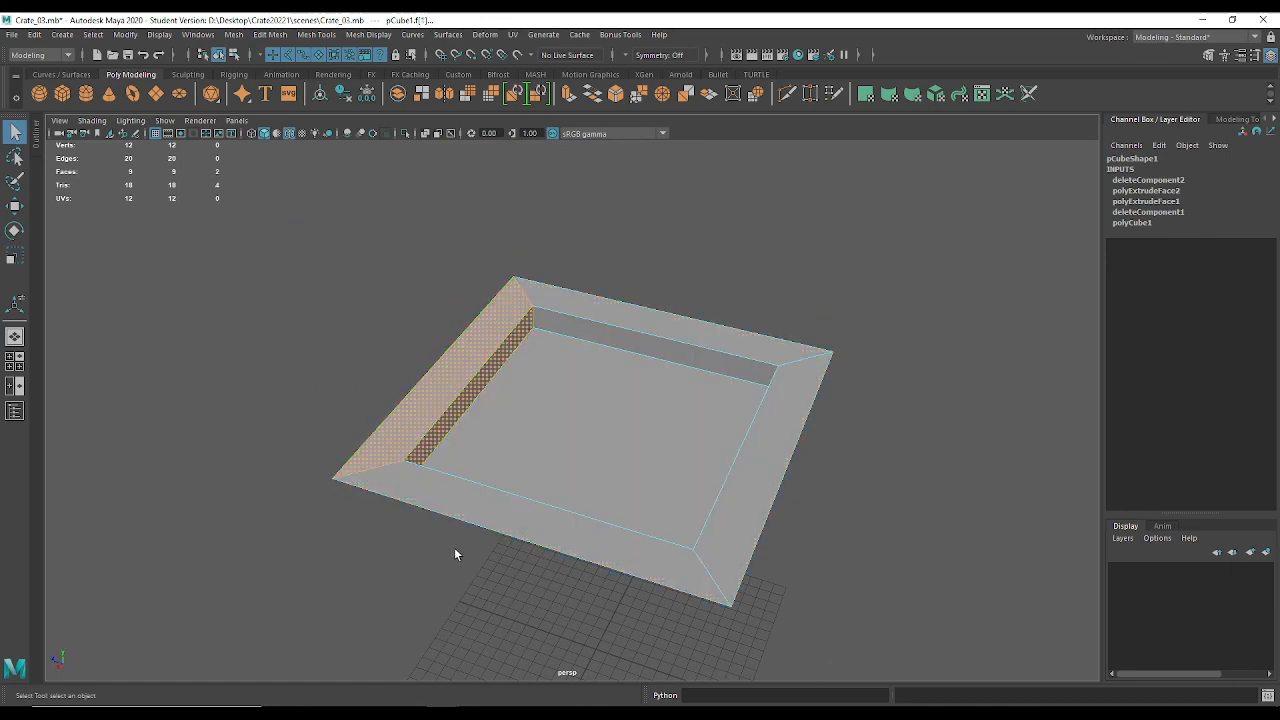
key("w")
left_click_drag(394, 543, 466, 349, "alt")
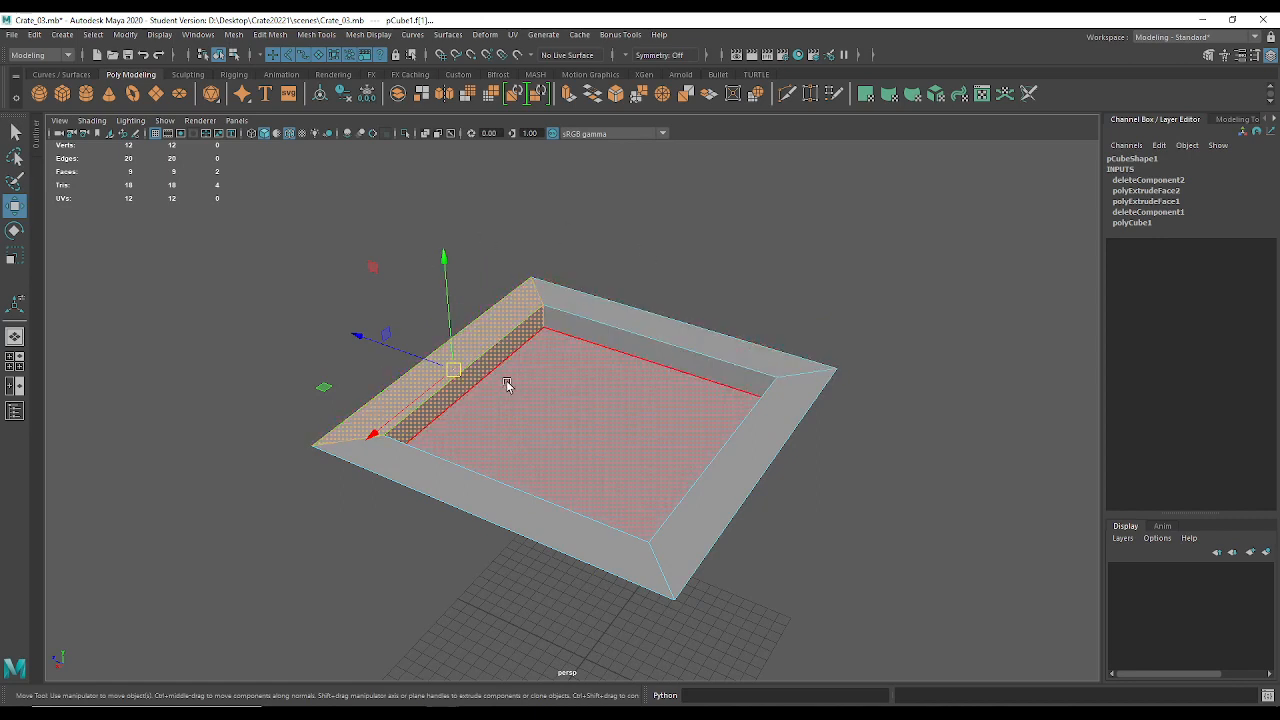
right_click_drag(509, 382, 573, 356)
Examine the panel's side profile and central pivot, and check its transform values in the Channel Box.
left_click_drag(357, 443, 562, 347, "alt")
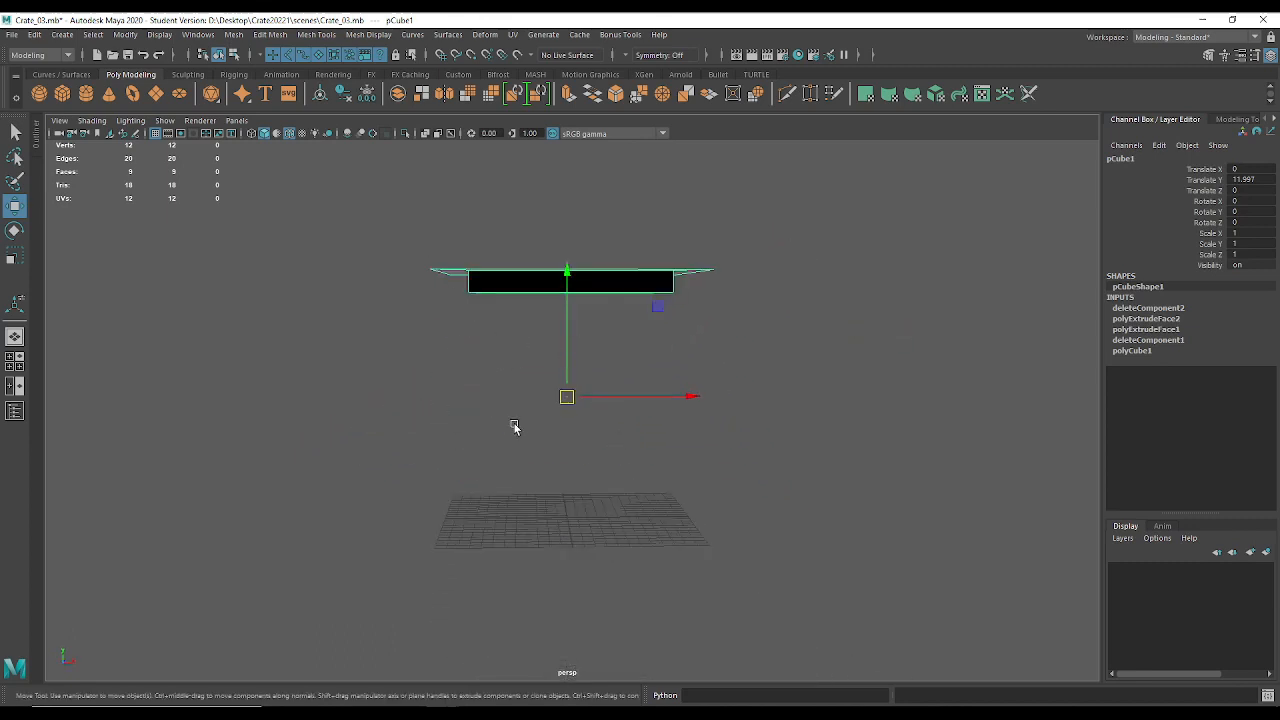
left_click_drag(499, 489, 494, 490, "alt")
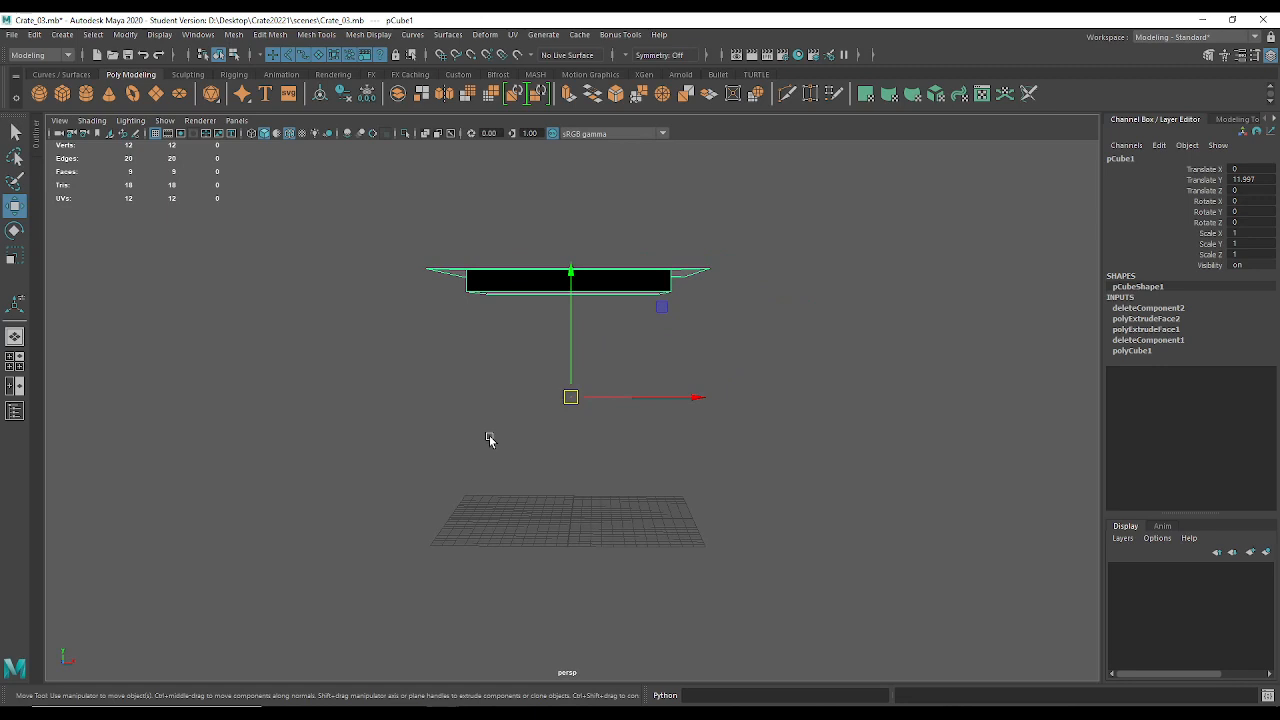
left_click_drag(558, 332, 565, 312, "alt")
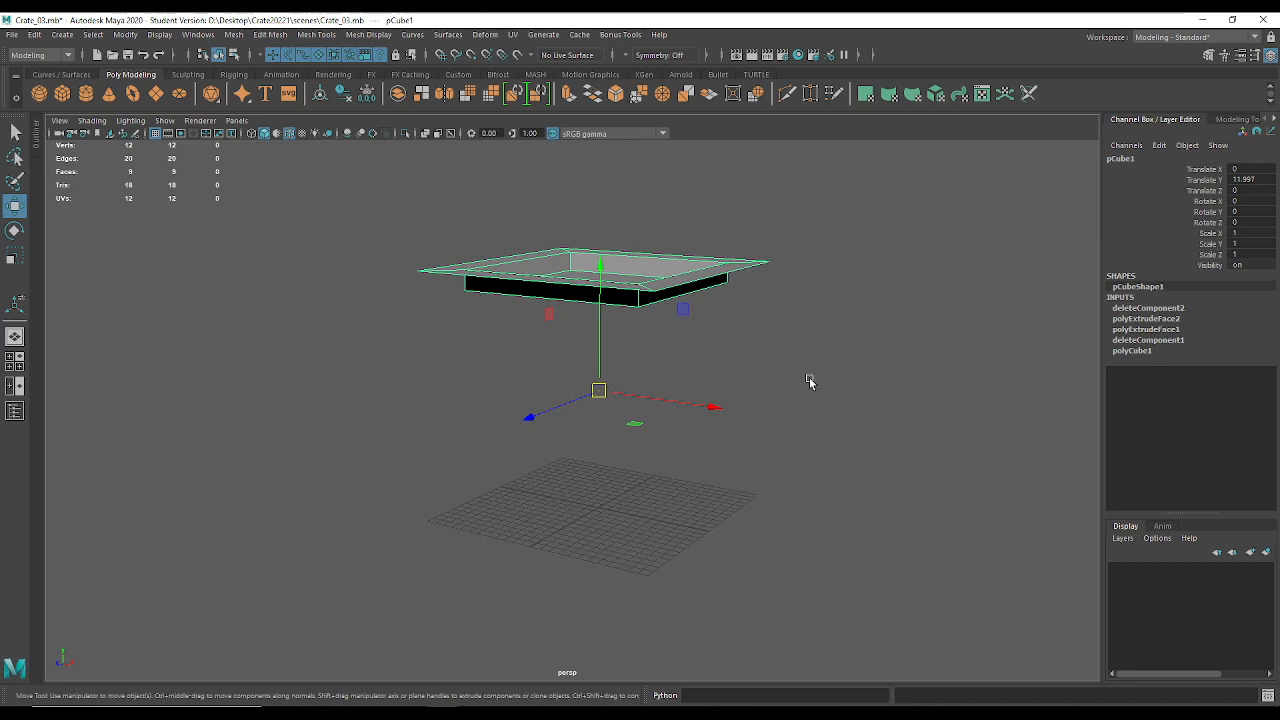
left_click_drag(830, 306, 913, 260, "alt")
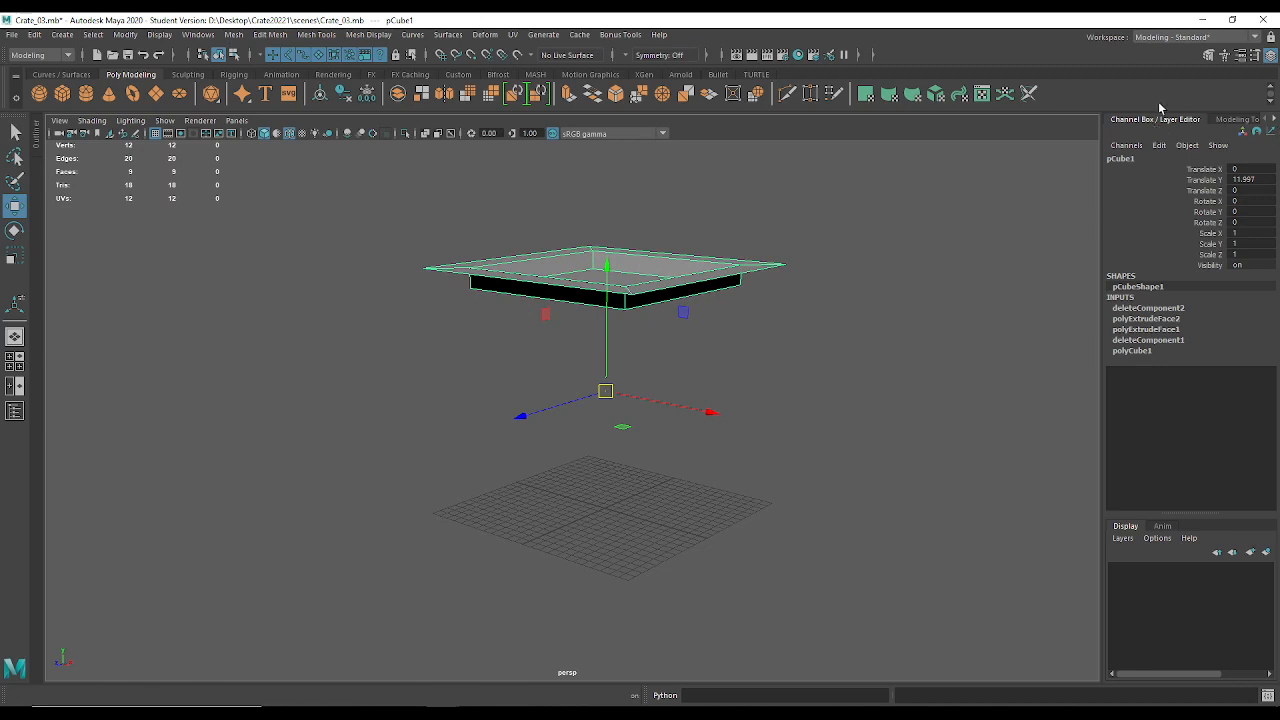
left_click(1272, 57)
left_click(1272, 57)
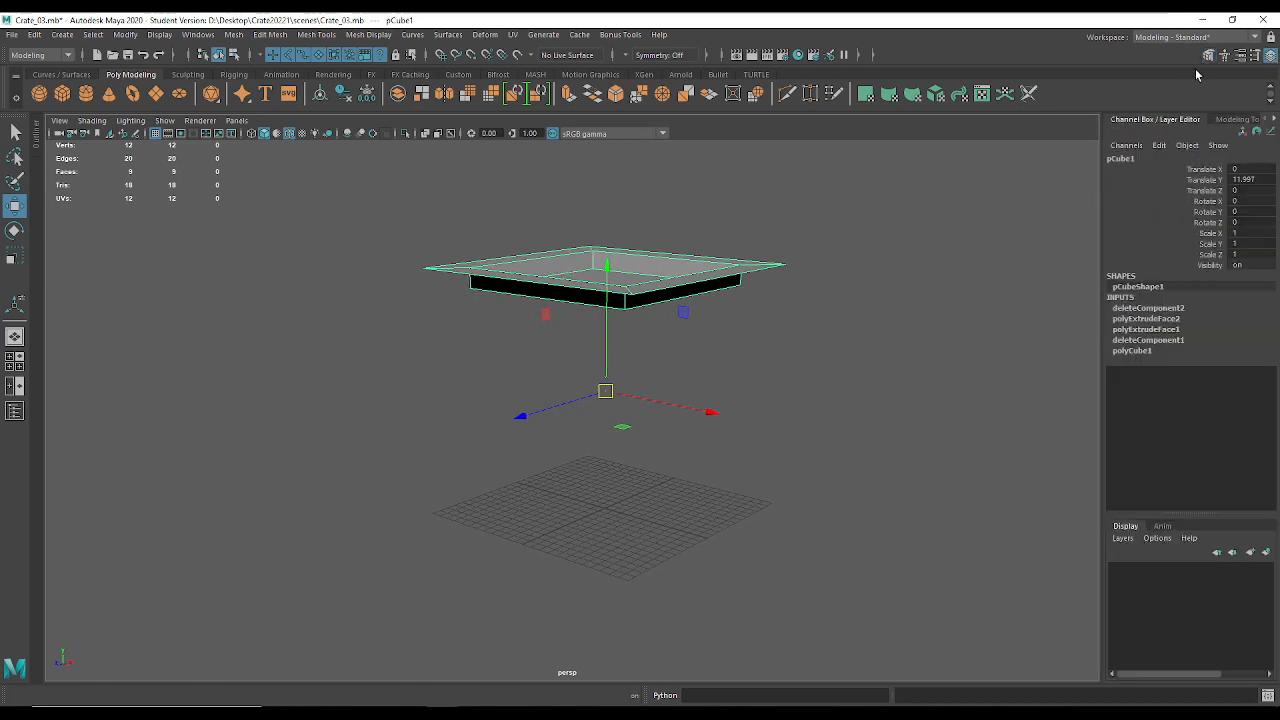
left_click(1272, 57)
left_click(1272, 57)
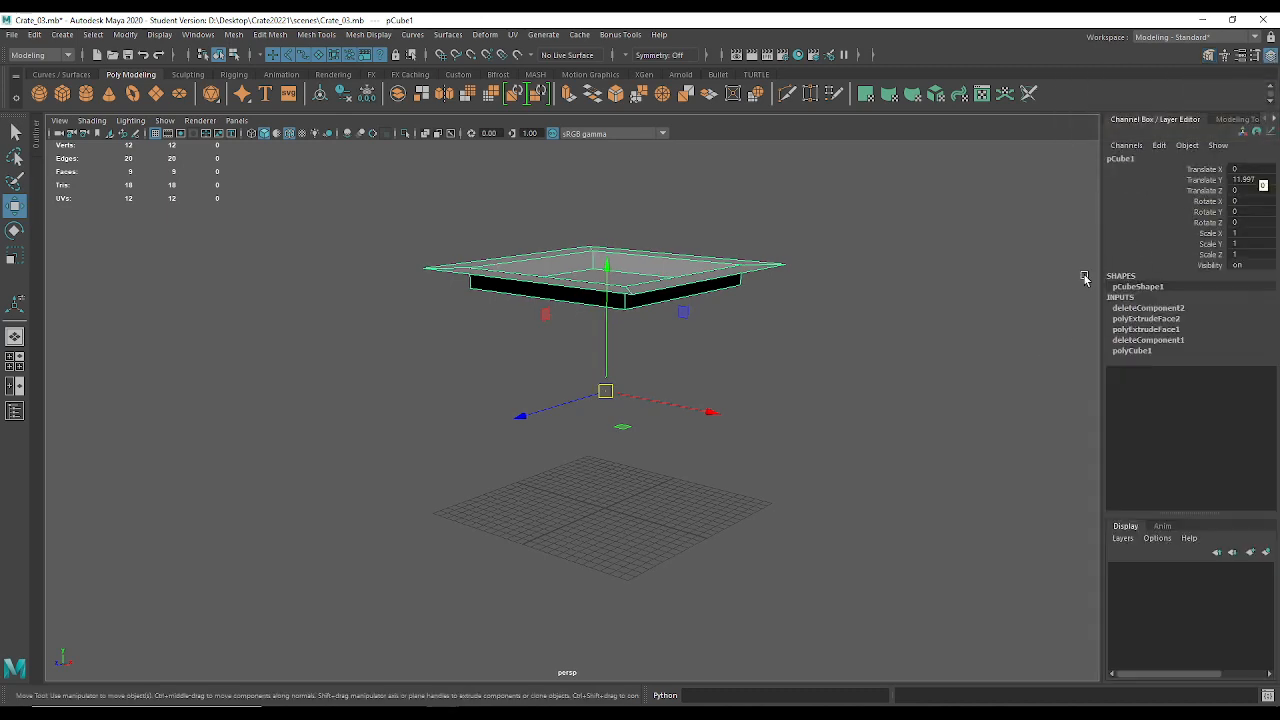
Try rotating the panel freely and around its Z axis with the Rotate tool, and undo both rotations.
key("e")
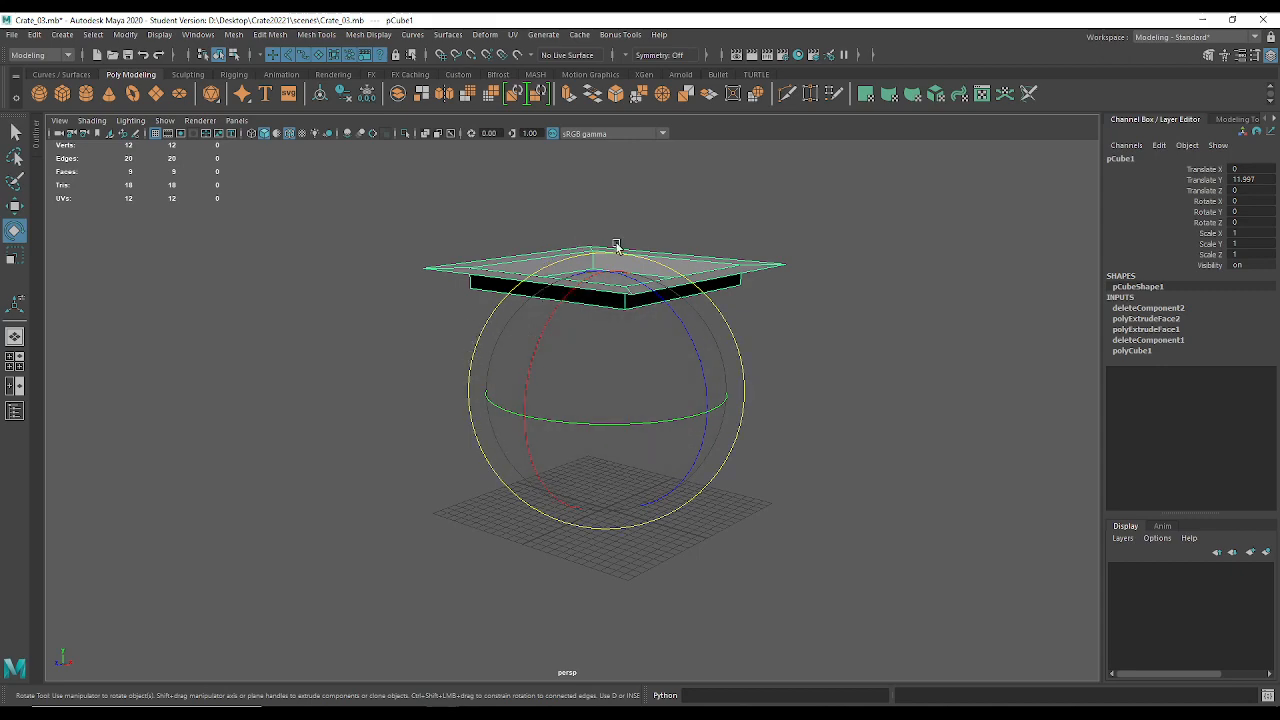
left_click_drag(551, 517, 627, 411)
key("f")
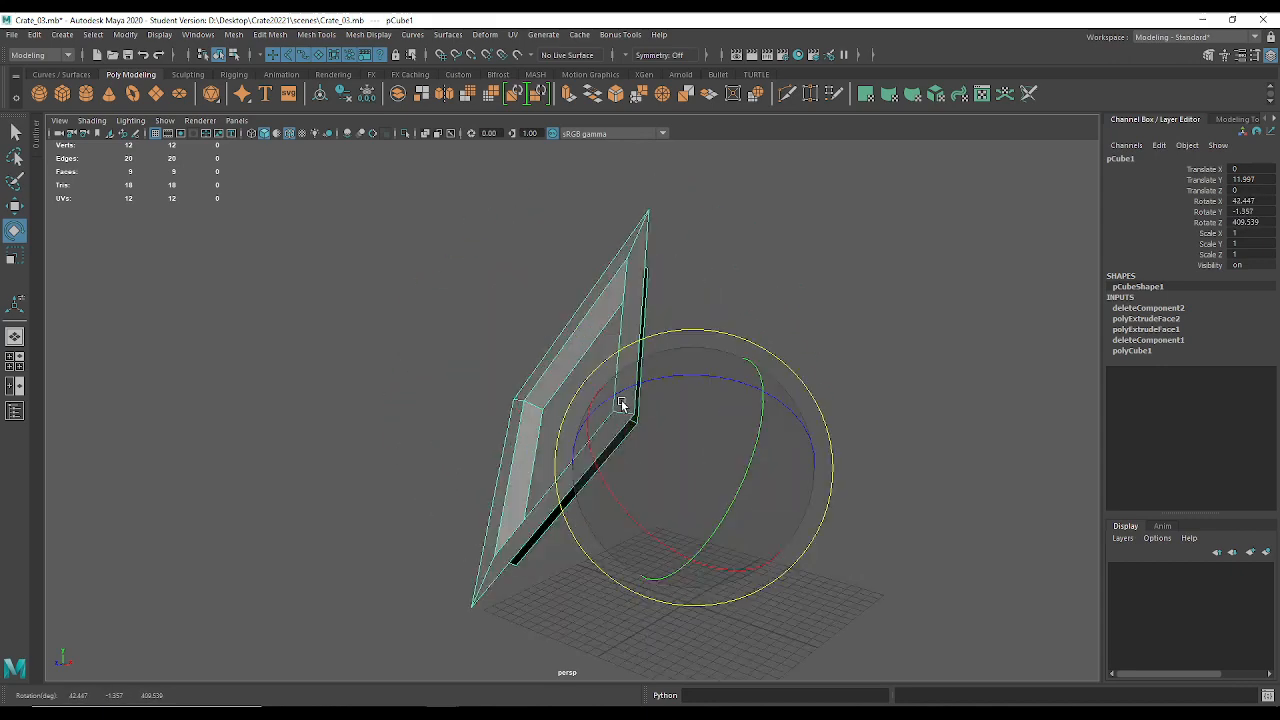
key("ctrl+z")
middle_click_drag(654, 414, 567, 346, "alt")
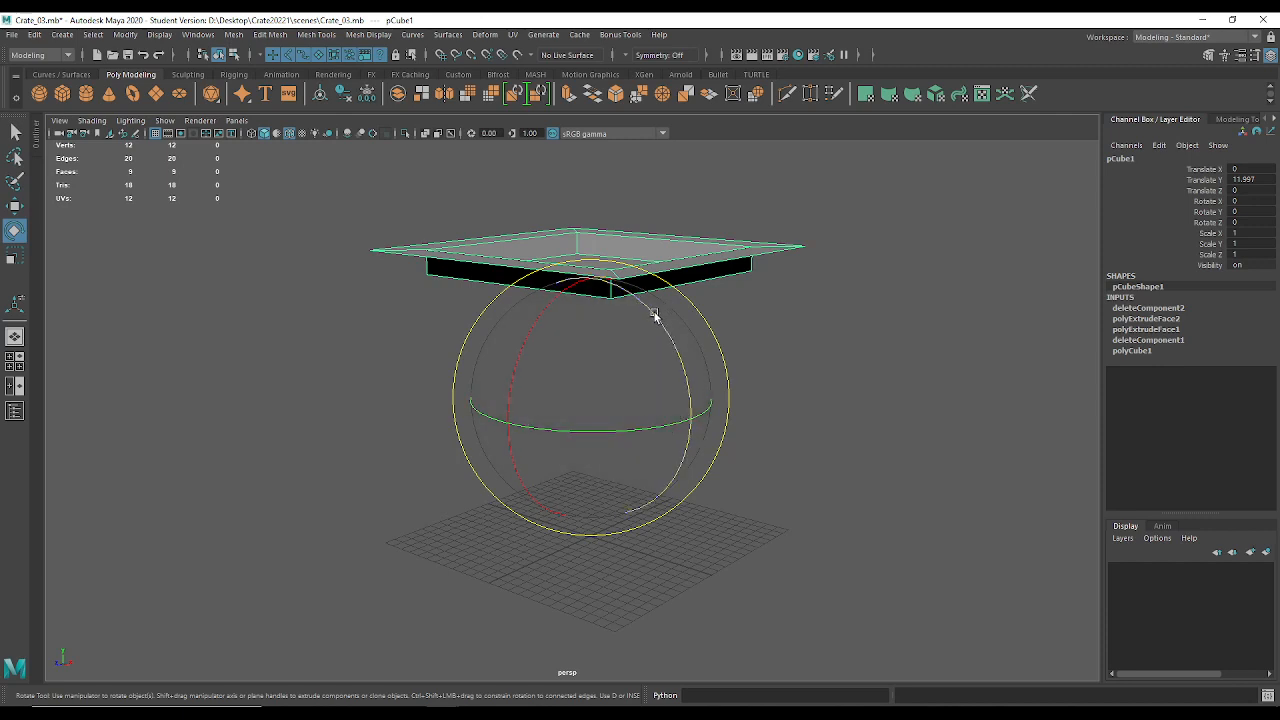
left_click_drag(655, 316, 663, 320)
key("ctrl+z")
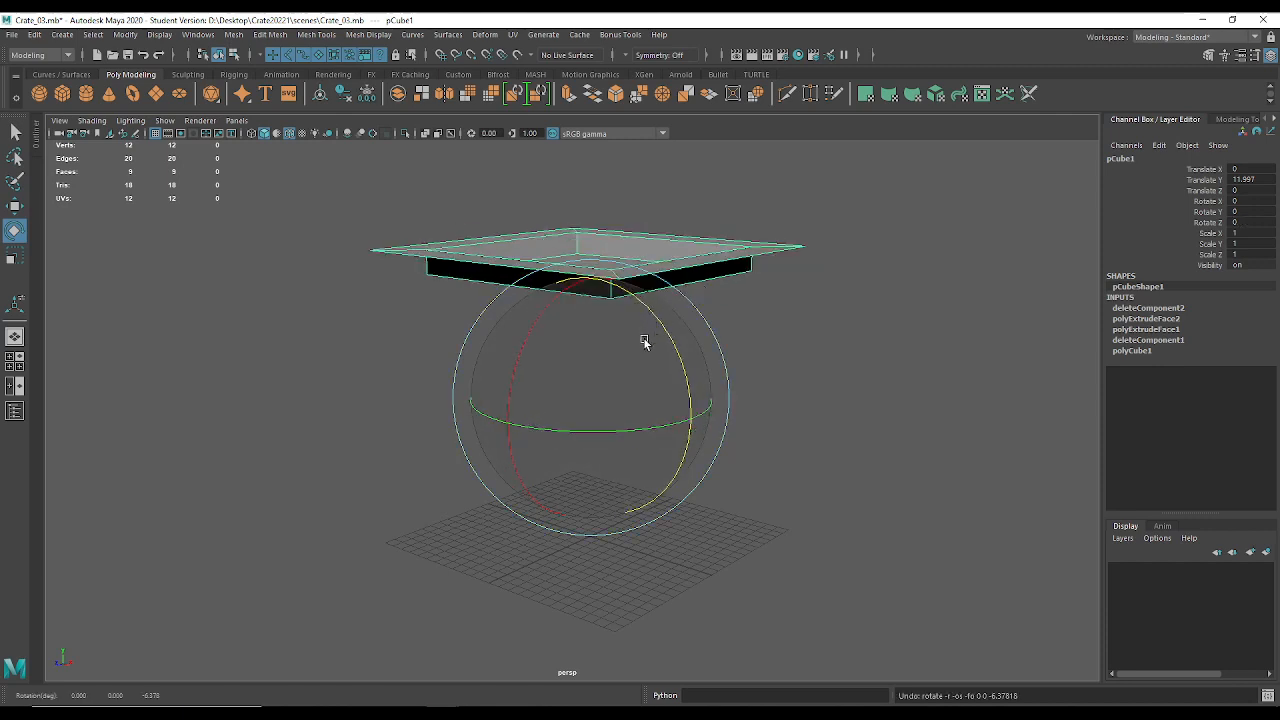
Duplicate the top panel and set the copy's Rotate Z to -90 to form a side of the crate.
key("ctrl+d")
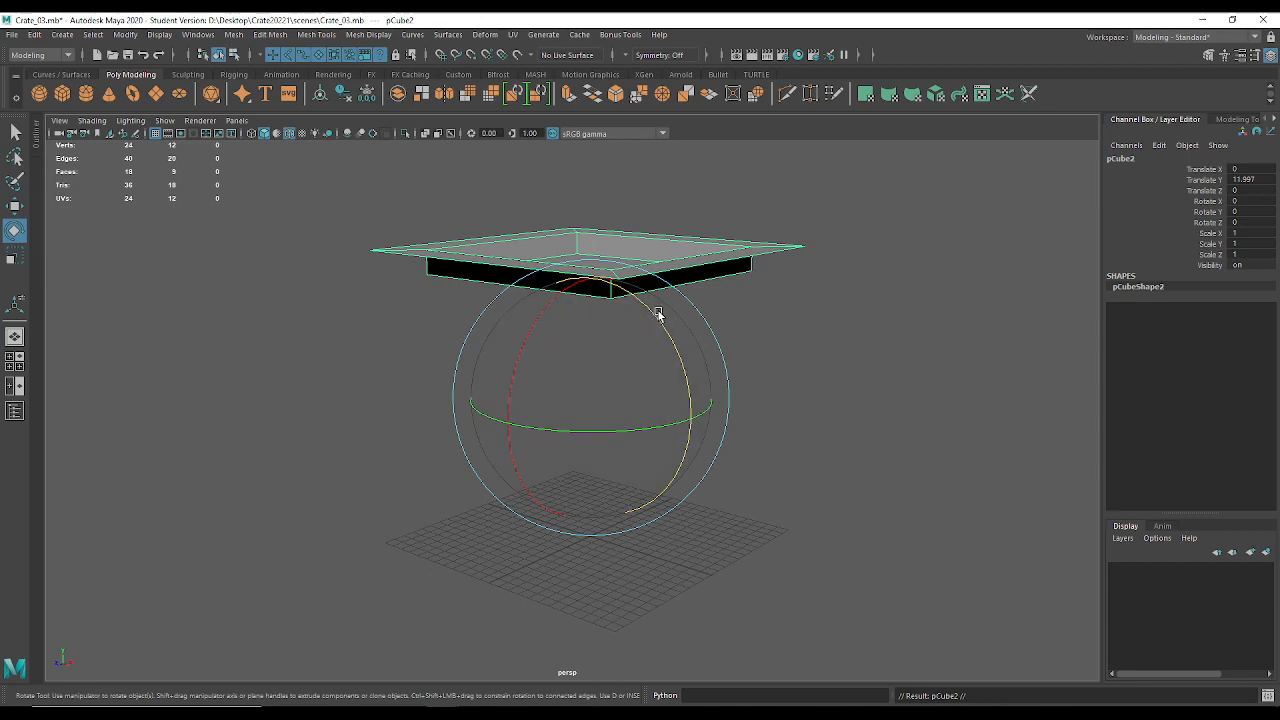
left_click_drag(653, 314, 661, 322)
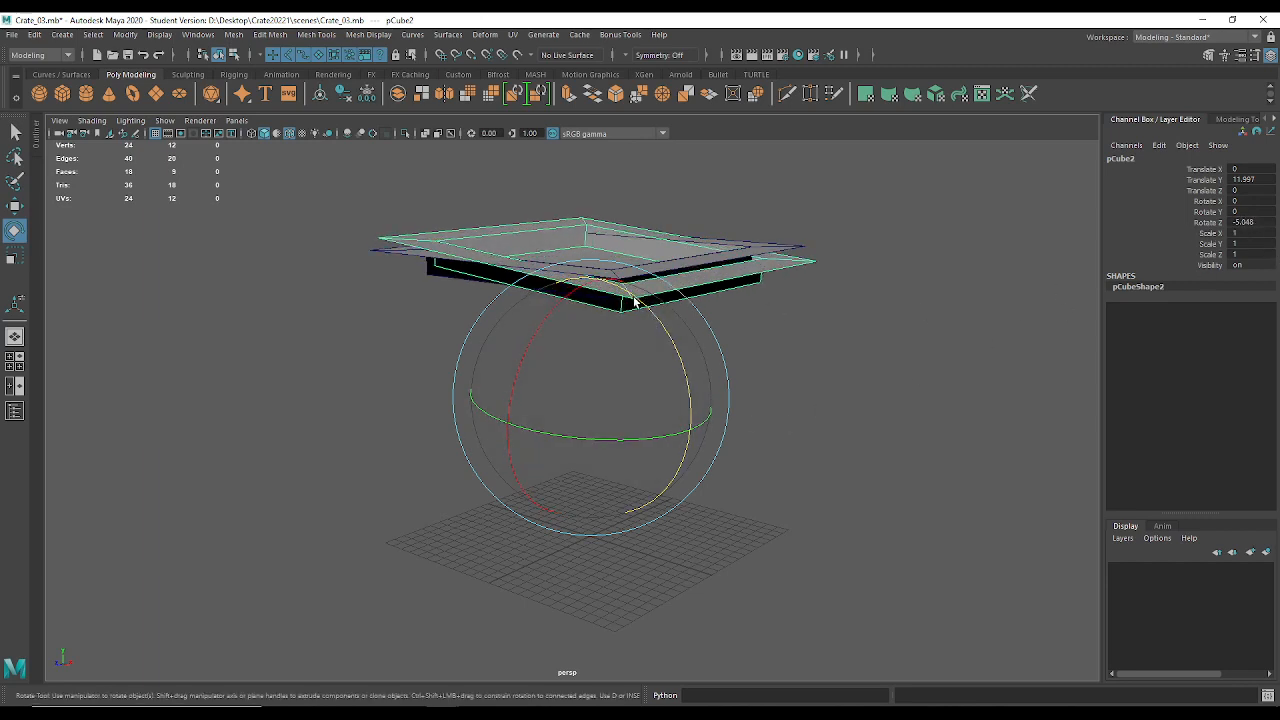
mouse_move(636, 292)
left_mouse_down()
mouse_move(680, 336)
mouse_move(711, 446)
mouse_move(636, 306)
mouse_move(620, 300)
left_mouse_up()
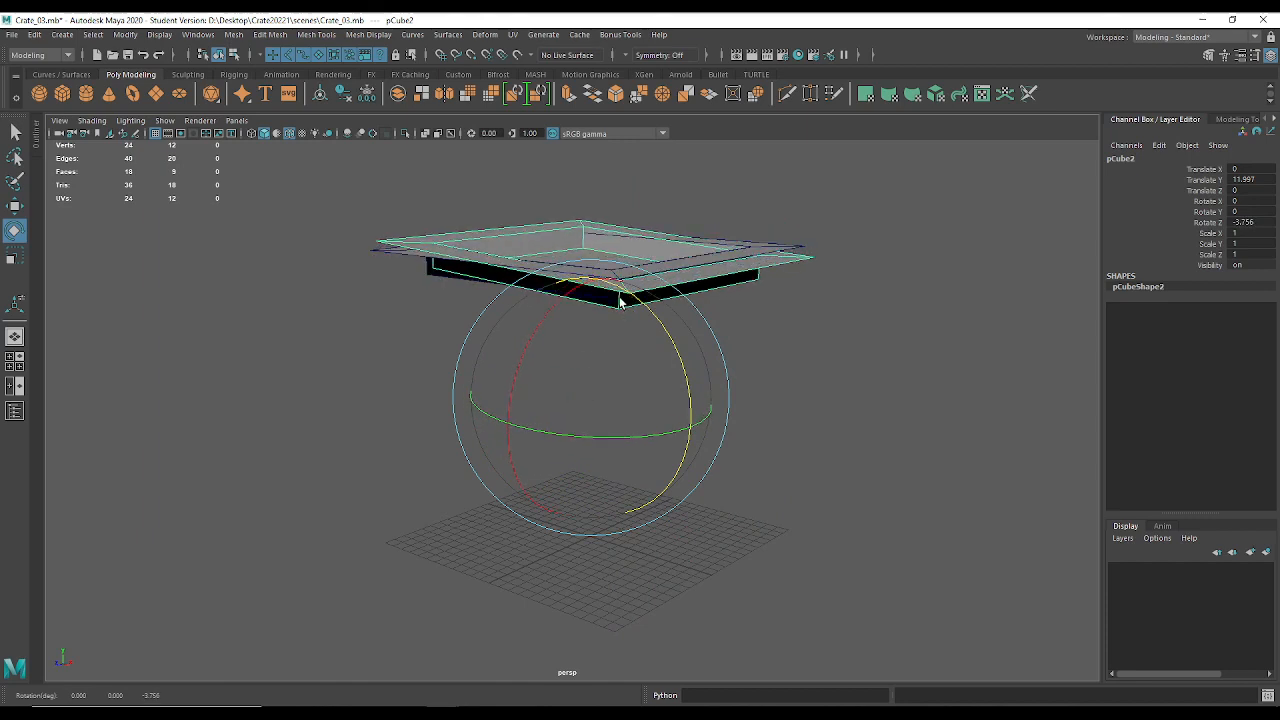
left_click(1246, 222)
left_click(1262, 222)
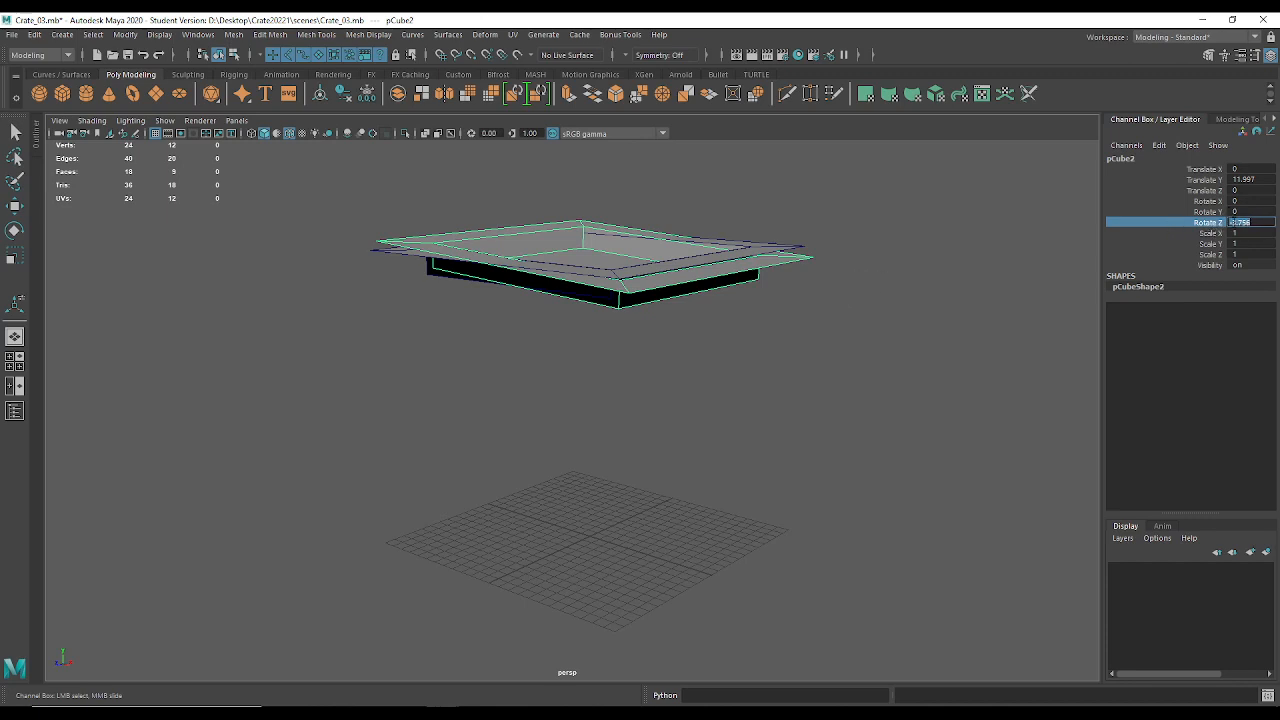
left_click(1231, 222)
double_click(1229, 222)
key("Return")
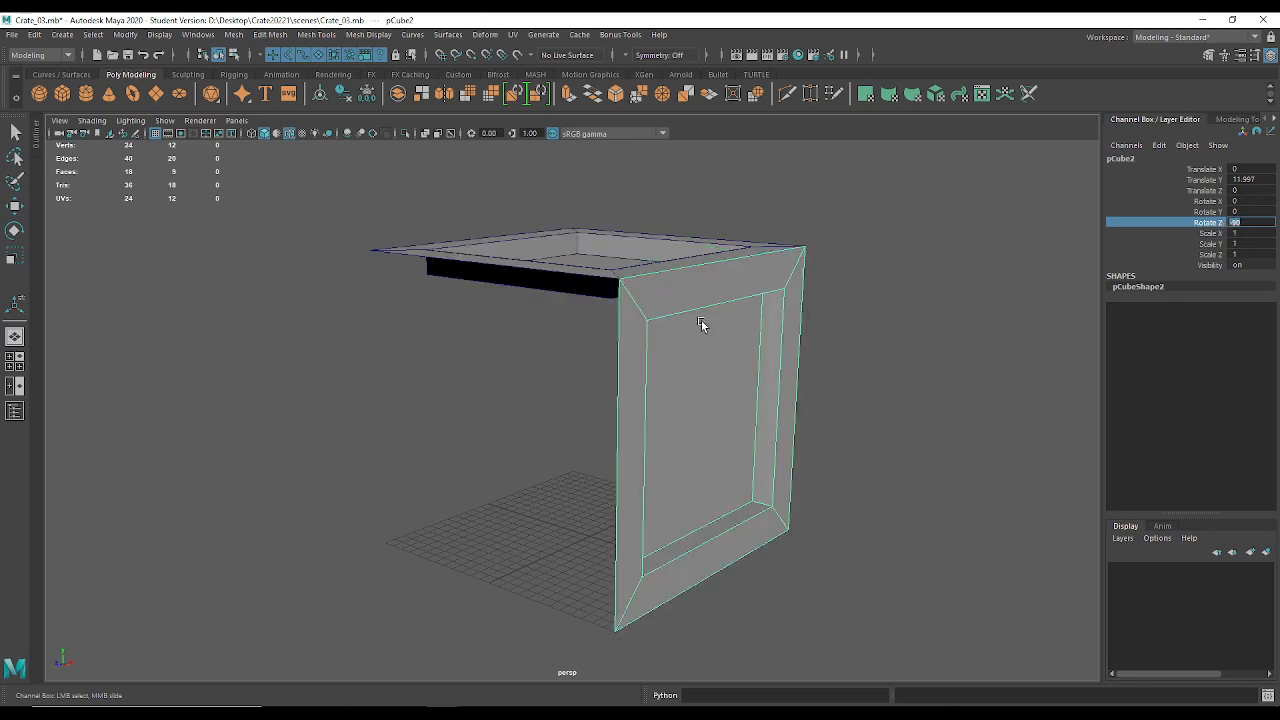
Duplicate the side panel and set the new copy's Rotate Z to -180 to form the crate's bottom.
left_click_drag(700, 320, 658, 366, "alt")
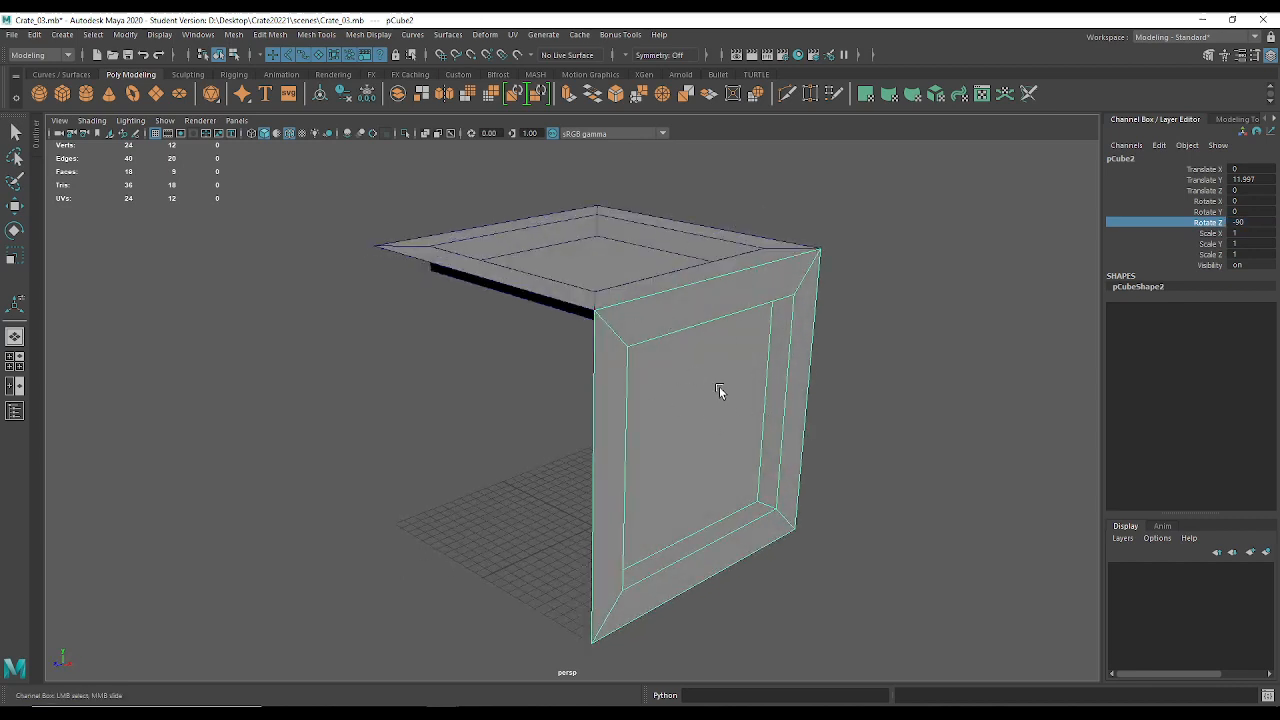
key("ctrl+d")
key("e")
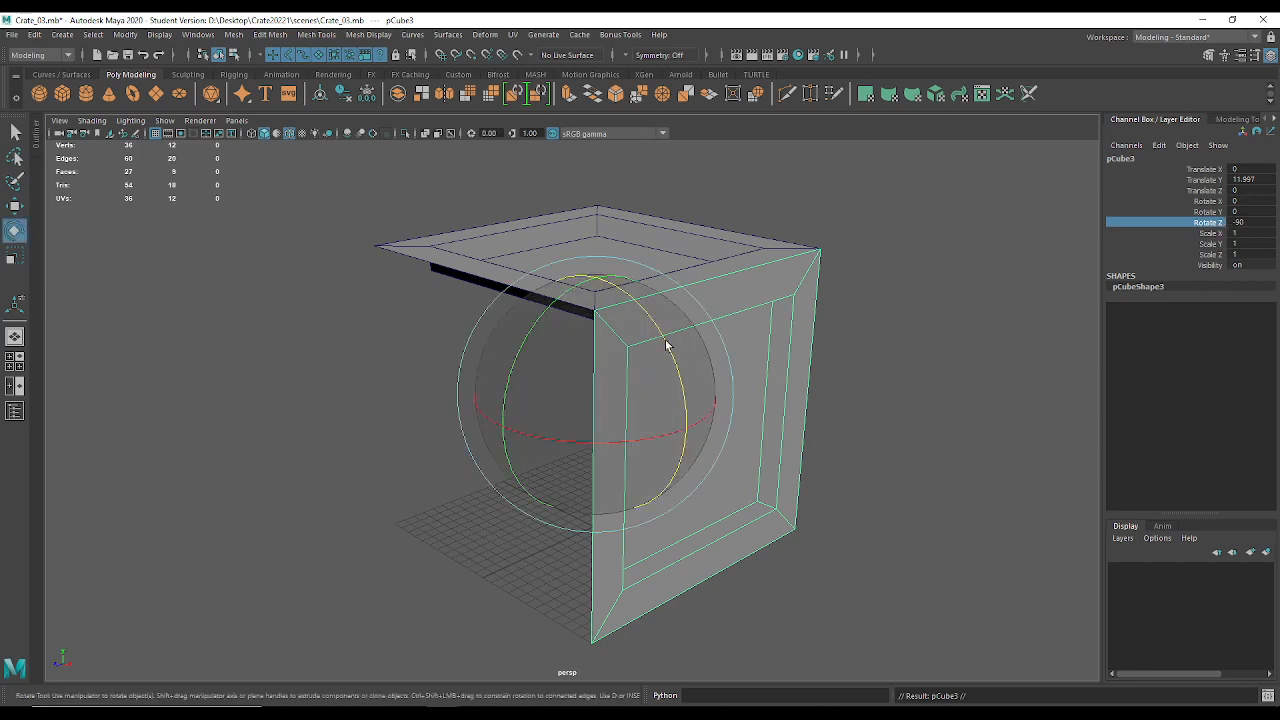
left_click_drag(640, 303, 645, 317)
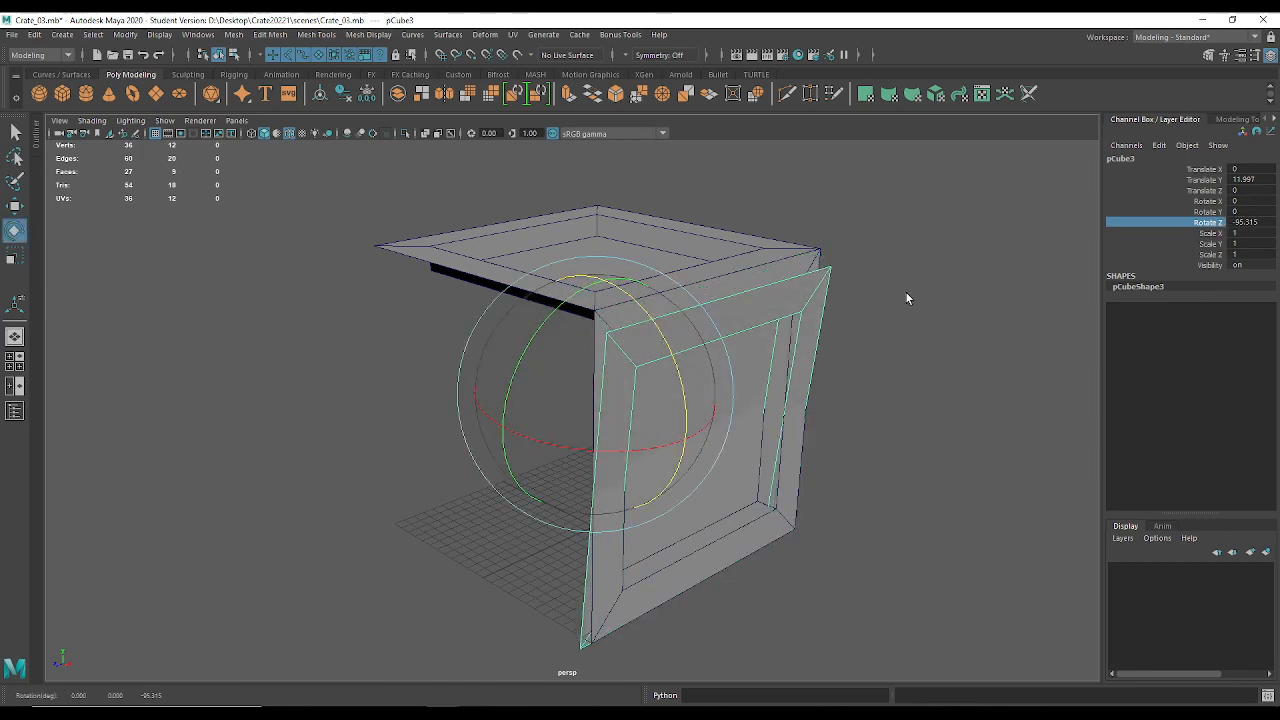
left_click(1255, 223)
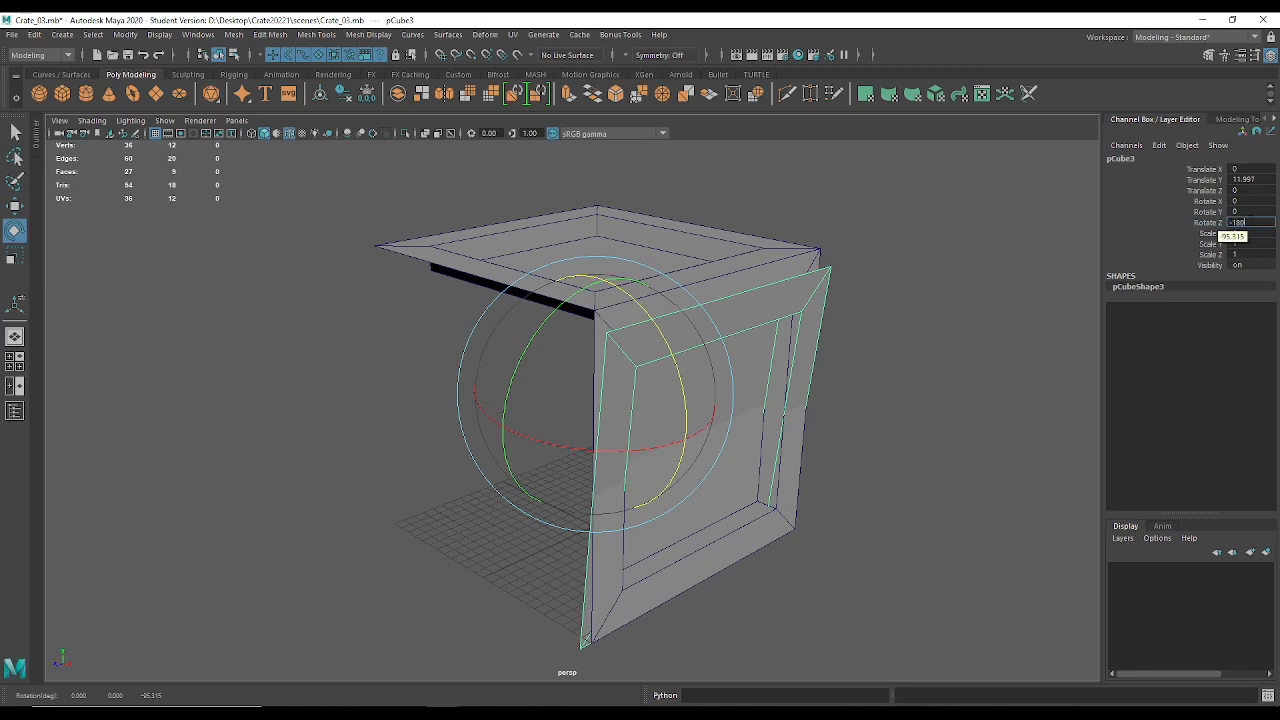
key("Return")
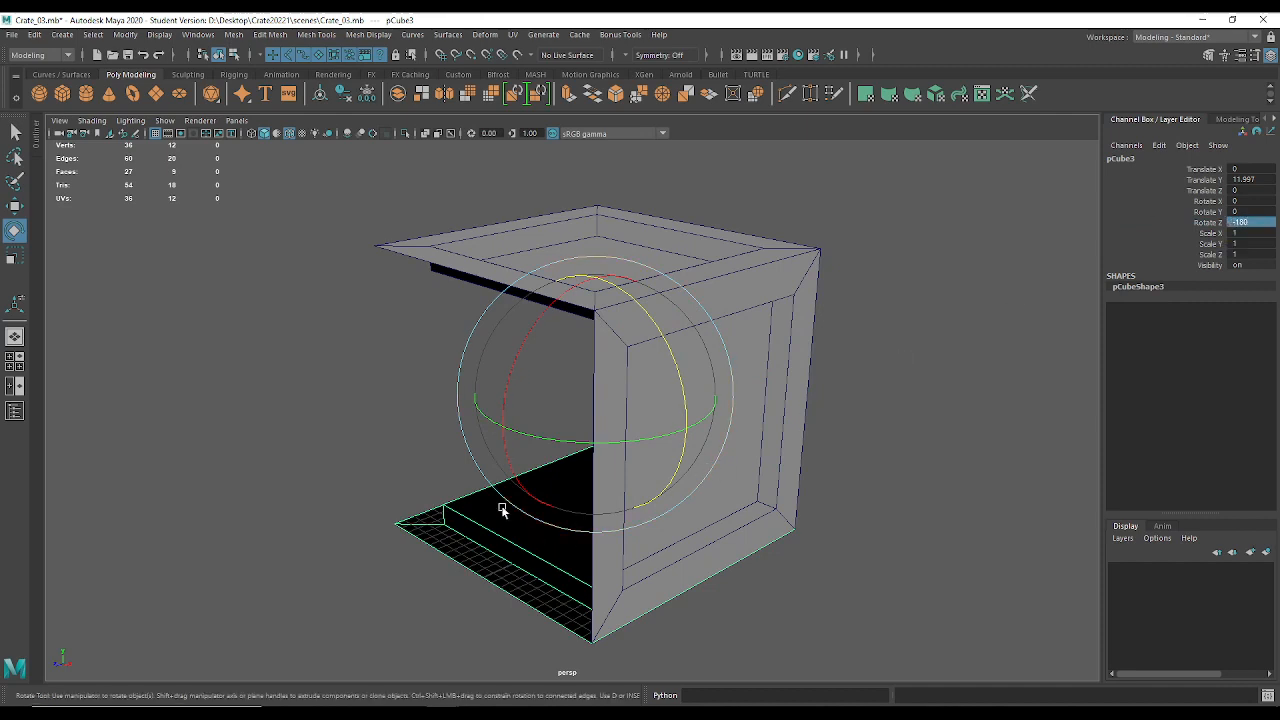
Duplicate the bottom panel and set the copy's Rotate Z to -270 to form the opposite side of the crate.
key("ctrl+d")
left_click(1253, 222)
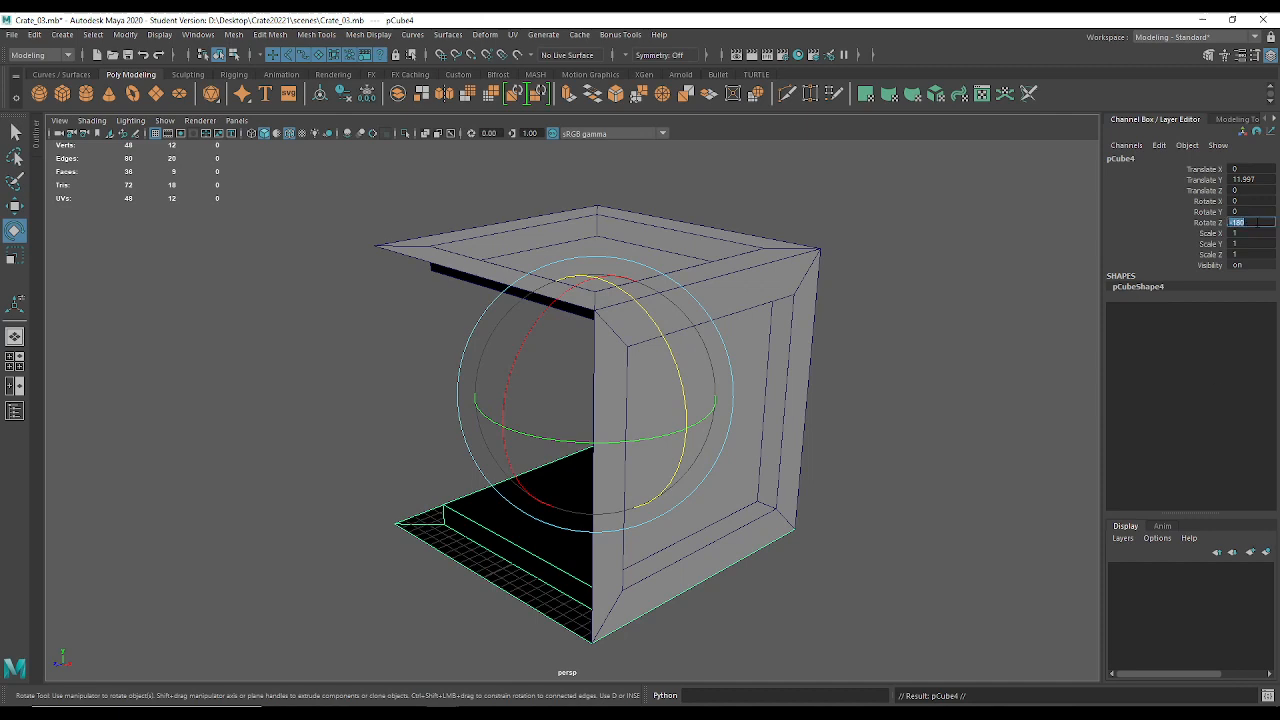
key("Return")
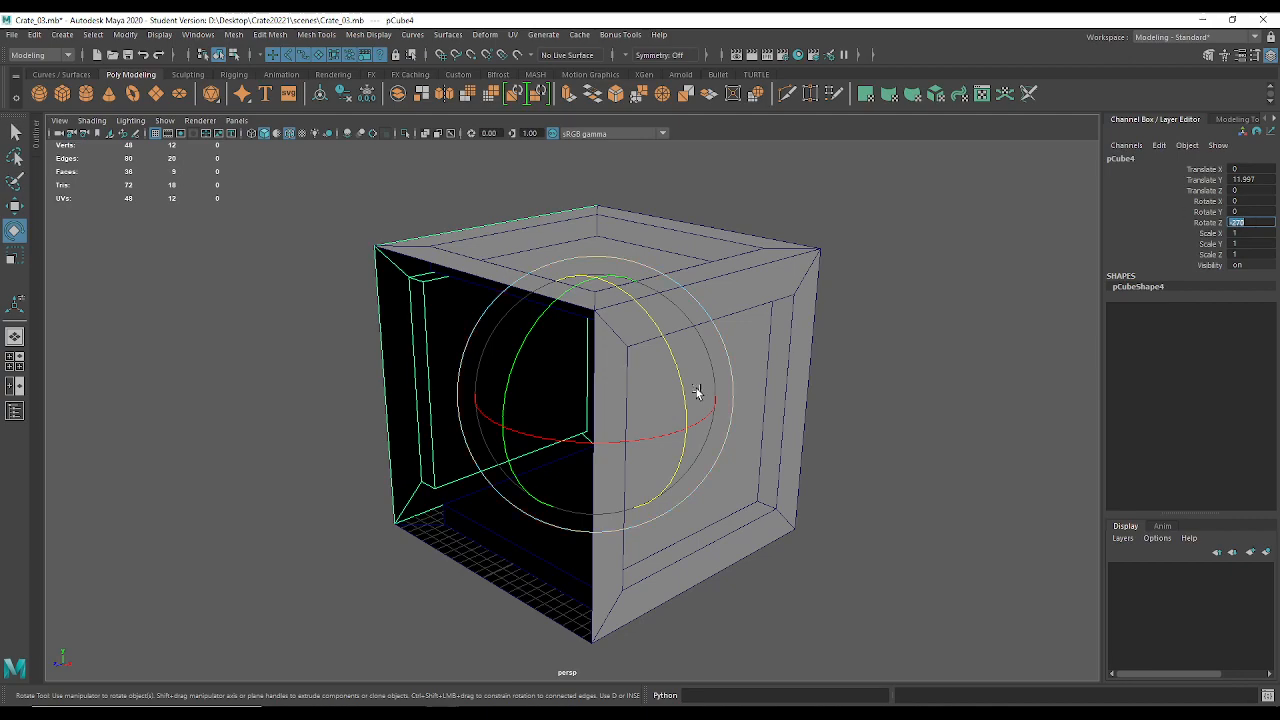
Duplicate the newest side panel and set the copy's Rotate X to -90 to close one open end of the crate.
left_click_drag(697, 392, 637, 373, "alt")
key("ctrl+d")
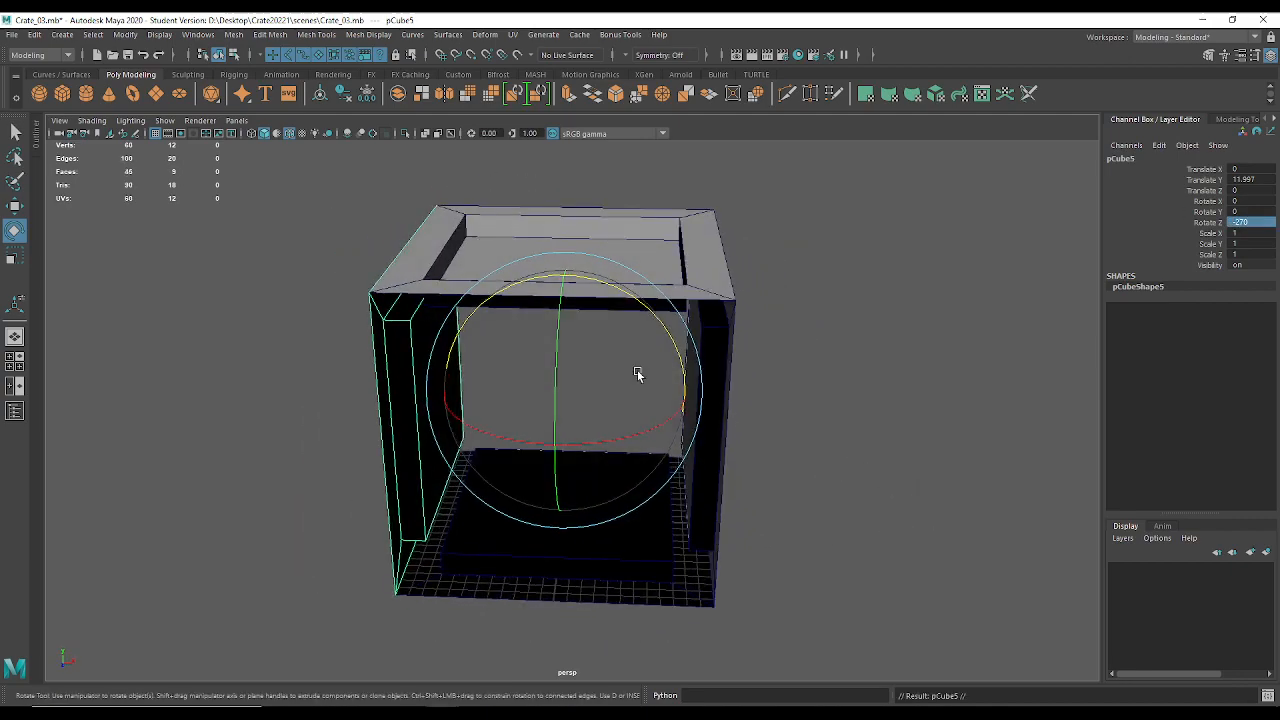
left_click_drag(654, 424, 503, 451)
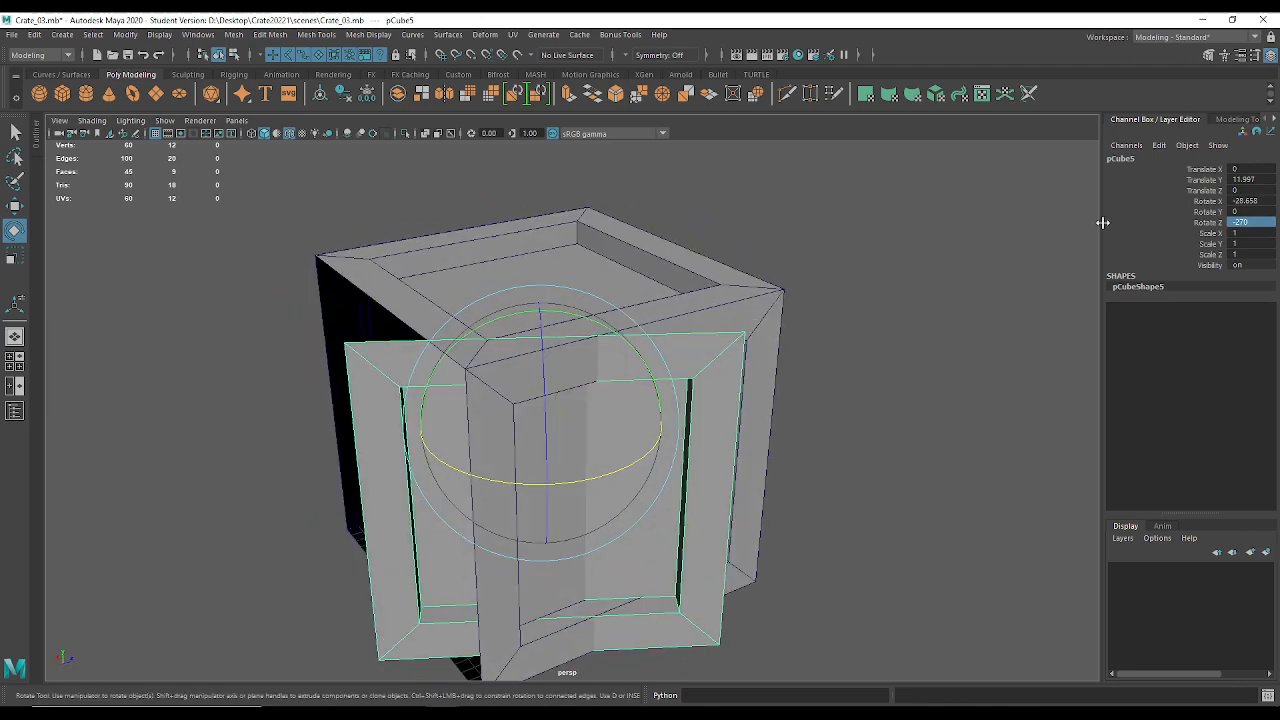
double_click(1248, 201)
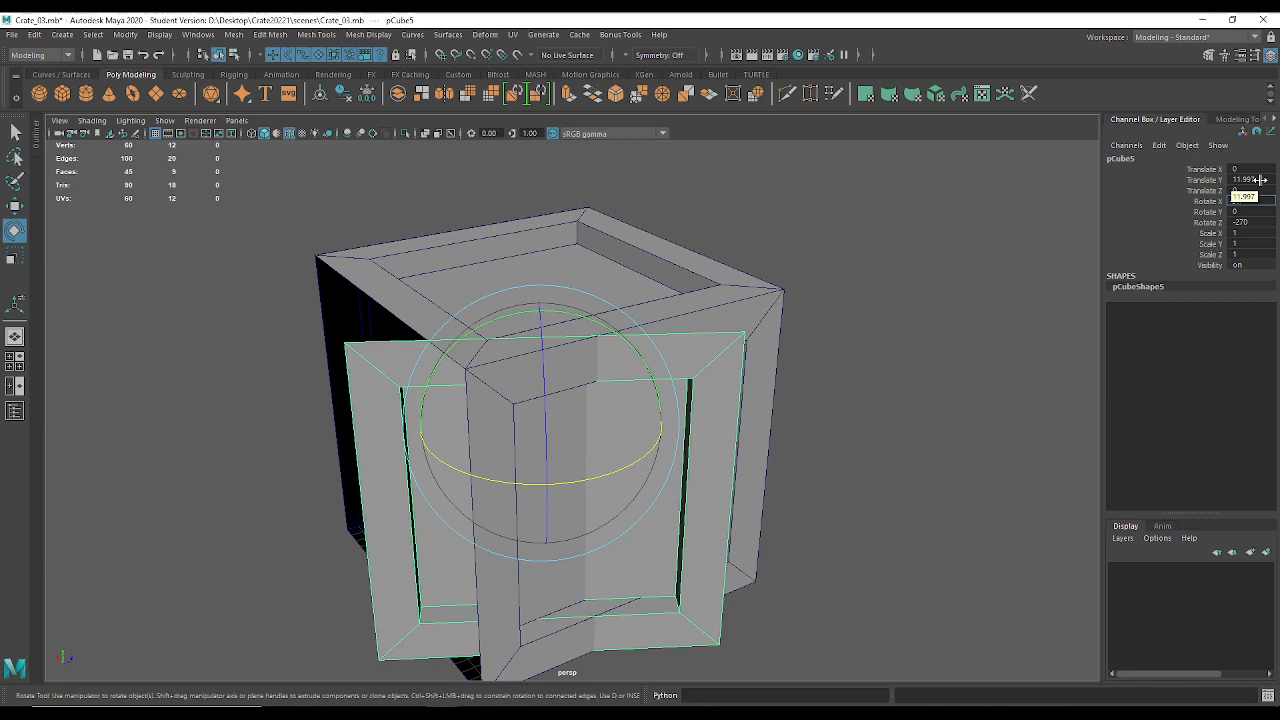
key("Return")
left_click_drag(940, 370, 783, 394, "alt")
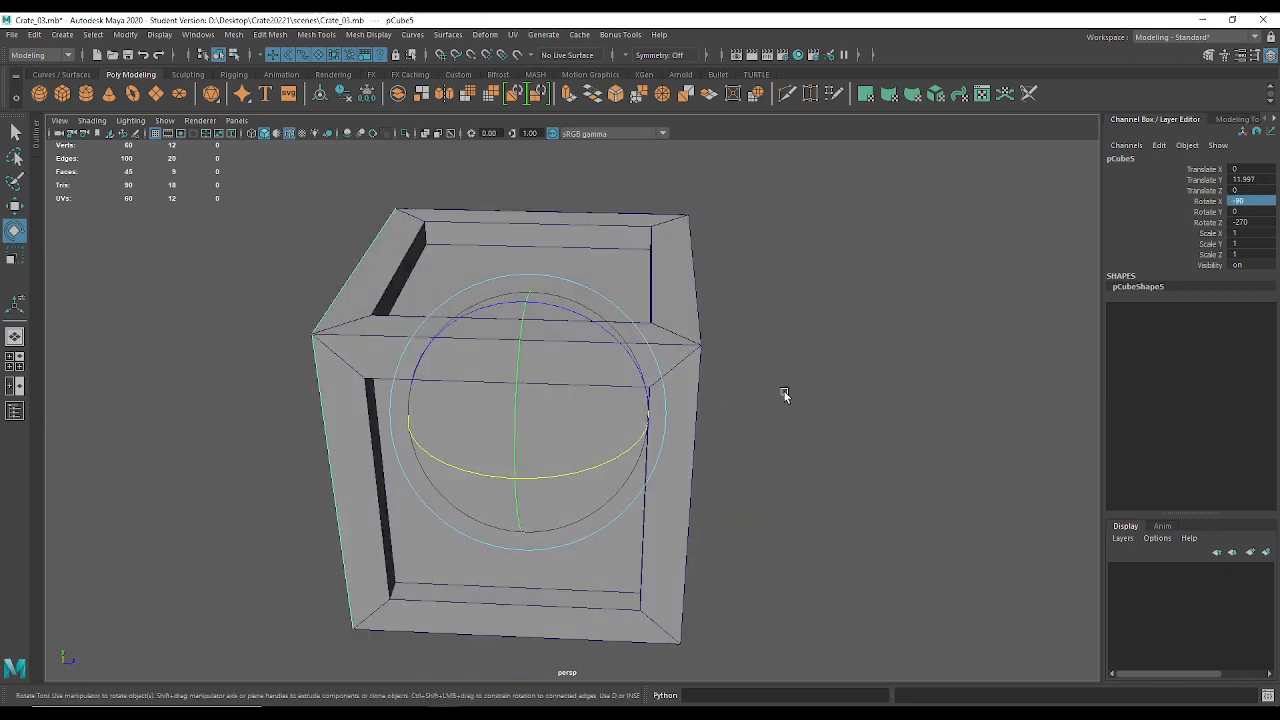
Duplicate the side panel with Rotate Z -270 again and set the copy's Rotate X to 90 to close the remaining open end.
left_click(651, 526)
left_click_drag(984, 483, 683, 494, "alt")
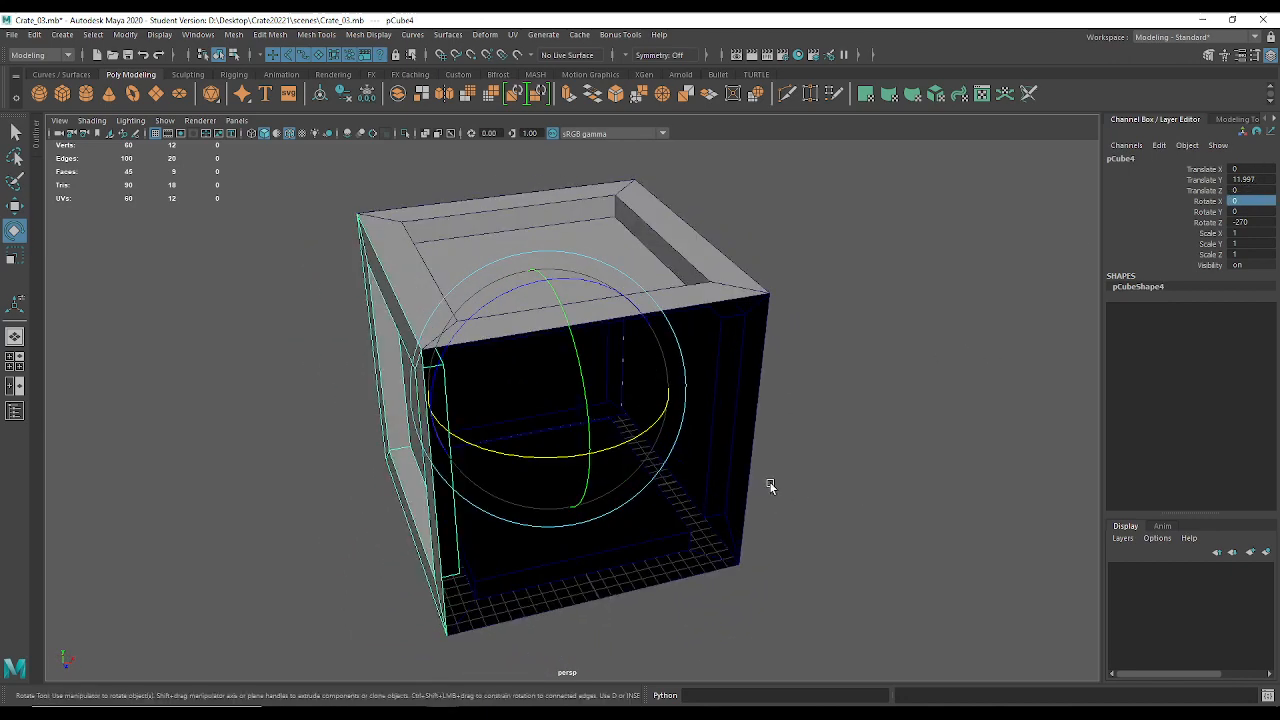
left_click_drag(769, 486, 863, 440, "alt")
key("ctrl+d")
left_click_drag(492, 449, 540, 432)
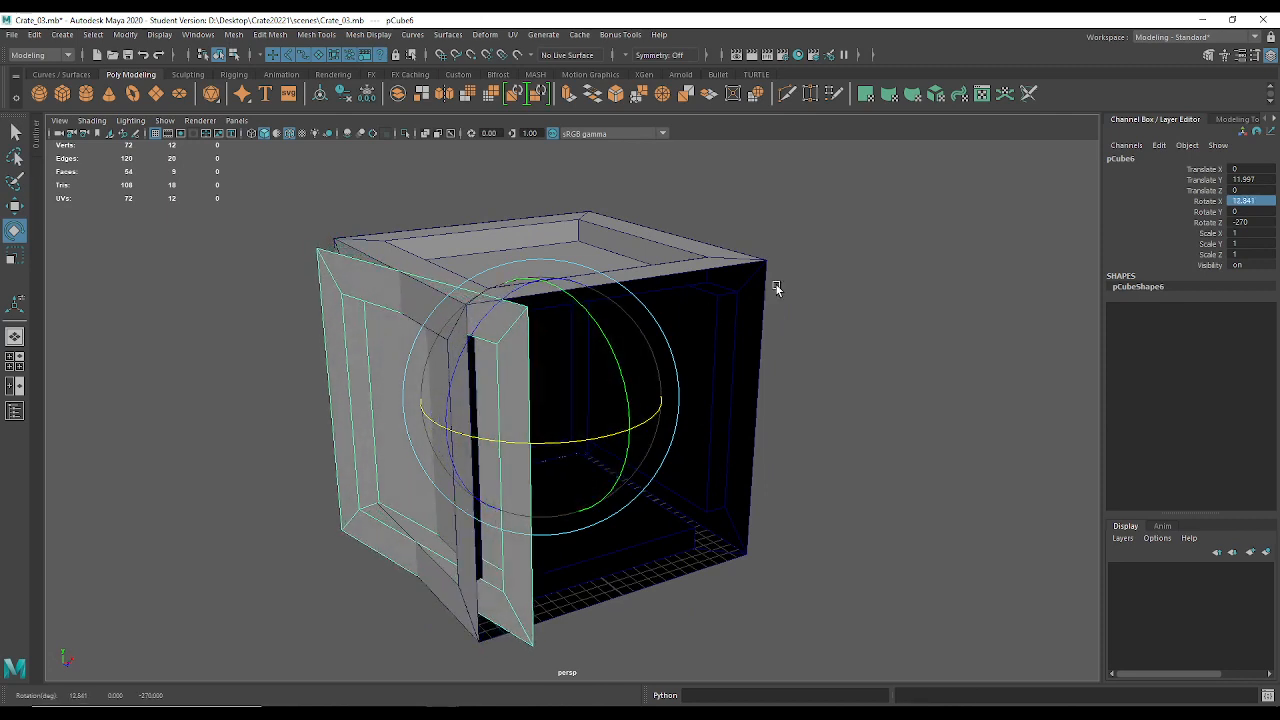
double_click(1250, 201)
type("9")
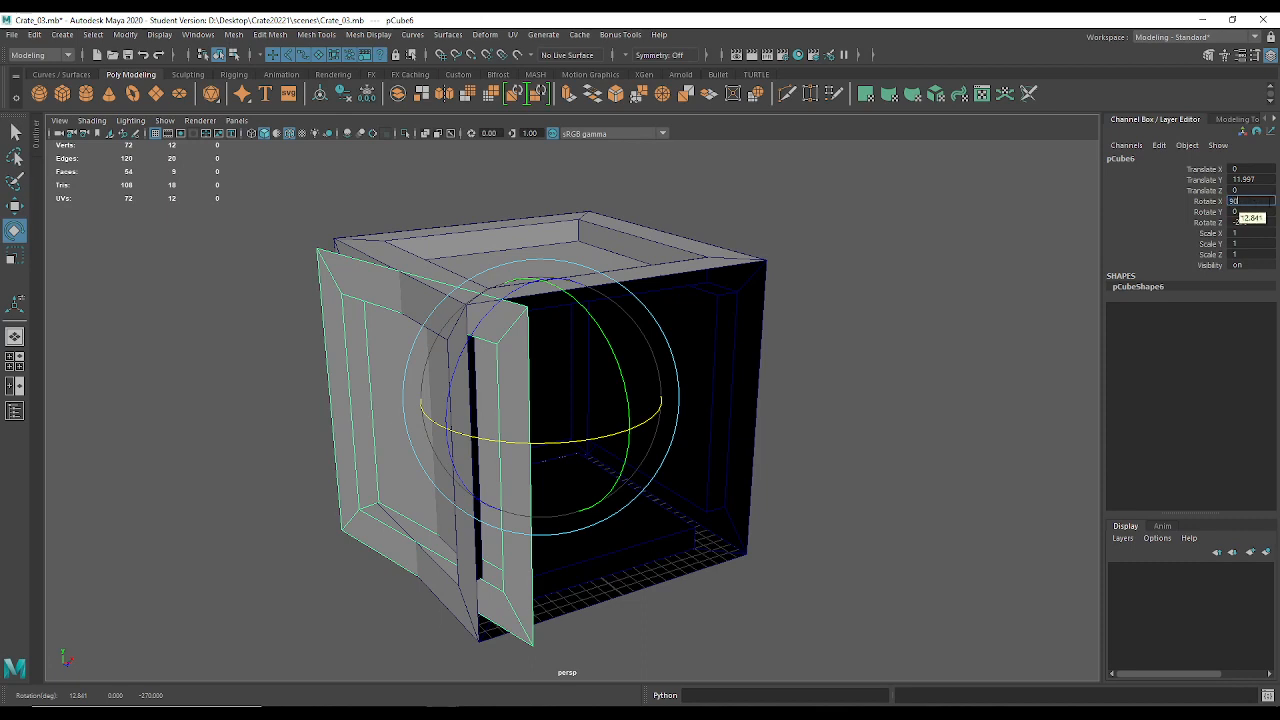
type("0")
key("Return")
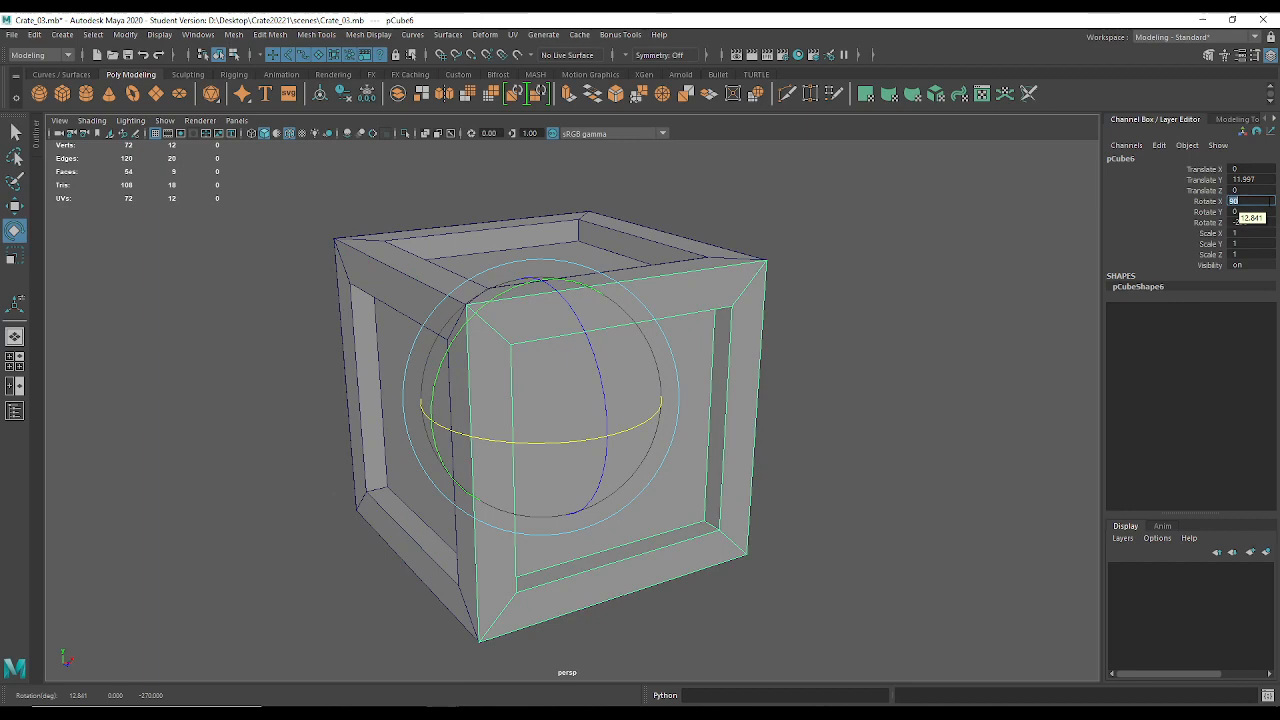
left_click(996, 296)
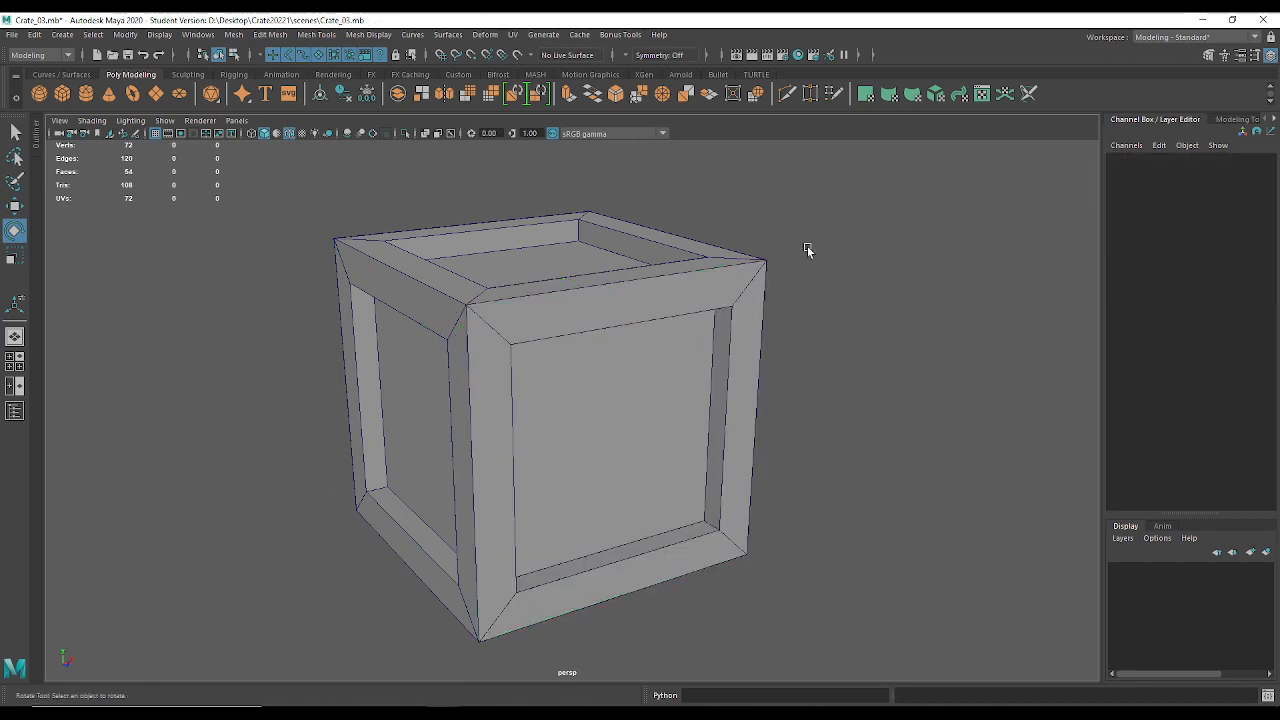
Select all six crate panels and save the scene as a new file named Crate_04.mb.
left_click(524, 401)
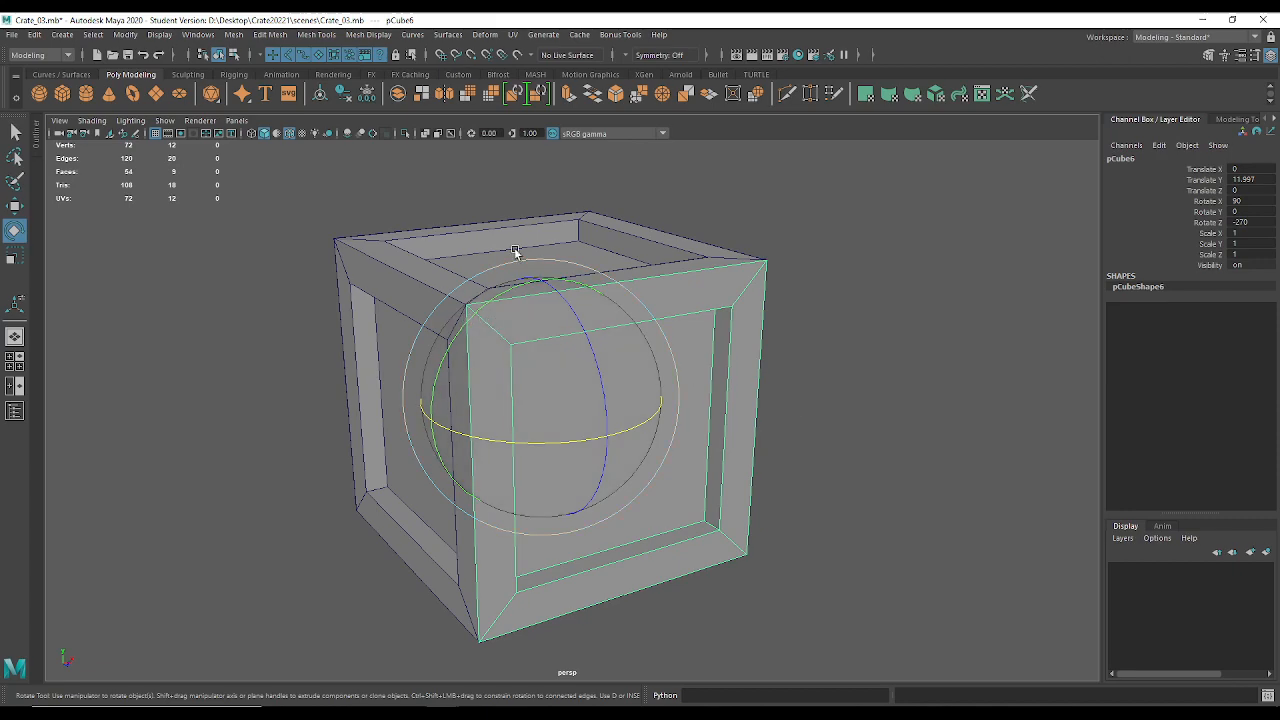
left_click_drag(851, 386, 446, 316, "alt")
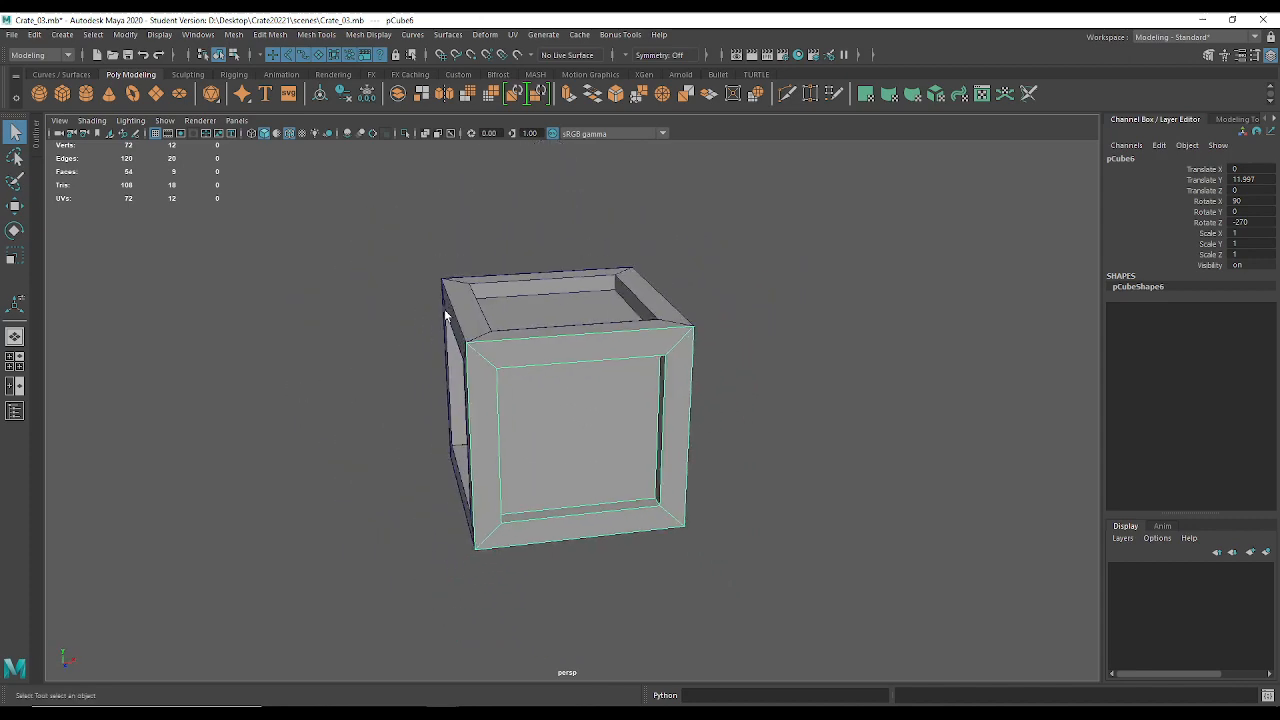
left_click_drag(352, 230, 889, 604)
left_click(9, 34)
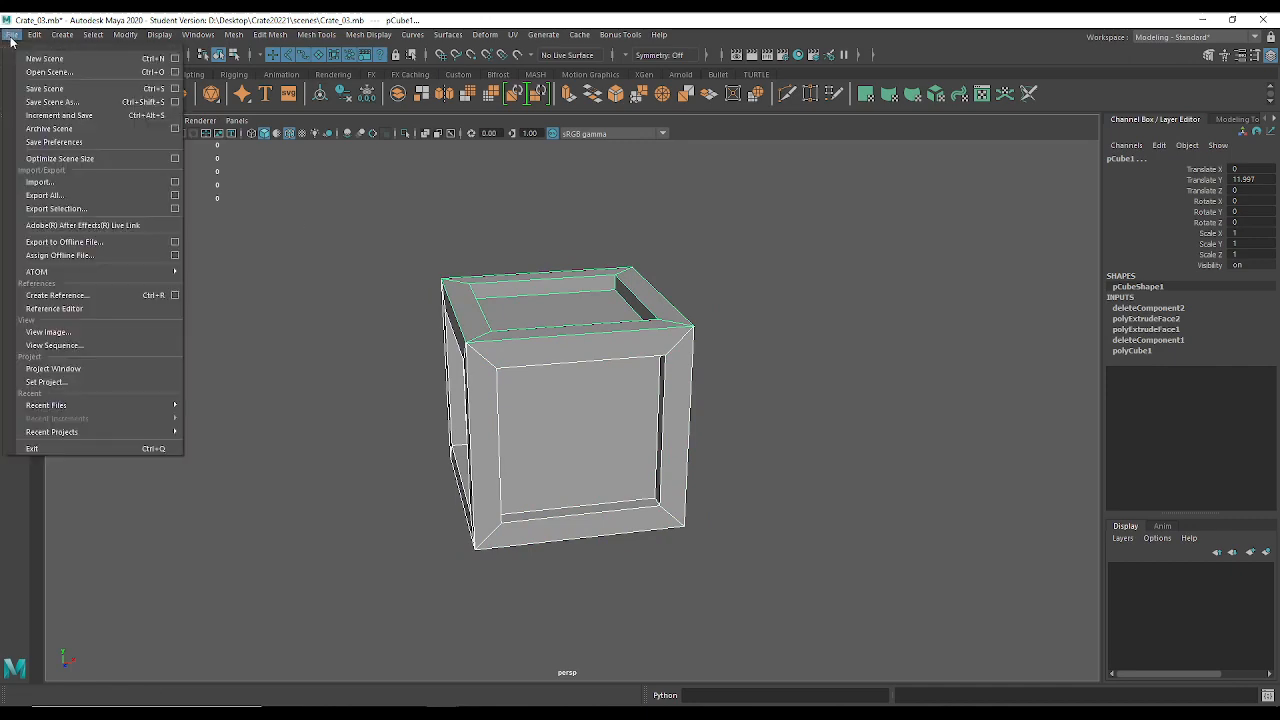
left_click(45, 97)
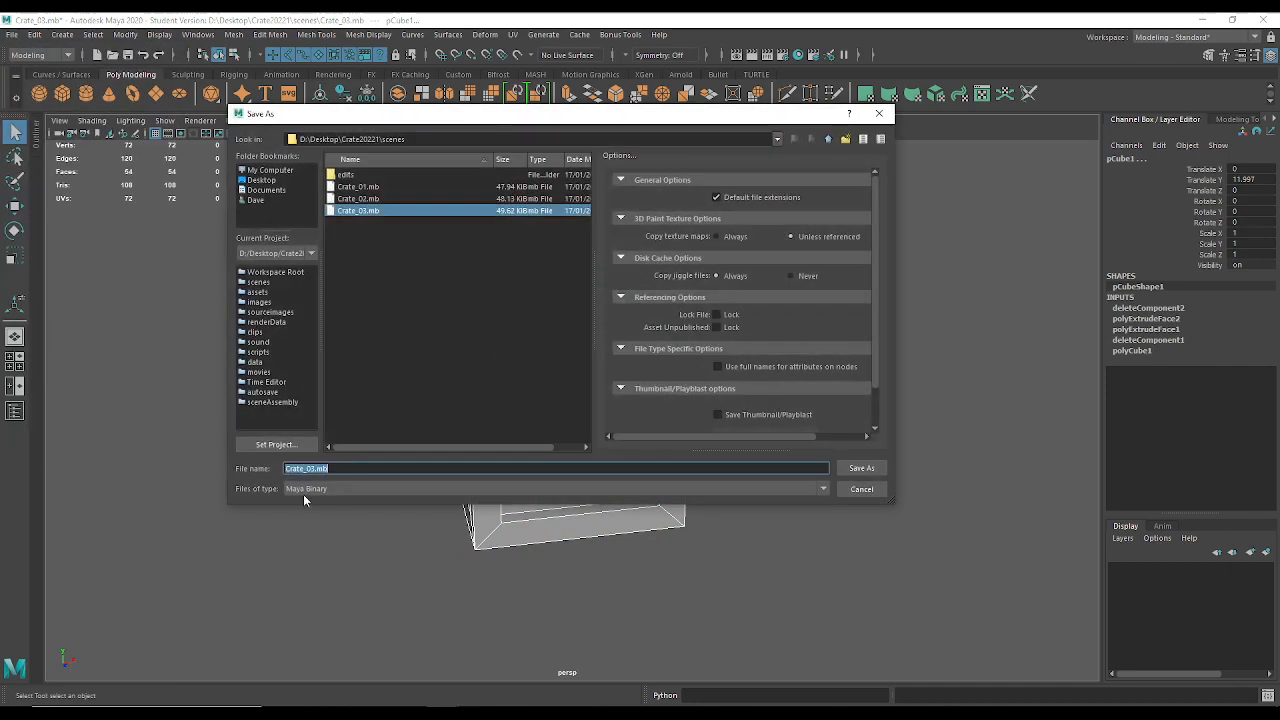
left_click(313, 468)
key("BackSpace")
type("4")
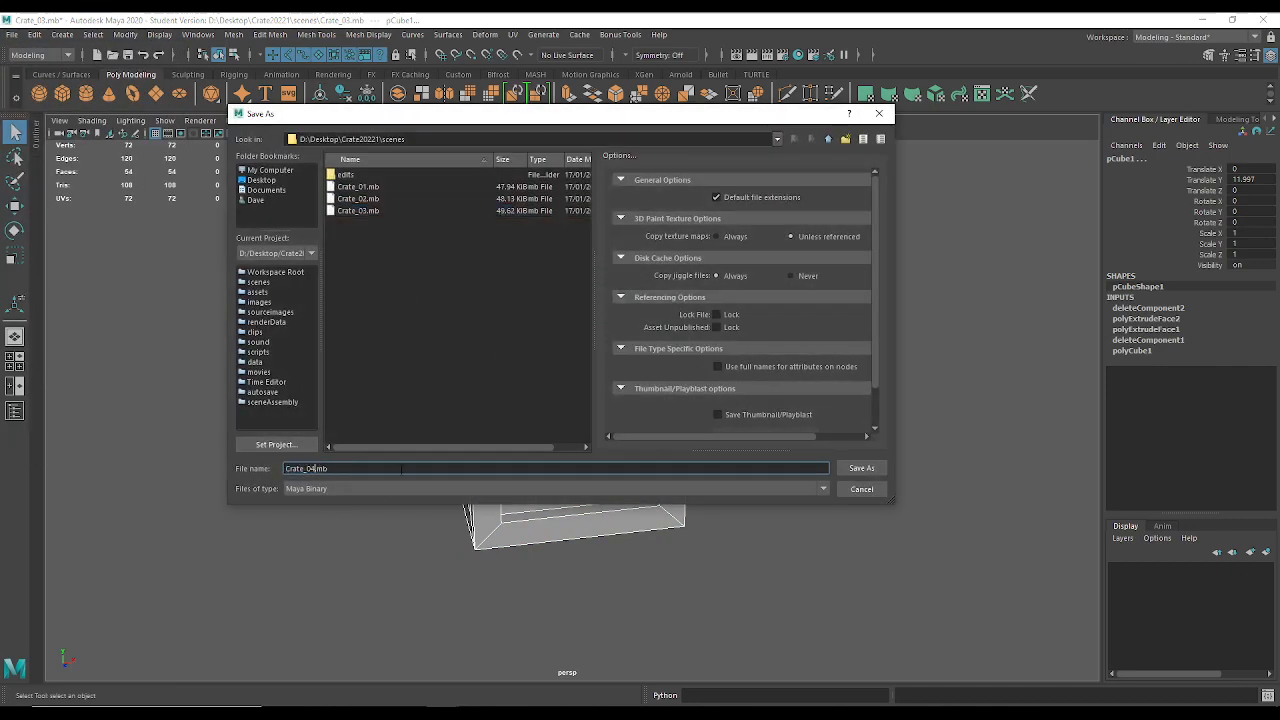
key("Return")
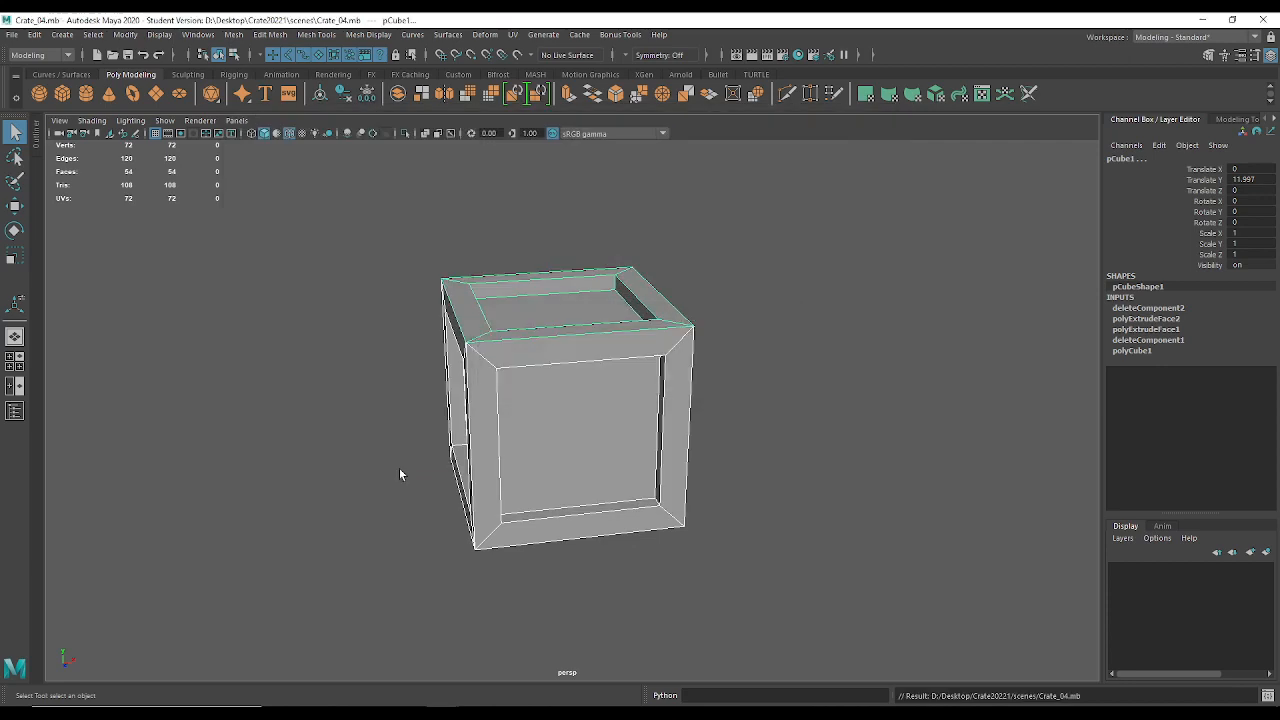
Inspect the crate's top panel as a separate object by selecting it alone, and clear the selection.
left_click_drag(377, 429, 437, 406, "alt")
left_click(306, 283)
right_click_drag(556, 301, 649, 256)
double_click(500, 281)
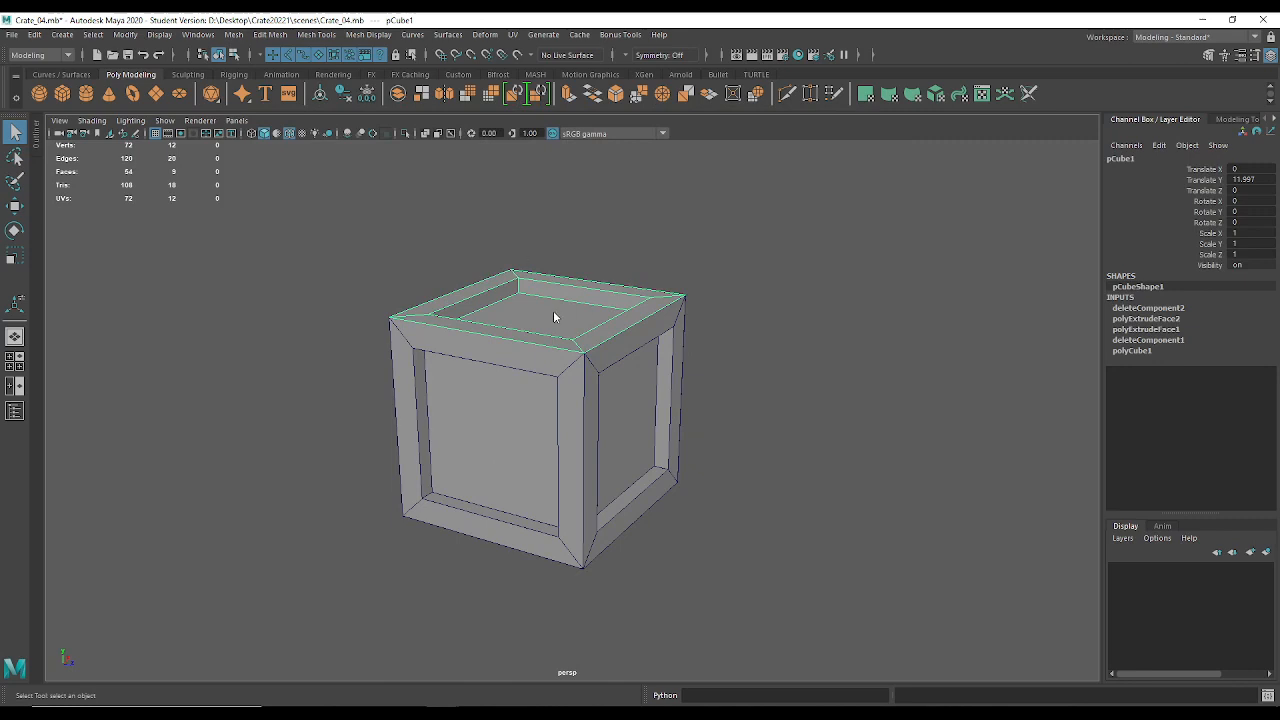
right_click_drag(553, 310, 598, 294)
left_click(868, 295)
Try combining all six selected panels into one mesh, and undo the Combine.
left_click_drag(818, 219, 350, 592)
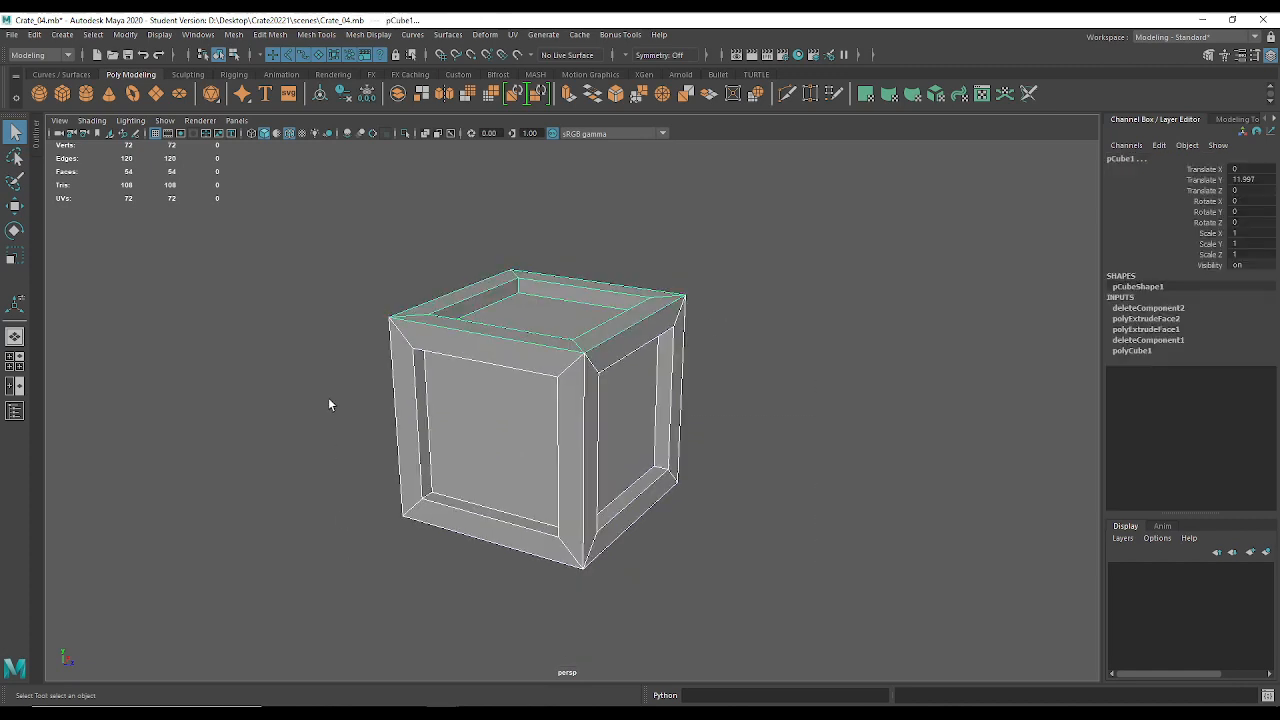
left_click_drag(313, 199, 821, 607)
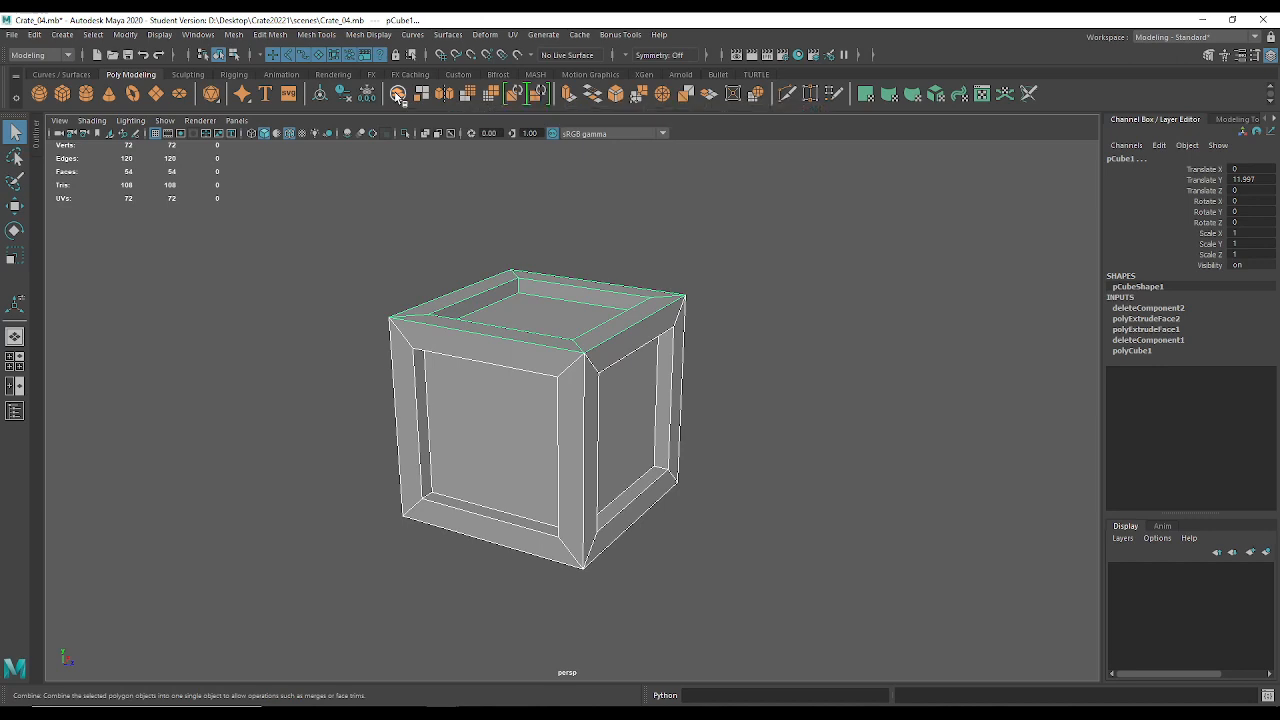
left_click(397, 93)
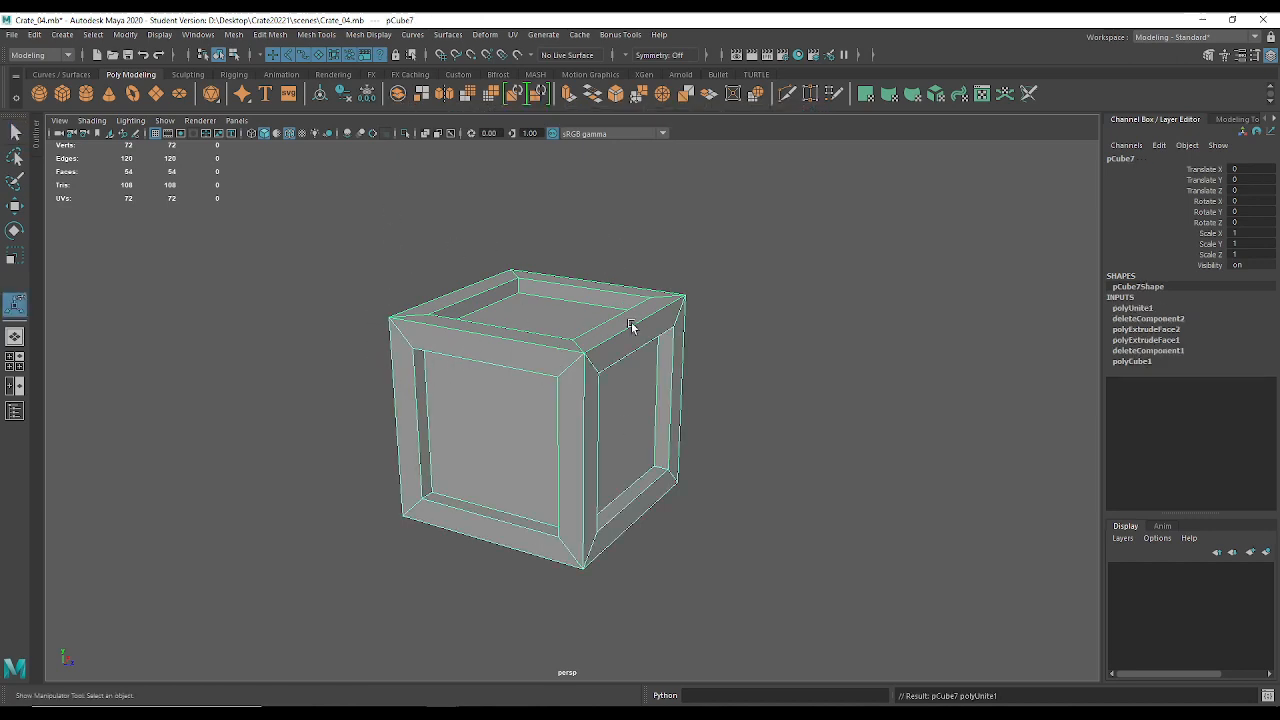
key("ctrl+z")
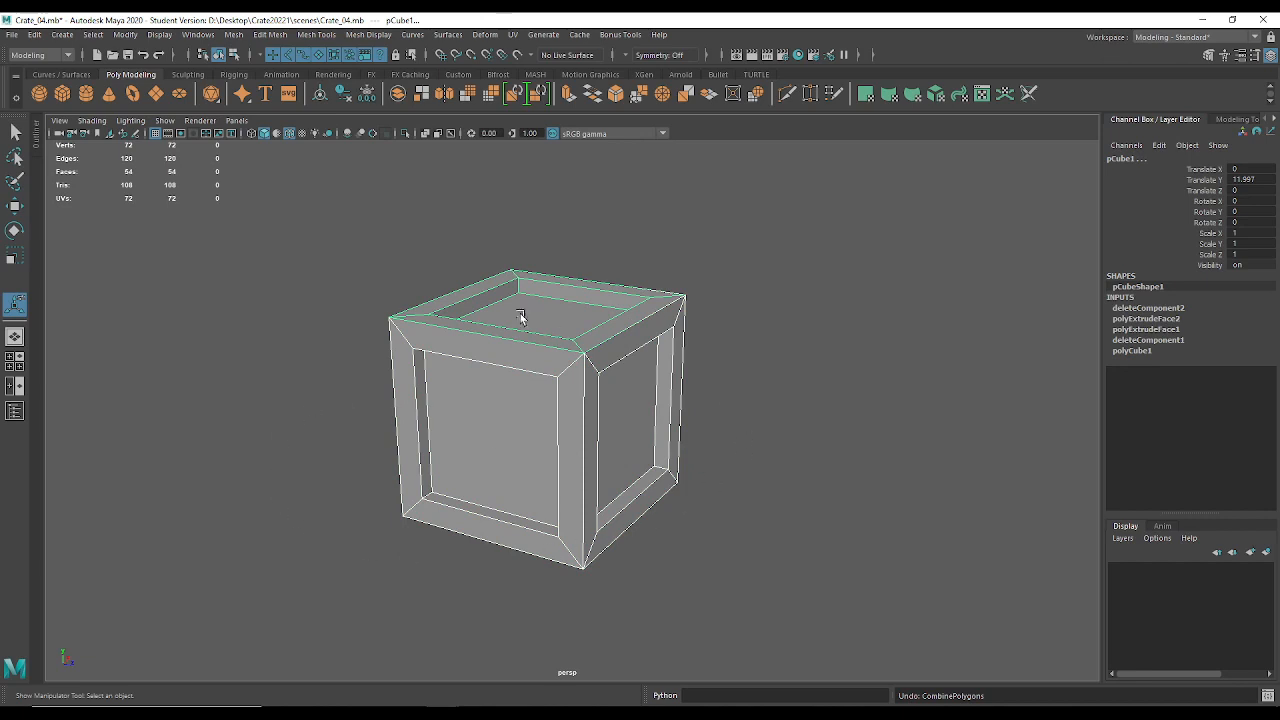
Check the crate from several angles and combine its six panels into a single mesh.
left_click_drag(512, 316, 580, 374, "alt")
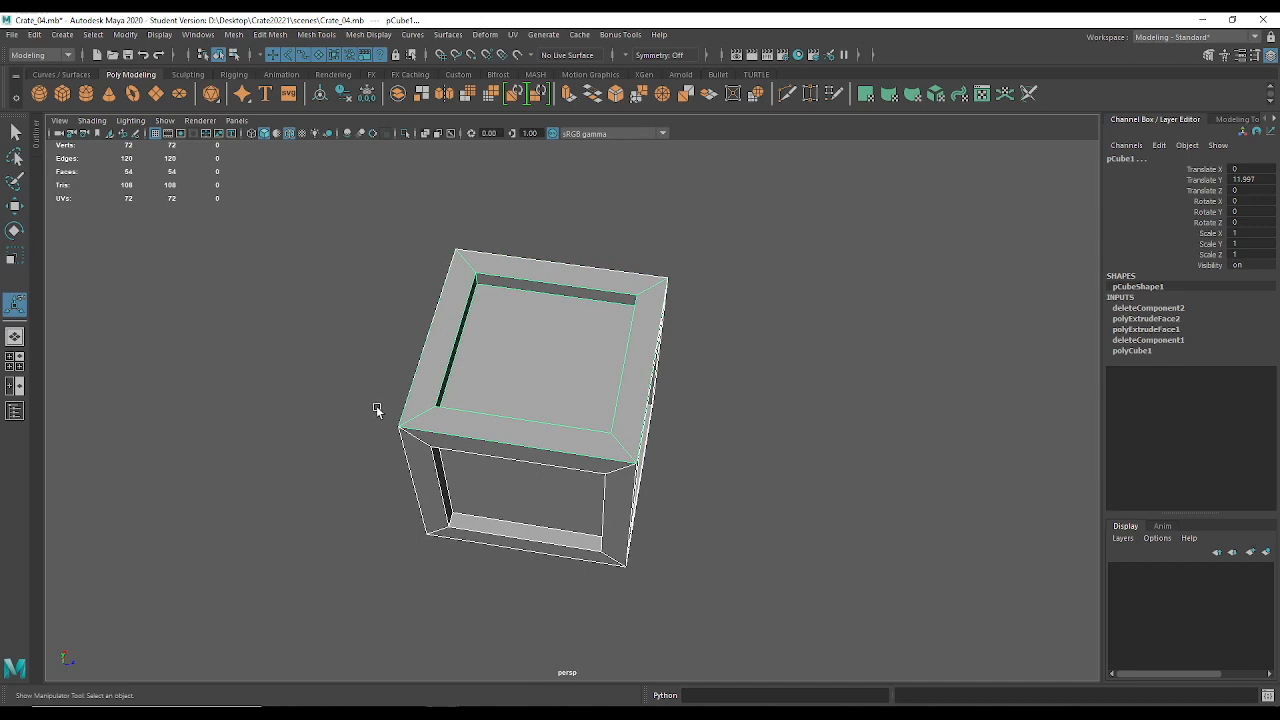
left_click_drag(376, 409, 368, 378, "alt")
right_click_drag(368, 378, 478, 347, "alt")
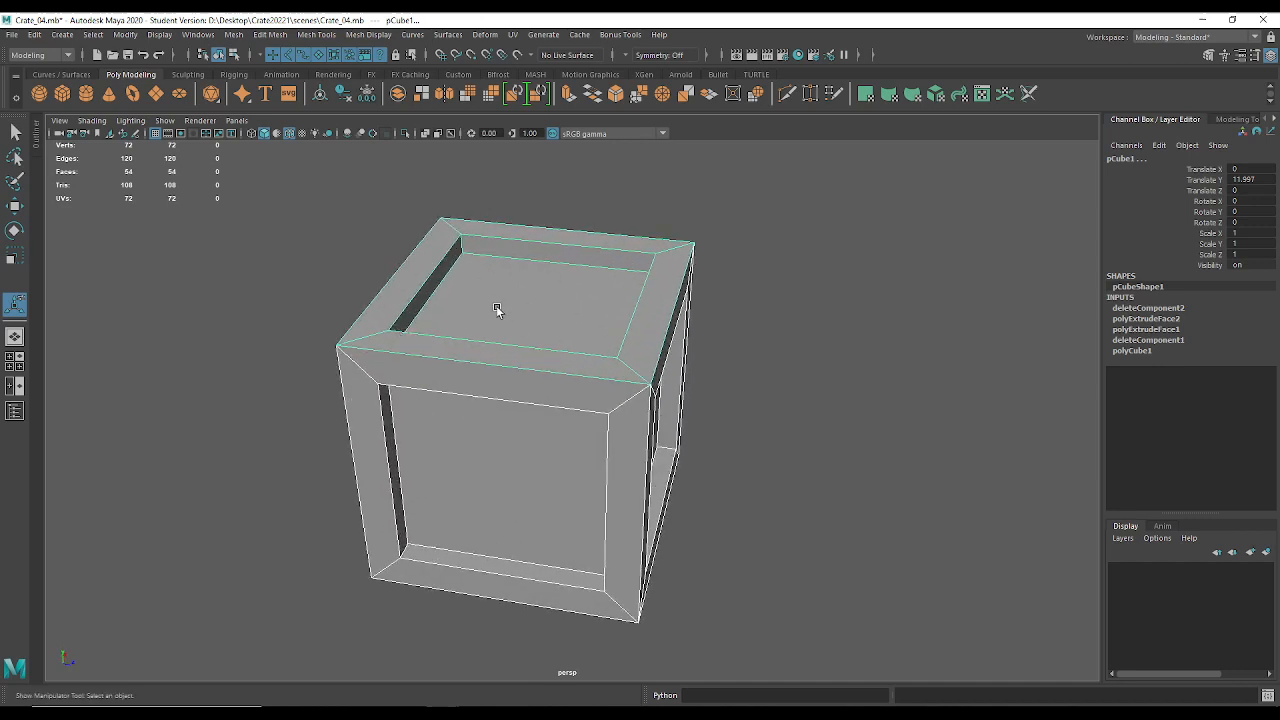
left_click_drag(490, 311, 377, 404, "alt")
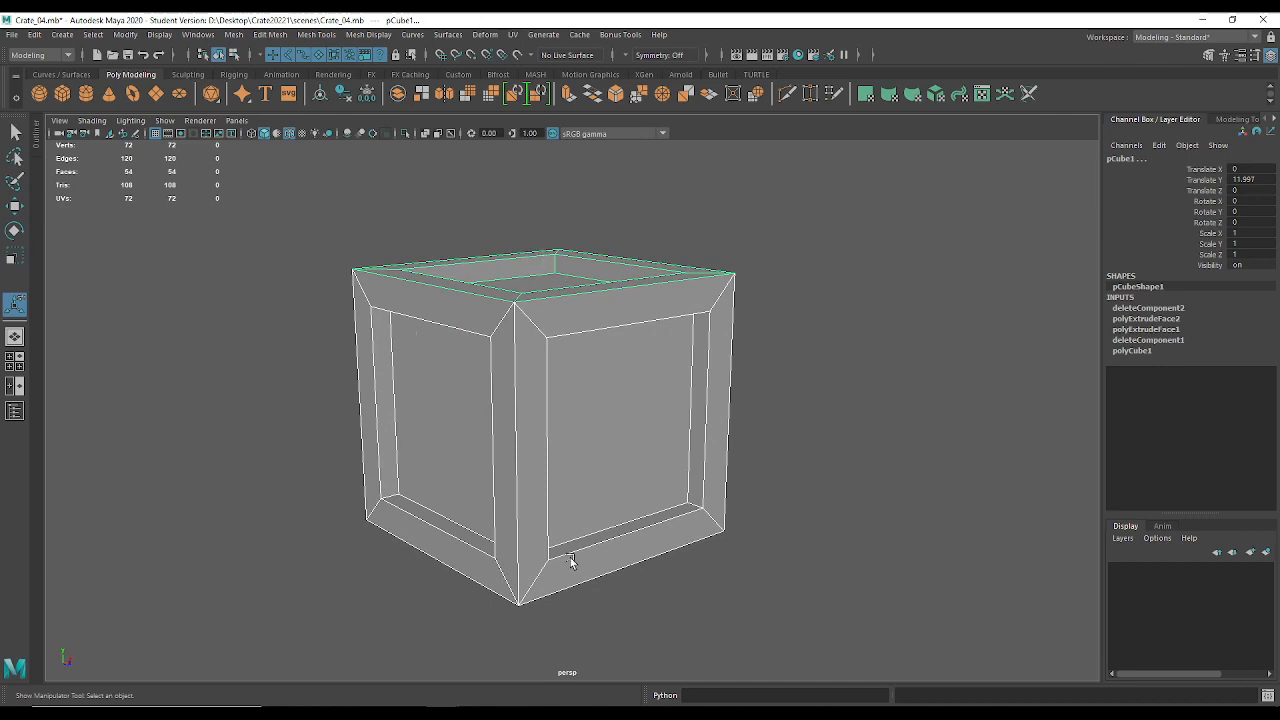
left_click_drag(500, 437, 600, 420, "alt")
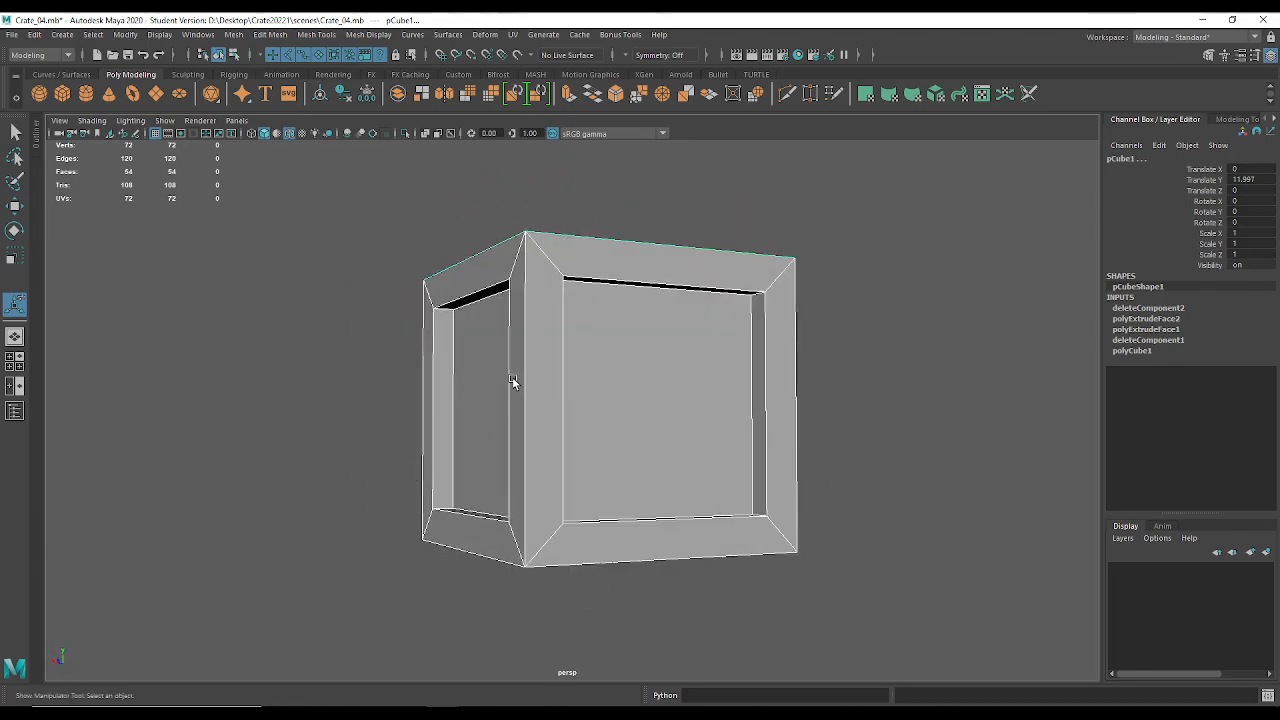
left_click_drag(510, 383, 528, 440, "alt")
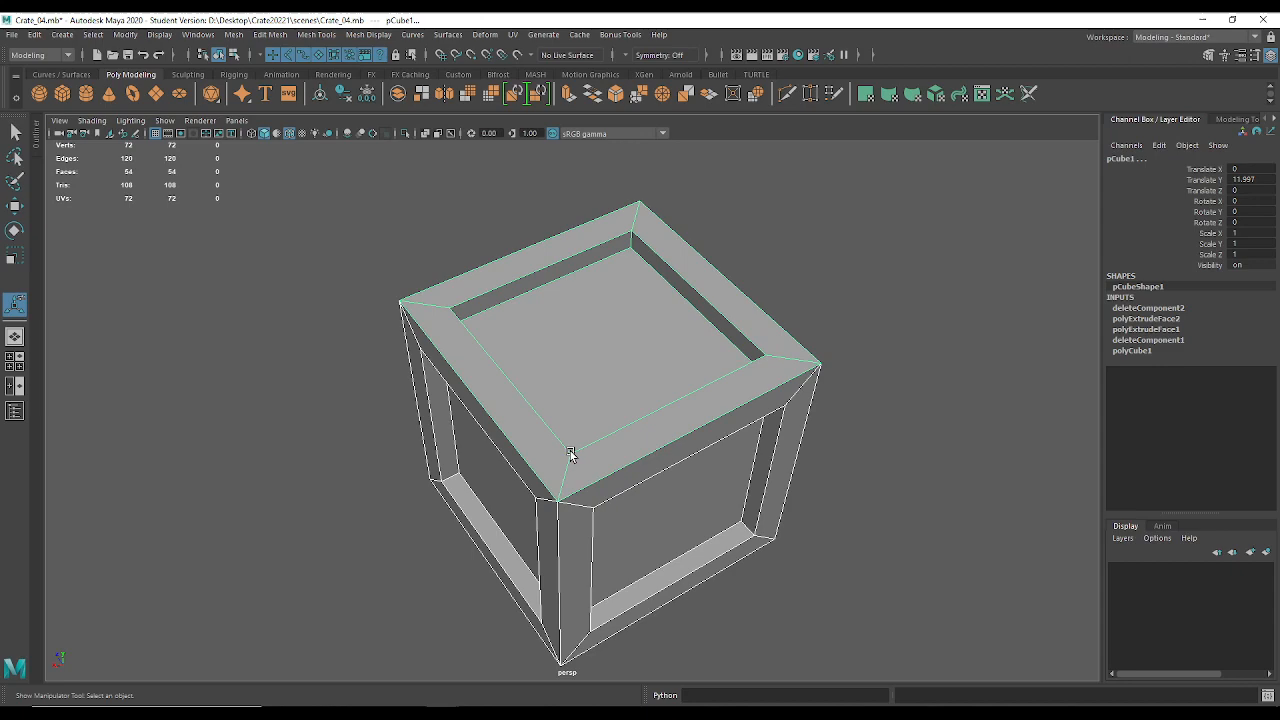
left_click_drag(745, 503, 609, 476, "alt")
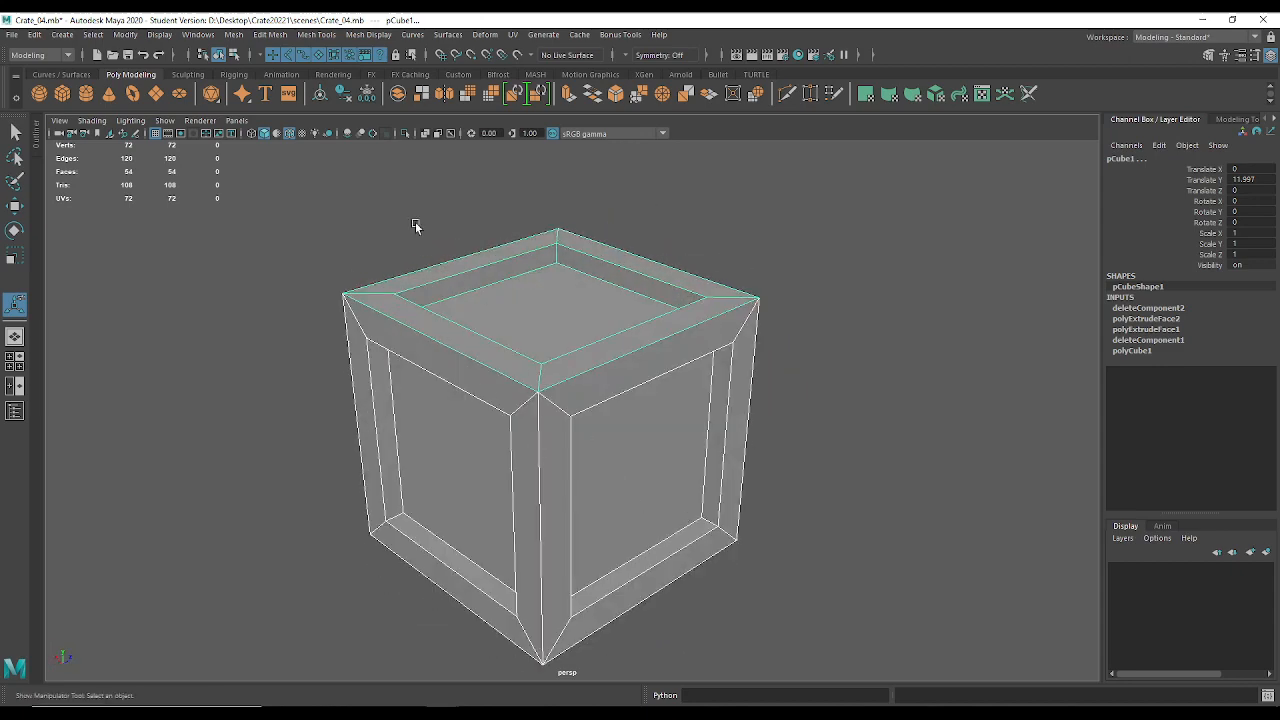
left_click(410, 97)
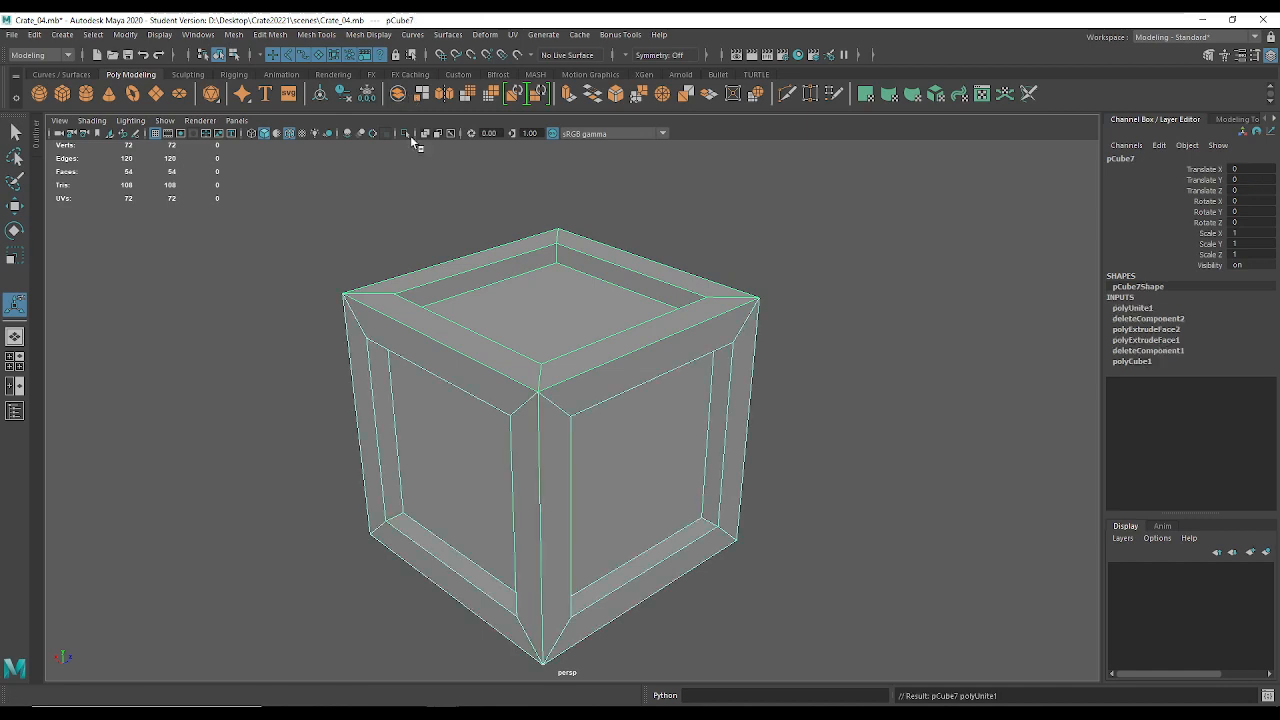
Turn on the smooth mesh preview for the combined crate and check how its panels connect along the edges.
left_click_drag(313, 515, 346, 417, "alt")
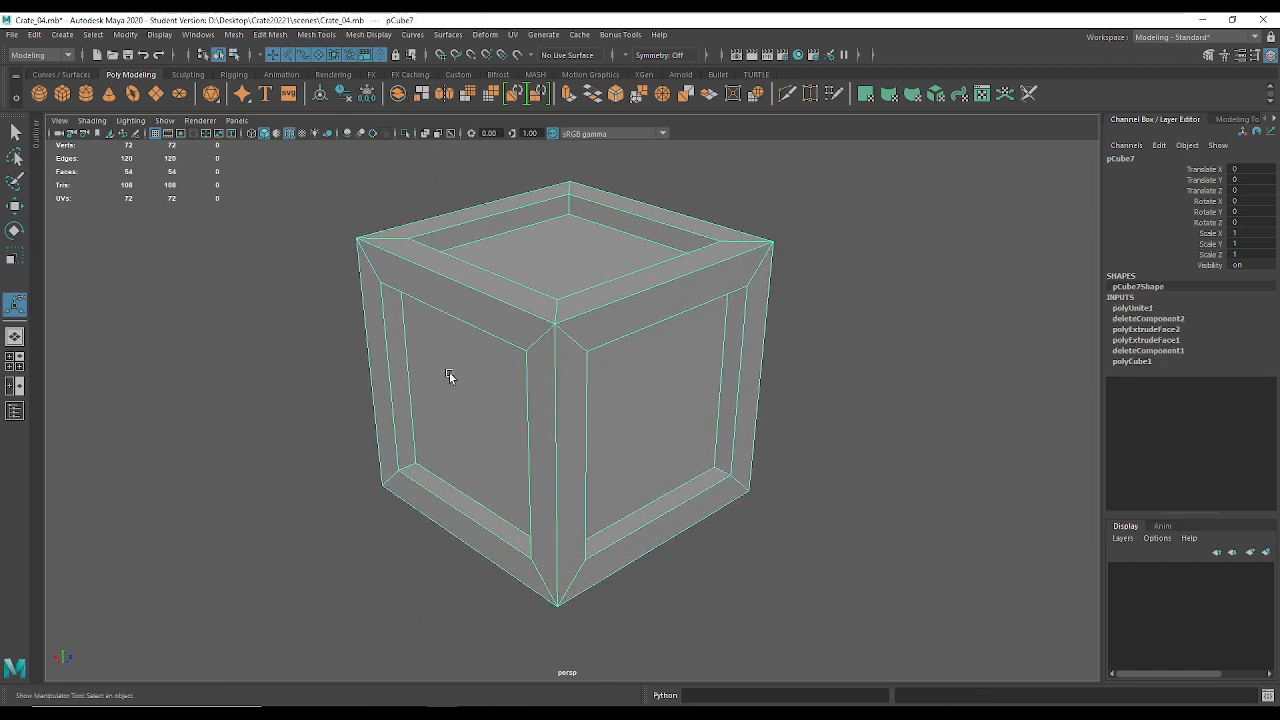
key("3")
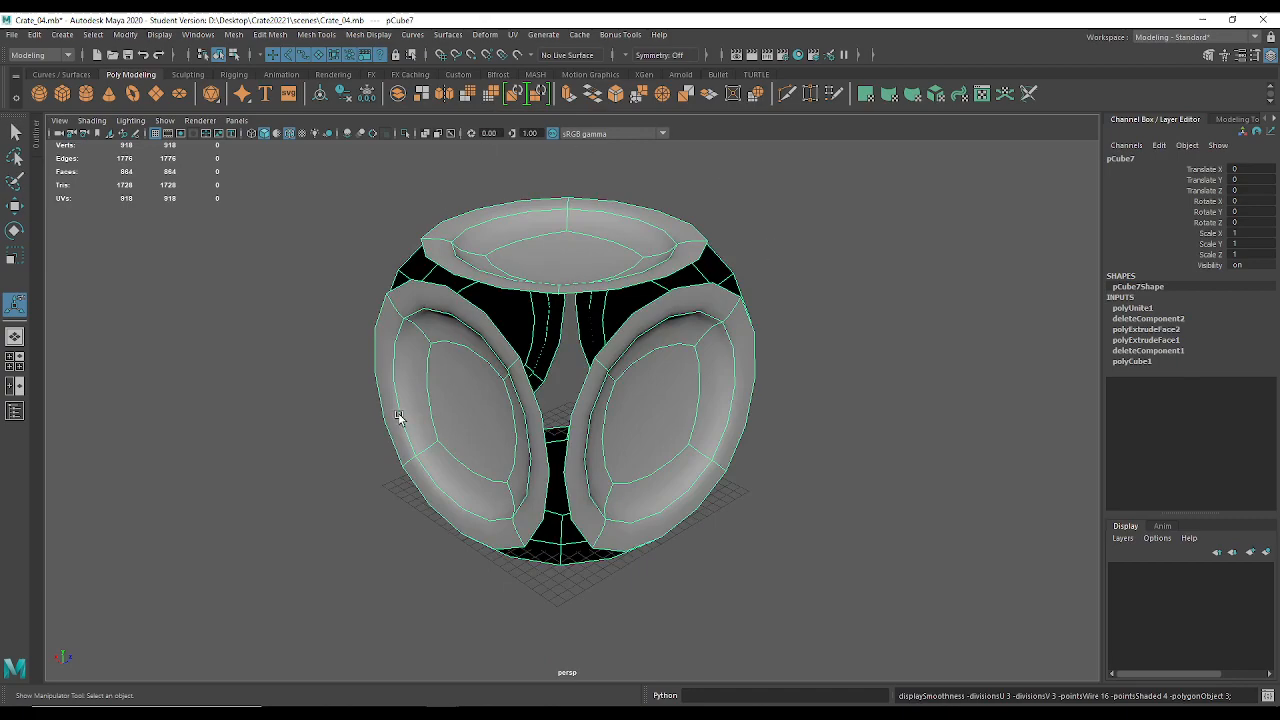
left_click_drag(397, 417, 766, 386, "alt")
left_click_drag(554, 320, 477, 360, "alt")
right_click_drag(477, 360, 540, 420, "alt")
left_click(883, 374)
left_click(731, 410)
left_click(886, 388)
left_click(730, 416)
left_click(937, 420)
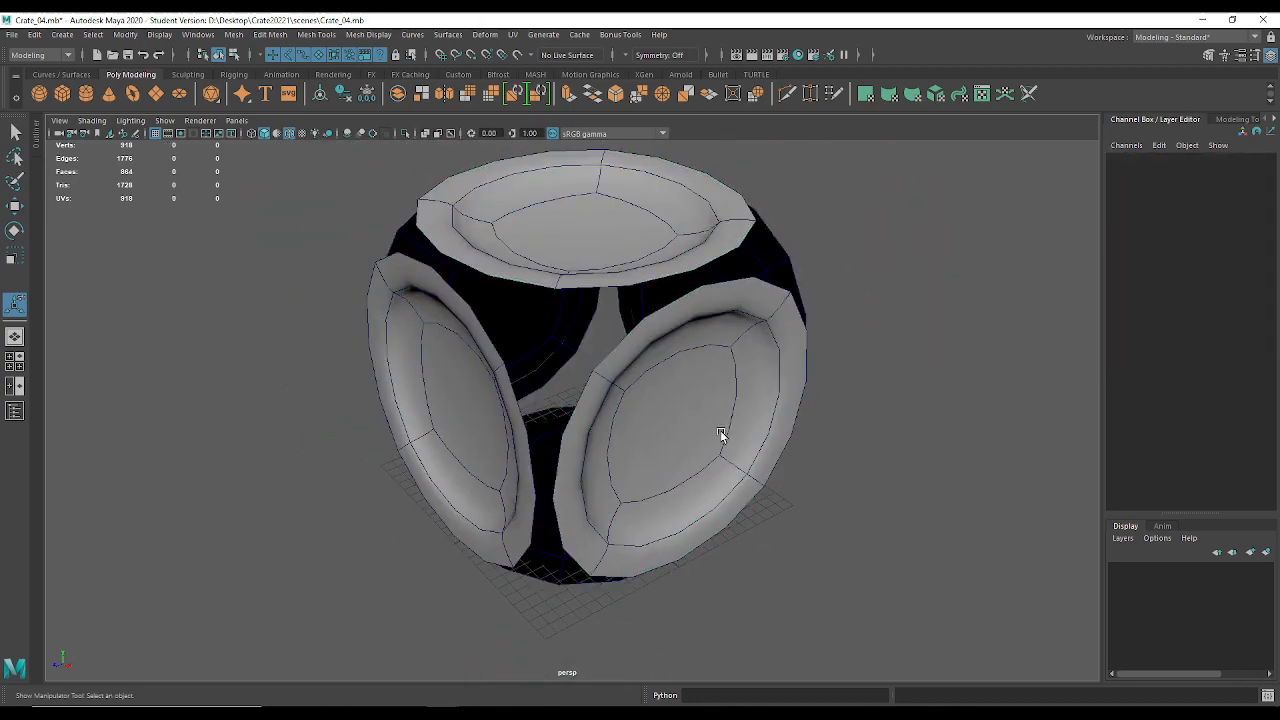
Select the combined crate mesh and merge the overlapping border vertices of its panels.
left_click(720, 435)
left_click_drag(596, 372, 683, 352, "alt")
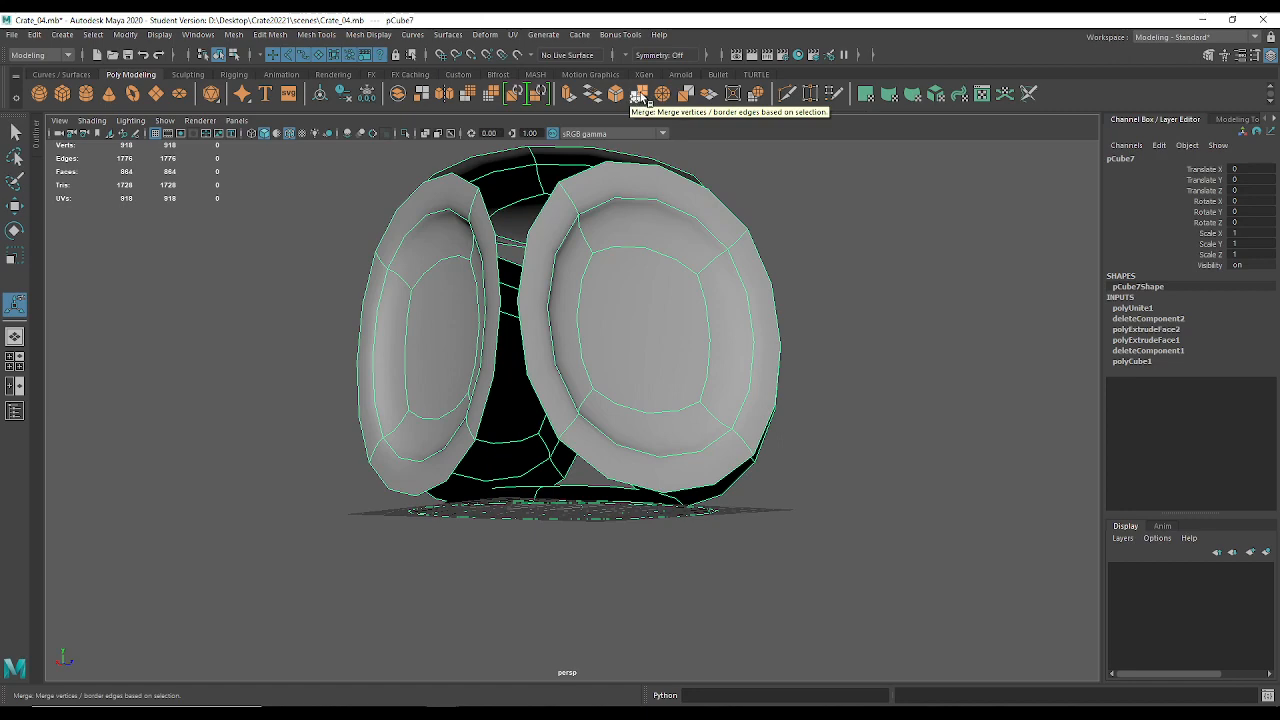
left_click_drag(595, 277, 614, 302, "alt")
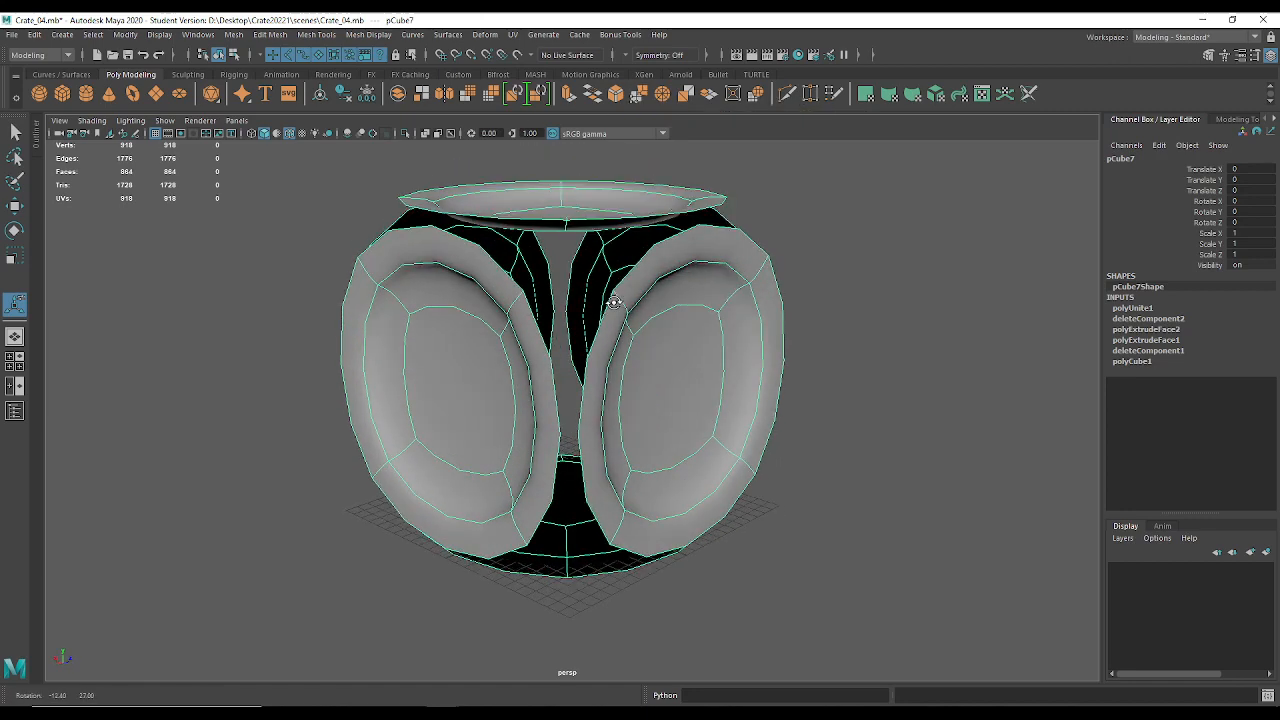
left_click(638, 94)
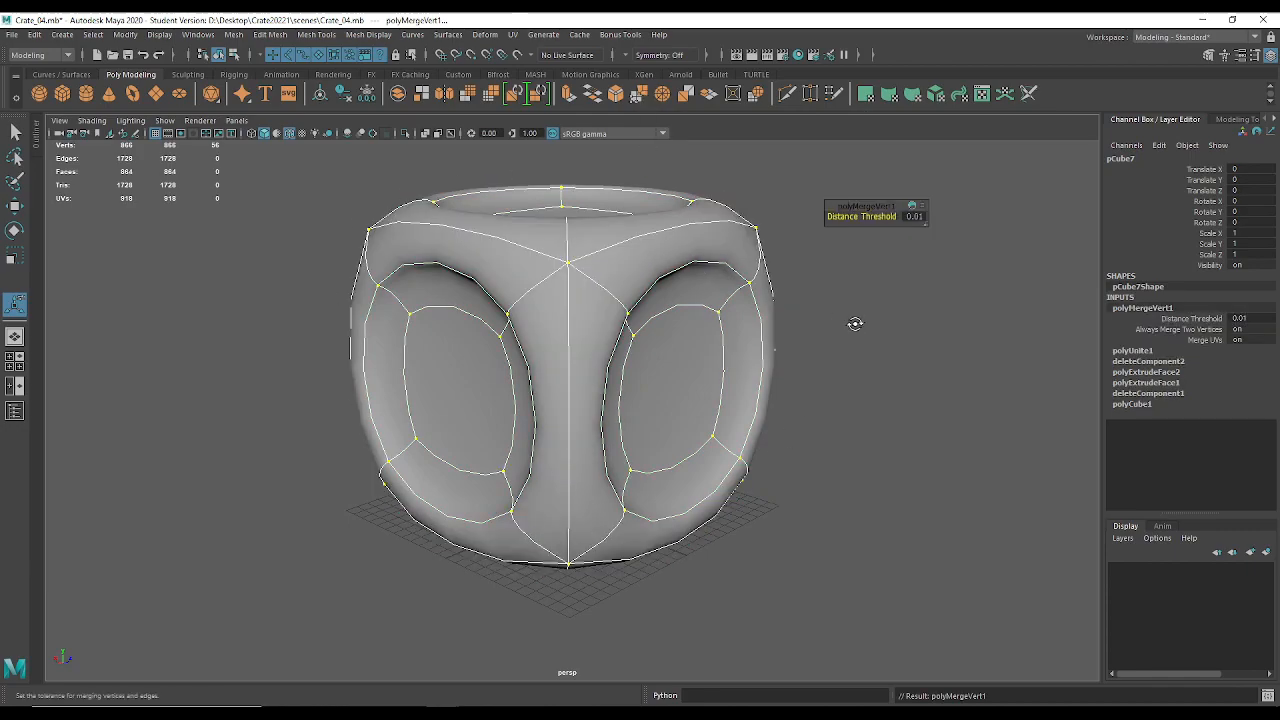
Turn off the crate's smooth preview and undo the vertex merge and the Combine, going back to the separate panels.
left_click_drag(851, 323, 474, 317, "alt")
key("1")
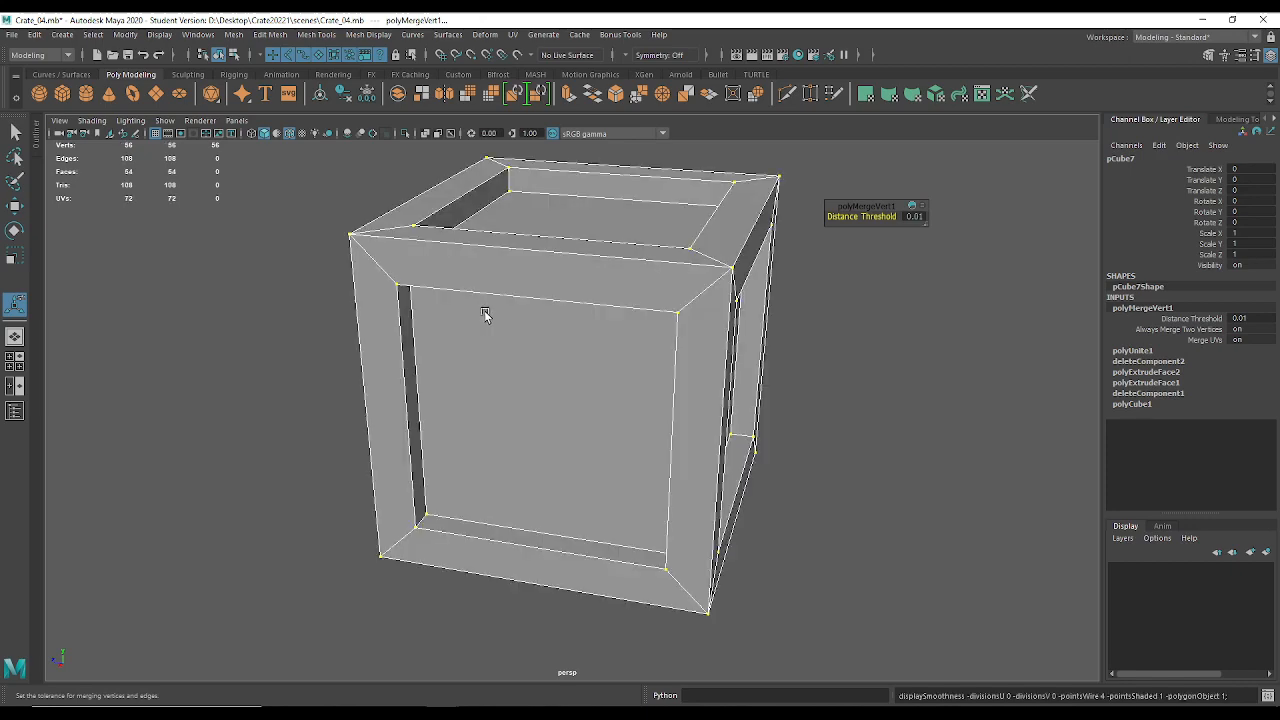
key("ctrl+z")
key("ctrl+z")
key("ctrl+z")
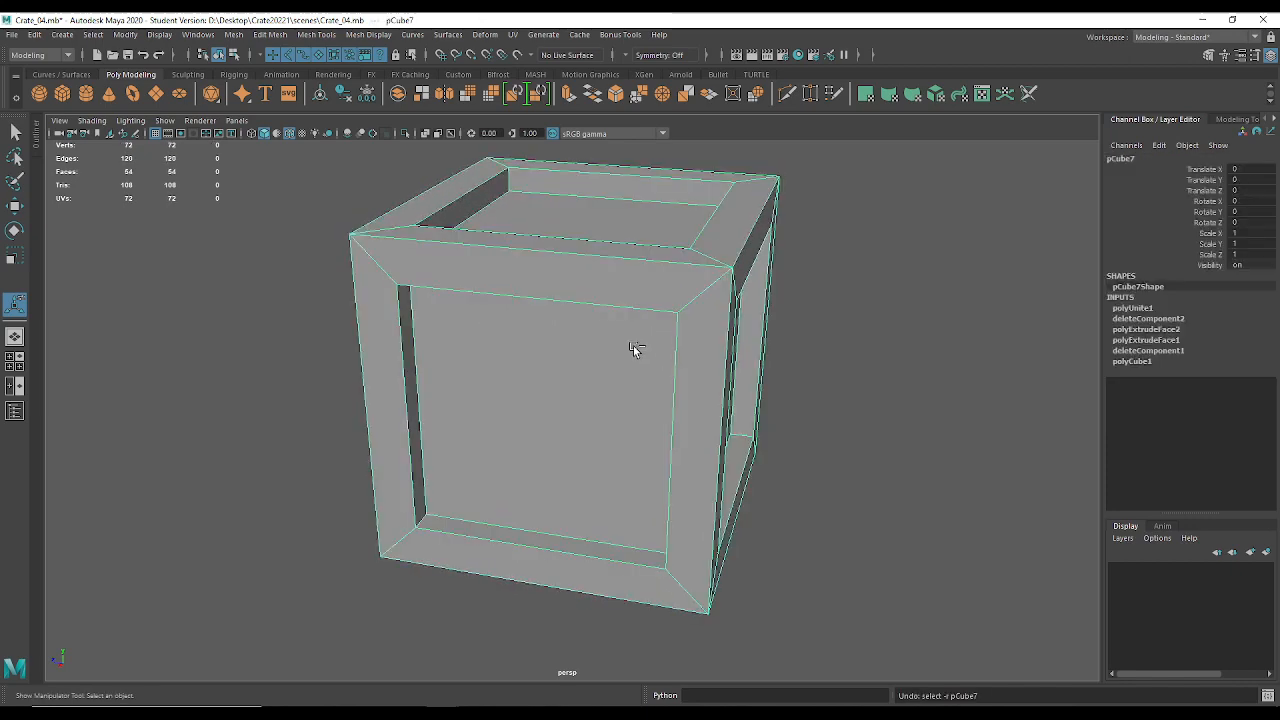
key("ctrl+z")
key("ctrl+z")
key("ctrl+z")
key("ctrl+z")
key("ctrl+z")
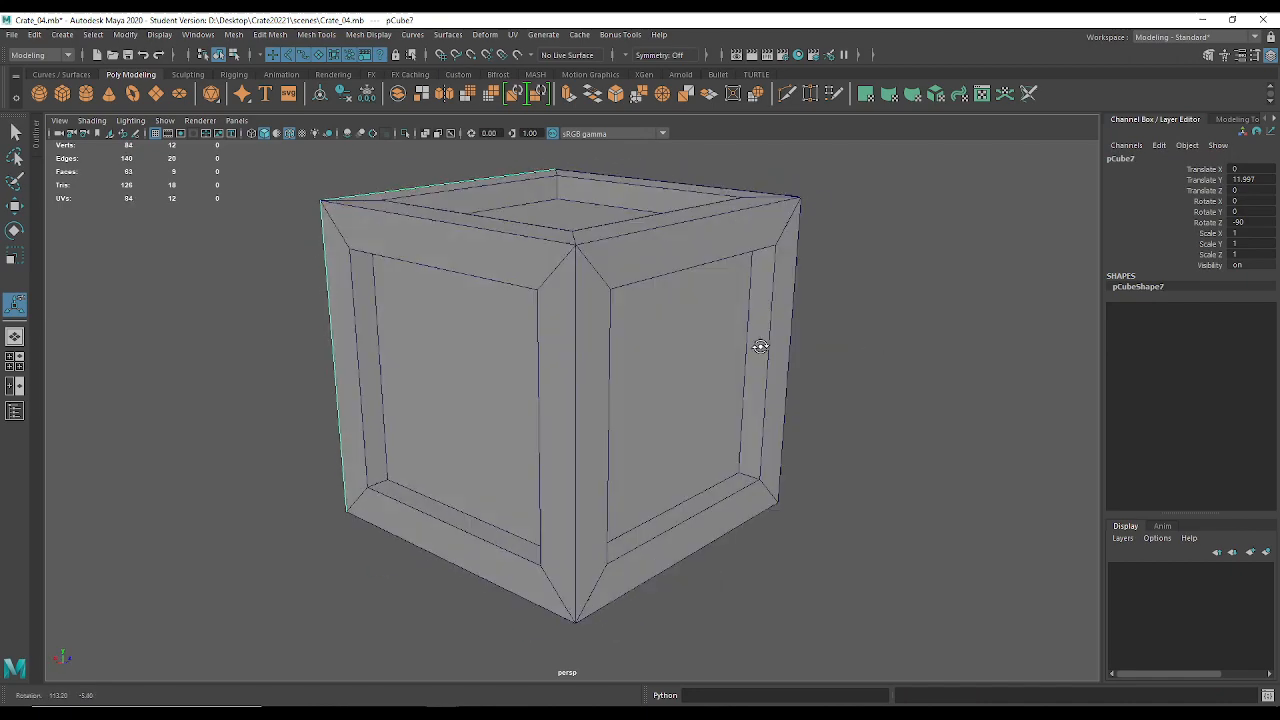
key("ctrl+z")
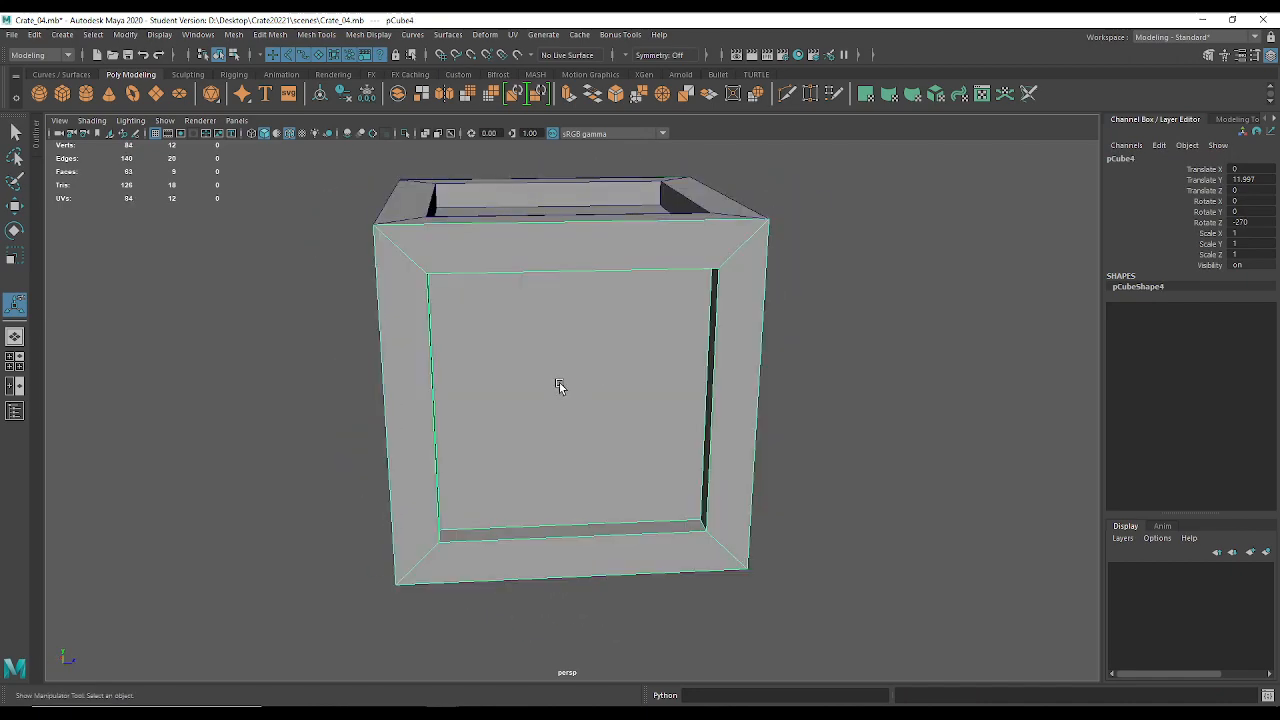
Combine all the separate crate panels, including the overlapping duplicates, into one mesh and merge its vertices.
left_click_drag(450, 386, 615, 387, "alt")
scroll(438, 291, "down", 3)
left_click_drag(358, 193, 900, 610)
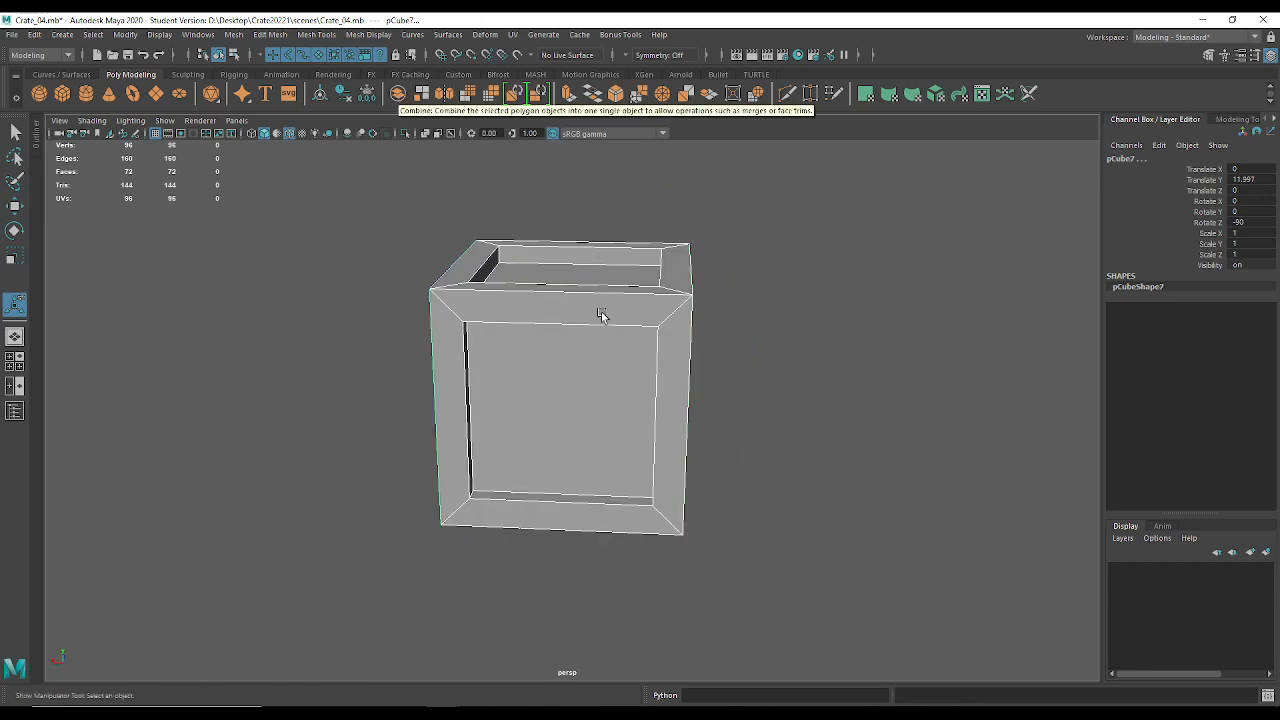
left_click_drag(420, 314, 485, 314, "alt")
left_click(396, 100)
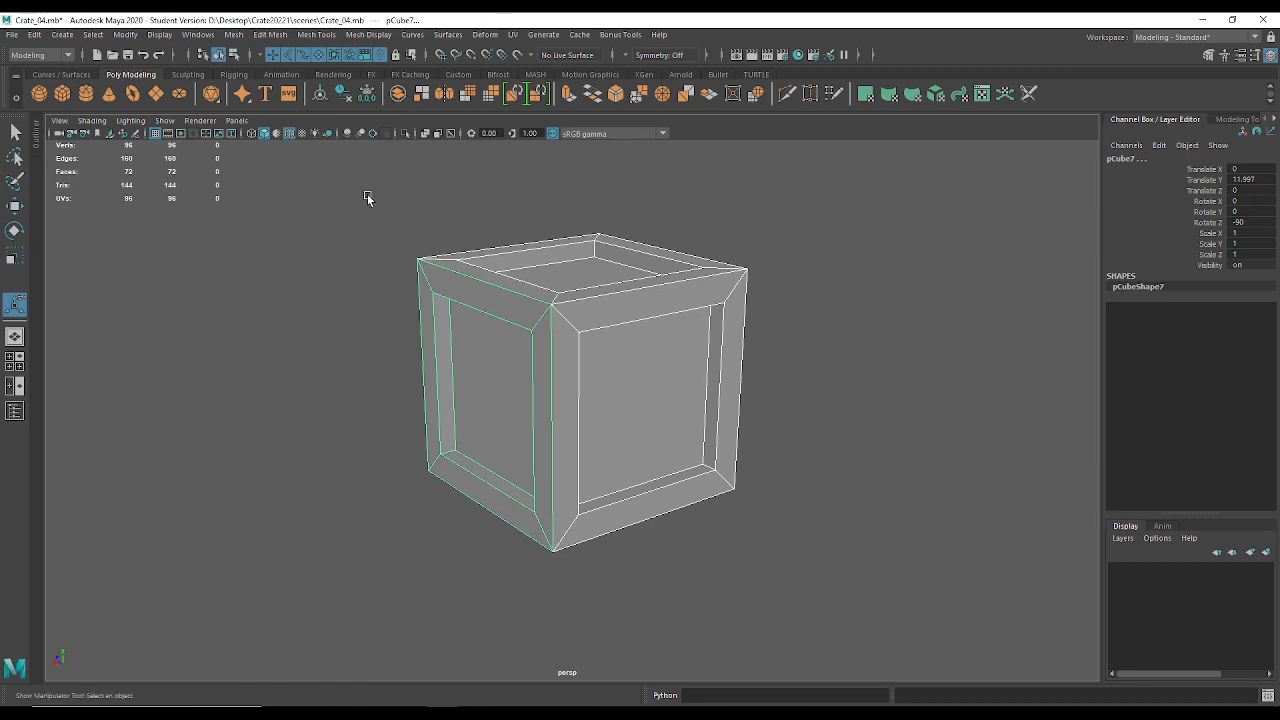
left_click(643, 100)
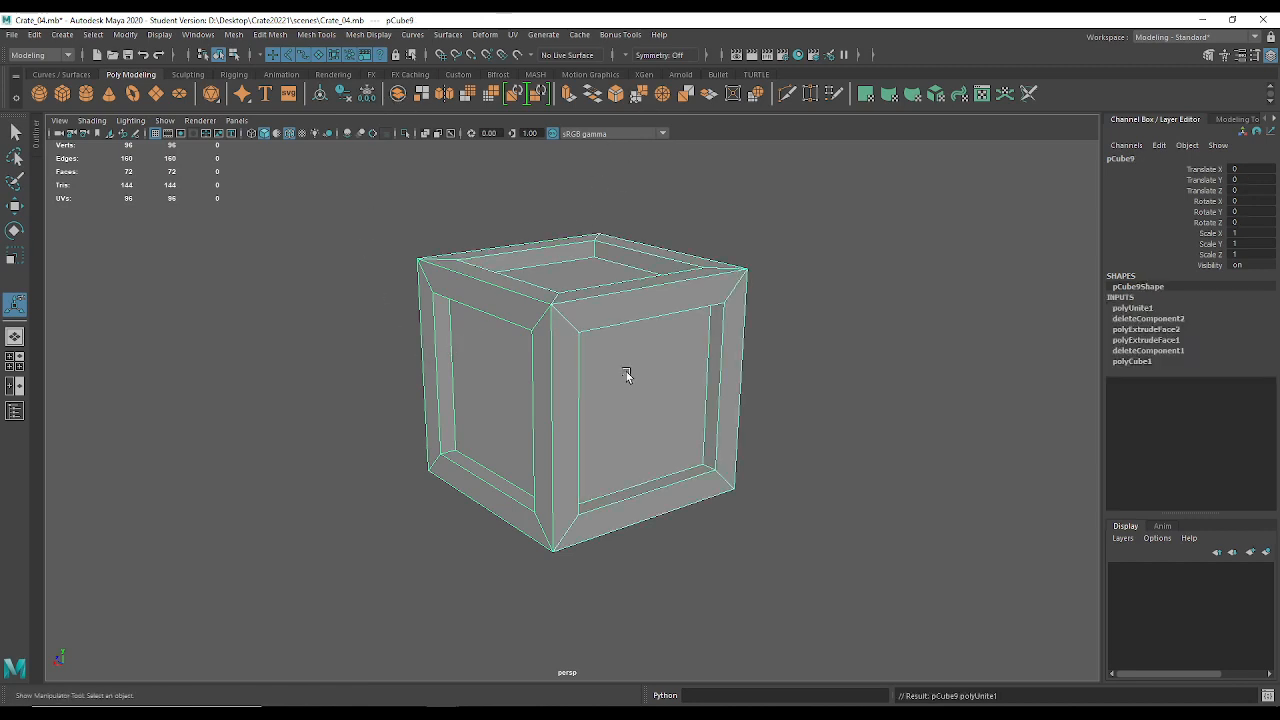
right_click_drag(543, 330, 609, 280)
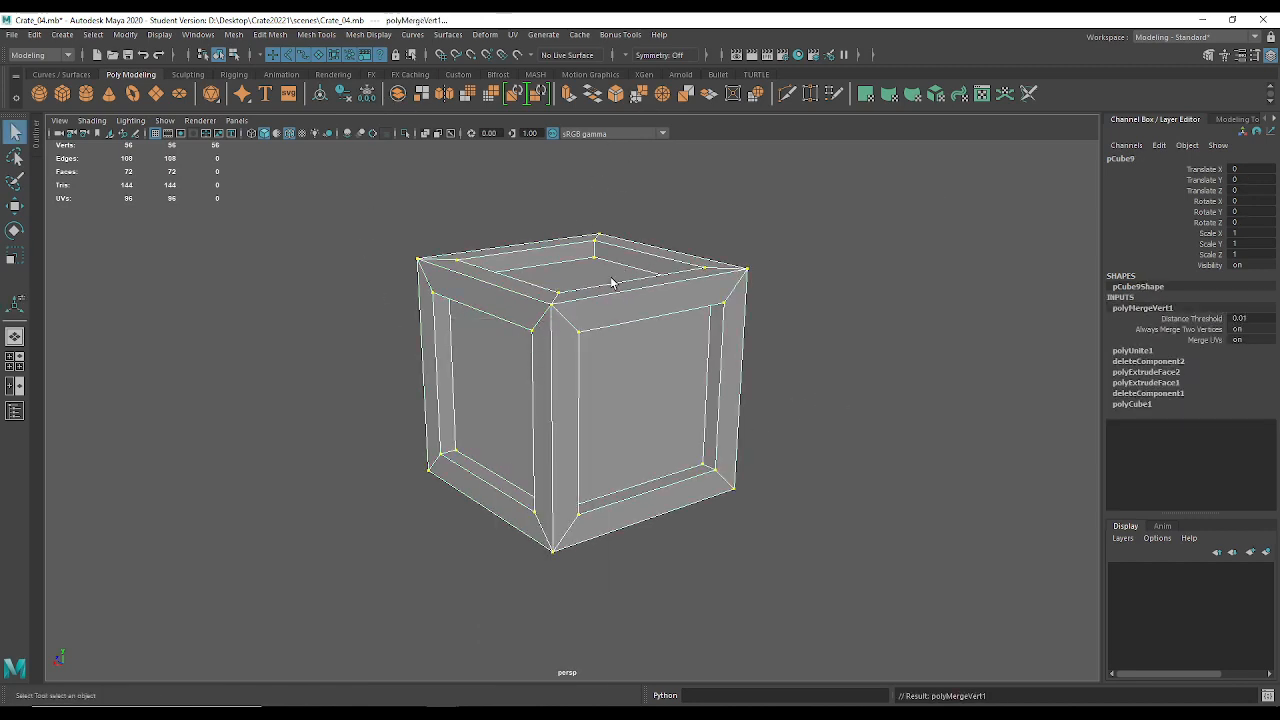
Turn on the smooth preview and examine all sides of the merged crate for differences in how the panels smooth.
key("3")
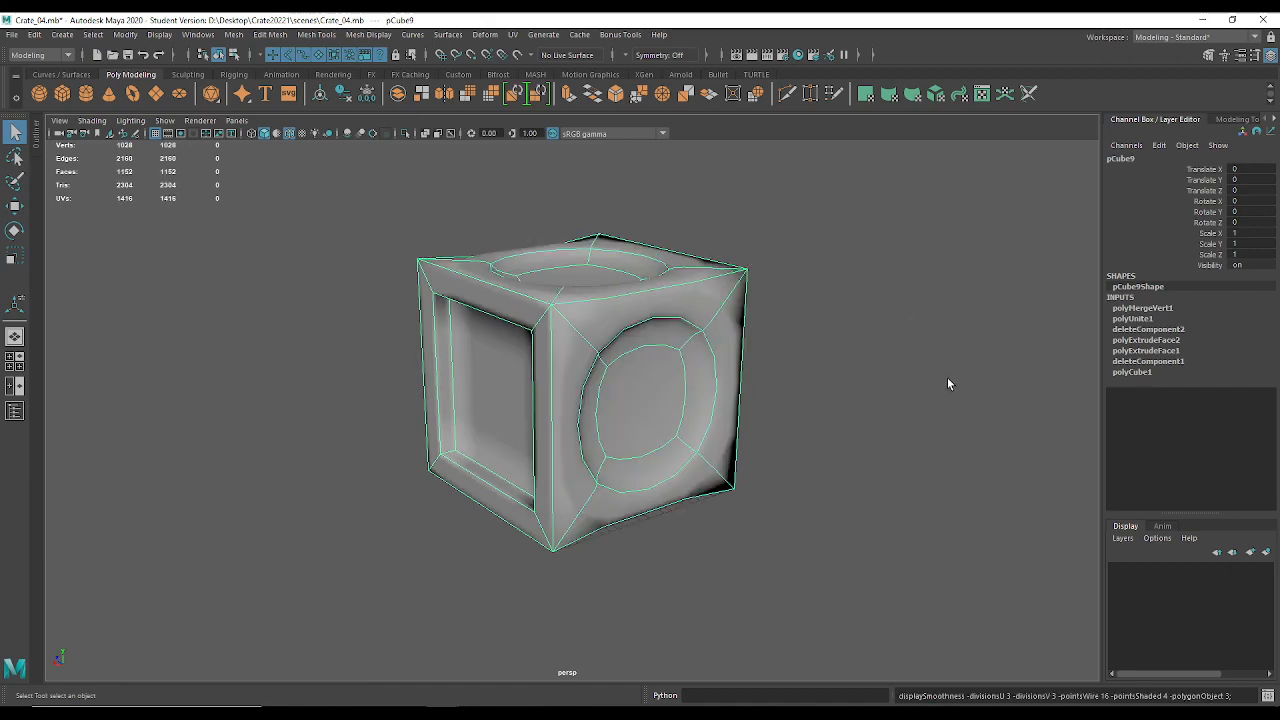
left_click_drag(767, 379, 444, 378, "alt")
right_click_drag(452, 369, 760, 346, "alt")
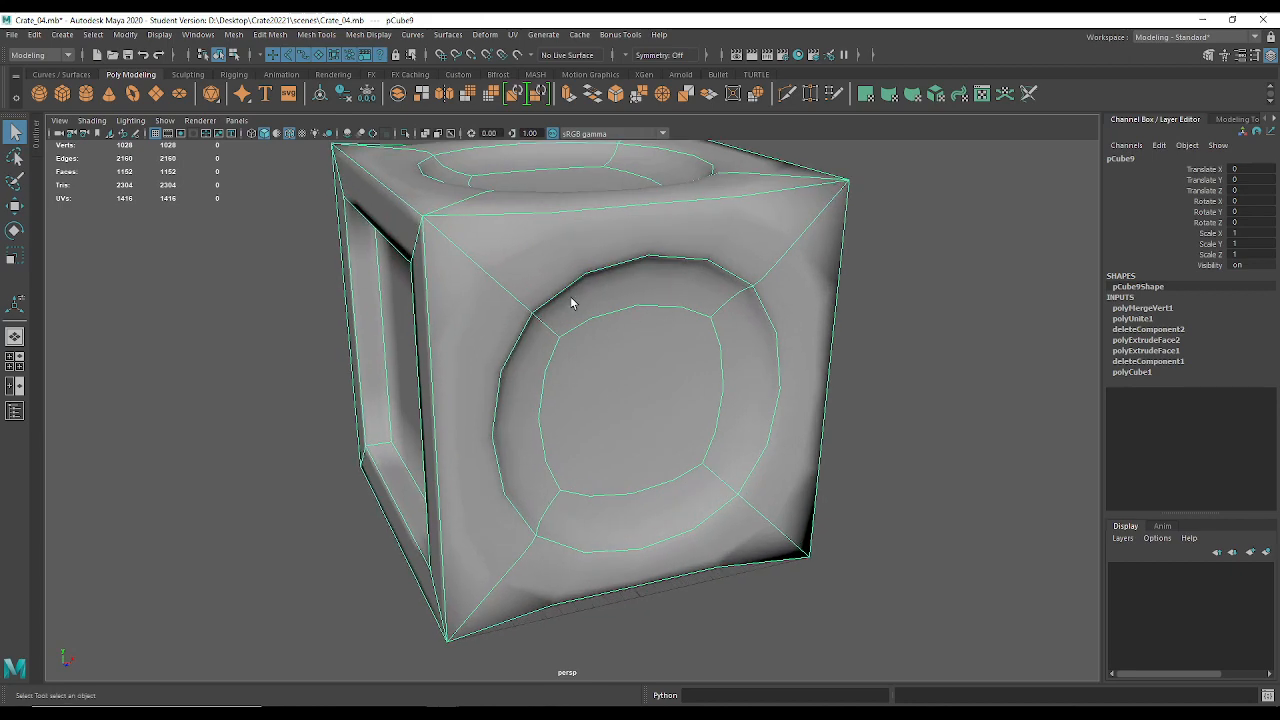
left_click_drag(571, 300, 522, 260, "alt")
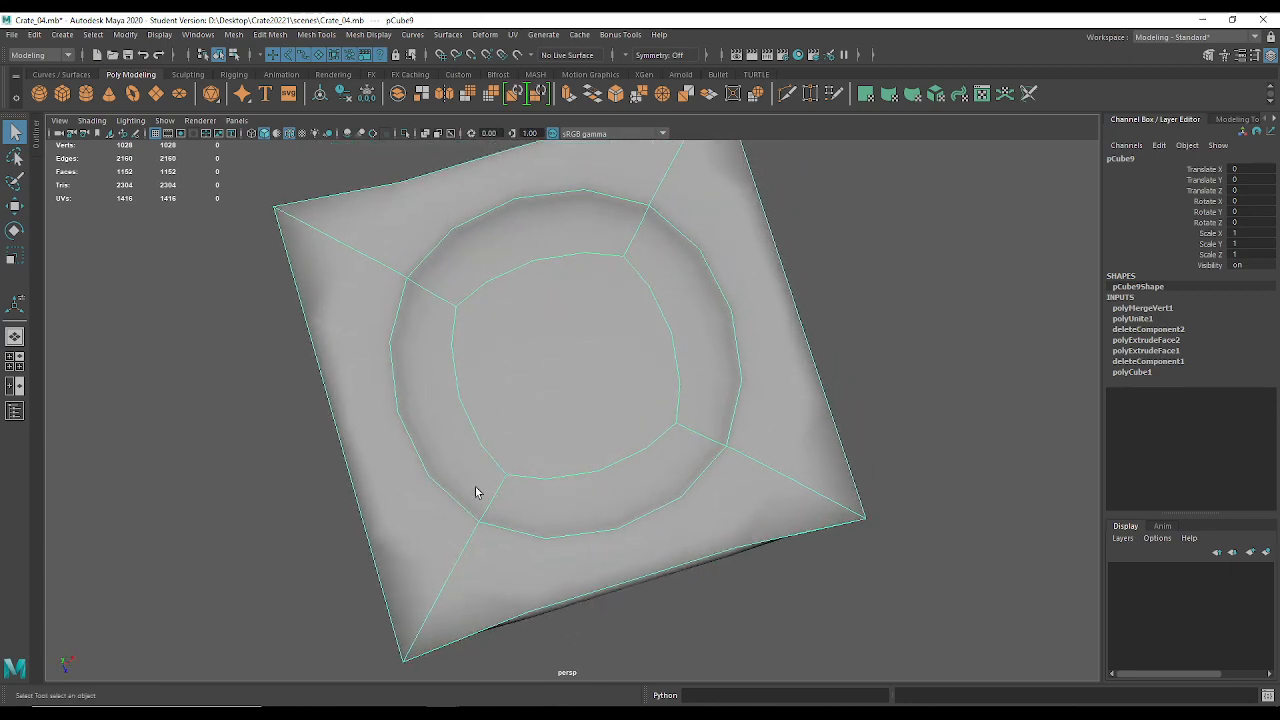
left_click_drag(475, 486, 400, 397, "alt")
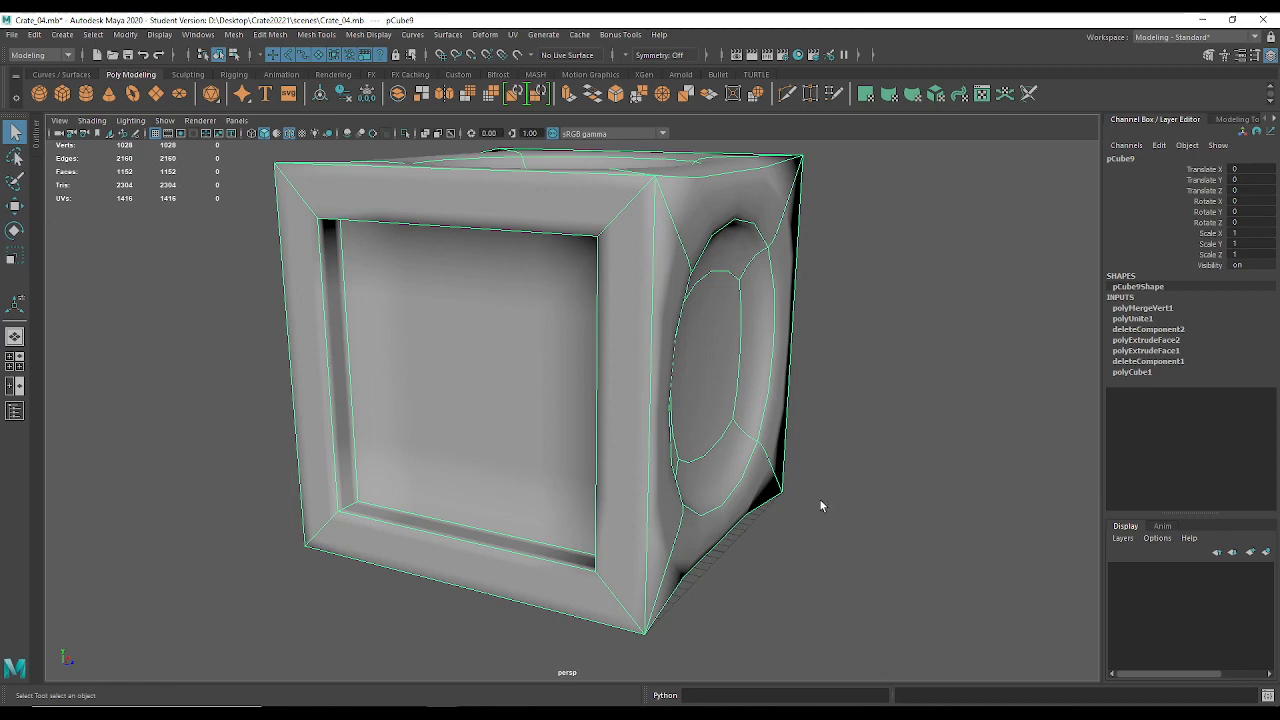
left_click_drag(820, 505, 486, 491, "alt")
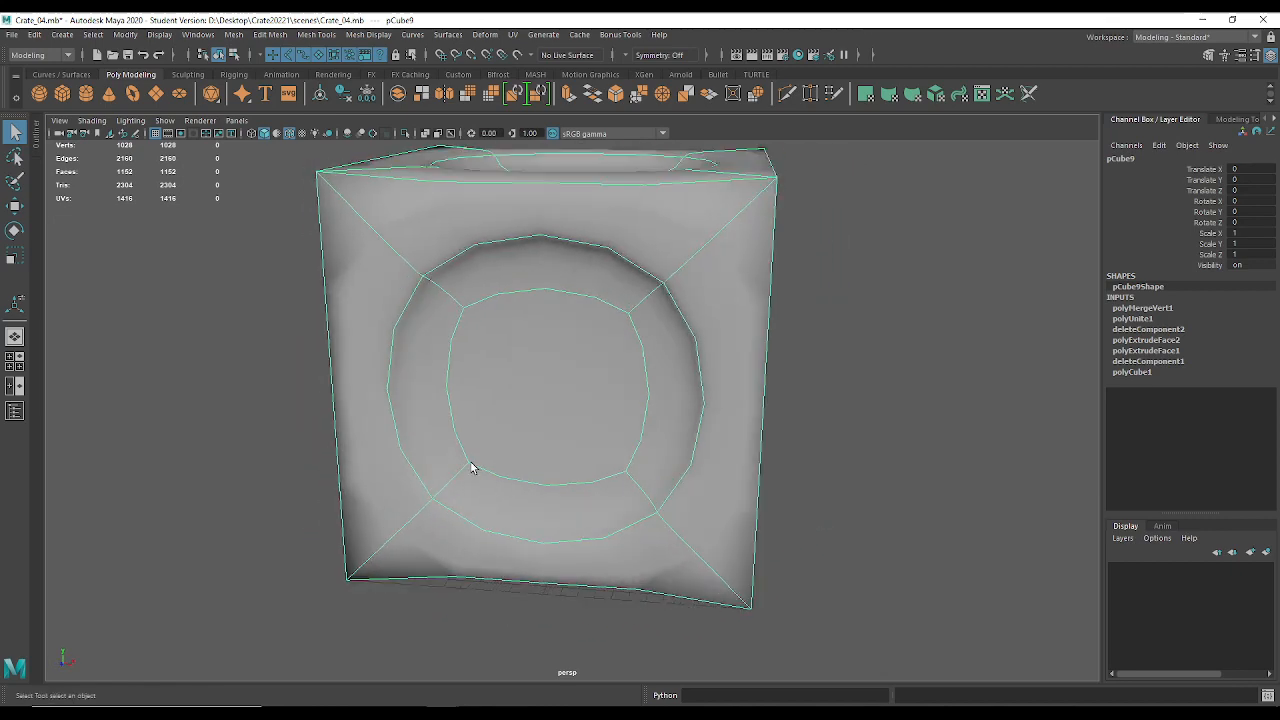
left_click_drag(472, 467, 497, 418, "alt")
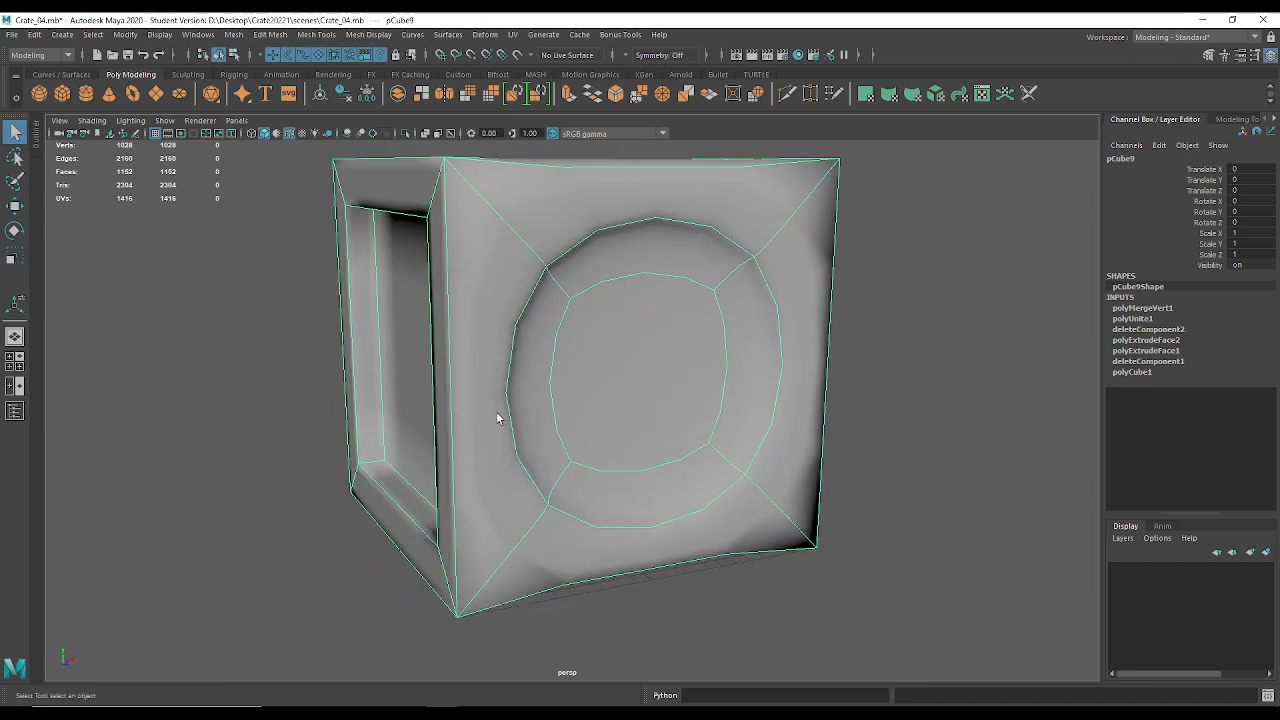
left_click_drag(489, 332, 688, 356, "alt")
right_click_drag(600, 320, 451, 304, "alt")
left_click_drag(491, 294, 668, 422, "alt")
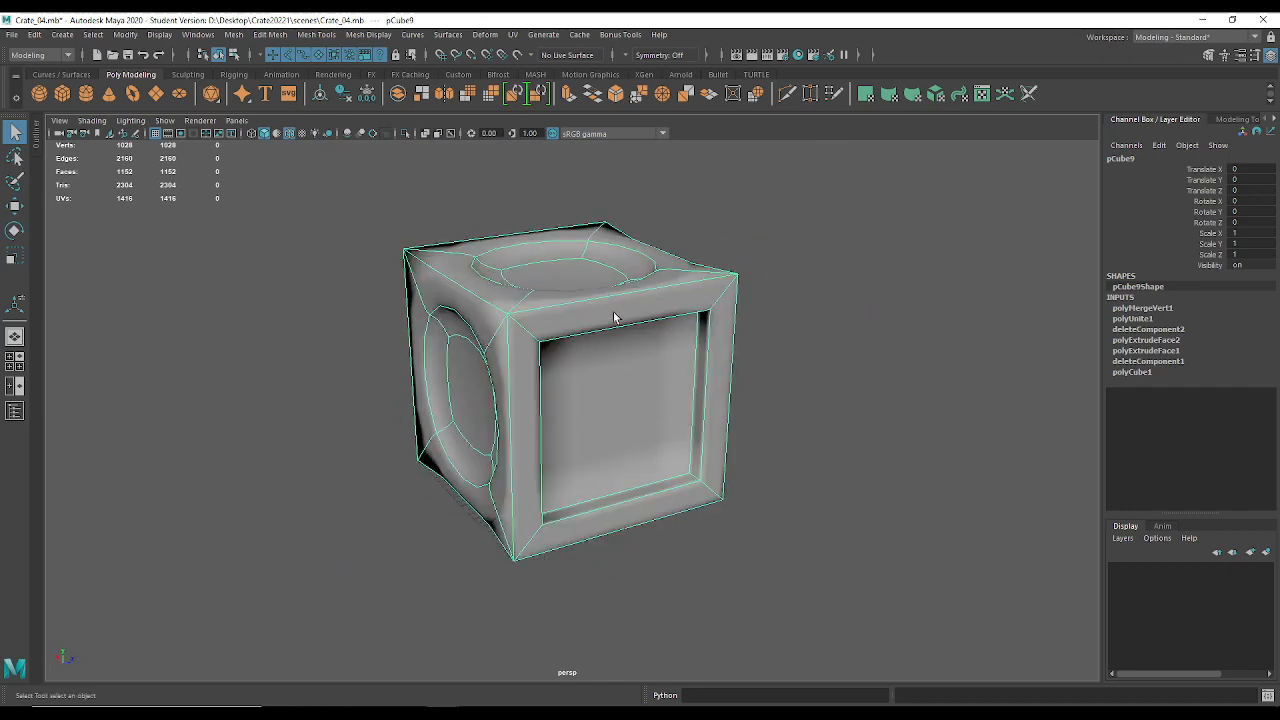
left_click_drag(472, 418, 522, 472, "alt")
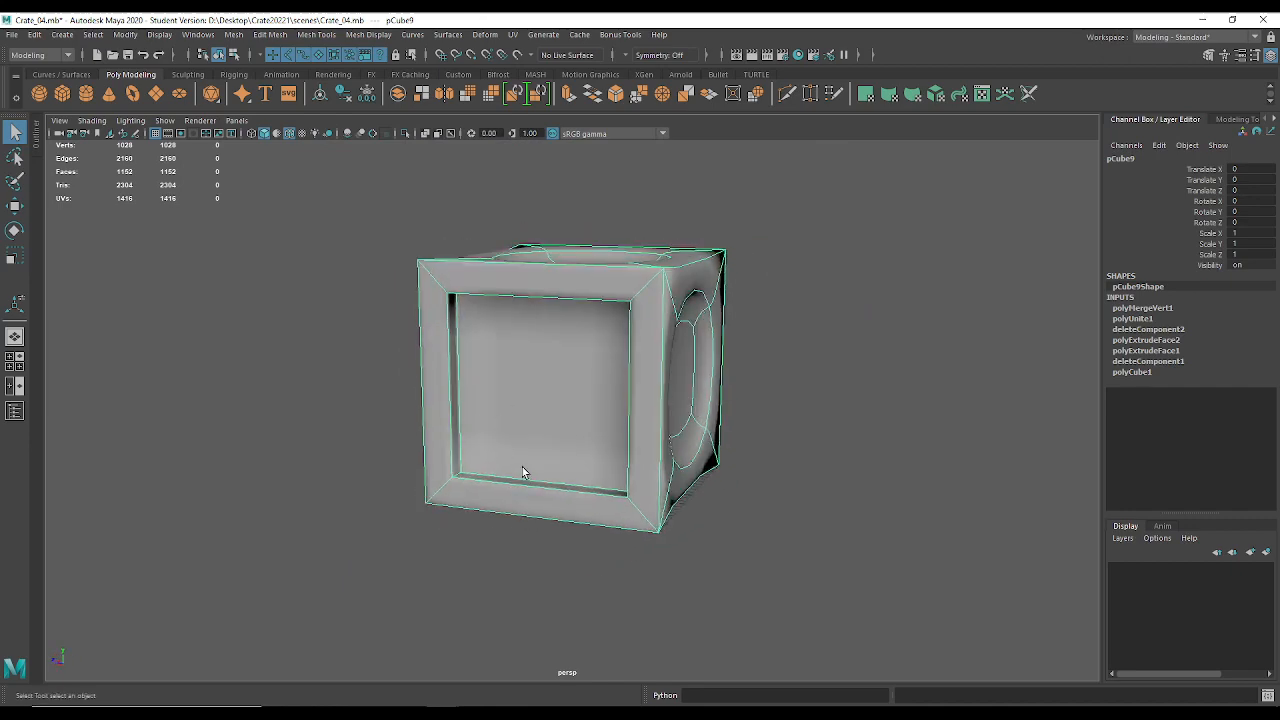
right_click_drag(616, 459, 751, 583, "alt")
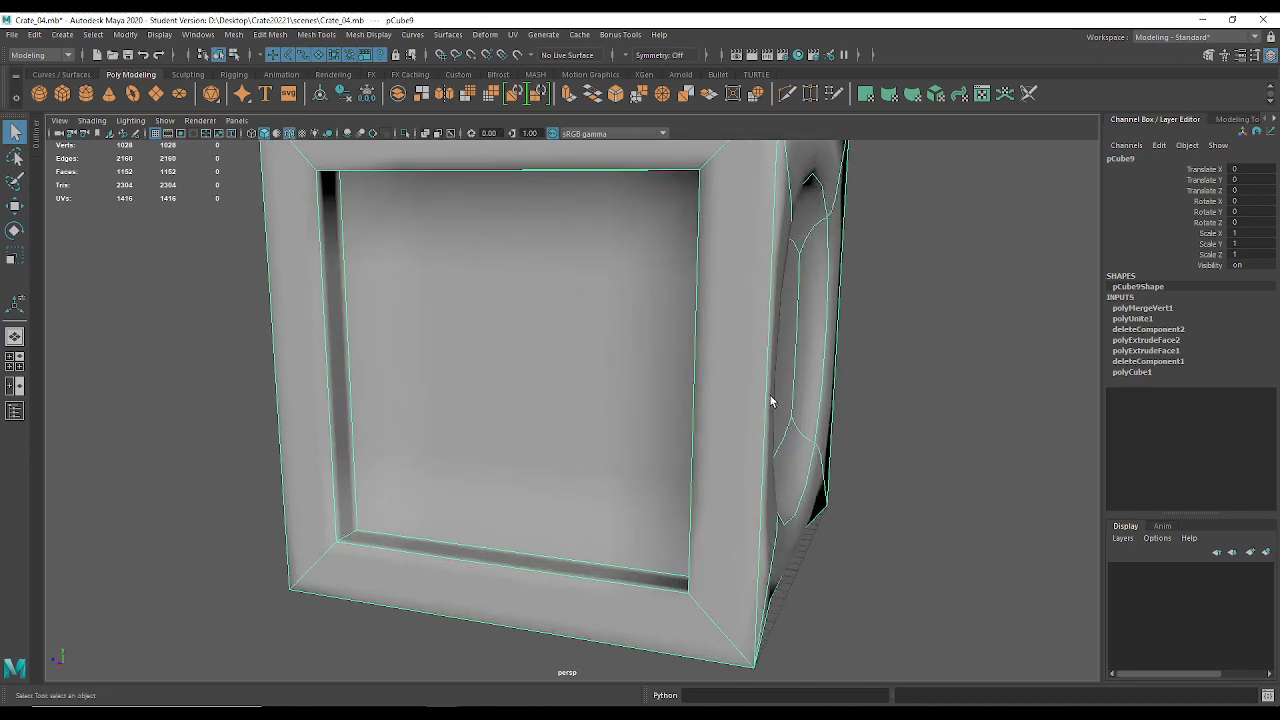
left_click_drag(771, 402, 589, 291, "alt")
left_click_drag(626, 472, 536, 472, "alt")
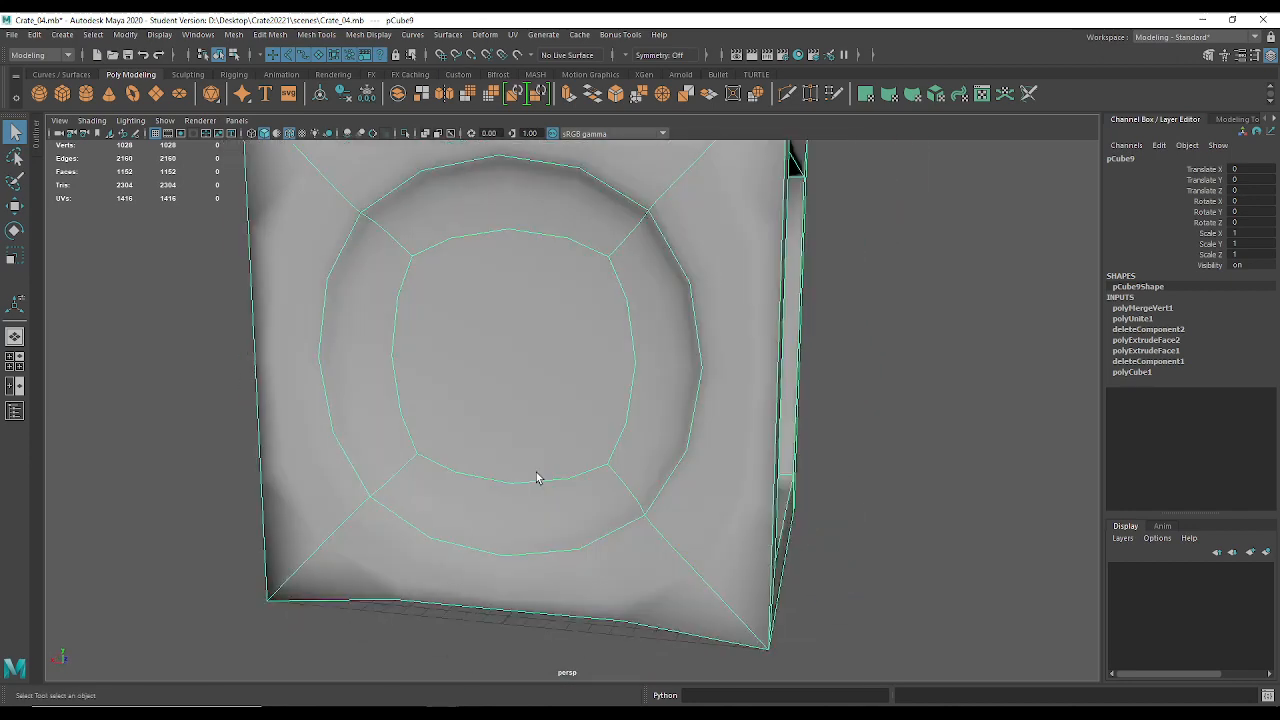
Compare the merged crate's panels with the smooth preview switched off and on.
key("1")
key("3")
key("1")
right_click_drag(640, 472, 510, 400, "alt")
left_click(734, 386)
left_click_drag(734, 386, 551, 285, "alt")
key("3")
key("1")
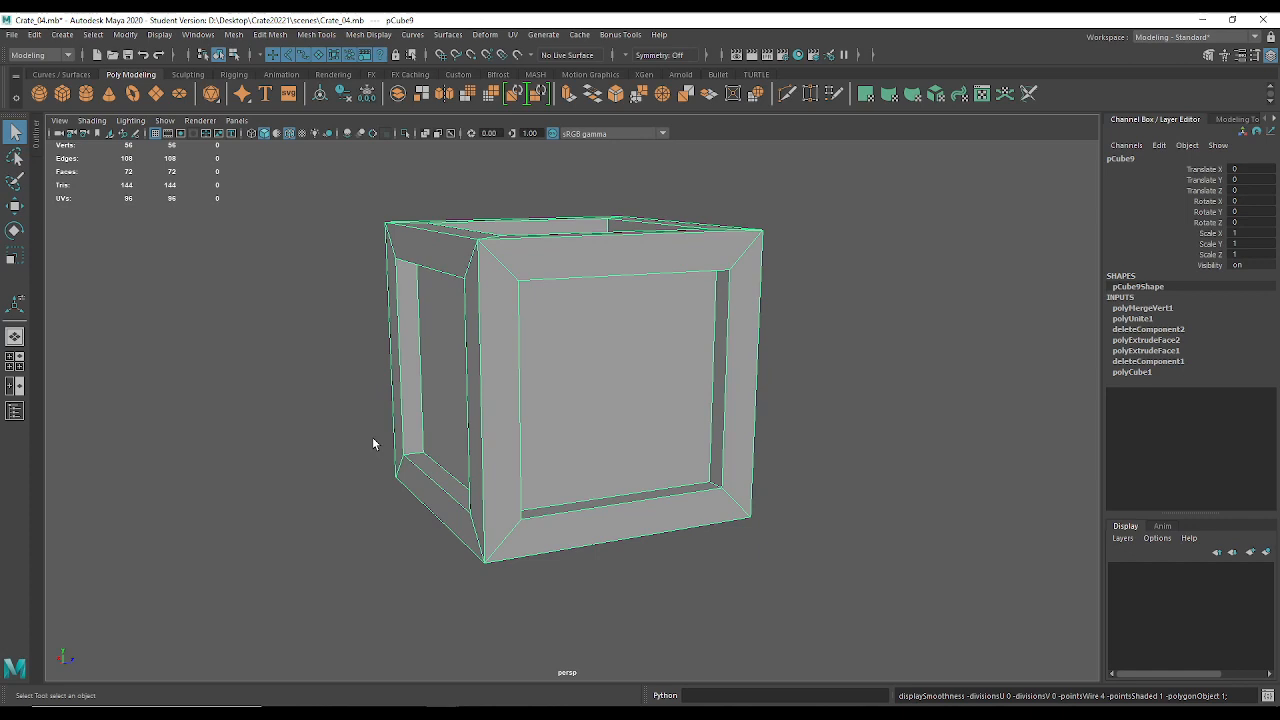
Examine the edges between the square-framed and rounded sides in smooth preview, and return to the unsmoothed display.
left_click_drag(391, 443, 486, 503, "alt")
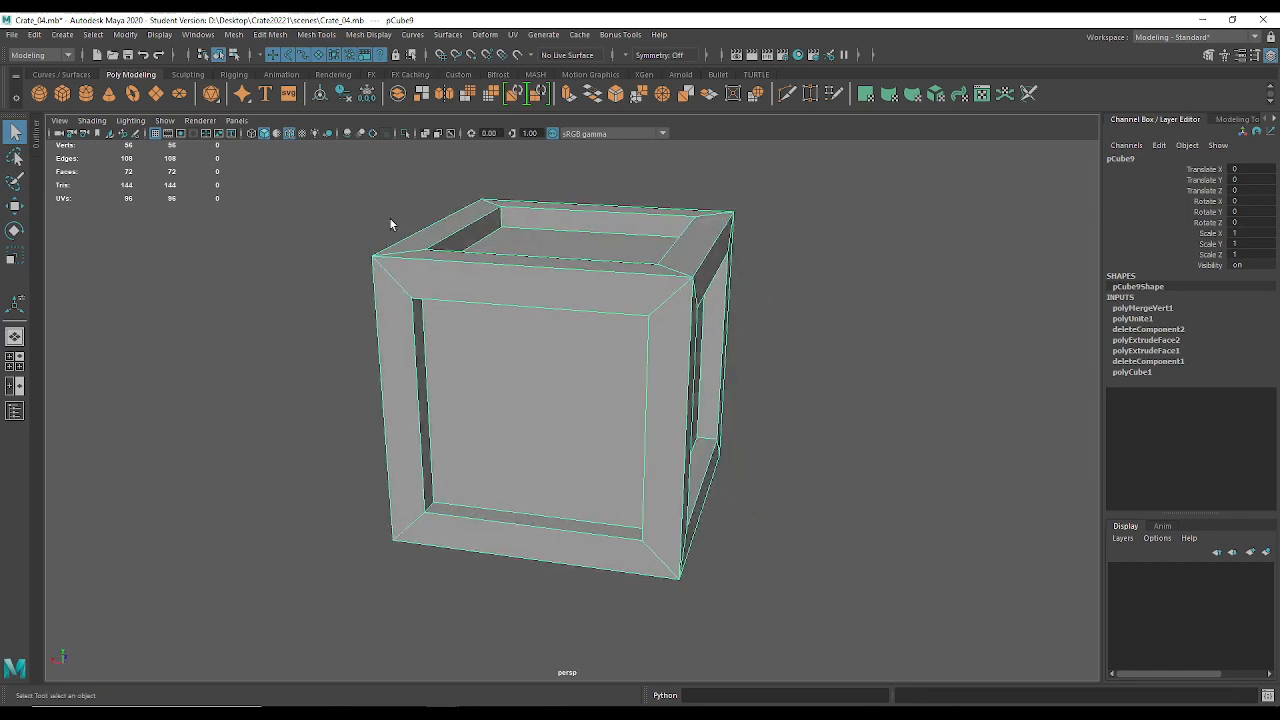
key("3")
left_click_drag(489, 277, 646, 371, "alt")
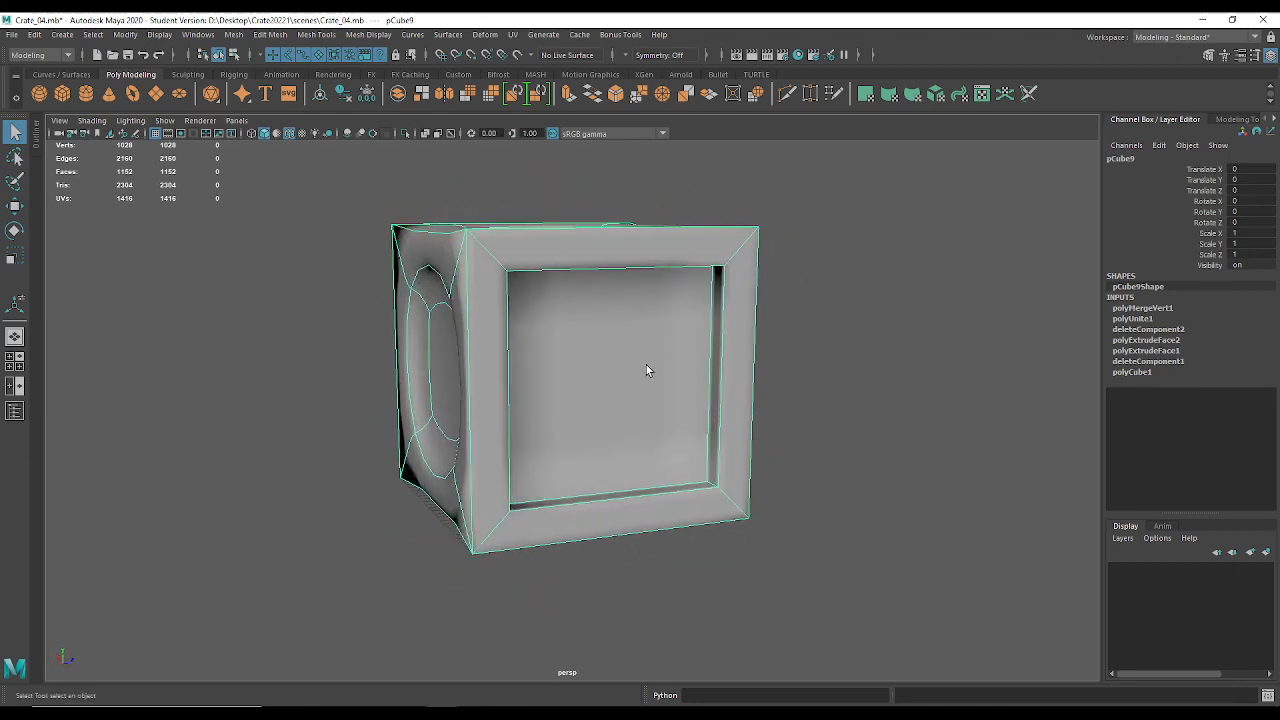
left_click_drag(529, 514, 651, 419, "alt")
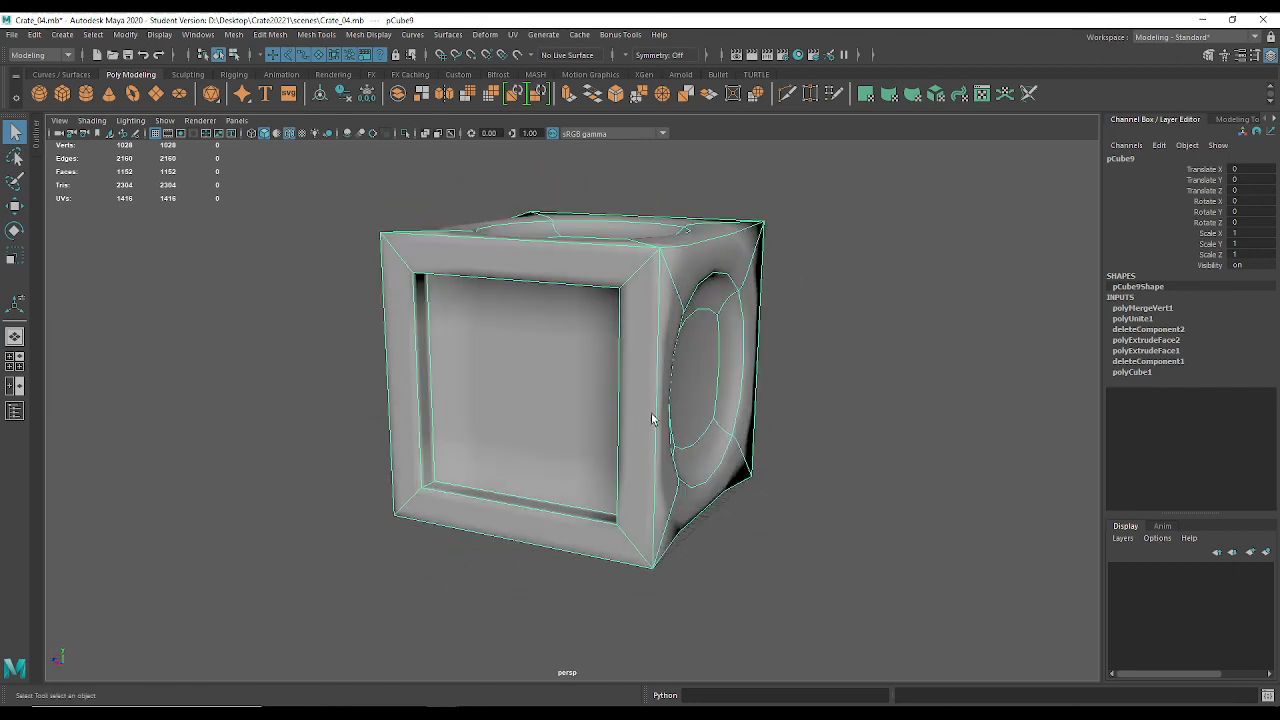
right_click_drag(414, 301, 389, 578, "alt")
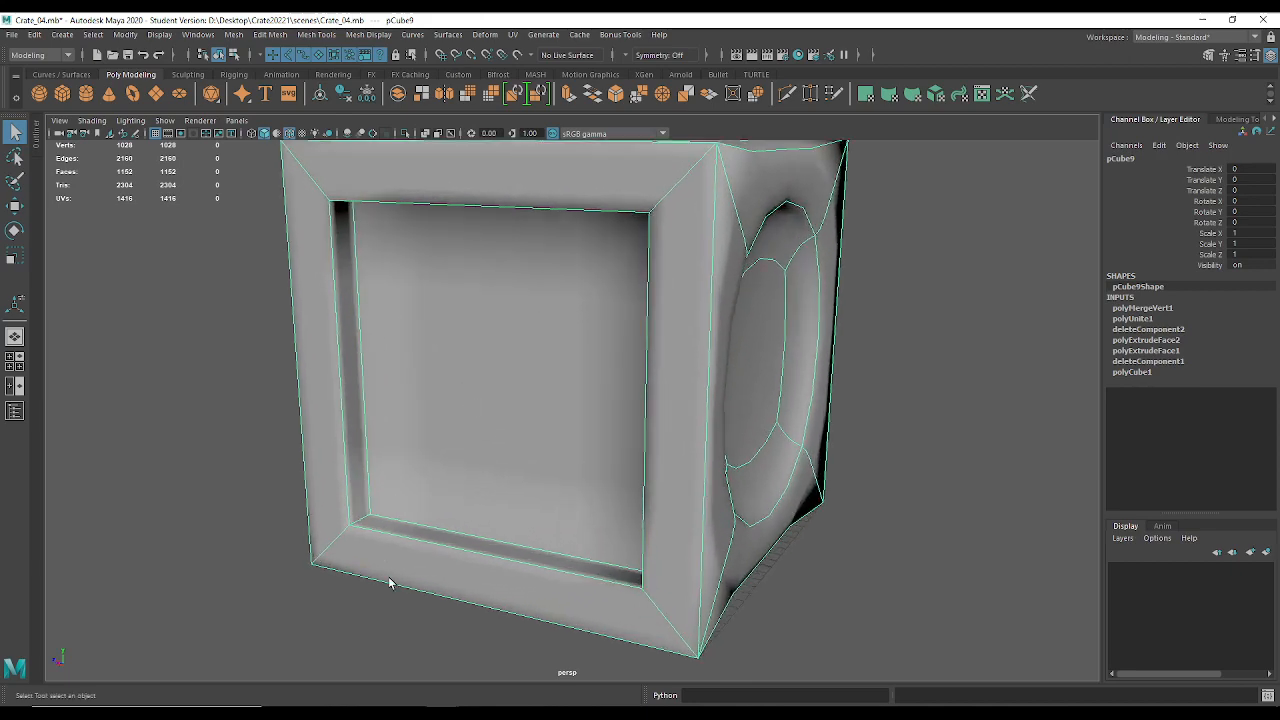
left_click_drag(659, 219, 646, 466, "alt")
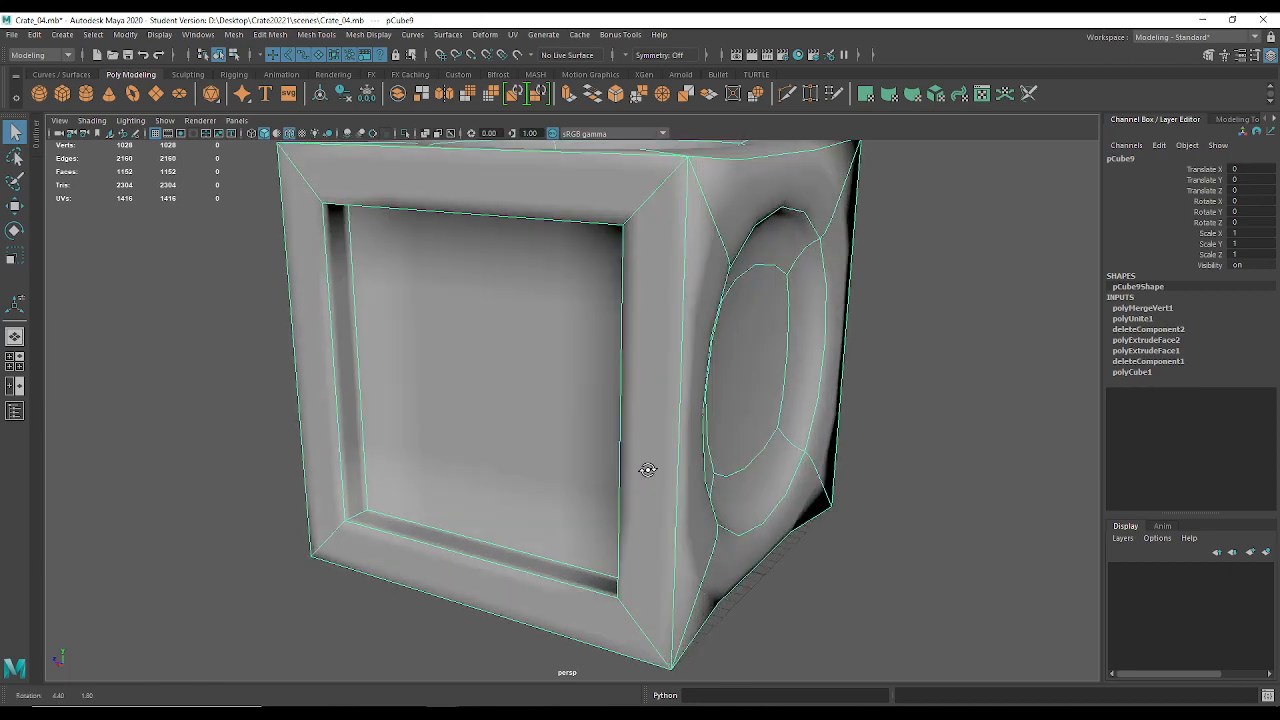
right_click_drag(646, 466, 509, 409, "alt")
key("1")
Undo the smooth preview changes, the vertex merge and the Combine to return to separate crate panels.
key("ctrl+z")
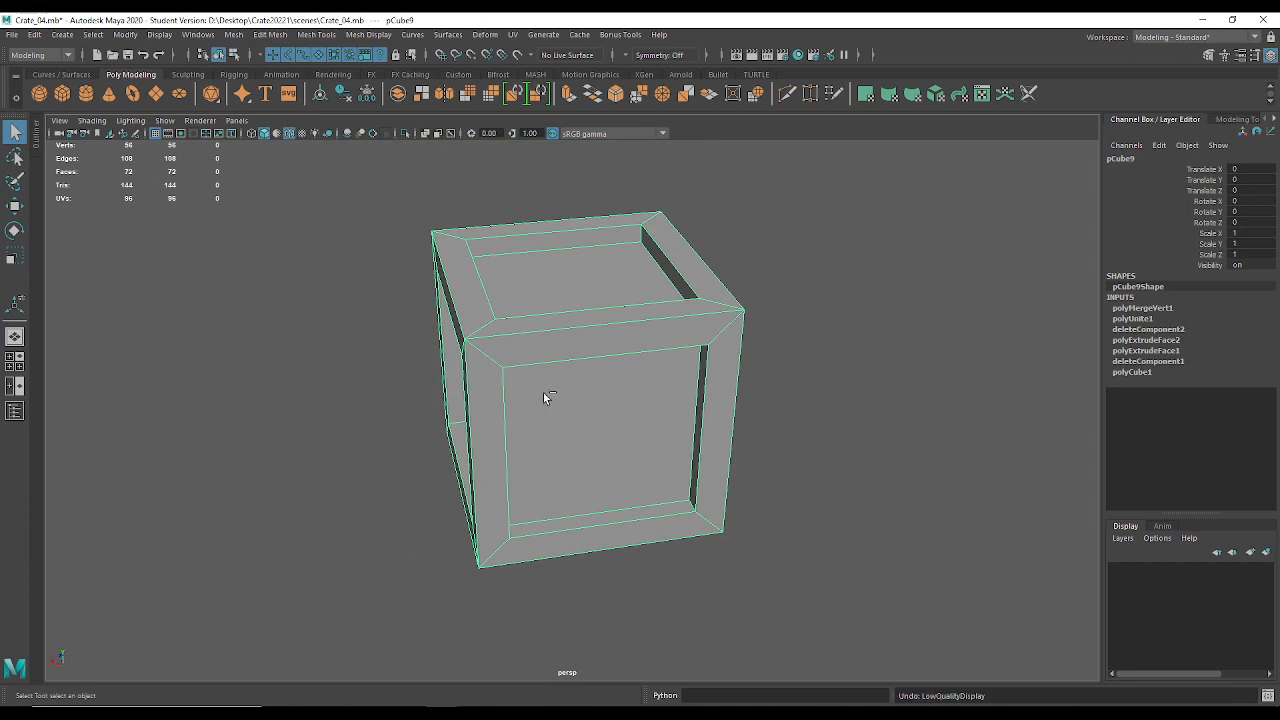
key("ctrl+z")
key("ctrl+z")
key("ctrl+z")
key("ctrl+z")
key("ctrl+z")
key("ctrl+z")
key("ctrl+z")
key("ctrl+z")
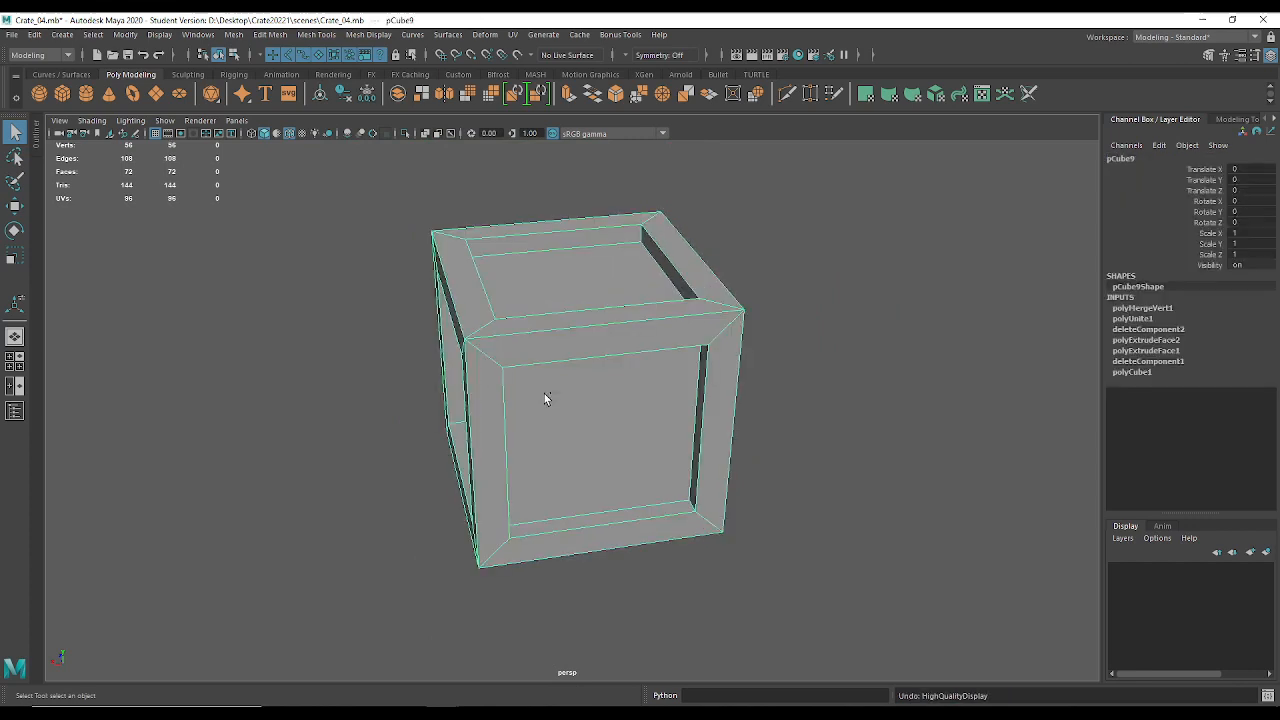
key("ctrl+z")
key("ctrl+z")
key("ctrl+z")
key("ctrl+z")
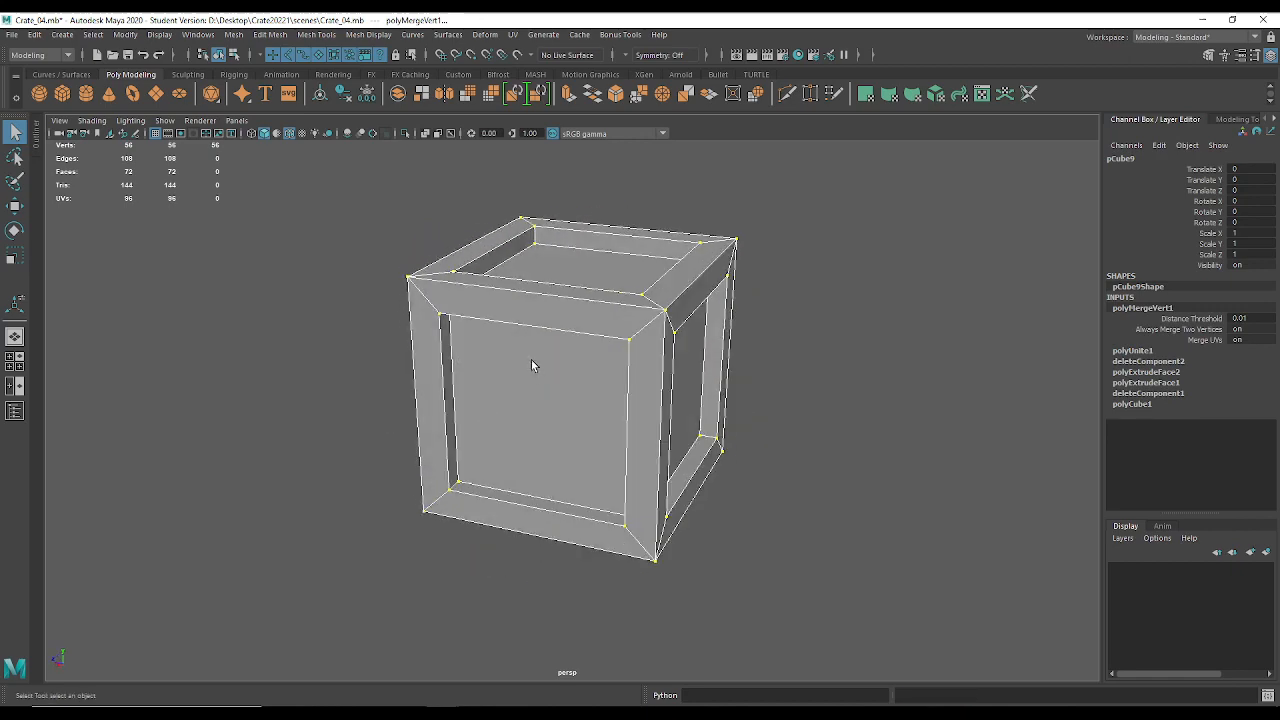
key("ctrl+z")
Return to object selection and delete the duplicate panel pCube7 that overlaps one side of the crate.
right_click_drag(527, 334, 633, 238)
left_click(567, 420)
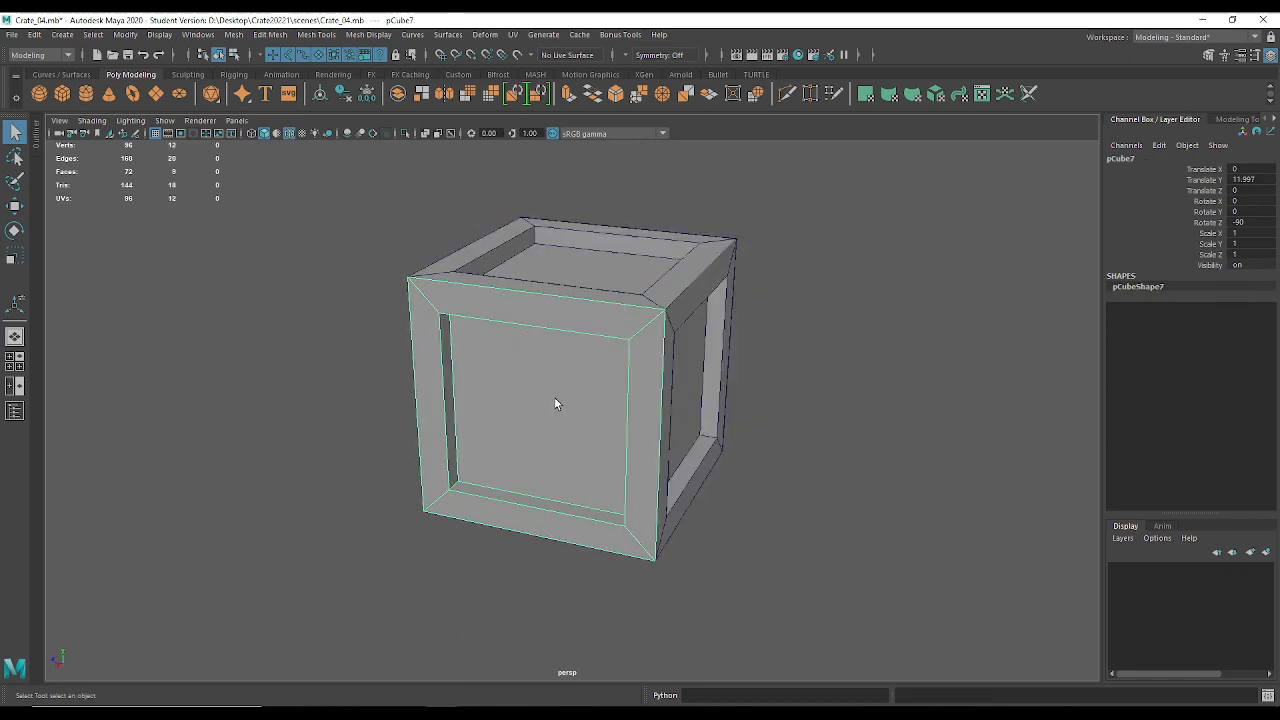
key("ctrl+z")
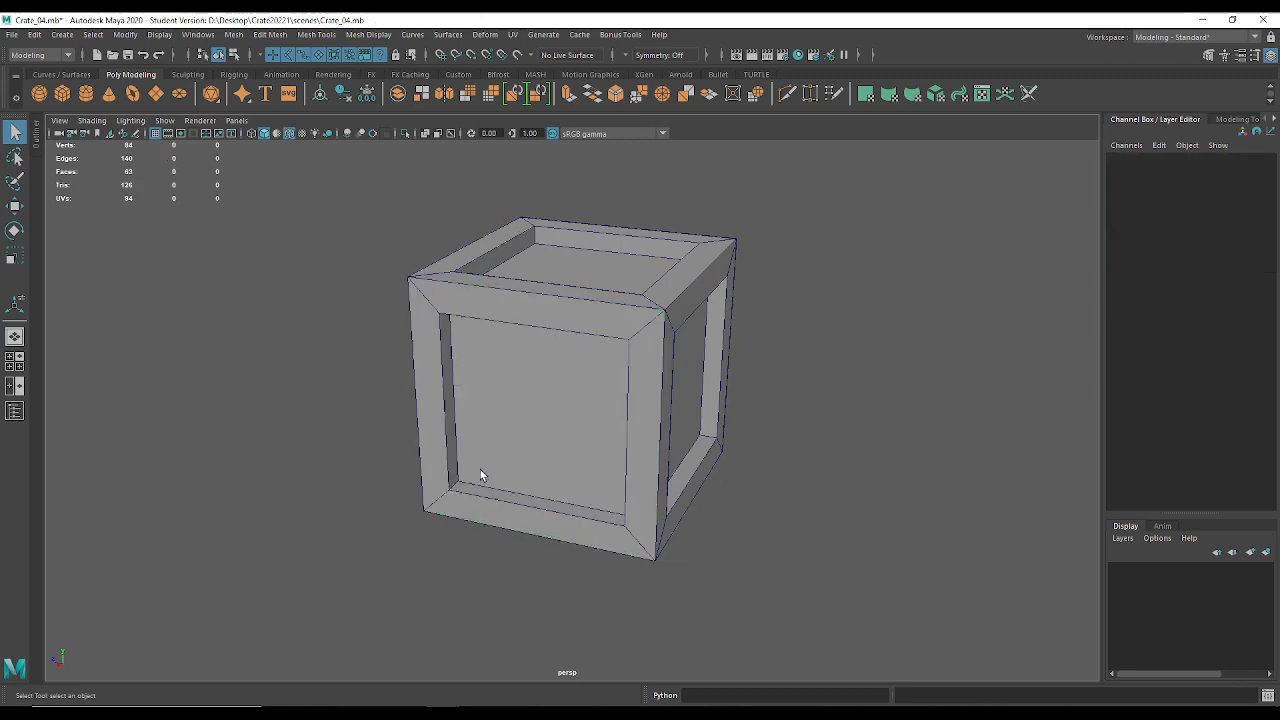
Delete the remaining panel pCube2 on the same side to check for further duplicates, and undo the deletion.
left_click(481, 408)
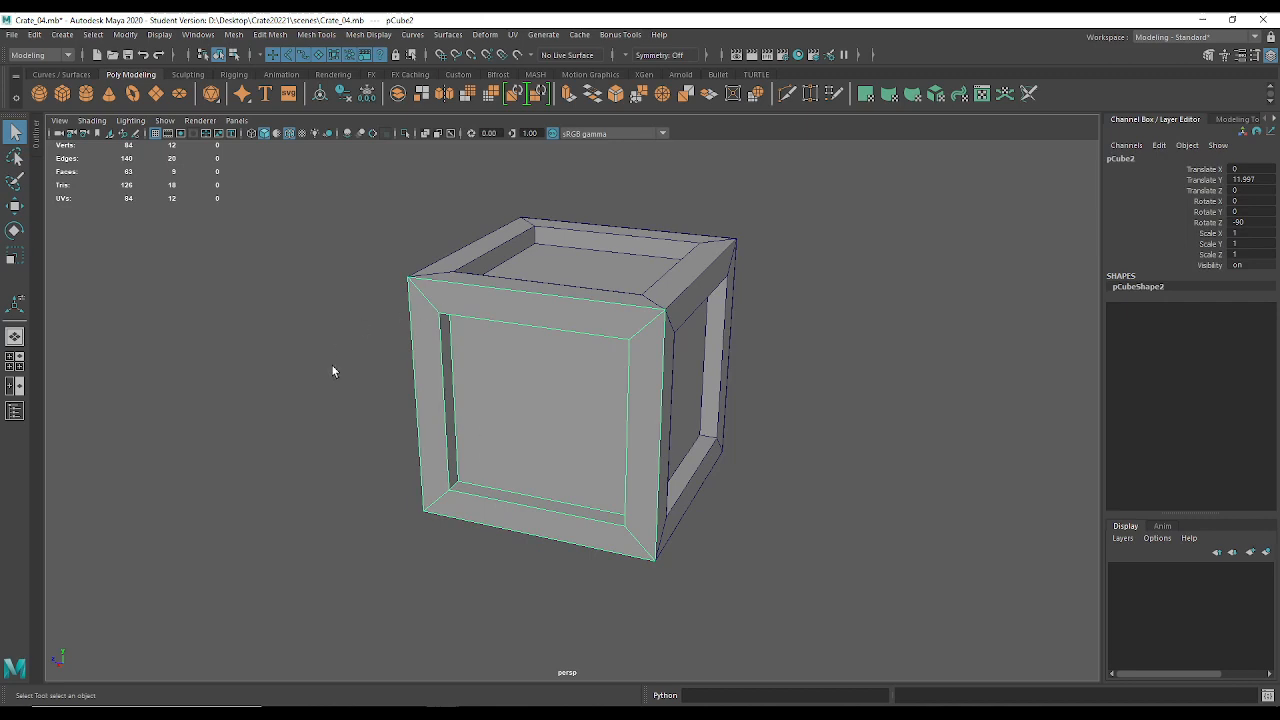
key("Delete")
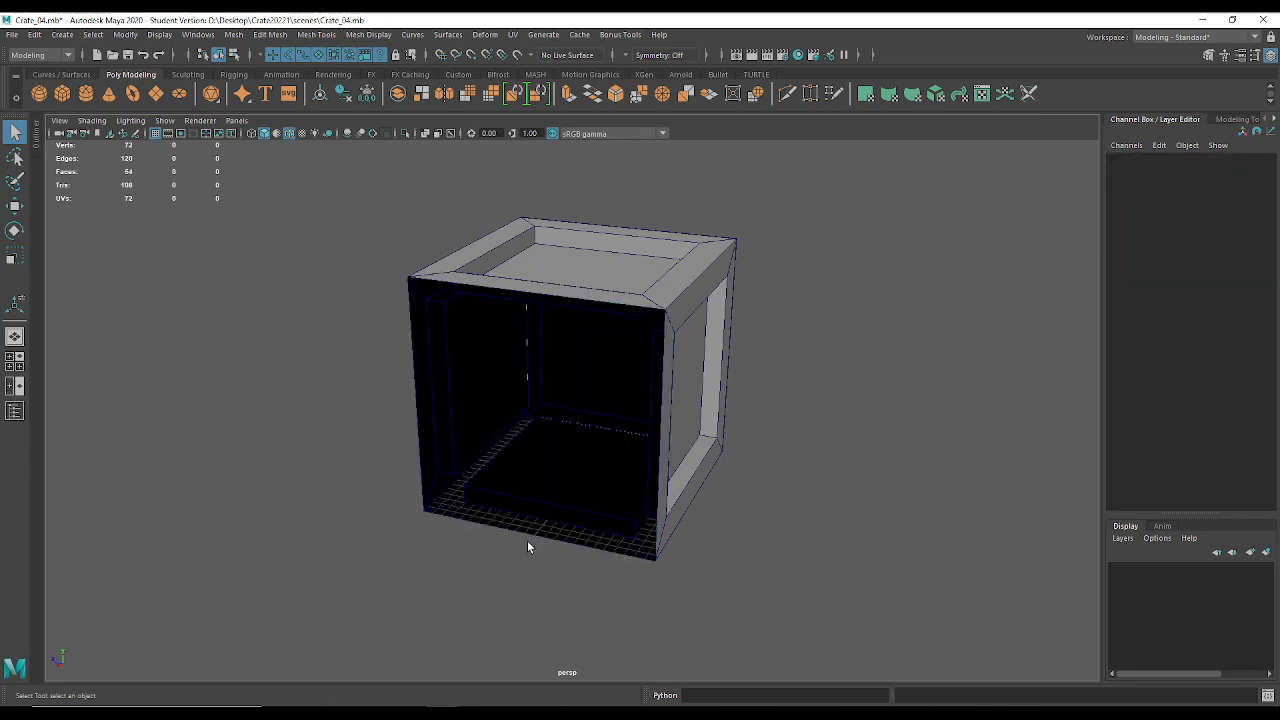
key("ctrl+z")
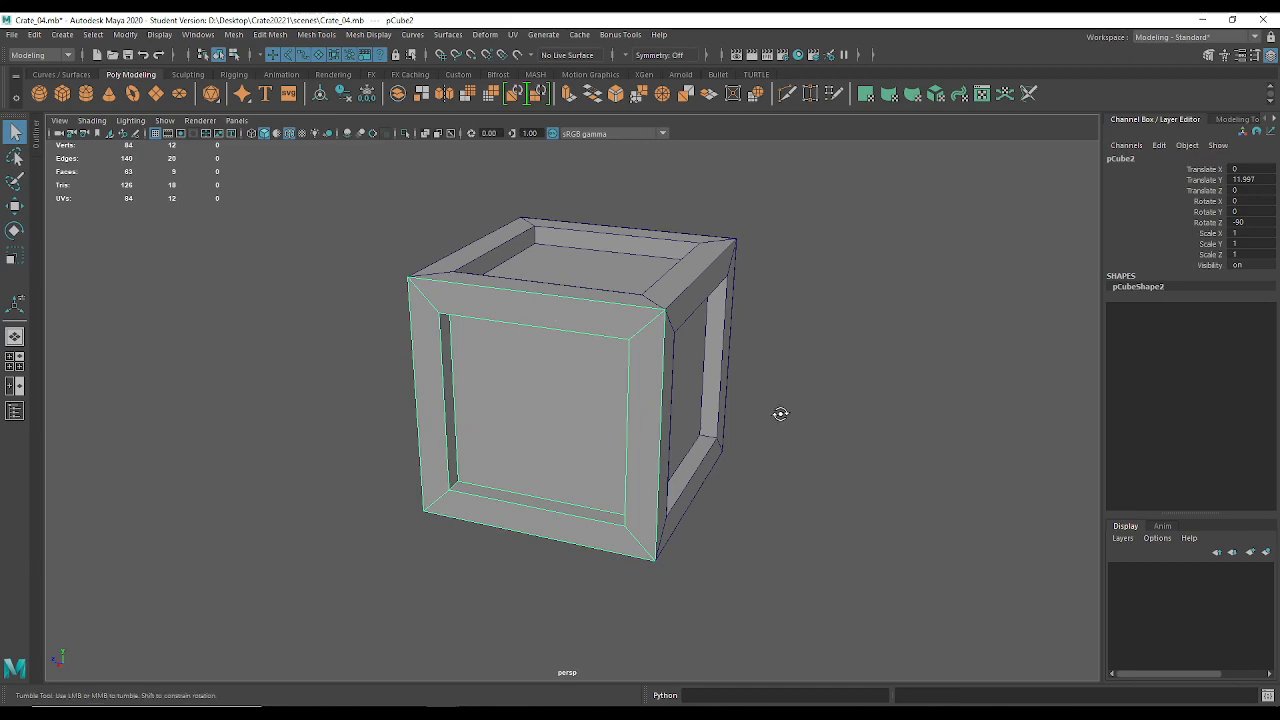
Delete the duplicate panel pCube4 that overlaps another panel on the crate side opposite pCube2.
left_click_drag(780, 413, 579, 392, "alt")
left_click(579, 392)
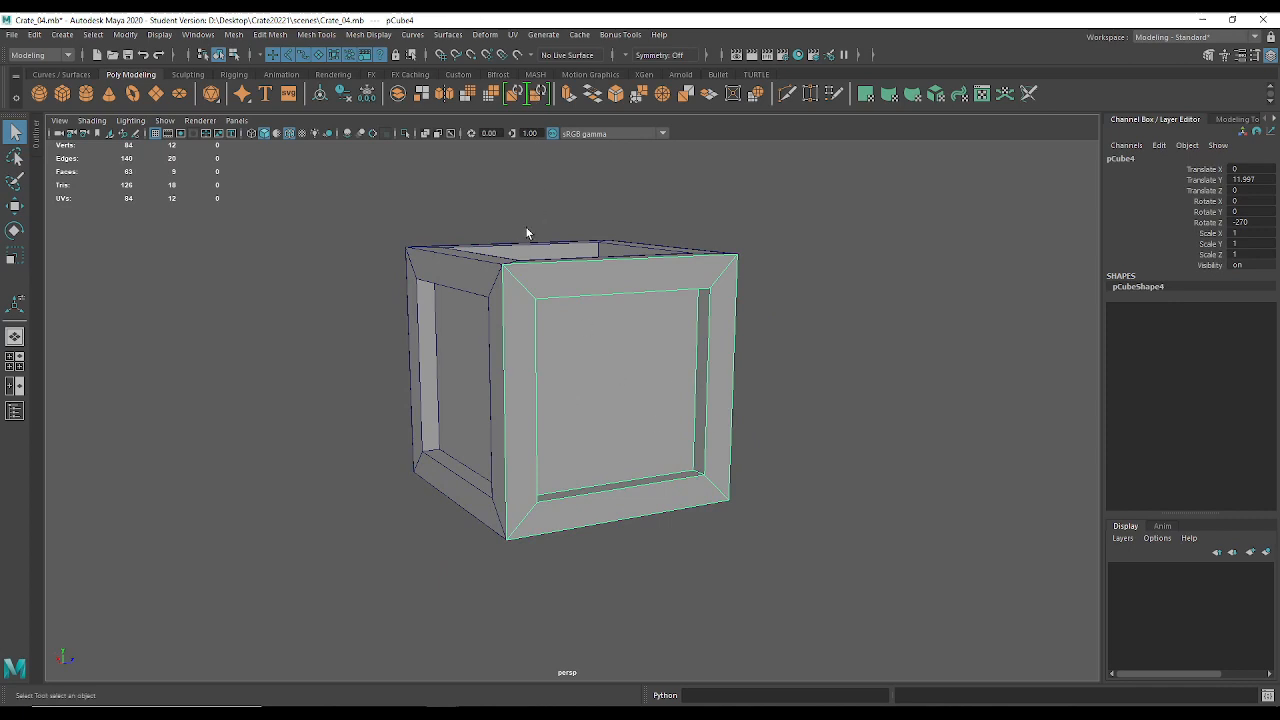
left_click_drag(561, 348, 703, 619)
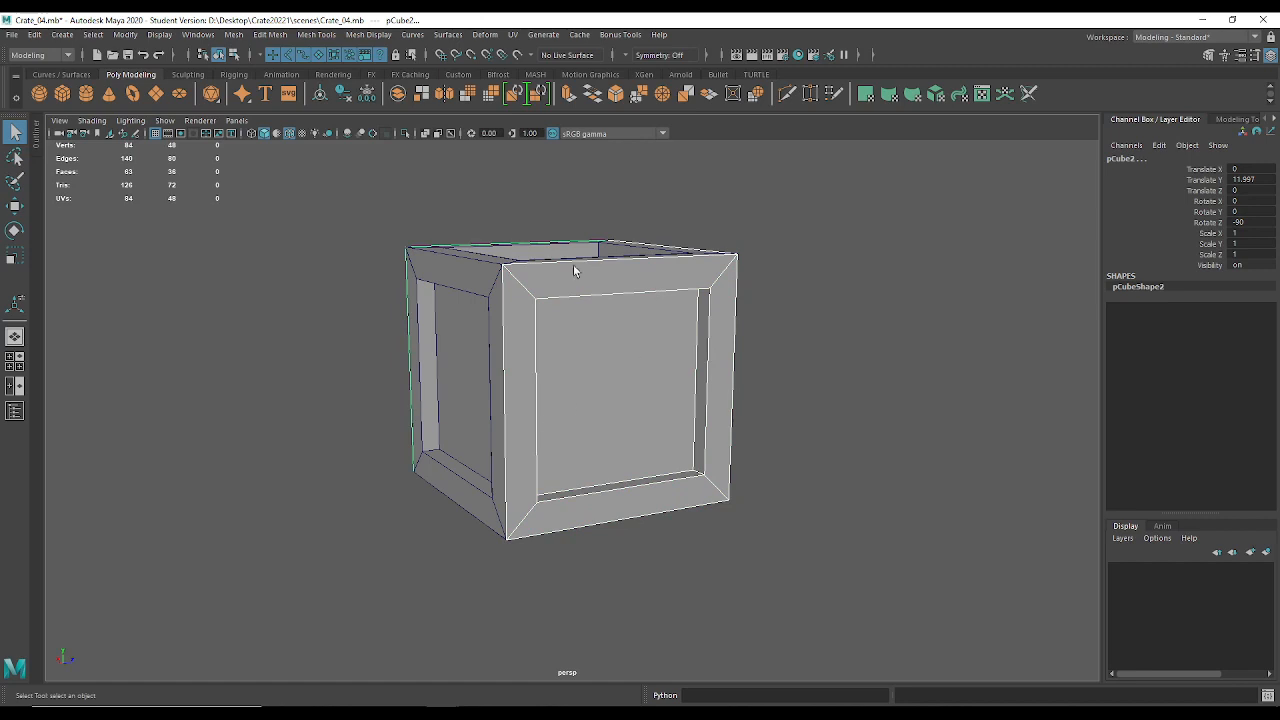
left_click(616, 420)
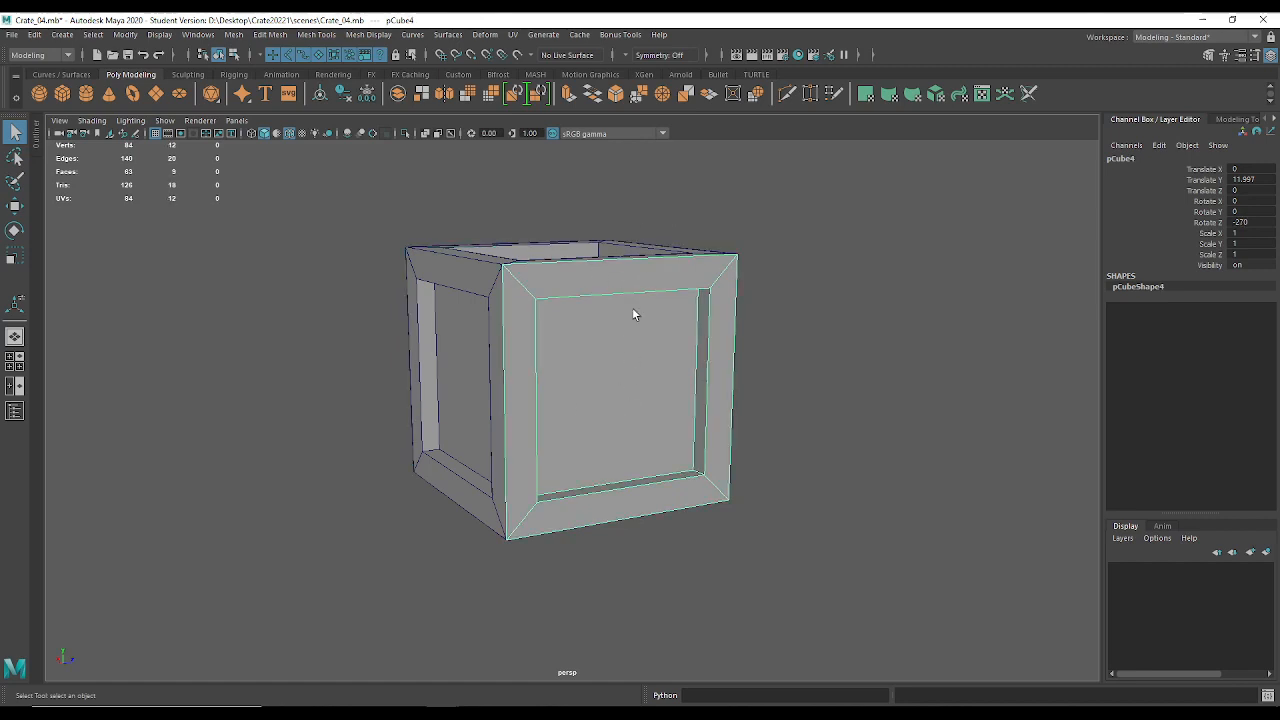
key("Delete")
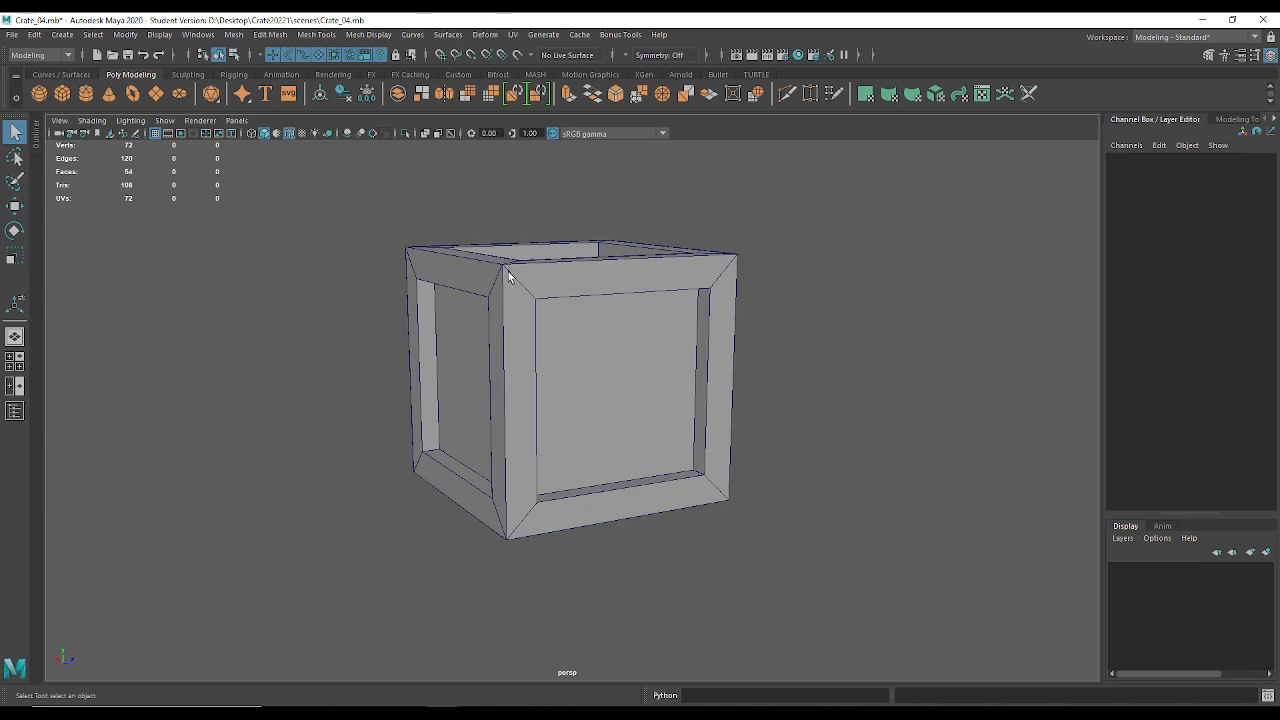
Delete the remaining panel pCube8 on that side to check for further duplicates, and undo the deletion.
left_click(600, 388)
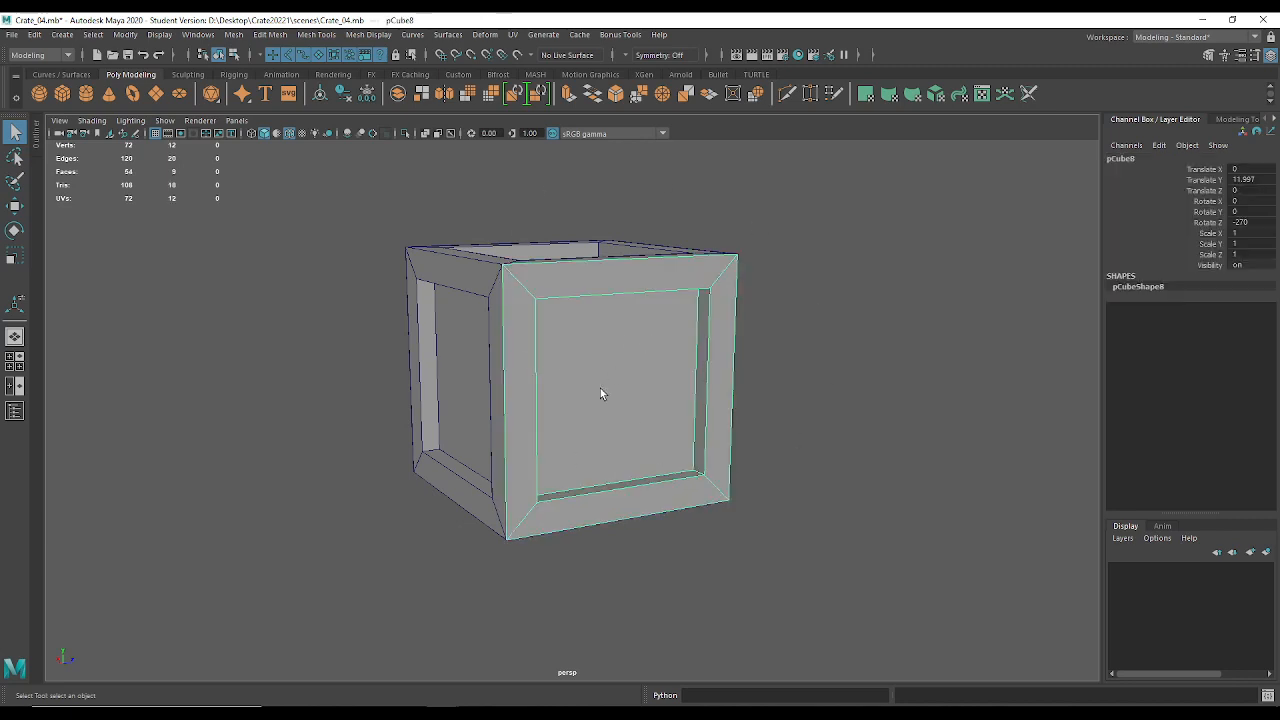
key("Delete")
key("ctrl+z")
Select all the crate panels, combine them into one mesh and merge the overlapping vertices.
left_click_drag(726, 408, 616, 430, "alt")
left_click_drag(377, 173, 836, 588)
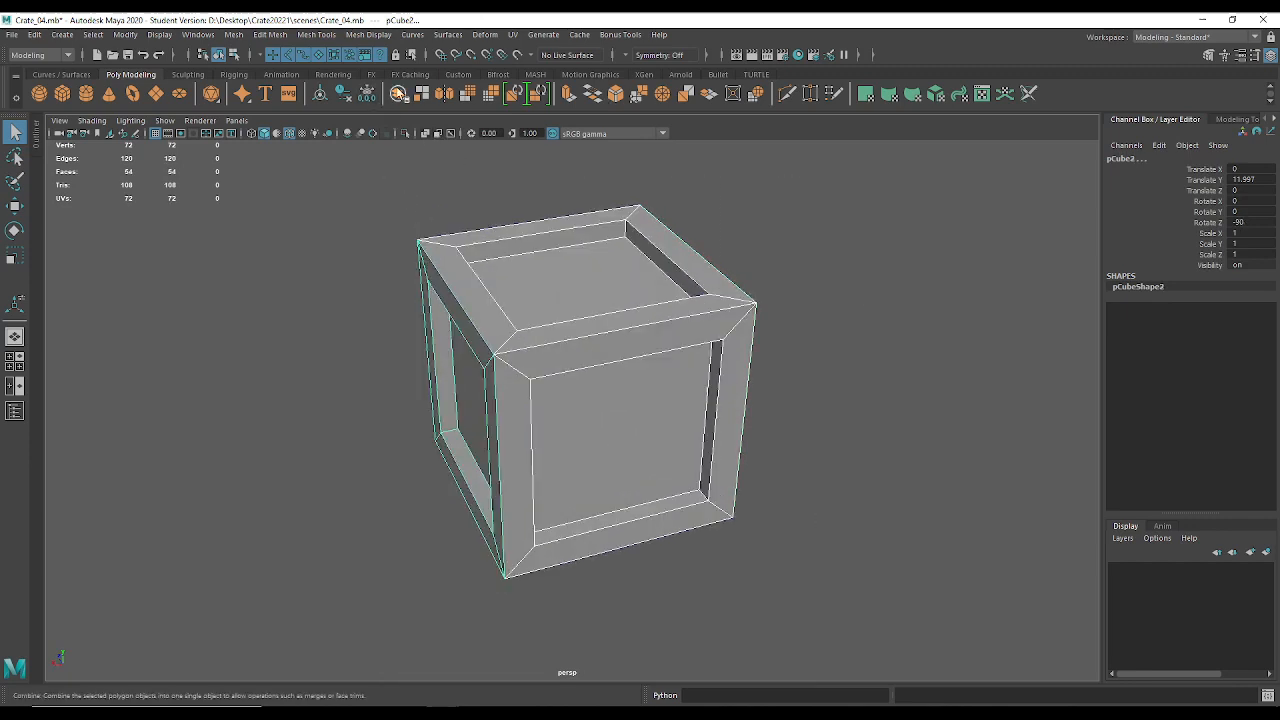
left_click(636, 94)
Examine the merged crate's edges and corners in smooth preview from several sides, and return to the unsmoothed display.
key("3")
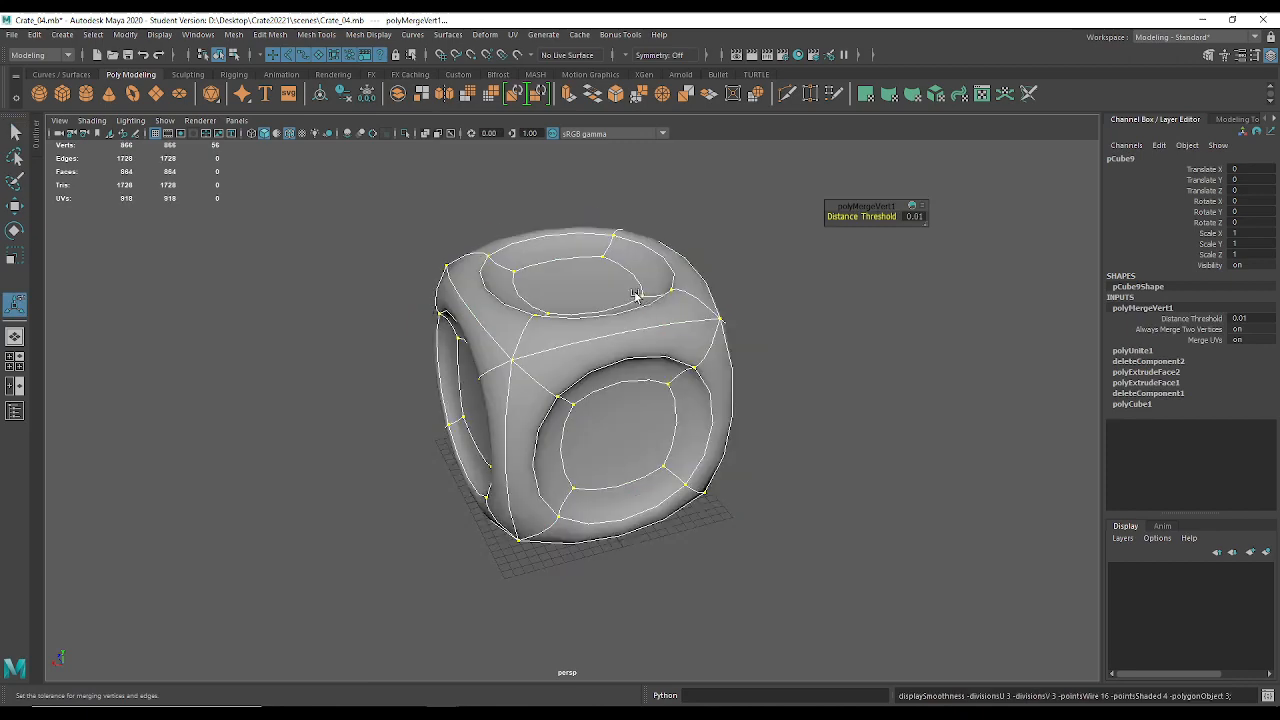
left_click_drag(600, 372, 850, 383, "alt")
key("1")
left_click(820, 423)
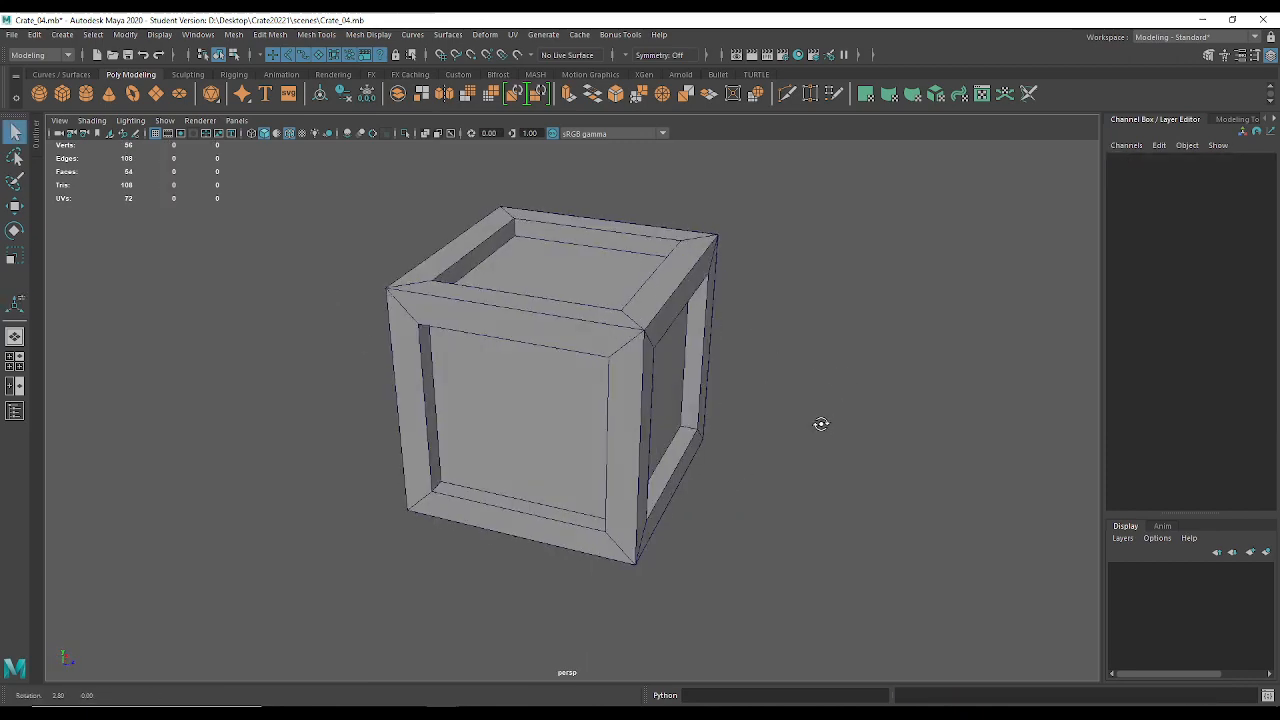
left_click_drag(820, 423, 551, 277, "alt")
left_click(613, 367)
key("3")
key("1")
key("3")
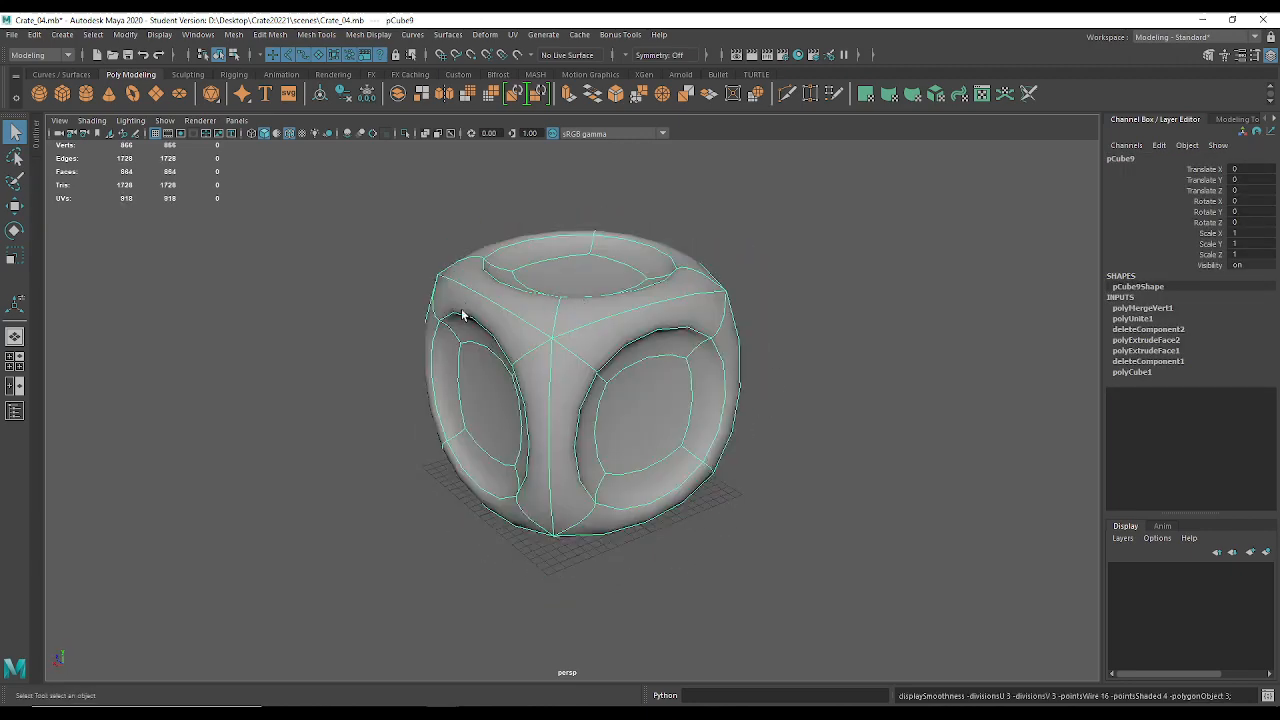
right_click_drag(458, 402, 846, 216, "alt")
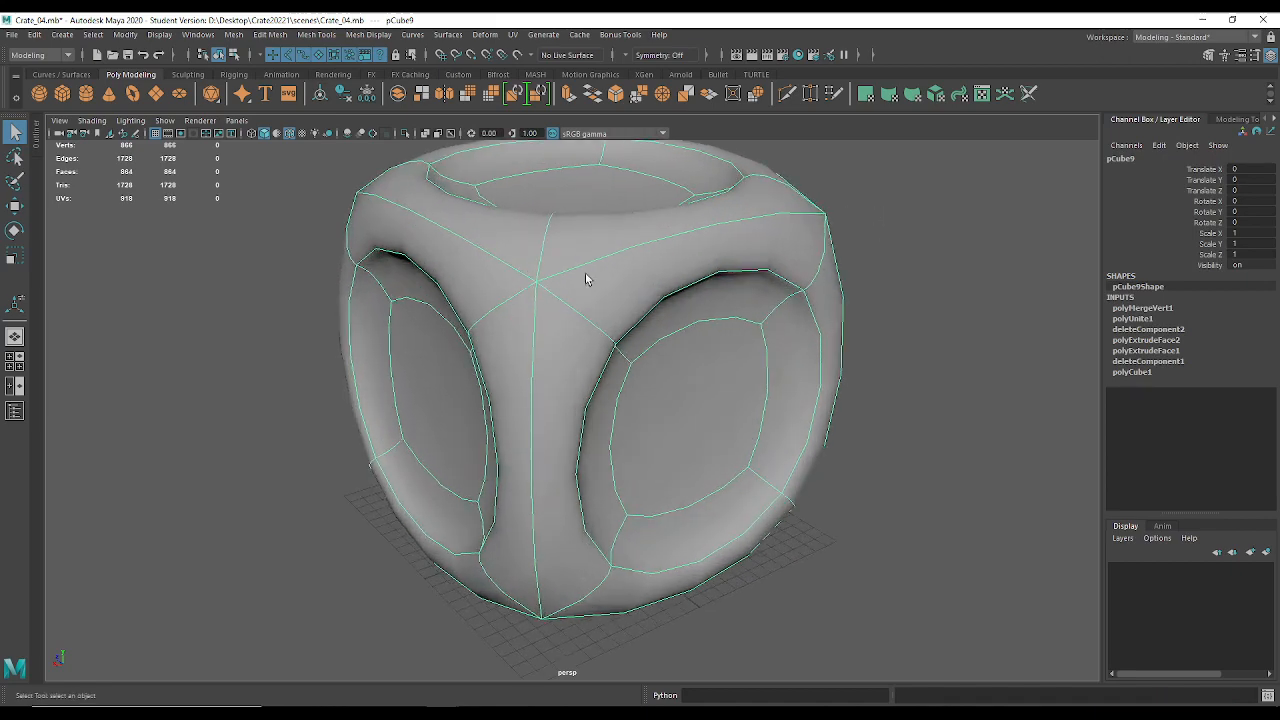
key("1")
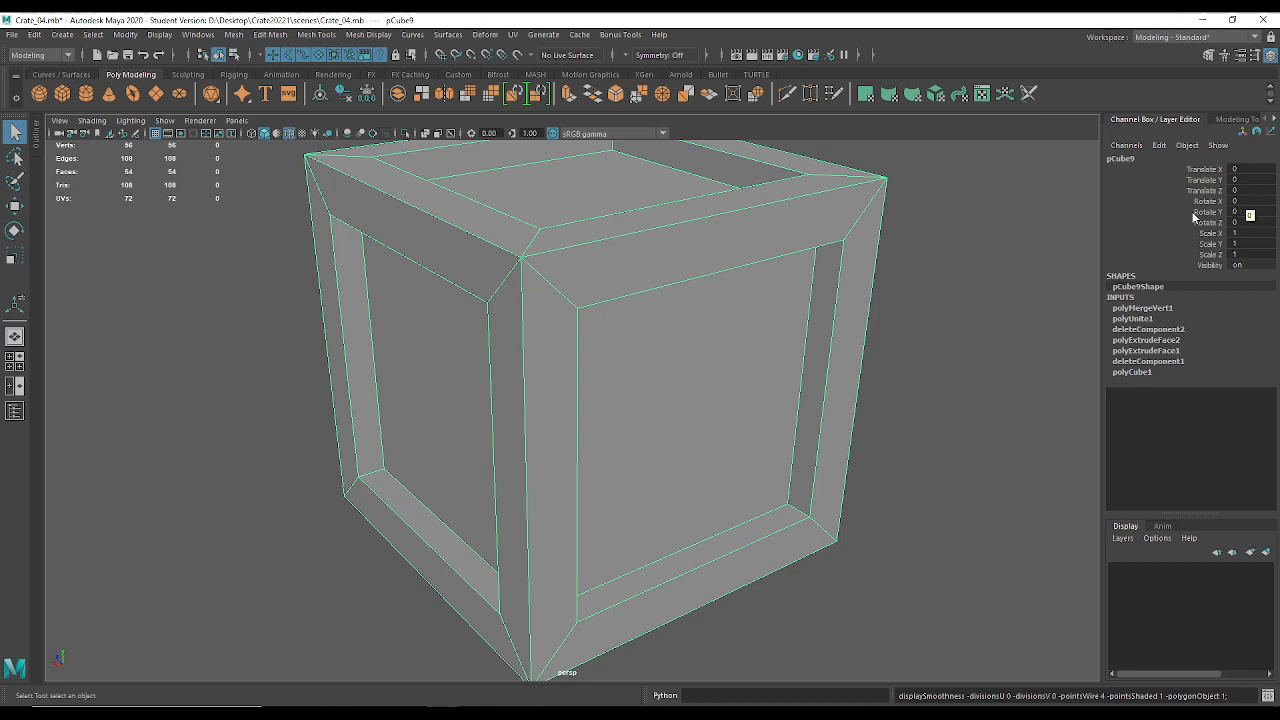
left_click_drag(1215, 202, 1255, 226)
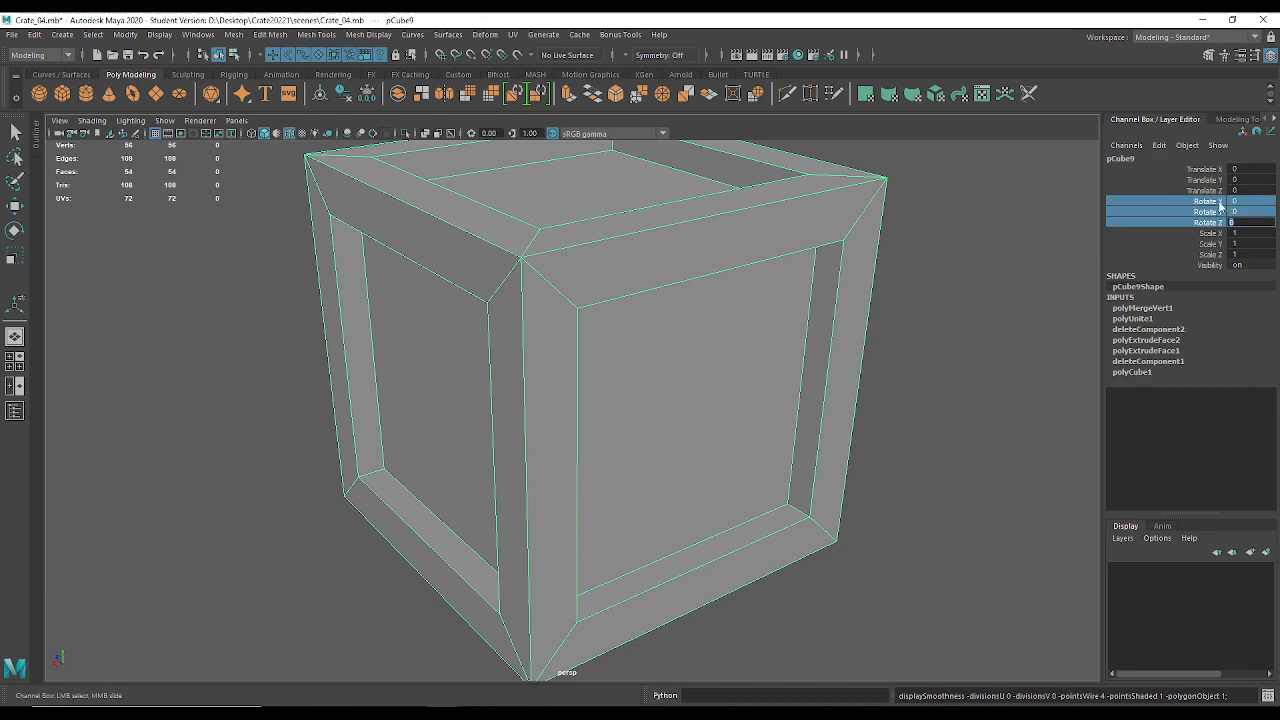
left_click(871, 308)
key("q")
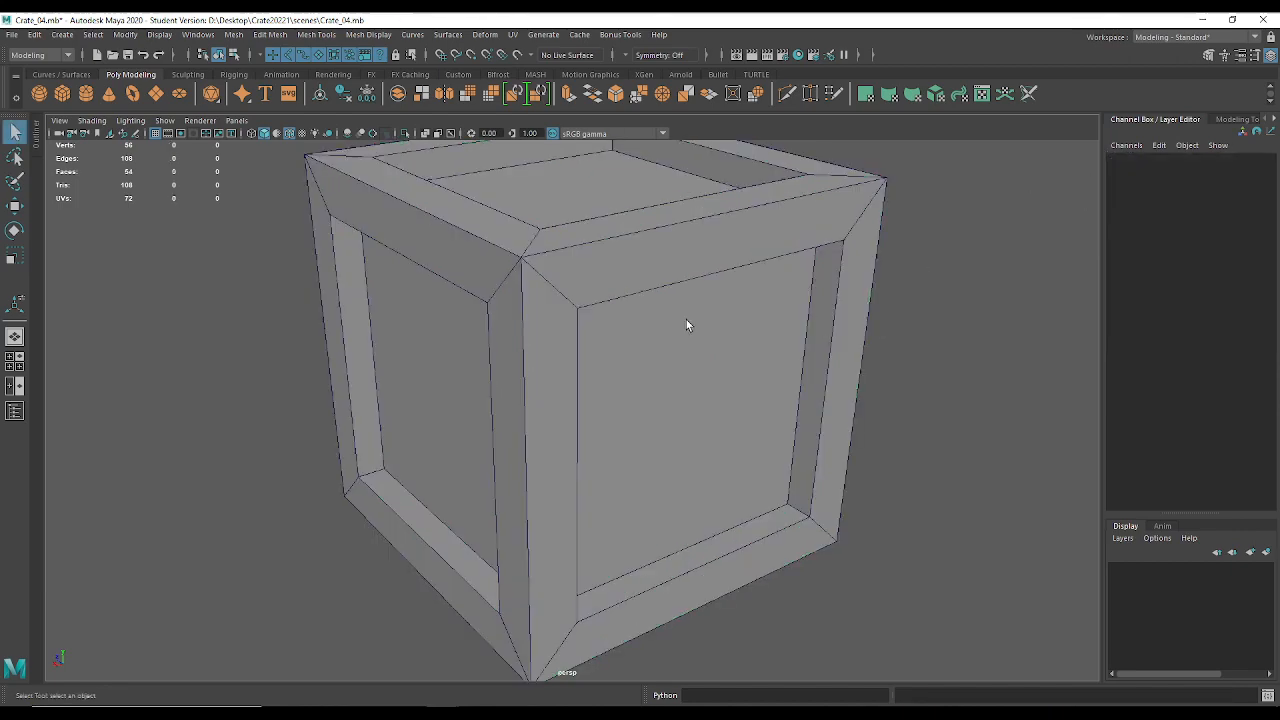
left_click(686, 319)
scroll(729, 308, "down", 3)
Save the scene under the new name Crate_05_UV.mb in the project's scenes folder.
left_click(12, 34)
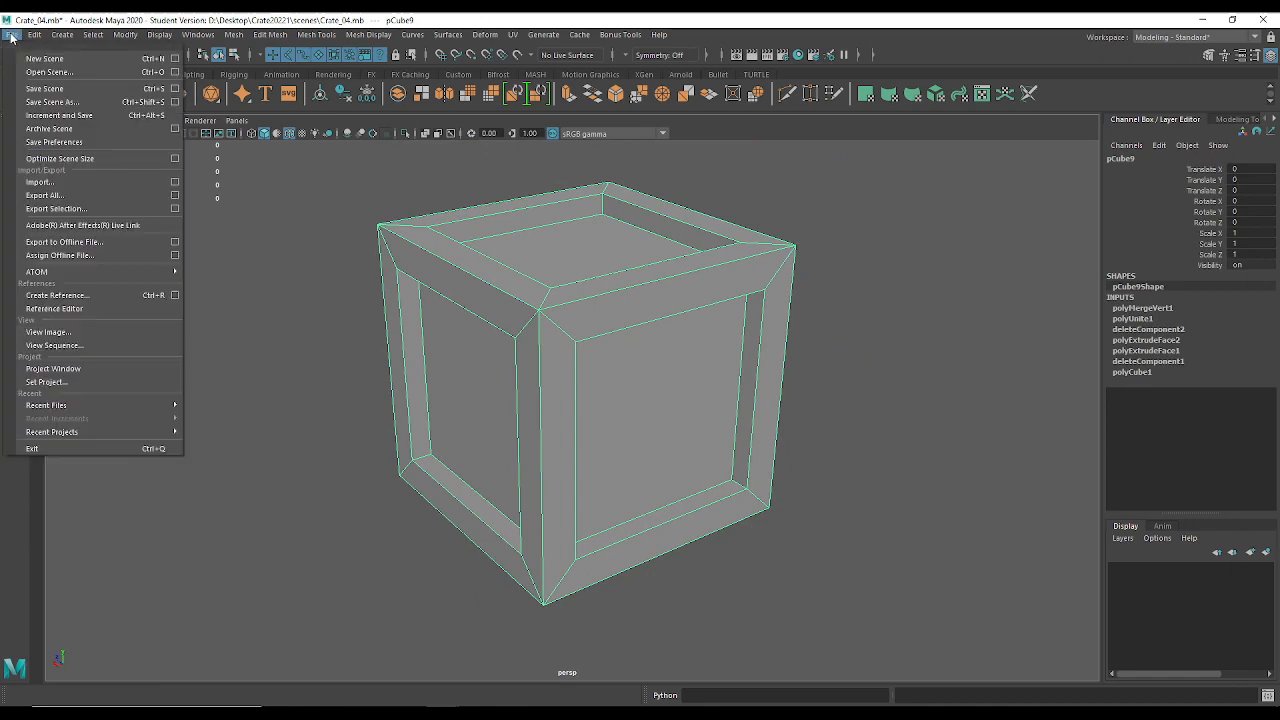
left_click(56, 103)
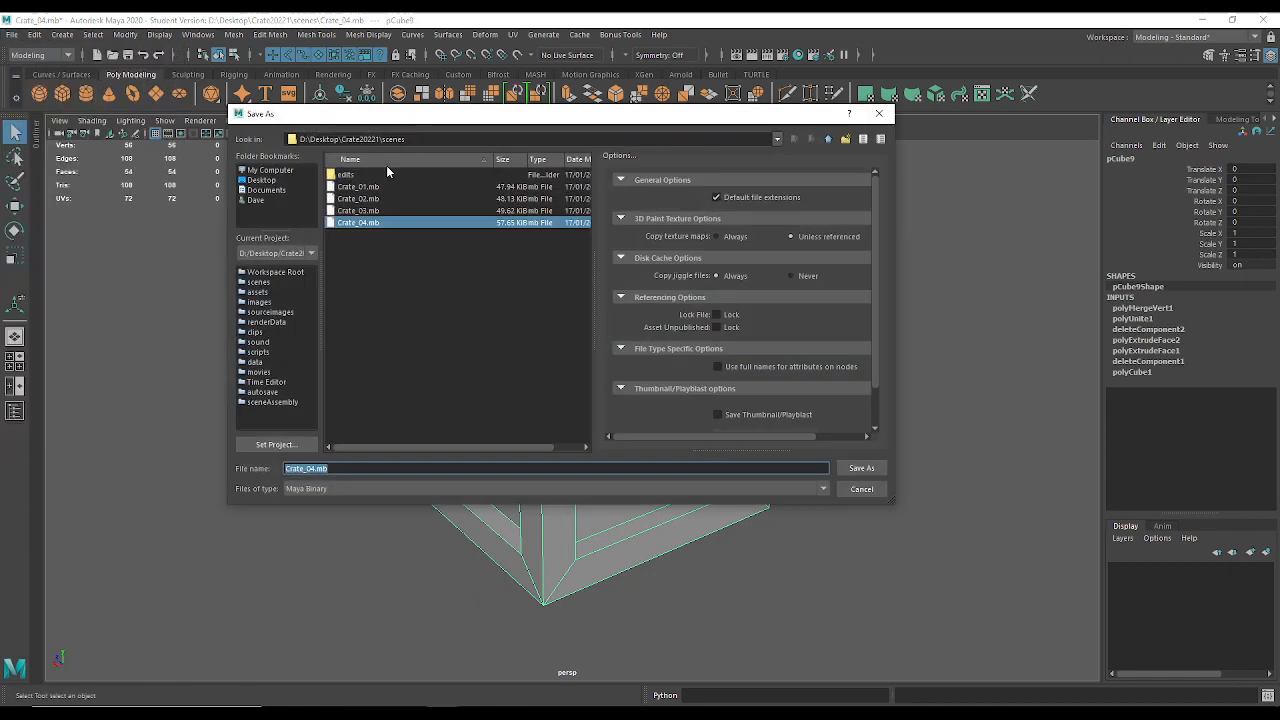
left_click(307, 468)
key("Delete")
type("5")
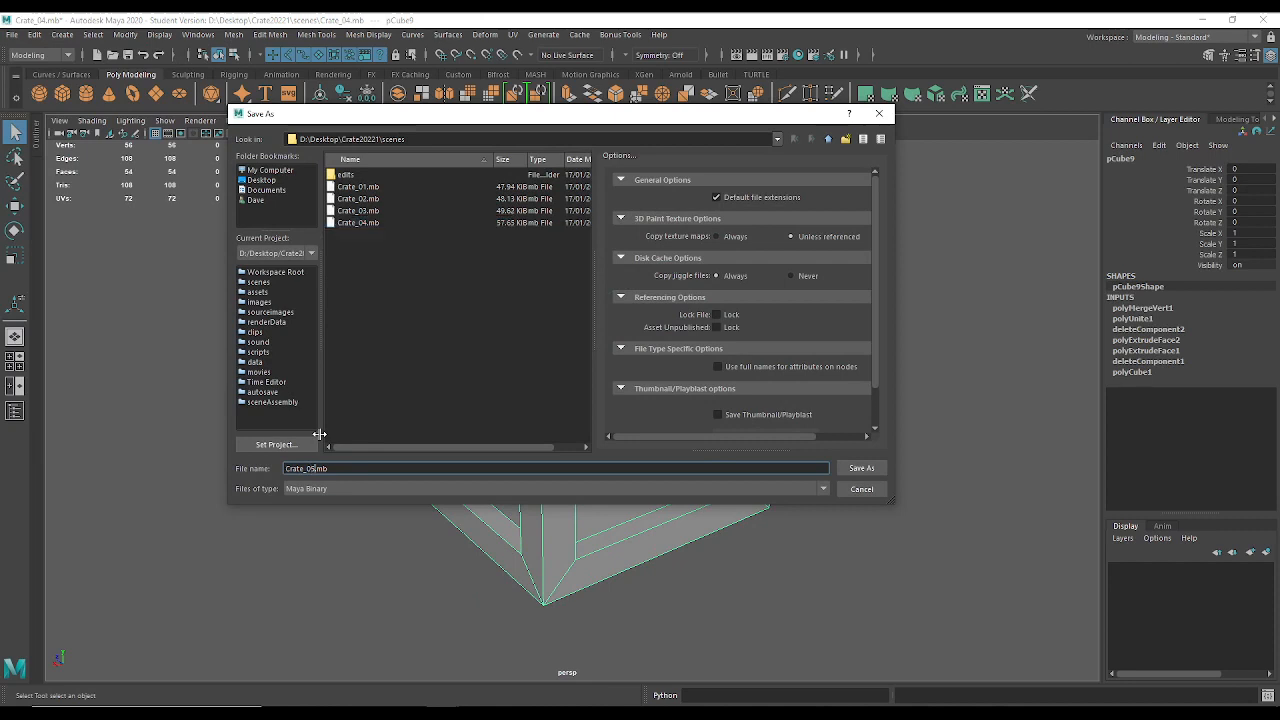
type("_UV")
key("Return")
key("Return")
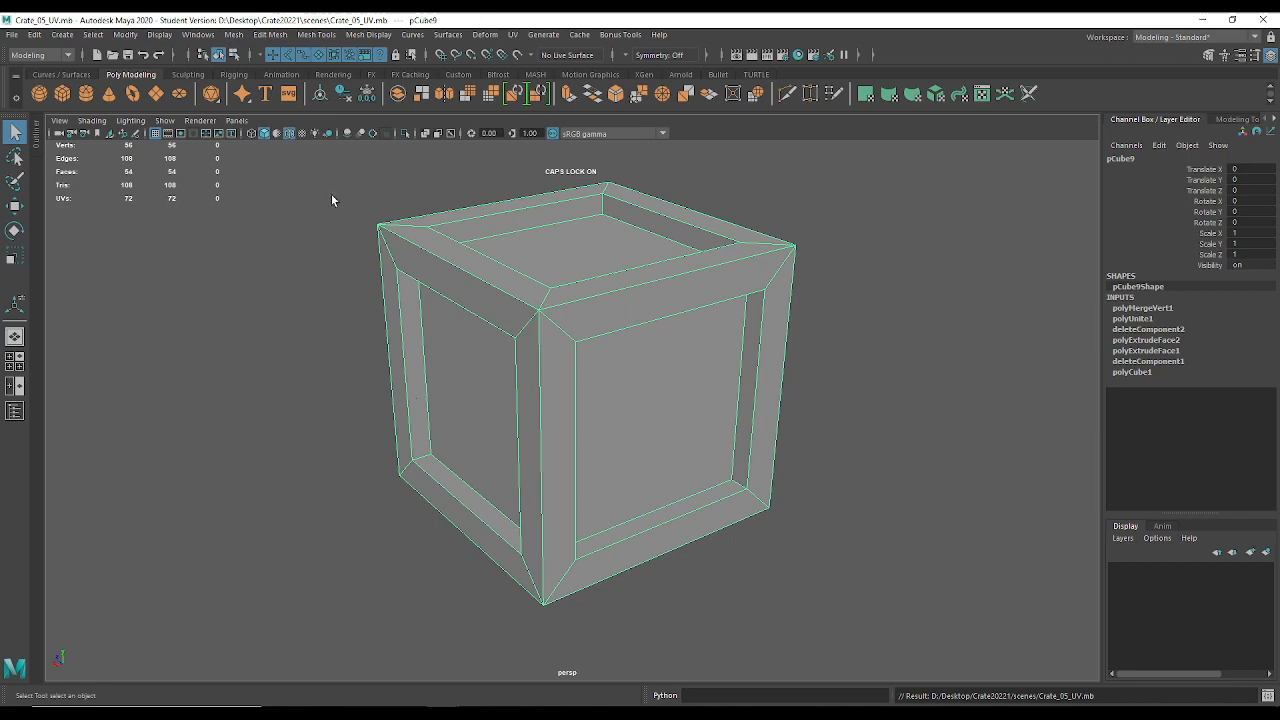
Delete all construction history in the scene, replacing an undone history deletion on the selected crate alone.
left_click(345, 95)
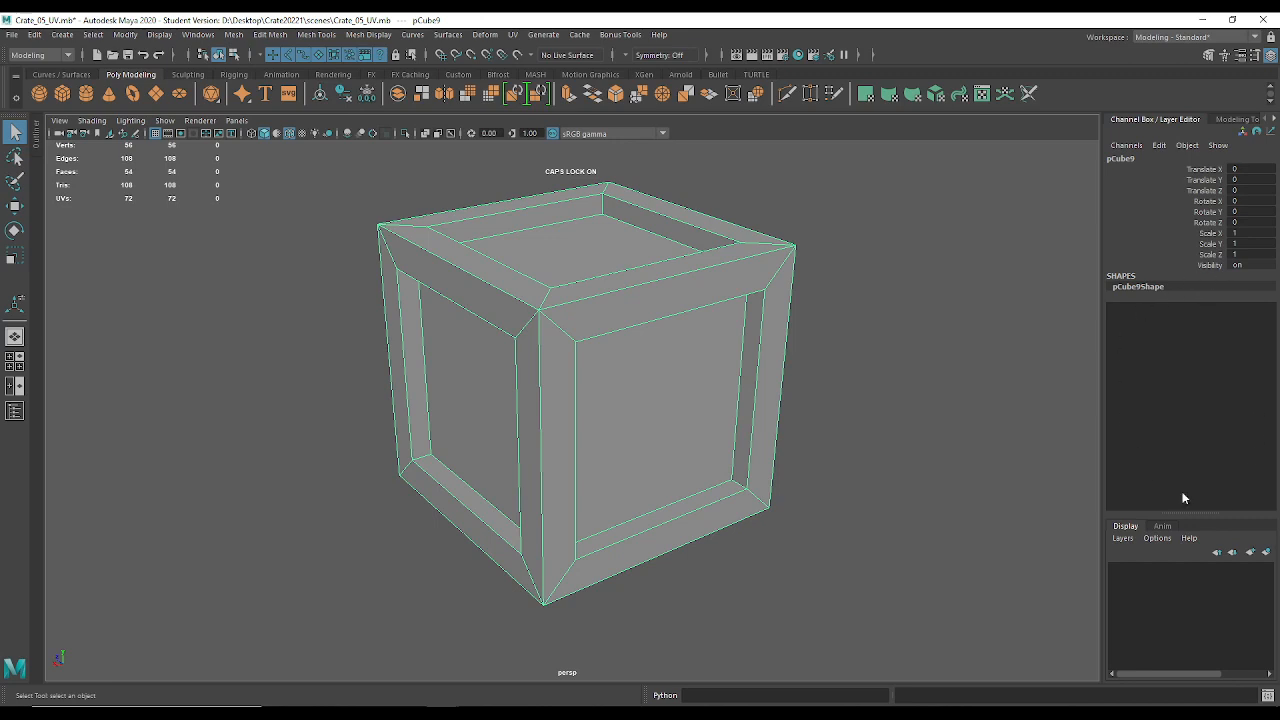
key("ctrl+z")
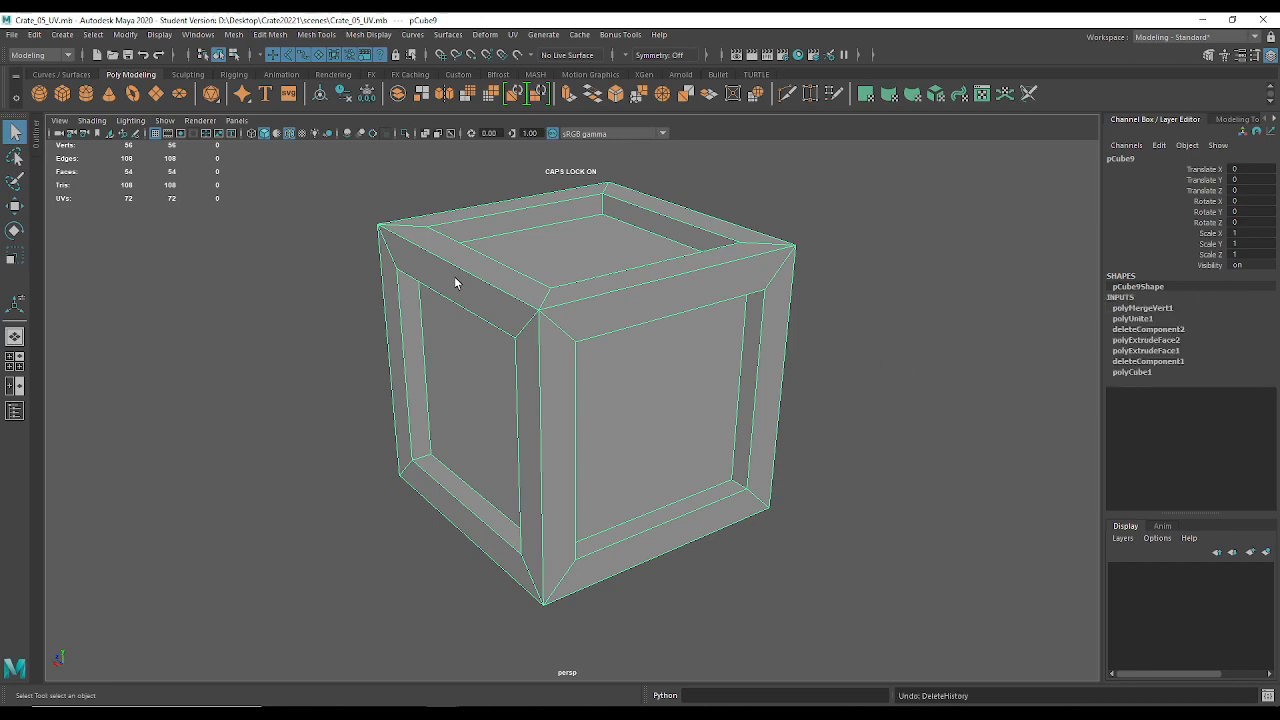
left_click(34, 40)
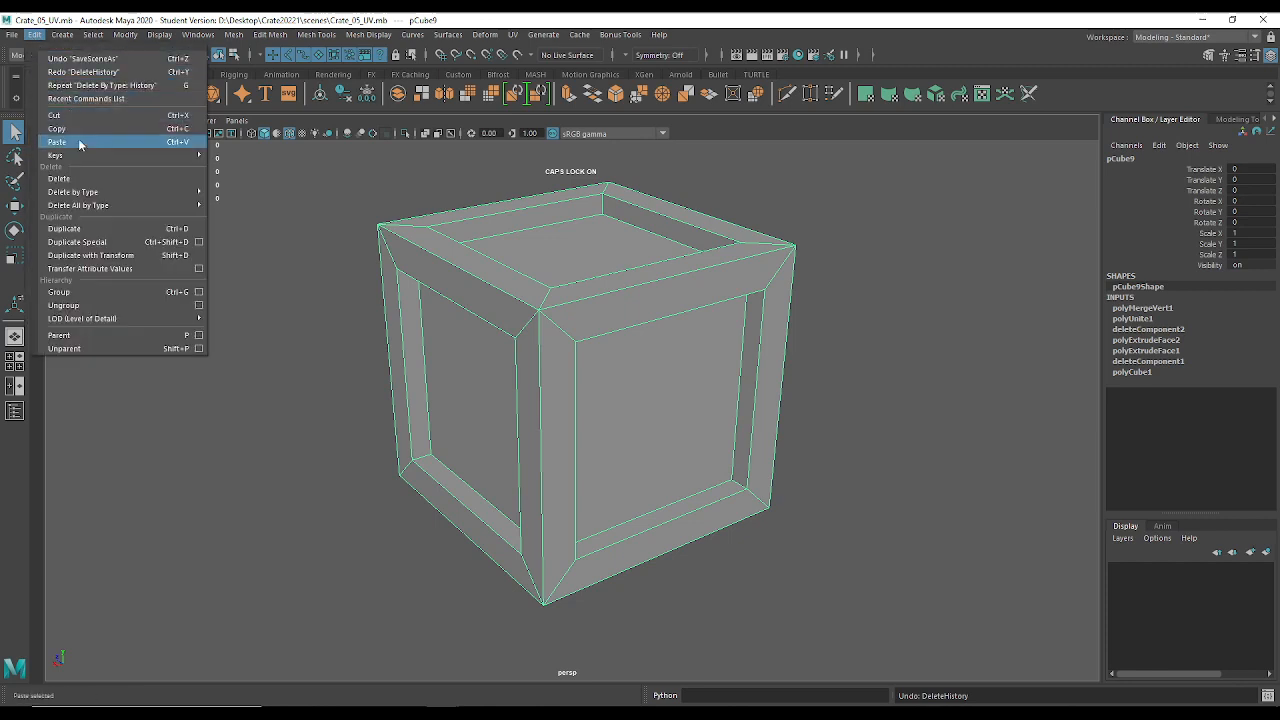
mouse_move(100, 207)
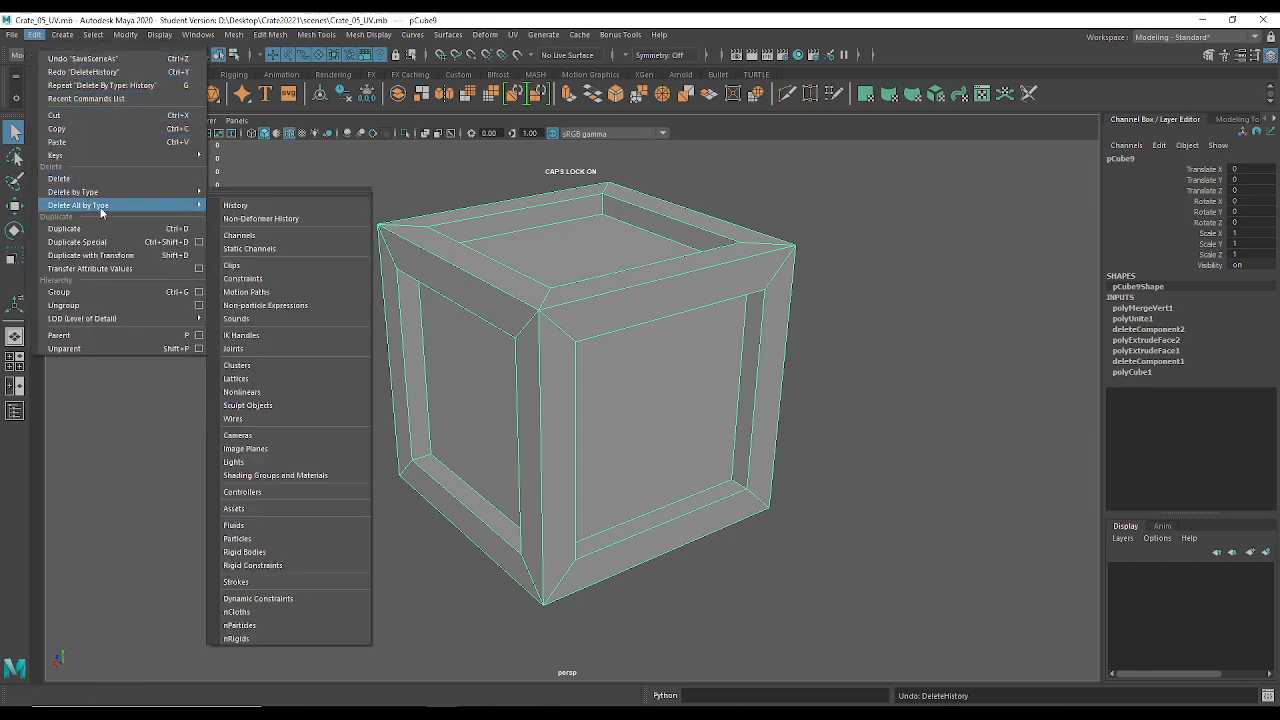
left_click(268, 208)
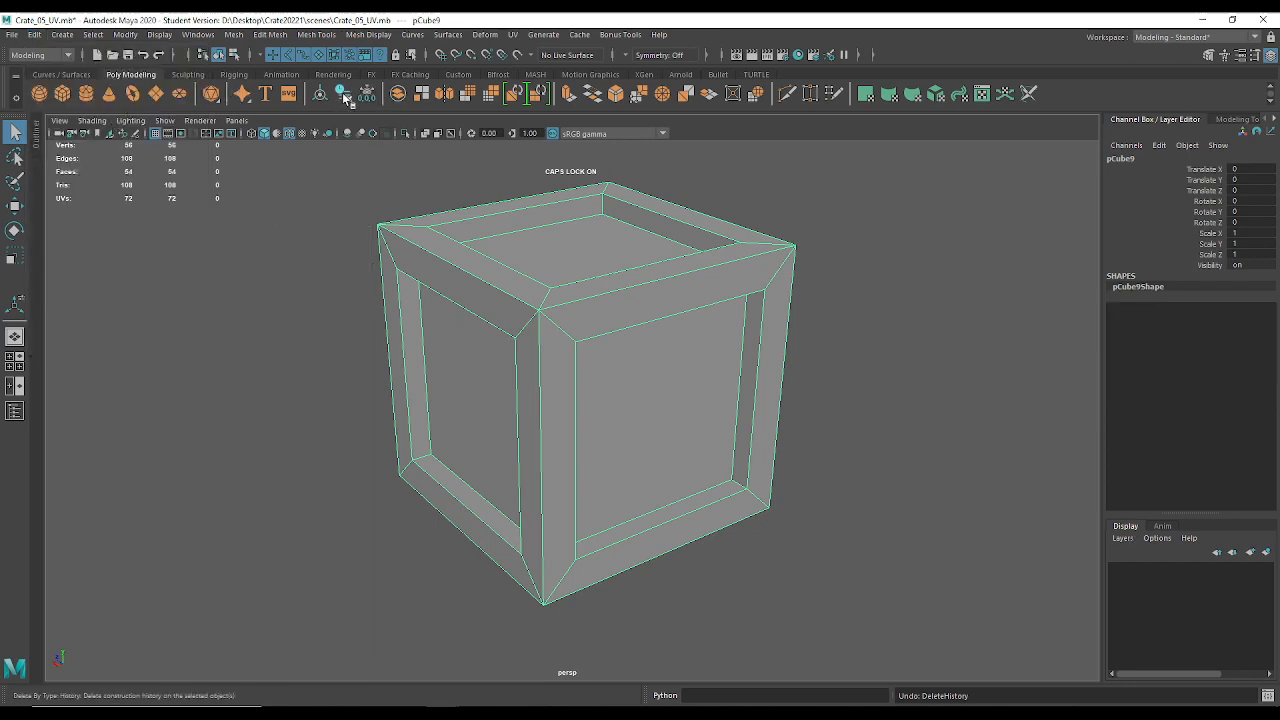
left_click(34, 34)
mouse_move(190, 205)
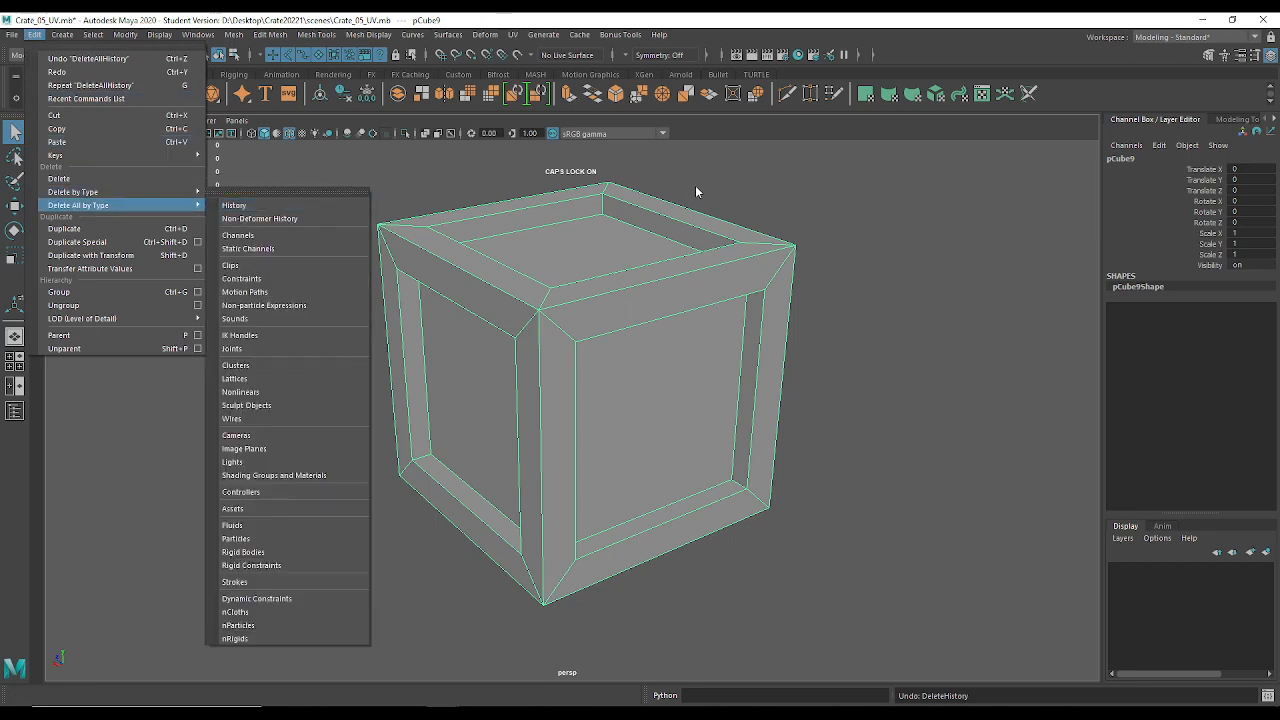
left_click(833, 210)
left_click(577, 323)
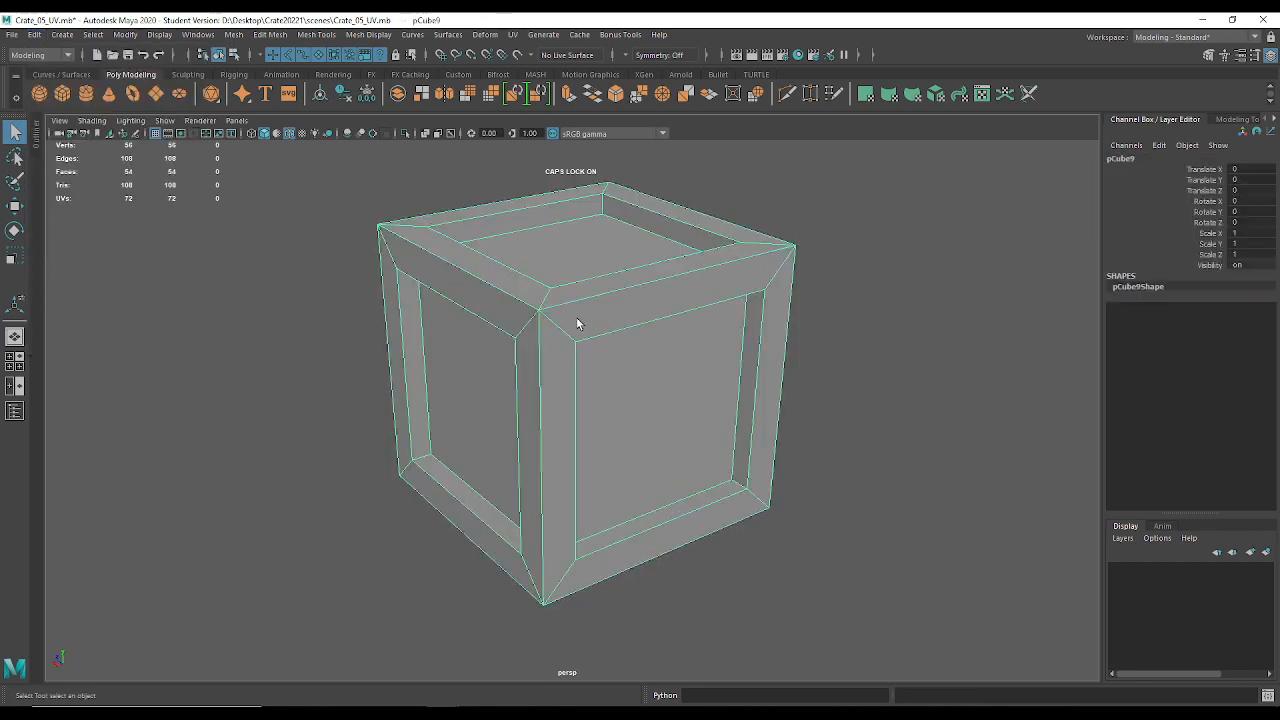
Switch the workspace to UV Editing with the crate selected.
left_click(1161, 40)
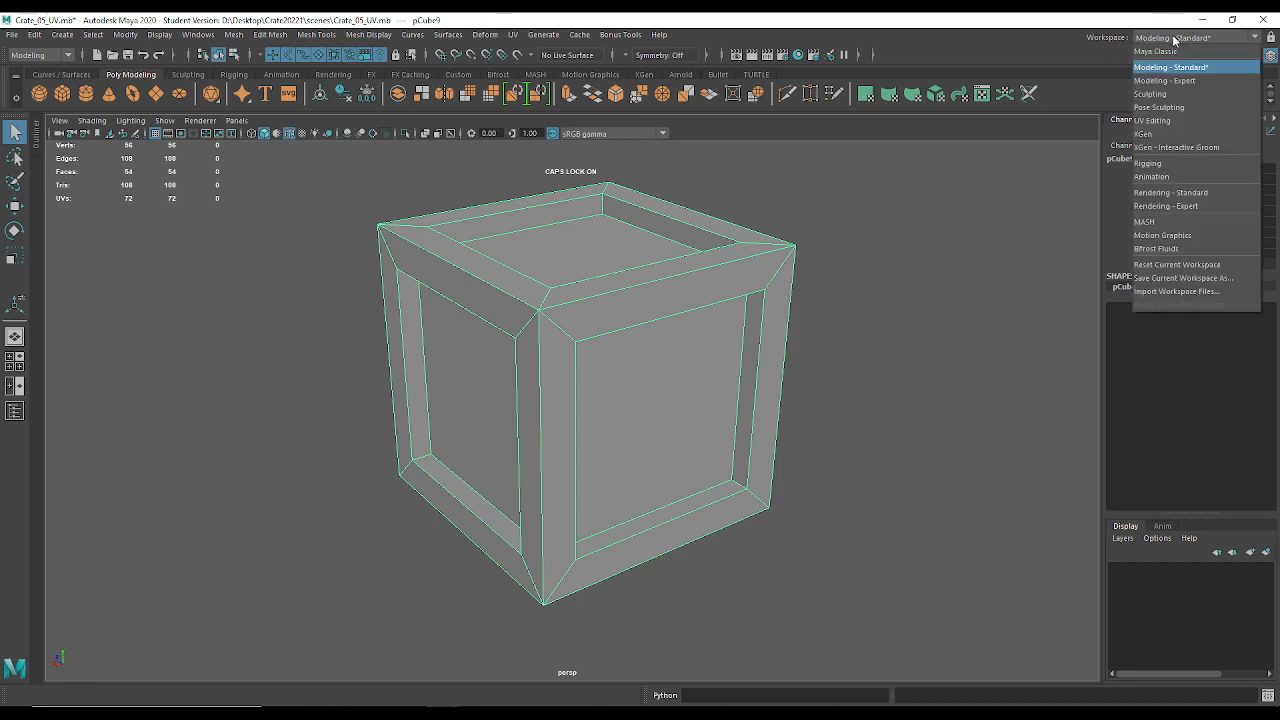
left_click(1161, 121)
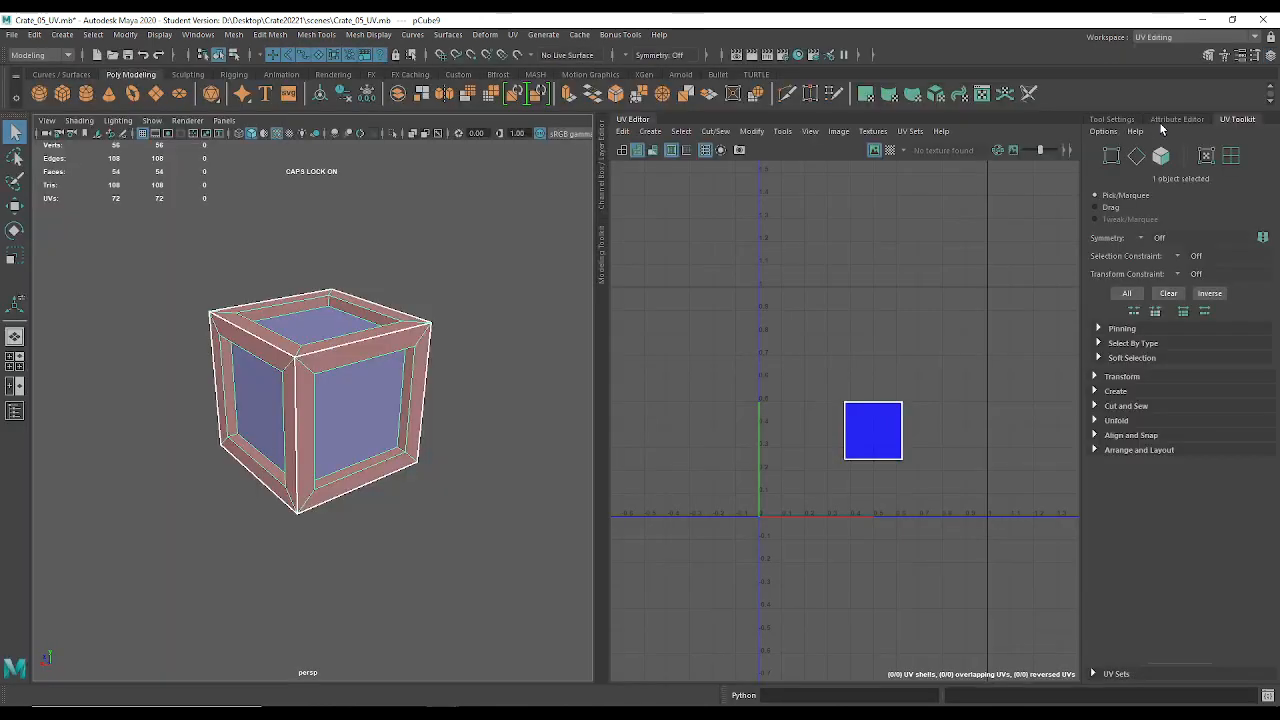
Compare the wireframe and shaded UV displays on the crate and its layout, ending with the shaded display.
left_click(637, 150)
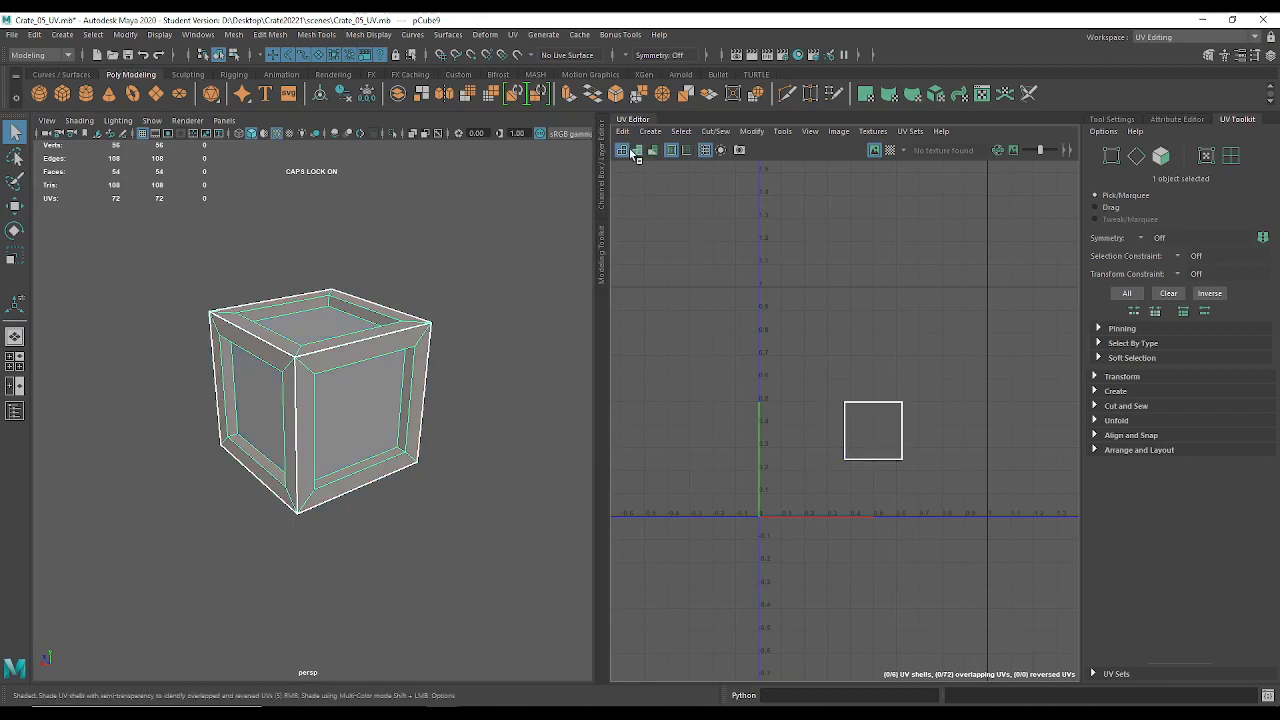
left_click(637, 150)
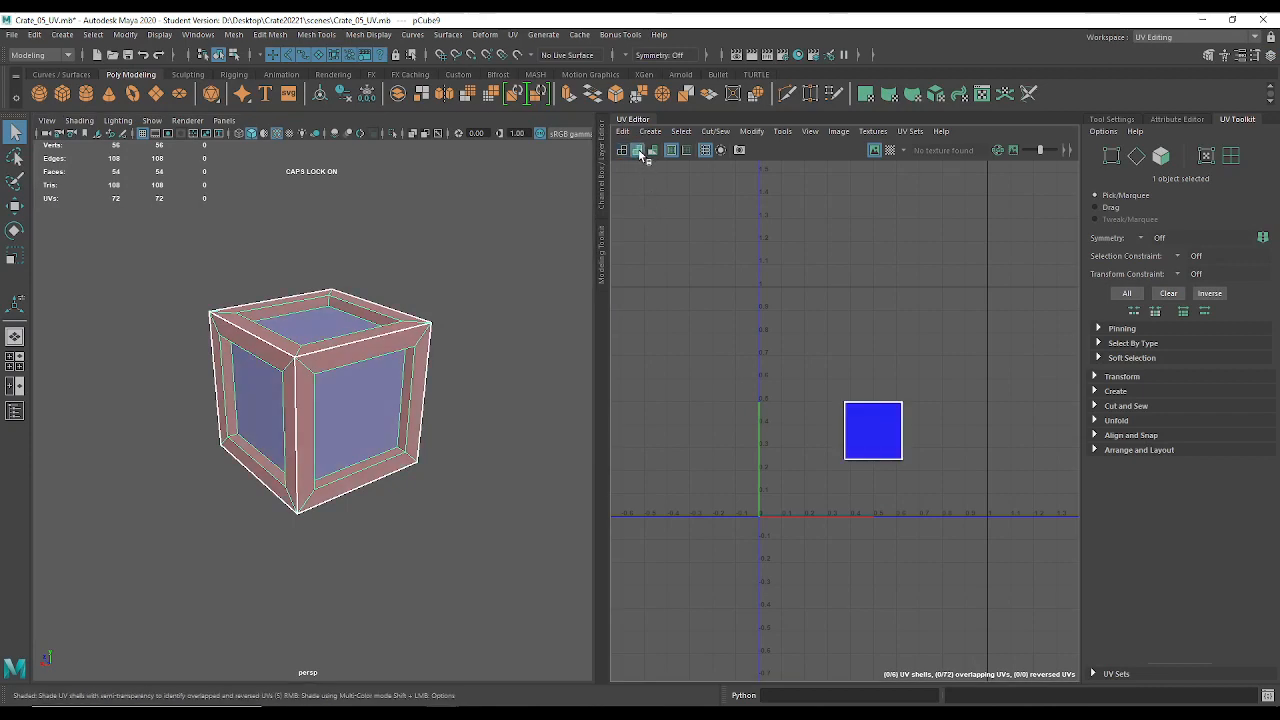
left_click(622, 151)
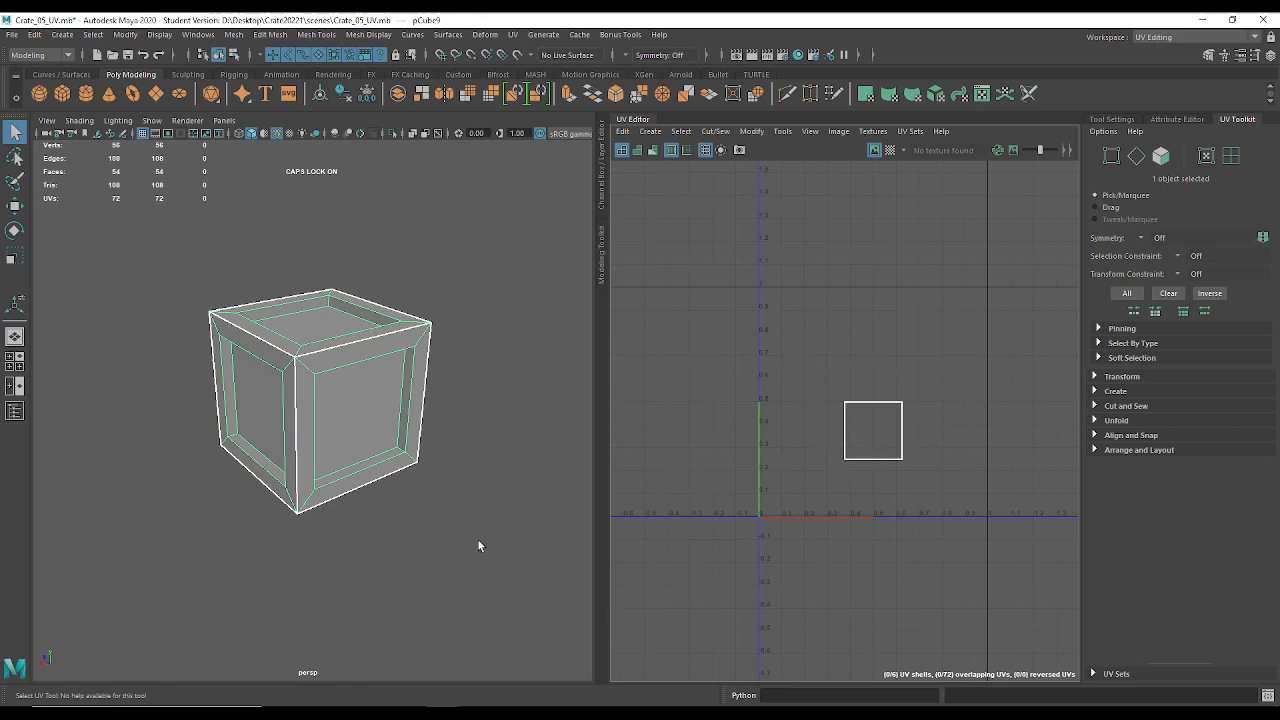
scroll(322, 392, "up", 3)
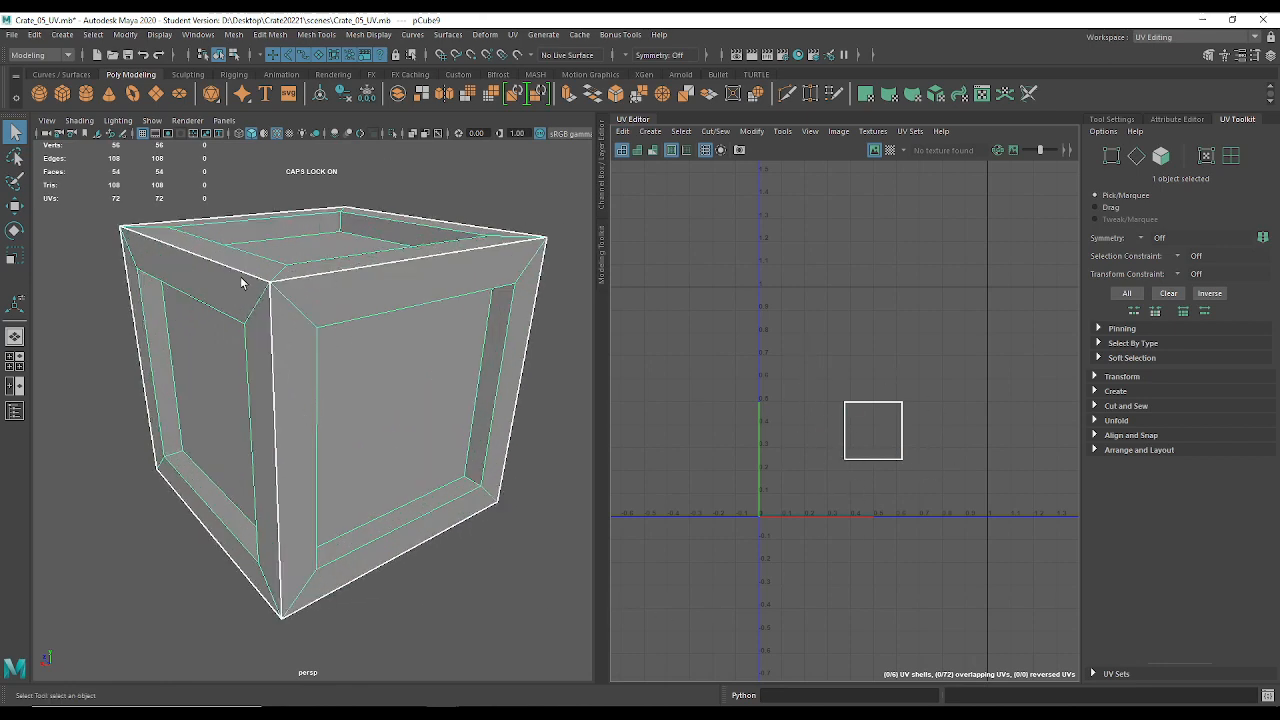
mouse_move(240, 283)
left_mouse_down("alt")
mouse_move(354, 354)
mouse_move(271, 331)
mouse_move(473, 369)
mouse_move(423, 312)
mouse_move(345, 297)
left_mouse_up("alt")
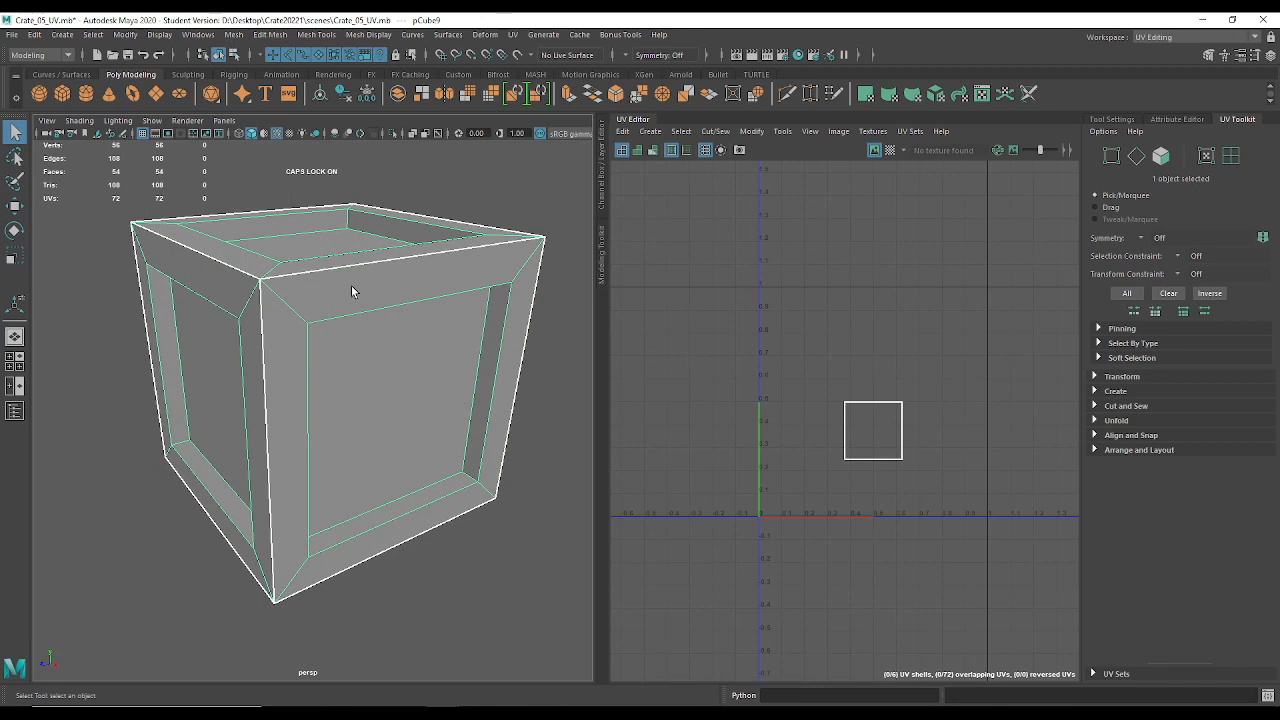
left_click(640, 151)
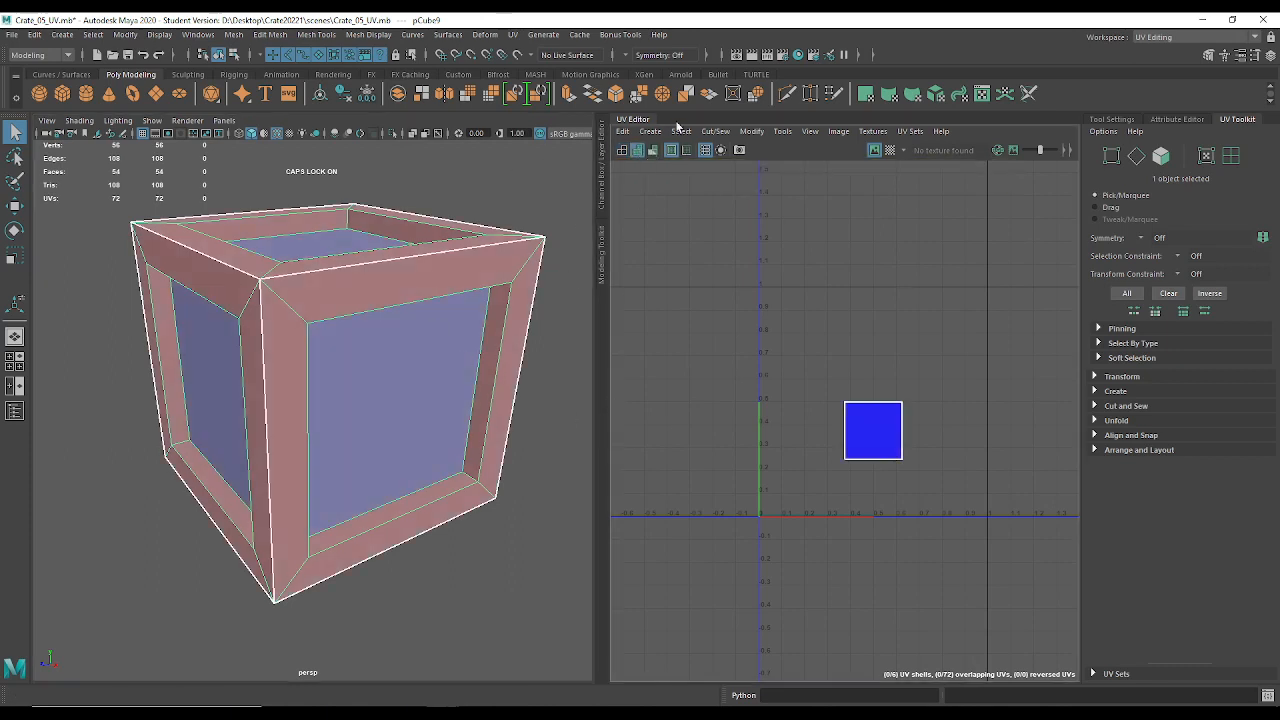
Apply an automatic UV projection to the whole crate.
left_click(622, 150)
mouse_move(334, 289)
left_mouse_down("alt")
mouse_move(531, 203)
mouse_move(424, 254)
mouse_move(231, 270)
left_mouse_up("alt")
left_click(651, 150)
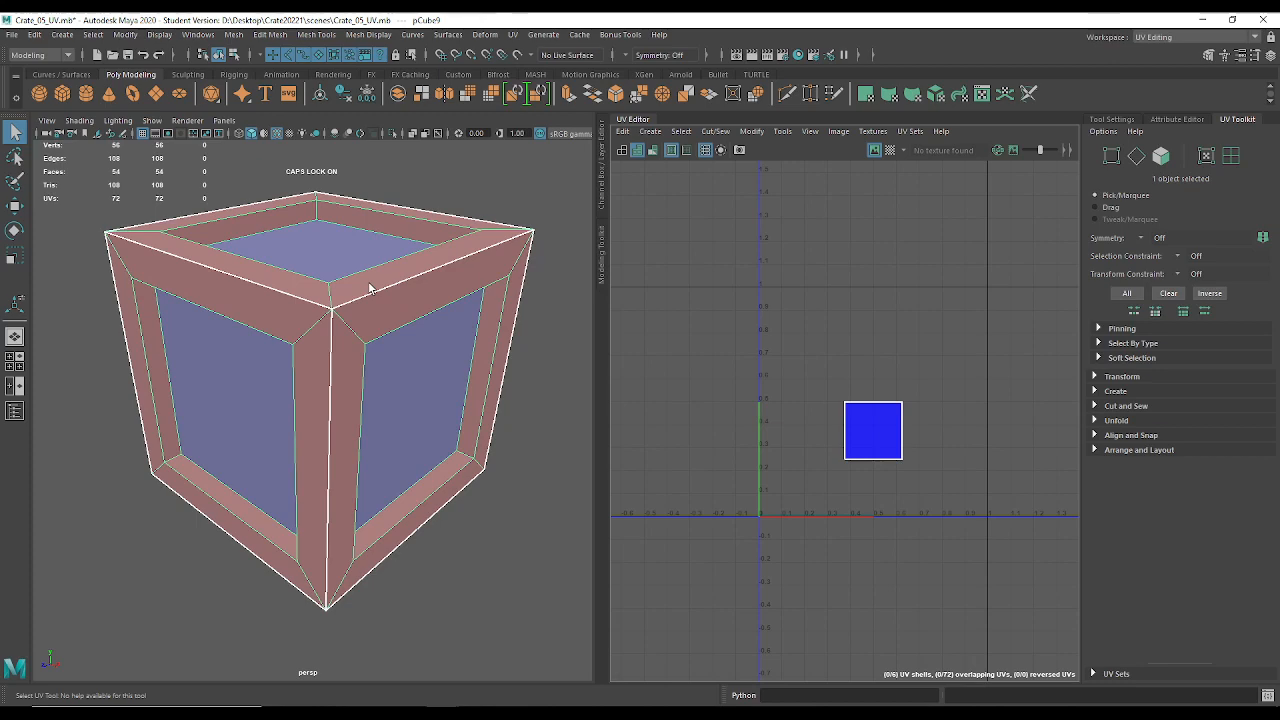
mouse_move(285, 320)
left_mouse_down("alt")
mouse_move(251, 306)
mouse_move(291, 318)
left_mouse_up("alt")
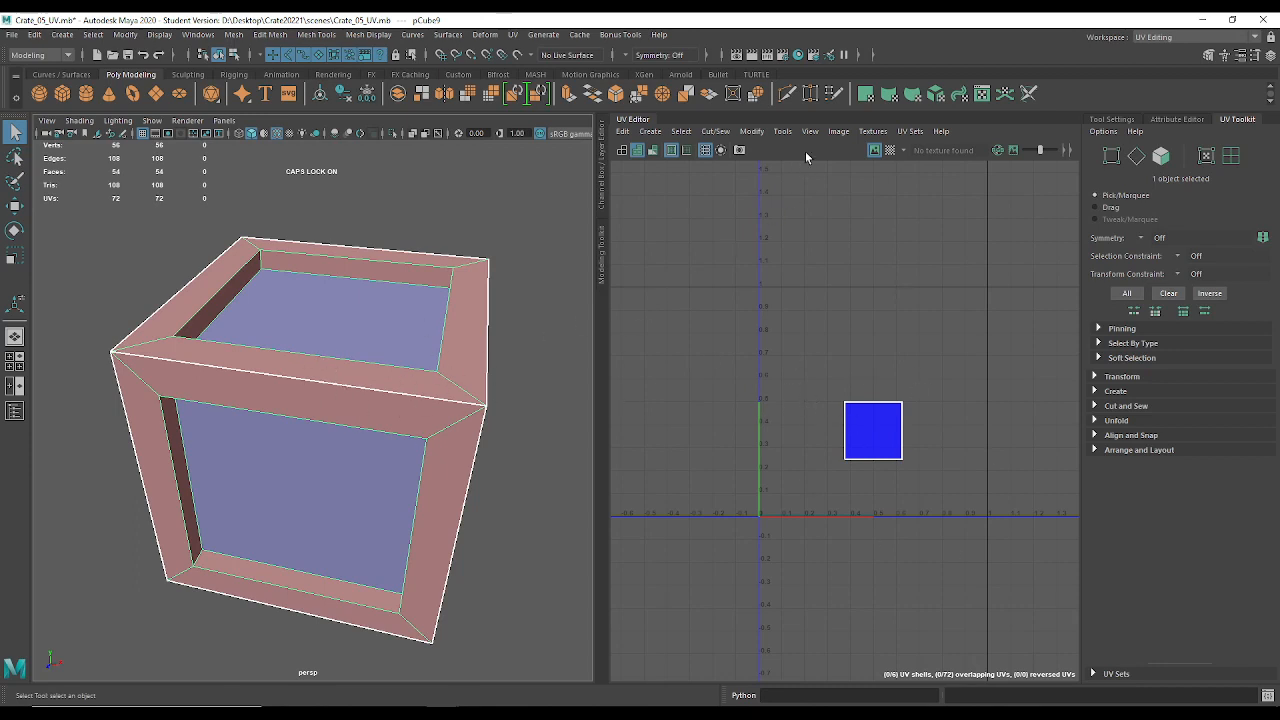
left_click(936, 96)
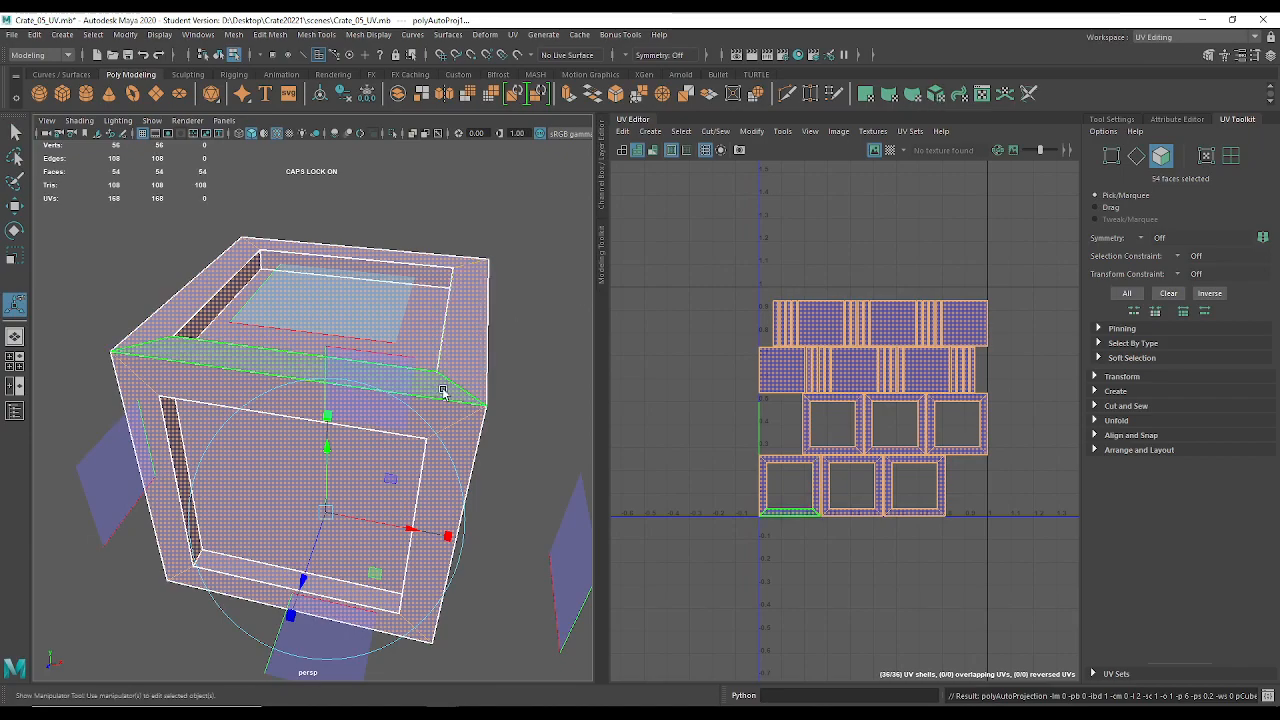
Examine the automatic projection planes surrounding the crate from several sides, including from below.
left_click_drag(443, 392, 371, 349, "alt")
right_click_drag(371, 349, 311, 326, "alt")
left_click_drag(311, 326, 378, 309, "alt")
middle_click_drag(342, 362, 425, 259, "alt")
right_click_drag(425, 259, 481, 404, "alt")
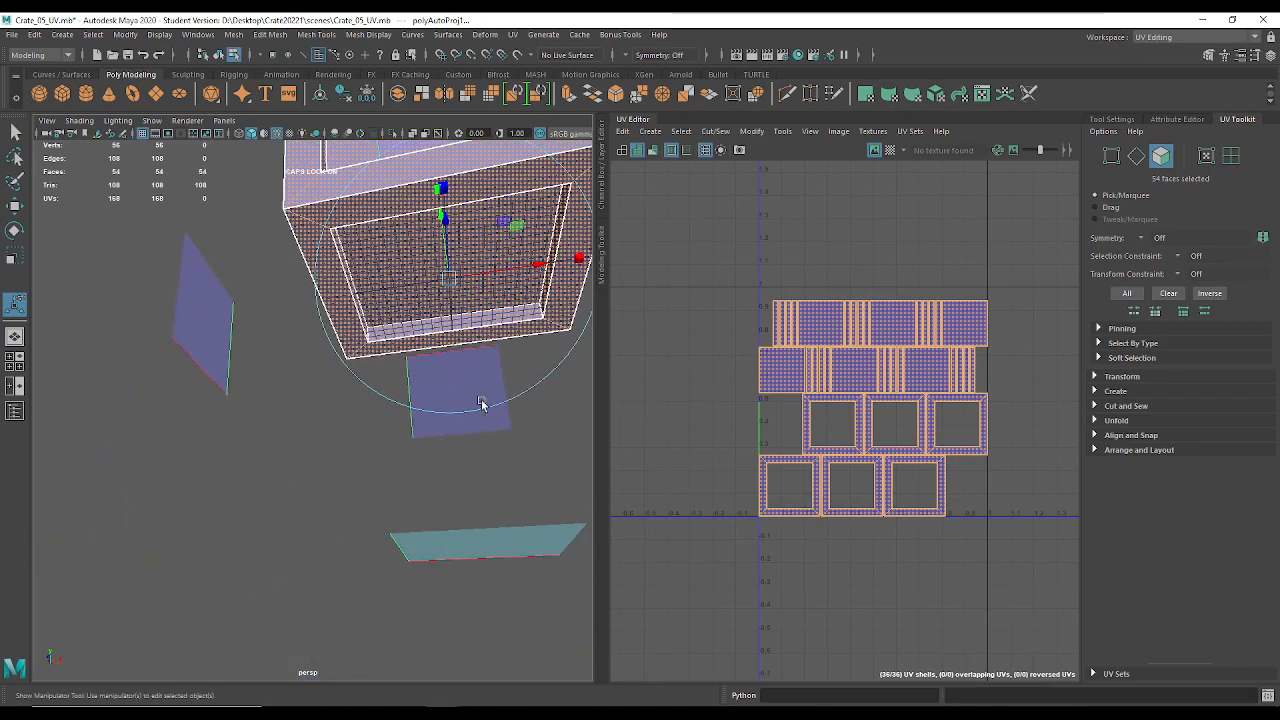
left_click_drag(481, 404, 334, 456, "alt")
right_click_drag(334, 456, 237, 406, "alt")
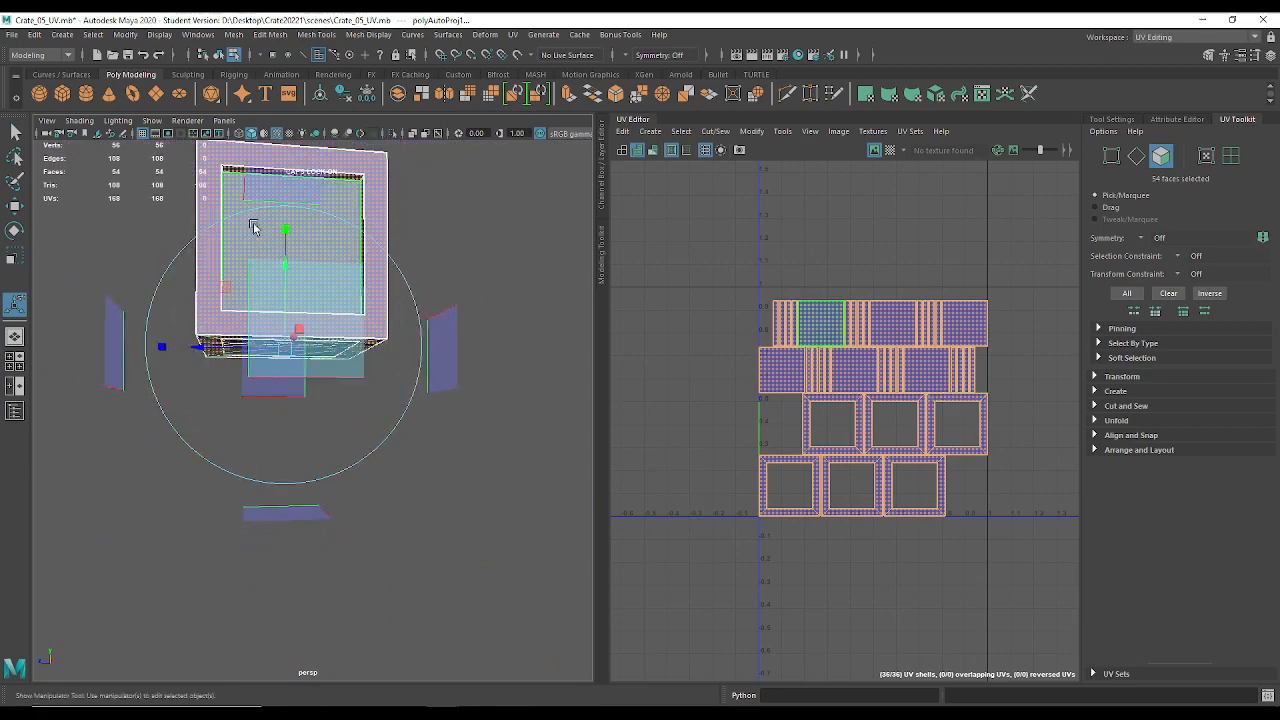
left_click_drag(253, 228, 220, 342, "alt")
left_click_drag(355, 347, 280, 478, "alt")
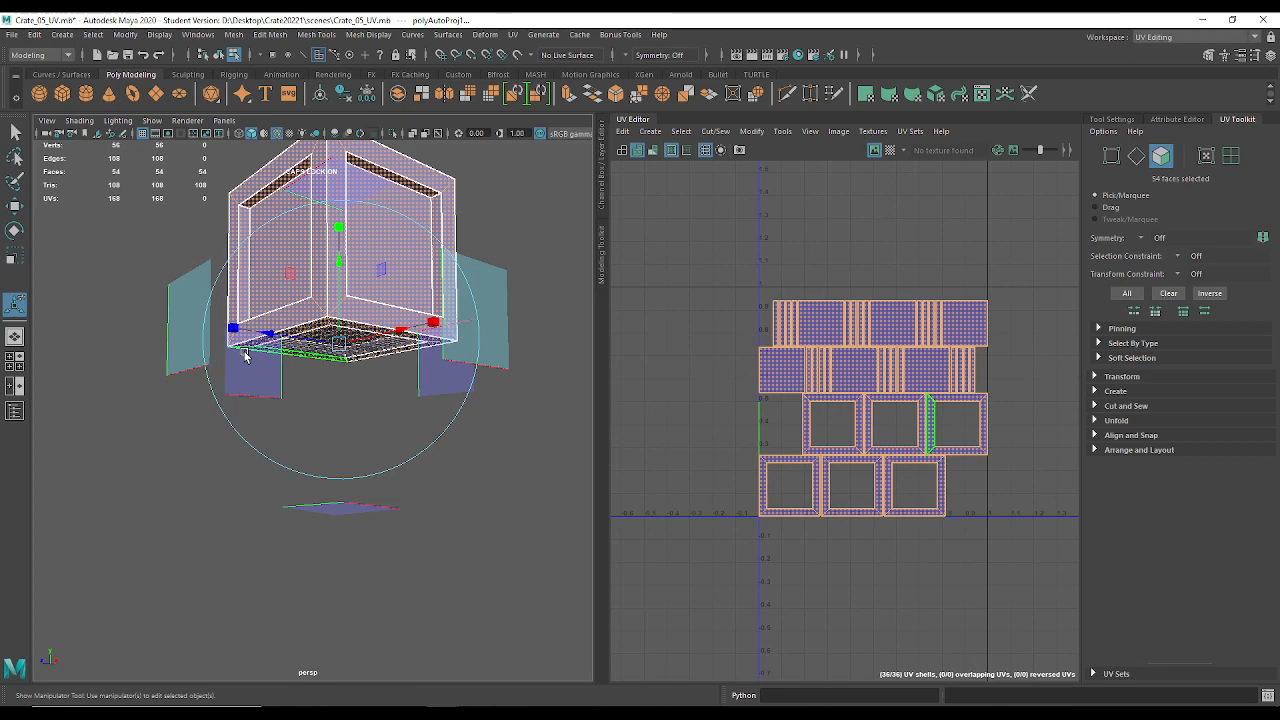
left_click_drag(245, 356, 291, 390, "alt")
scroll(291, 390, "up", 3)
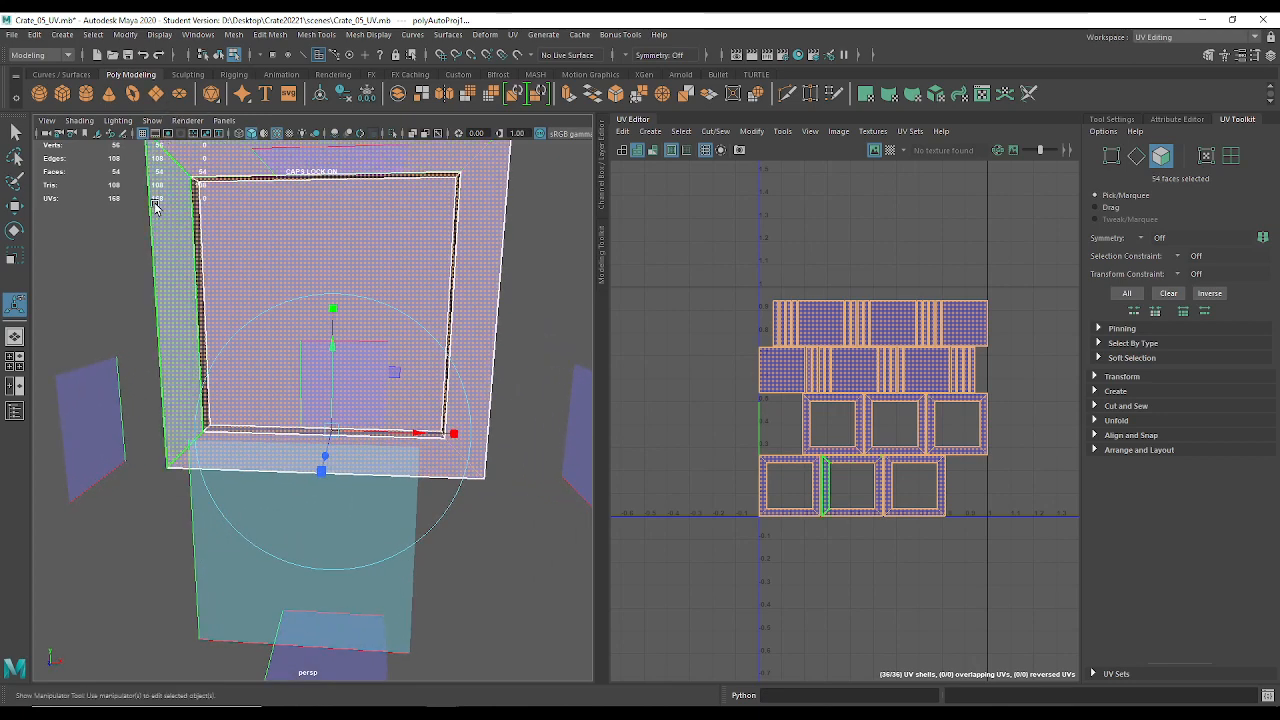
left_click_drag(155, 205, 138, 517, "alt")
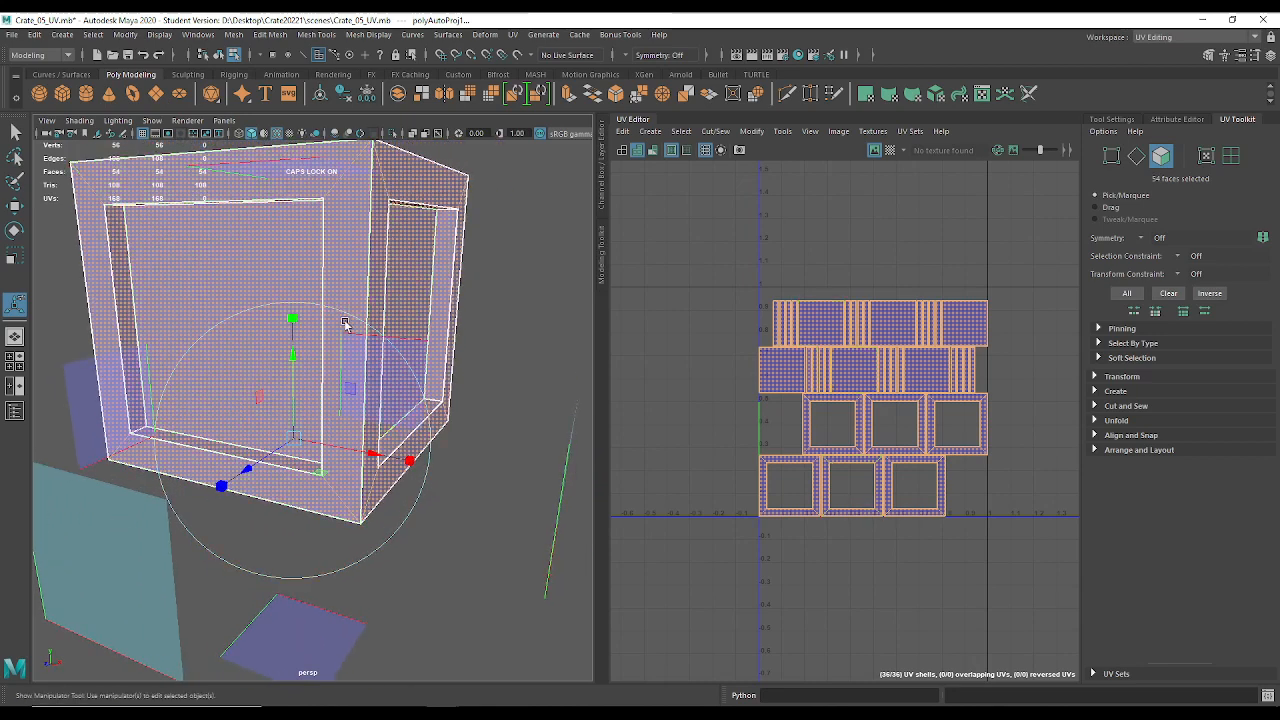
Select the first frame shell in the UV layout's upper frame row and examine the matching border faces on the crate.
double_click(807, 444)
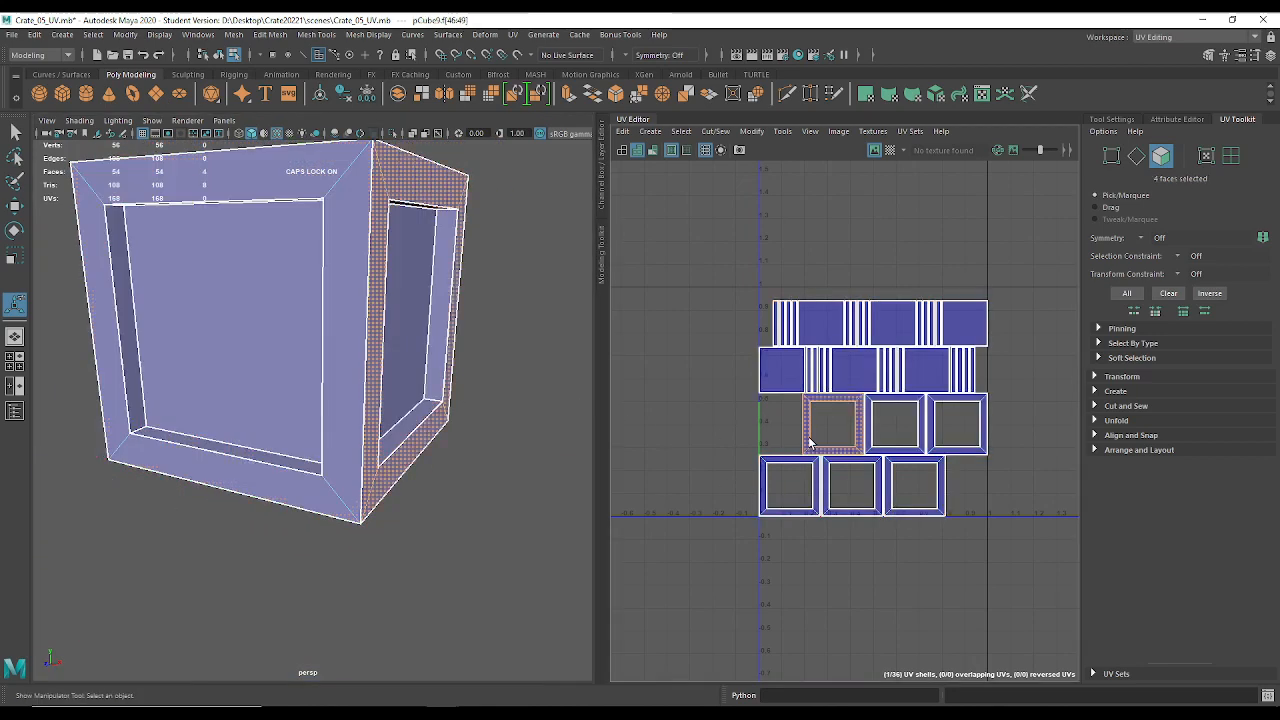
left_click_drag(572, 398, 446, 341, "alt")
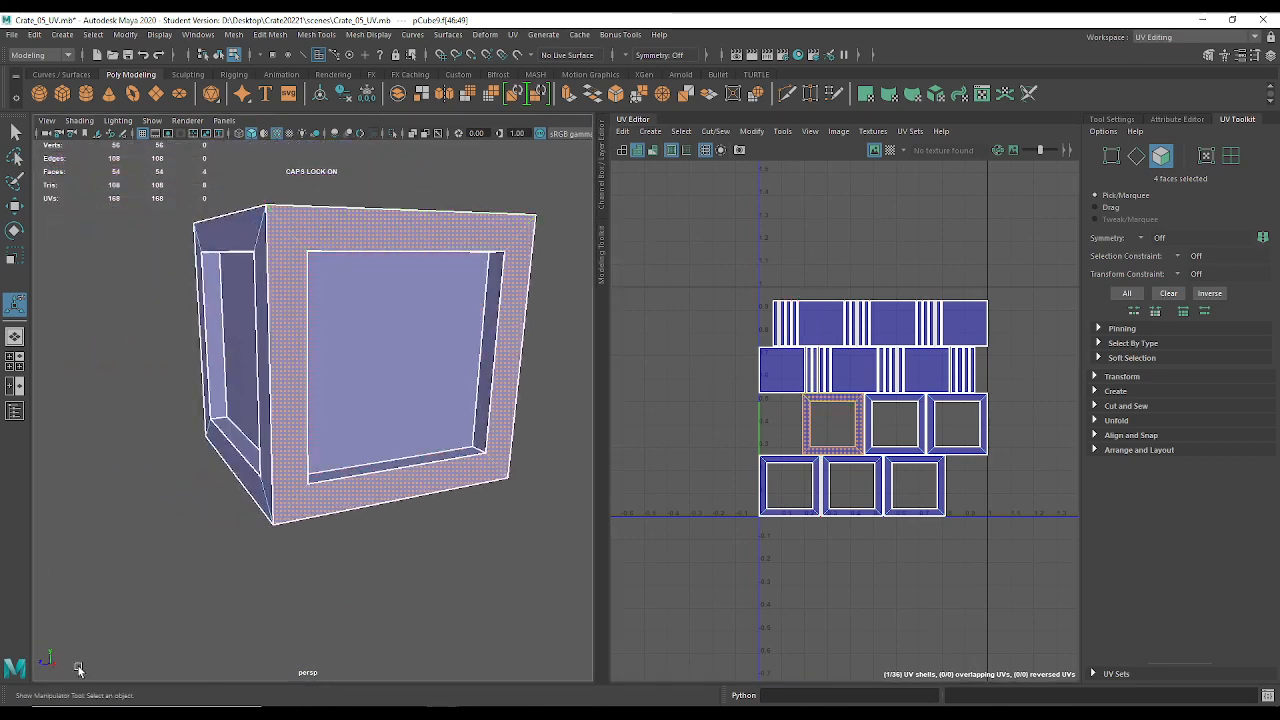
left_click_drag(178, 586, 300, 490, "alt")
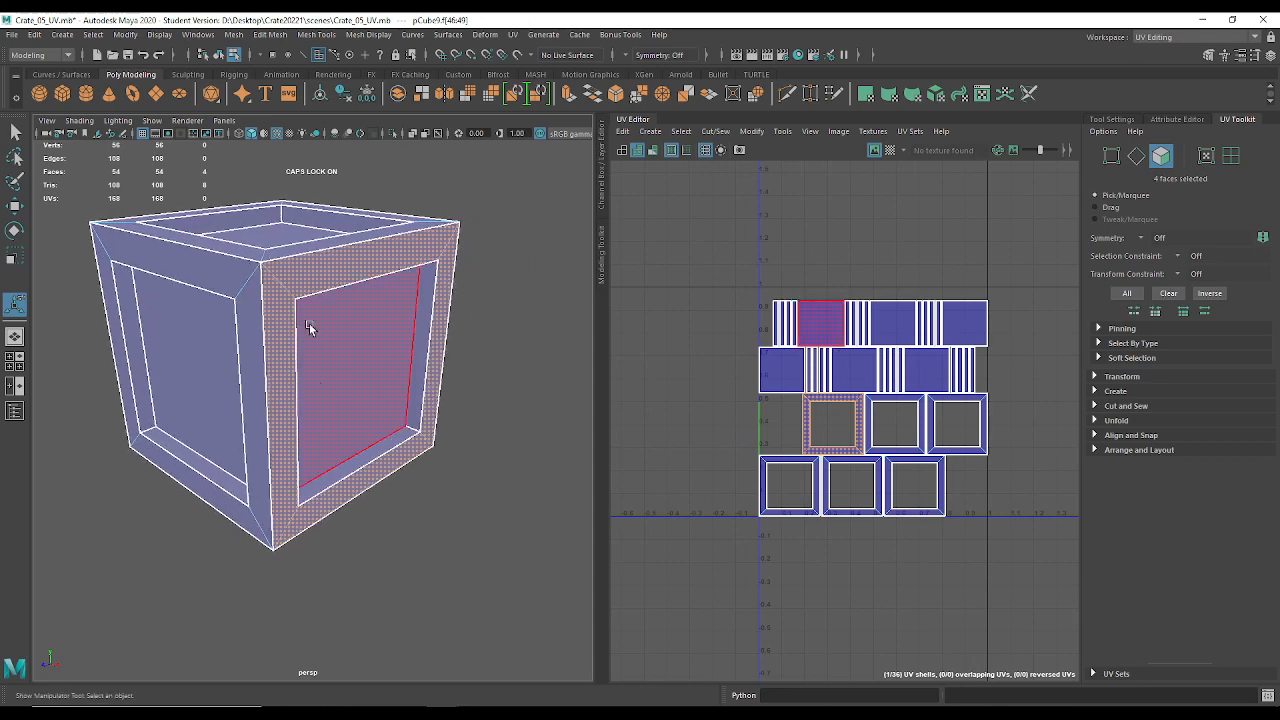
right_click_drag(746, 486, 890, 470, "alt")
middle_click_drag(625, 362, 515, 340, "alt")
scroll(480, 434, "up", 5)
left_click_drag(480, 434, 340, 428, "alt")
left_click_drag(474, 449, 183, 327, "alt")
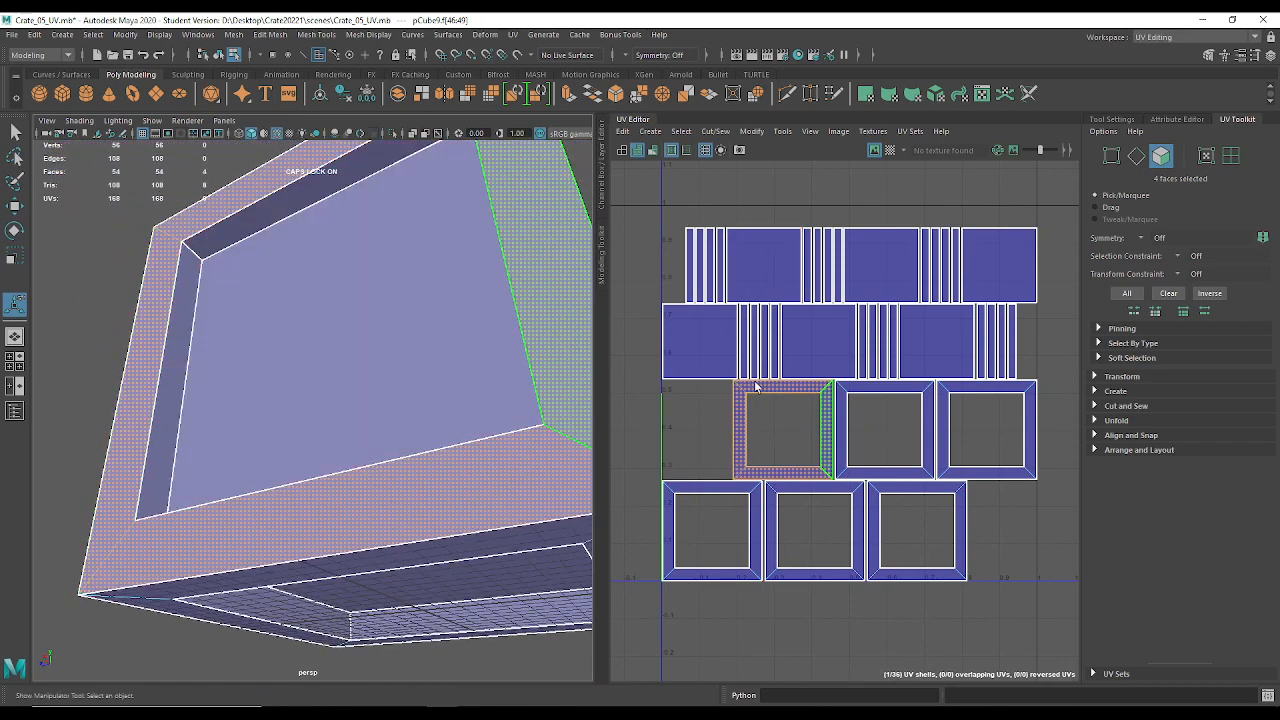
Select a recess side face and the flat panel faces on two crate sides to locate their shells in the UV layout.
left_click_drag(343, 346, 195, 275, "alt")
left_click(195, 275)
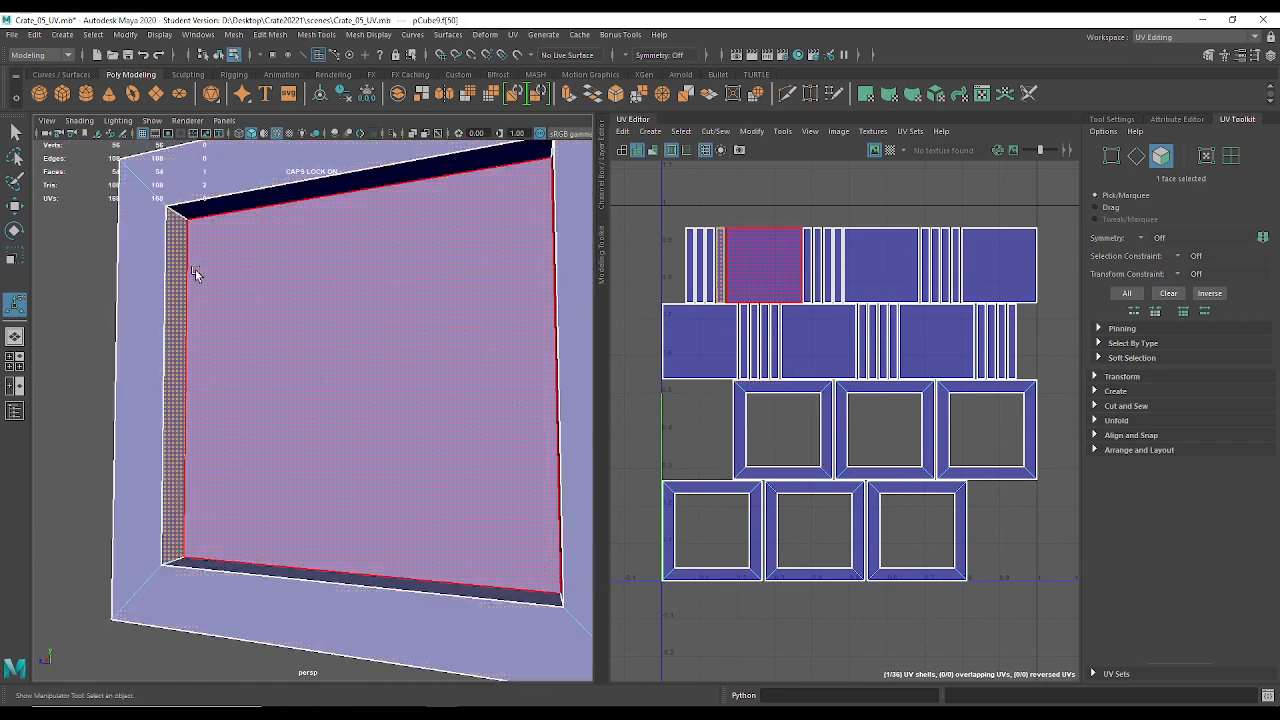
left_click_drag(262, 350, 345, 451)
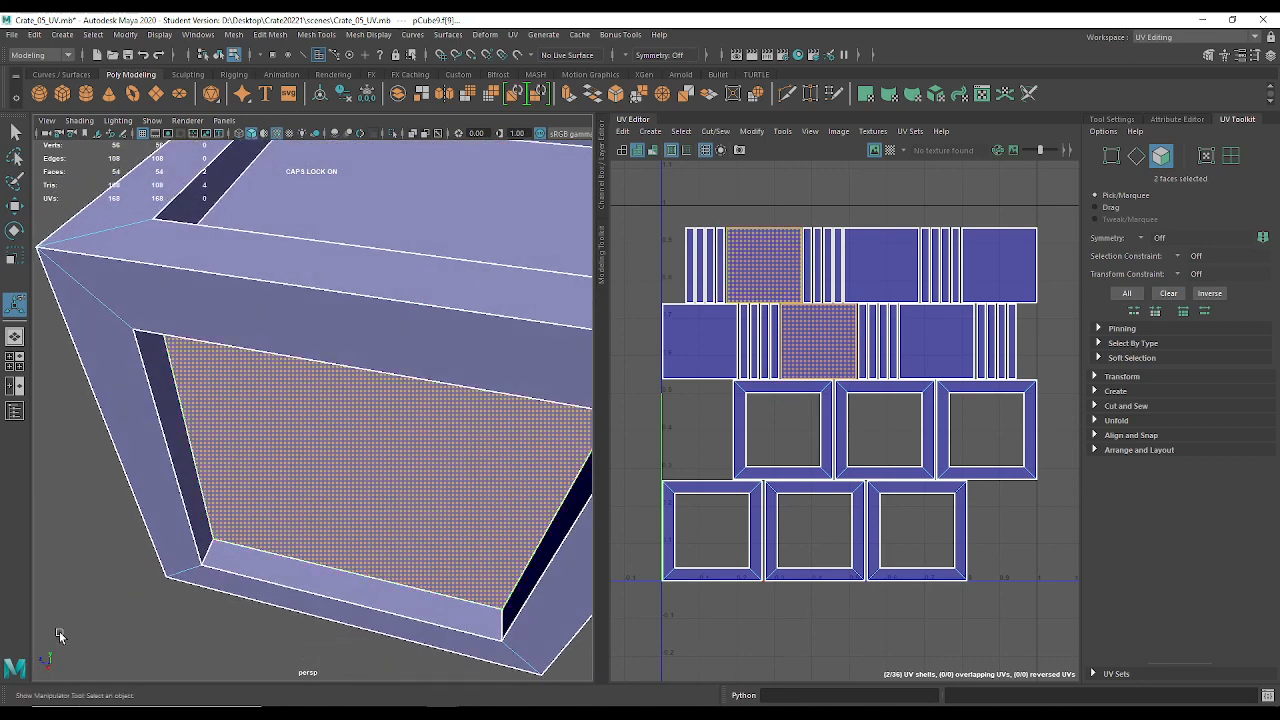
left_click_drag(355, 530, 307, 416, "alt")
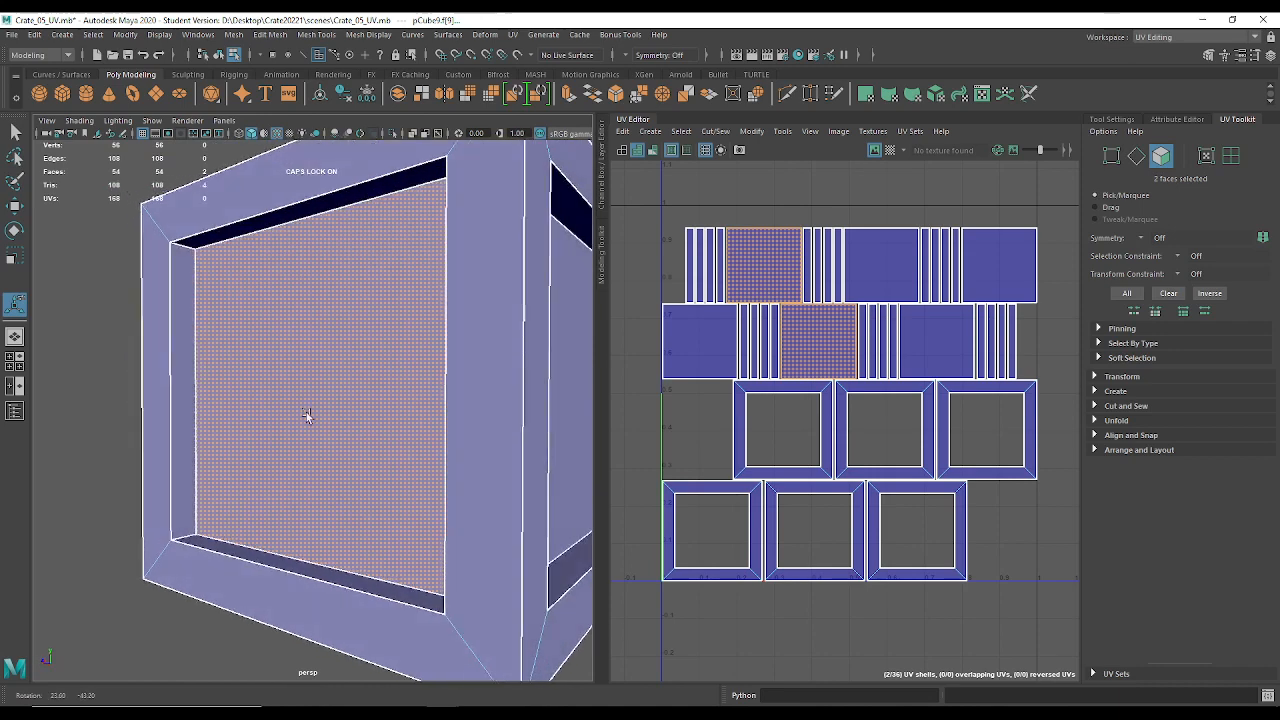
Select the narrow inner faces of one recess in turn to locate their strip shells, and clear the selection.
left_click(214, 236)
left_click_drag(214, 237, 540, 365, "alt")
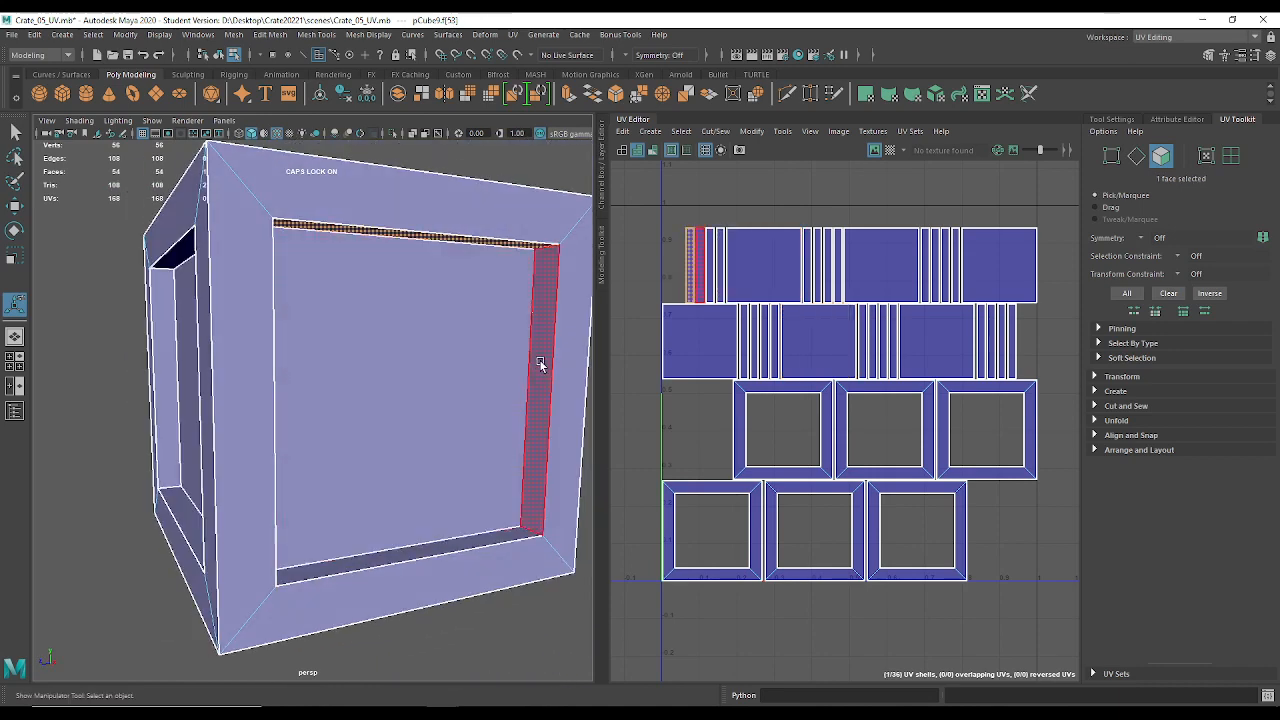
left_click(540, 365)
left_click(491, 543)
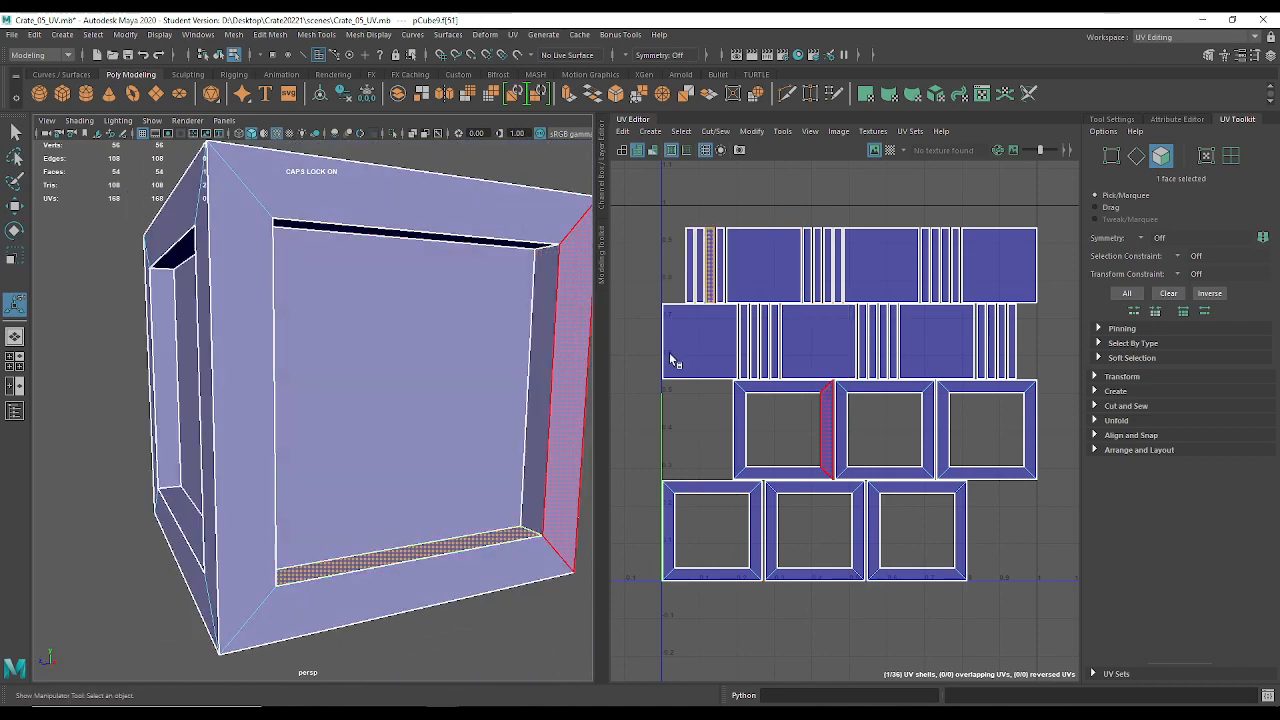
right_click_drag(474, 463, 372, 408, "alt")
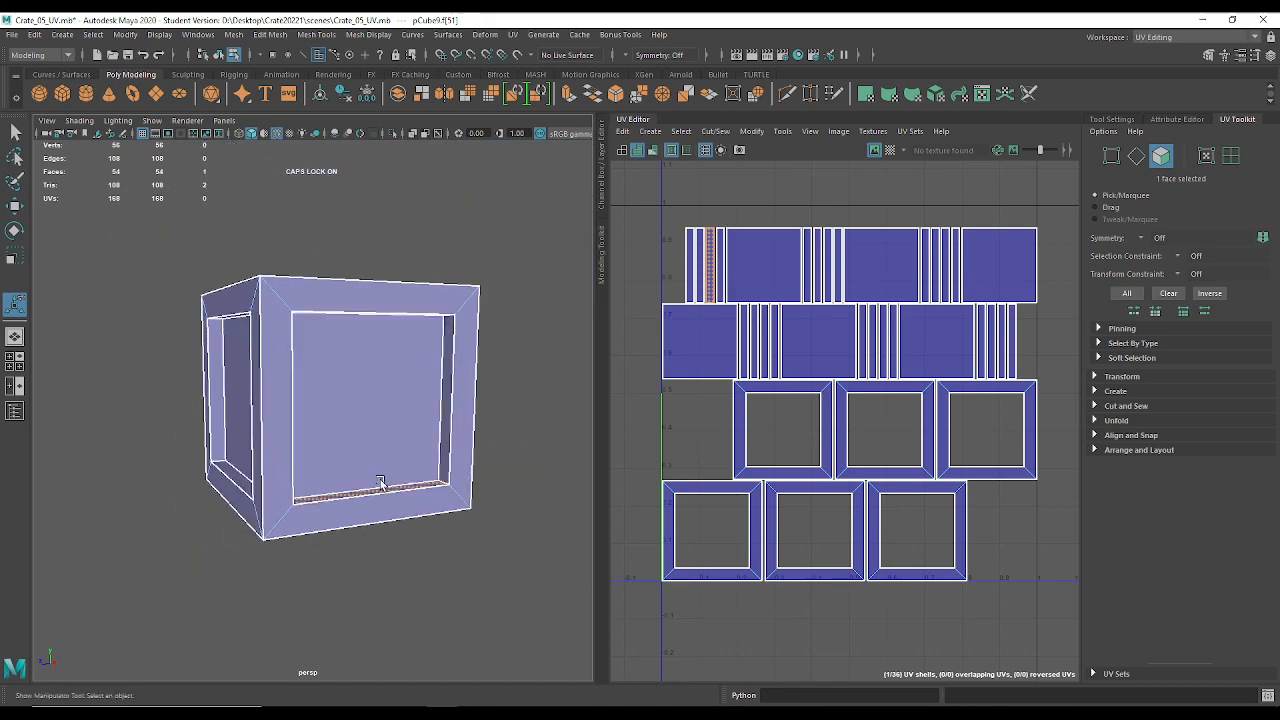
left_click_drag(380, 483, 466, 489, "alt")
middle_click_drag(466, 489, 393, 504, "alt")
scroll(705, 459, "down", 1)
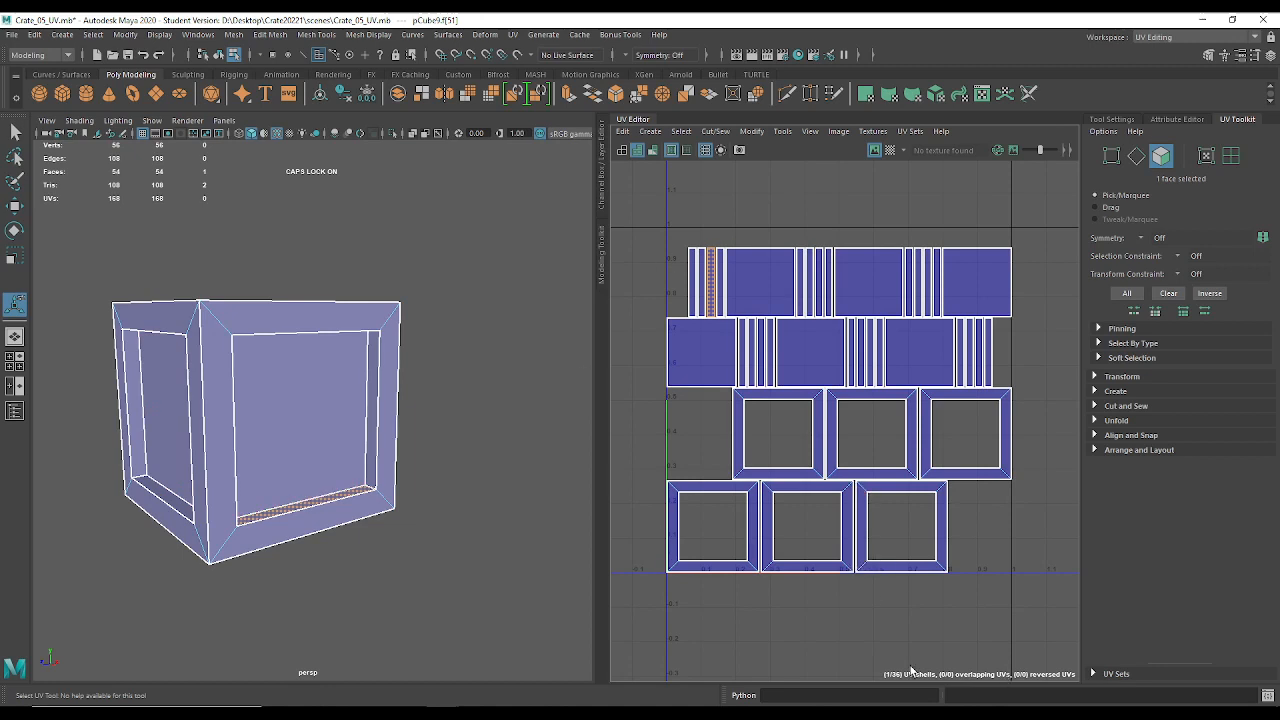
left_click_drag(867, 661, 948, 680)
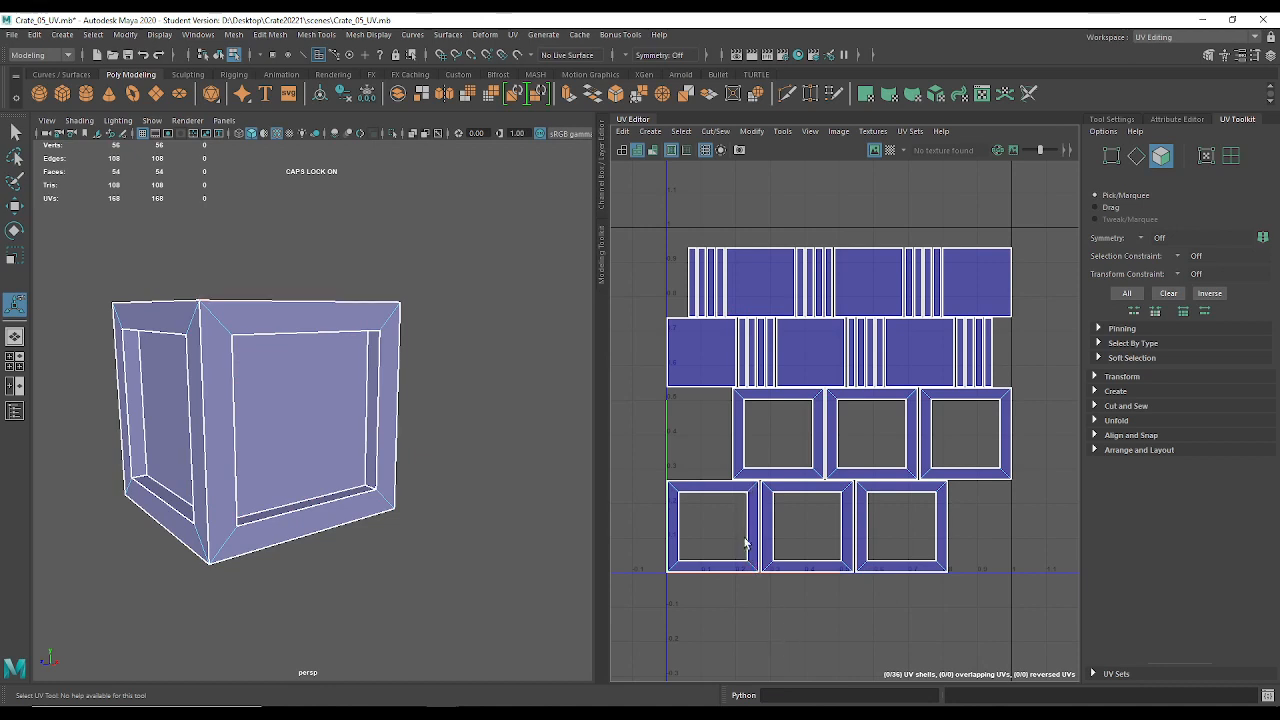
Select the first frame shell in the lowest row, and select frame and panel faces on the crate to compare them with the layout.
left_click(743, 420)
left_click(775, 539)
double_click(766, 539)
double_click(754, 535)
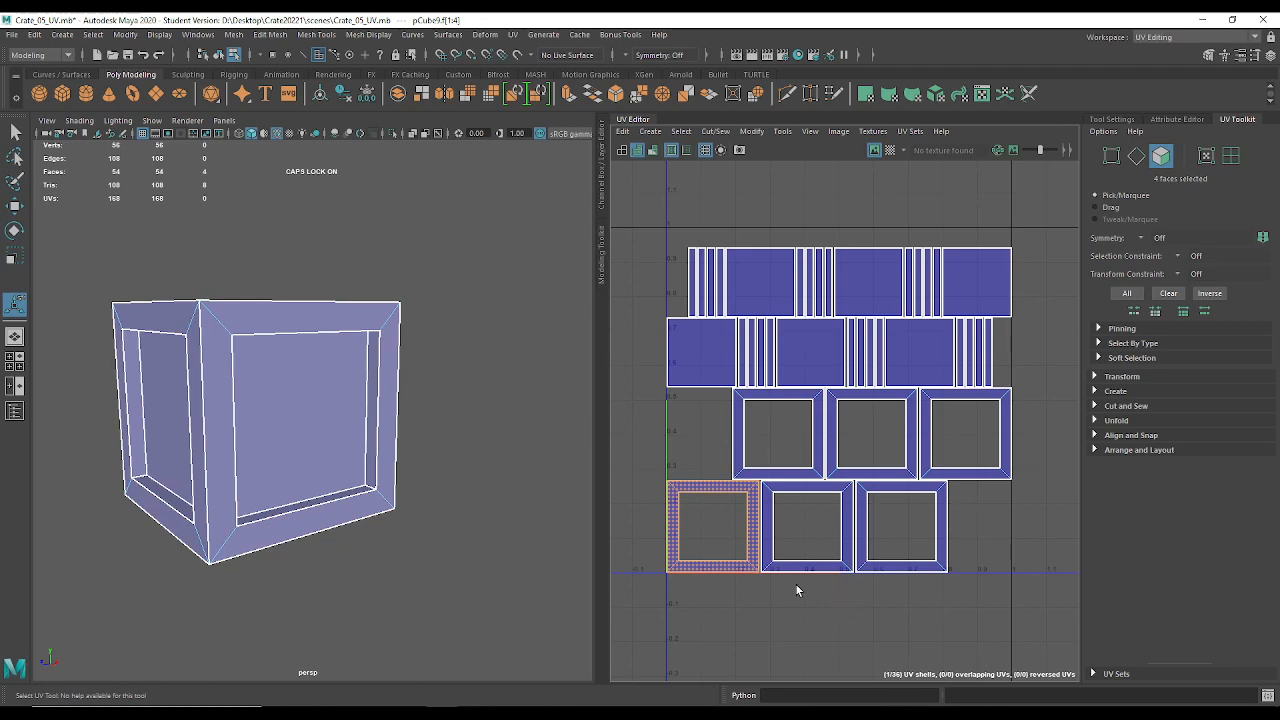
left_click_drag(259, 407, 312, 398, "alt")
left_click(280, 373)
double_click(291, 403, "shift")
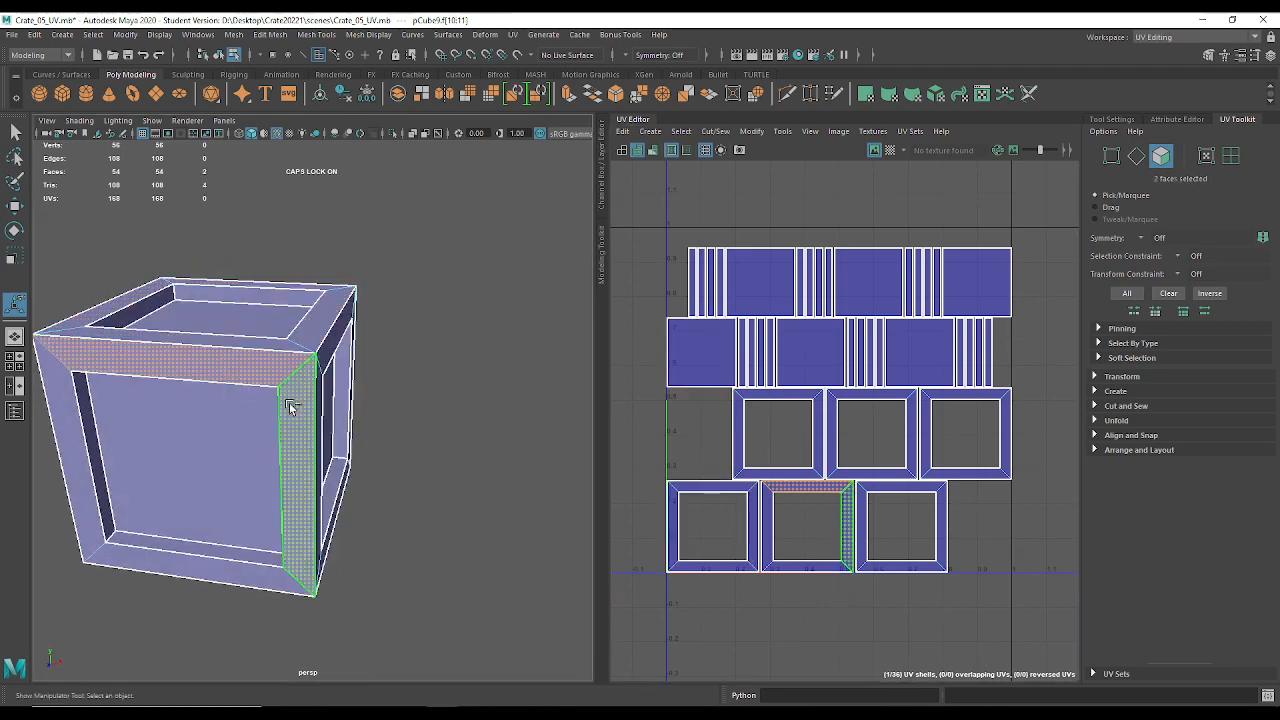
left_click(186, 466)
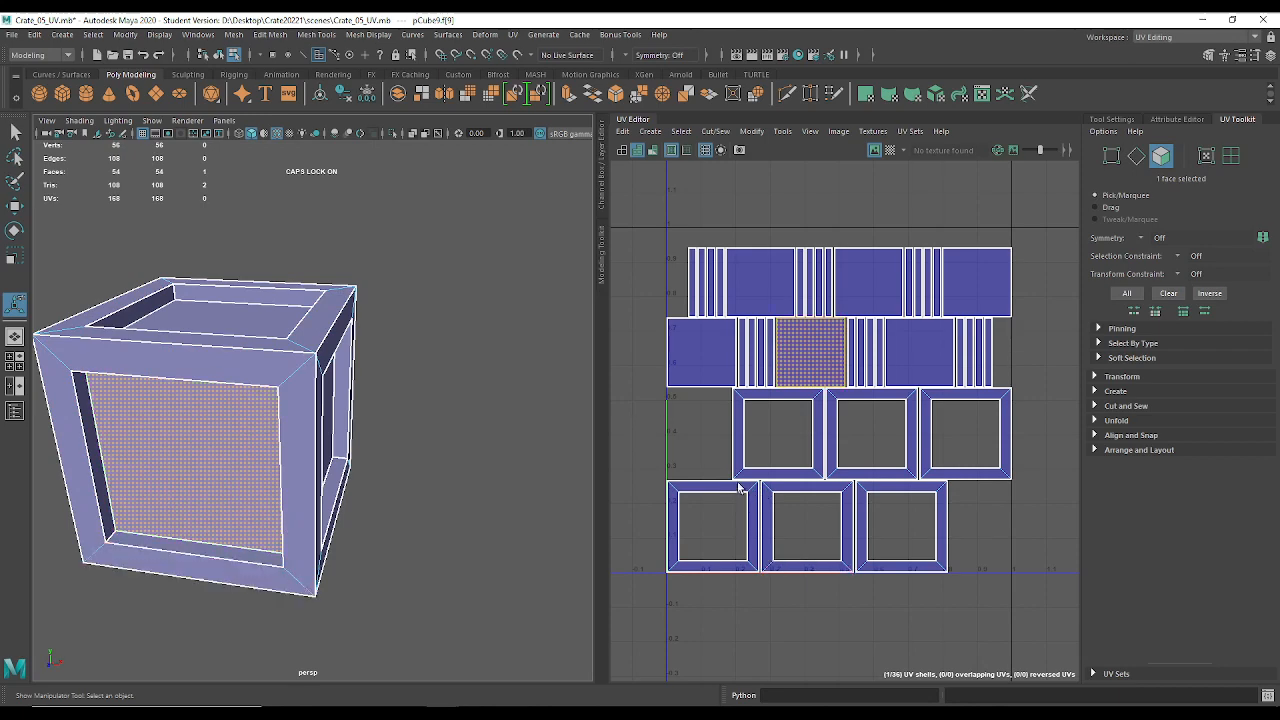
Switch the UV Editor's selection mode to UV Shell.
middle_click_drag(690, 480, 769, 549, "alt")
right_click_drag(769, 549, 750, 460, "alt")
middle_click_drag(750, 460, 689, 448, "alt")
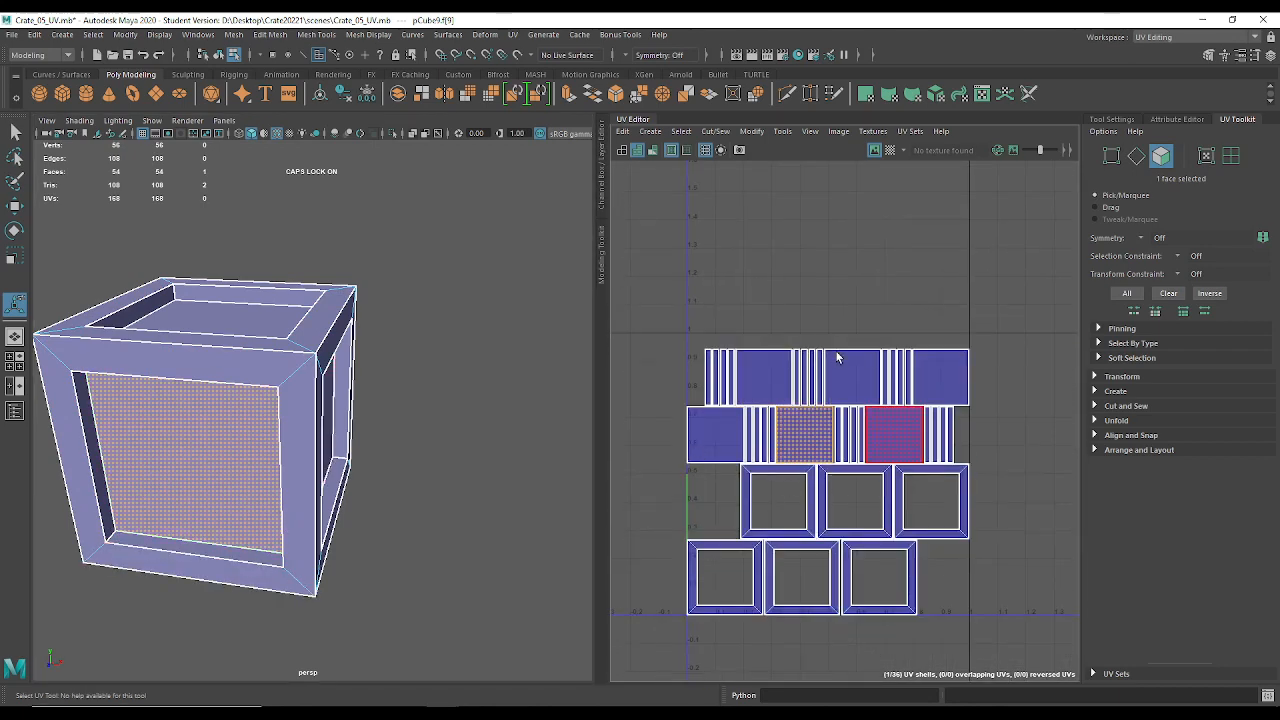
middle_click_drag(838, 357, 881, 303, "alt")
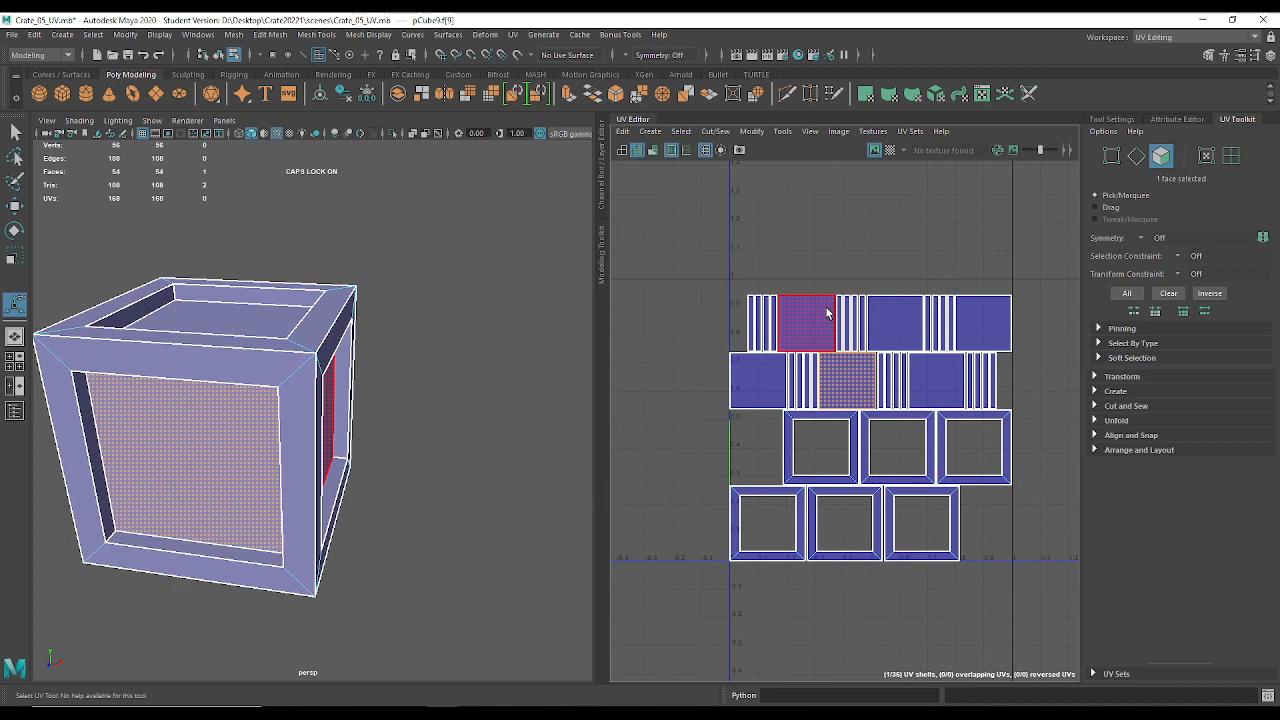
right_click_drag(827, 313, 915, 259)
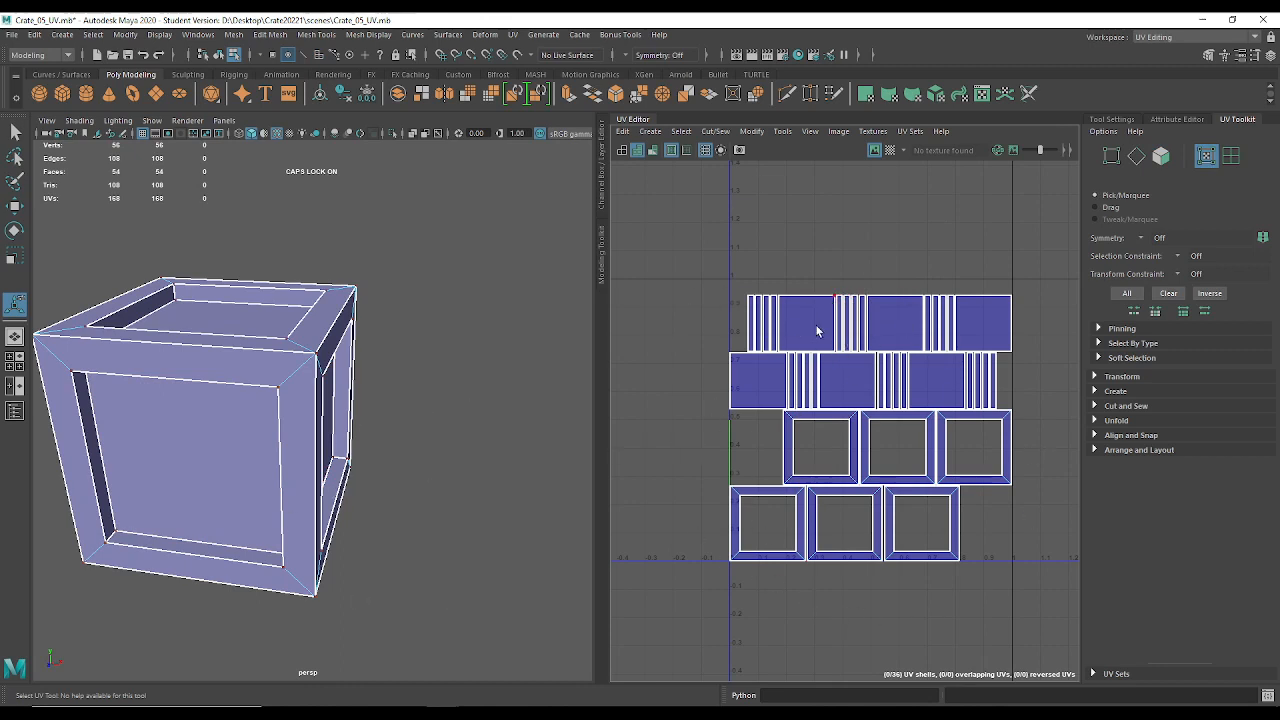
mouse_move(498, 320)
right_mouse_down()
mouse_move(390, 312)
mouse_move(493, 311)
mouse_move(506, 328)
mouse_move(499, 320)
right_mouse_up()
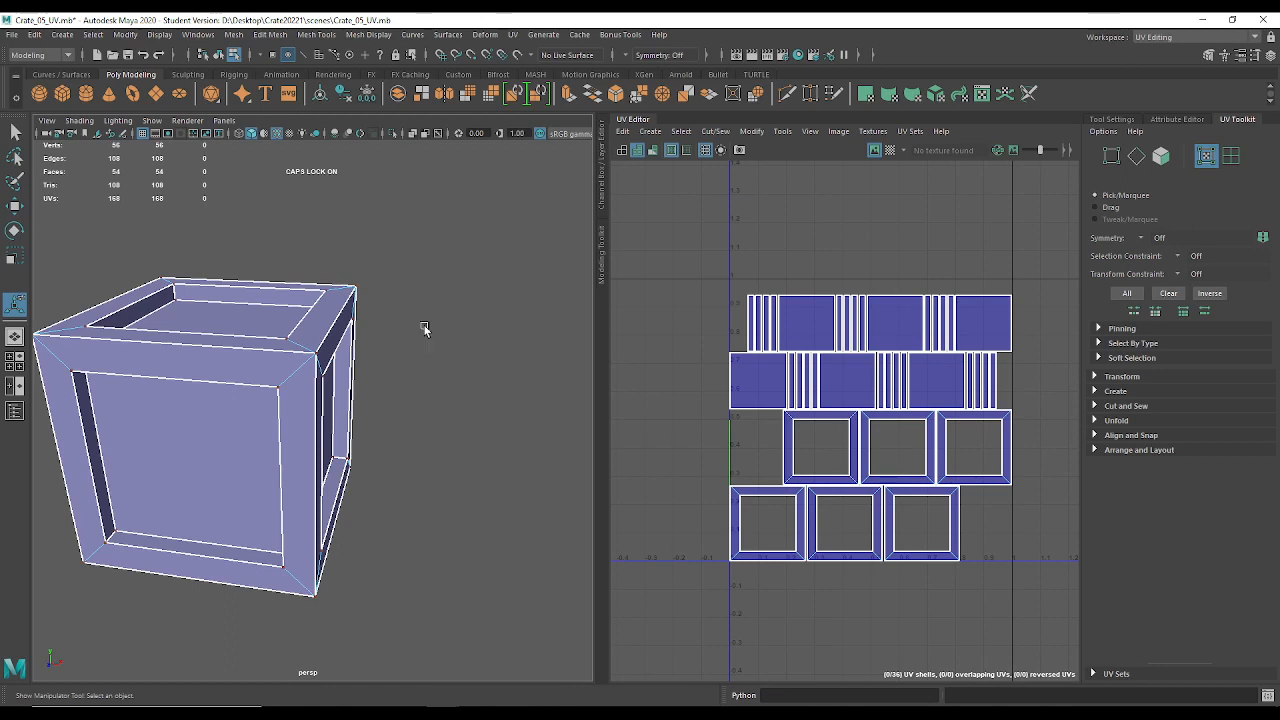
right_click_drag(787, 234, 787, 232)
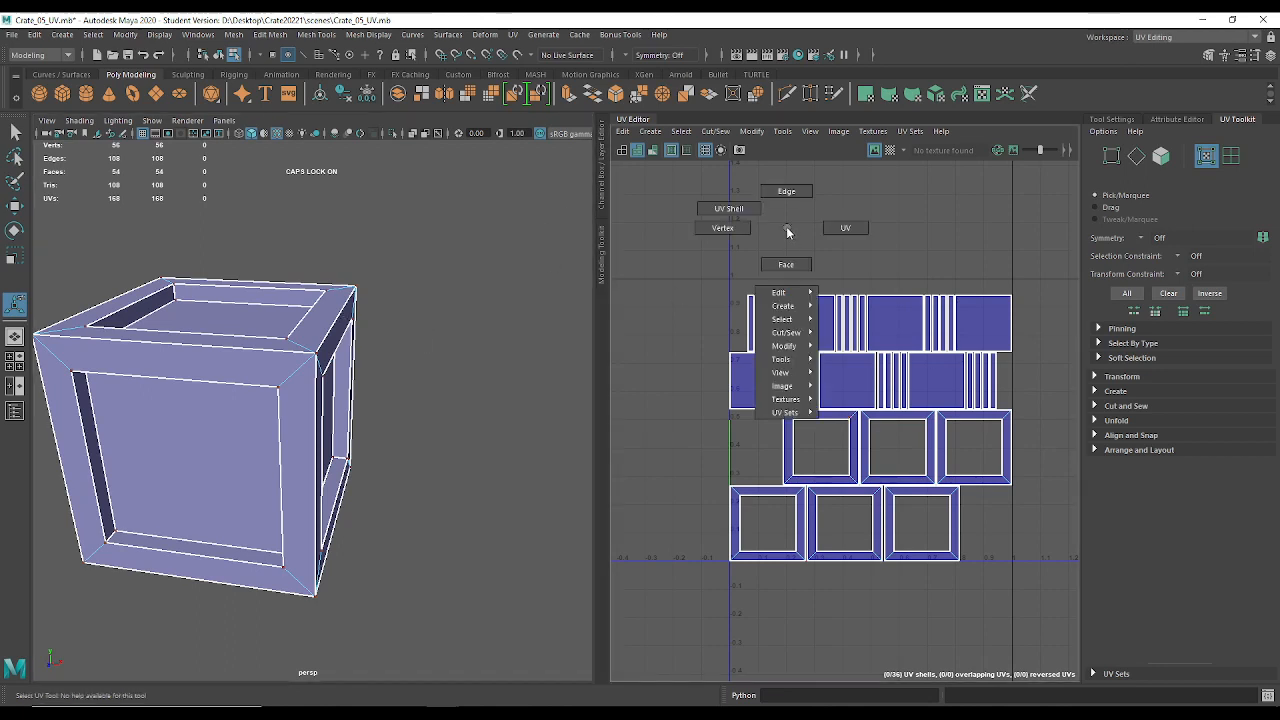
right_click_drag(787, 232, 799, 263)
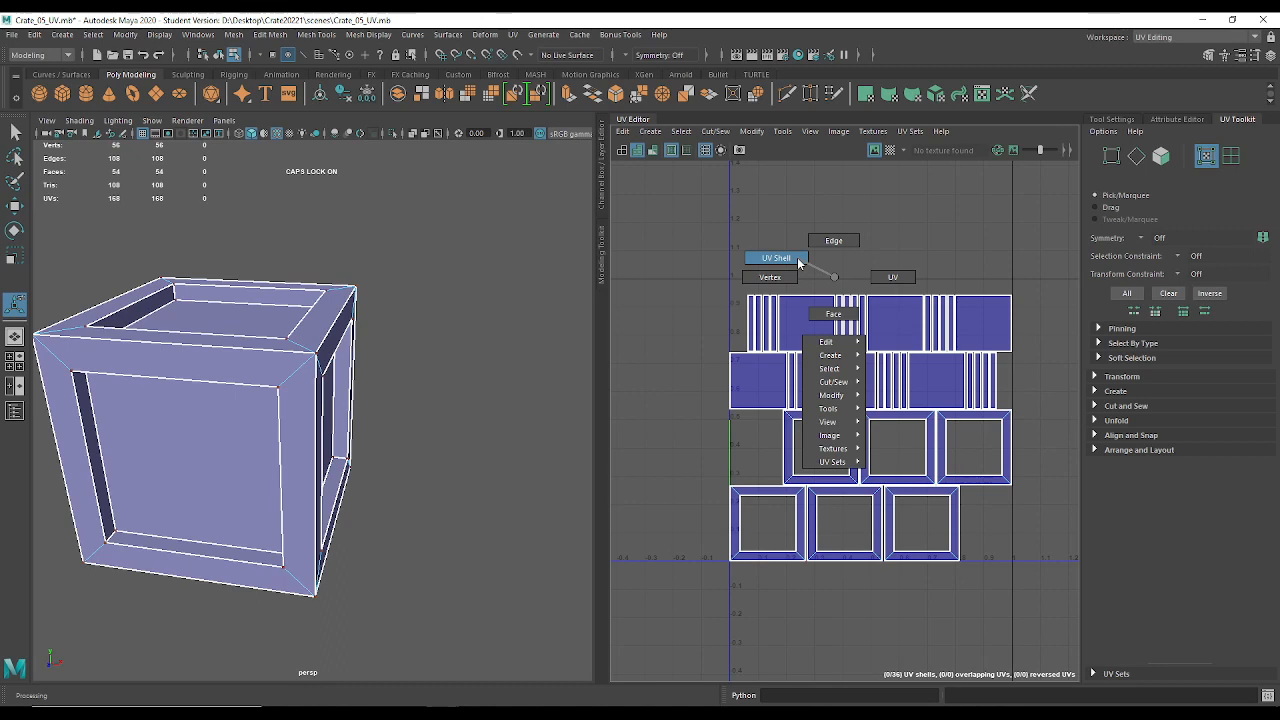
right_click_drag(799, 263, 799, 263)
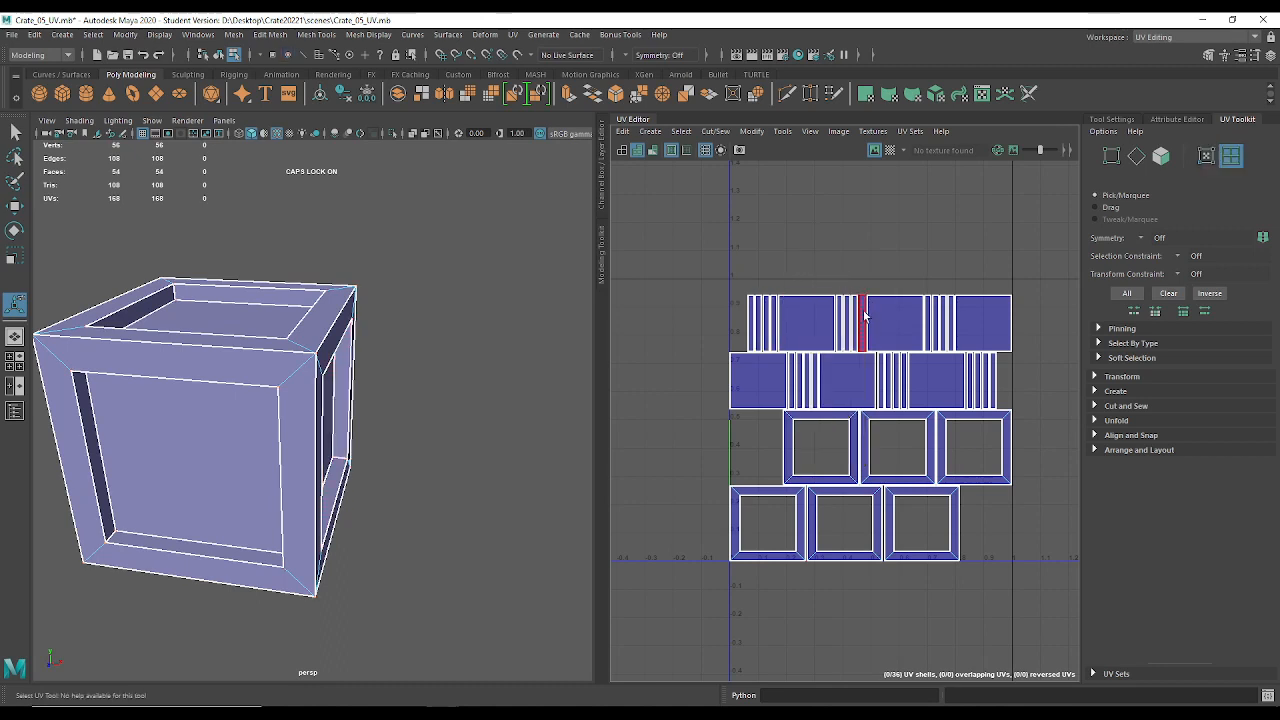
Select the six square panel shells and move them together up and left, outside the 0–1 UV space.
middle_click_drag(757, 271, 724, 340, "alt")
left_click(727, 451)
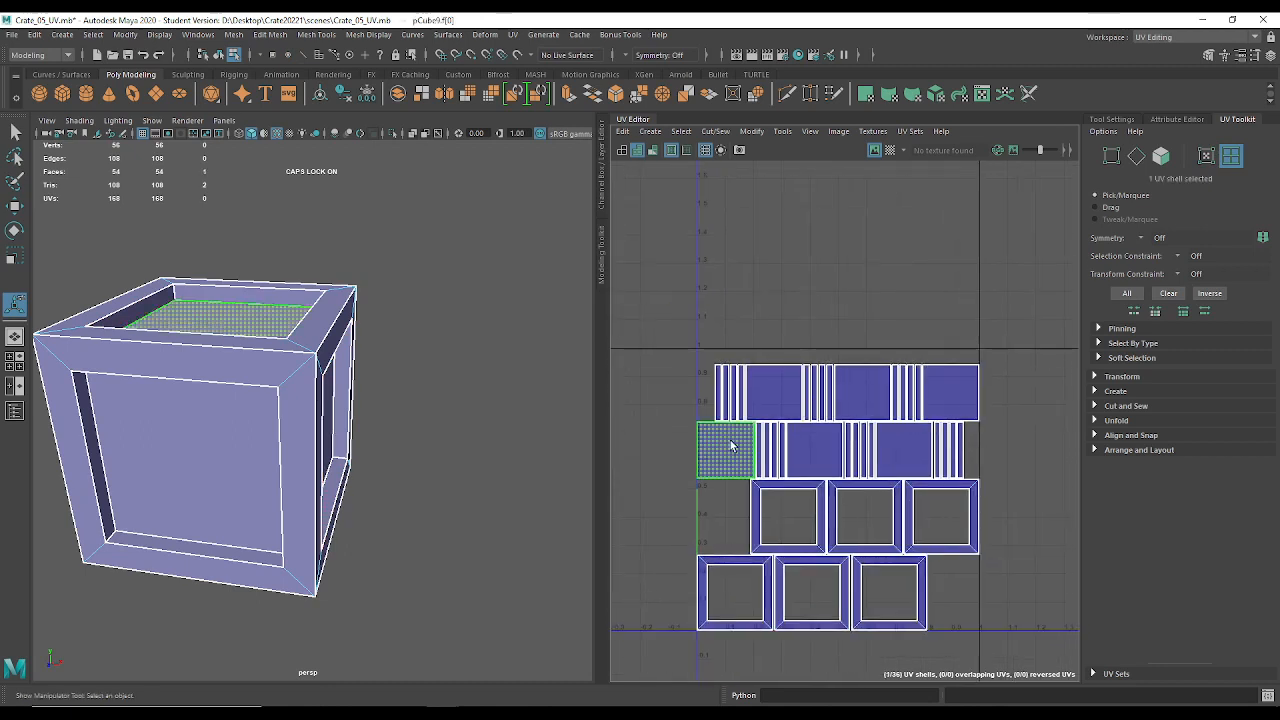
left_click(781, 385, "shift")
left_click(820, 448, "shift")
left_click(851, 384, "shift")
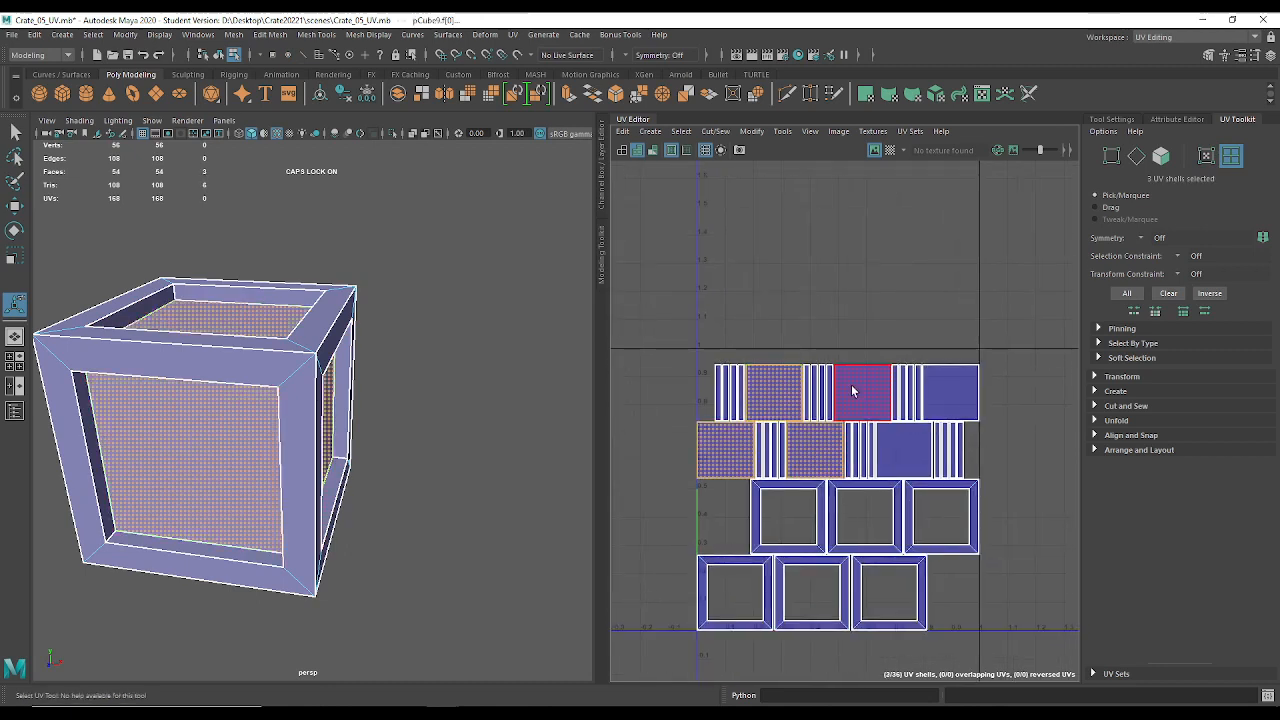
left_click(891, 448, "shift")
left_click(950, 393, "shift")
key("w")
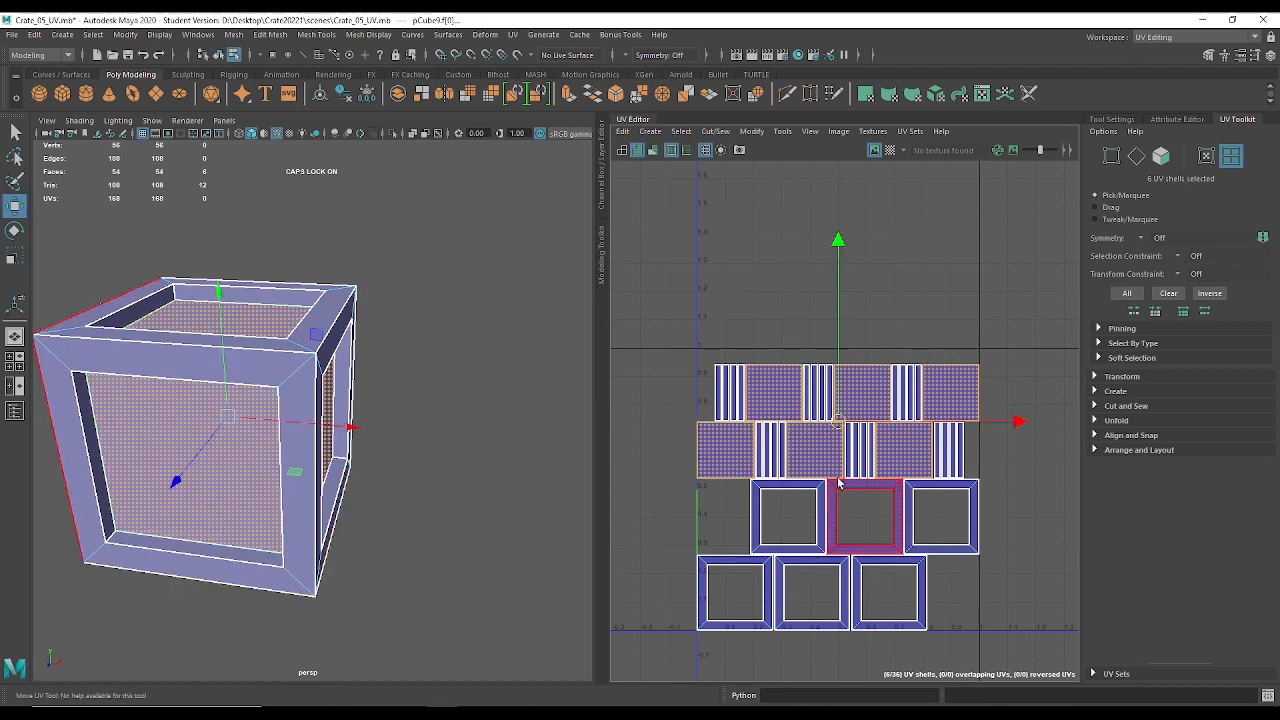
middle_click_drag(811, 424, 848, 440, "alt")
scroll(865, 432, "down", 2)
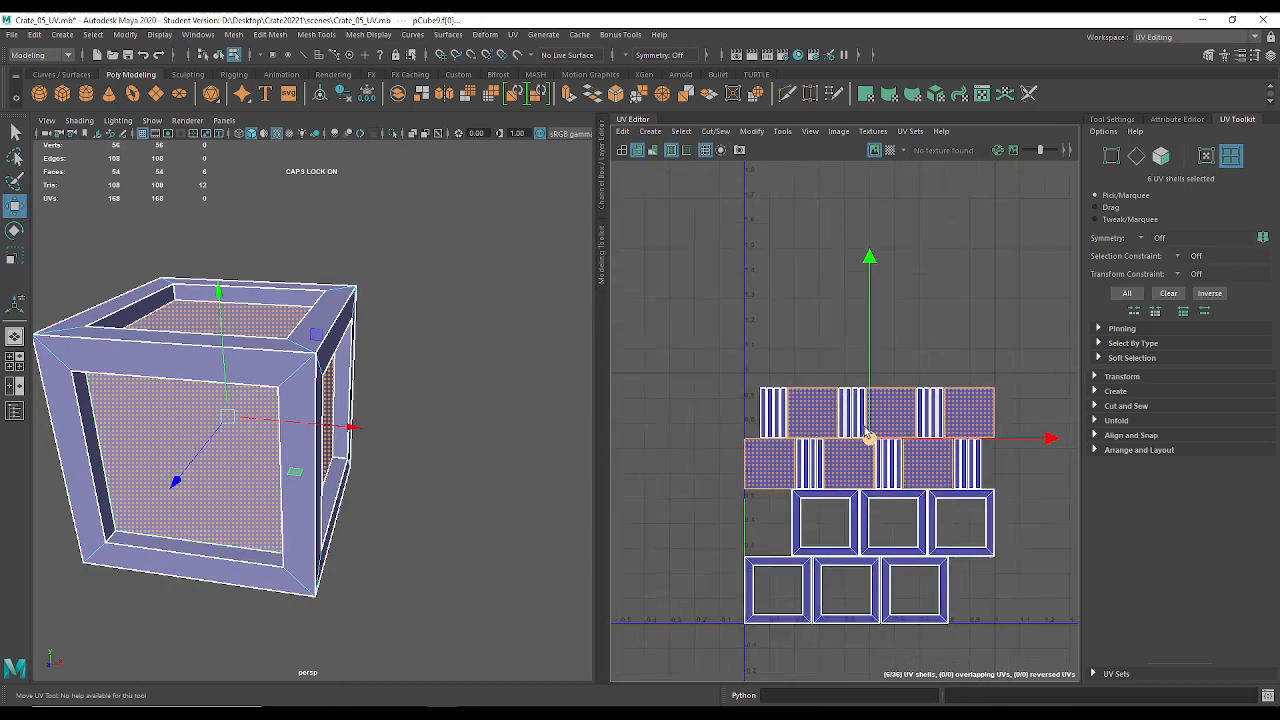
left_click_drag(873, 440, 761, 213)
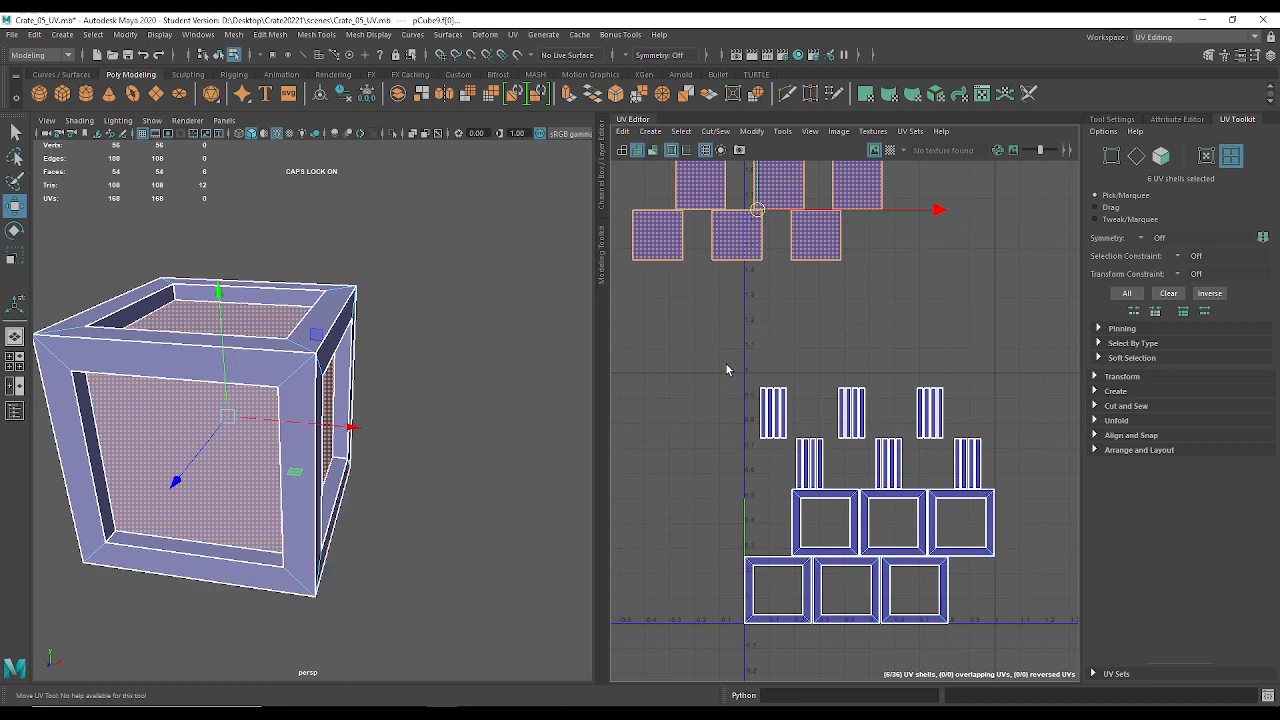
Select the three lower panel shells and move them straight down, clear of the upper three.
middle_click_drag(726, 372, 831, 520, "alt")
right_click_drag(831, 520, 848, 474, "alt")
middle_click_drag(812, 467, 751, 549, "alt")
right_click_drag(751, 549, 716, 519, "alt")
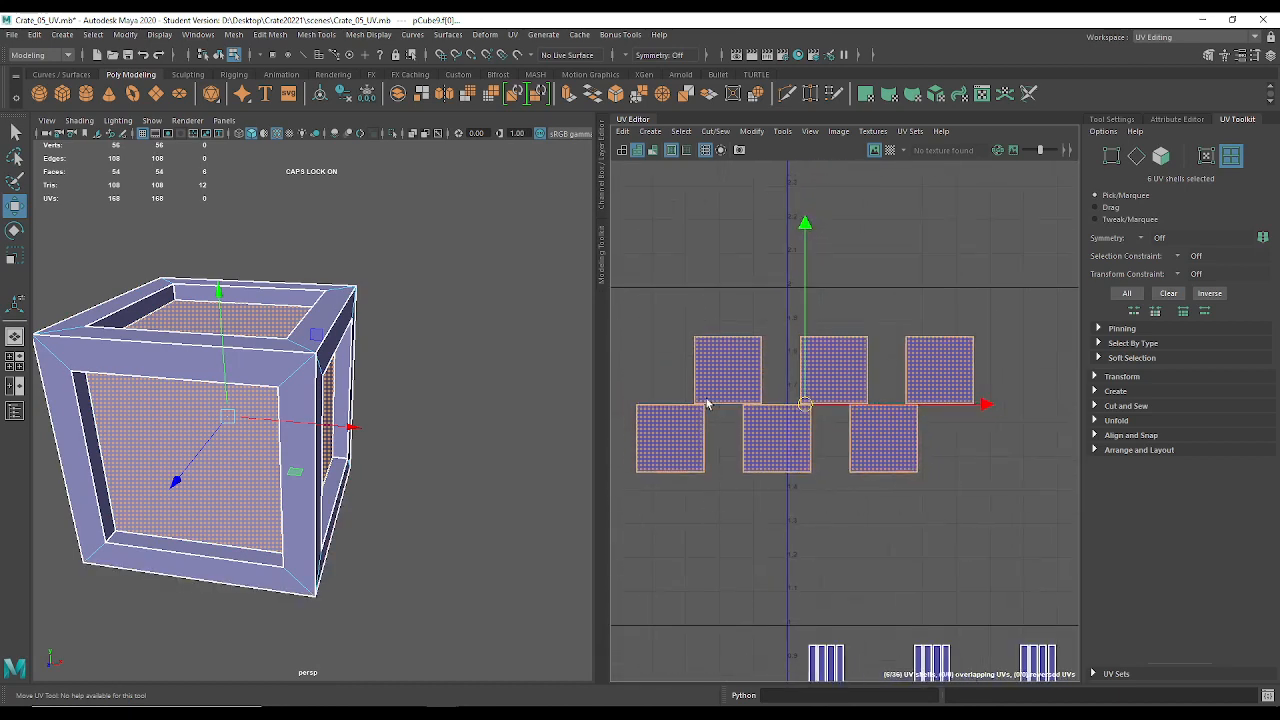
left_click(665, 444)
left_click(783, 461, "shift")
left_click(875, 445, "shift")
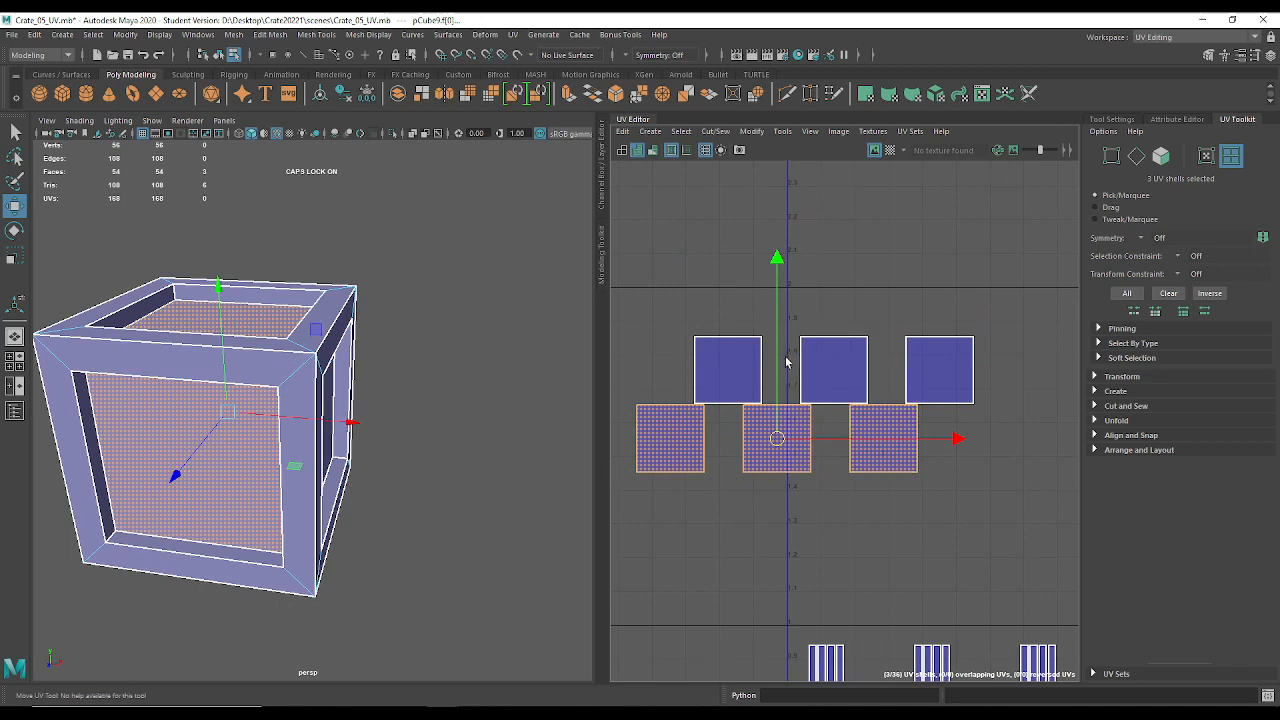
left_click_drag(779, 362, 775, 403)
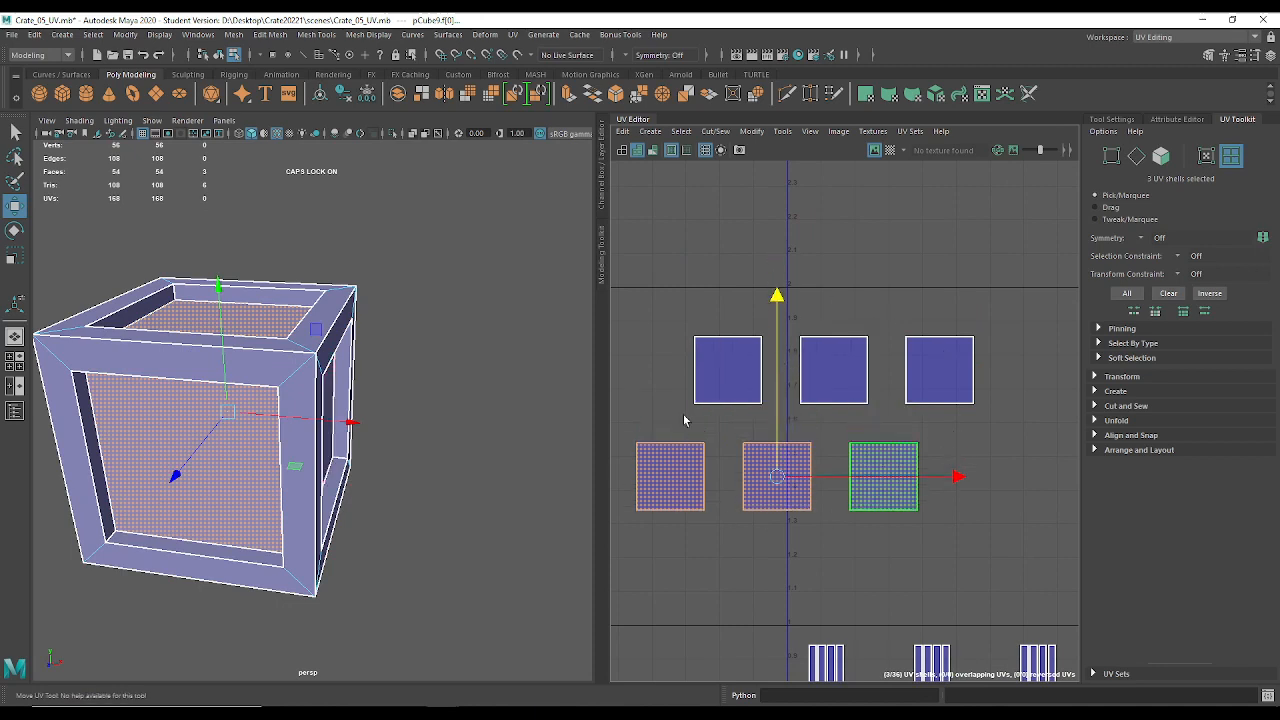
Select groups of four strip shells in turn to match them with the recesses on the crate.
middle_click_drag(732, 374, 794, 327, "alt")
right_click_drag(788, 329, 868, 478, "alt")
middle_click_drag(780, 489, 863, 454, "alt")
right_click_drag(863, 454, 794, 454, "alt")
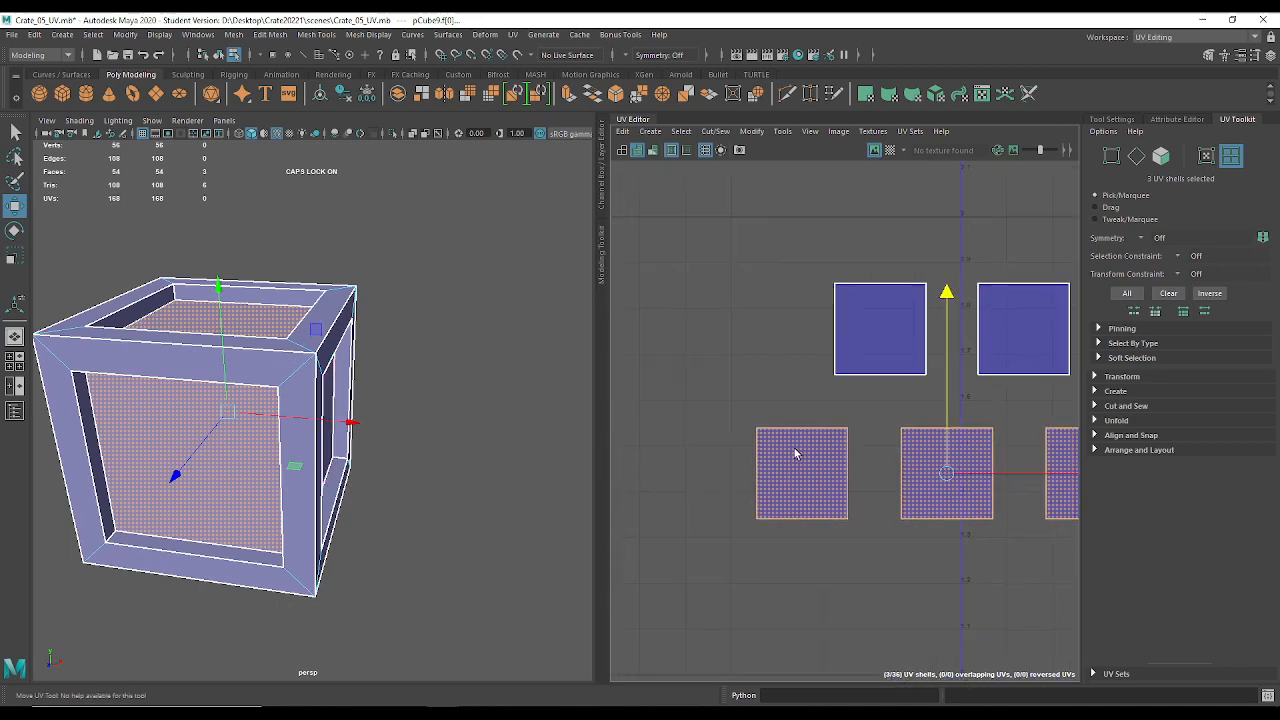
middle_click_drag(889, 443, 651, 469, "alt")
middle_click_drag(805, 386, 974, 335, "alt")
key("q")
scroll(762, 500, "down", 3)
middle_click_drag(832, 473, 740, 256, "alt")
right_click_drag(740, 256, 857, 464, "alt")
middle_click_drag(815, 452, 732, 350, "alt")
left_click_drag(662, 346, 760, 400)
left_click_drag(792, 298, 892, 386)
left_click_drag(930, 318, 1026, 392)
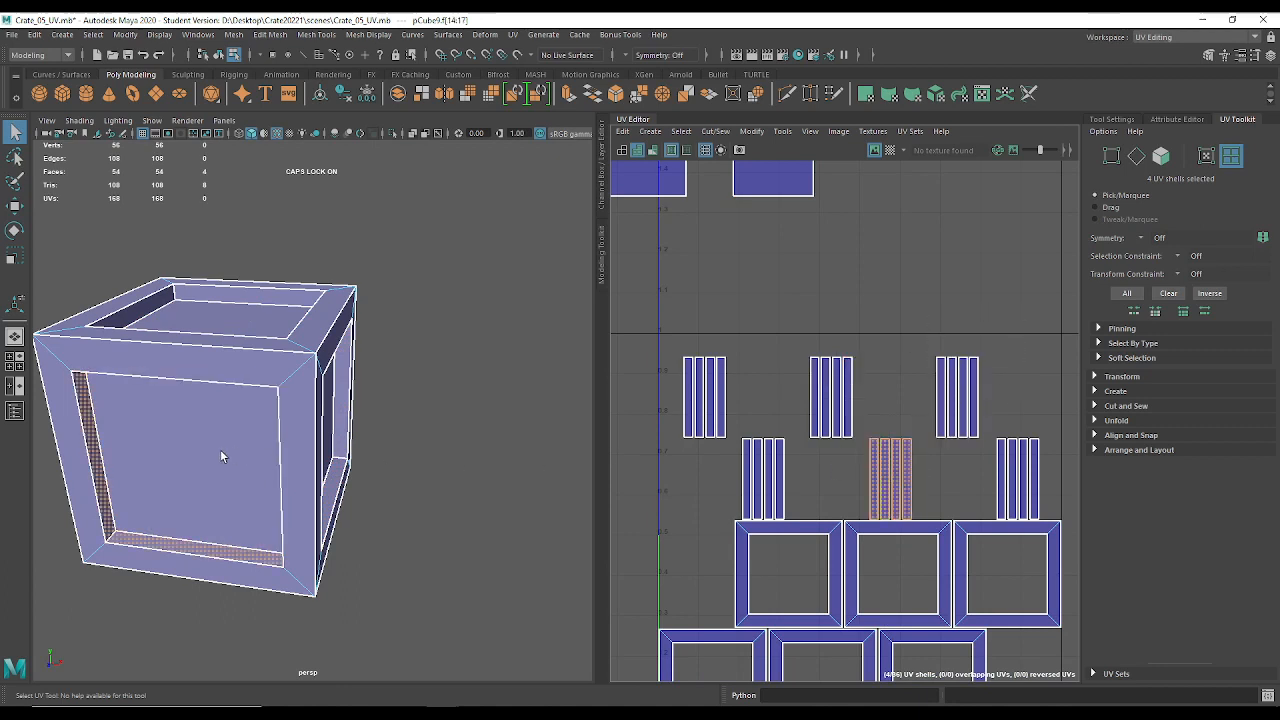
Select the crate's front panel face together with its four strip shells to compare their places in the layout.
left_click(171, 436)
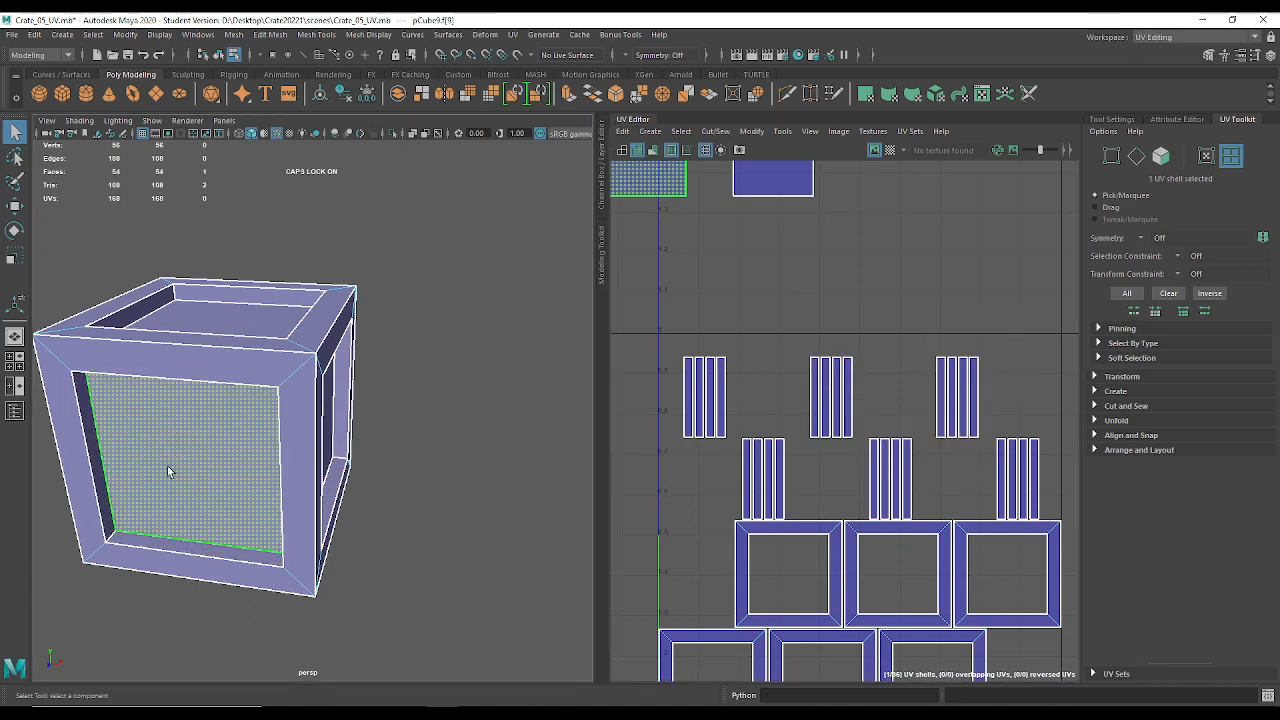
left_click(891, 460, "shift")
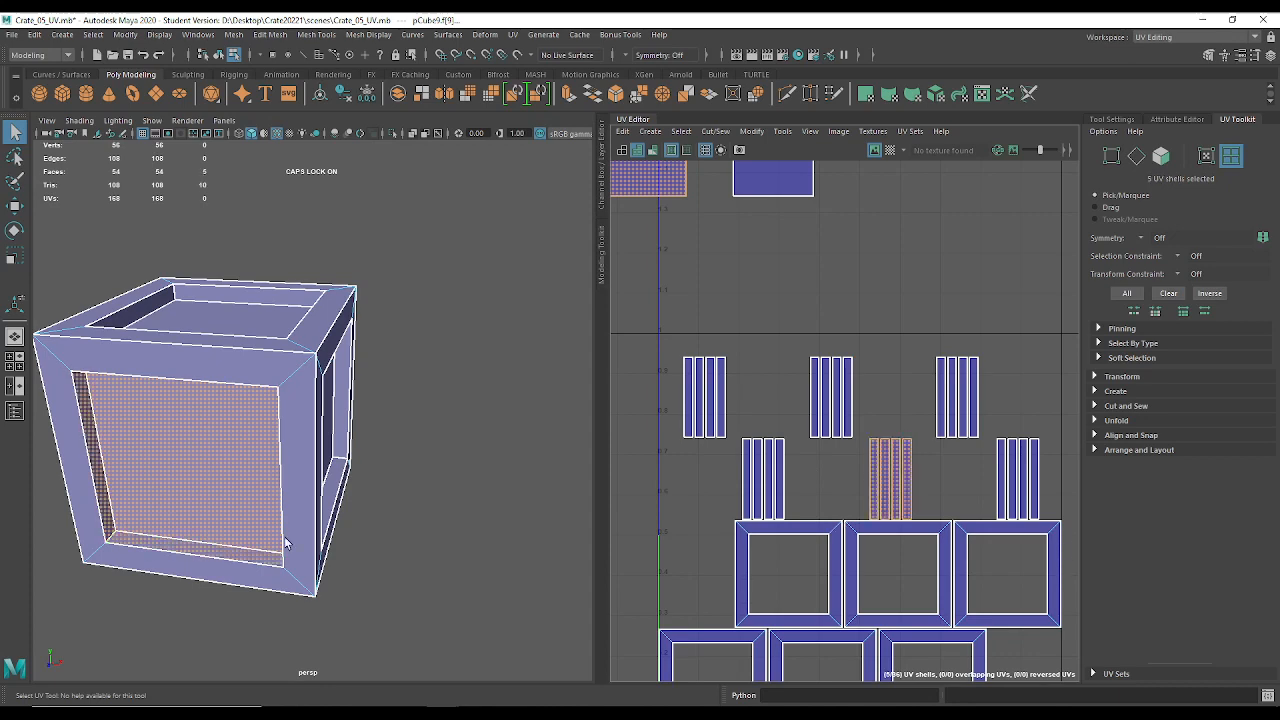
middle_click_drag(775, 346, 883, 477, "alt")
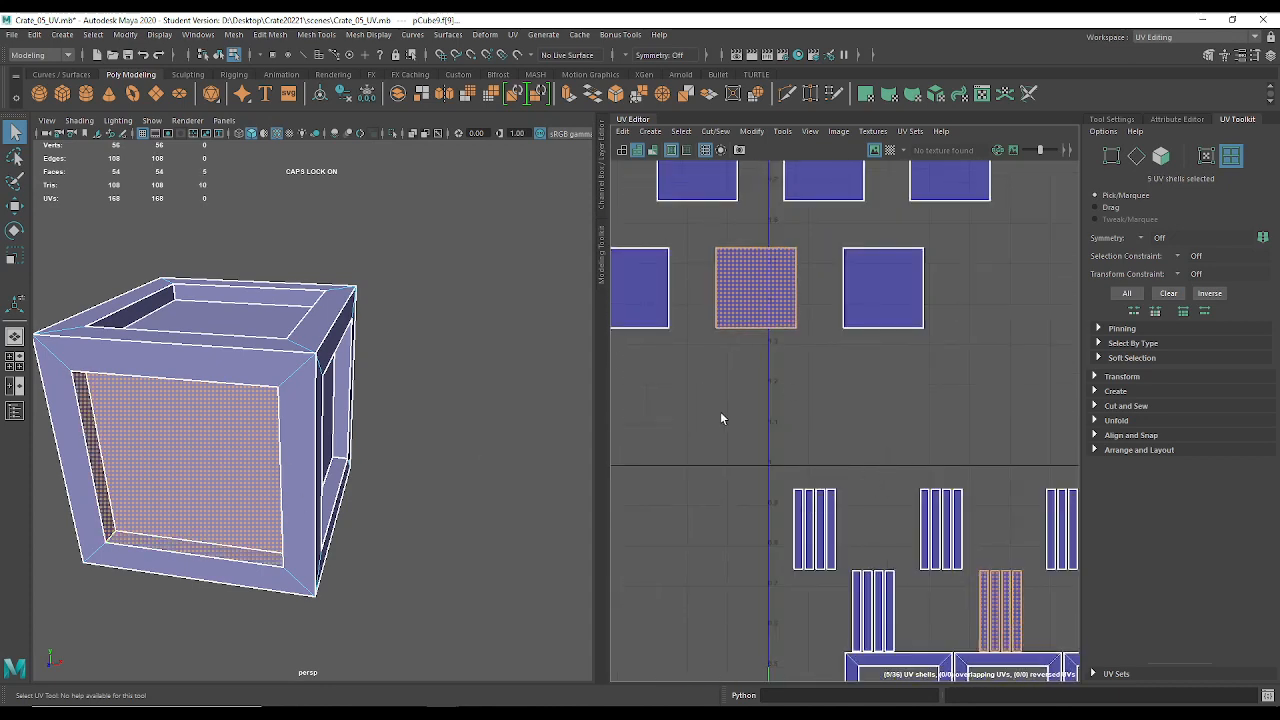
middle_click_drag(716, 359, 776, 441, "alt")
Switch to edge selection, select the upper edge of the front panel's shell and locate its matching strip edge.
right_click_drag(785, 365, 785, 330)
right_click_drag(776, 422, 842, 514, "alt")
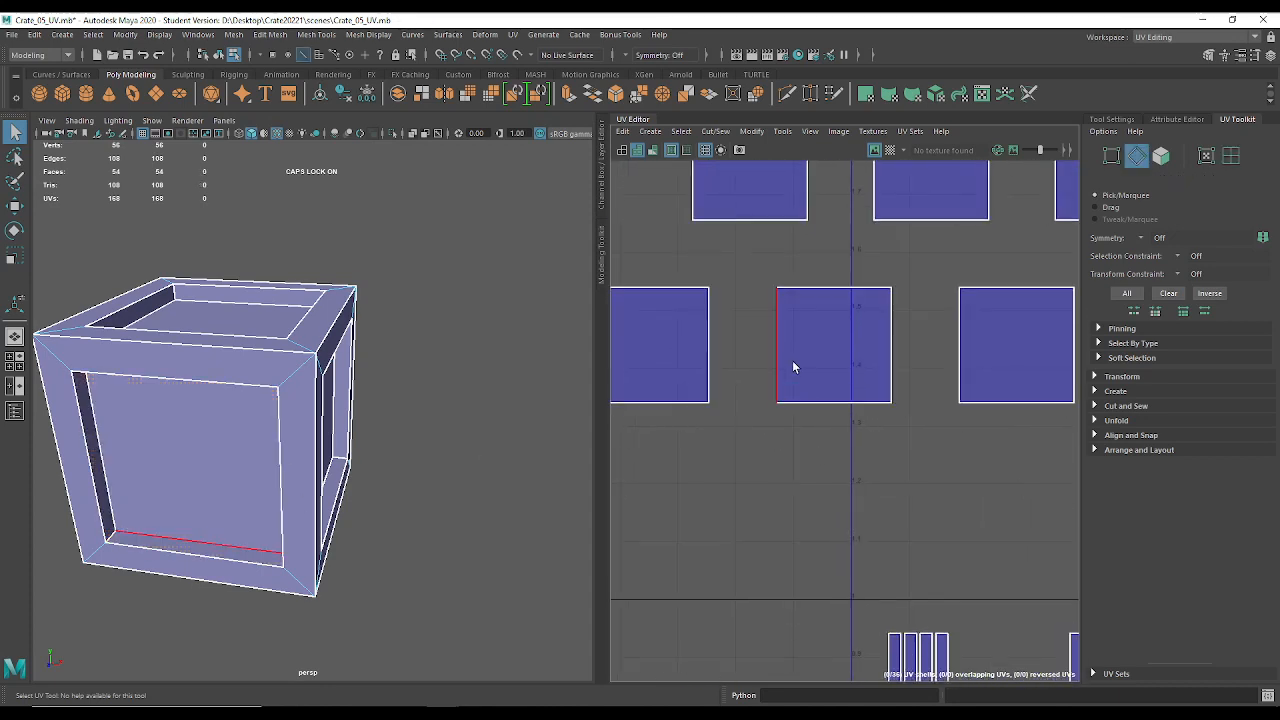
right_click(835, 374)
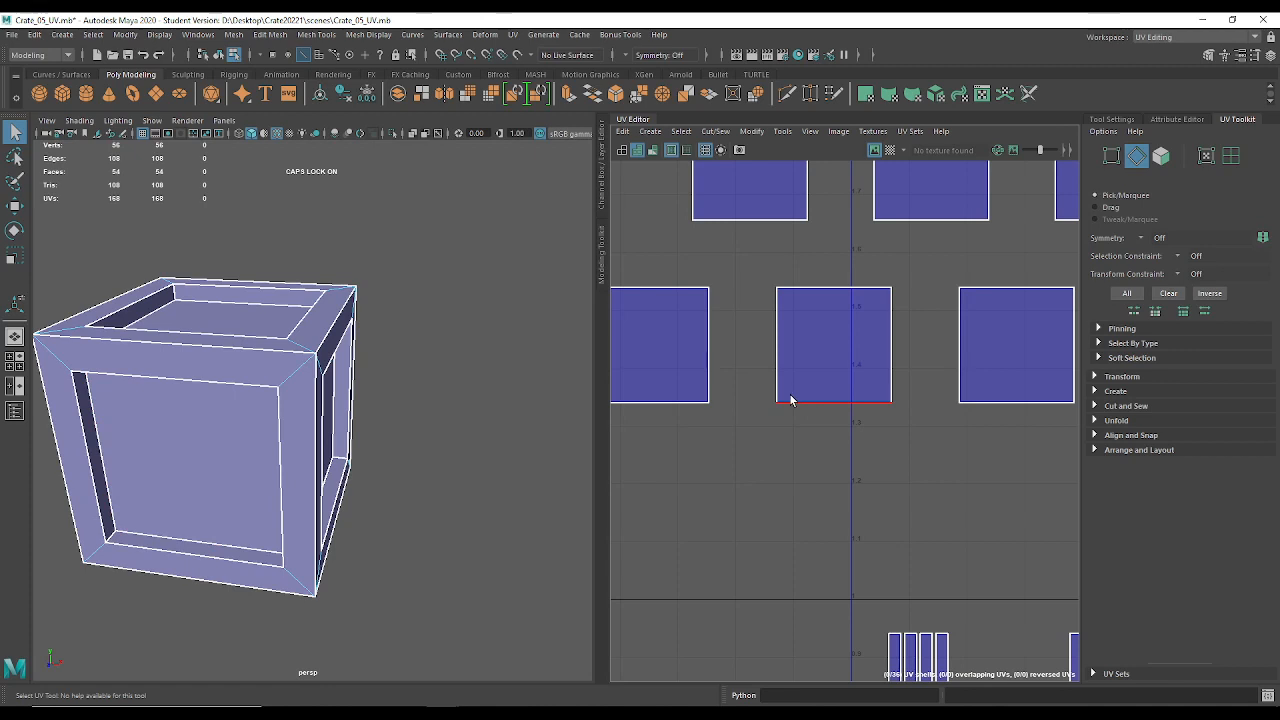
right_click_drag(822, 361, 822, 326)
left_click(825, 288)
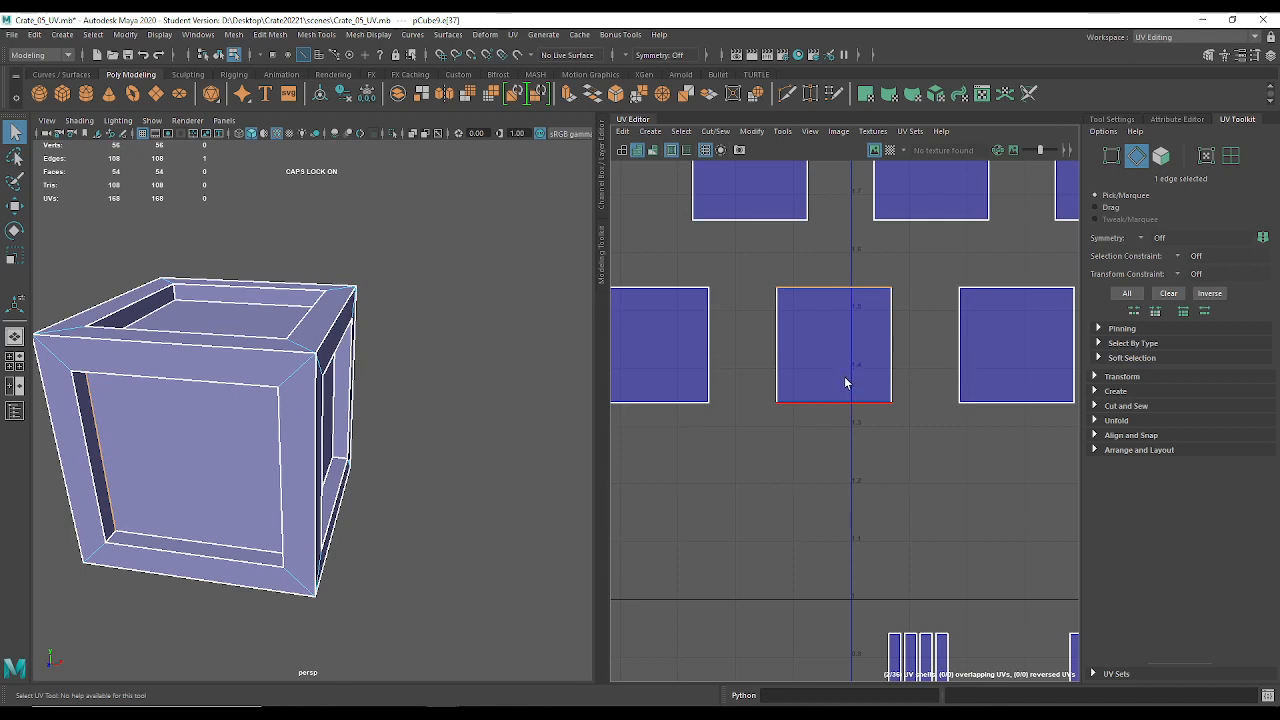
key("w")
middle_click_drag(843, 380, 661, 216, "alt")
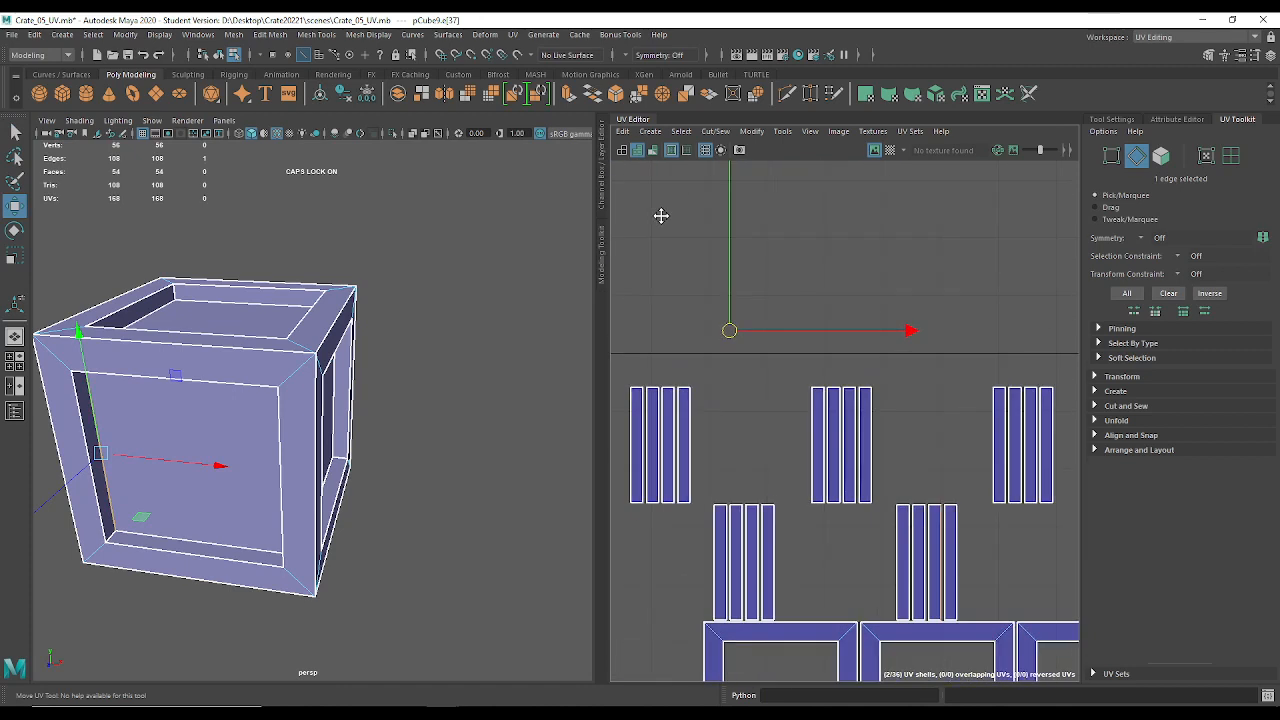
left_click(939, 557)
middle_click_drag(809, 445, 944, 588, "alt")
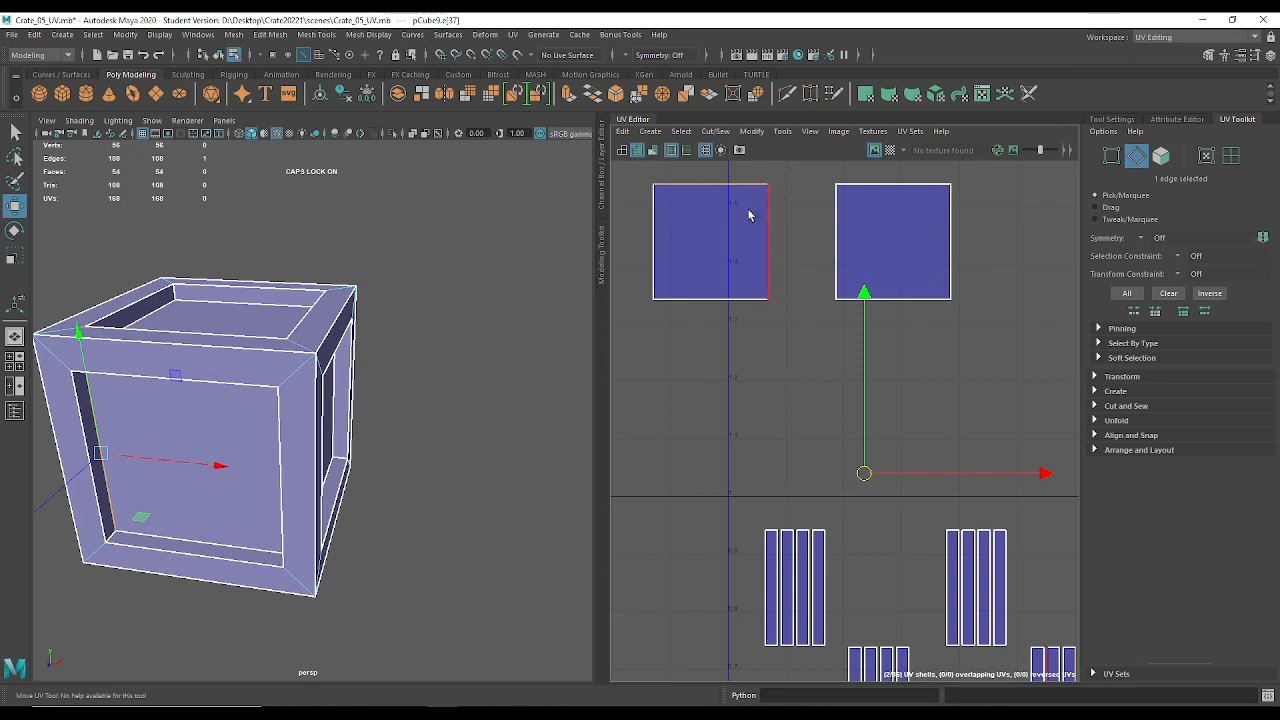
Examine the selected edge on the crate, where the front panel meets the recess's inner side face.
left_click_drag(337, 556, 276, 505, "alt")
middle_click_drag(225, 468, 423, 509, "alt")
right_click_drag(423, 509, 466, 574, "alt")
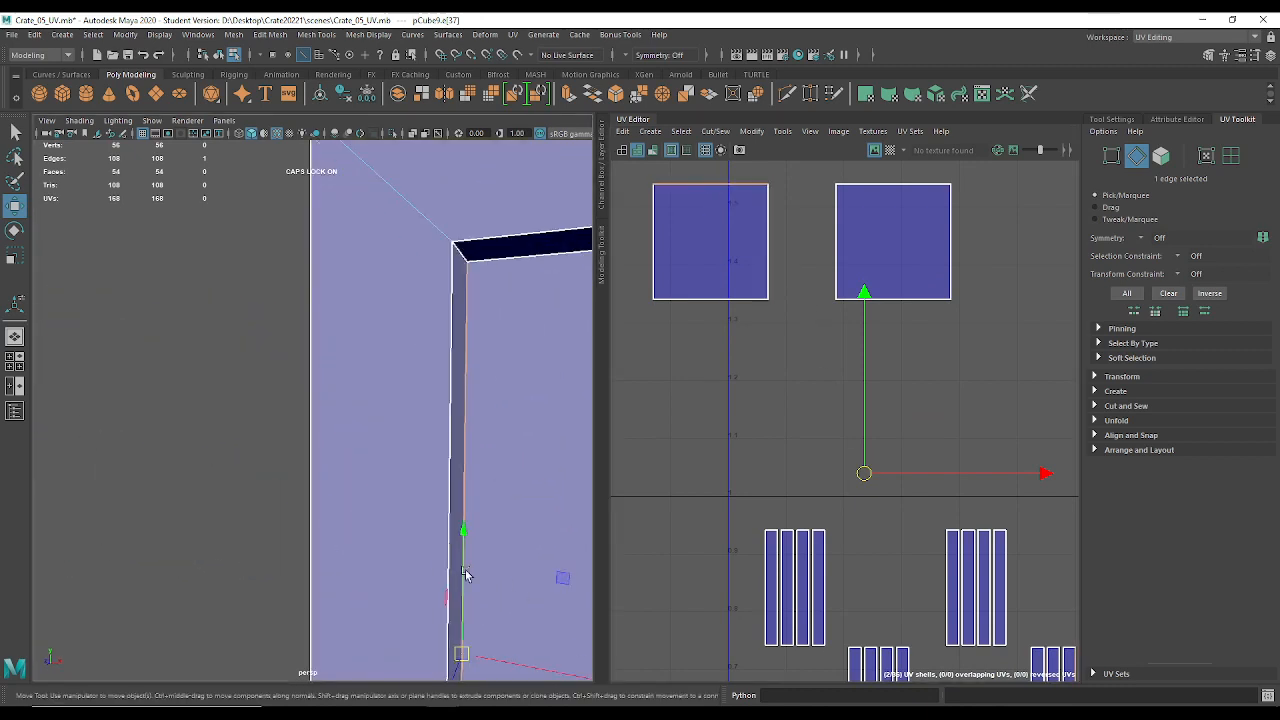
middle_click_drag(466, 574, 383, 490, "alt")
left_click_drag(383, 490, 346, 210, "alt")
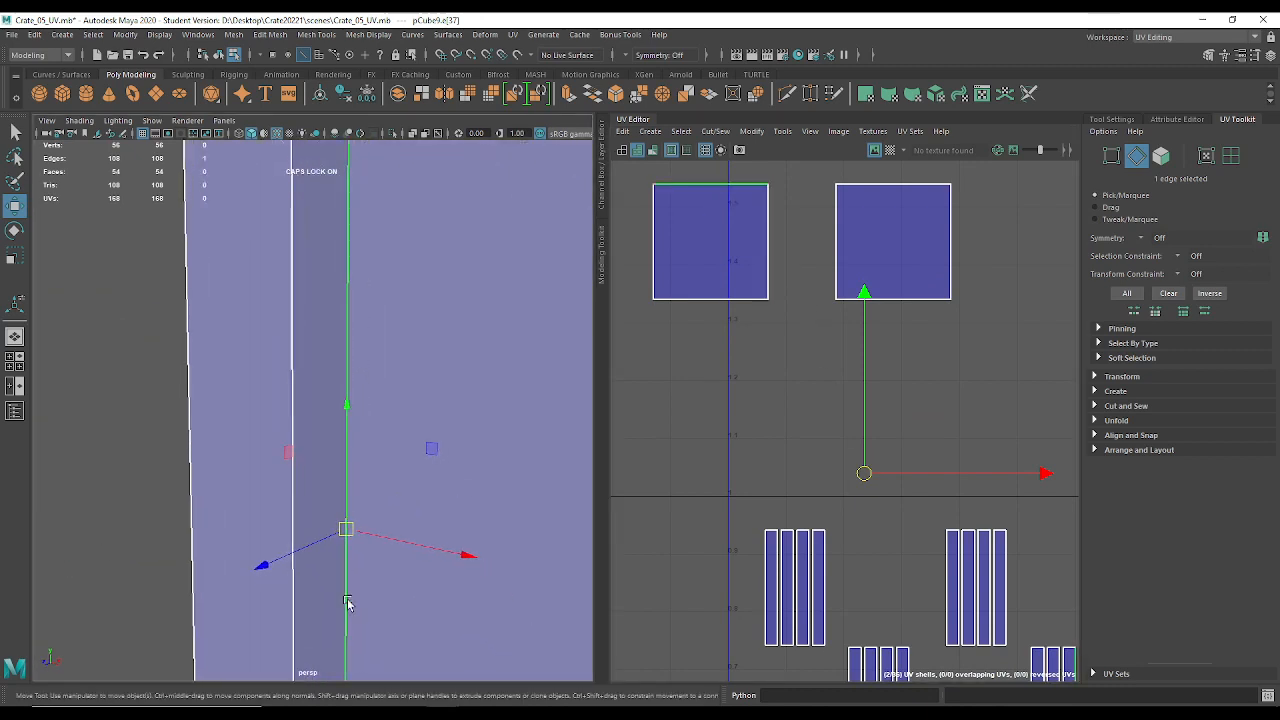
scroll(432, 597, "down", 5)
scroll(529, 486, "up", 2)
scroll(734, 480, "down", 3)
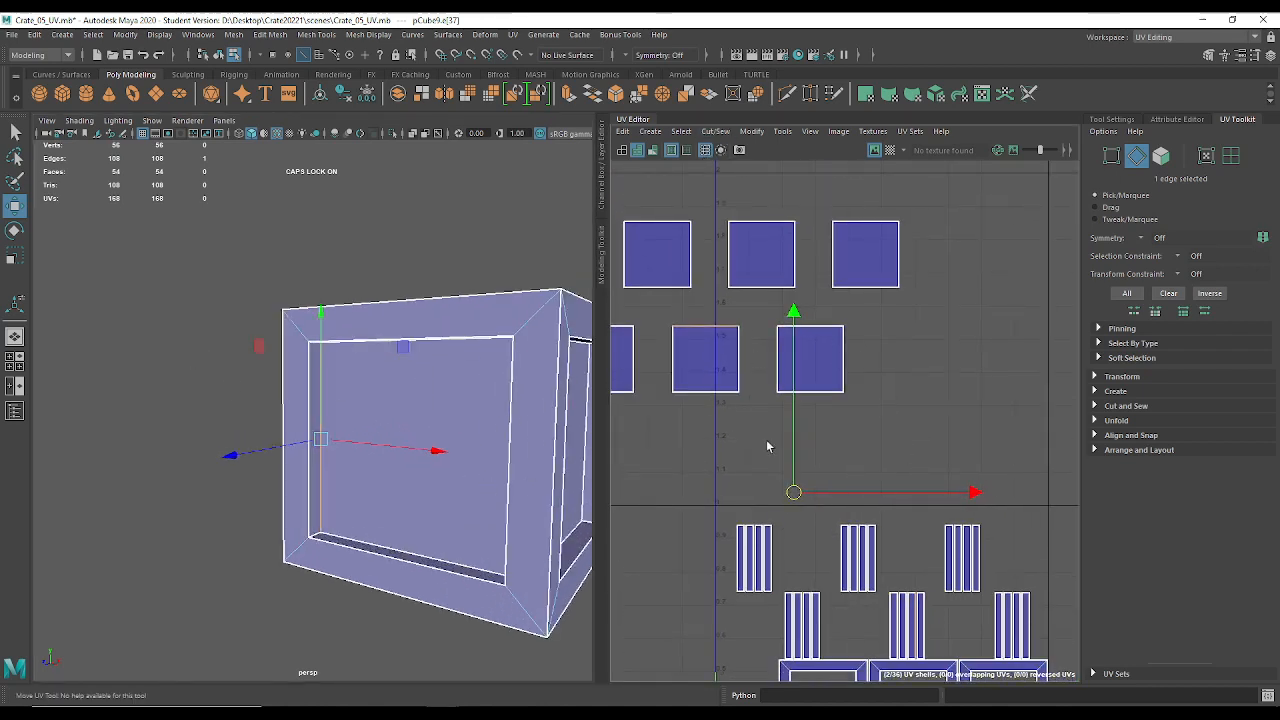
Join the matching strip to the front panel's shell along the selected edge with Move and Sew.
middle_click_drag(766, 443, 792, 435, "alt")
left_click(713, 131)
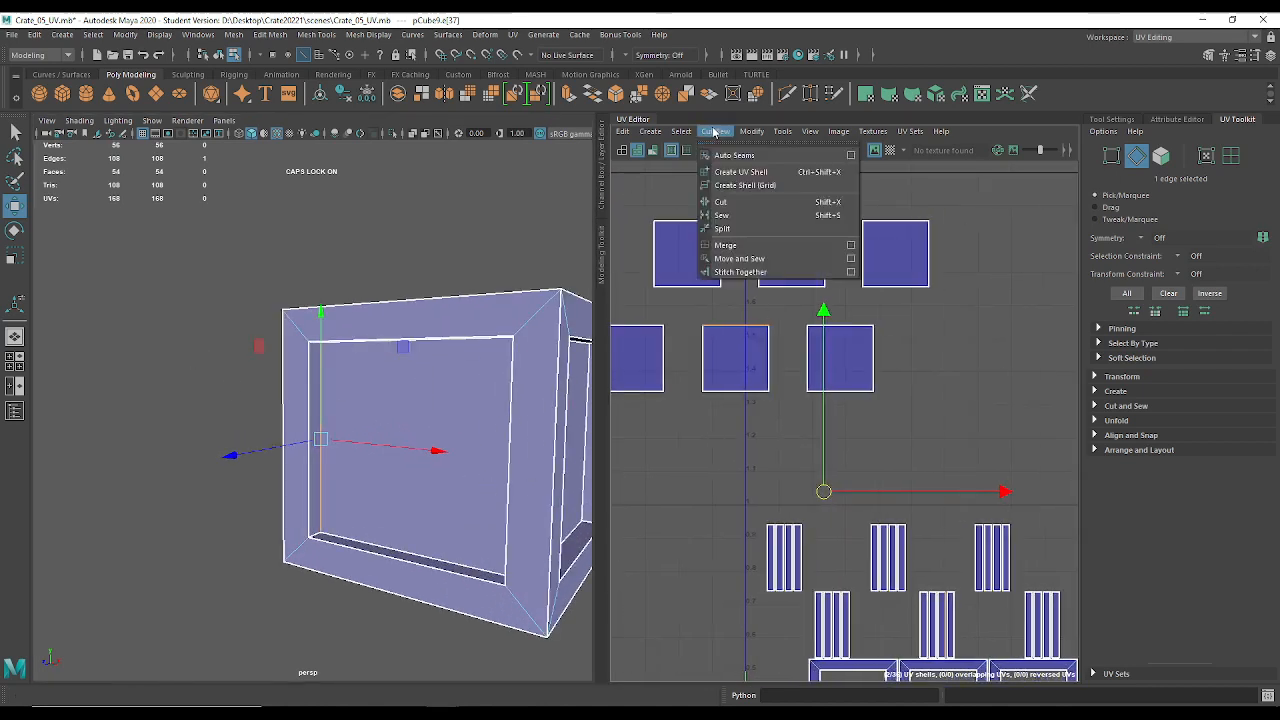
left_click(743, 259)
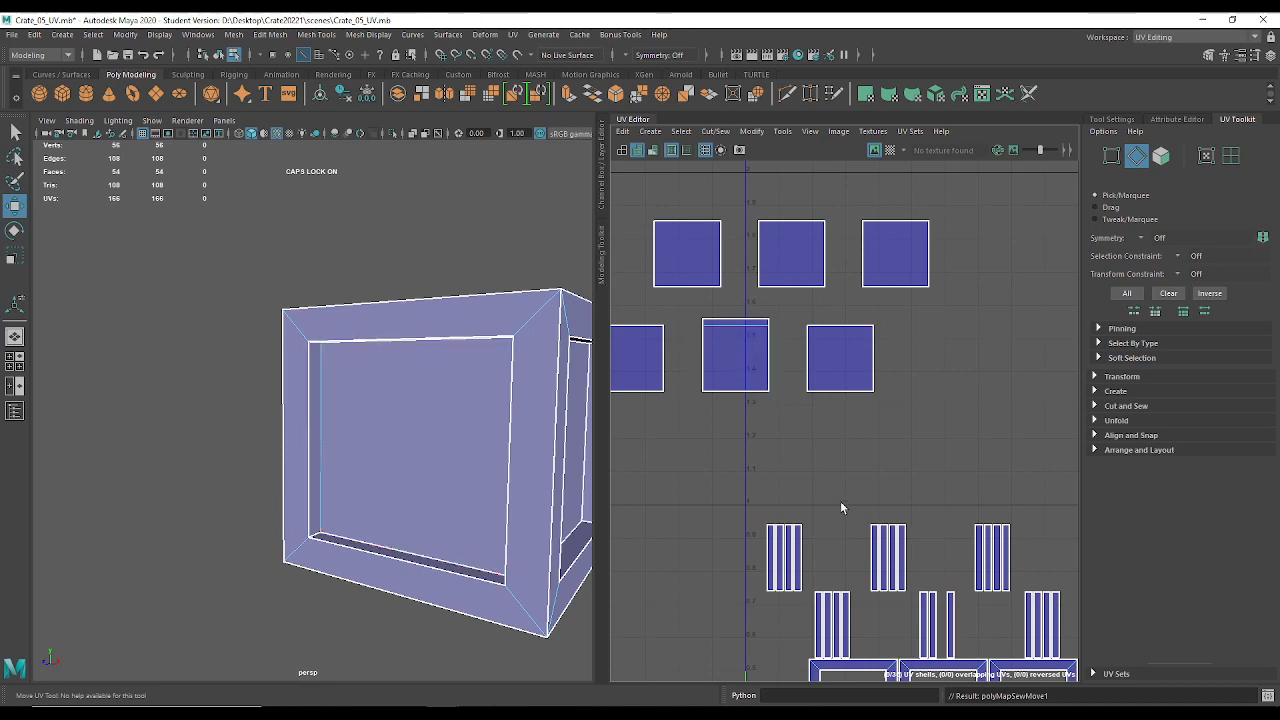
Switch to UV Shell selection and move the joined panel shell slightly down and right.
right_click_drag(759, 396, 694, 350)
left_click(737, 354)
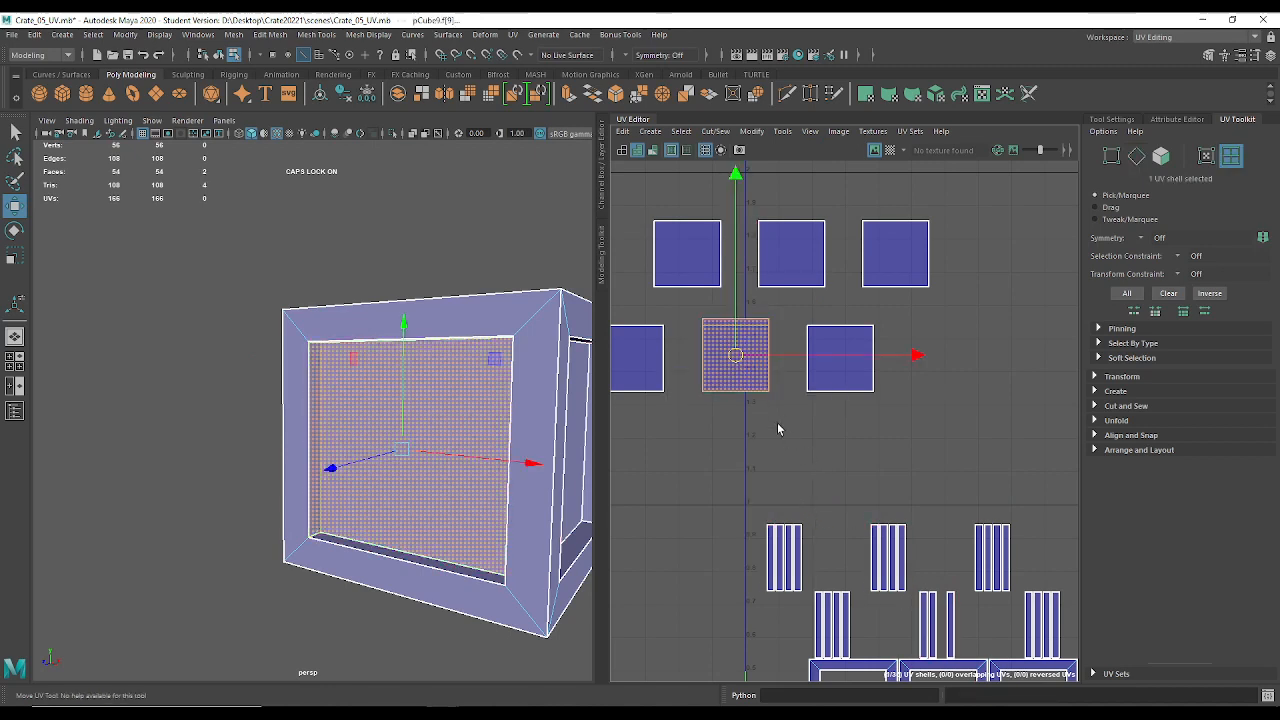
mouse_move(737, 370)
left_mouse_down()
mouse_move(864, 558)
mouse_move(905, 650)
mouse_move(754, 389)
left_mouse_up()
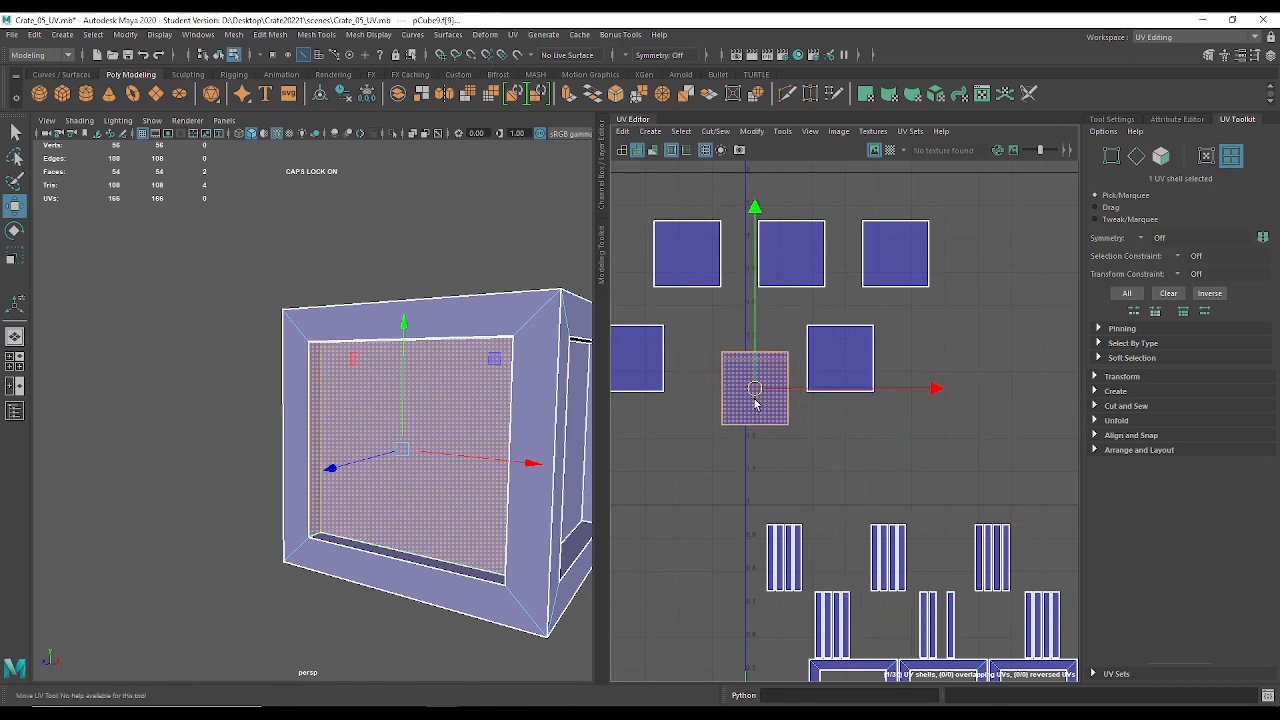
middle_click_drag(754, 389, 795, 390, "alt")
Switch to edge selection, select the joined shell's three remaining panel edges and check their counterparts on the strips.
key("q")
right_click_drag(781, 382, 780, 346)
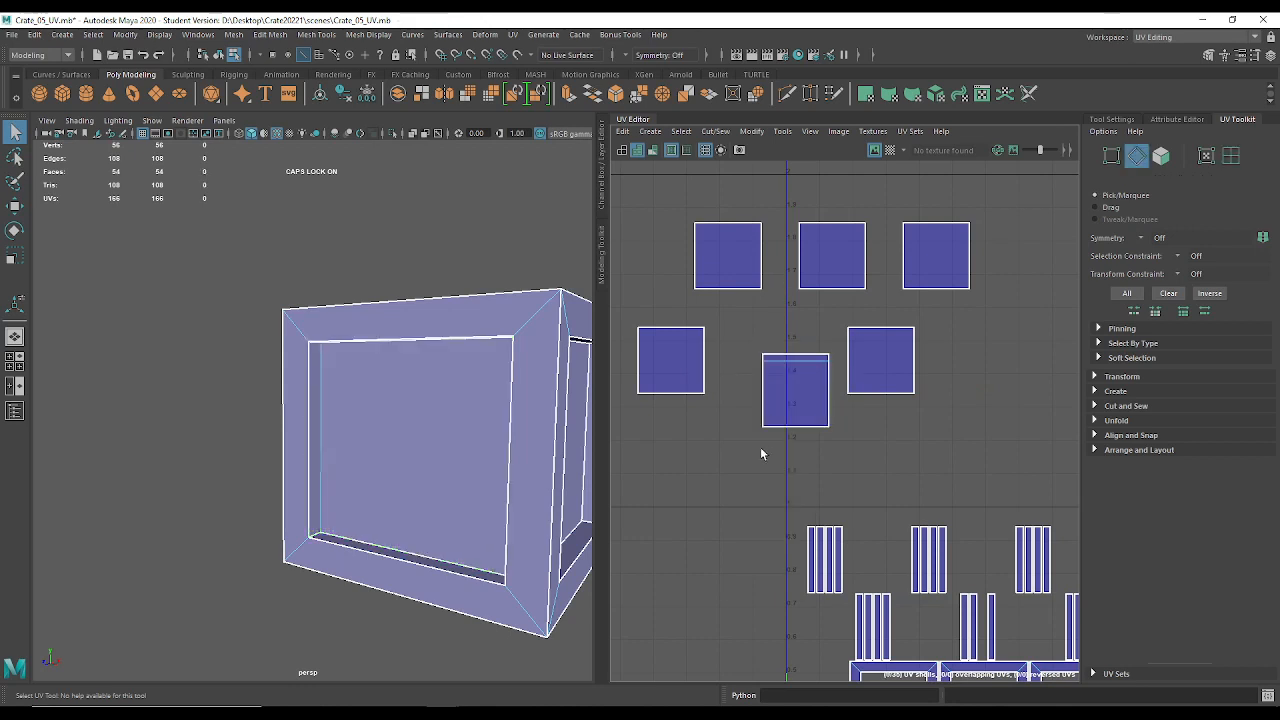
left_click(764, 390)
left_click(796, 427, "shift")
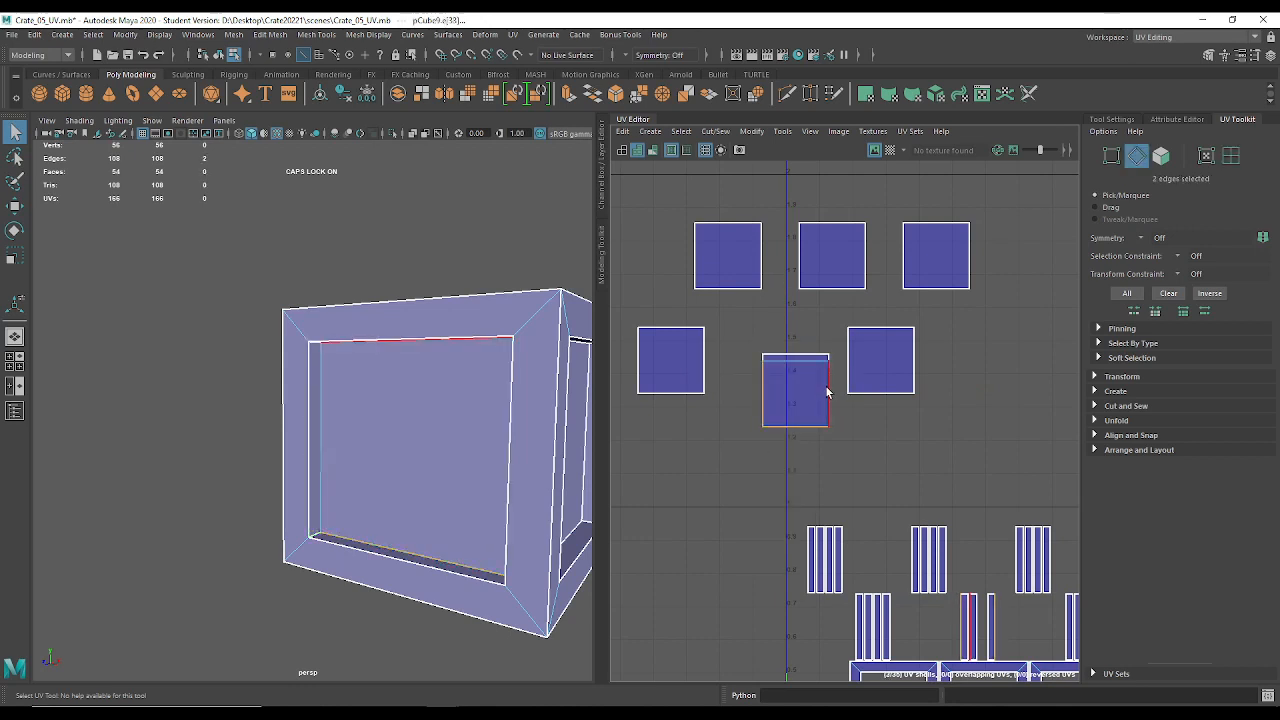
left_click(827, 390, "shift")
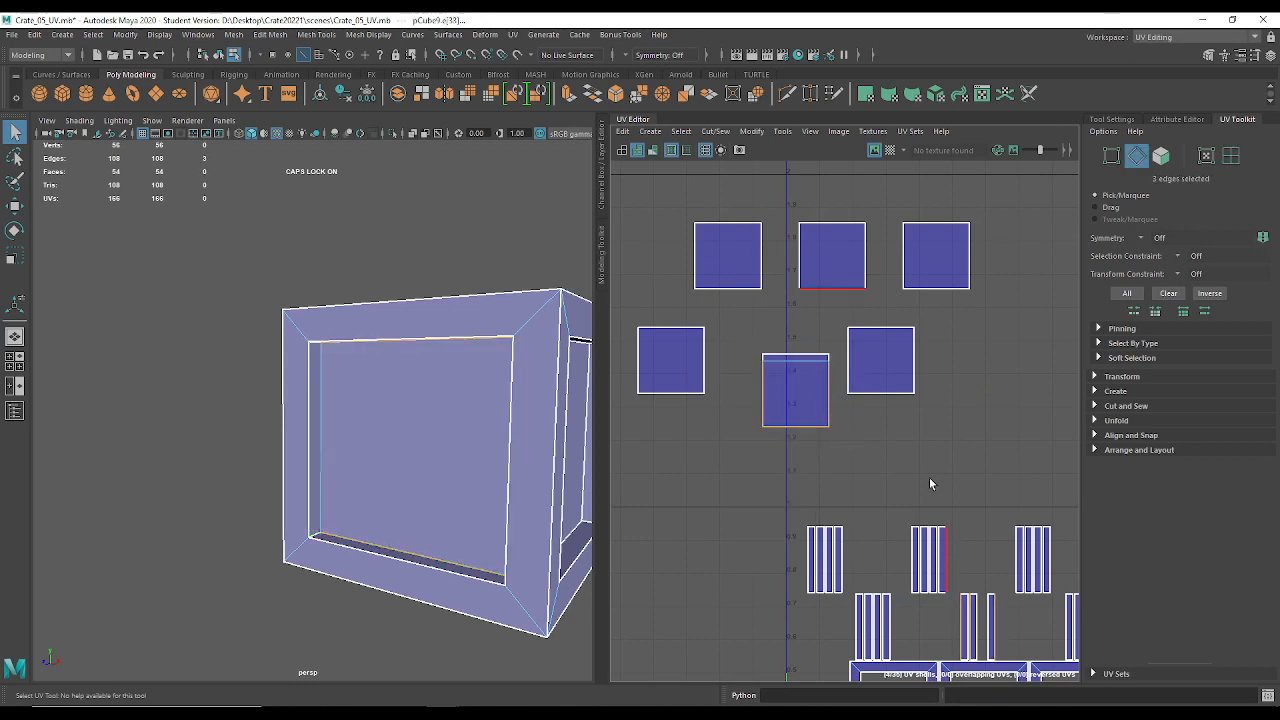
scroll(850, 405, "up", 2)
middle_click_drag(950, 508, 731, 269, "alt")
scroll(745, 295, "up", 6)
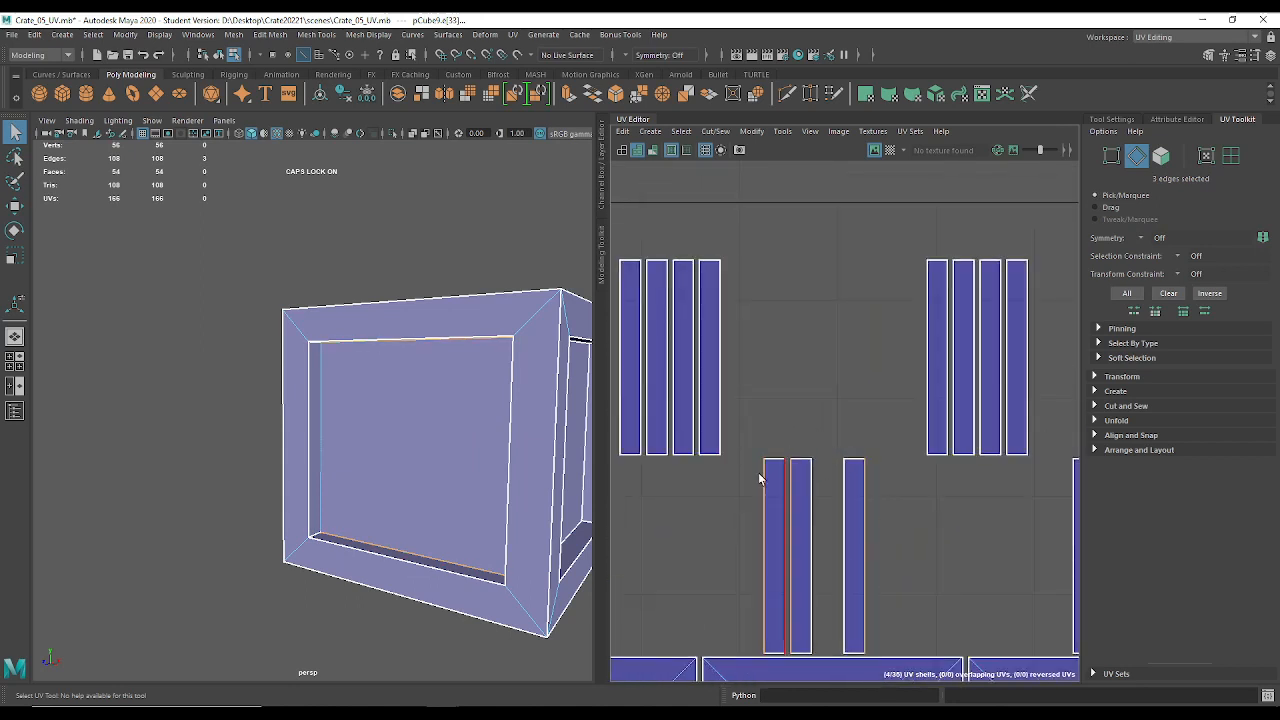
scroll(794, 480, "down", 7)
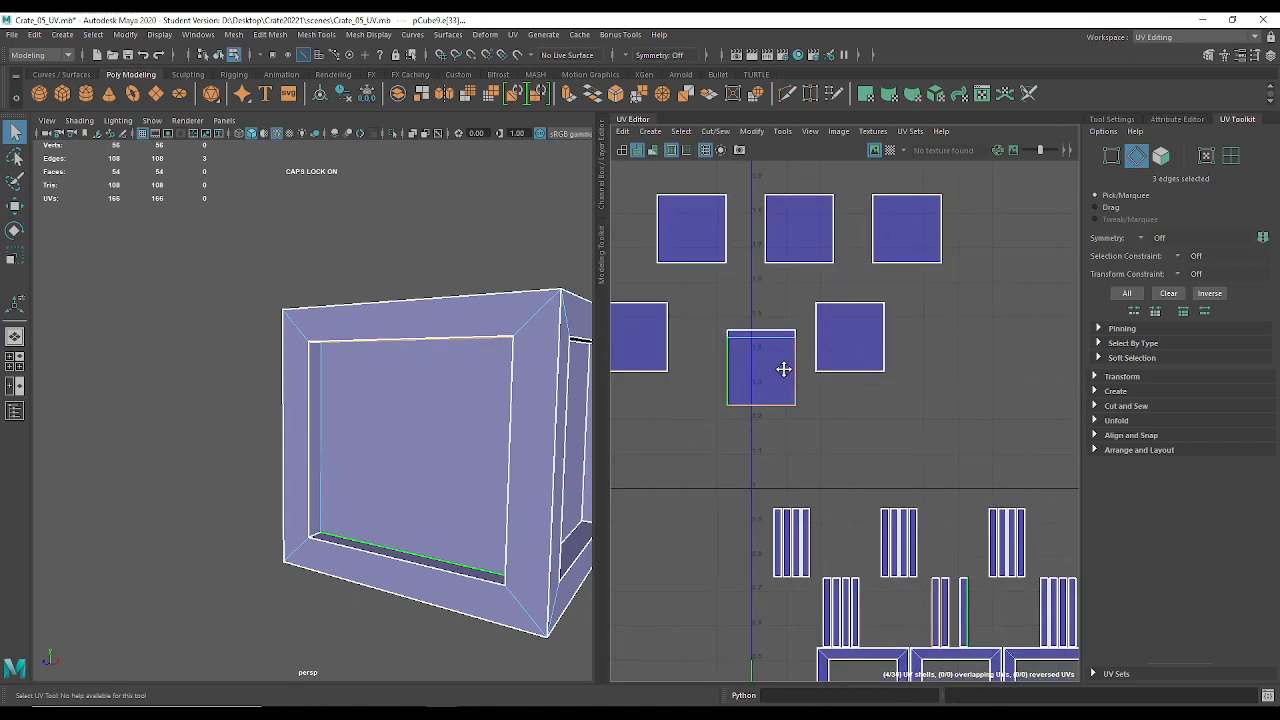
middle_click_drag(783, 369, 767, 357, "alt")
Attach the three remaining strips to the front panel's shell with Move and Sew, and frame the joined shell.
left_click(715, 131)
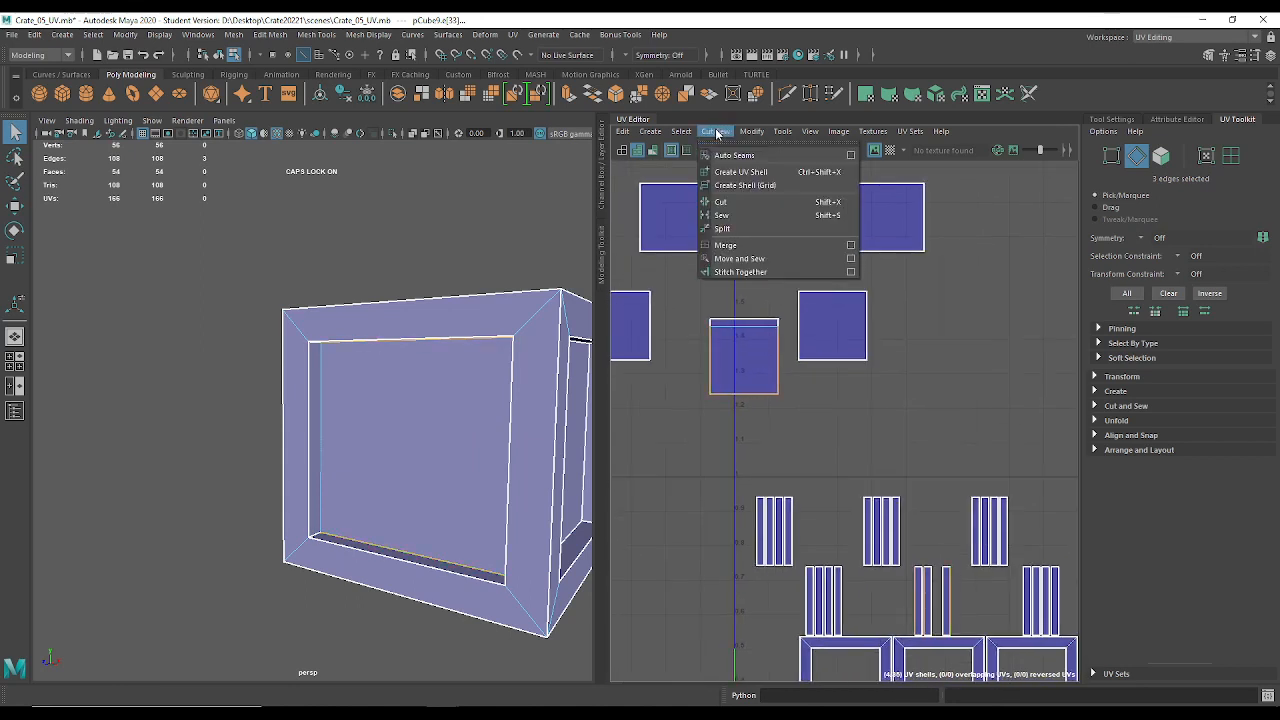
left_click(756, 258)
key("f")
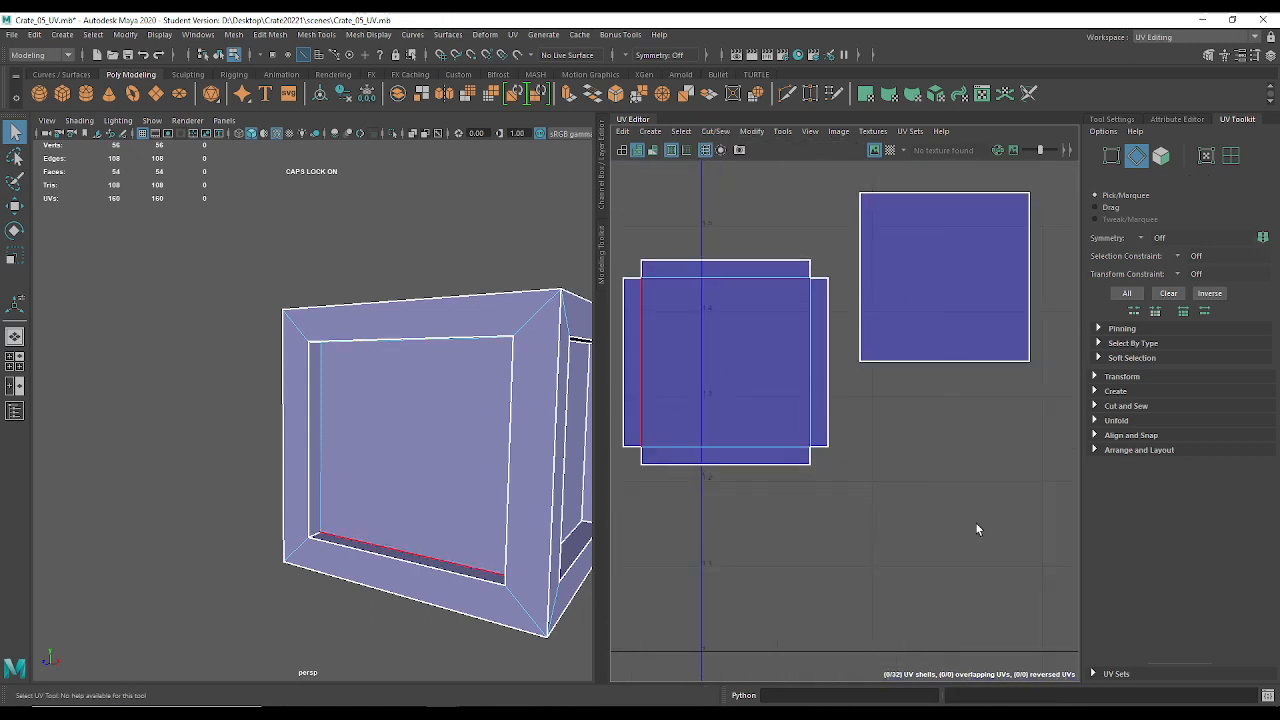
Inspect the crate's front recess and compare its sewn and border edges with the joined shell.
scroll(350, 474, "up", 4)
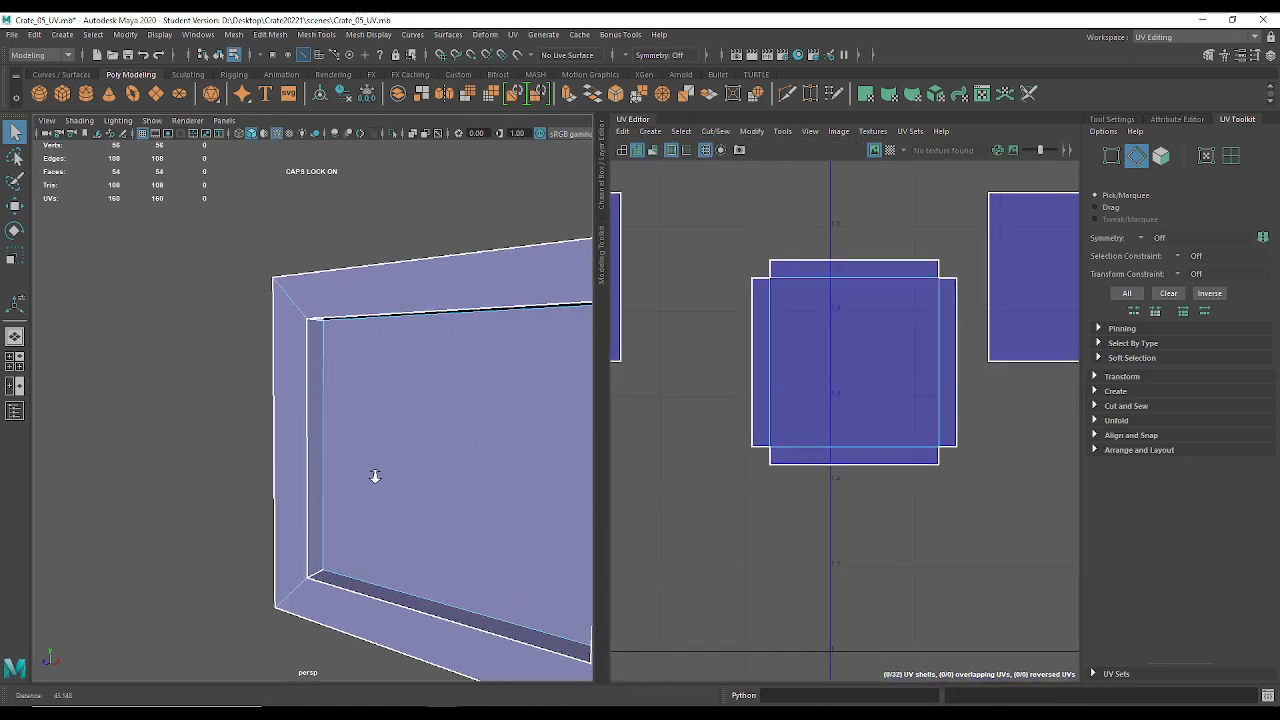
scroll(216, 417, "down", 4)
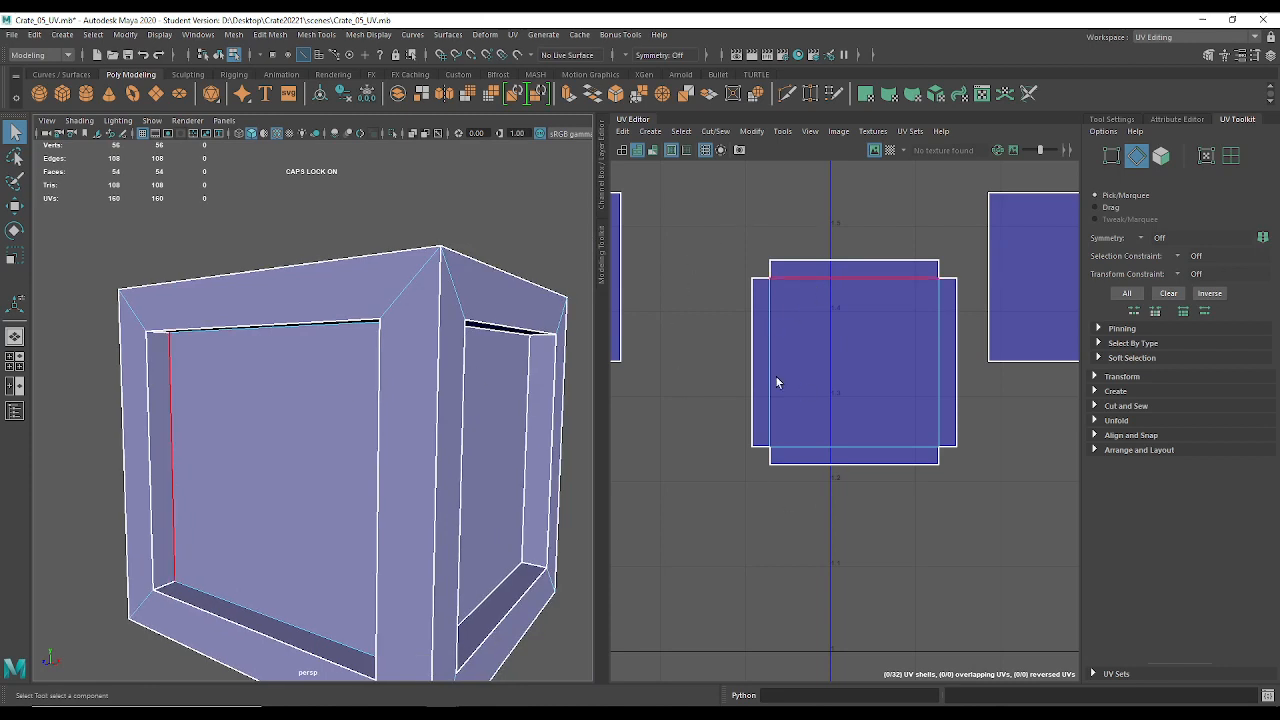
left_click_drag(357, 334, 368, 337, "alt")
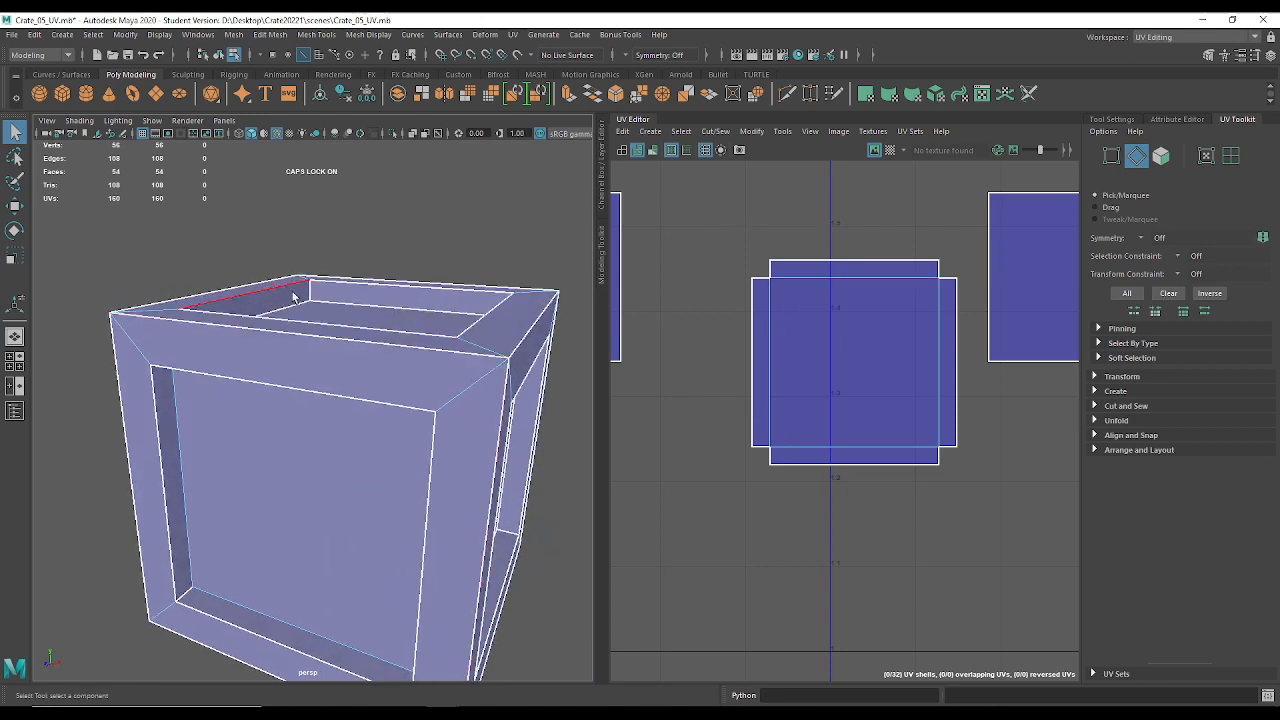
left_click_drag(216, 391, 252, 398, "alt")
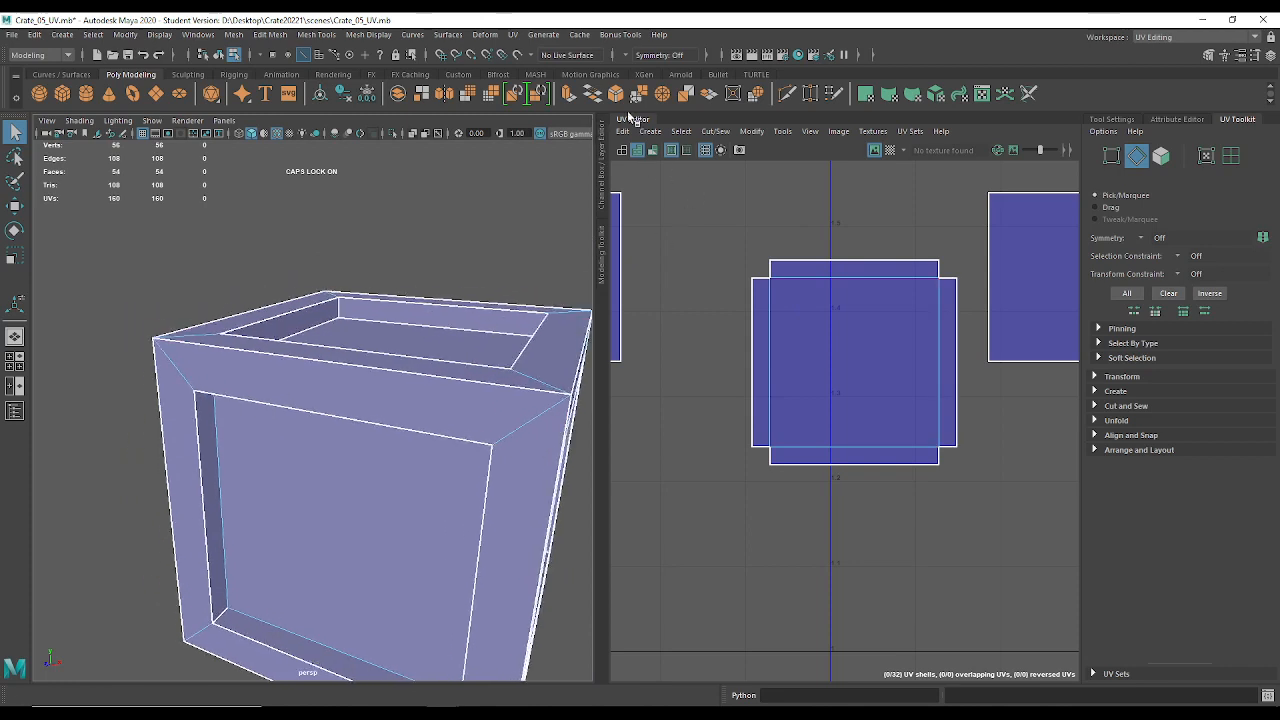
left_click(671, 152)
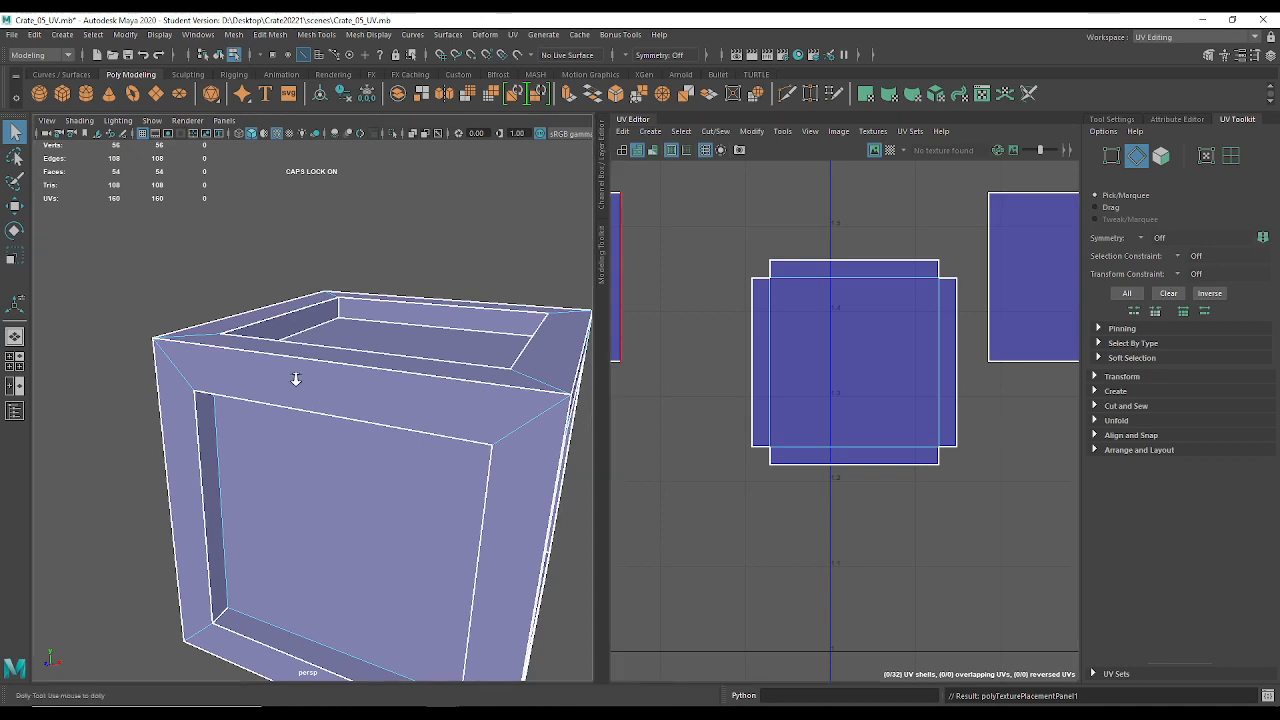
scroll(294, 371, "up", 3)
Pick the crate's top front edge and the front recess's inner and outer edges to compare them with the joined shell, and clear the selection.
left_click(315, 333)
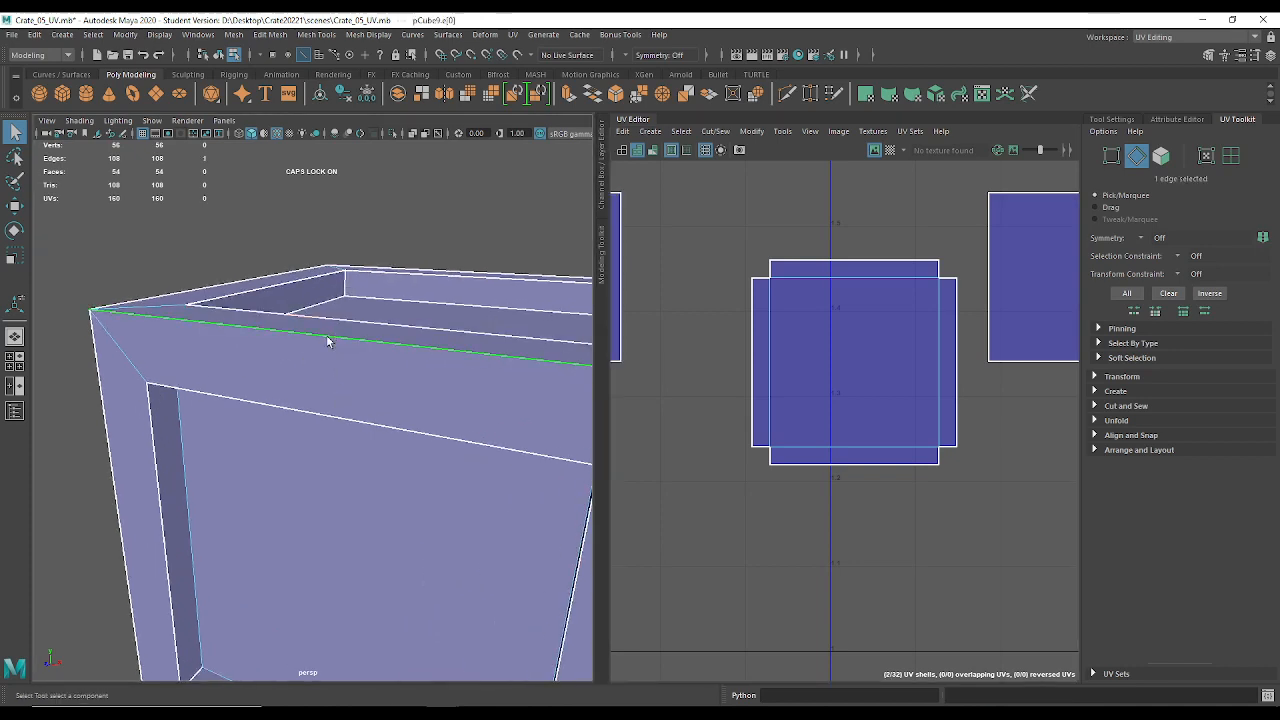
middle_click_drag(250, 419, 286, 412, "alt")
left_click_drag(286, 412, 297, 369, "alt")
left_click(312, 342, "shift")
left_click(390, 565, "shift")
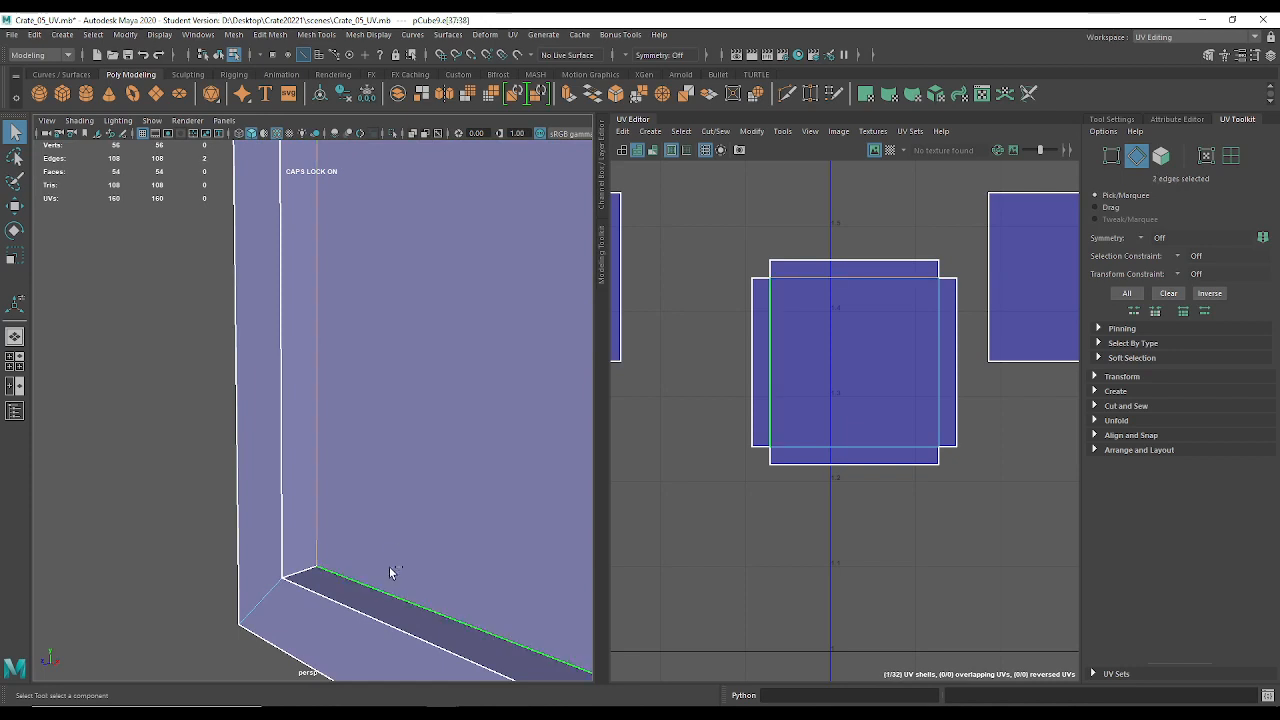
left_click_drag(390, 565, 325, 393, "alt")
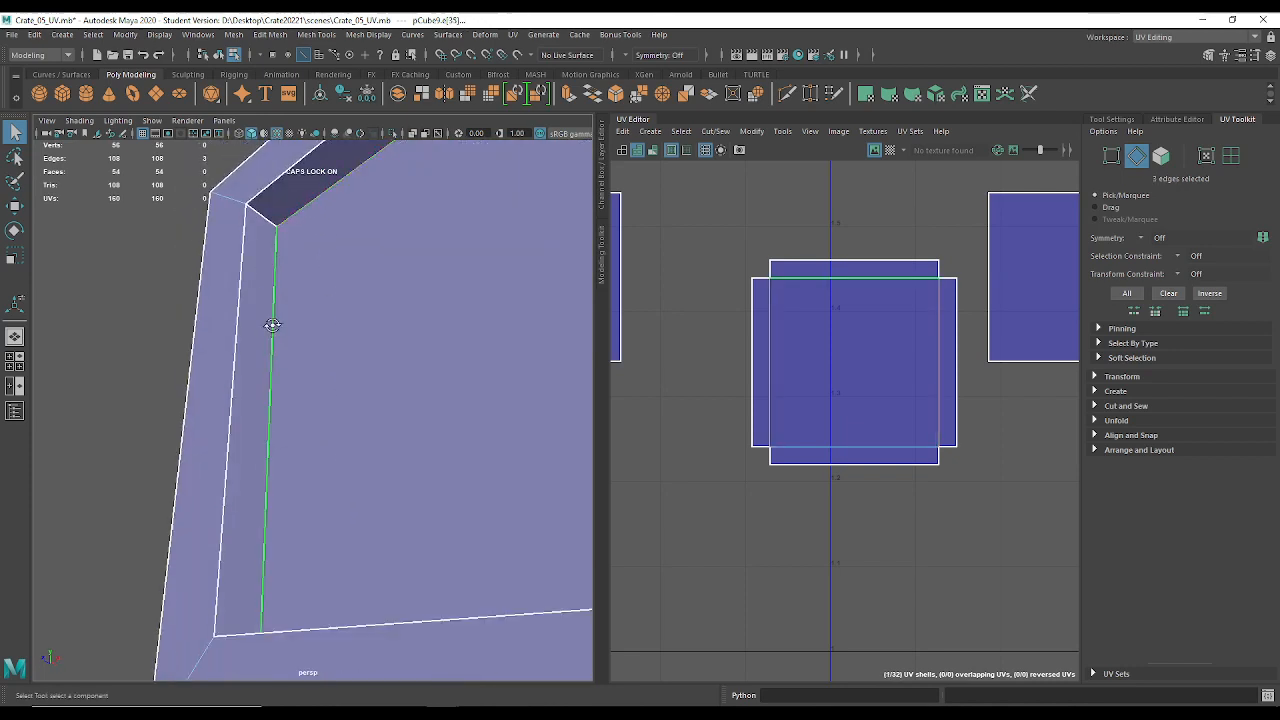
left_click_drag(271, 323, 245, 370, "alt")
left_click(502, 353, "shift")
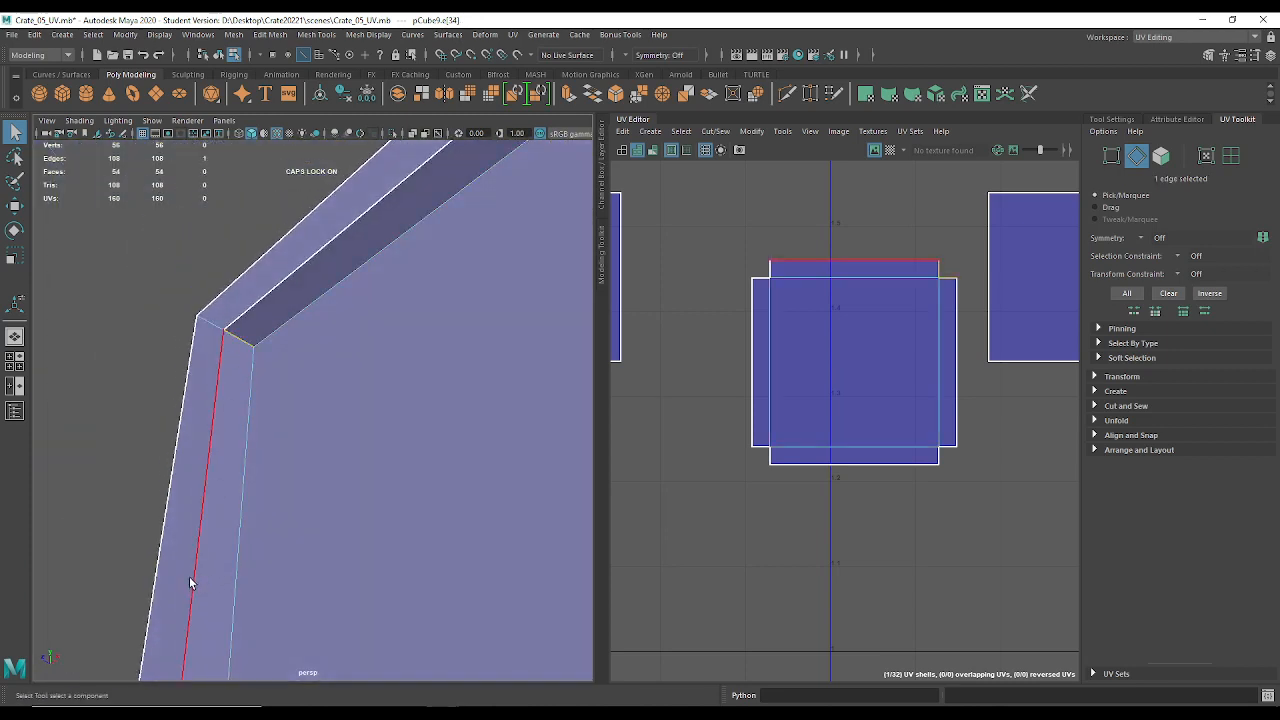
left_click(99, 330)
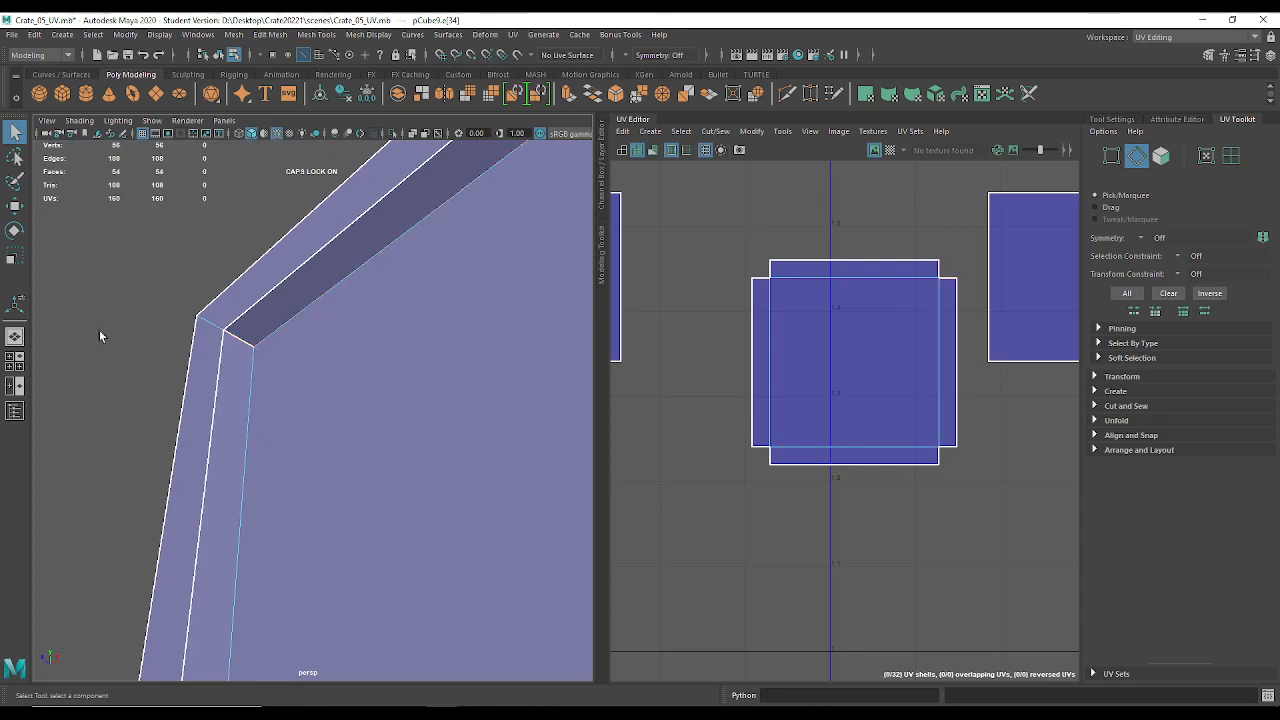
Select all border edges of the five remaining square panel shells in the UV Editor.
right_click_drag(490, 455, 277, 297, "alt")
left_click_drag(277, 297, 785, 387, "alt")
right_click_drag(785, 392, 684, 342, "alt")
middle_click_drag(871, 449, 750, 470, "alt")
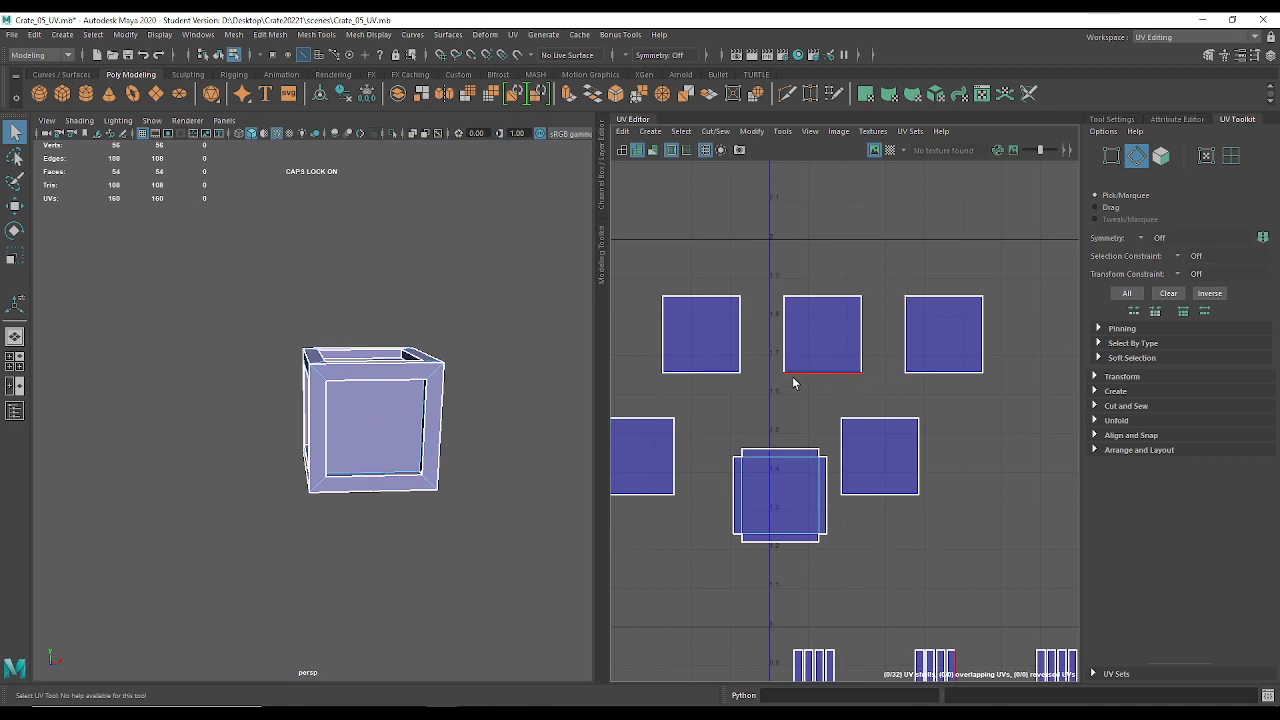
middle_click_drag(793, 383, 831, 402, "alt")
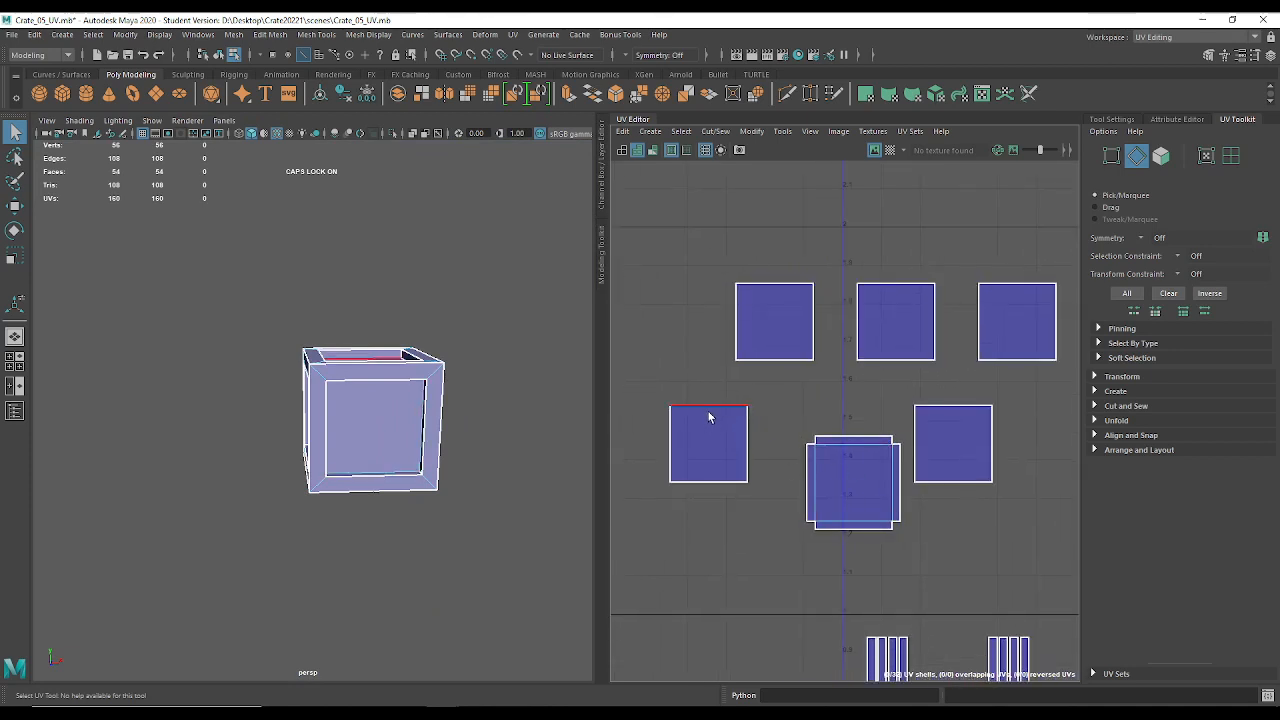
right_click_drag(708, 410, 711, 365)
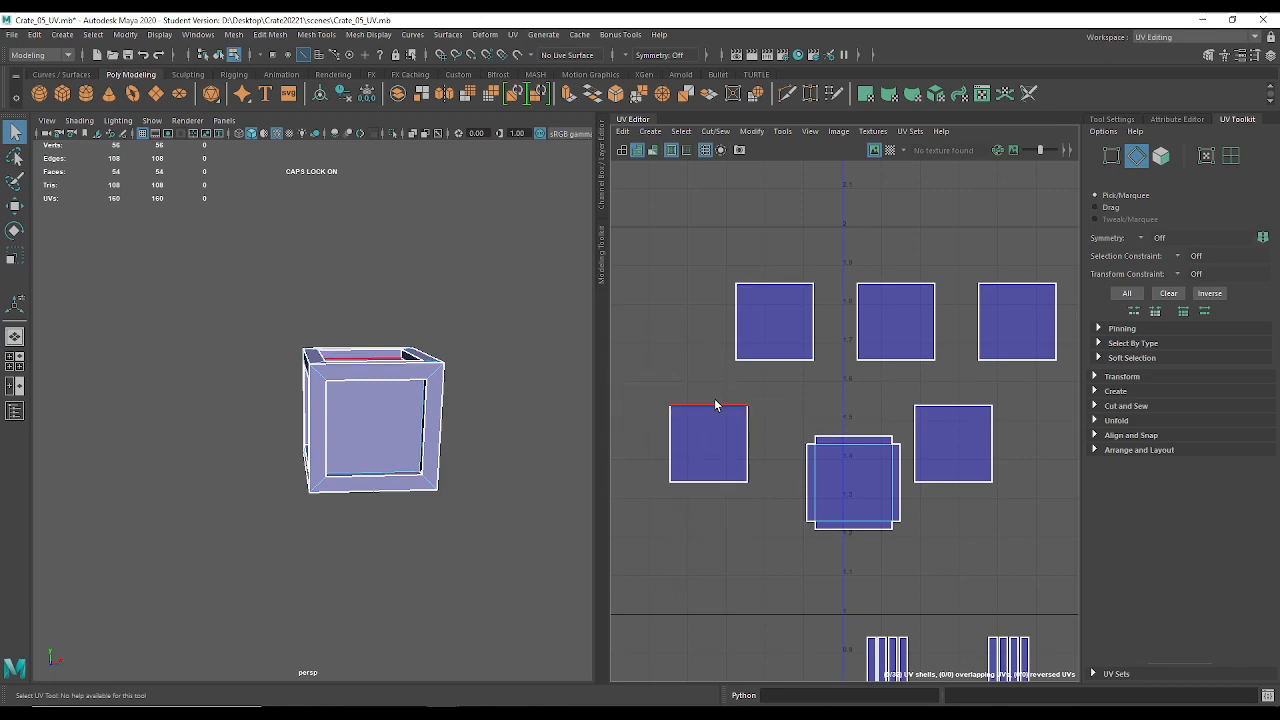
left_click(709, 406)
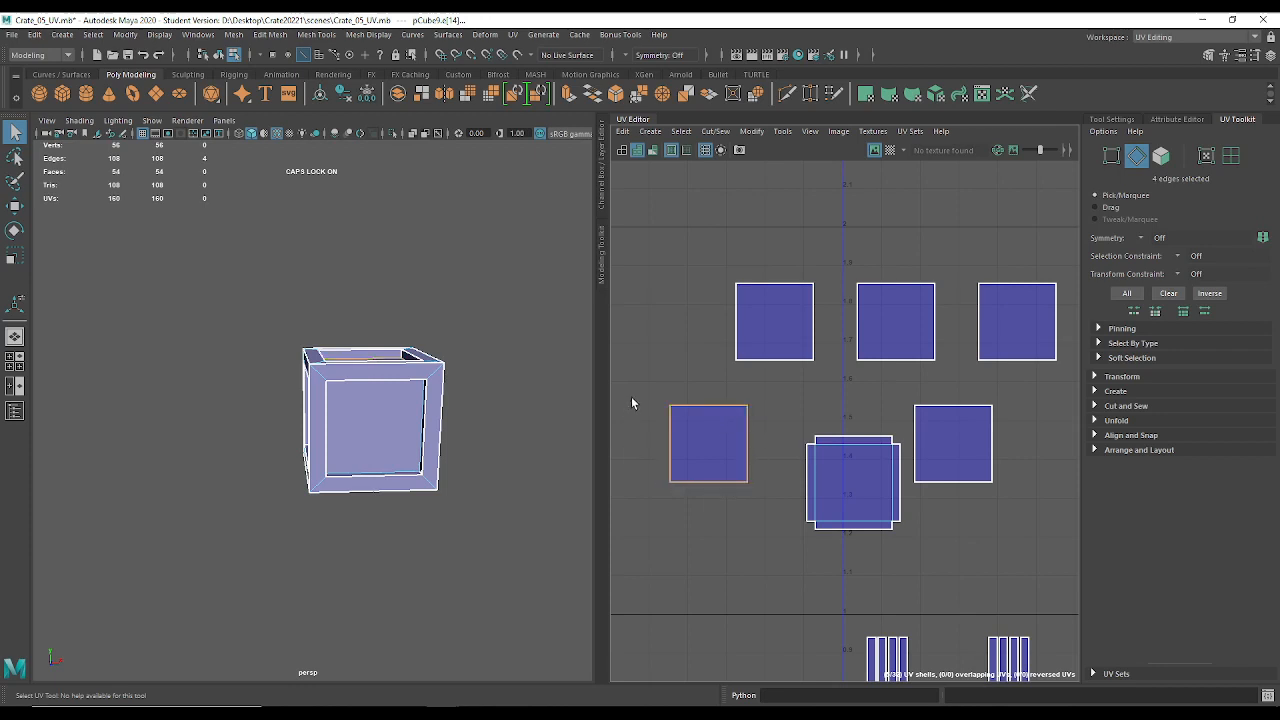
left_click(765, 360, "shift")
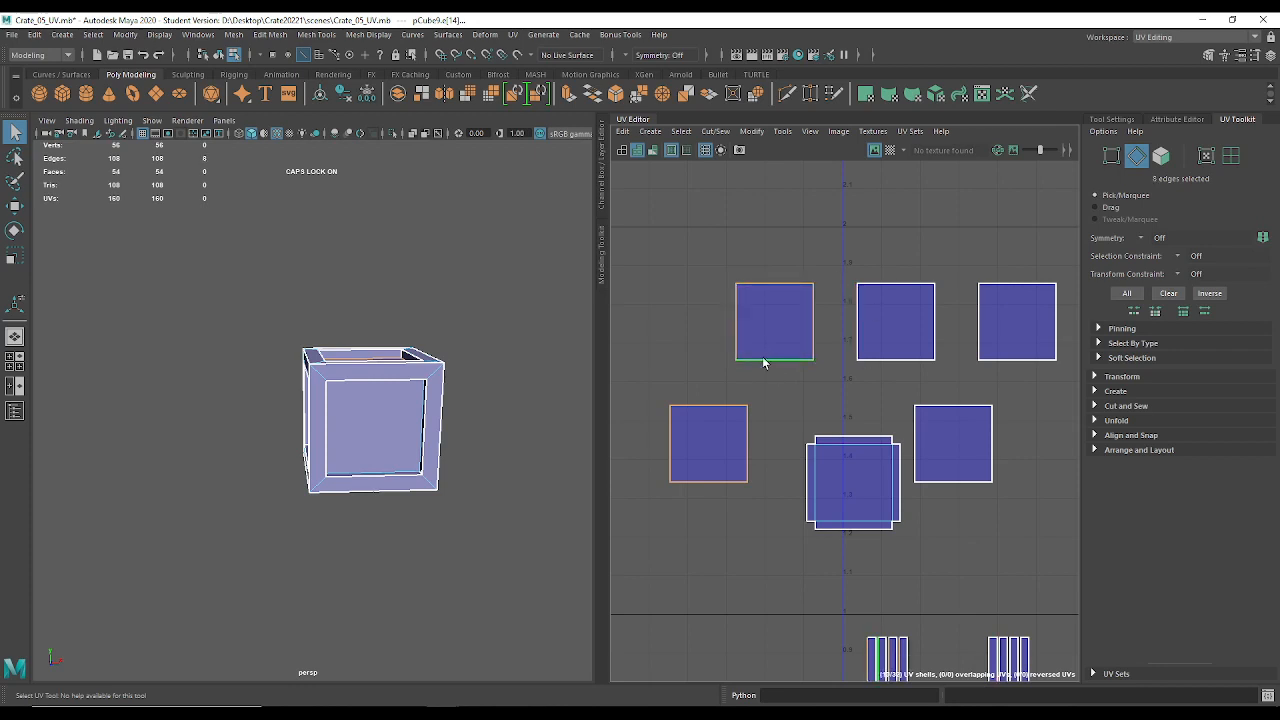
left_click(881, 359, "shift")
left_click(1002, 361, "shift")
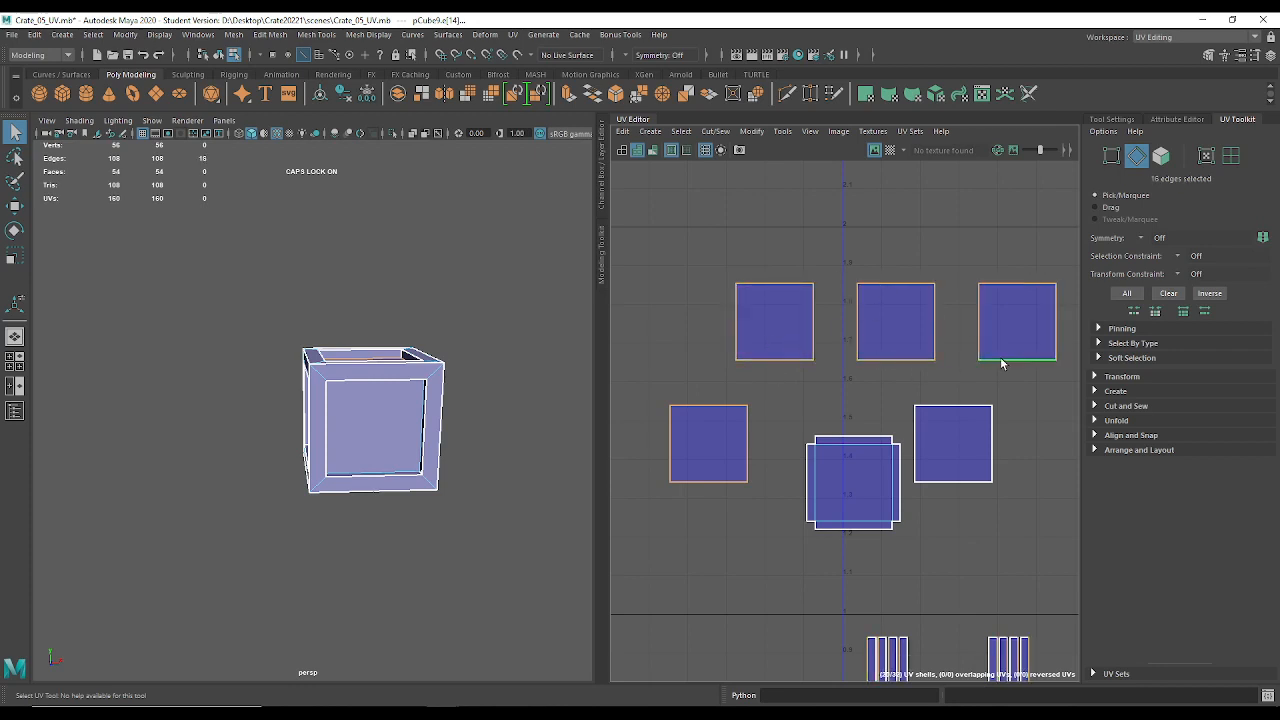
left_click(970, 405, "shift")
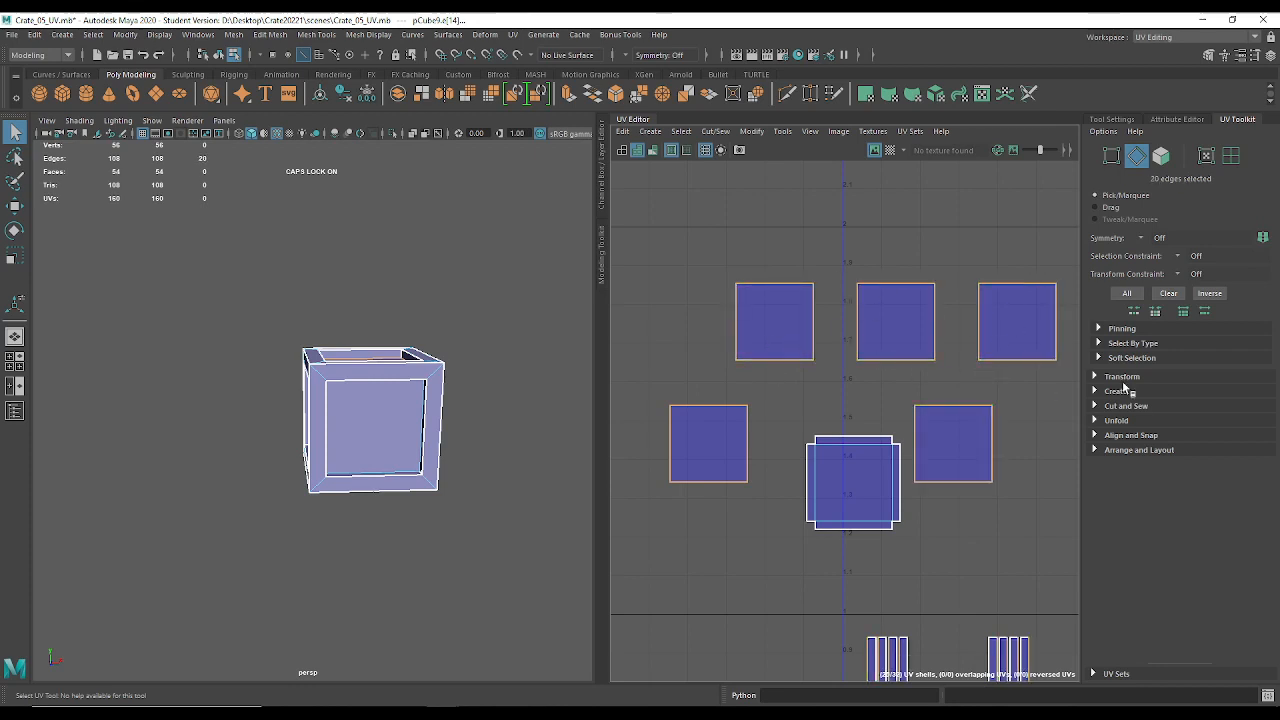
Attach the matching recess strips to the five selected panel shells with Move and Sew.
left_click(713, 133)
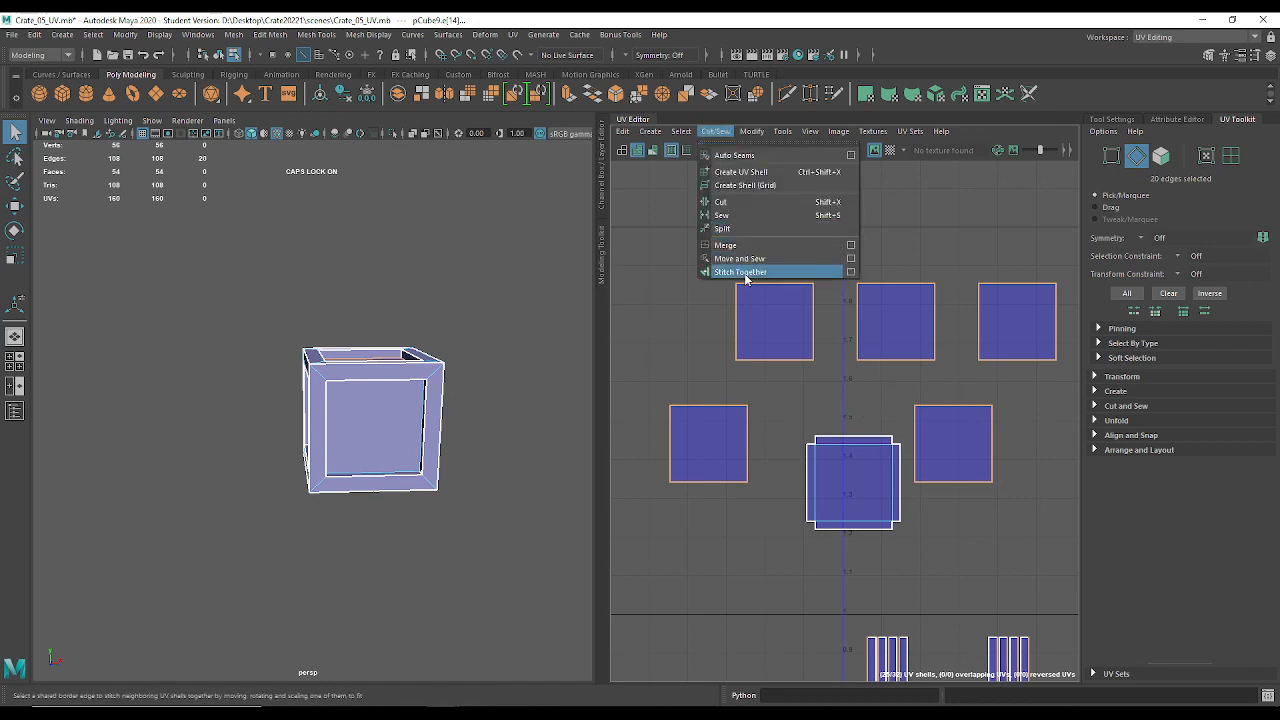
left_click(742, 261)
middle_click_drag(886, 411, 745, 185, "alt")
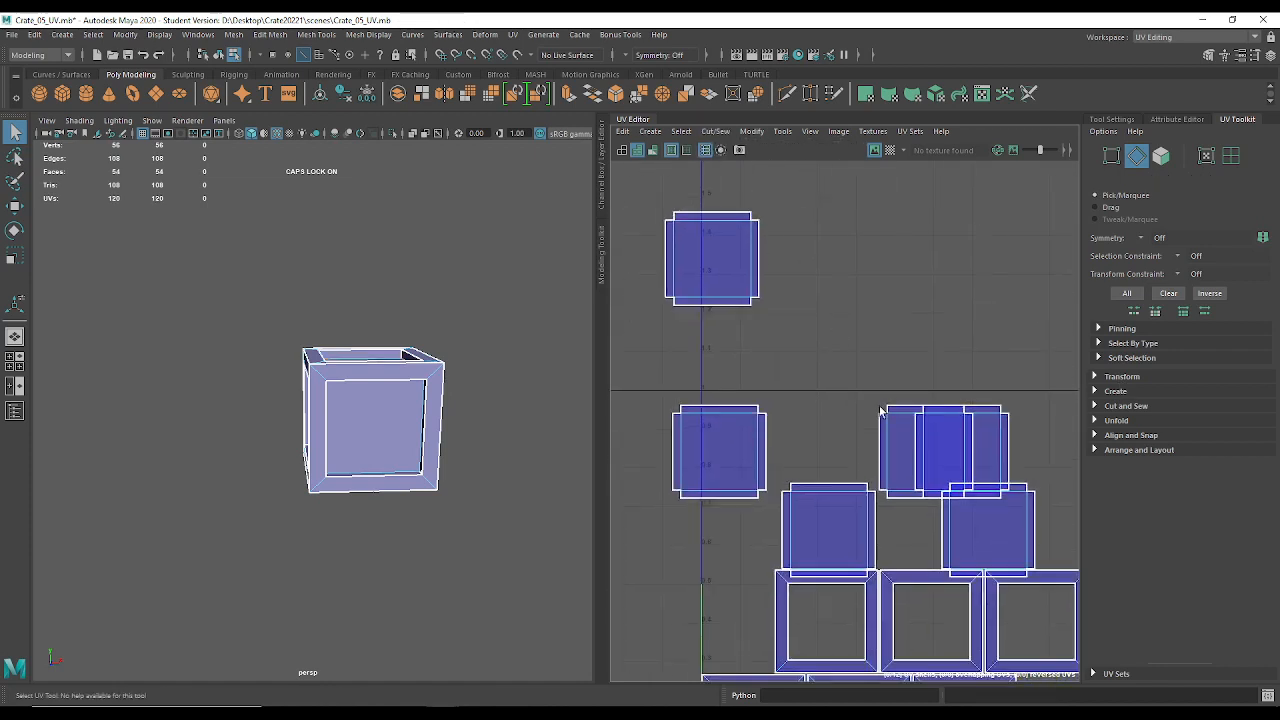
right_click_drag(882, 411, 660, 326, "alt")
middle_click_drag(849, 348, 778, 290, "alt")
right_click_drag(778, 290, 720, 260, "alt")
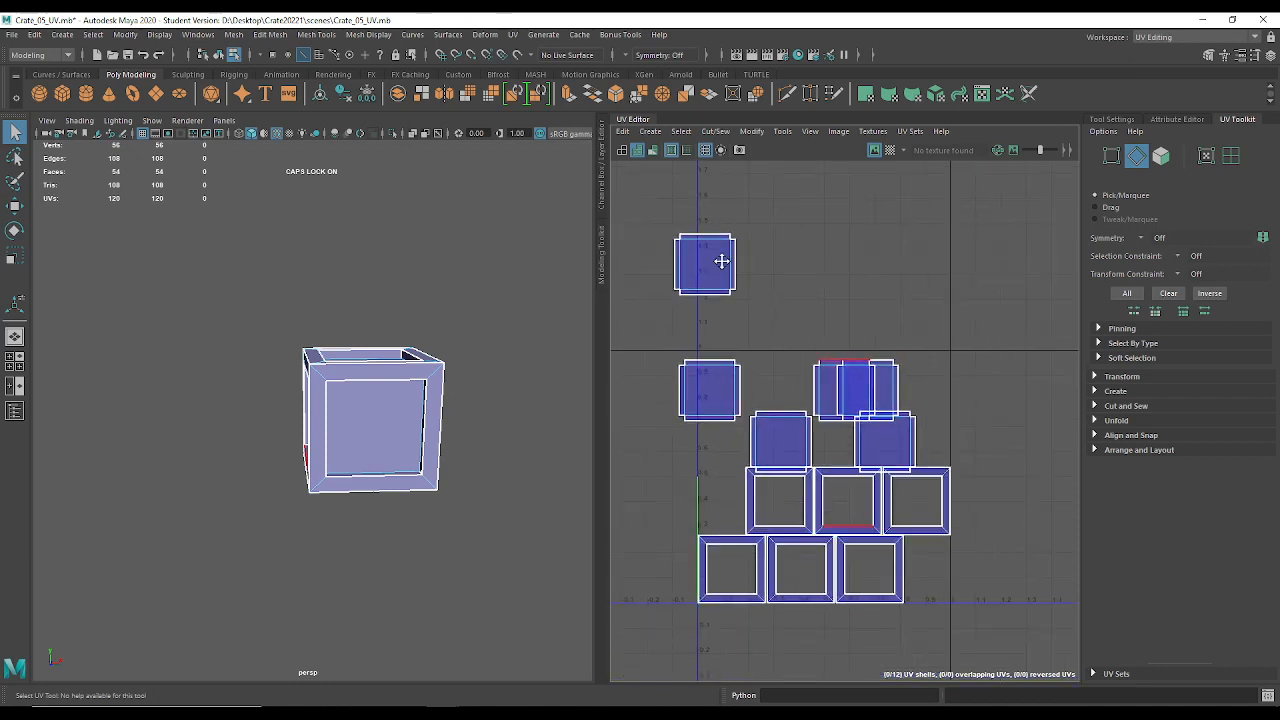
Switch to UV Shell selection and move the five newly joined panel shells up, away from the frame shells and off each other.
middle_click_drag(720, 260, 772, 282, "alt")
right_click_drag(809, 356, 750, 411)
left_click(750, 416)
key("w")
left_click_drag(751, 416, 667, 351)
left_click(832, 462)
left_click_drag(832, 463, 751, 356)
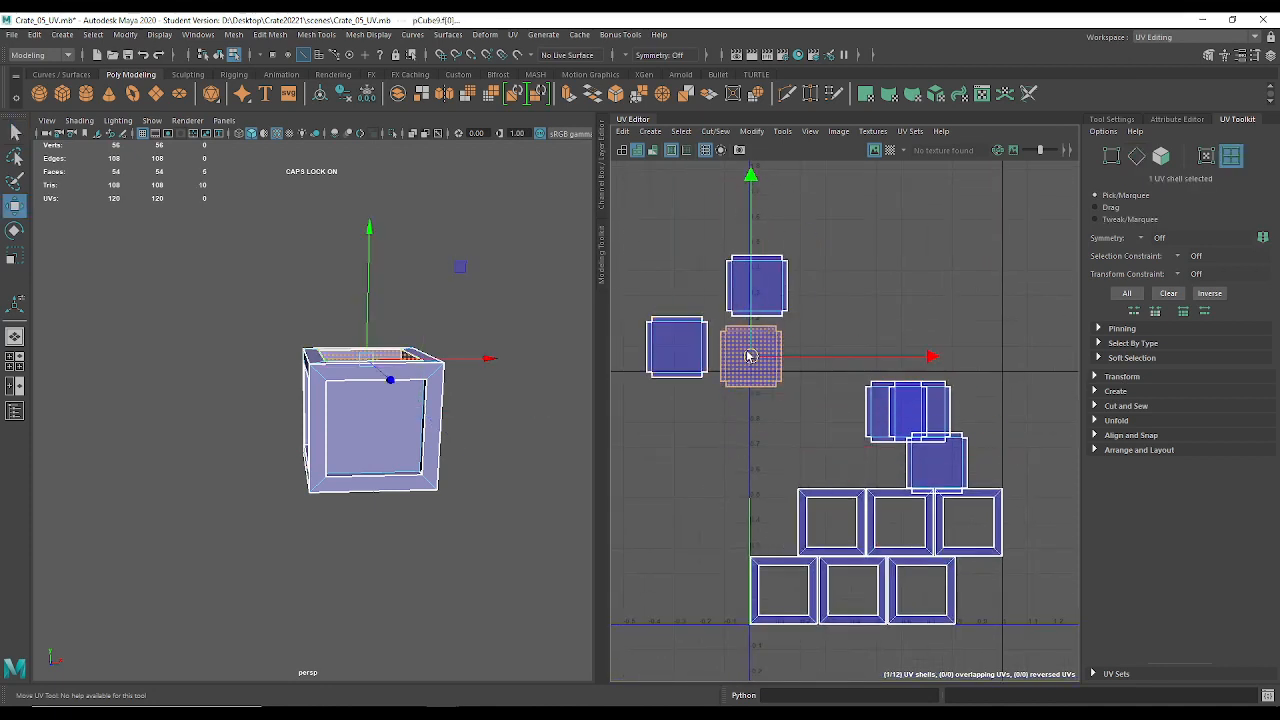
left_click(894, 409)
left_click_drag(894, 409, 842, 287)
left_click(918, 410)
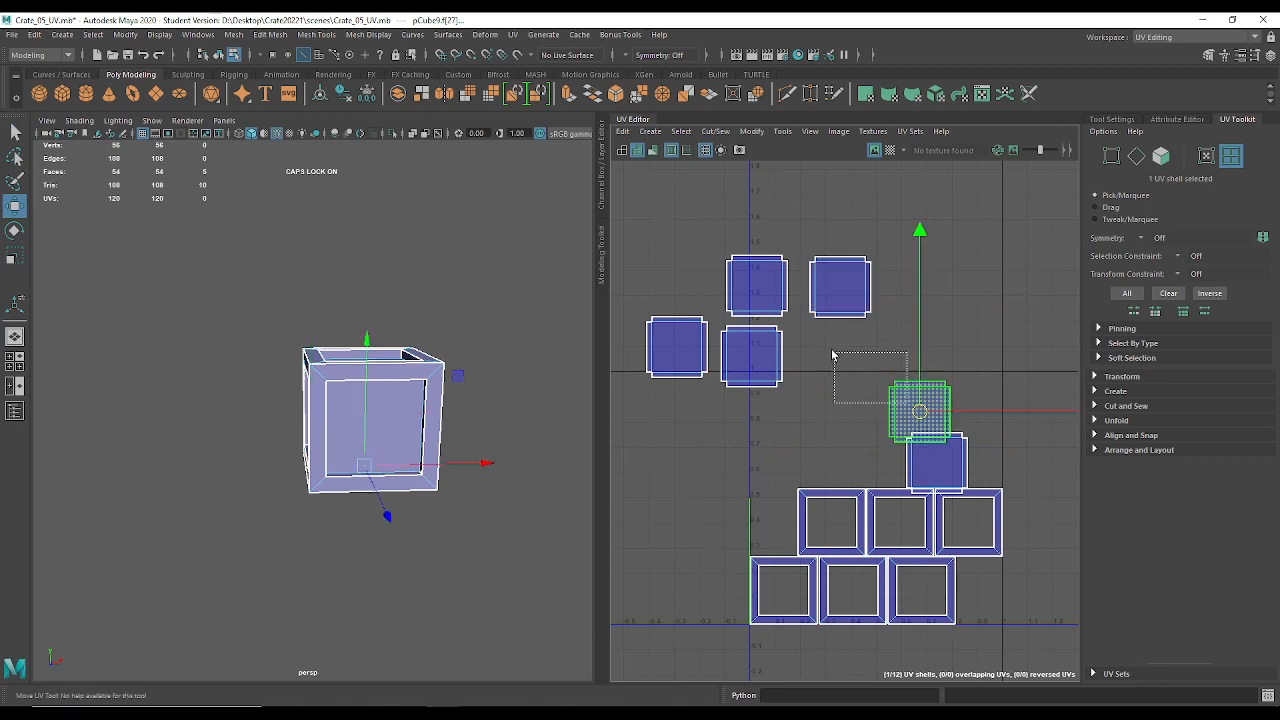
left_click_drag(918, 406, 932, 272)
left_click(940, 462)
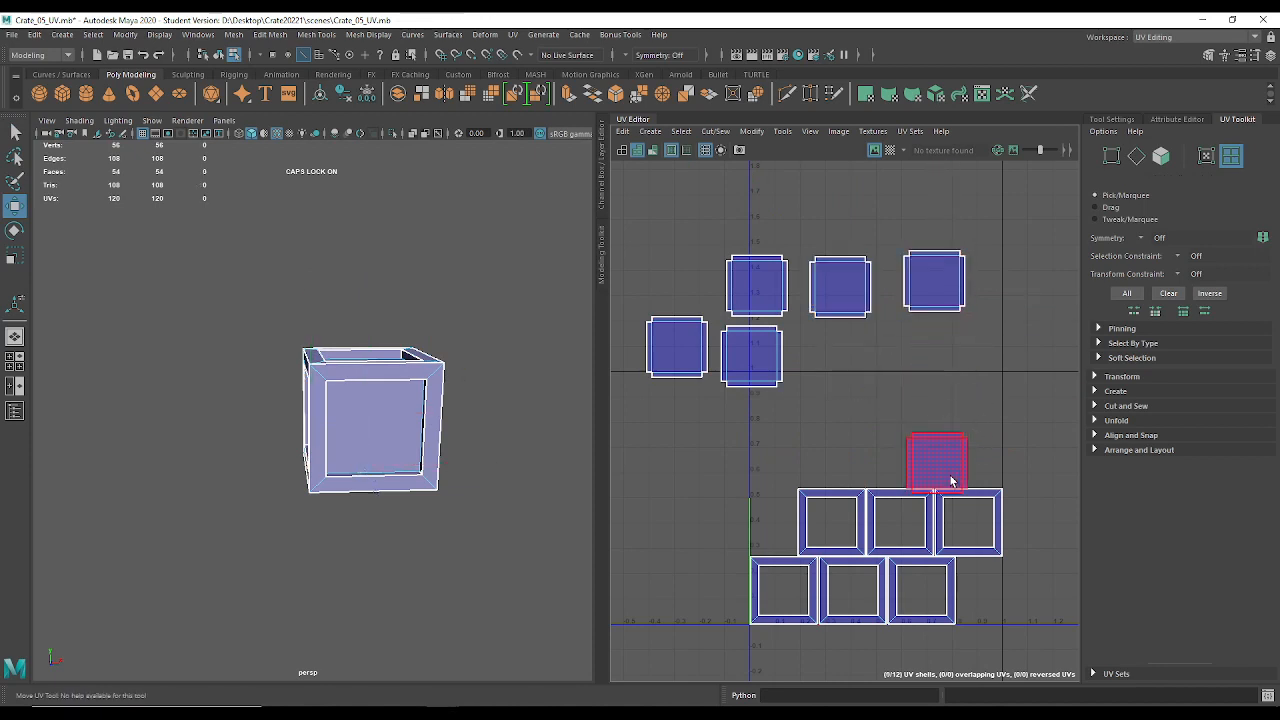
left_click_drag(946, 467, 954, 372)
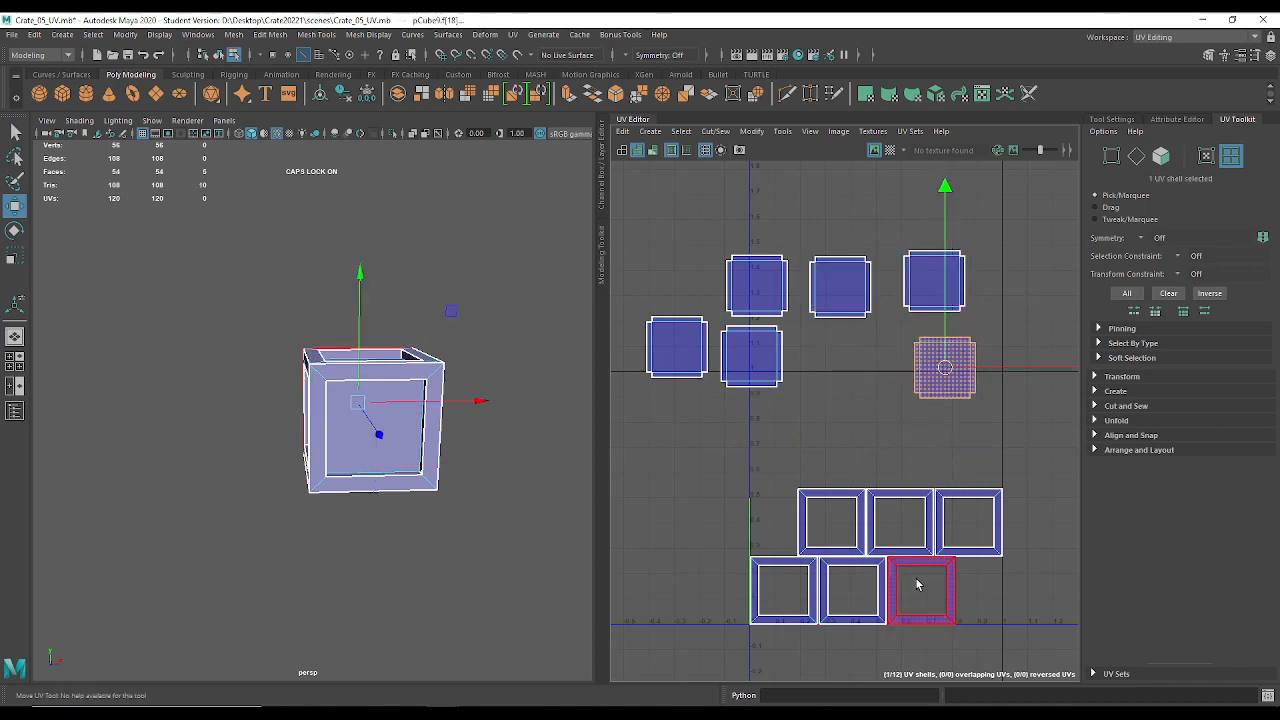
Spread the joined panel shells farther apart in a loose ring above the frame shells.
left_click(896, 676)
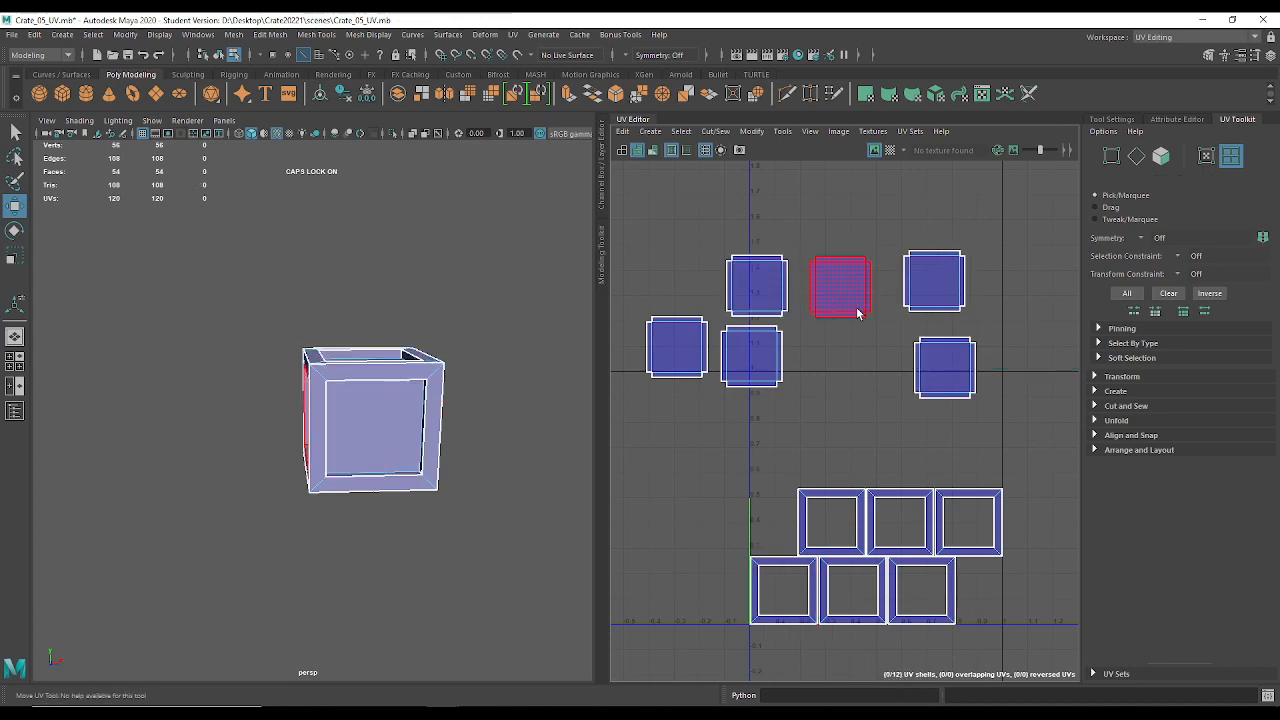
left_click(751, 360)
left_click_drag(752, 372, 780, 423)
left_click(757, 290)
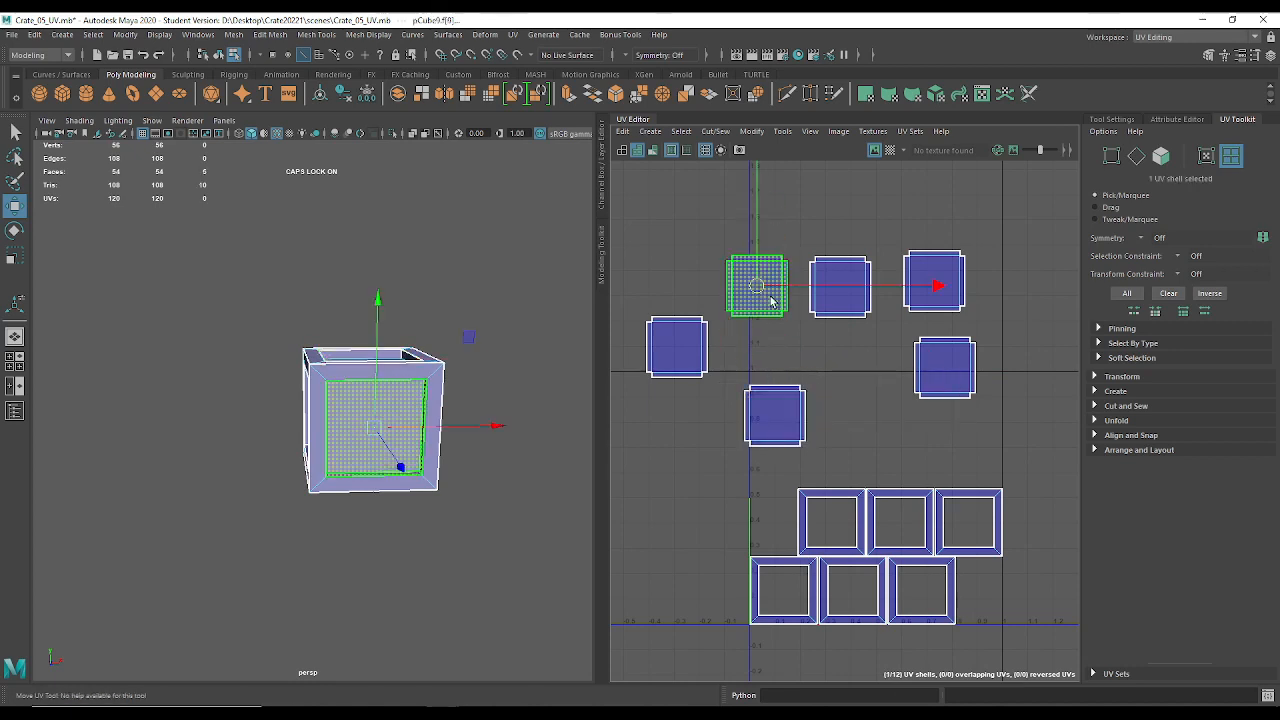
left_click_drag(757, 290, 697, 214)
left_click(815, 275)
left_click_drag(840, 287, 863, 182)
middle_click_drag(915, 219, 811, 231, "alt")
left_click(851, 298)
left_click_drag(834, 293, 887, 251)
middle_click_drag(757, 334, 873, 373, "alt")
right_click_drag(873, 373, 849, 349, "alt")
left_click(718, 405)
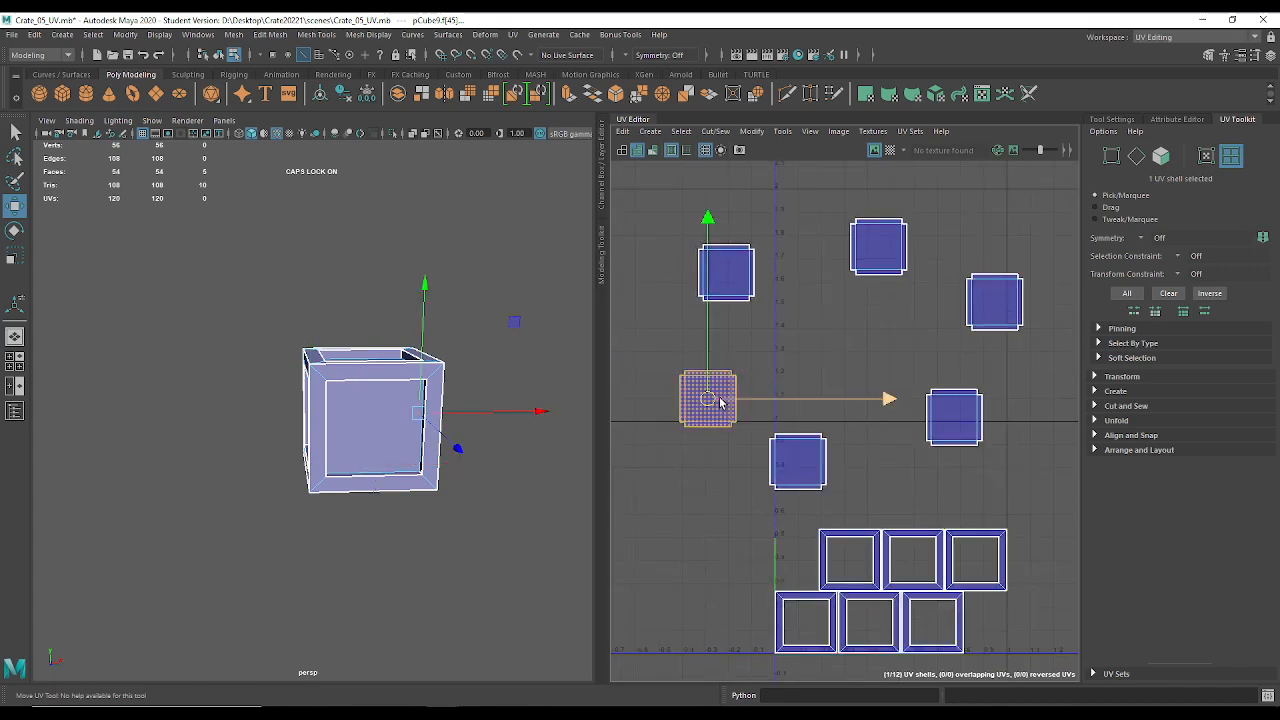
left_click_drag(719, 398, 712, 372)
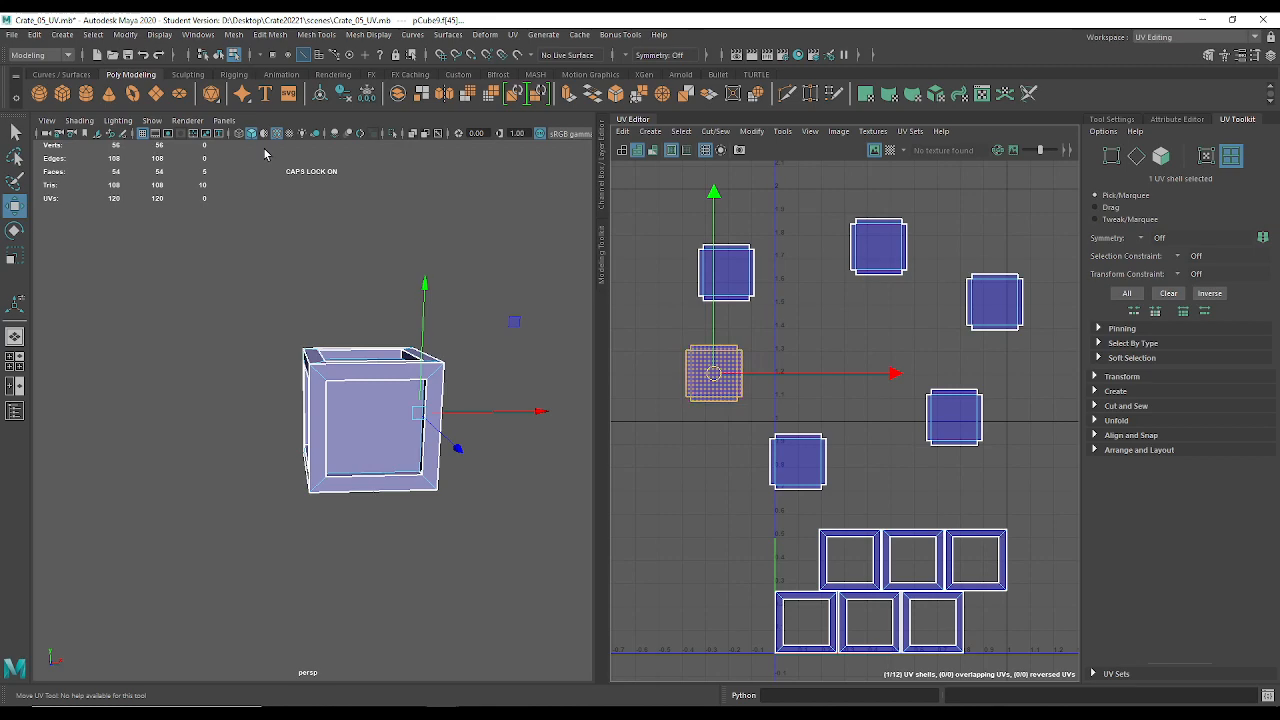
Save the scene under the new name Crate_06_UV.mb.
left_click(12, 34)
left_click(62, 107)
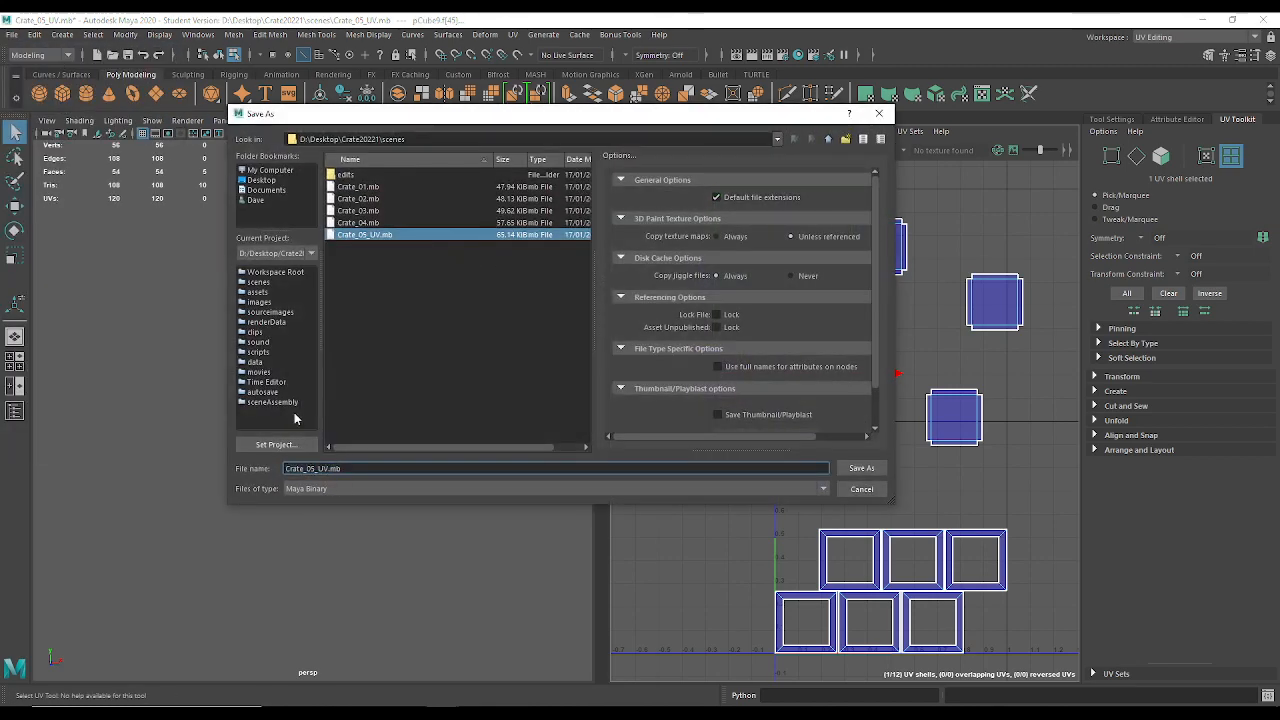
key("BackSpace")
type("6")
key("Return")
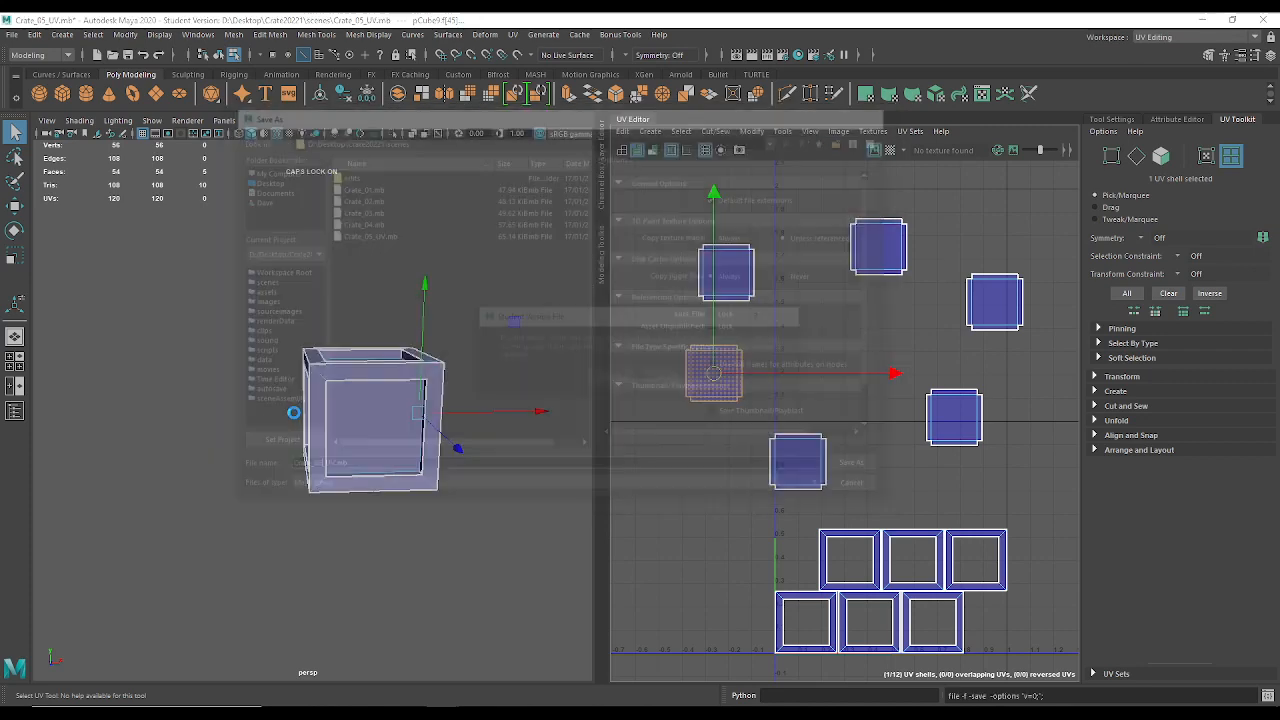
key("Return")
key("w")
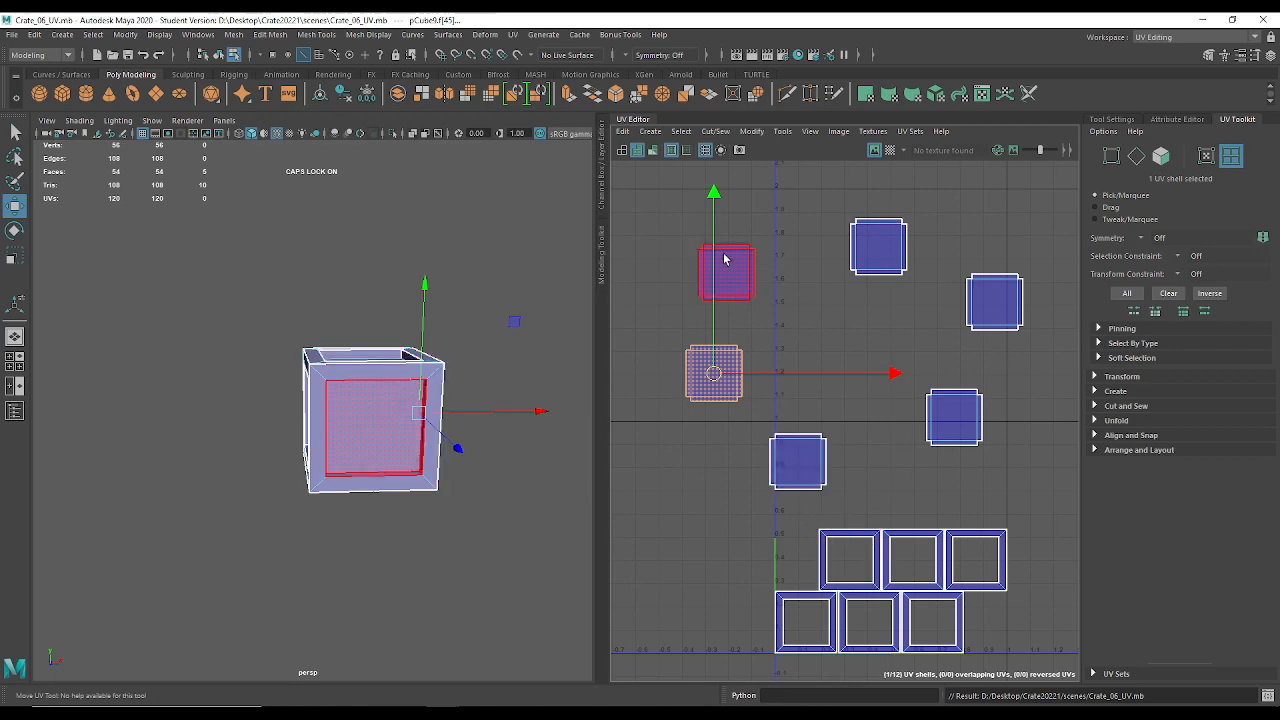
middle_click_drag(817, 389, 783, 427, "alt")
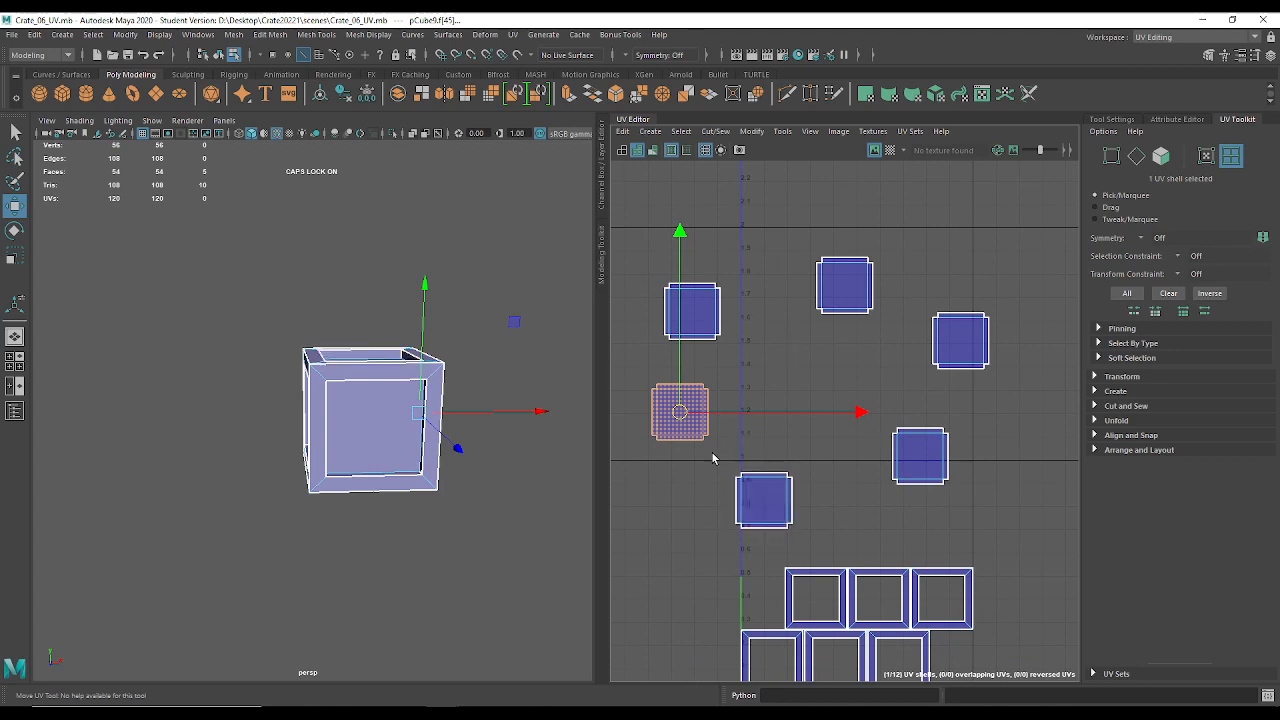
middle_click_drag(766, 485, 774, 451, "alt")
right_click_drag(776, 451, 759, 415, "alt")
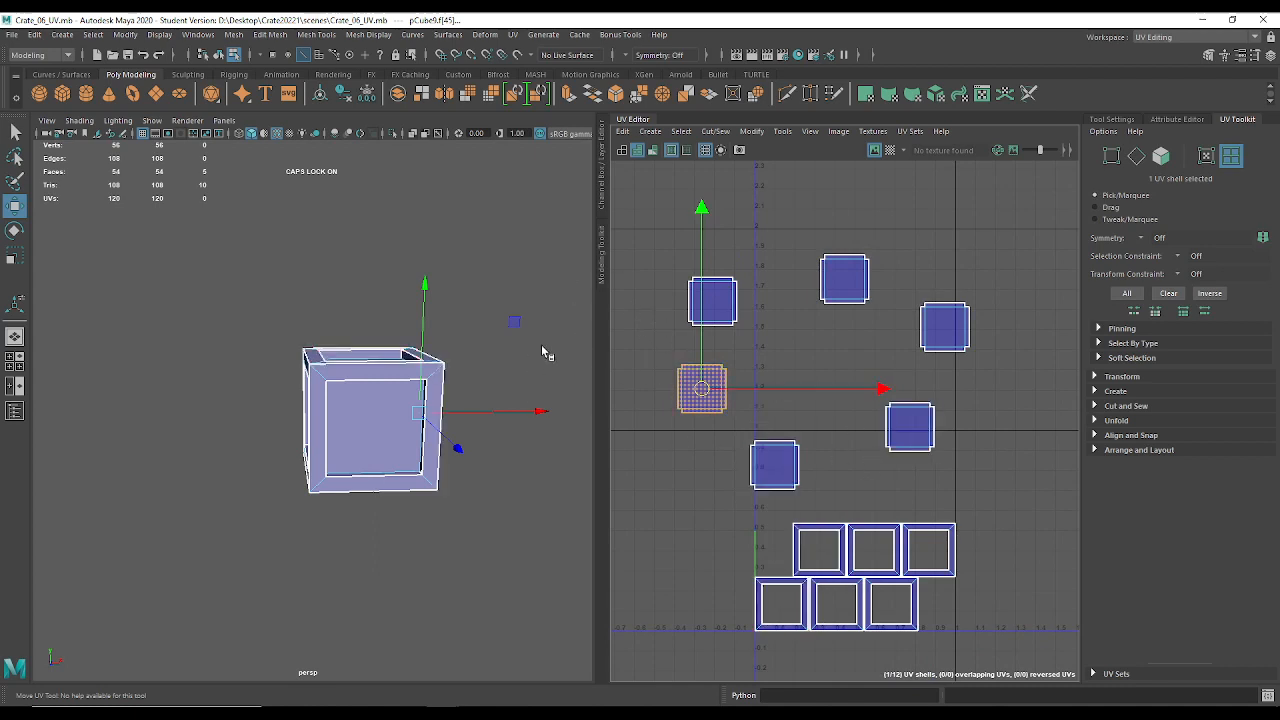
middle_click_drag(617, 348, 662, 370, "alt")
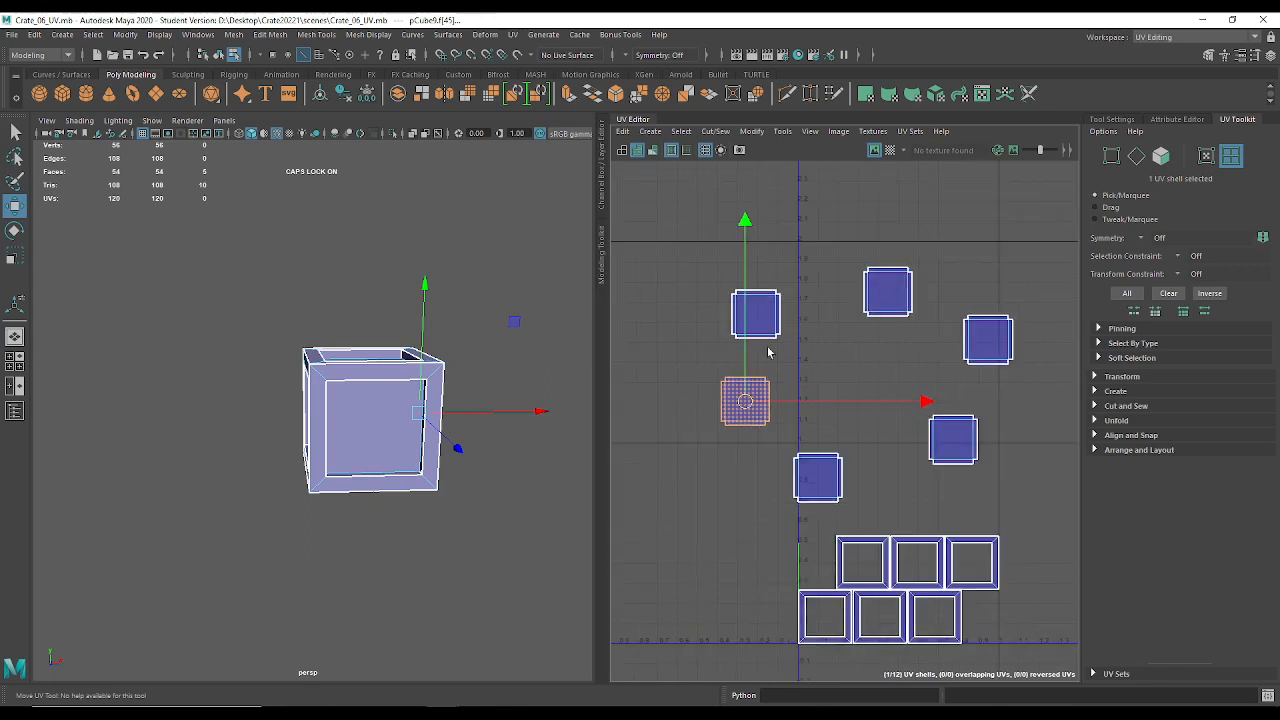
scroll(794, 425, "up", 3)
middle_click_drag(770, 393, 790, 428, "alt")
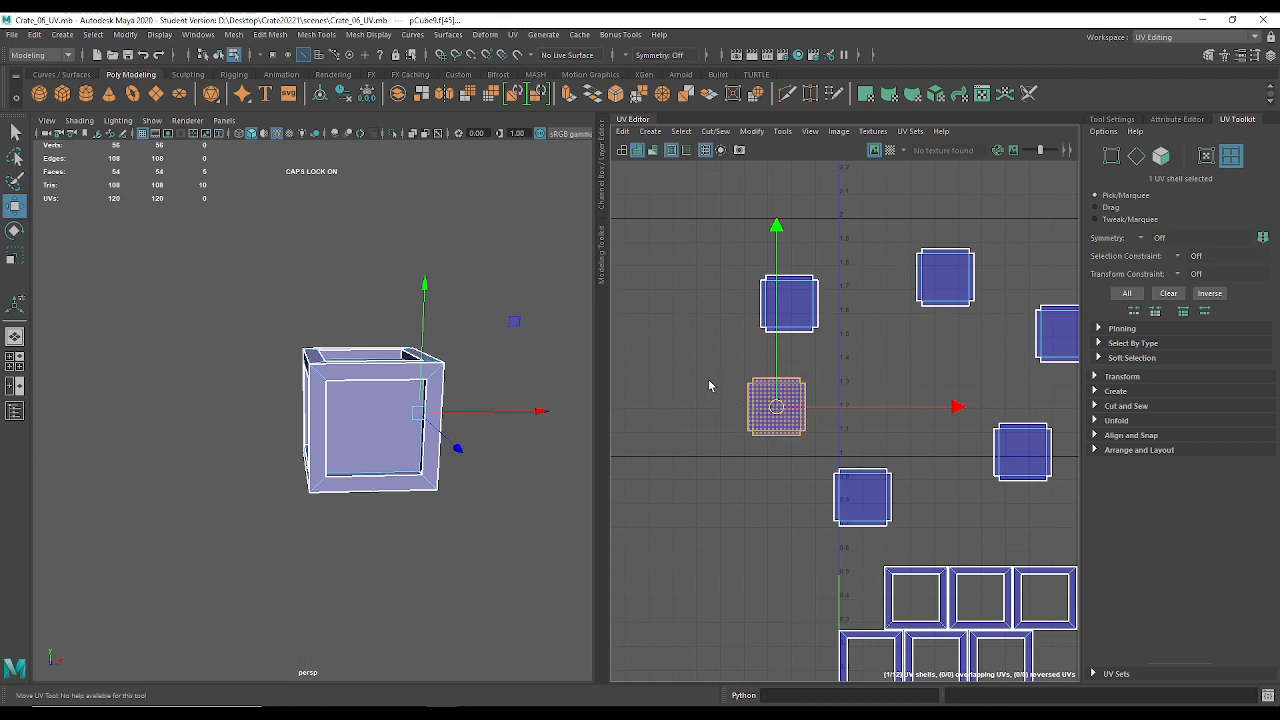
scroll(709, 386, "up", 8)
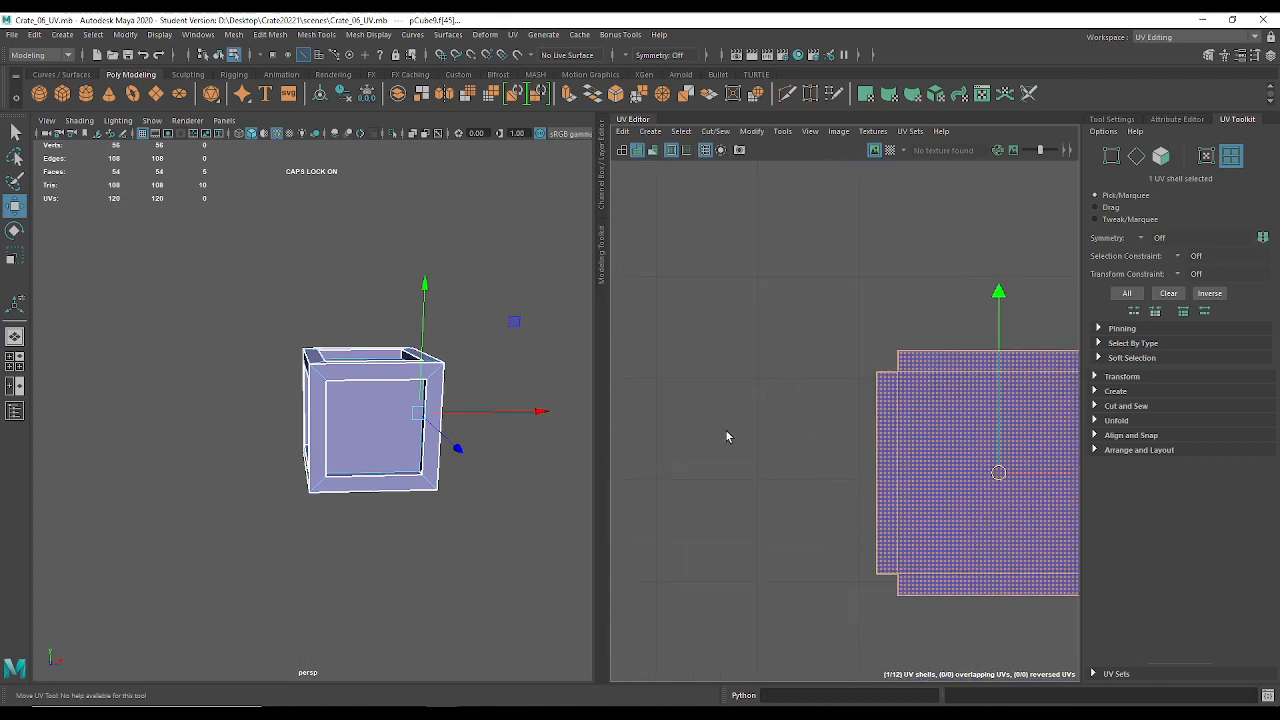
Turn on grid snapping and move the selected panel shell slightly left onto a grid point.
right_click_drag(878, 585, 640, 363, "alt")
middle_click_drag(729, 440, 660, 286, "alt")
right_click_drag(660, 286, 769, 369, "alt")
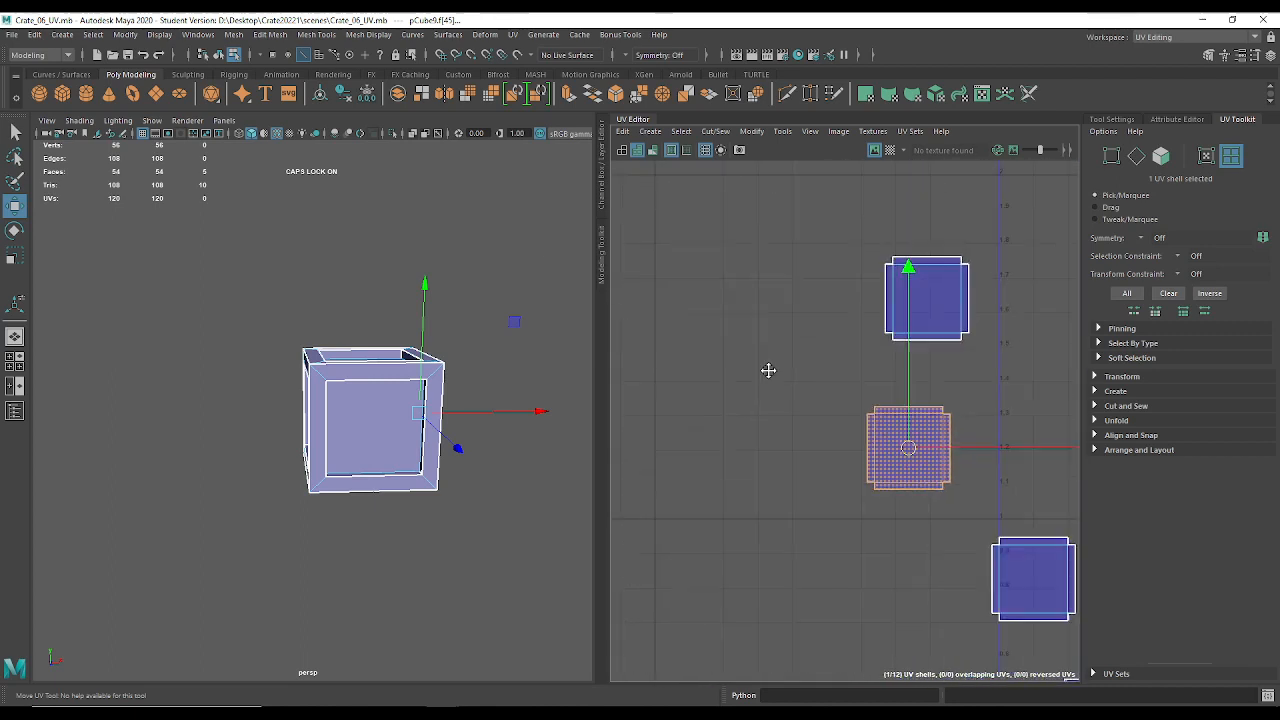
middle_click_drag(769, 369, 648, 339, "alt")
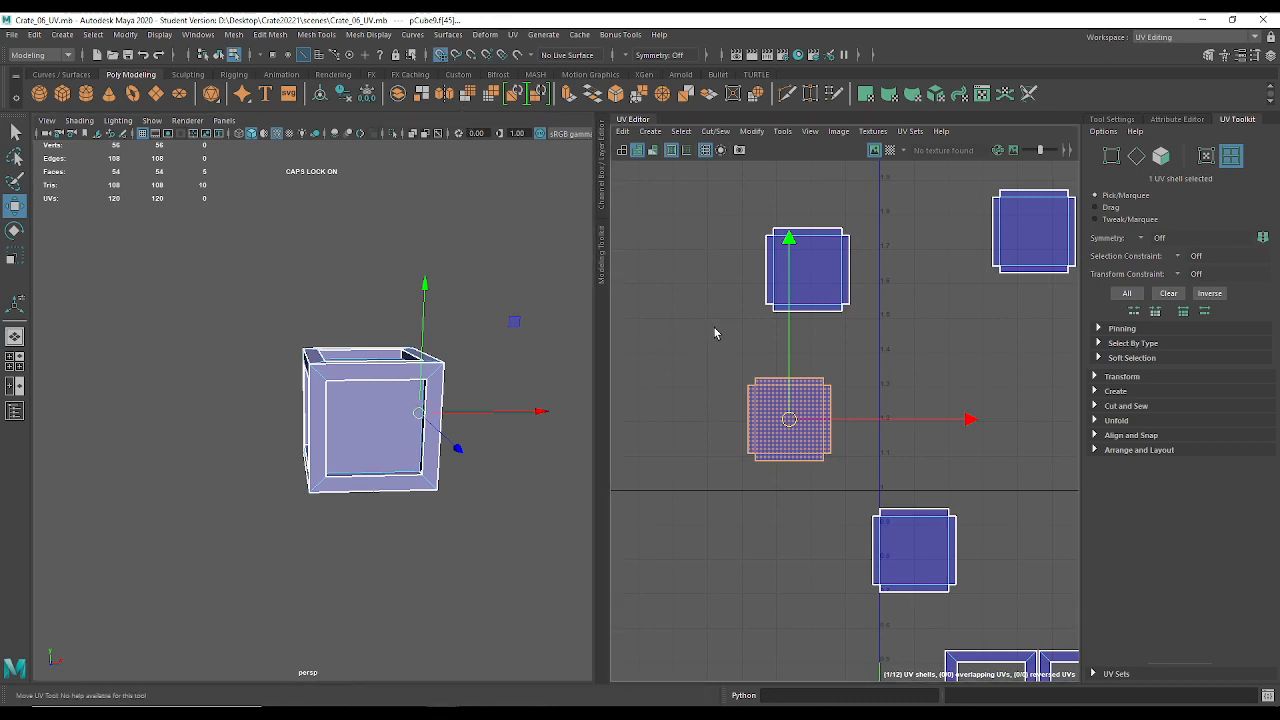
left_click(440, 56)
mouse_move(788, 423)
left_mouse_down()
mouse_move(757, 425)
mouse_move(772, 424)
left_mouse_up()
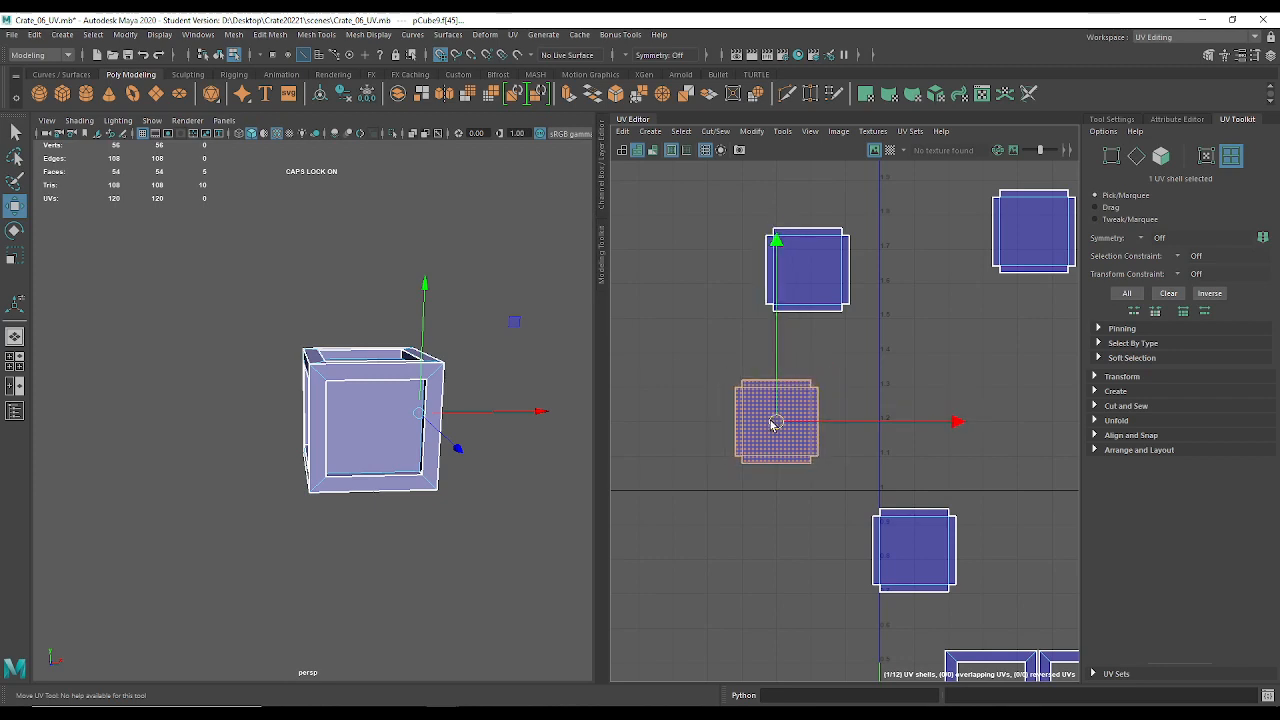
Snap the upper-left panel shell slightly left and the upper-right panel shell inward and down onto grid points.
middle_click_drag(837, 391, 845, 437, "alt")
left_click(816, 318)
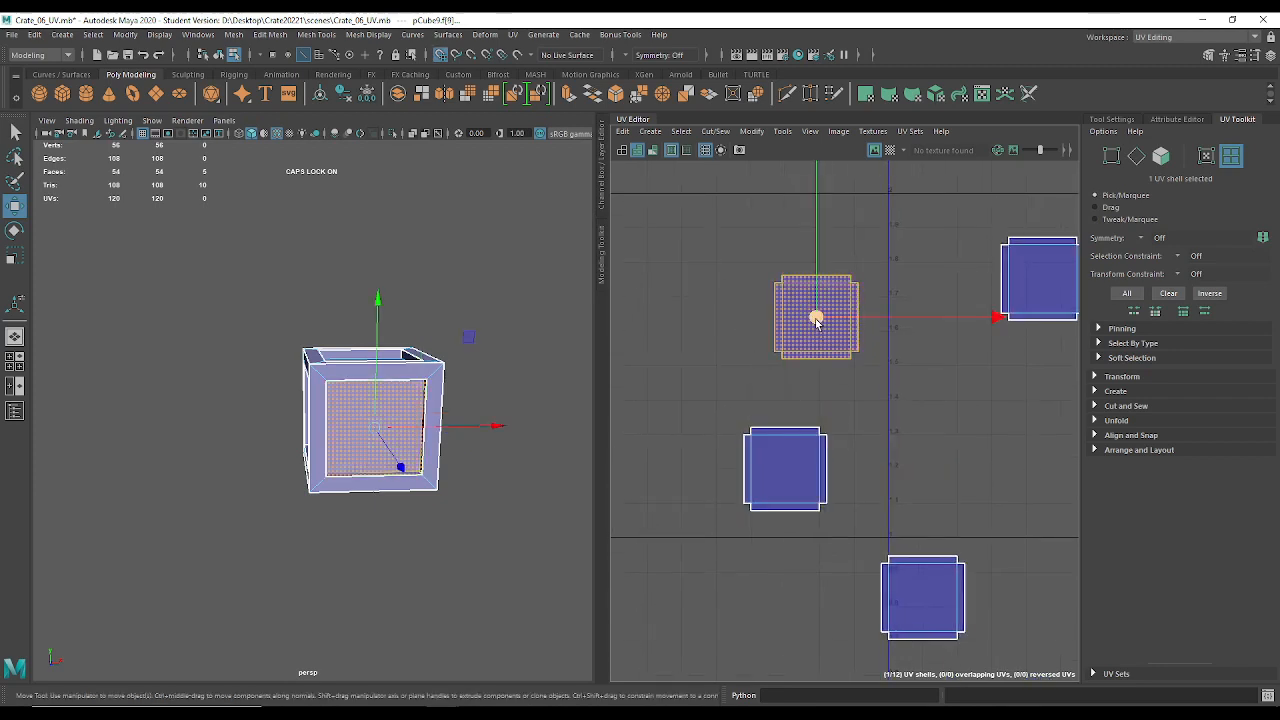
left_click_drag(818, 316, 772, 315)
middle_click_drag(899, 363, 730, 366, "alt")
left_click(872, 282)
left_click_drag(873, 281, 790, 333)
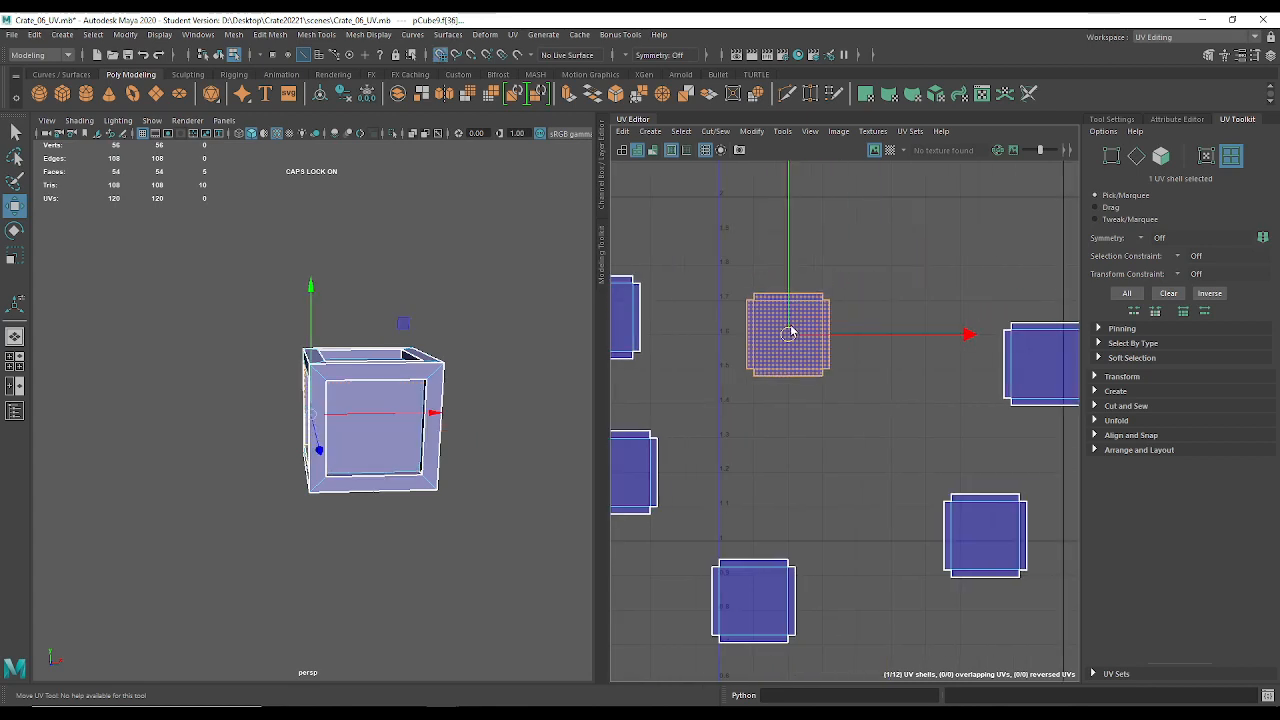
Move the remaining right-hand panel shell beneath the upper-right one, and set the two lowest panel shells side by side above the frames.
left_click(1044, 400)
left_click_drag(1044, 400, 804, 470)
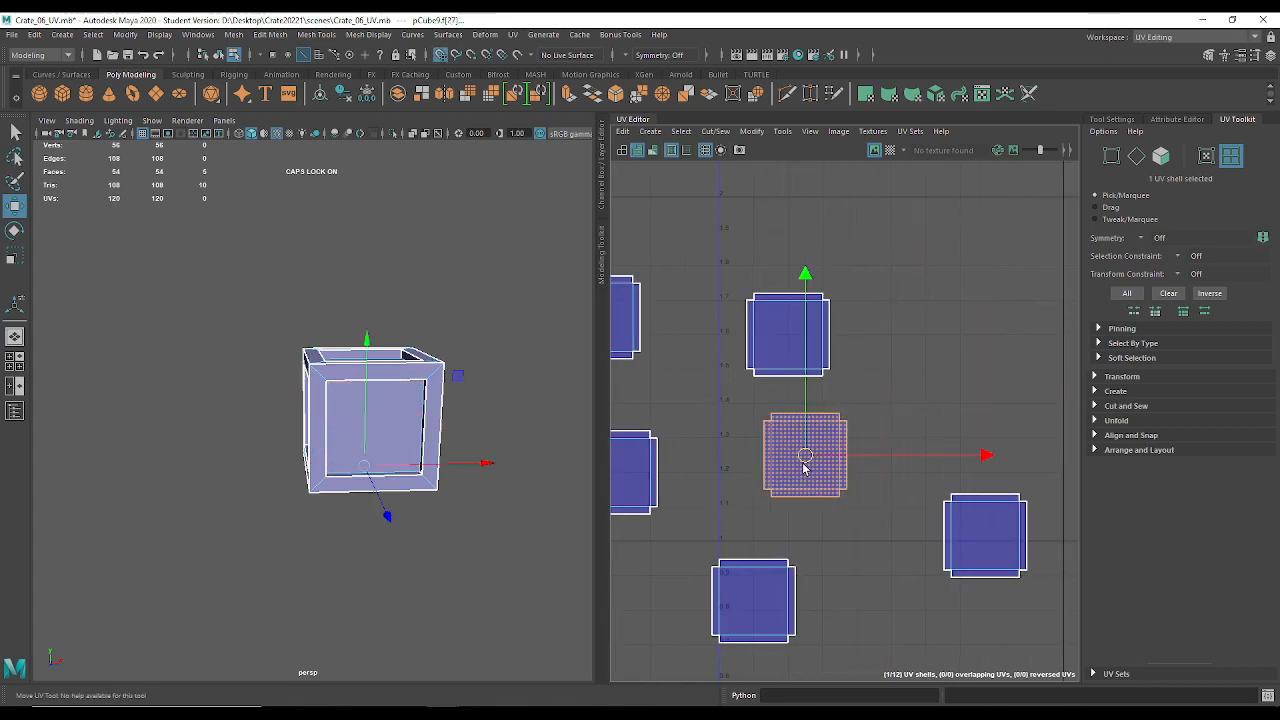
left_click(742, 605)
left_click_drag(680, 636, 678, 636)
left_click_drag(756, 602, 703, 612)
left_click(994, 514)
left_click_drag(994, 514, 858, 583)
scroll(866, 588, "down", 1)
scroll(866, 588, "down", 3)
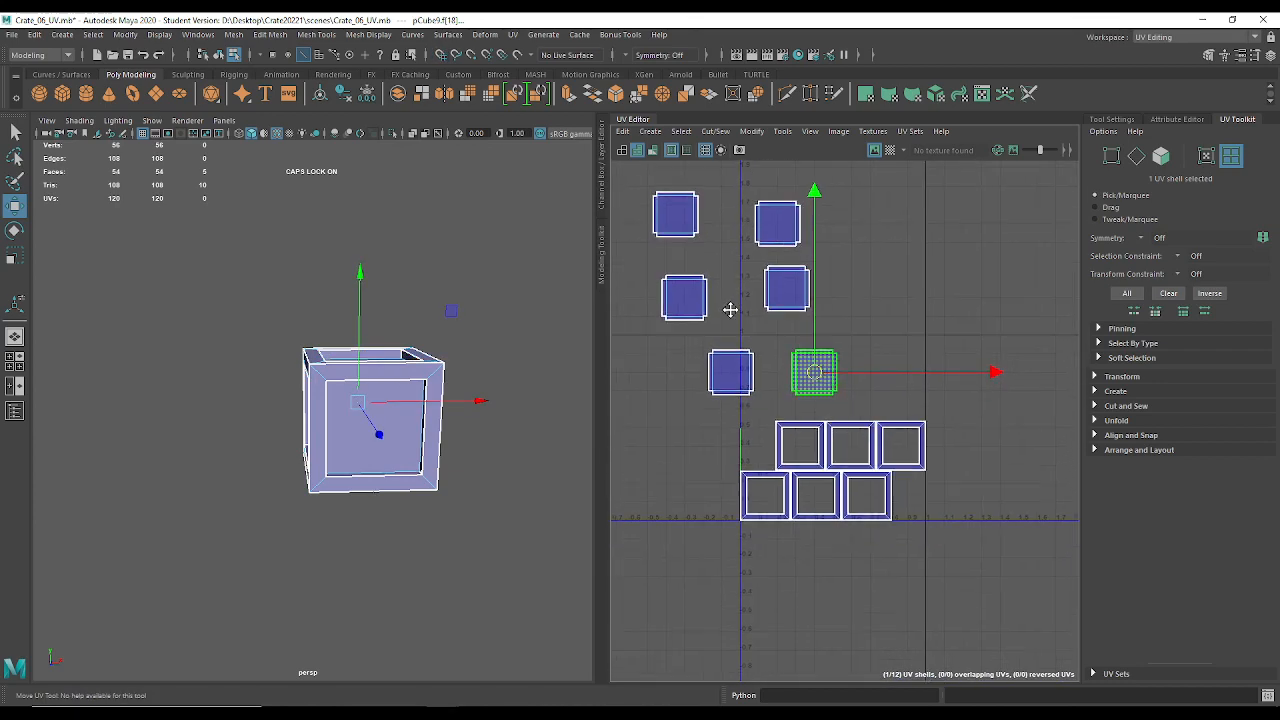
Try to overlay the first frame shell of the upper row on the lower-left panel shell.
left_click_drag(764, 432, 976, 536)
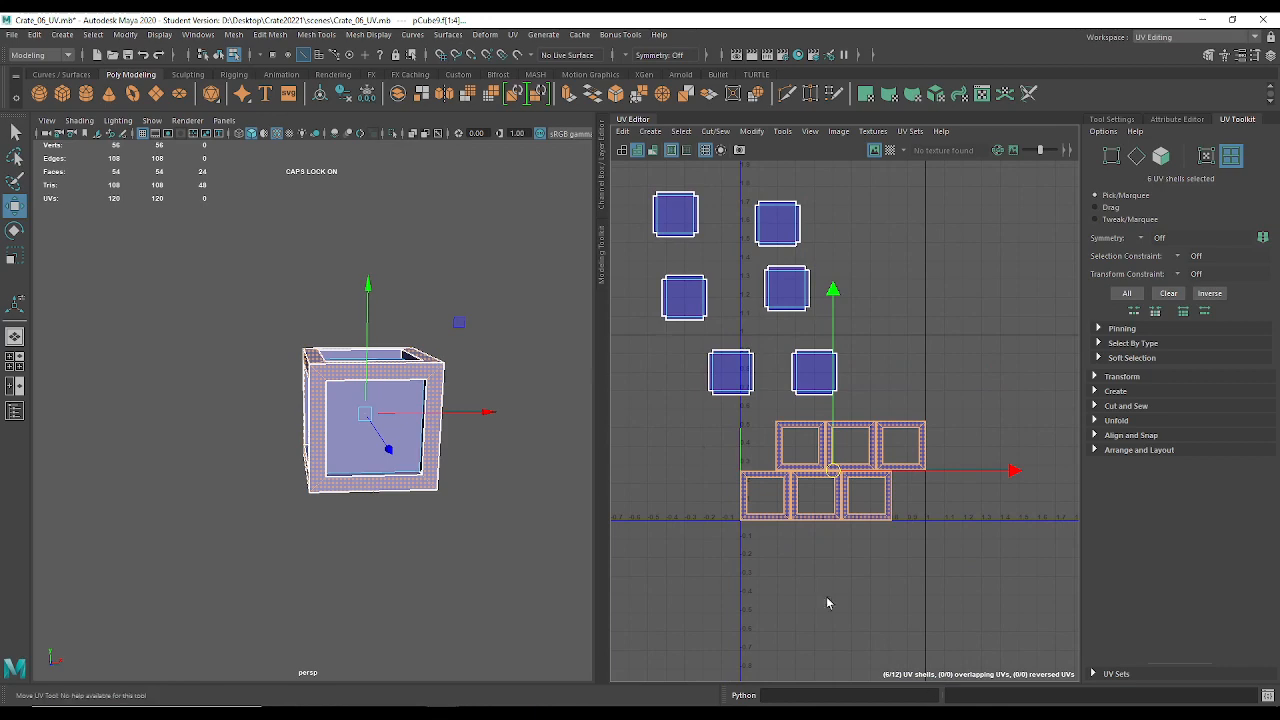
scroll(700, 440, "up", 4)
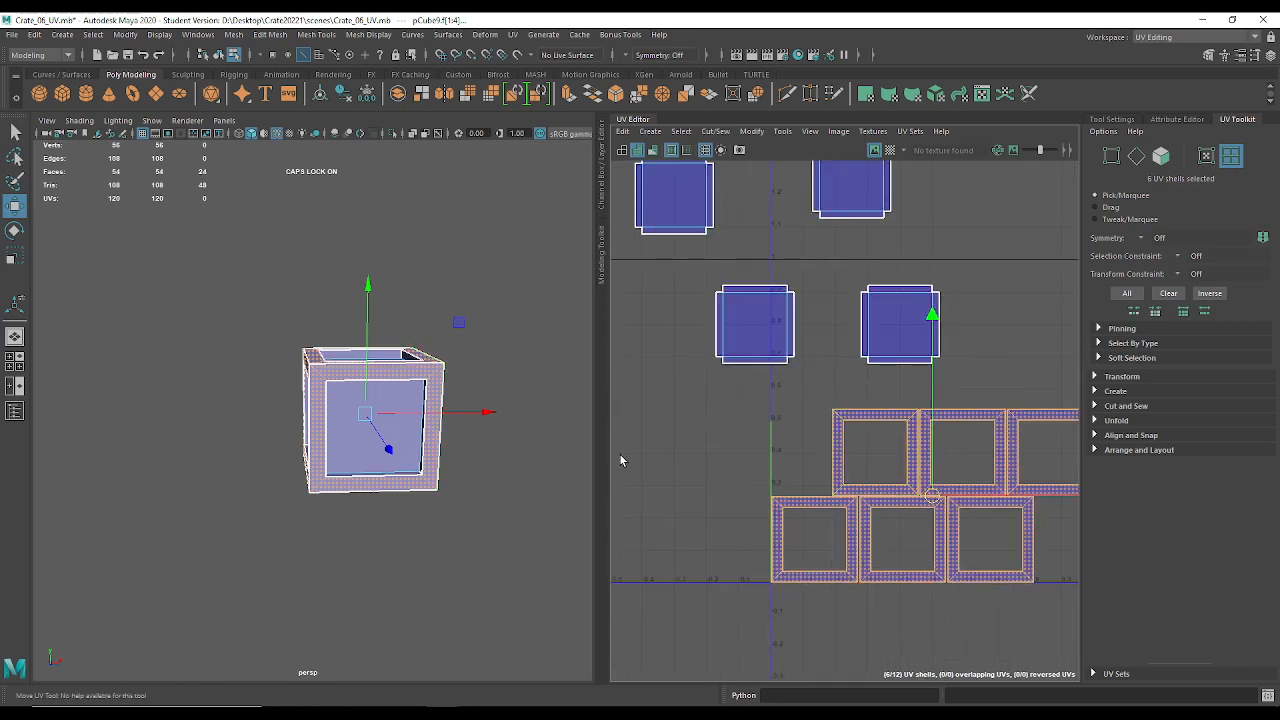
scroll(710, 470, "down", 6)
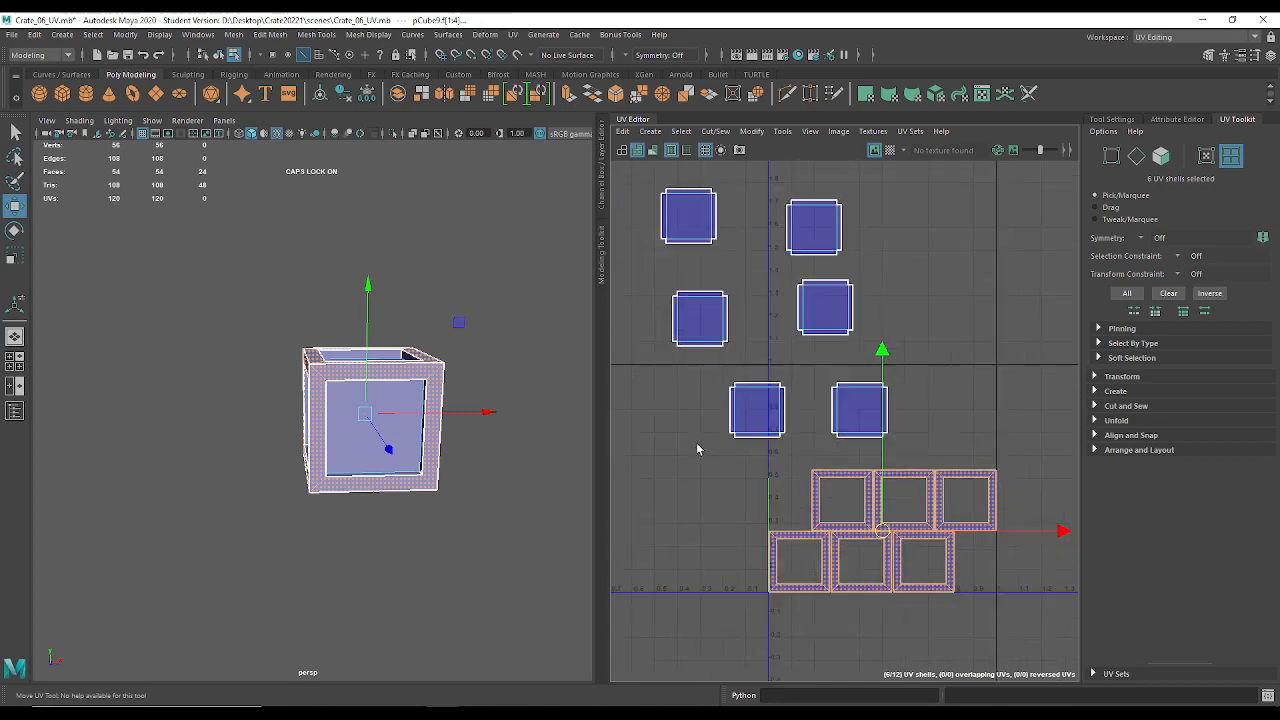
left_click(838, 495)
left_click_drag(841, 501, 770, 428)
scroll(740, 388, "up", 2)
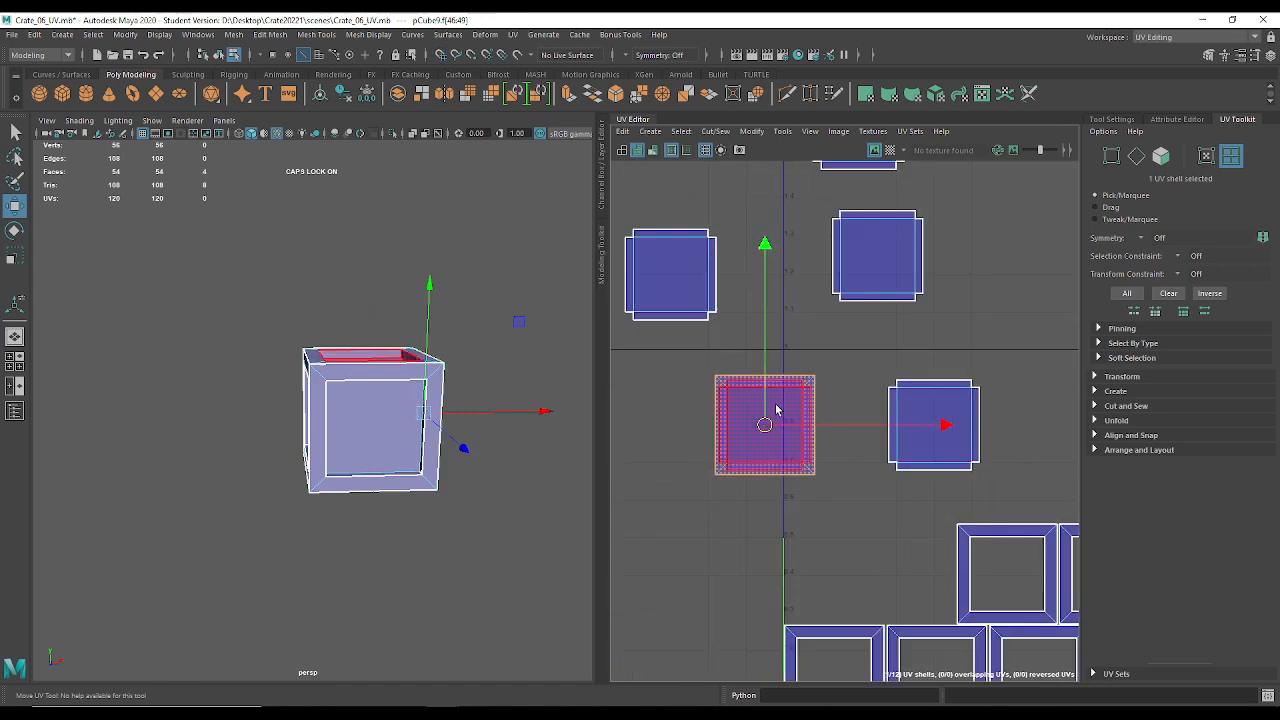
Compare the overlaid frame and panel shells with their faces on the crate, and move the mismatched frame shell aside.
left_click_drag(414, 425, 340, 470, "alt")
right_click_drag(847, 499, 762, 434, "alt")
middle_click_drag(755, 429, 755, 429)
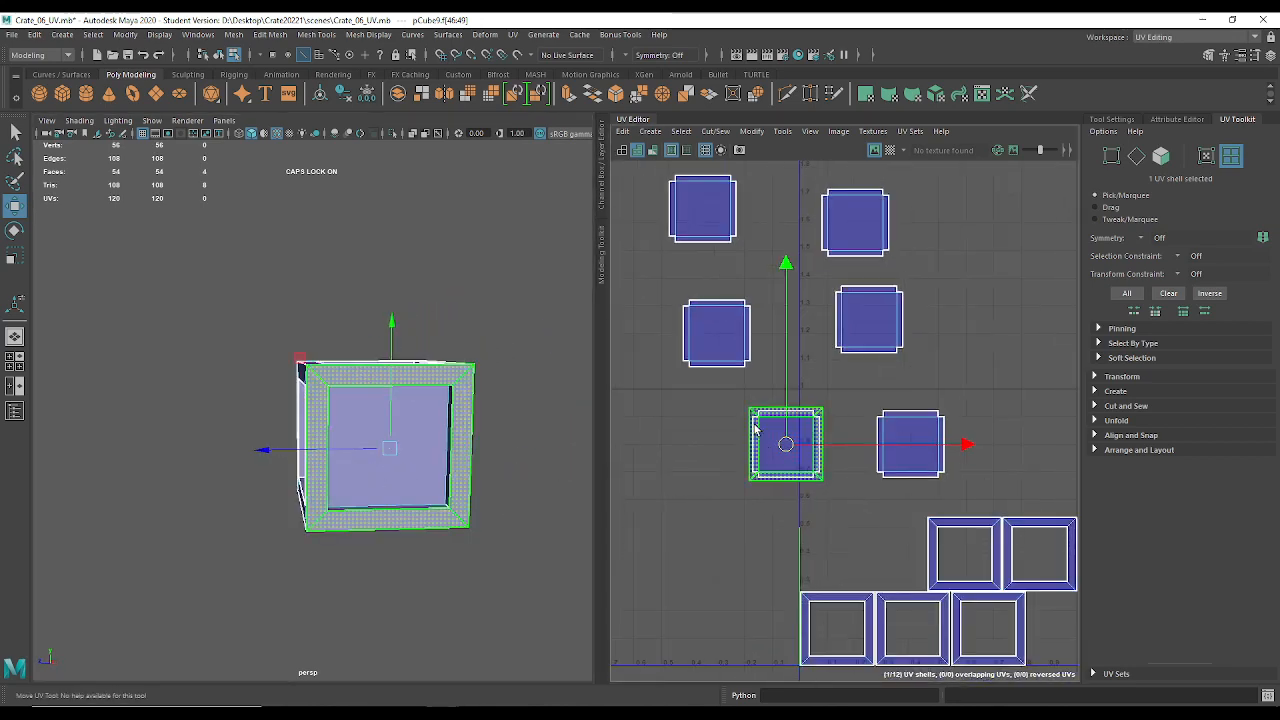
key("q")
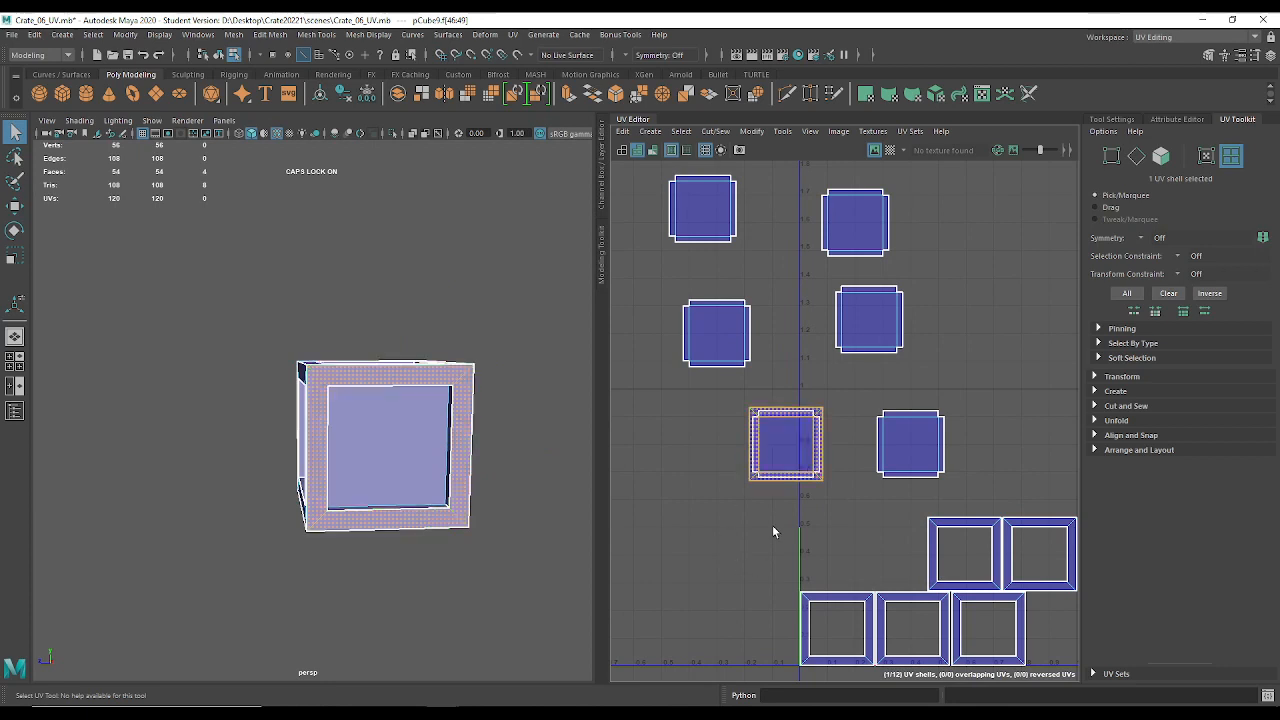
left_click(787, 447)
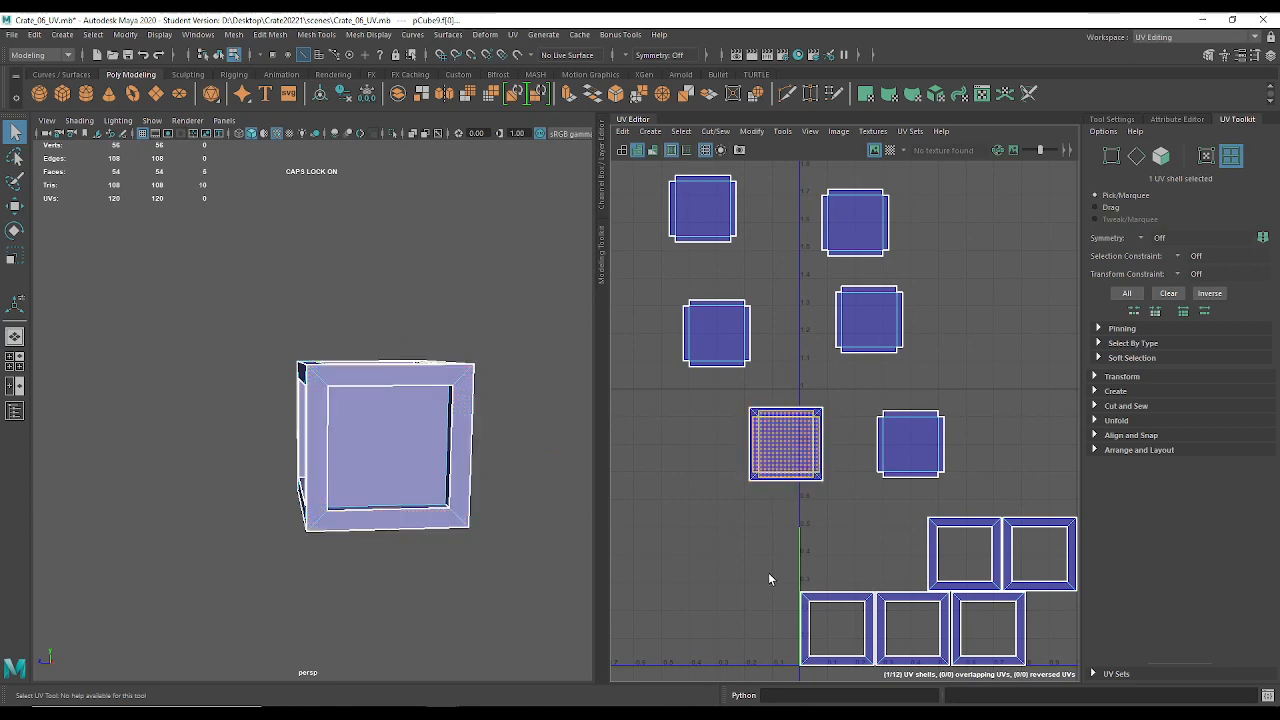
left_click(749, 409, "shift")
left_click_drag(298, 499, 740, 565, "alt")
middle_click_drag(730, 430, 756, 426, "alt")
left_click(773, 448)
key("w")
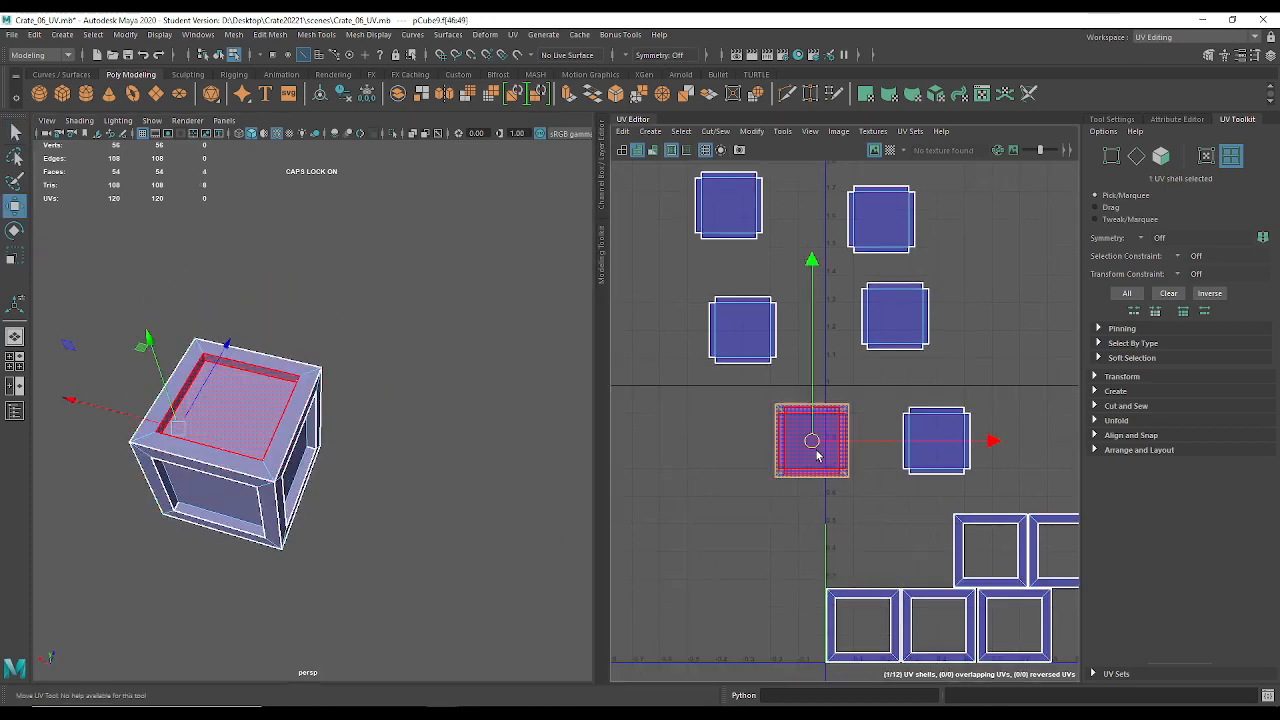
left_click_drag(817, 455, 728, 585)
Grid-snap the frame shell of the crate's top face from the bottom row onto the lower-left panel shell.
left_click(255, 457)
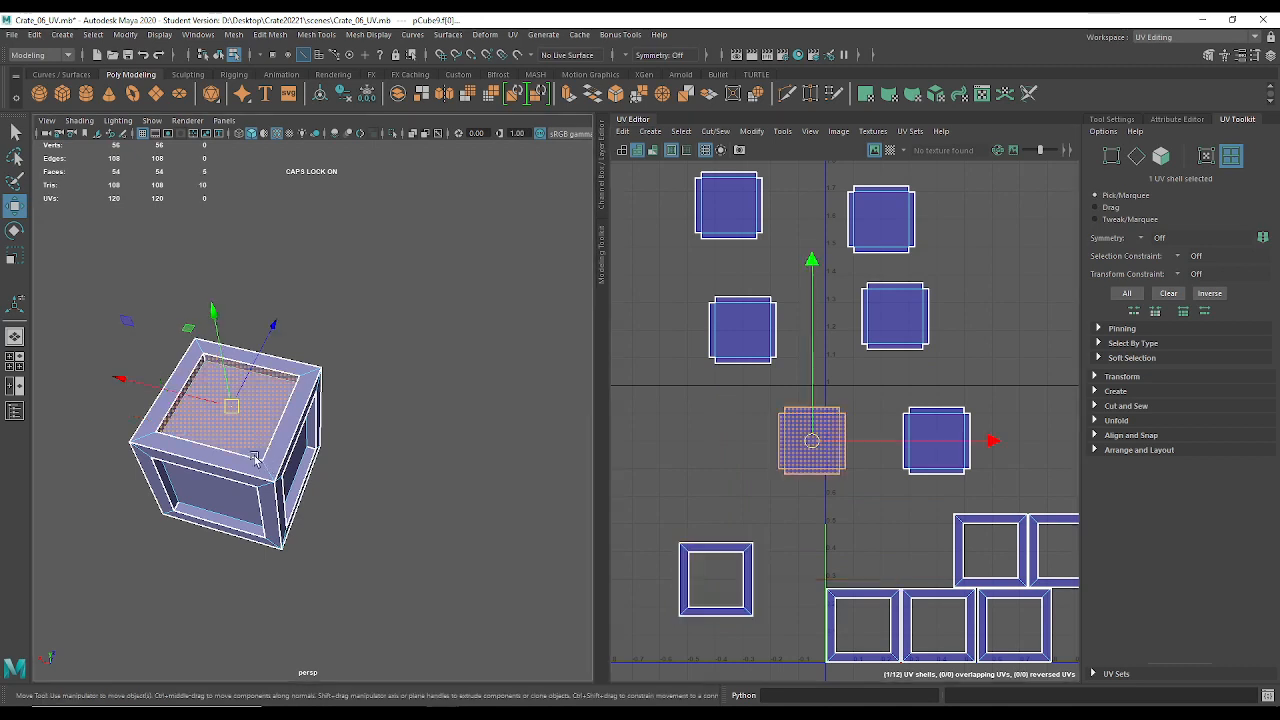
left_click(966, 548)
middle_click_drag(1036, 554, 969, 494, "alt")
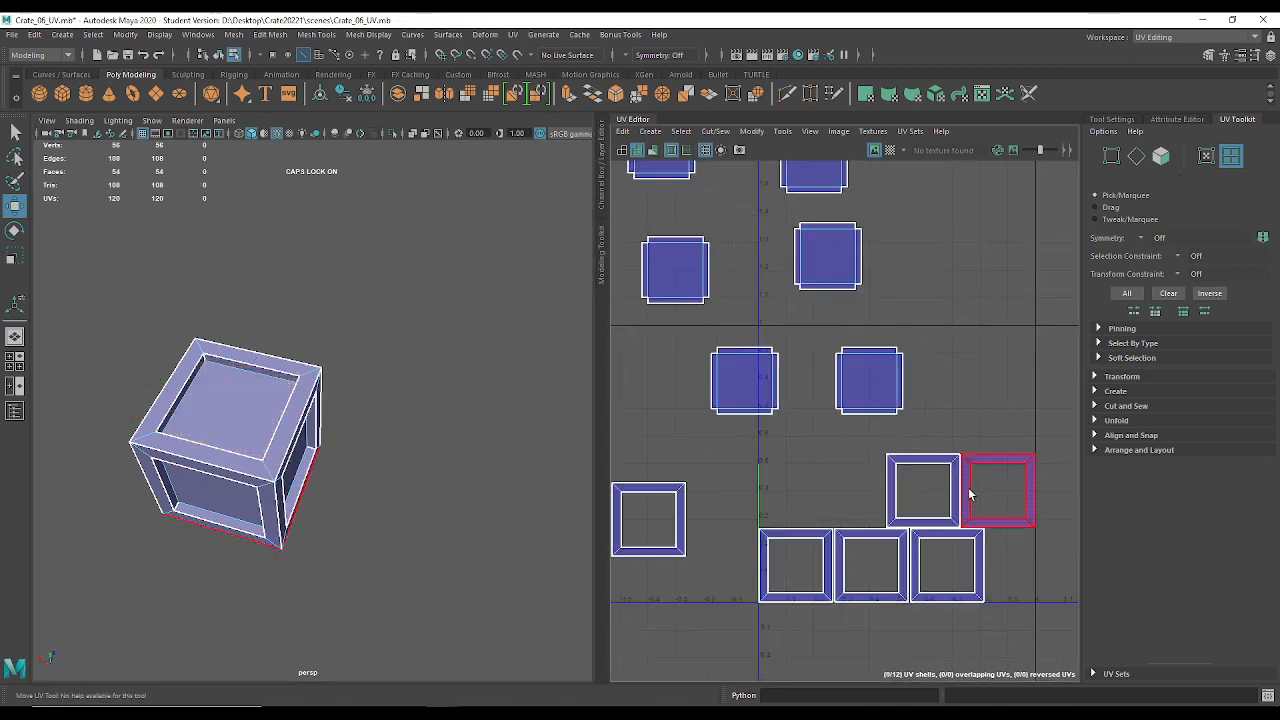
left_click(817, 567)
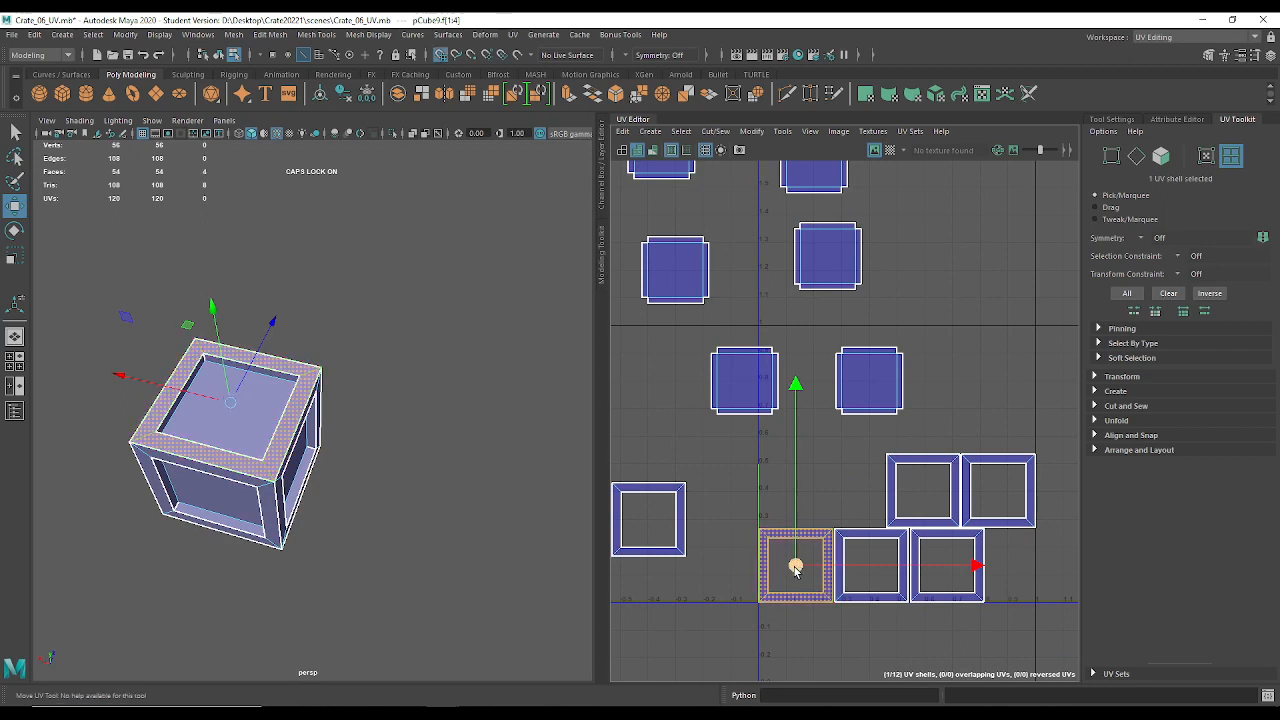
left_click_drag(795, 567, 788, 411)
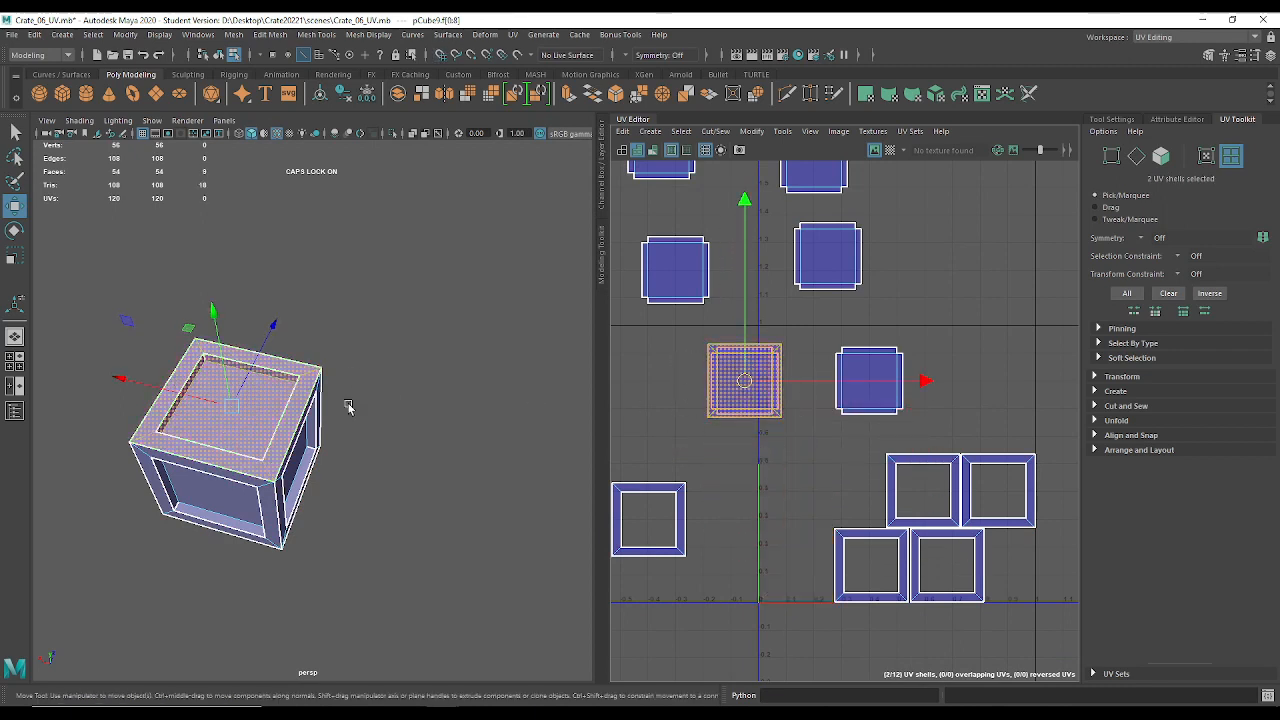
Identify the middle-left panel shell's crate side and grid-snap its matching frame shell, the one set aside, onto it.
middle_click_drag(750, 384, 877, 475, "alt")
left_click(819, 373)
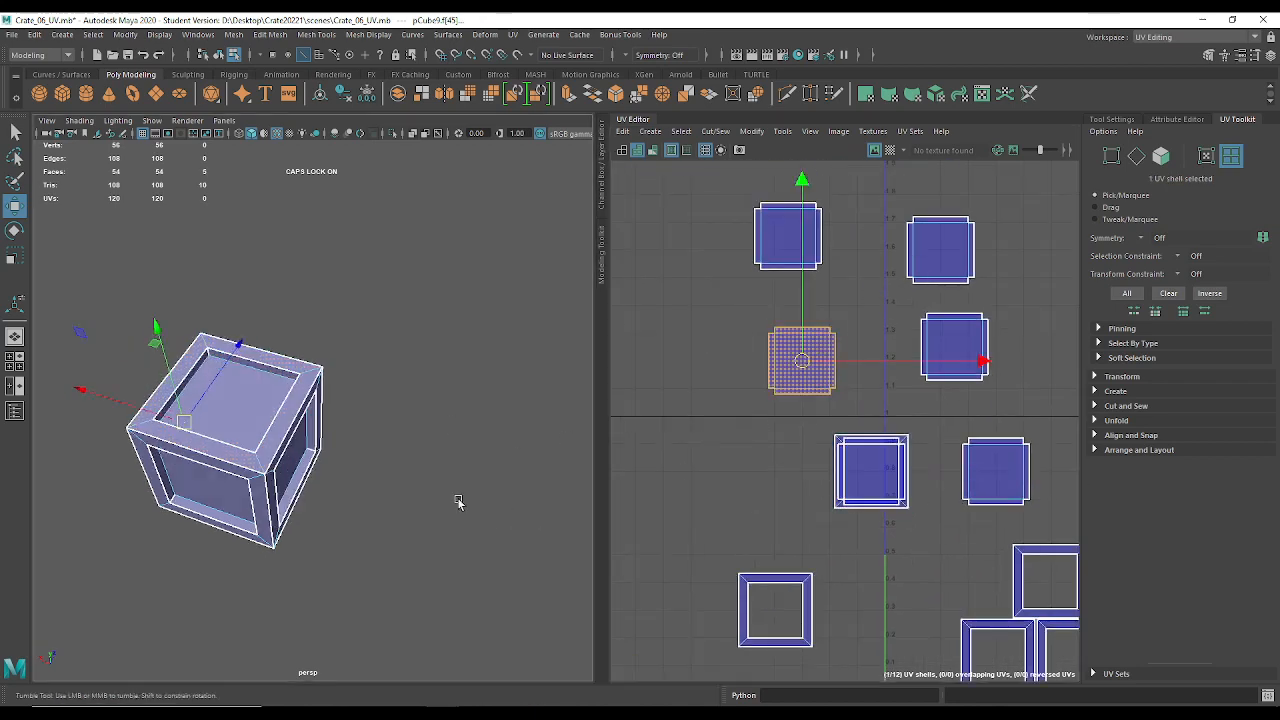
left_click_drag(457, 501, 617, 449, "alt")
left_click_drag(390, 445, 426, 463, "alt")
middle_click_drag(863, 561, 746, 507, "alt")
scroll(746, 507, "down", 1)
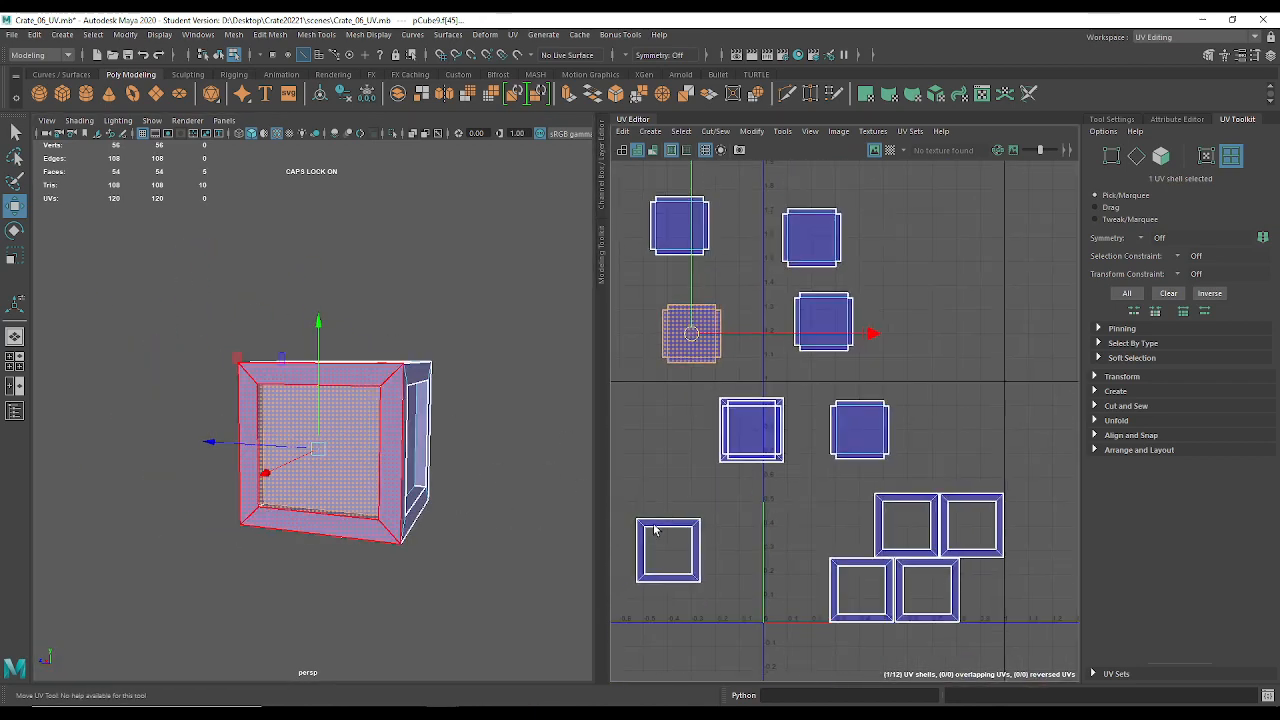
left_click(676, 535)
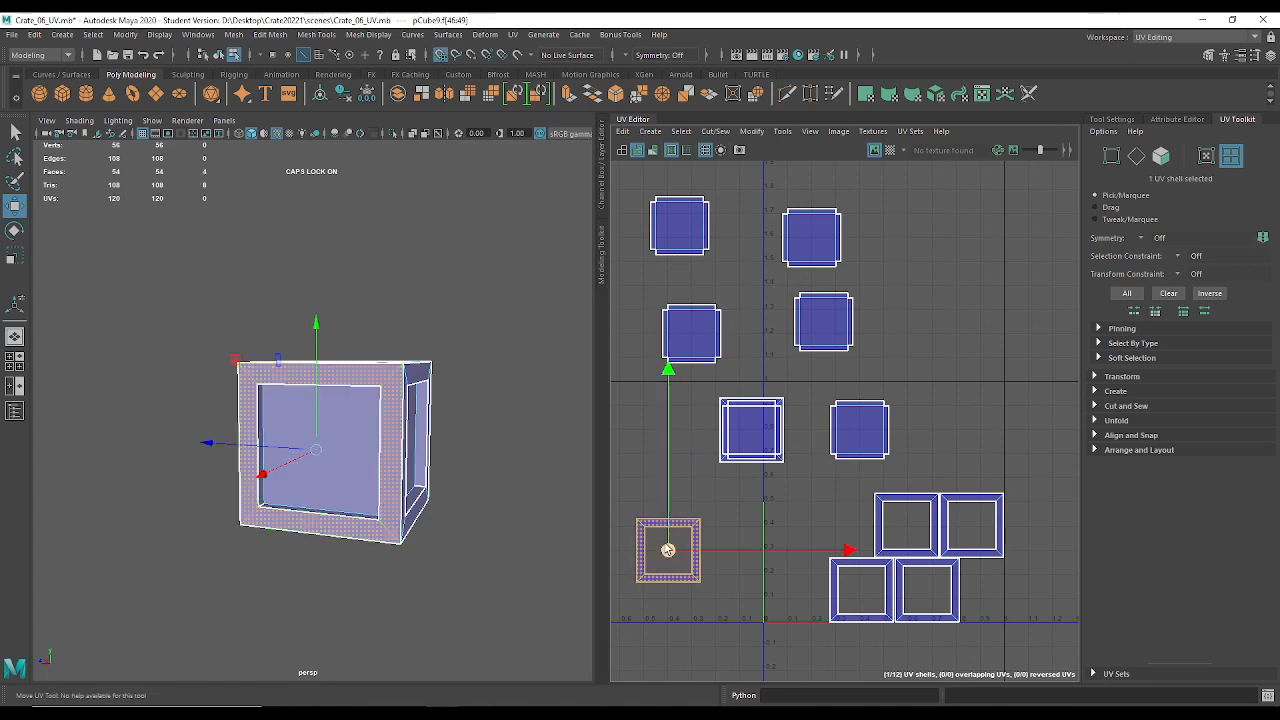
left_click_drag(669, 537, 687, 339)
Find the crate side of the upper-left panel shell and snap the matching frame shell from the bottom row onto it.
left_click(661, 240)
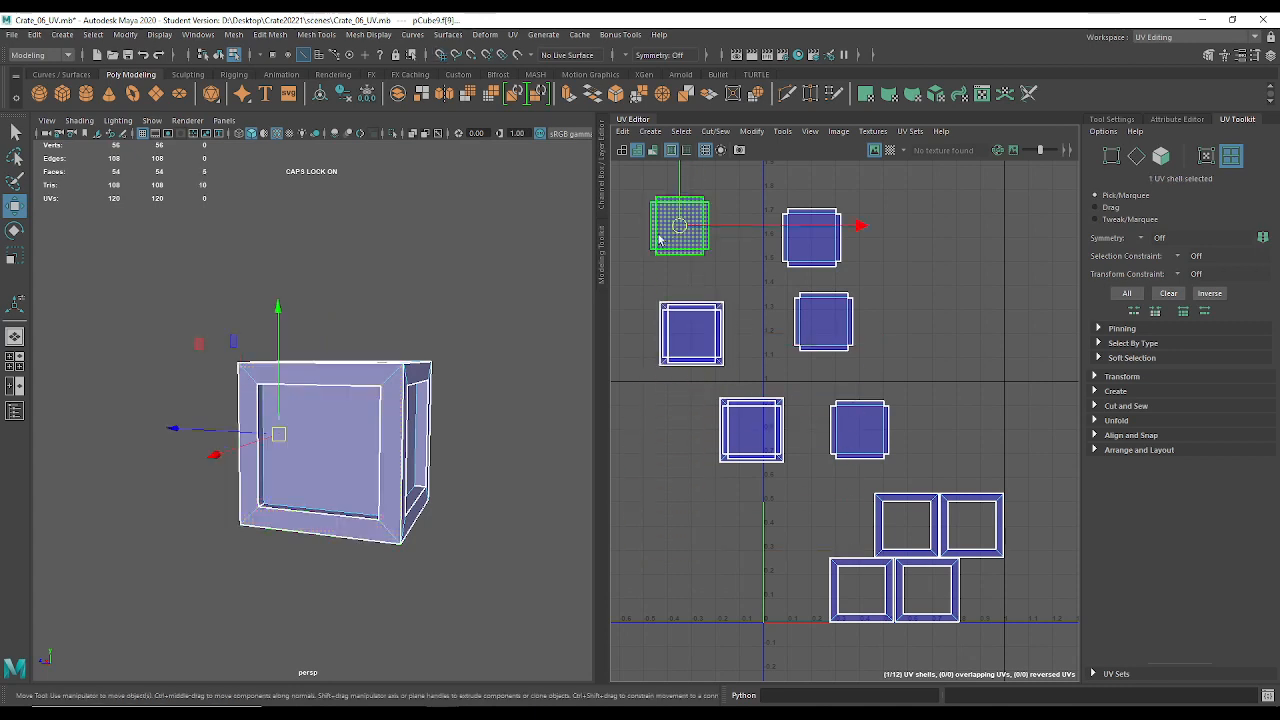
left_click_drag(349, 461, 569, 481, "alt")
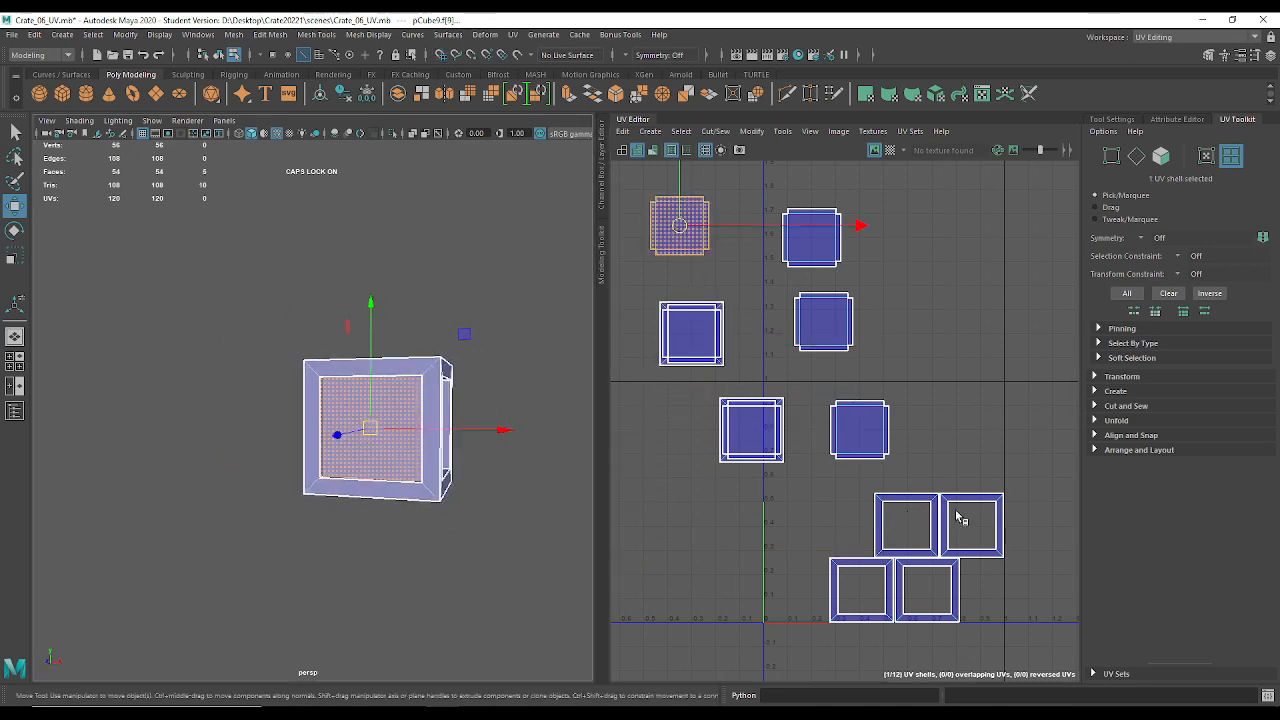
left_click(845, 568)
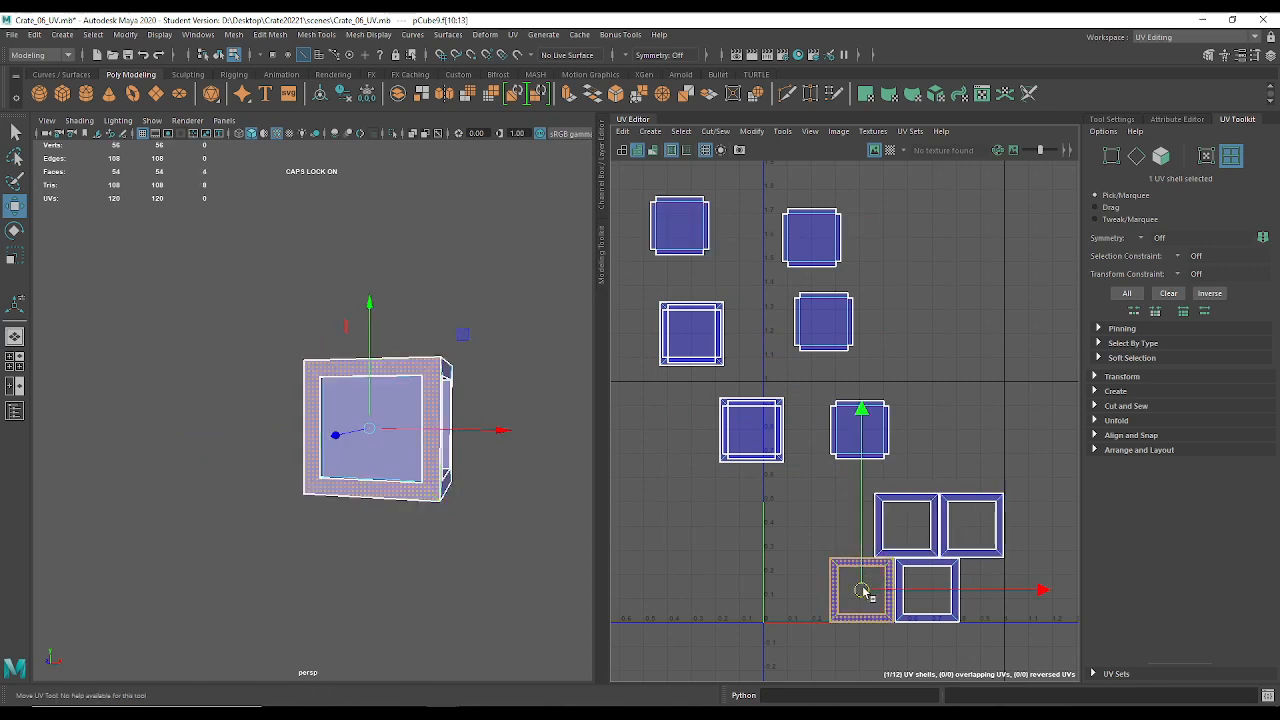
left_click_drag(845, 570, 683, 226)
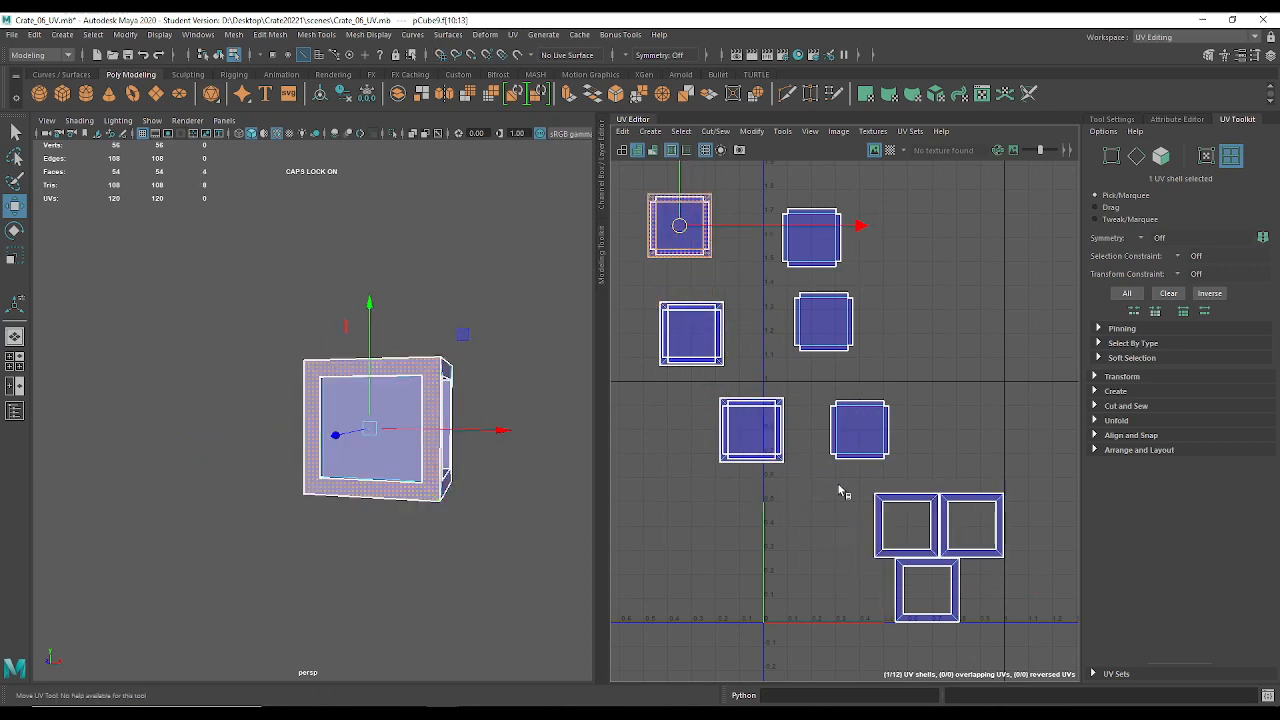
Match the upper-right panel shell to its crate side and snap the corresponding upper-row frame shell over it.
left_click(810, 233)
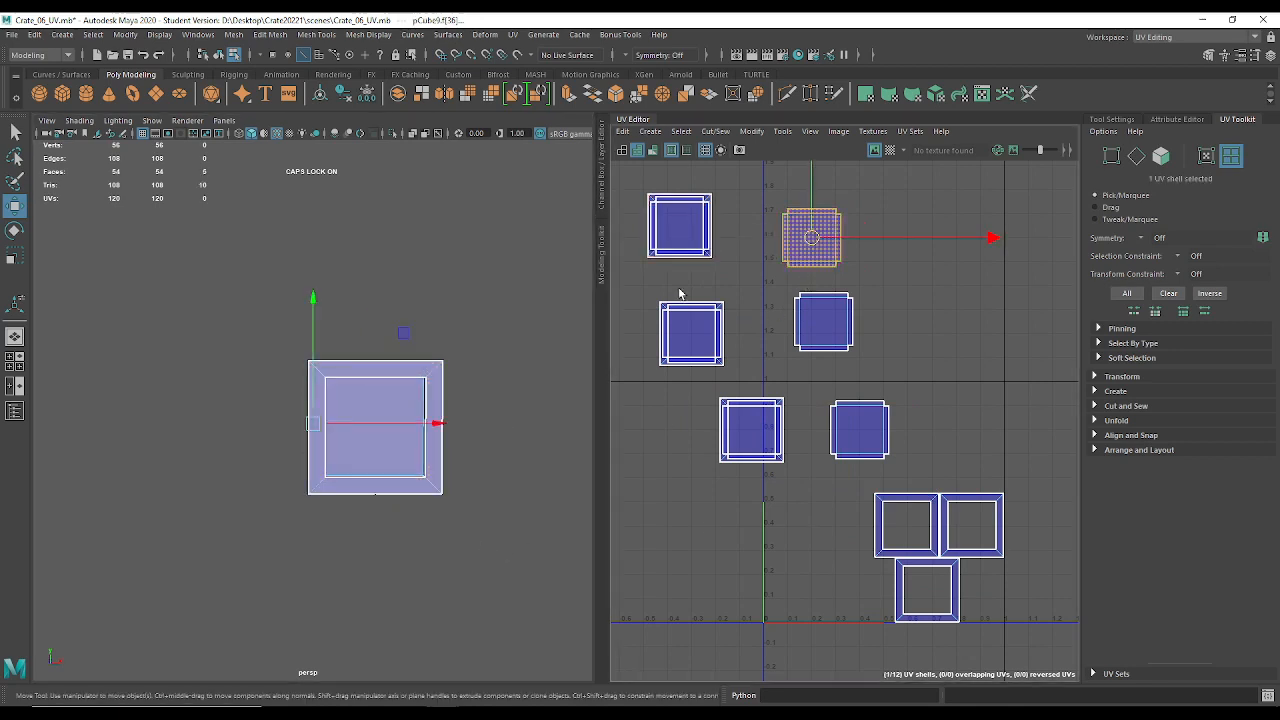
left_click_drag(385, 399, 578, 417, "alt")
left_click(893, 491)
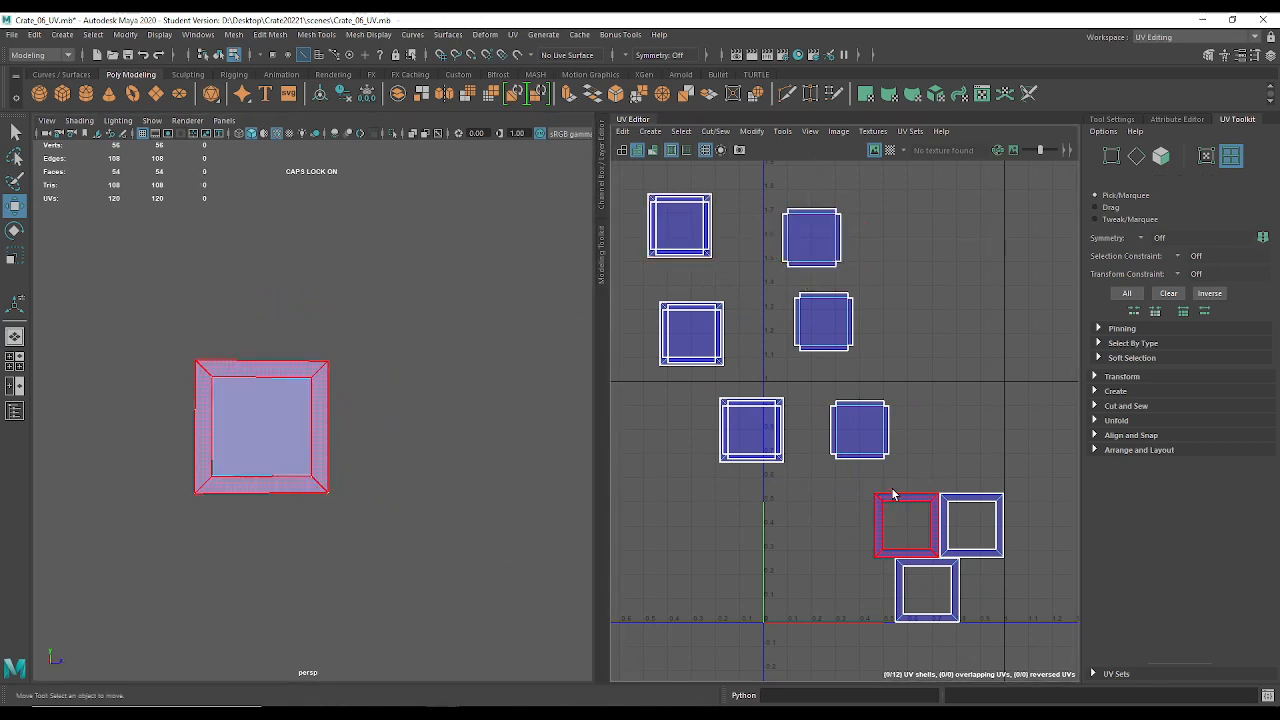
left_click(913, 500)
left_click_drag(913, 500, 826, 252)
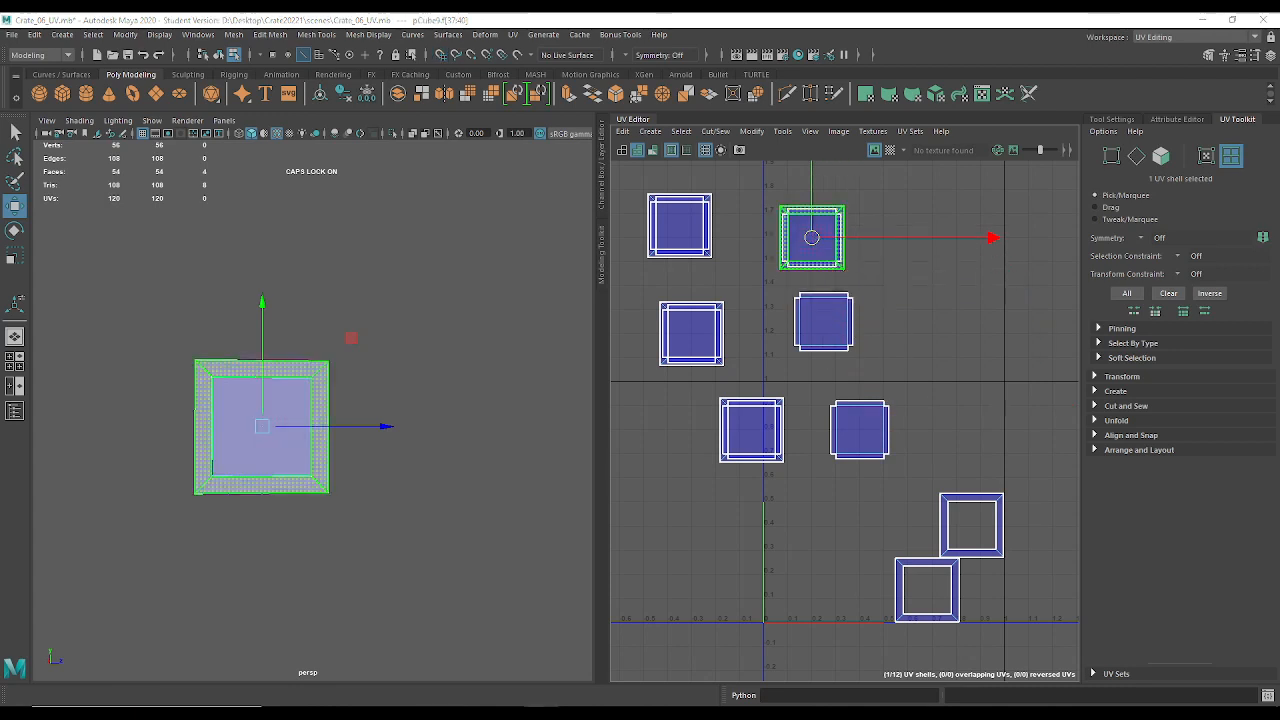
Locate the middle-right panel shell on the crate and snap the last upper-row frame shell onto it.
left_click(806, 386)
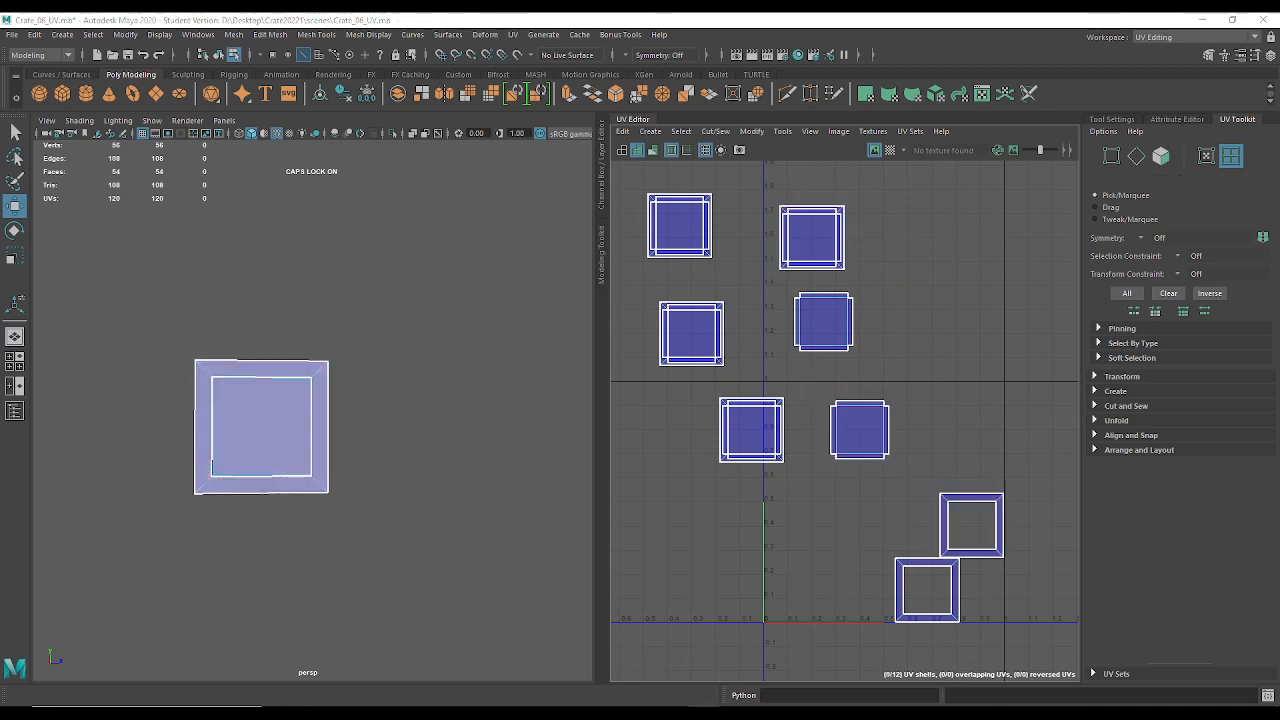
left_click(821, 340)
left_click_drag(300, 420, 406, 419, "alt")
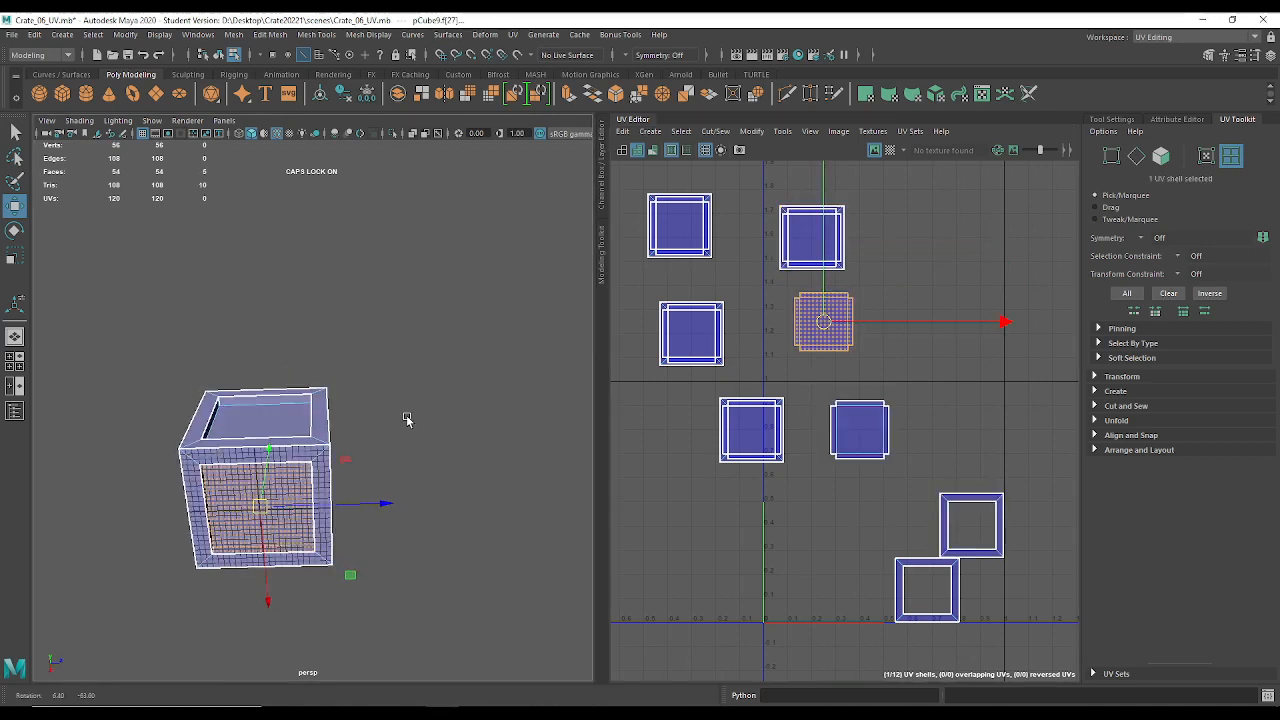
left_click(969, 508)
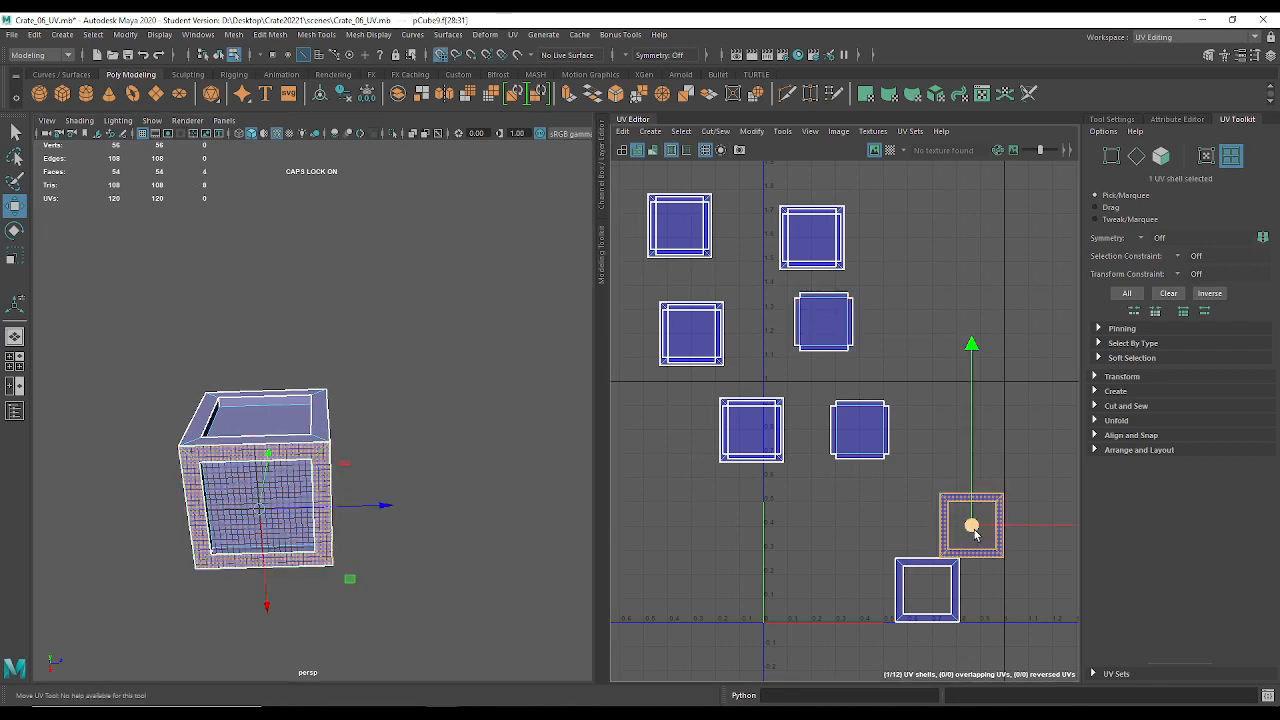
left_click_drag(974, 523, 826, 321)
Snap the last remaining frame shell onto the lower-right panel shell.
left_click(866, 408)
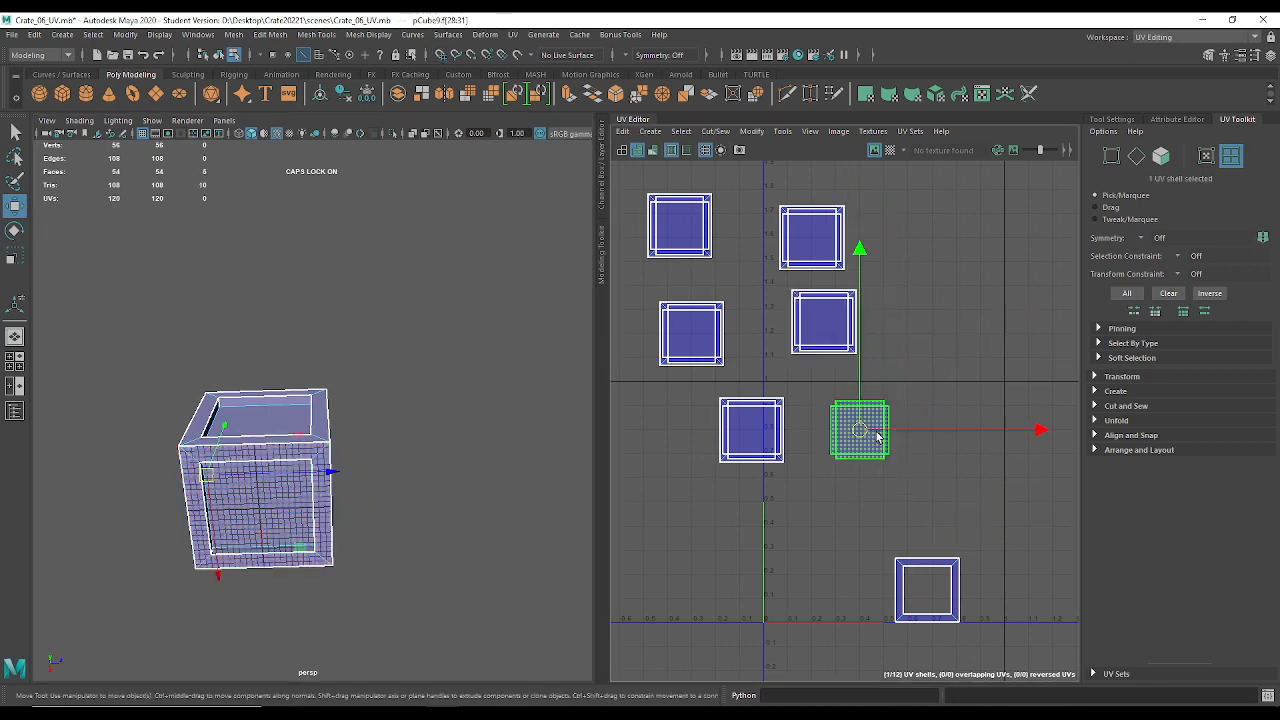
left_click(927, 590)
left_click_drag(927, 590, 858, 428)
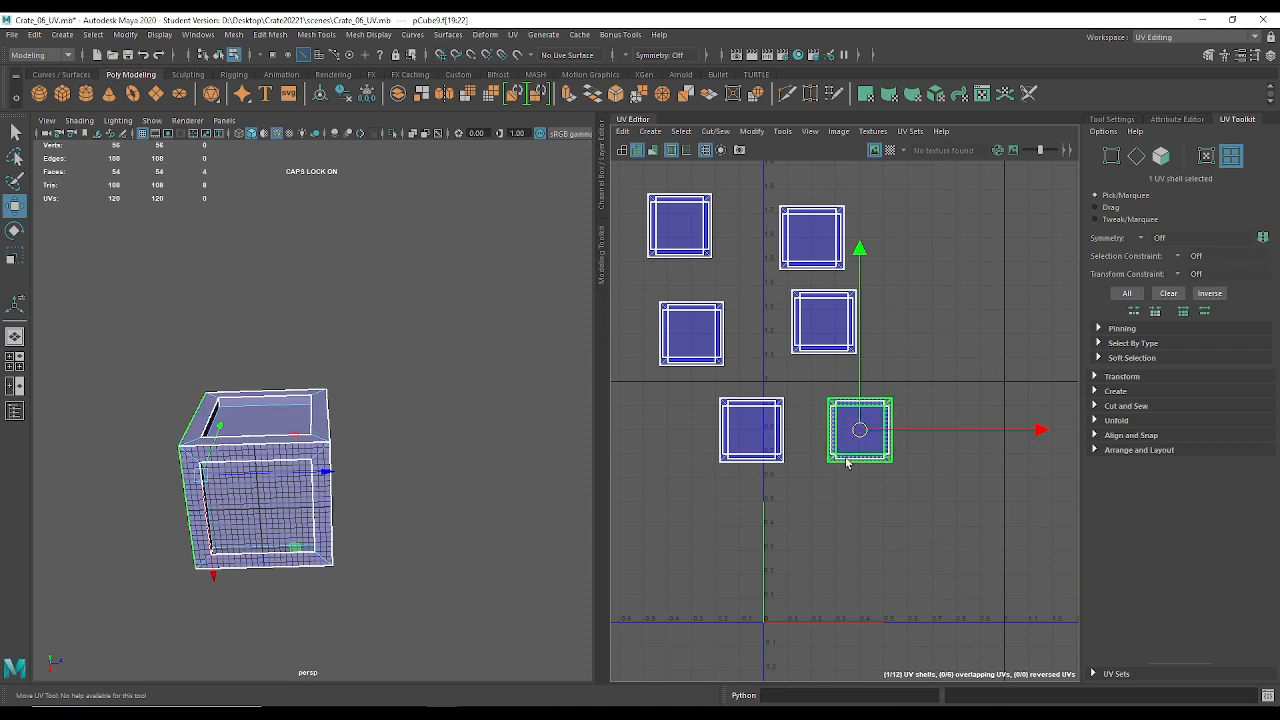
Examine the stacked frame and panel shells up close, checking how the recess strips overlap the frames.
right_click_drag(814, 330, 683, 170, "alt")
right_click_drag(764, 295, 889, 467, "alt")
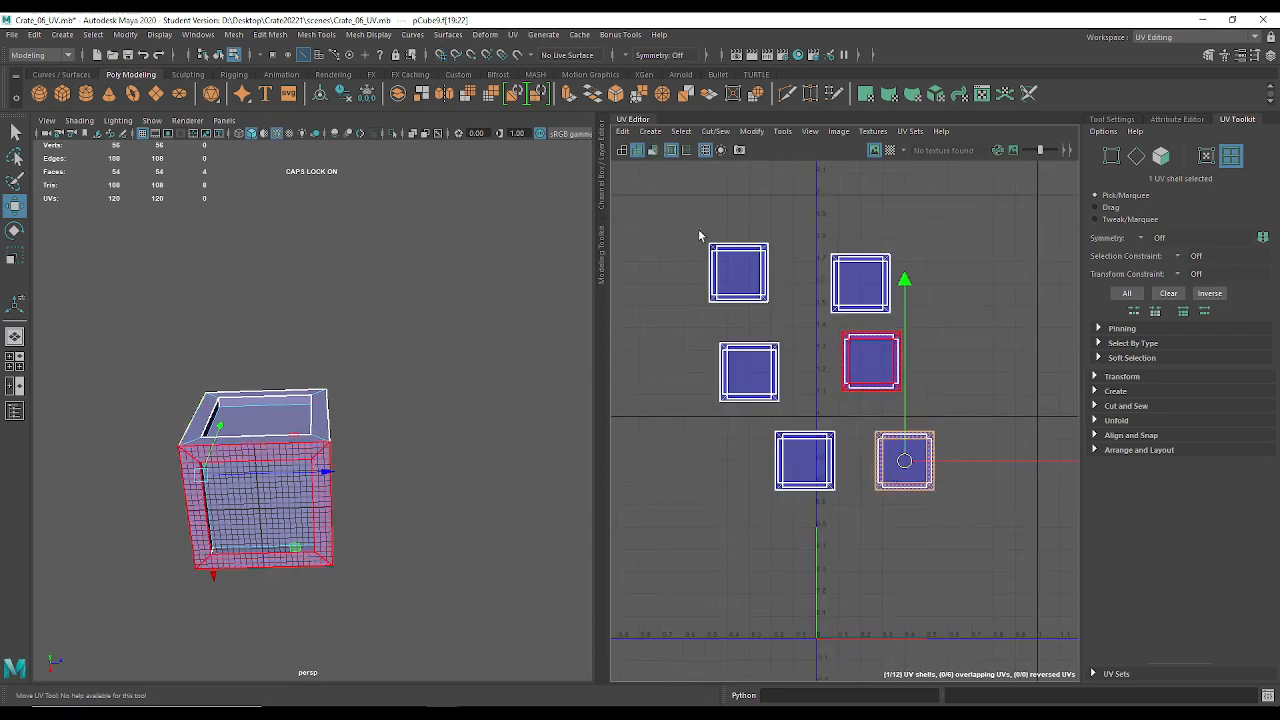
right_click_drag(699, 236, 977, 440, "alt")
middle_click_drag(870, 381, 758, 310, "alt")
middle_click_drag(864, 314, 637, 297, "alt")
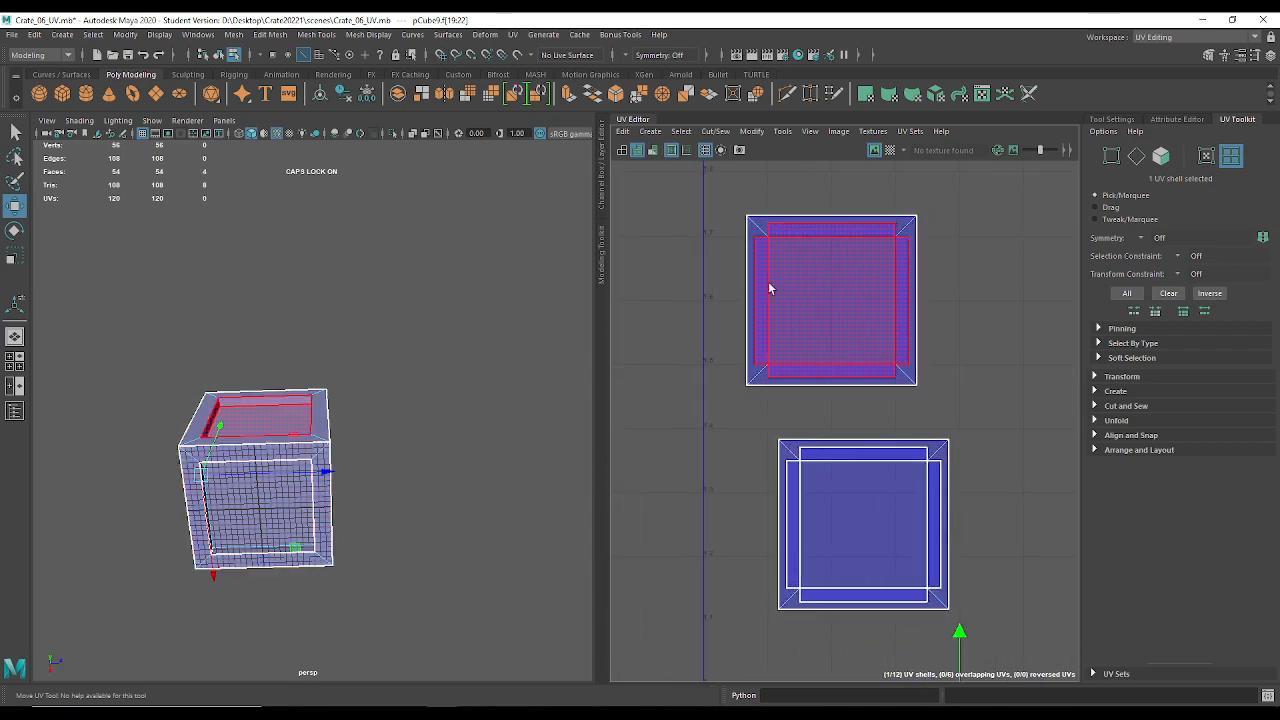
middle_click_drag(775, 379, 1010, 222, "alt")
middle_click_drag(999, 383, 768, 373, "alt")
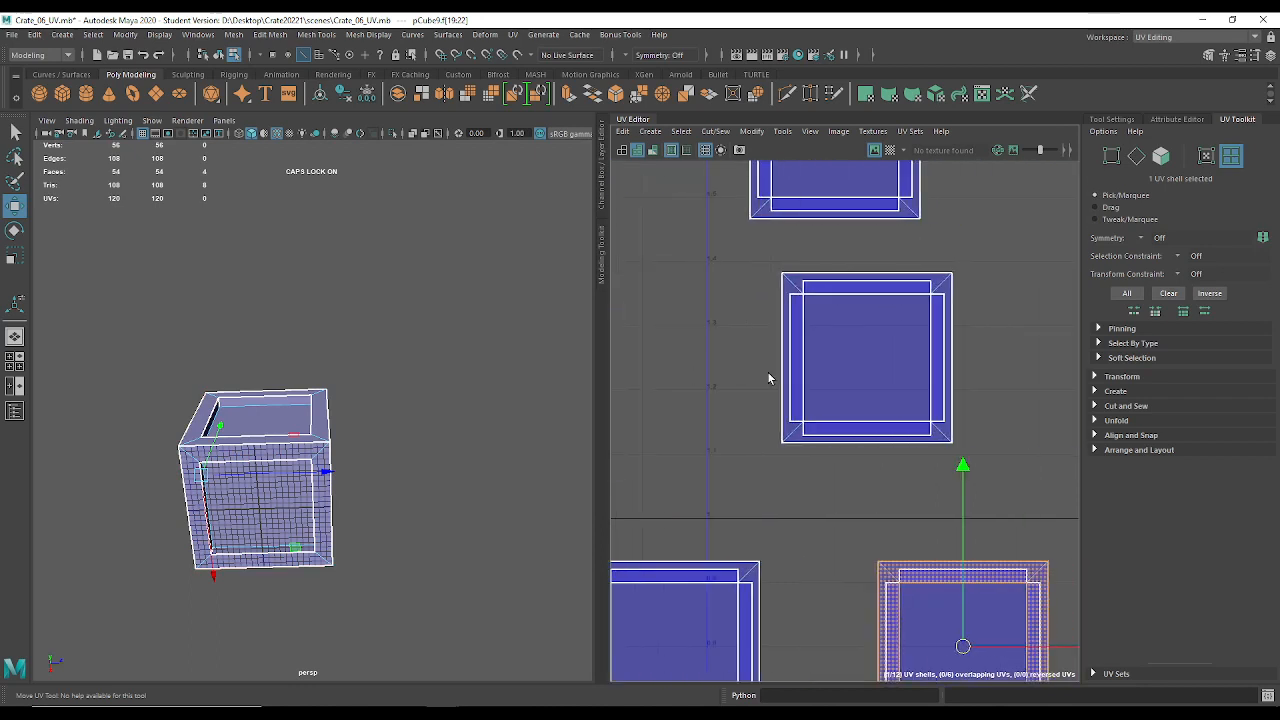
right_click_drag(824, 331, 1032, 491, "alt")
middle_click_drag(892, 376, 765, 435, "alt")
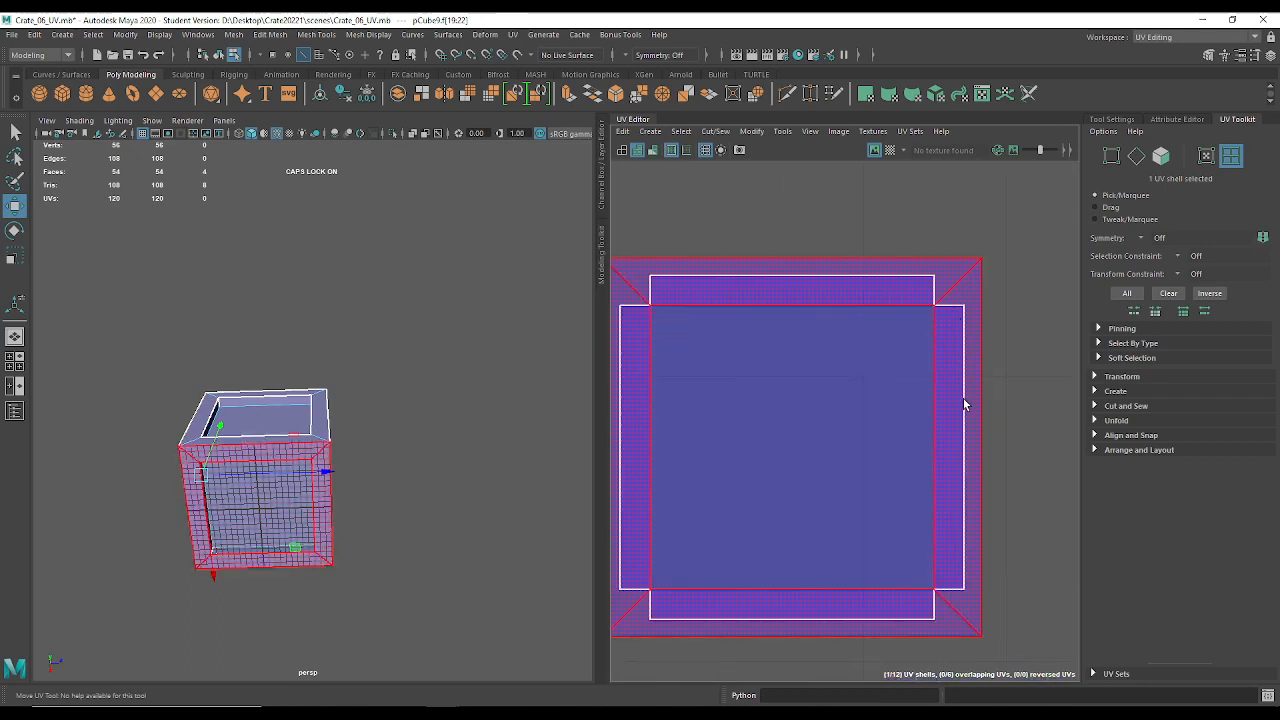
Select all stacked frame and panel shells and move them together into the negative-U area, clear of the positive UV tiles.
right_click_drag(986, 668, 823, 454, "alt")
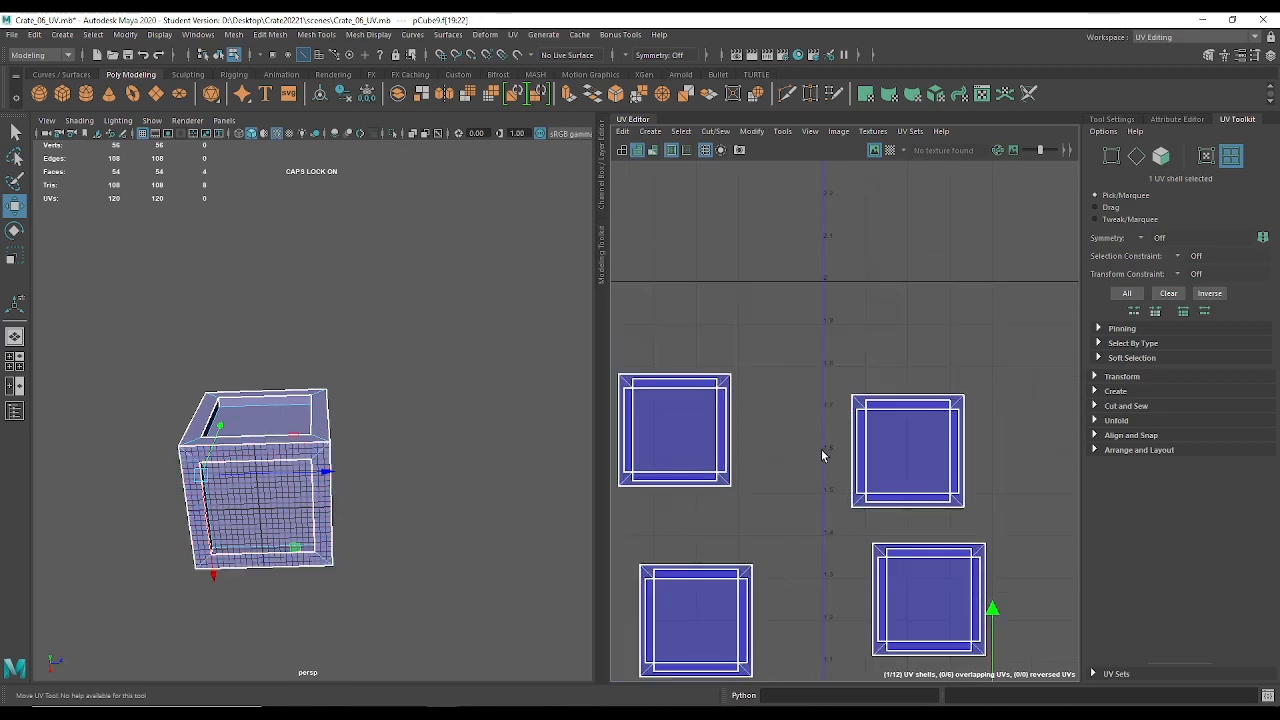
middle_click_drag(983, 637, 943, 466, "alt")
right_click_drag(943, 466, 885, 451, "alt")
middle_click_drag(885, 451, 750, 340, "alt")
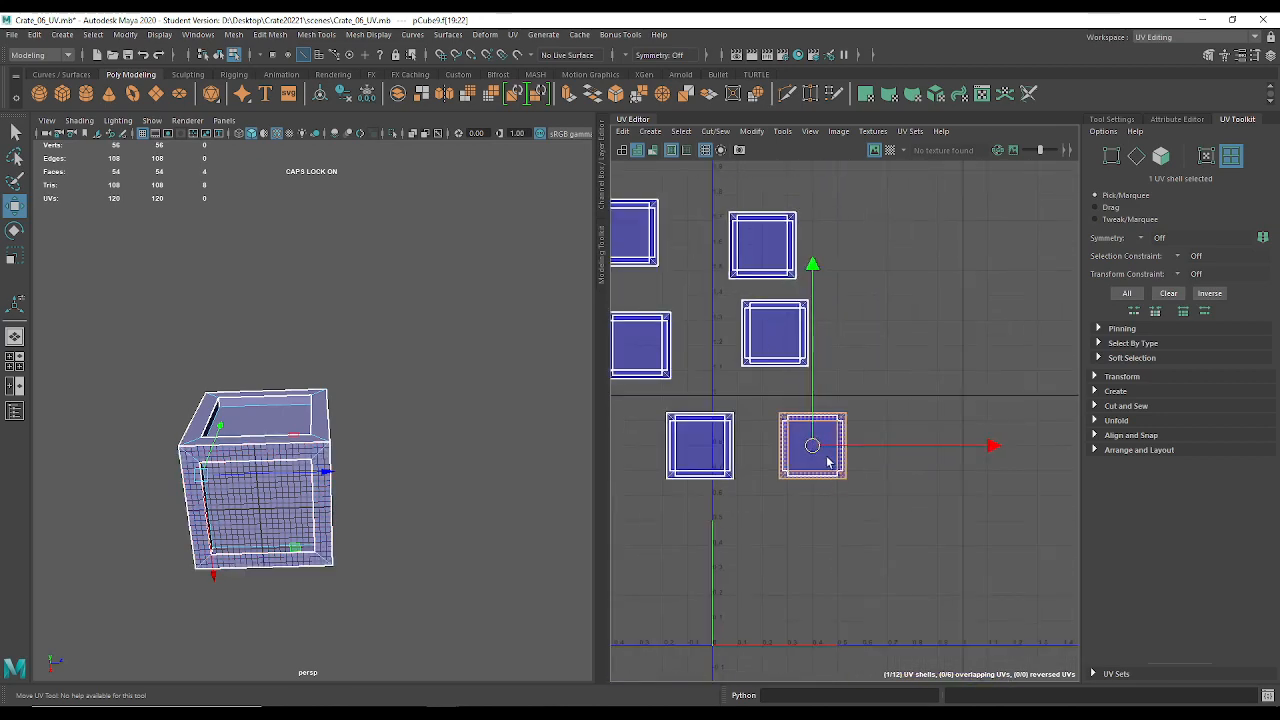
right_click_drag(847, 508, 700, 355, "alt")
left_click_drag(683, 312, 878, 490)
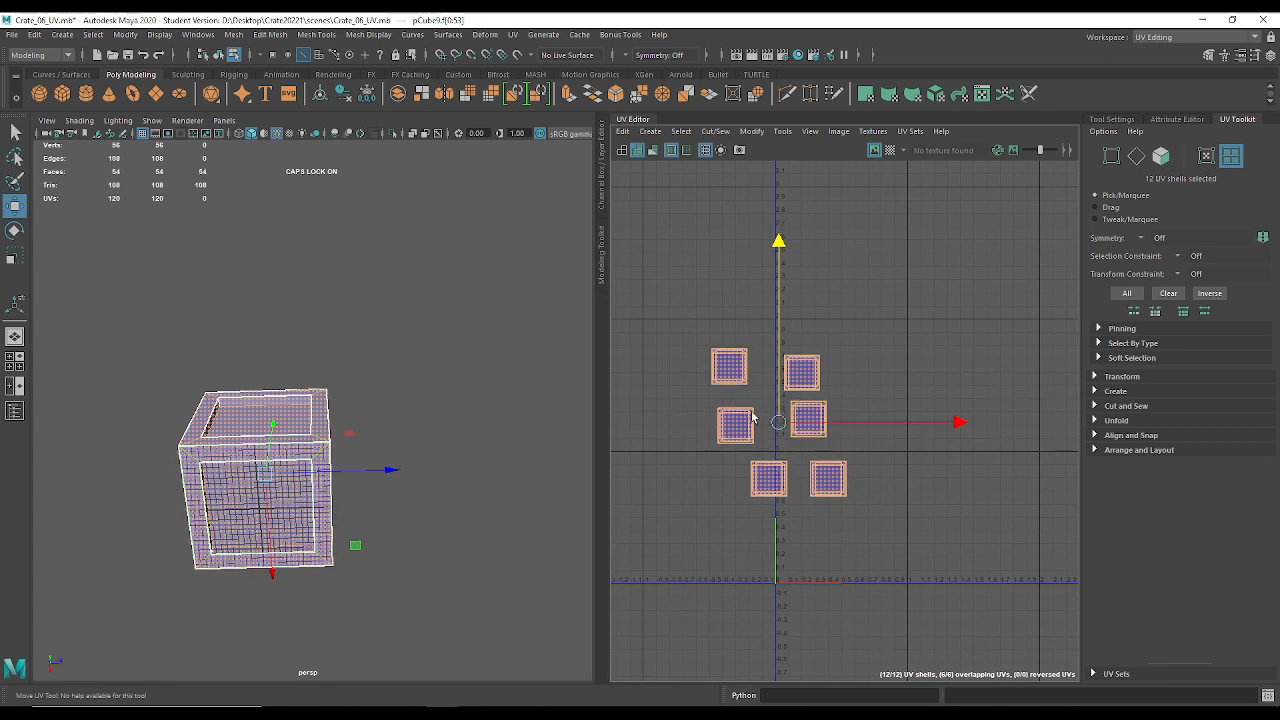
middle_click_drag(753, 417, 748, 408)
left_click_drag(779, 415, 683, 389)
Examine the empty UV tiles beside the relocated shells and how the tile boundaries divide the grid.
middle_click_drag(842, 375, 749, 349, "alt")
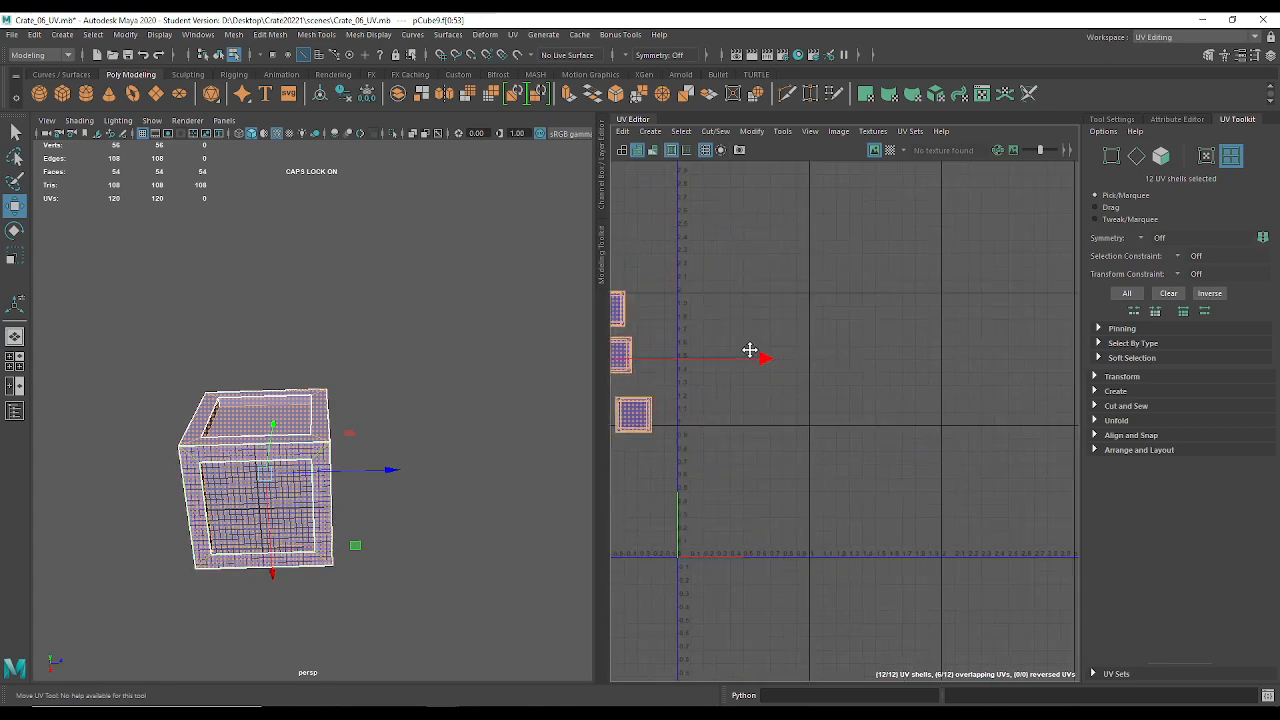
right_click_drag(797, 405, 866, 472, "alt")
middle_click_drag(877, 450, 898, 448, "alt")
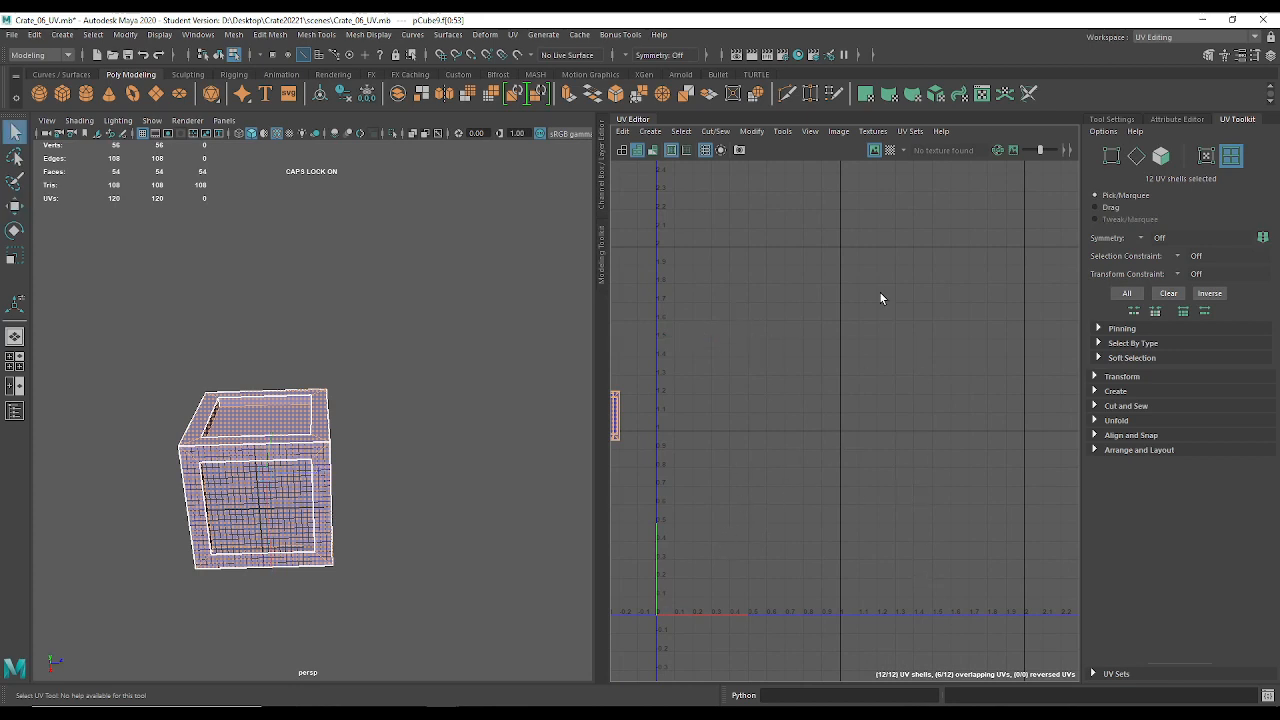
middle_click_drag(664, 386, 940, 414, "alt")
middle_click_drag(908, 374, 571, 288, "alt")
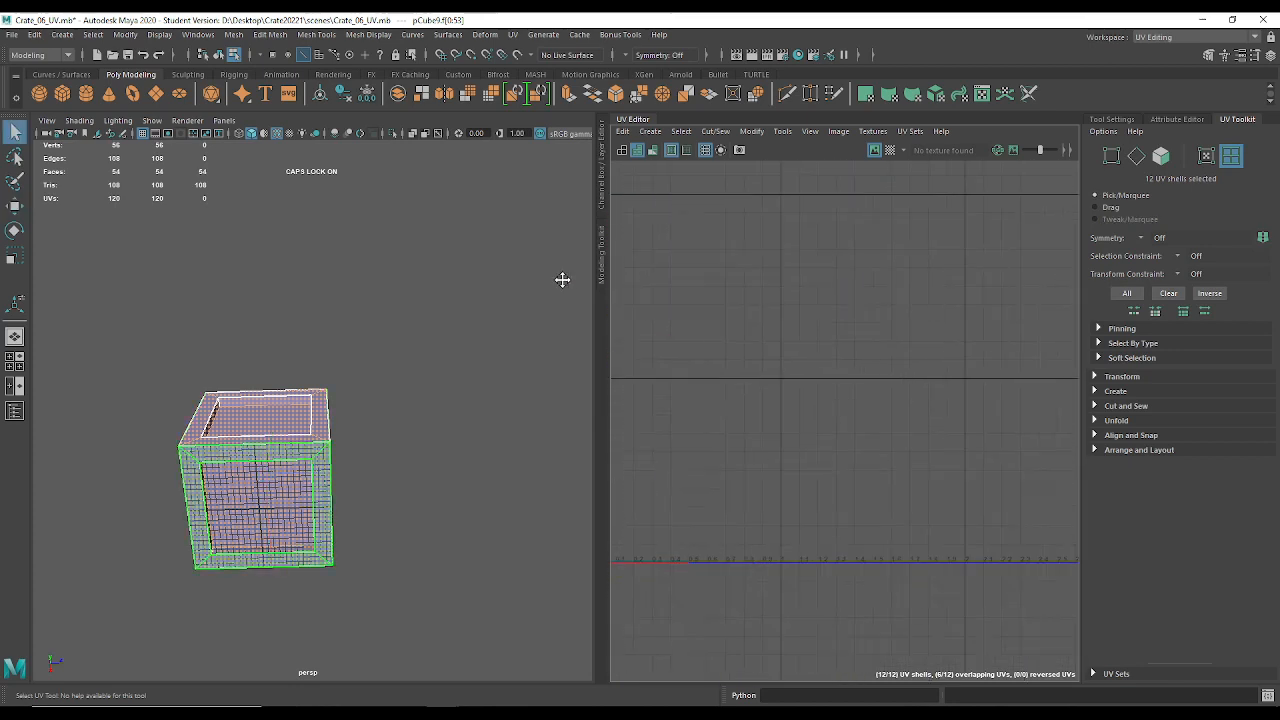
middle_click_drag(827, 384, 837, 389, "alt")
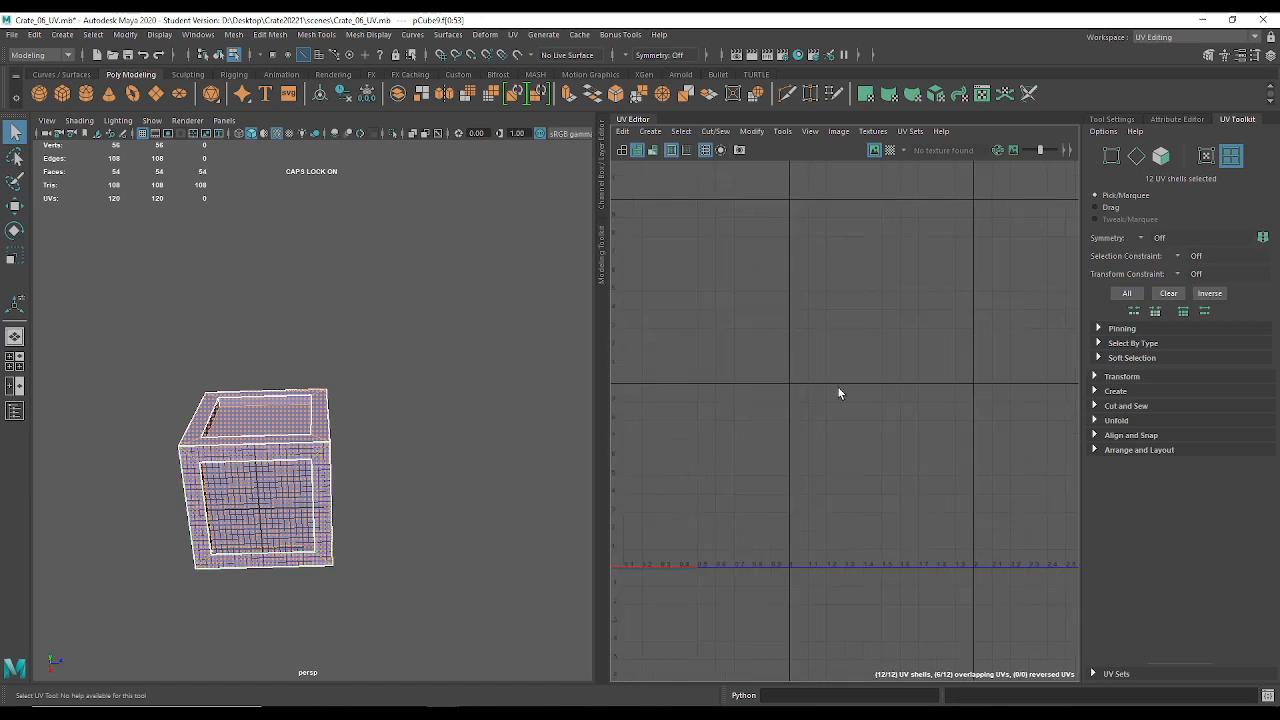
right_click_drag(848, 390, 760, 318, "alt")
middle_click_drag(763, 322, 809, 402, "alt")
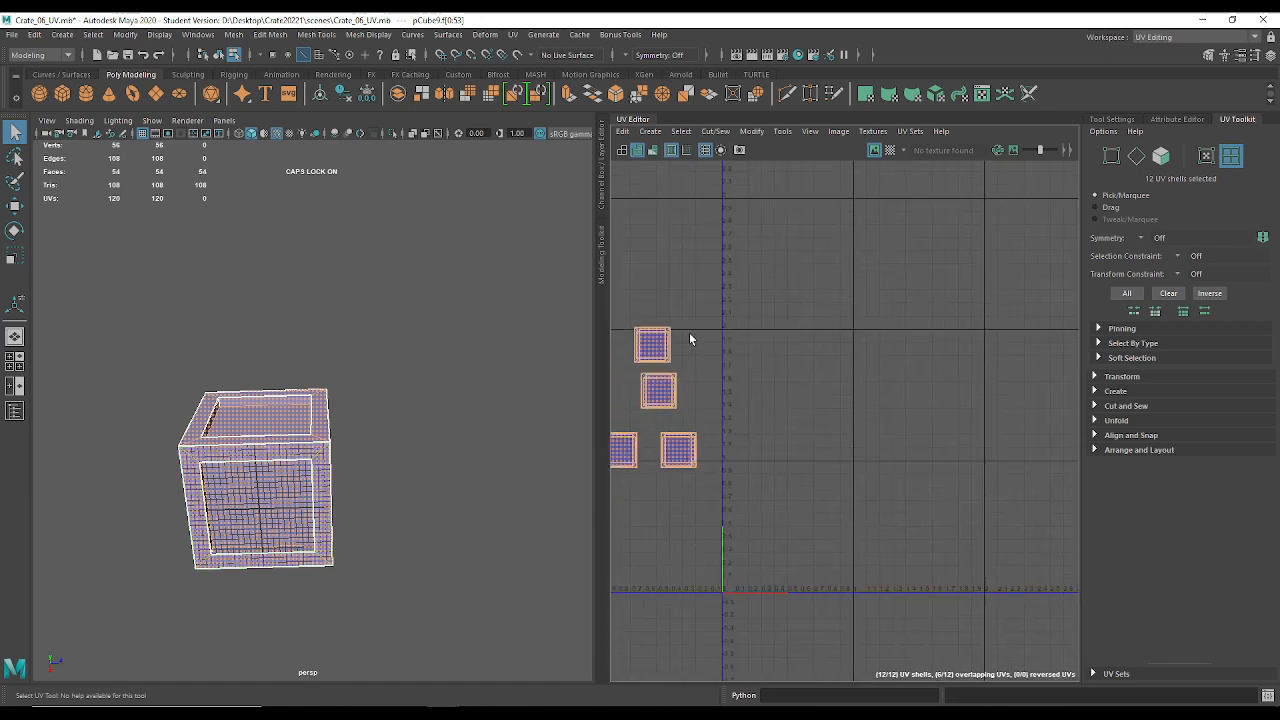
middle_click_drag(645, 384, 744, 394, "alt")
right_click_drag(744, 394, 788, 450, "alt")
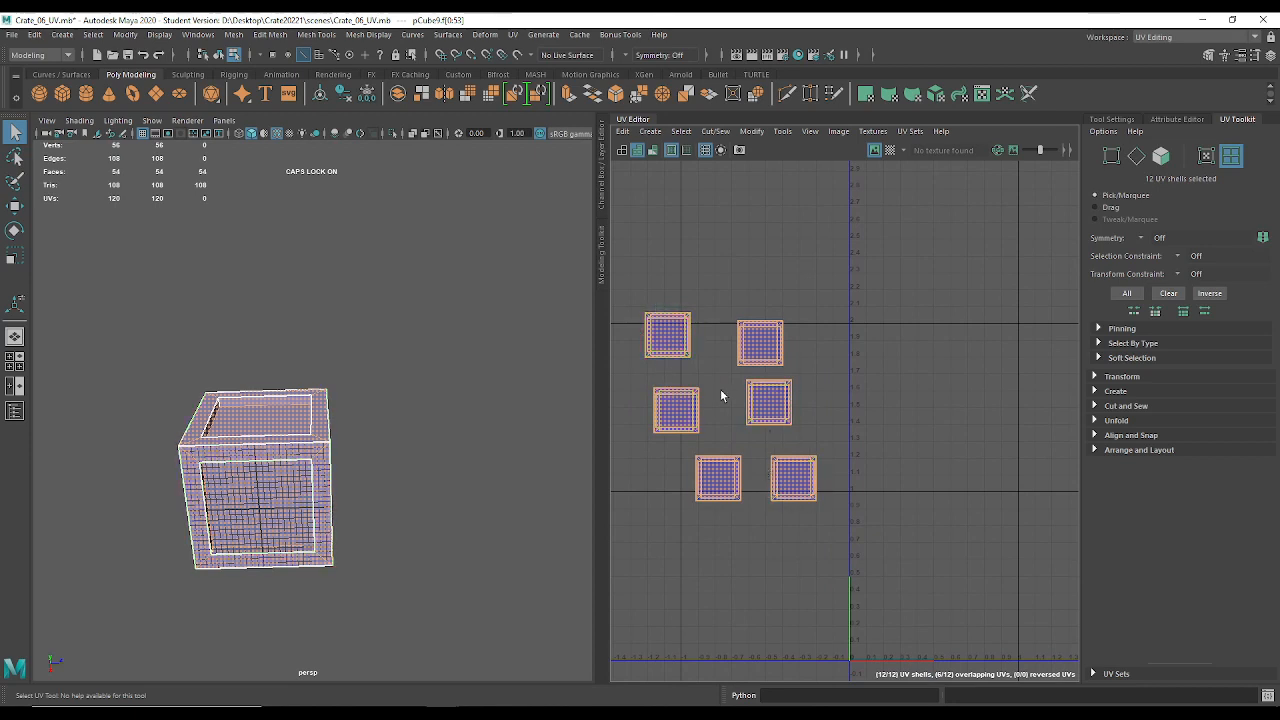
middle_click_drag(786, 400, 641, 315, "alt")
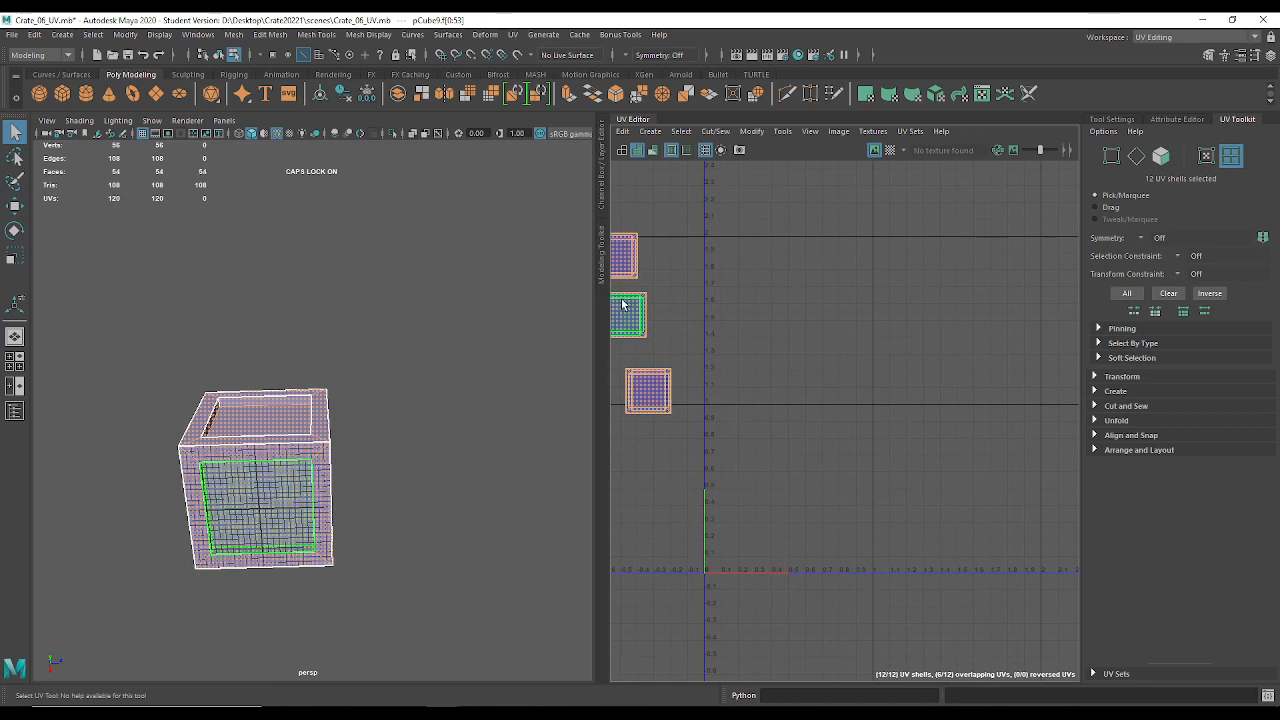
middle_click_drag(690, 263, 759, 288, "alt")
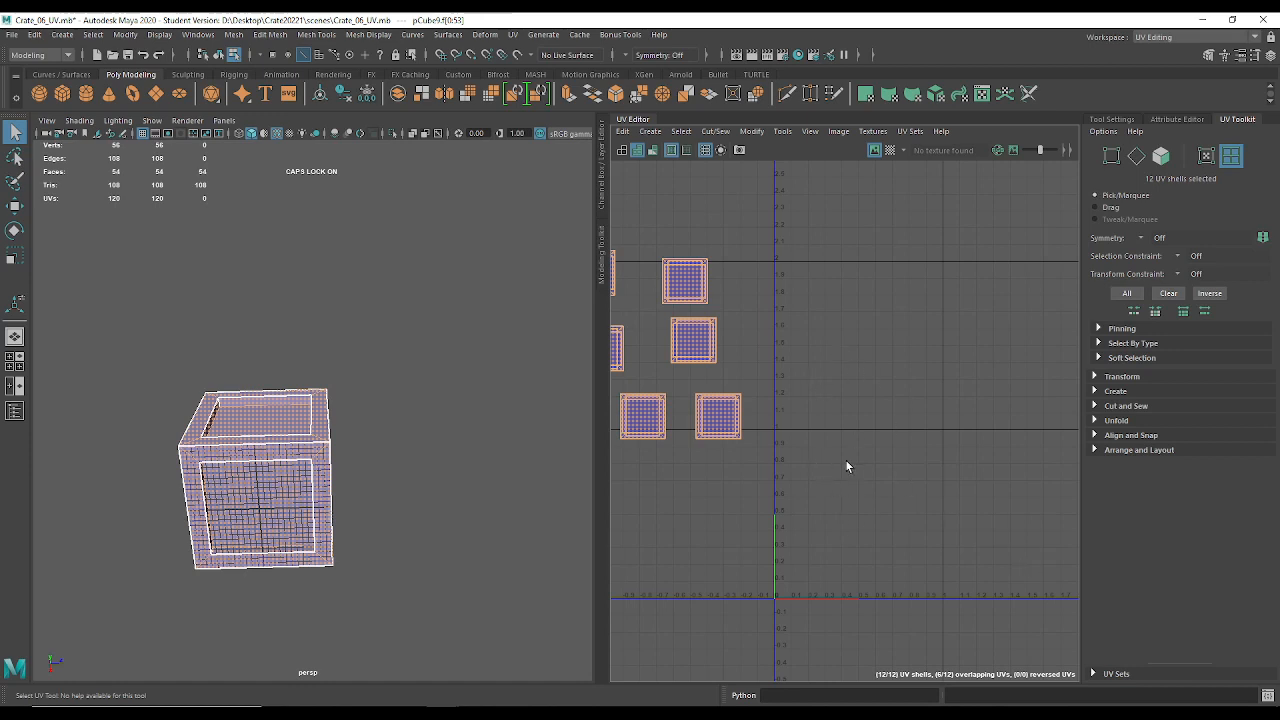
middle_click_drag(682, 394, 717, 407, "alt")
Move one frame-and-panel shell pair into the UV tile spanning U 0 to 1 and V 1 to 2.
scroll(732, 394, "down", 1)
left_click_drag(659, 330, 846, 369)
key("w")
scroll(850, 368, "up", 3)
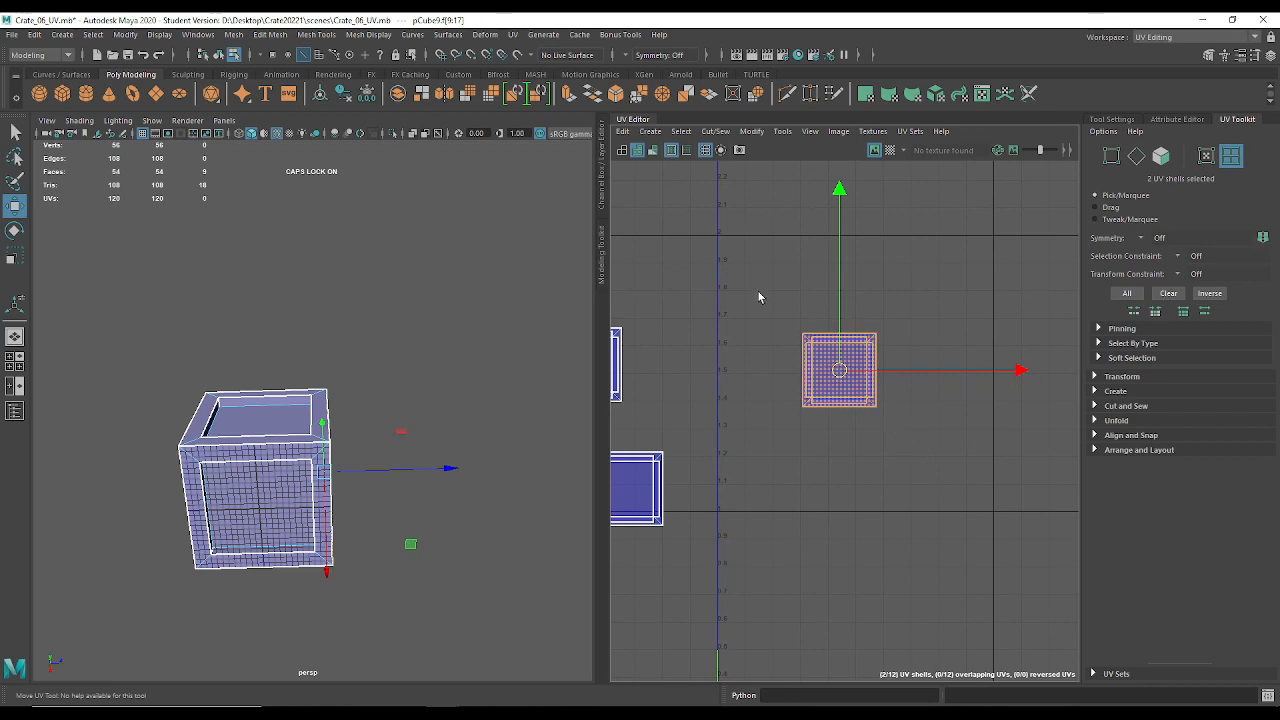
left_click_drag(781, 280, 908, 436)
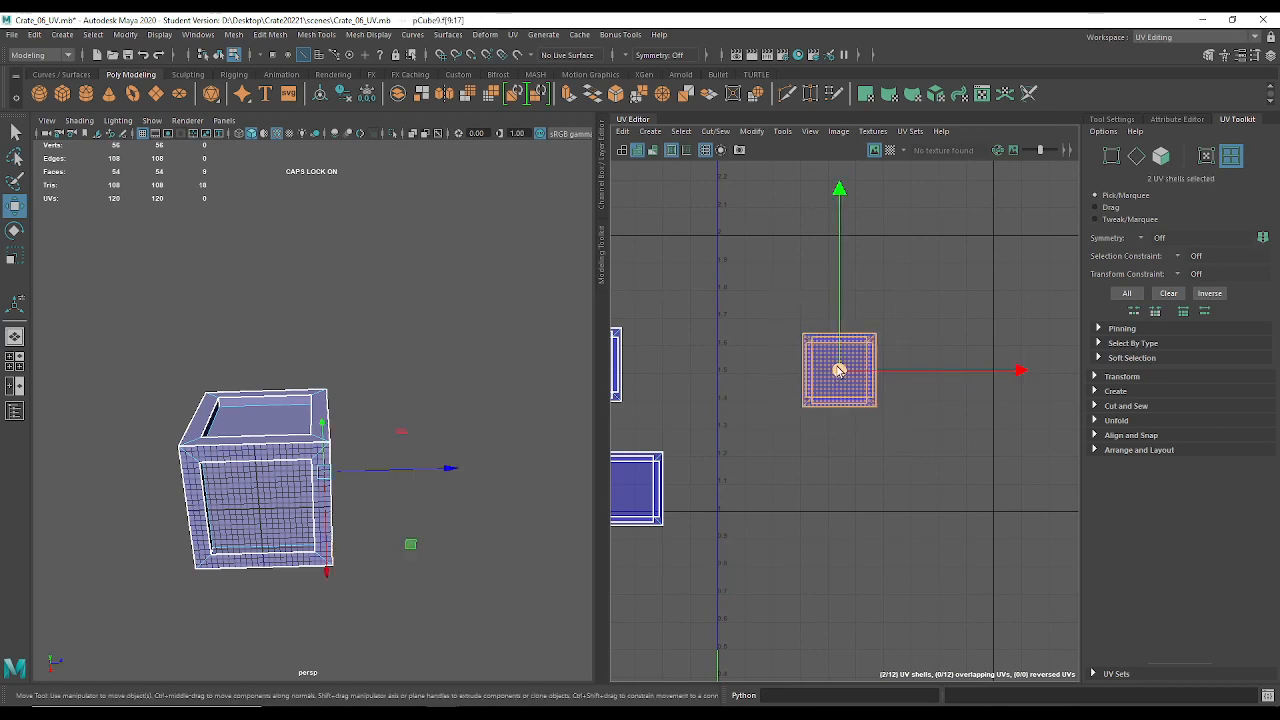
mouse_move(842, 376)
left_mouse_down()
mouse_move(872, 376)
mouse_move(856, 354)
mouse_move(826, 401)
mouse_move(842, 385)
left_mouse_up()
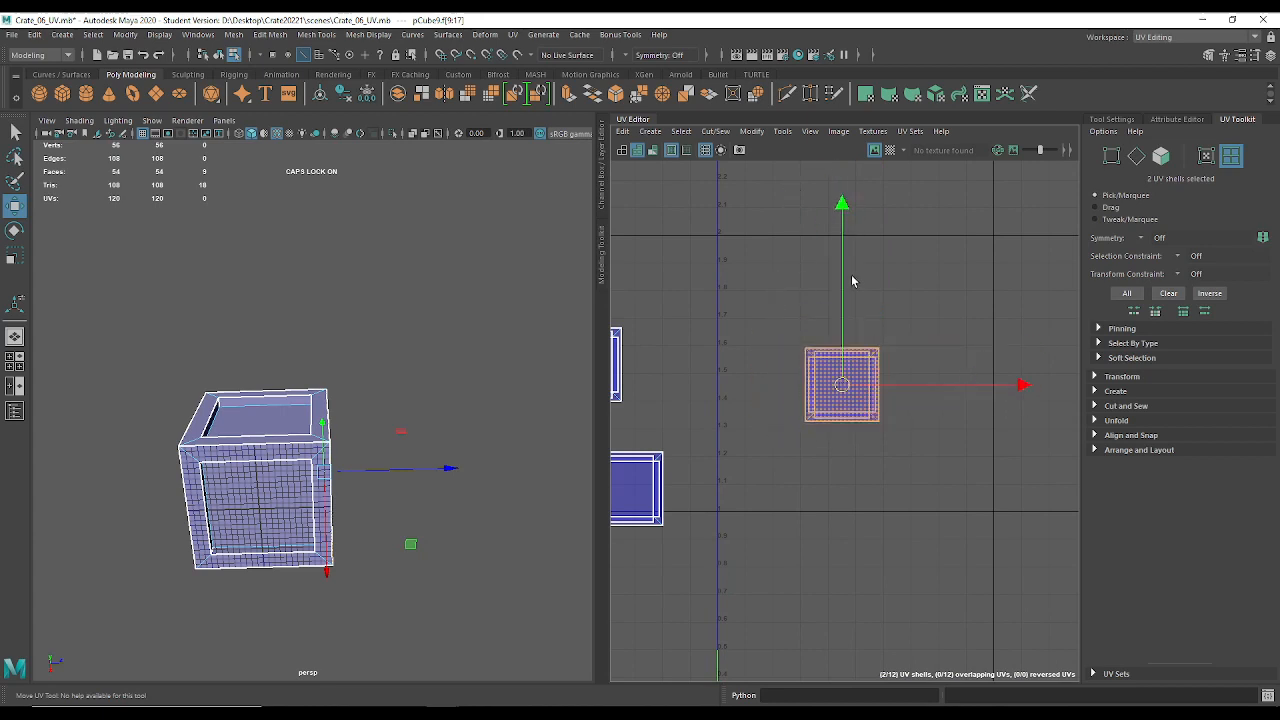
scroll(743, 366, "down", 3)
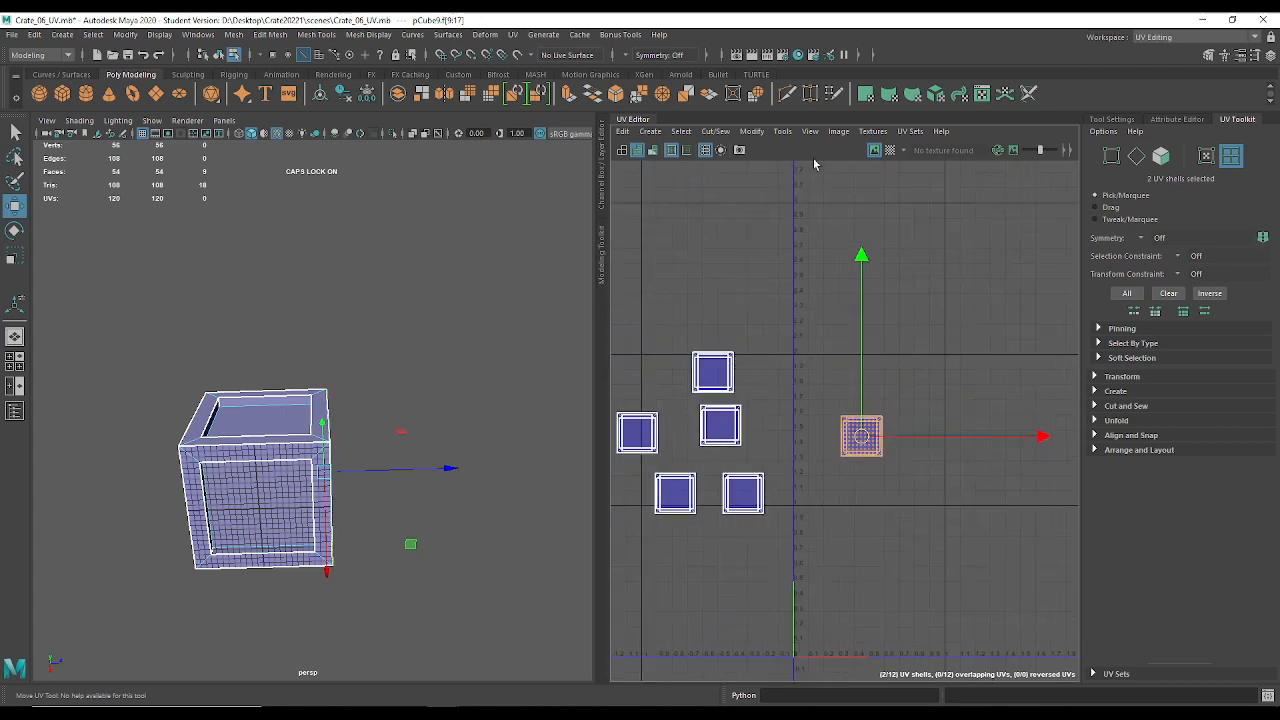
Normalize the shell pair in the U 0–1, V 1–2 tile so that it fills that tile.
left_click(752, 131)
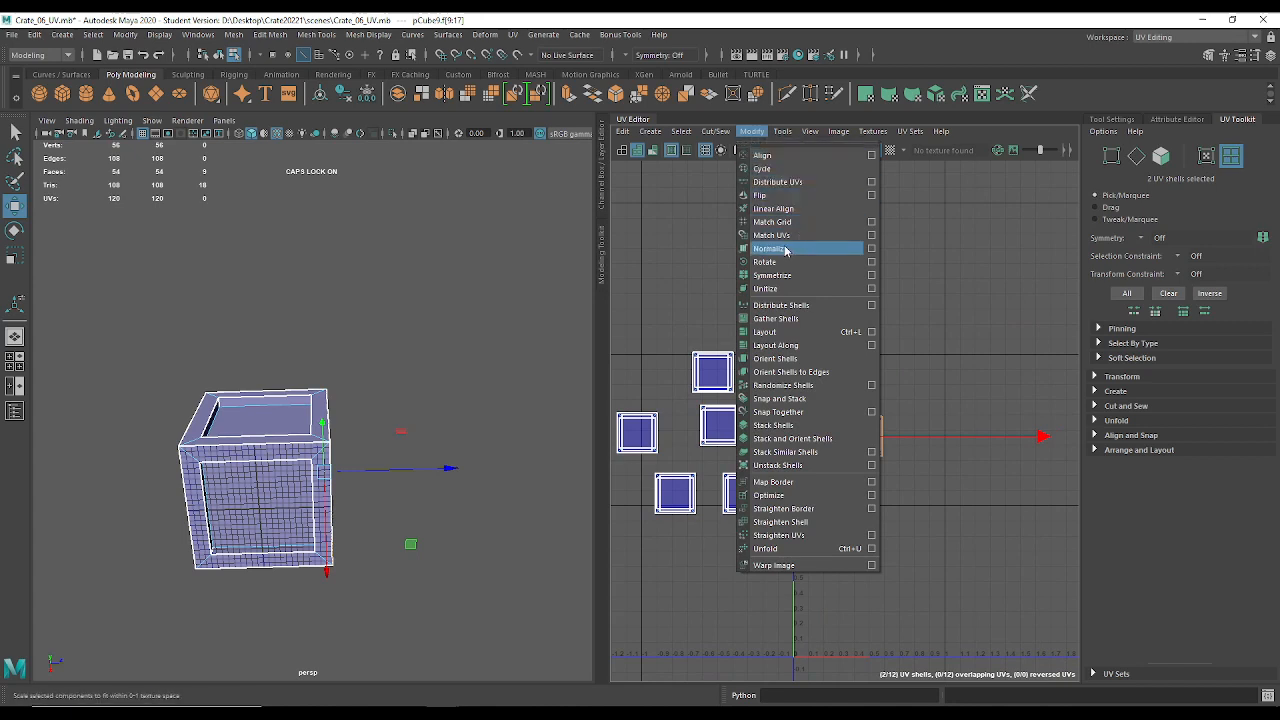
left_click(942, 350)
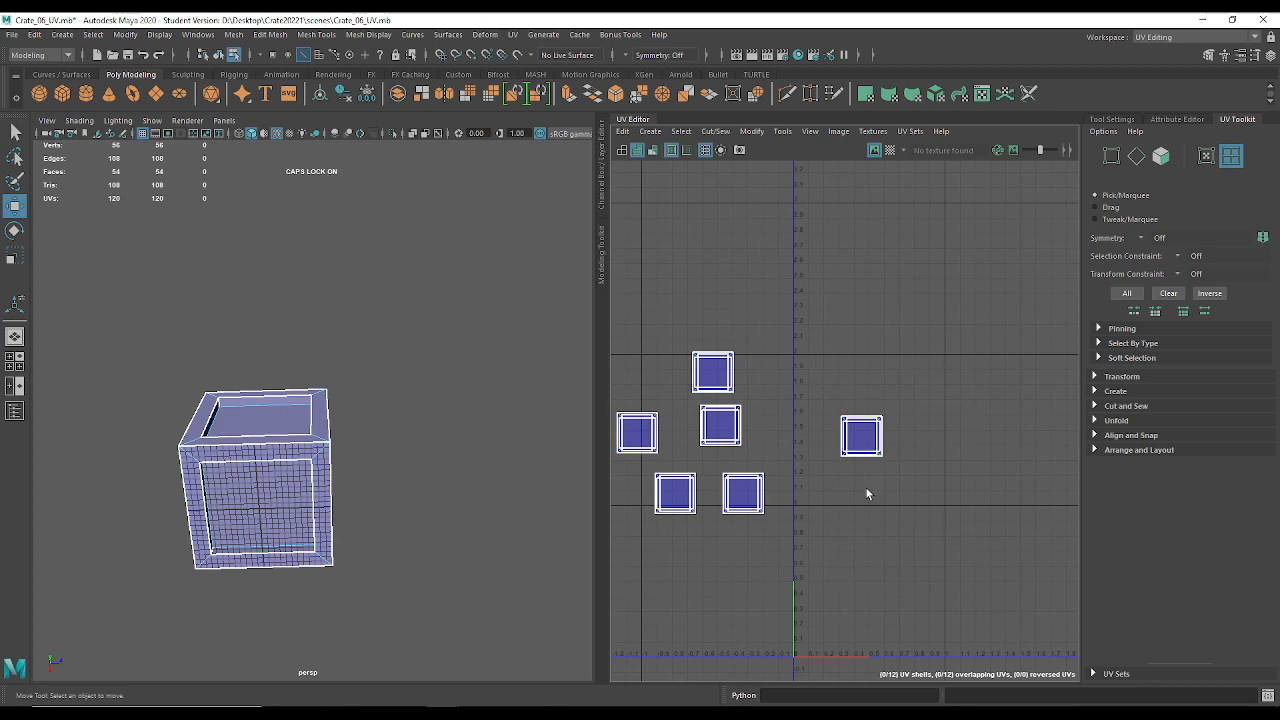
right_click_drag(866, 488, 940, 501, "alt")
middle_click_drag(940, 501, 876, 475, "alt")
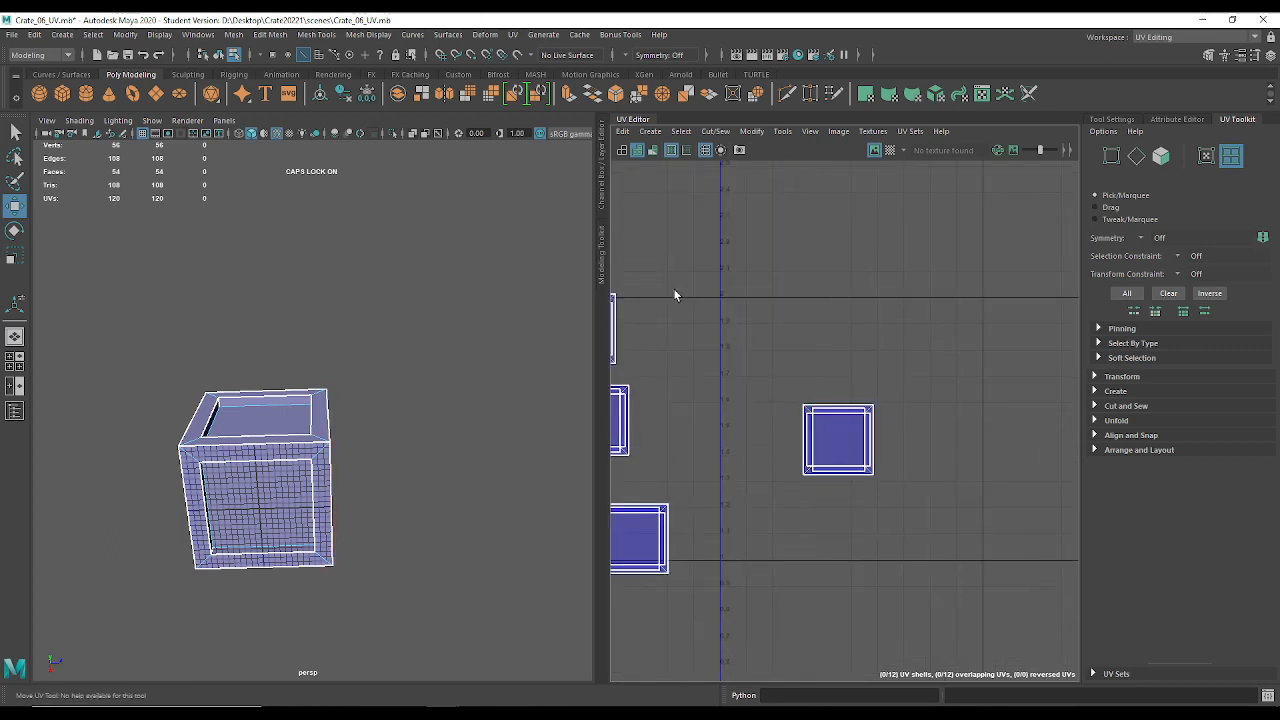
left_click_drag(924, 514, 922, 512)
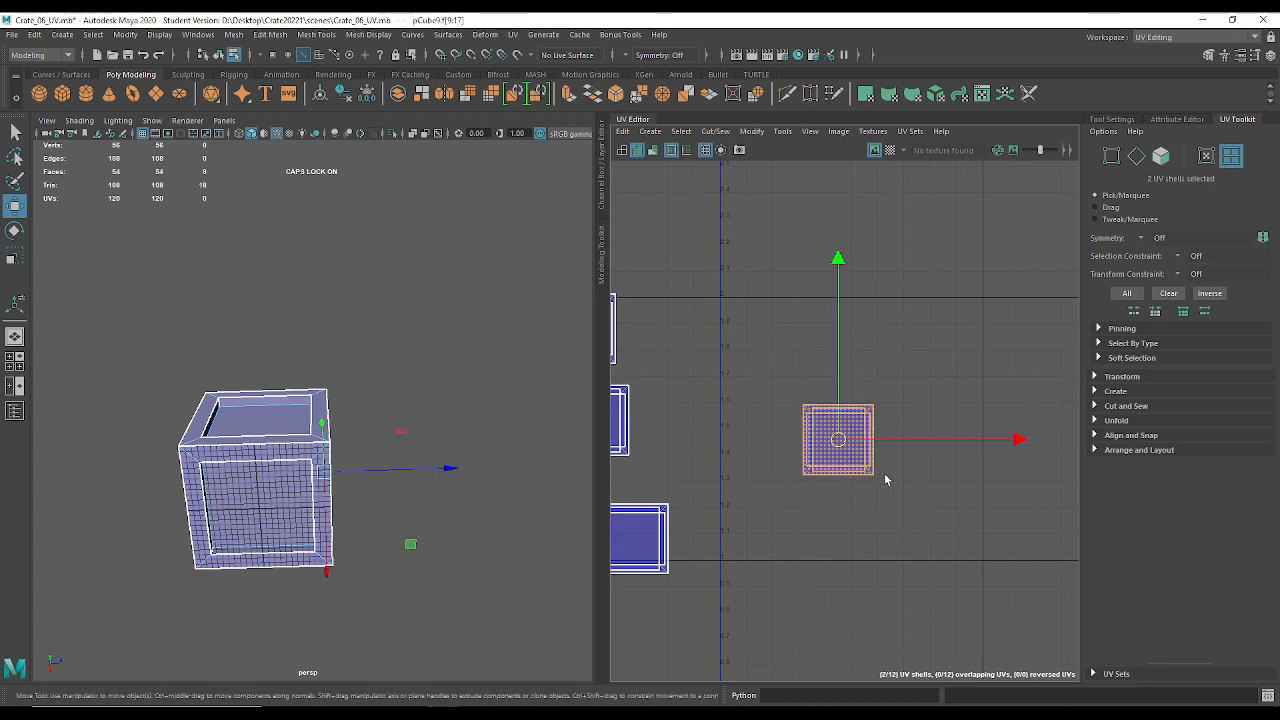
scroll(663, 354, "down", 3)
left_click(748, 135)
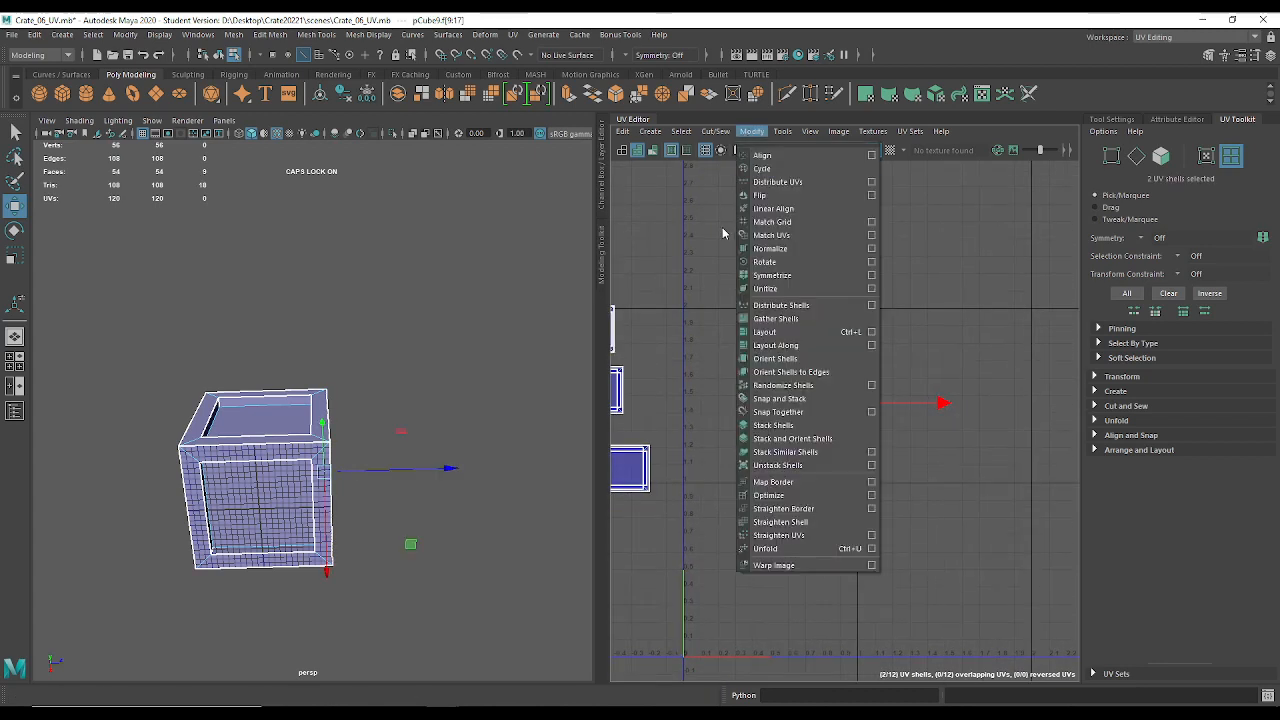
left_click(776, 255)
Move a second frame-and-panel pair into the U 1–2, V 1–2 tile and normalize it to fill the tile.
middle_click_drag(747, 342, 904, 329, "alt")
right_click_drag(804, 341, 712, 268, "alt")
left_click_drag(792, 331, 791, 332)
middle_click_drag(791, 332, 706, 323, "alt")
left_click_drag(706, 323, 1000, 378)
middle_click_drag(1000, 378, 851, 342, "alt")
left_click(752, 131)
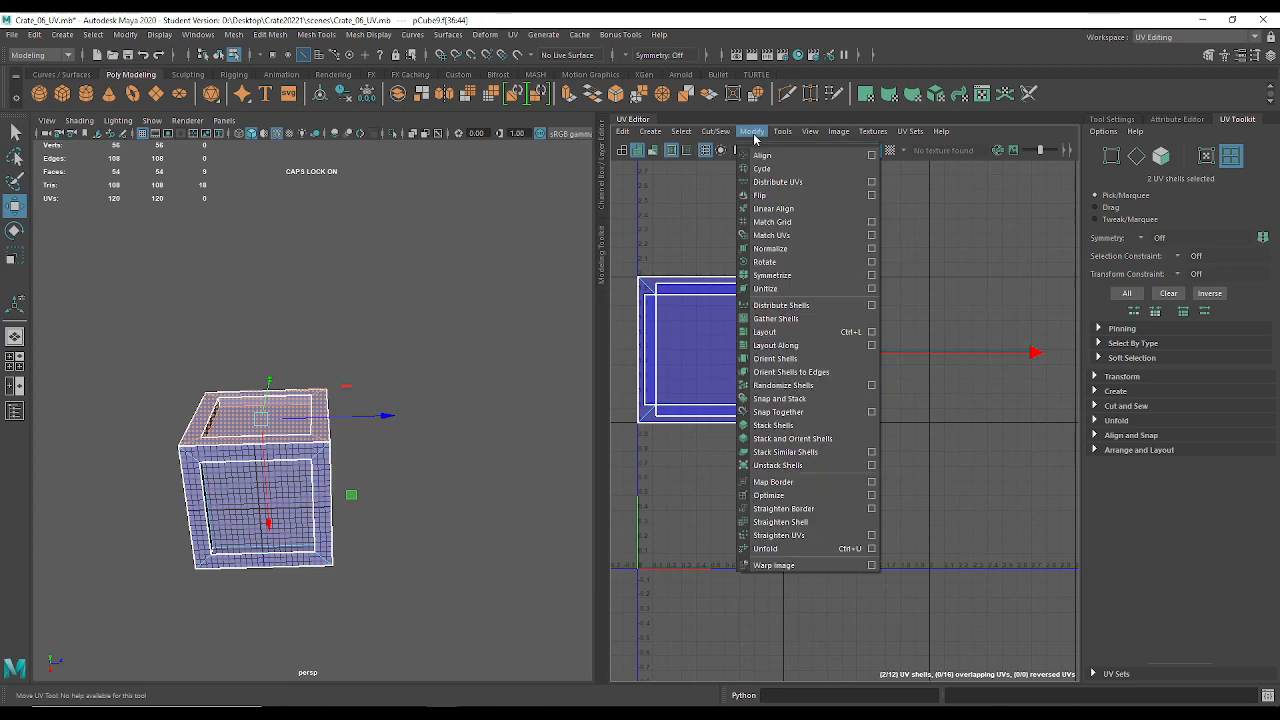
left_click(783, 249)
Move a third frame-and-panel pair into the U 0–1, V 0–1 tile and normalize it.
middle_click_drag(718, 368, 980, 356, "alt")
left_click_drag(789, 300, 856, 358)
middle_click_drag(871, 367, 786, 324, "alt")
left_click_drag(754, 294, 884, 432)
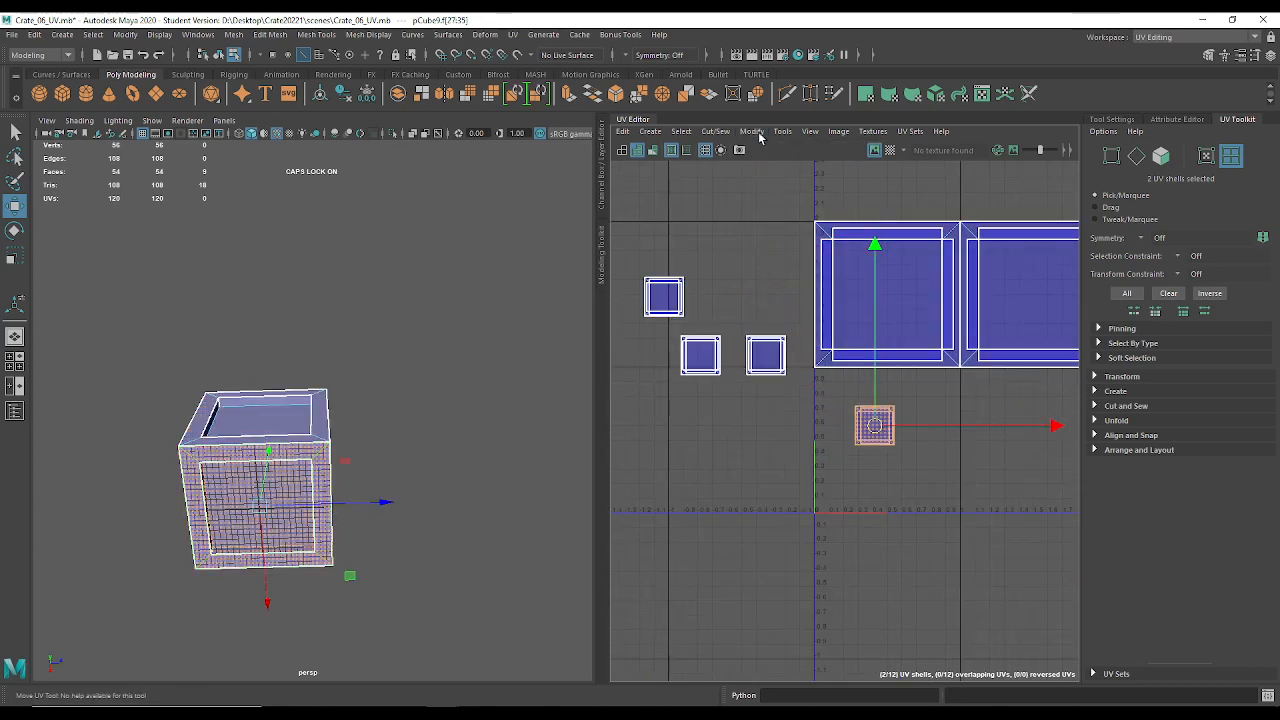
left_click(752, 131)
left_click(772, 248)
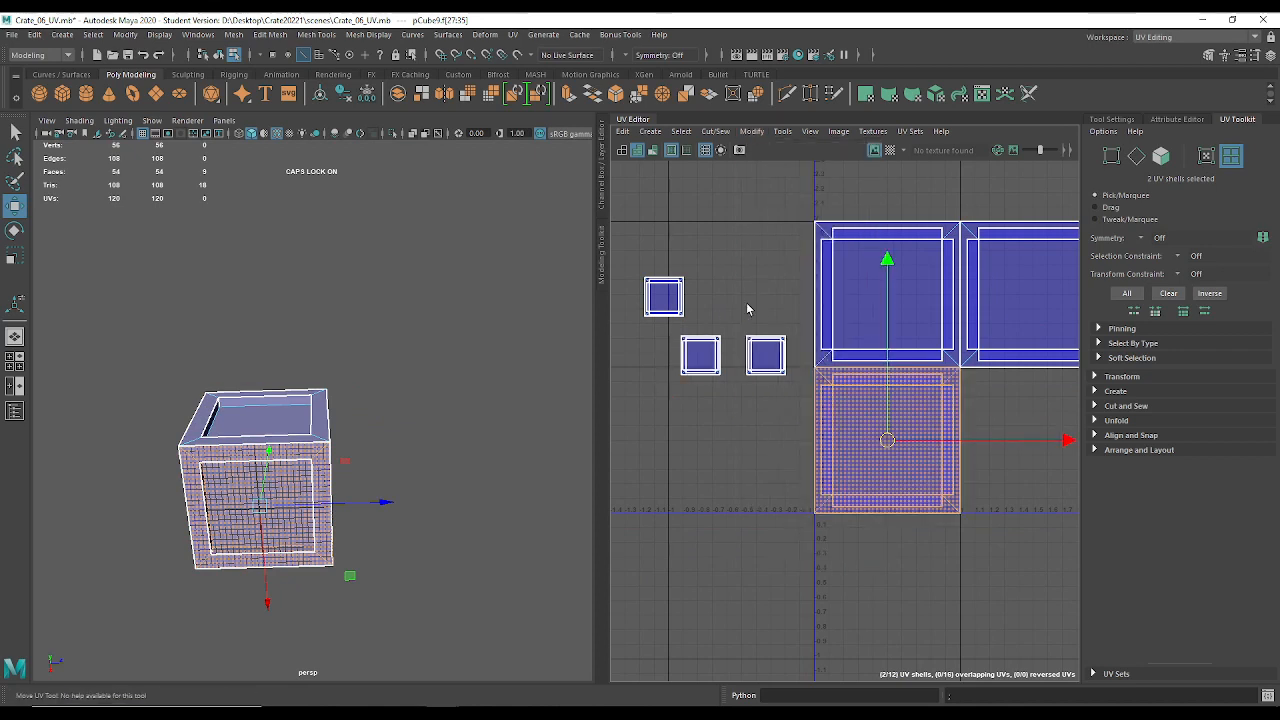
Place a fourth frame-and-panel pair in the U 1–2, V 0–1 tile and normalize it.
left_click(766, 355)
middle_click_drag(767, 360, 709, 350, "alt")
left_click_drag(709, 352, 962, 436)
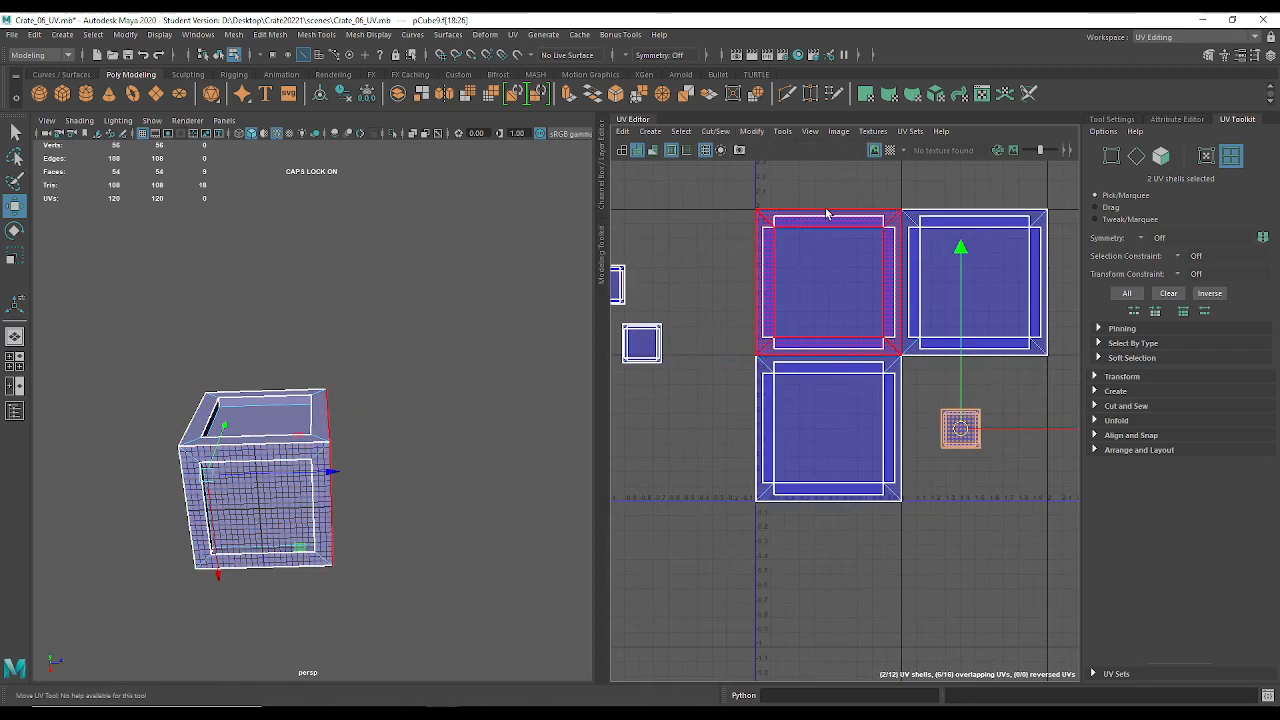
left_click(752, 131)
left_click(770, 248)
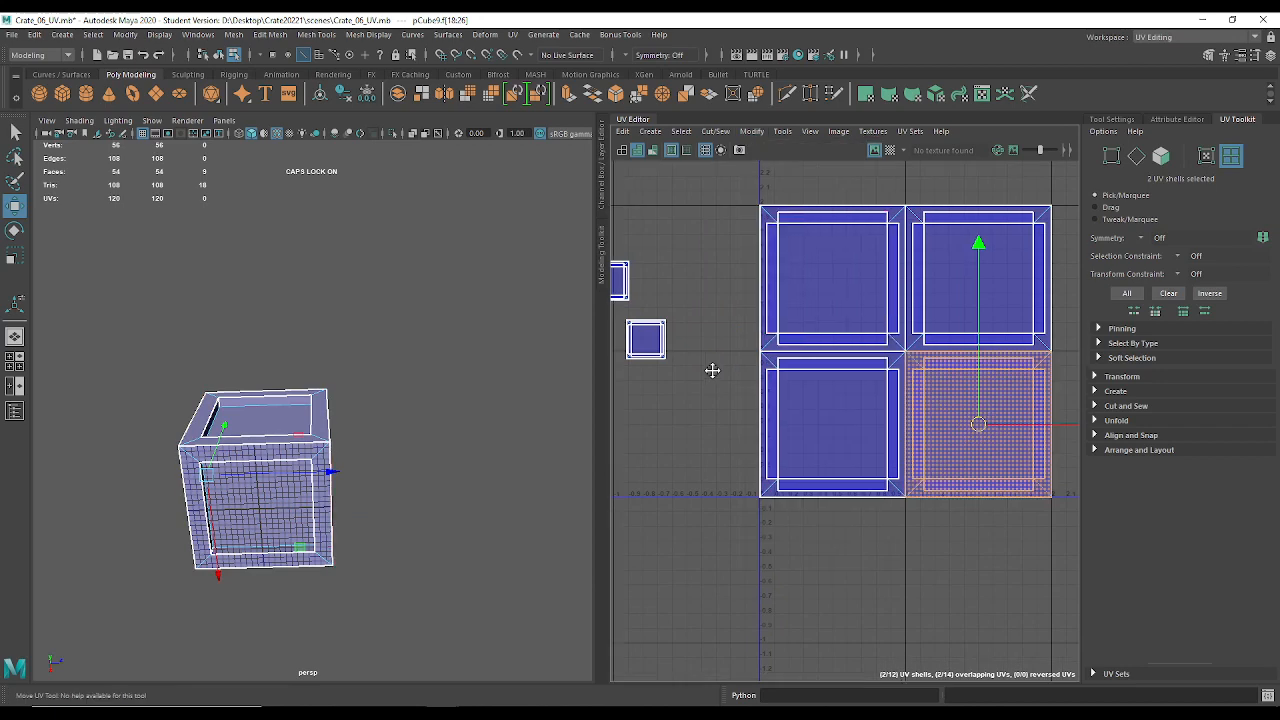
Stack a fifth frame-and-panel pair onto the occupied U 0–1, V 0–1 tile and normalize it.
middle_click_drag(639, 335, 731, 322, "alt")
left_click_drag(776, 352, 772, 372)
middle_click_drag(772, 374, 700, 380, "alt")
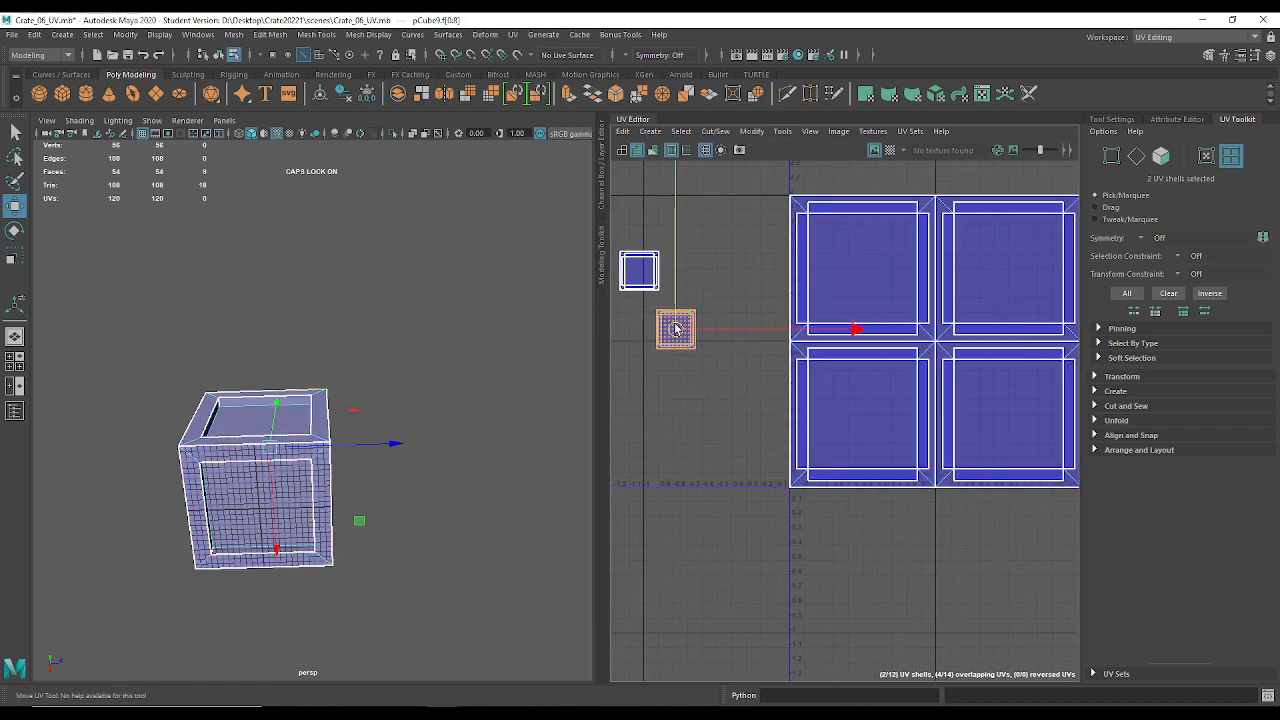
left_click_drag(676, 334, 862, 418)
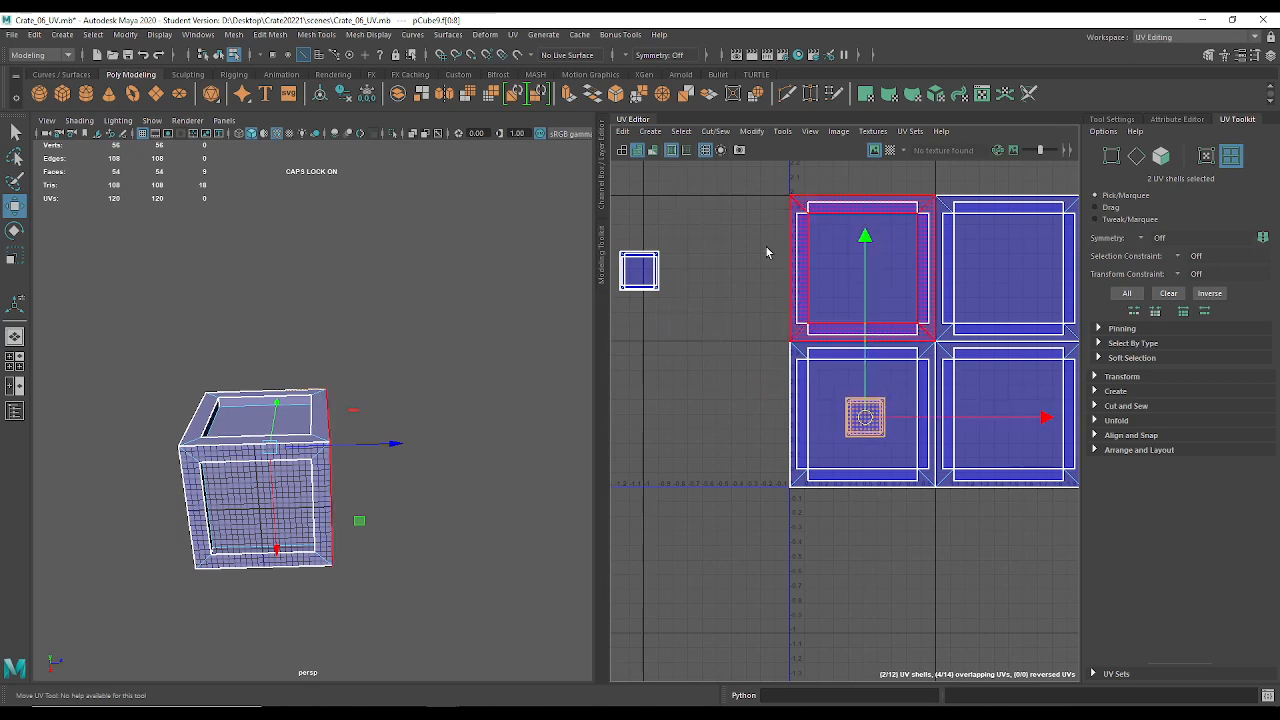
left_click(751, 131)
left_click(775, 248)
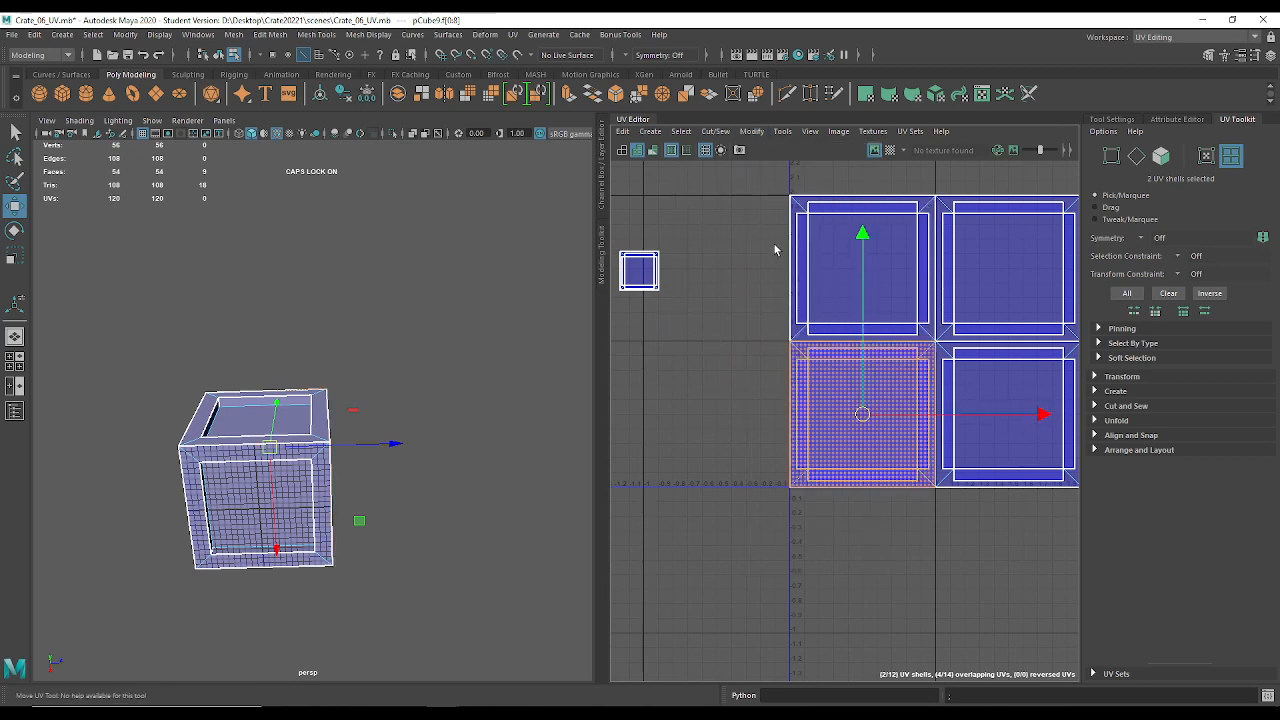
Stack the last frame-and-panel pair onto the occupied U 1–2, V 0–1 tile, normalize it, and clear the selection.
left_click(639, 270)
left_click_drag(640, 272, 994, 412)
left_click(751, 131)
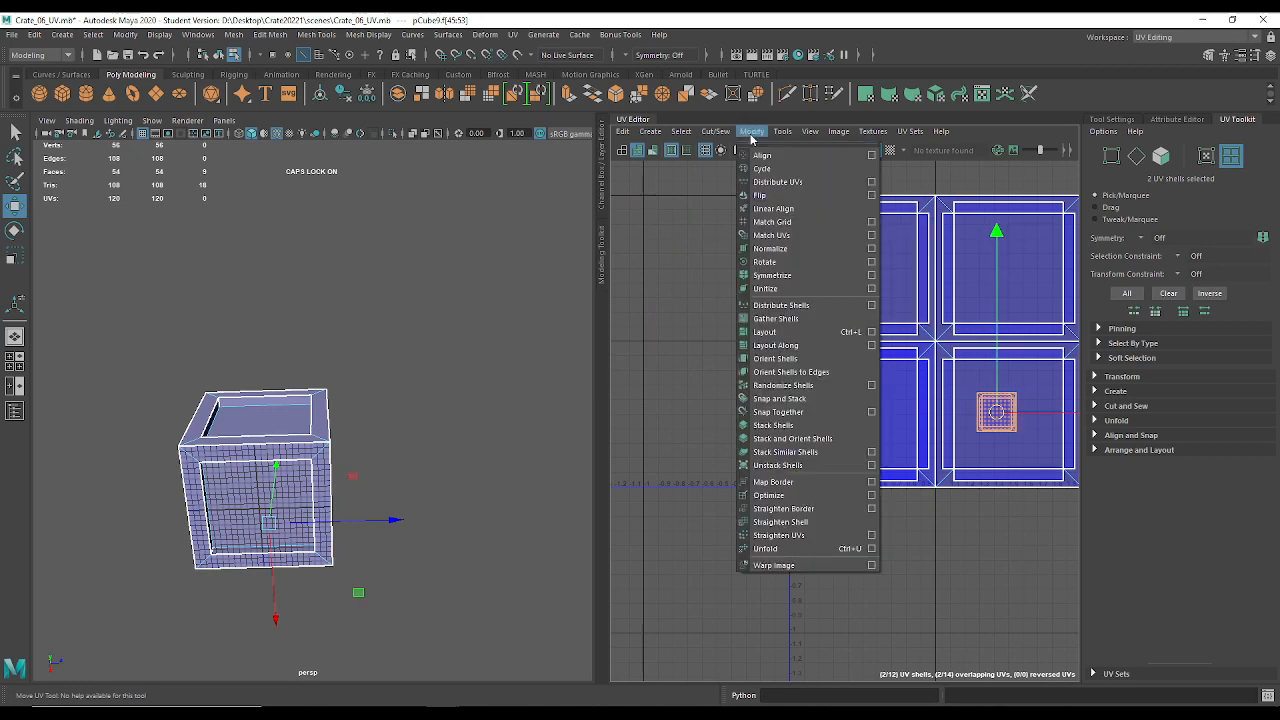
left_click(774, 248)
left_click(718, 319)
Select the panel shell in the U 0–1, V 1–2 tile and activate the Scale tool.
middle_click_drag(866, 373, 814, 393, "alt")
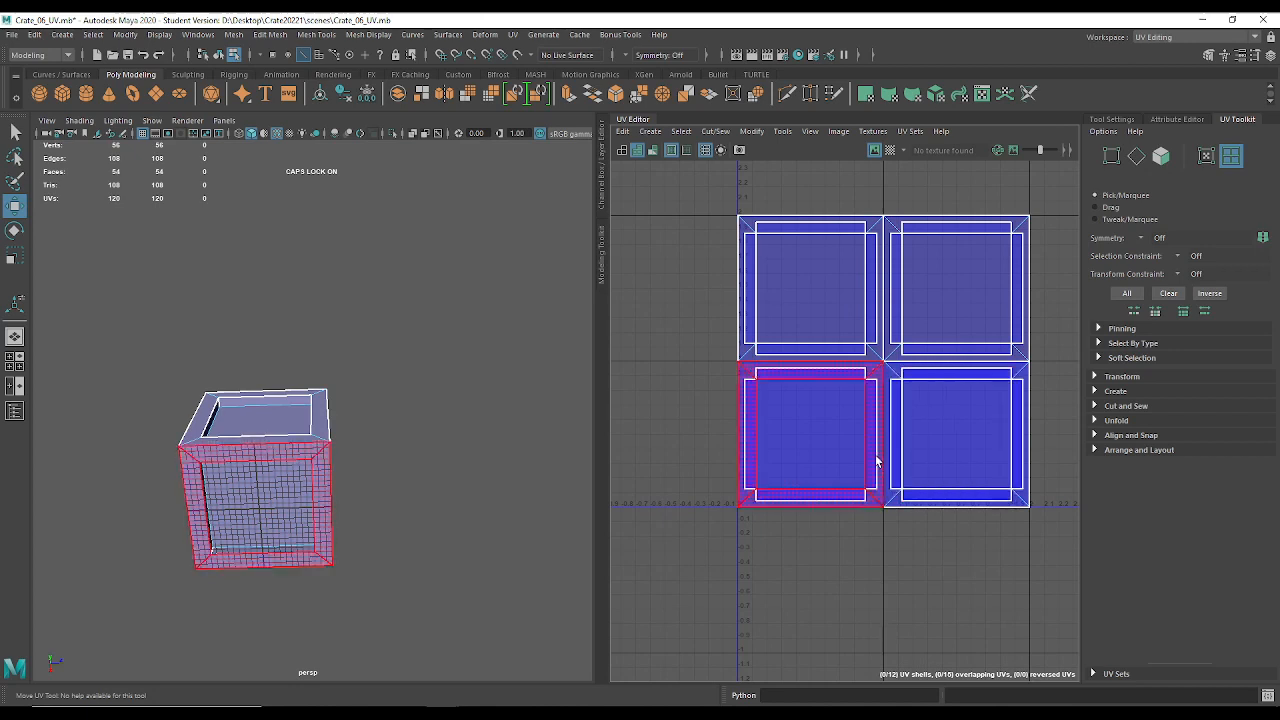
middle_click_drag(884, 452, 796, 452, "alt")
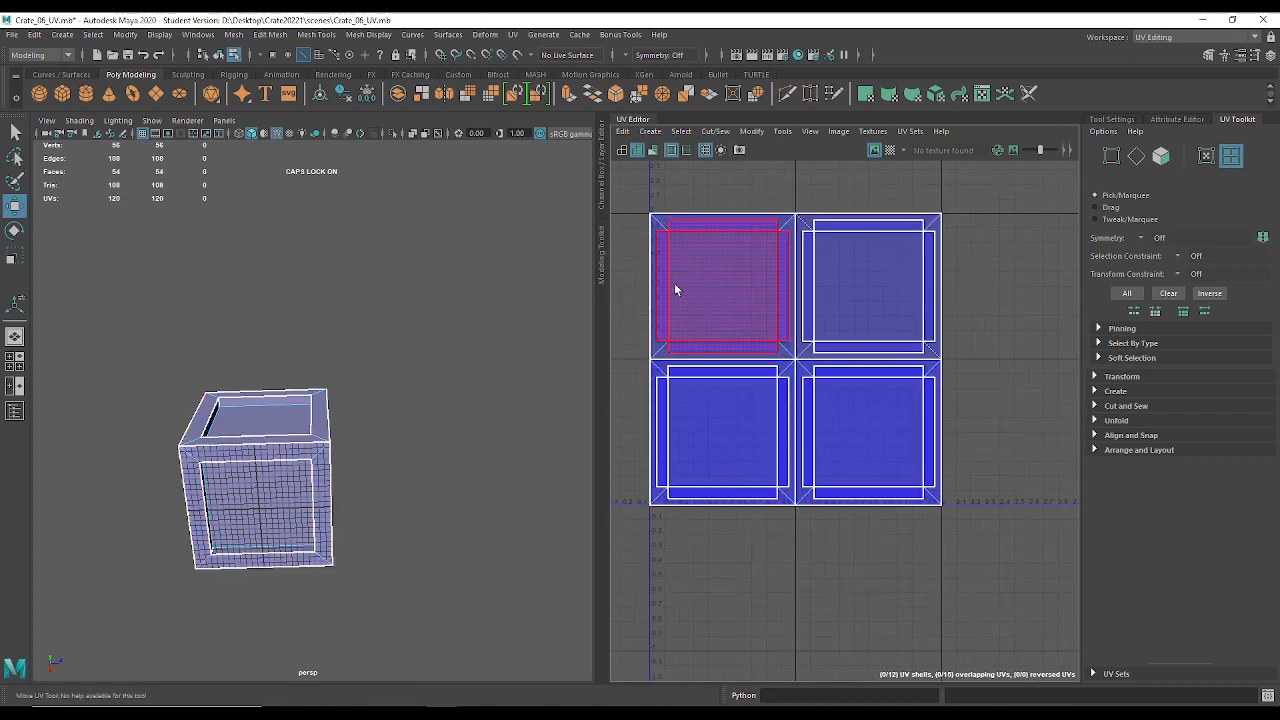
middle_click_drag(695, 322, 767, 404, "alt")
right_click_drag(824, 420, 1074, 598, "alt")
middle_click_drag(911, 356, 942, 534, "alt")
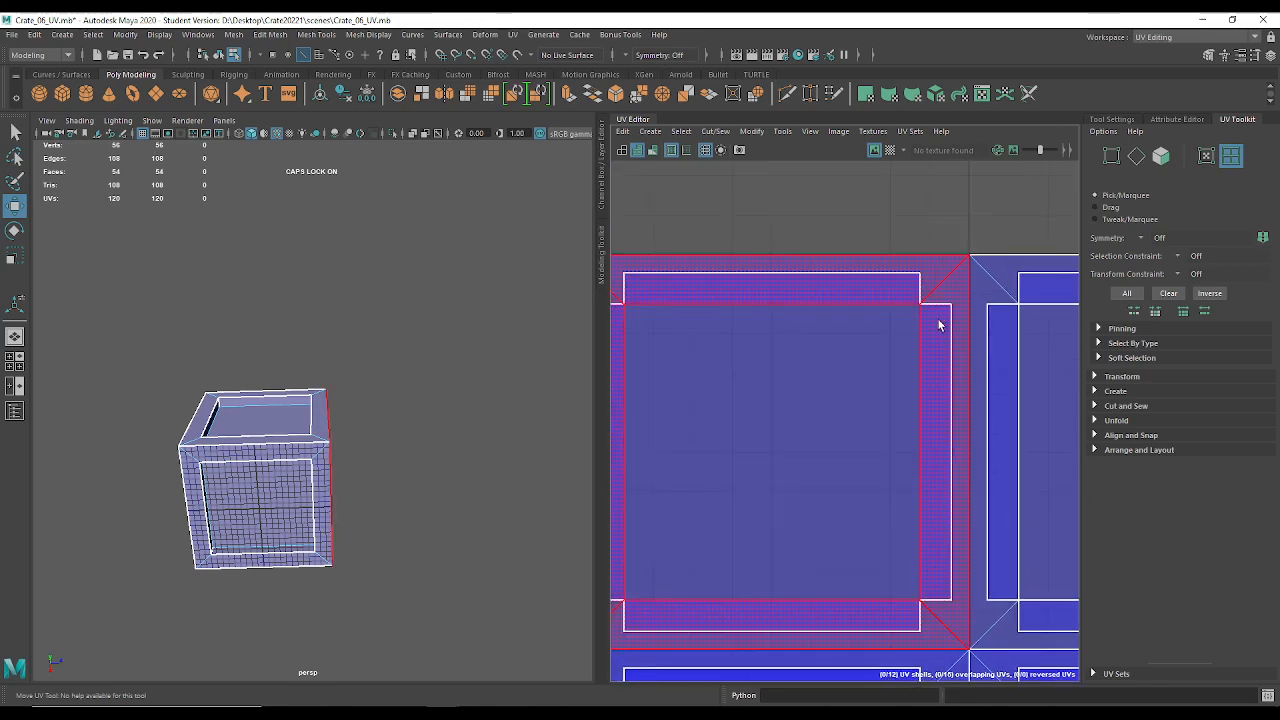
middle_click_drag(654, 287, 809, 298, "alt")
middle_click_drag(717, 508, 625, 493, "alt")
left_click(828, 397)
key("r")
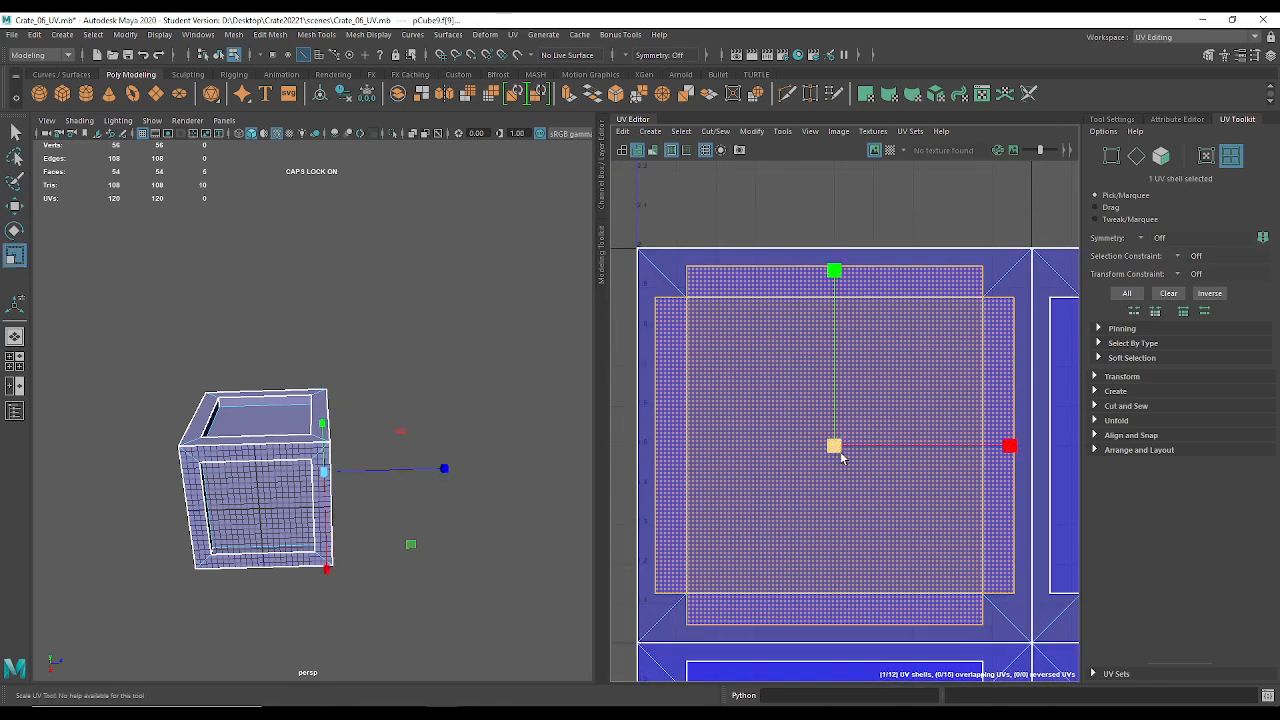
Try scaling the selected panel shell down uniformly and along U and V separately, and undo these scalings.
mouse_move(834, 450)
left_mouse_down()
mouse_move(797, 460)
mouse_move(855, 449)
left_mouse_up()
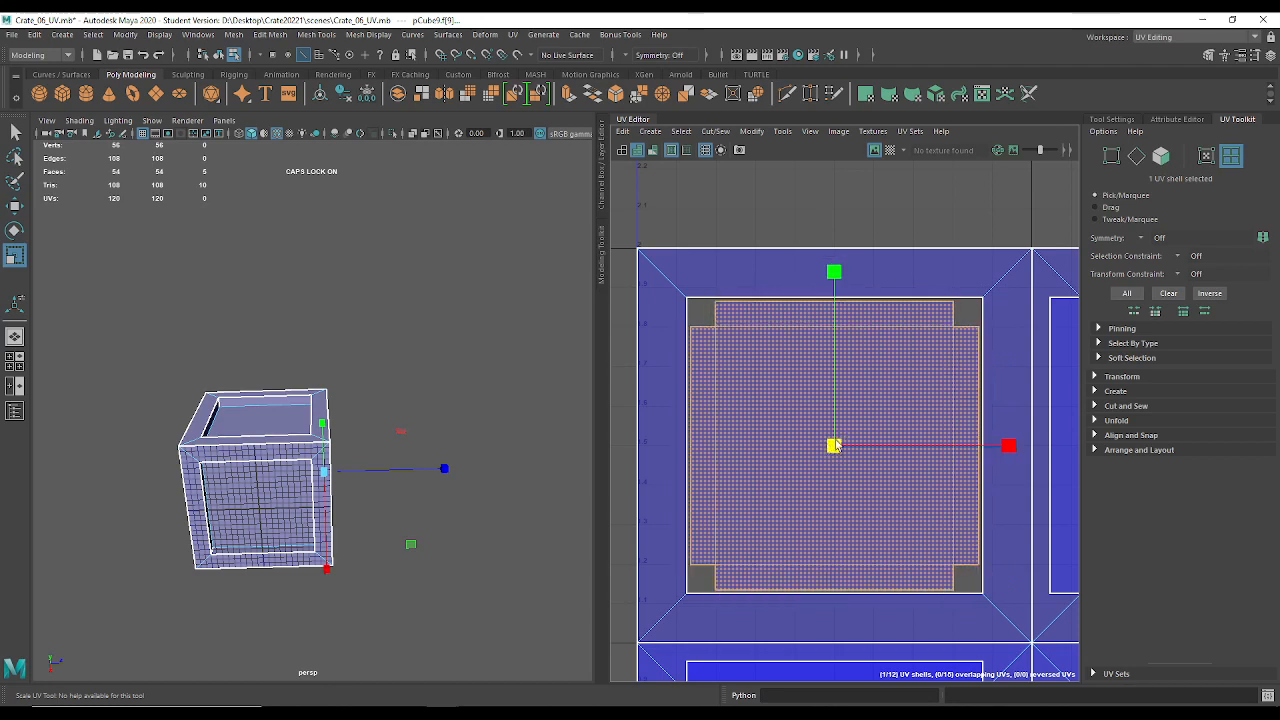
left_click_drag(1000, 445, 958, 445)
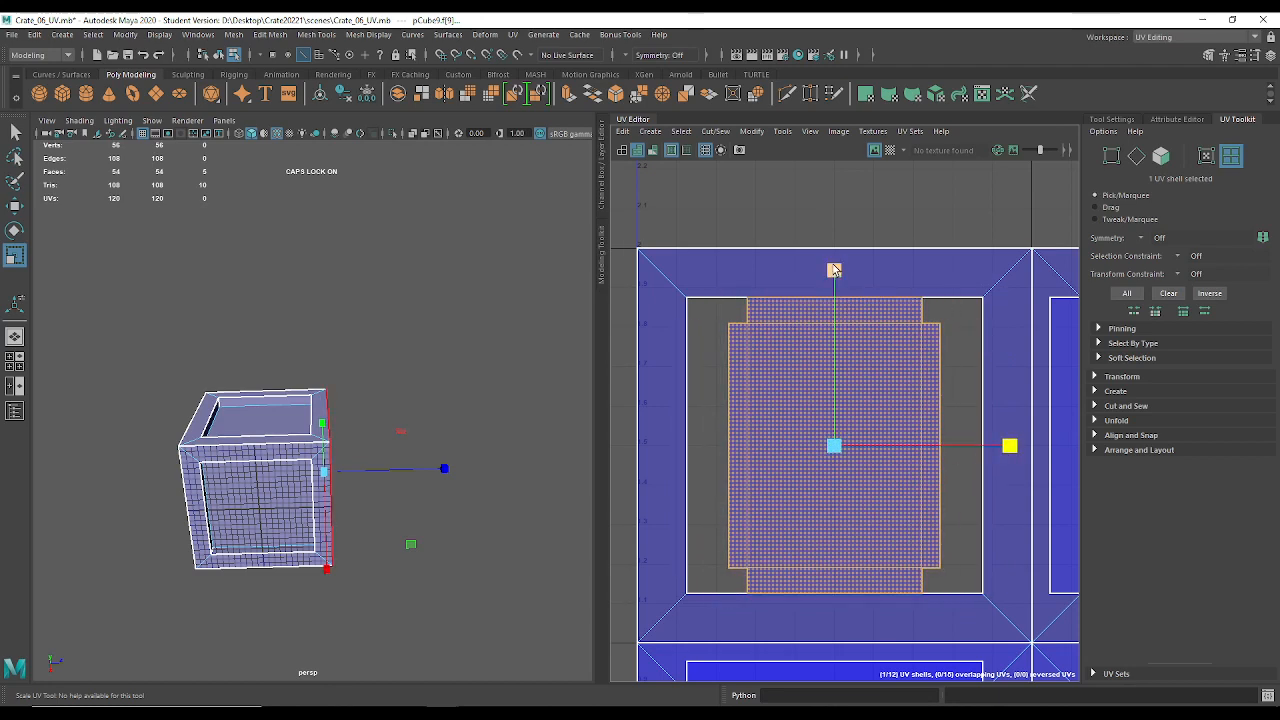
left_click_drag(834, 270, 835, 326)
key("ctrl+z")
key("ctrl+z")
key("ctrl+z")
key("ctrl+z")
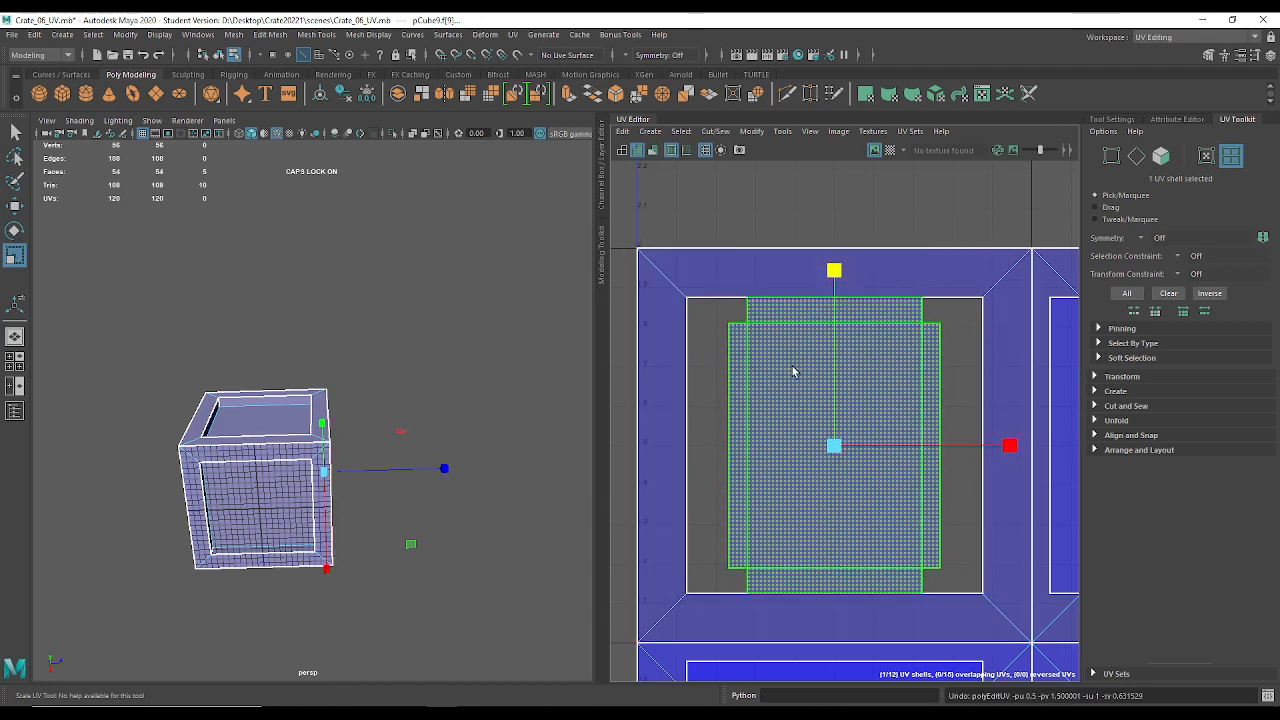
Scale the panel shell down uniformly by eye inside its frame, compare it with the neighbouring tiles, and undo the scaling.
mouse_move(840, 448)
left_mouse_down()
mouse_move(983, 391)
mouse_move(836, 460)
left_mouse_up()
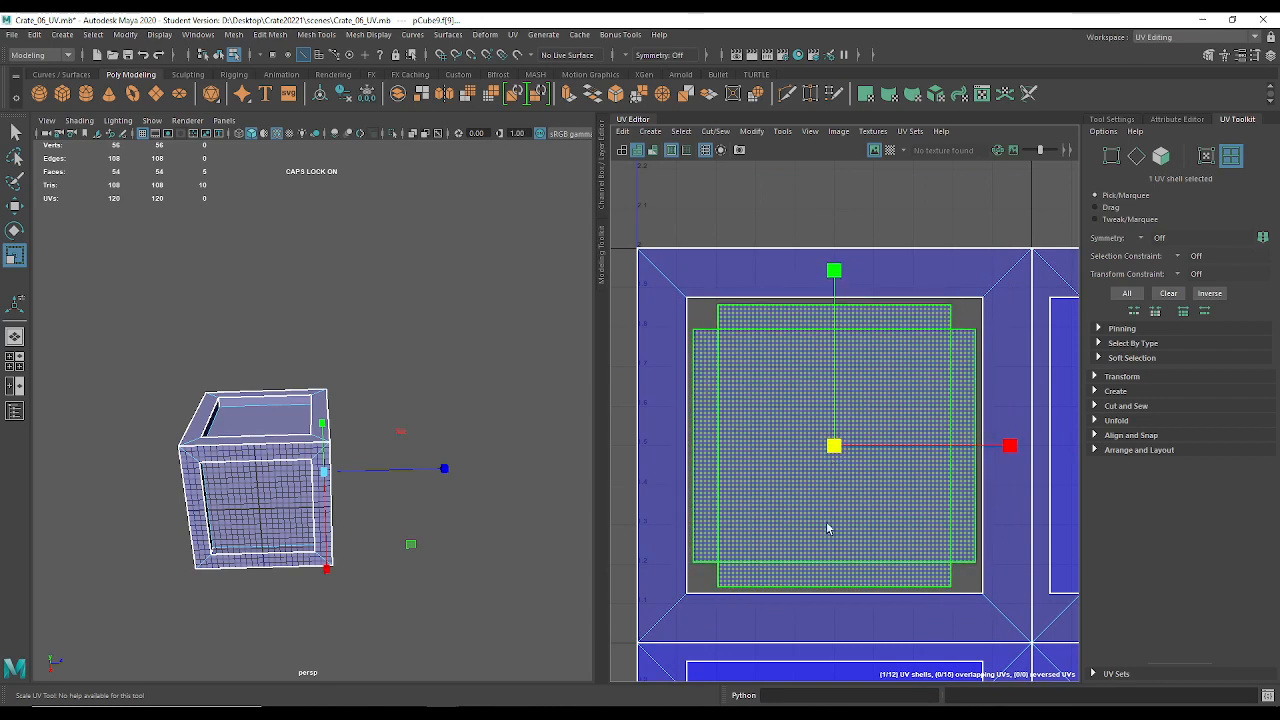
middle_click_drag(805, 454, 586, 466, "alt")
middle_click_drag(854, 493, 910, 302, "alt")
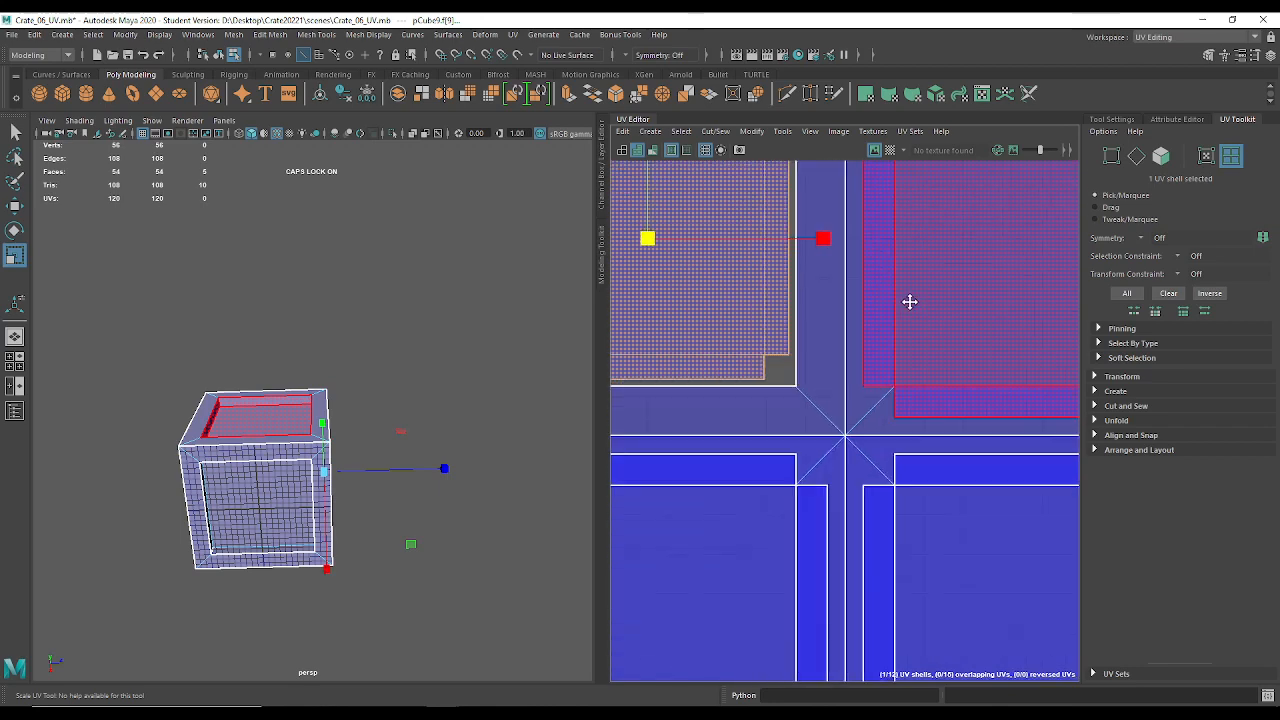
scroll(769, 514, "down", 5)
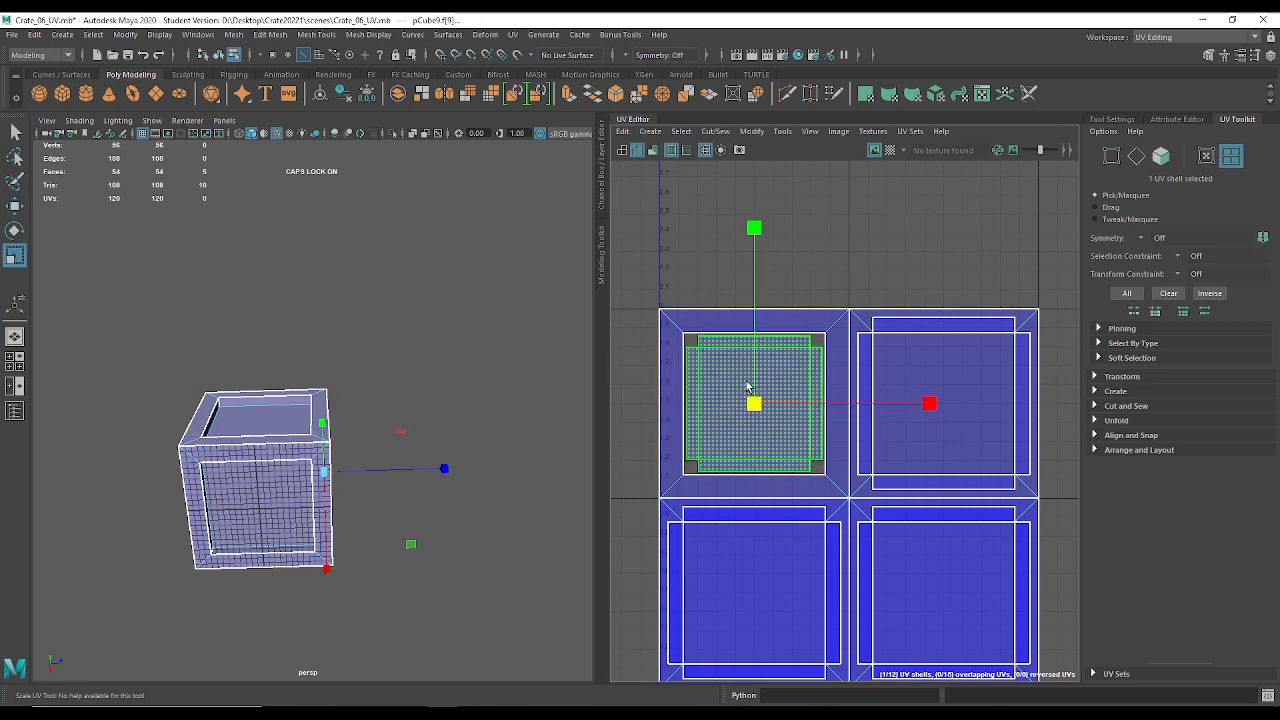
right_click_drag(733, 386, 927, 524, "alt")
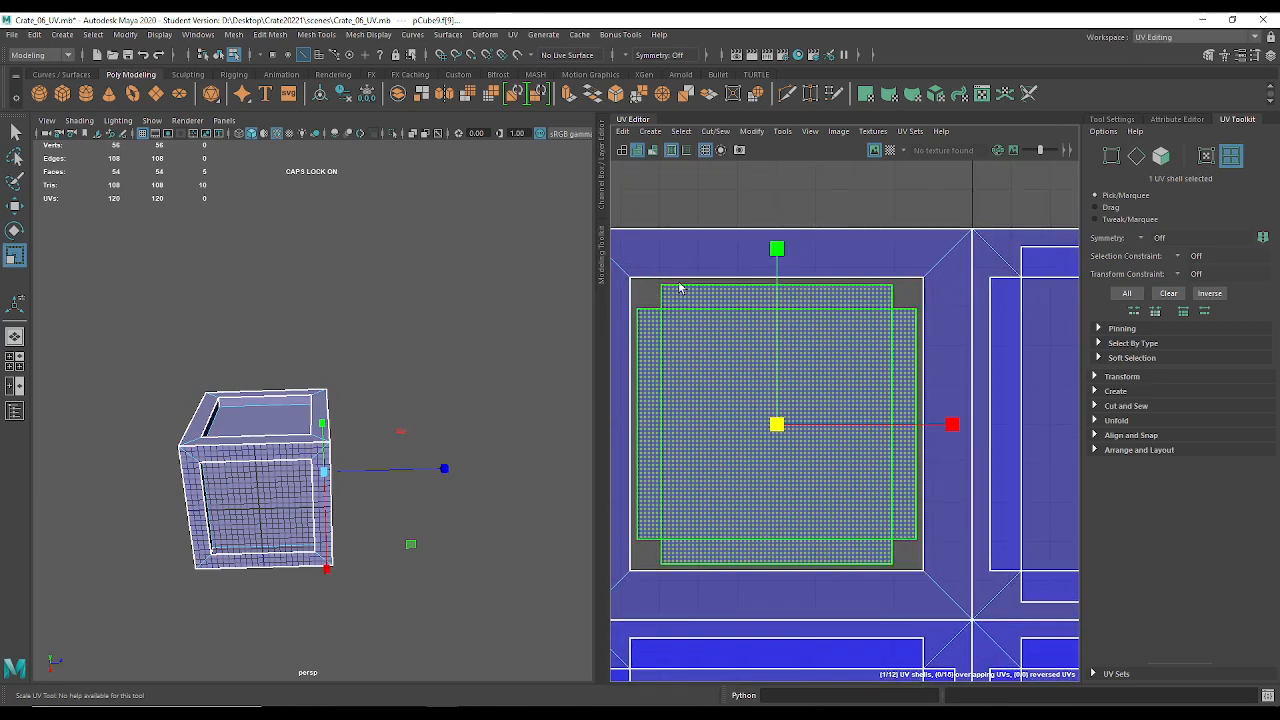
middle_click_drag(814, 426, 857, 166, "alt")
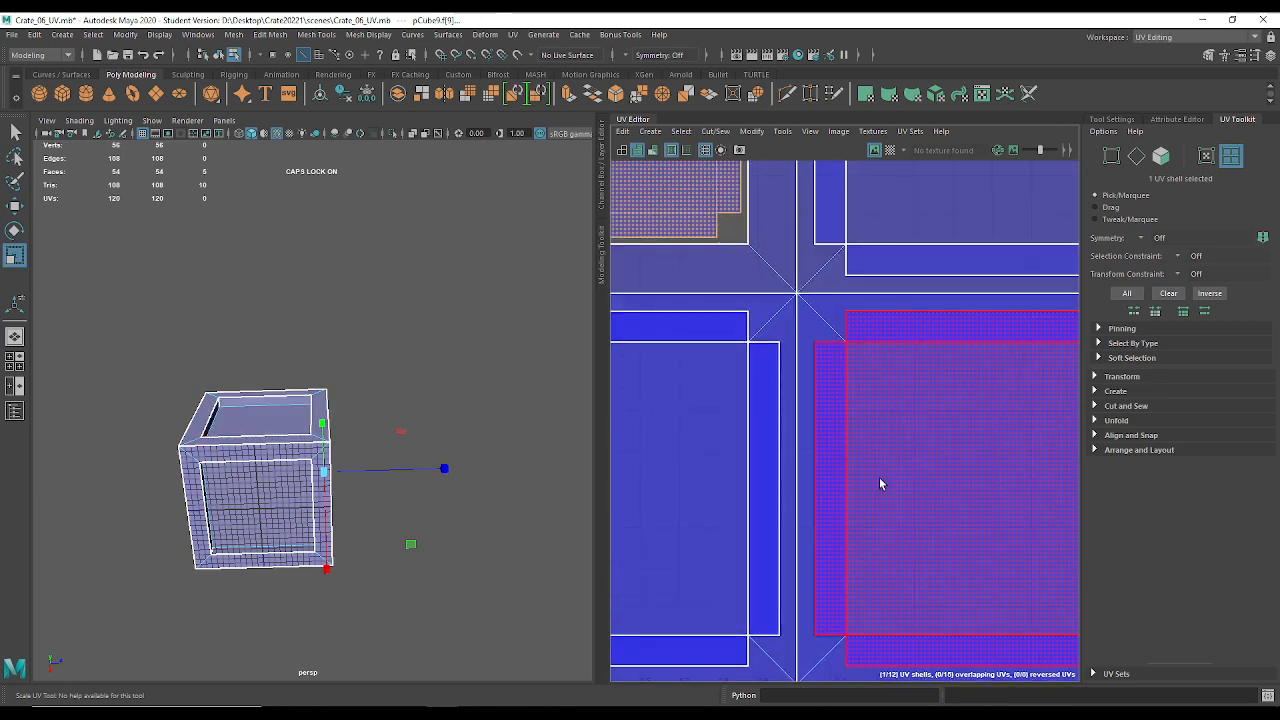
middle_click_drag(836, 396, 1004, 541, "alt")
key("ctrl+z")
key("ctrl+z")
middle_click_drag(754, 336, 817, 491, "alt")
right_click_drag(824, 522, 612, 318, "alt")
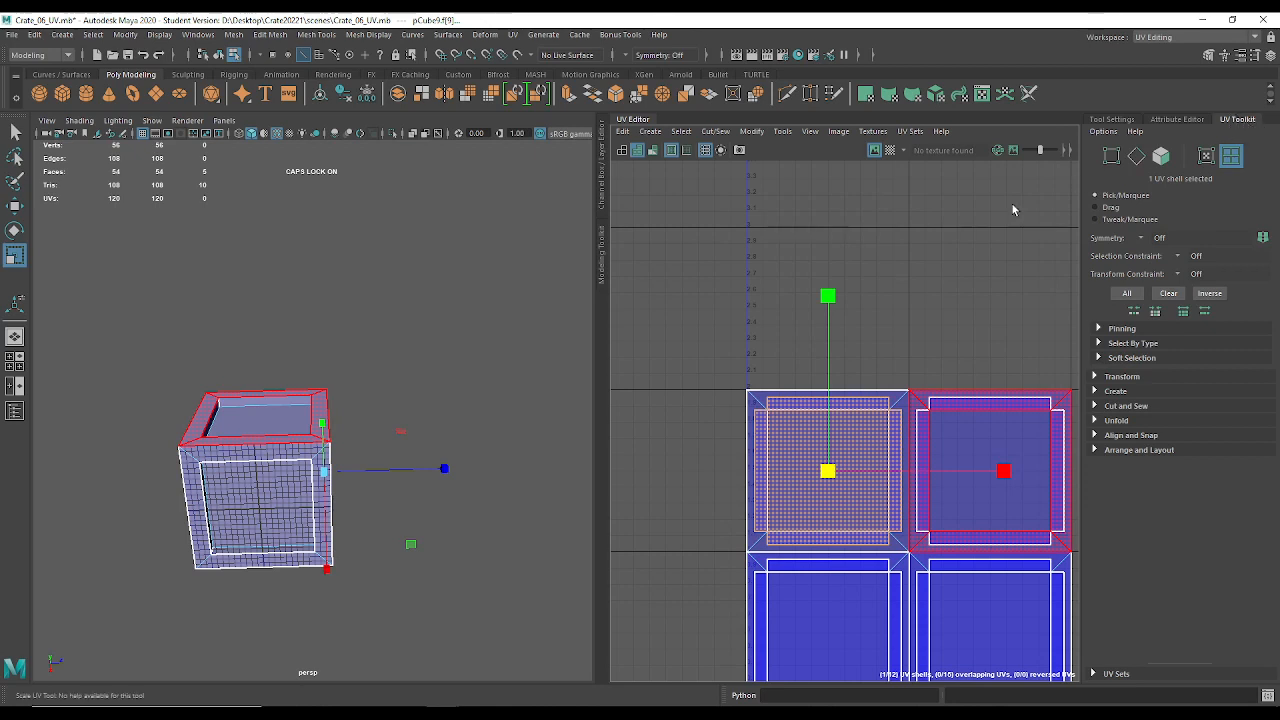
Hide the UV Toolkit and show it again.
left_click(784, 132)
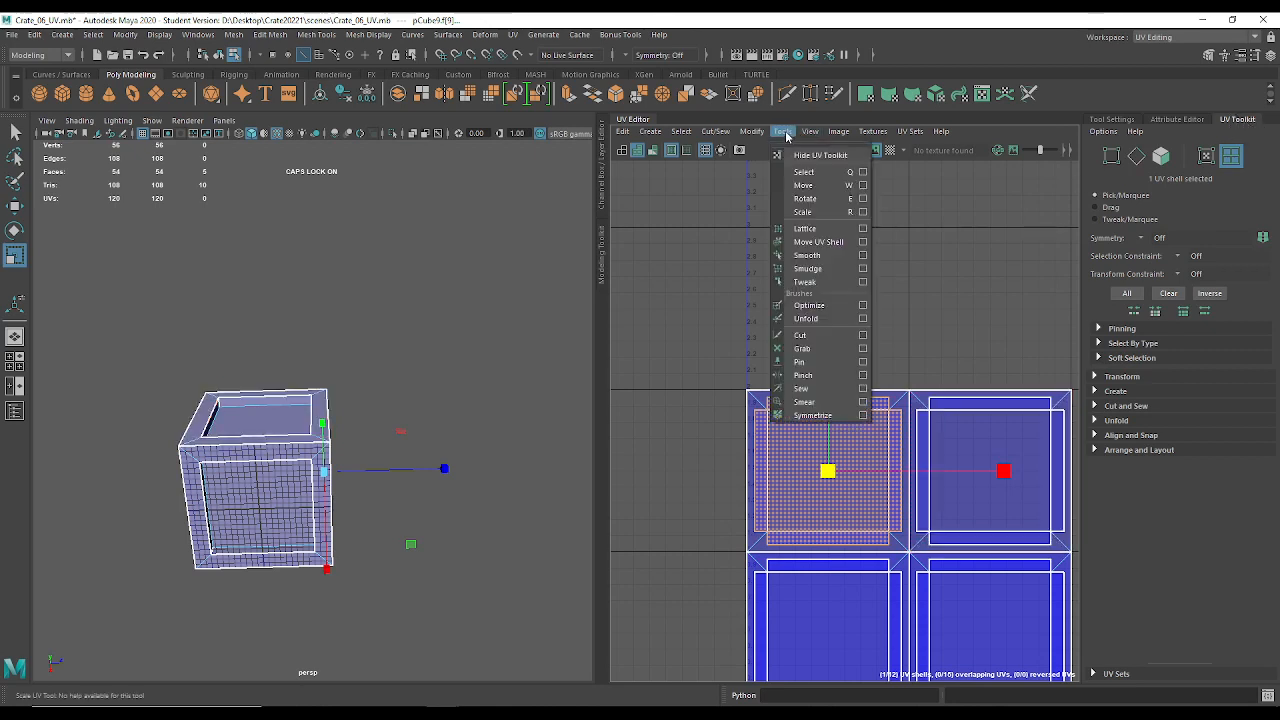
left_click(799, 156)
left_click(888, 132)
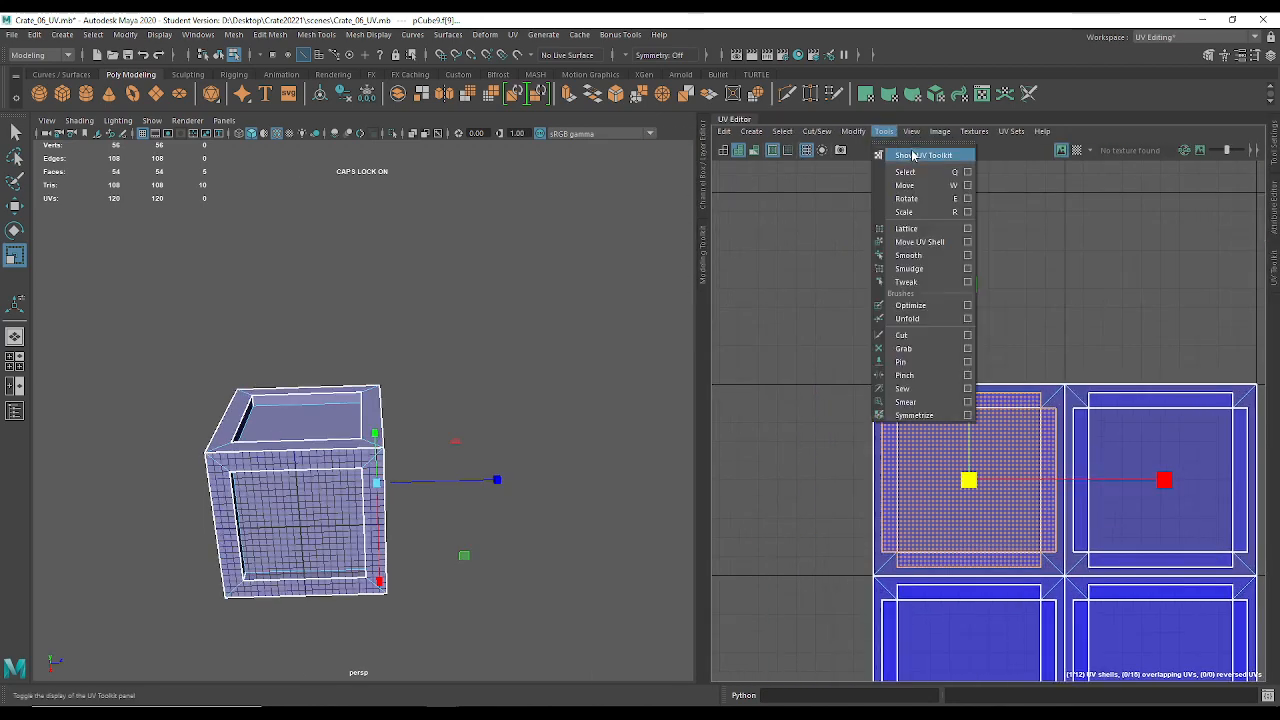
left_click(901, 157)
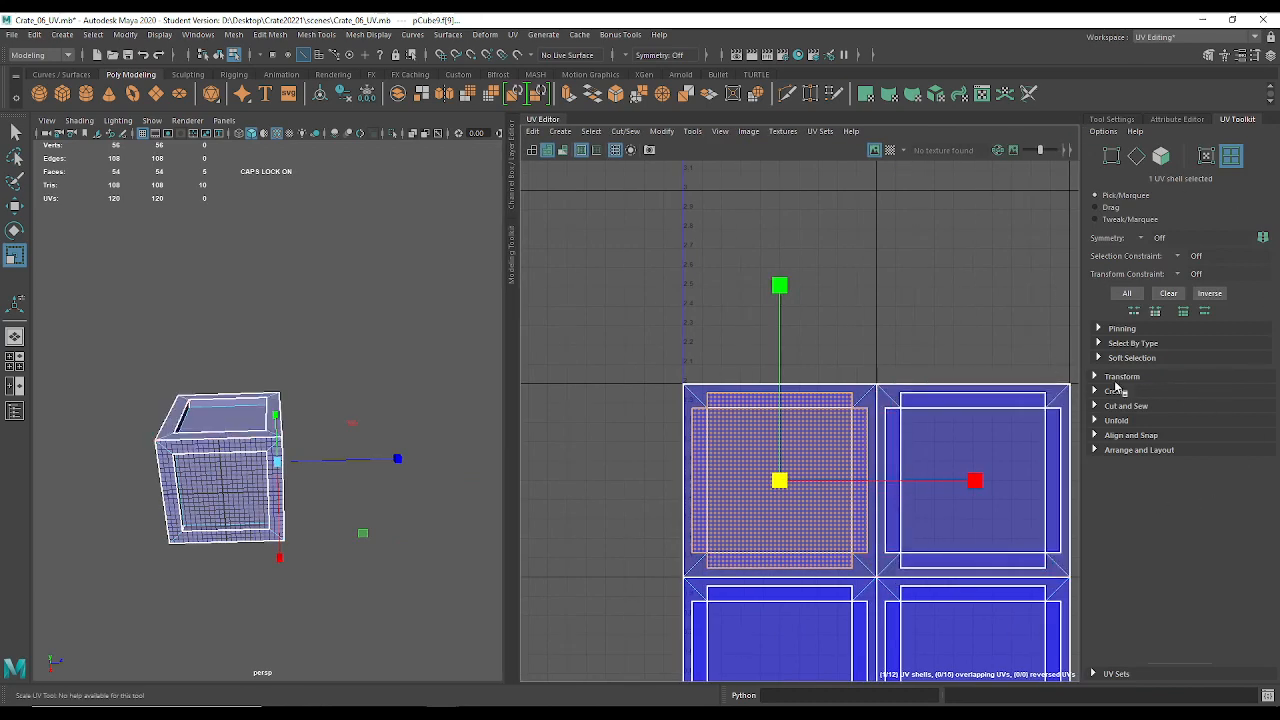
Turn on Step Snap for scaling in the UV Toolkit's transform settings.
middle_click_drag(911, 334, 848, 201, "alt")
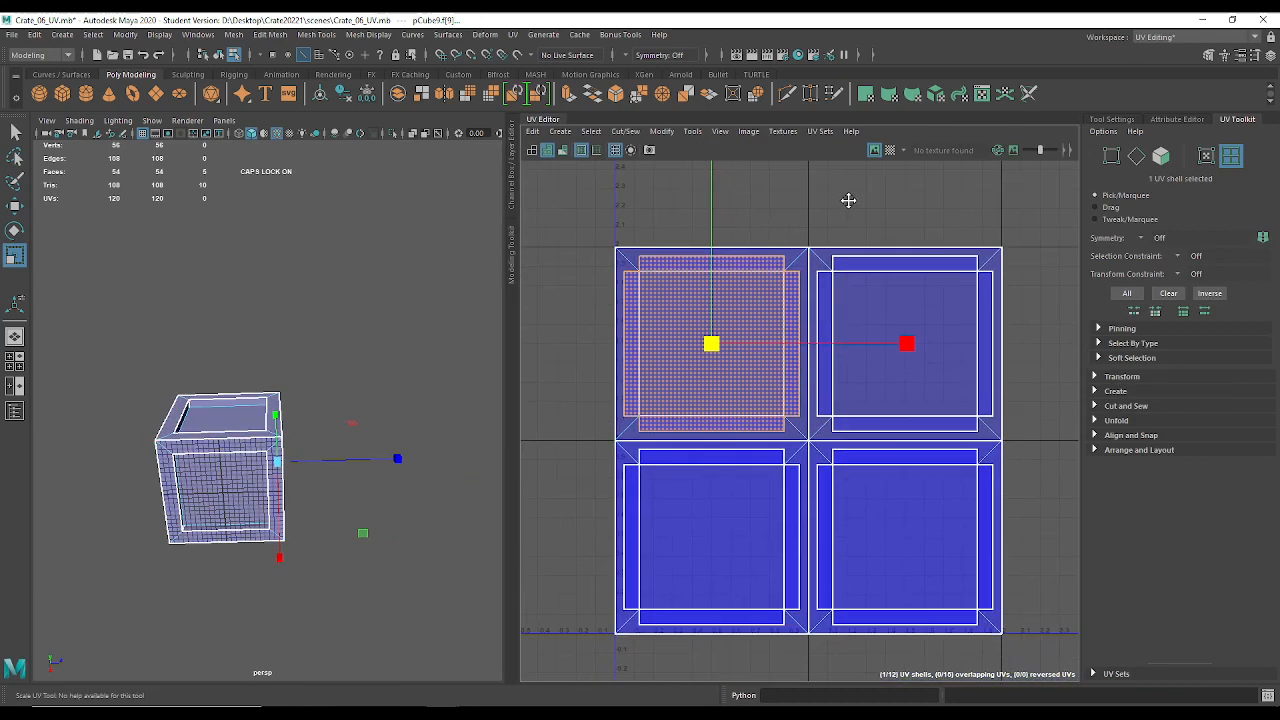
left_click(1122, 376)
scroll(1135, 376, "down", 5)
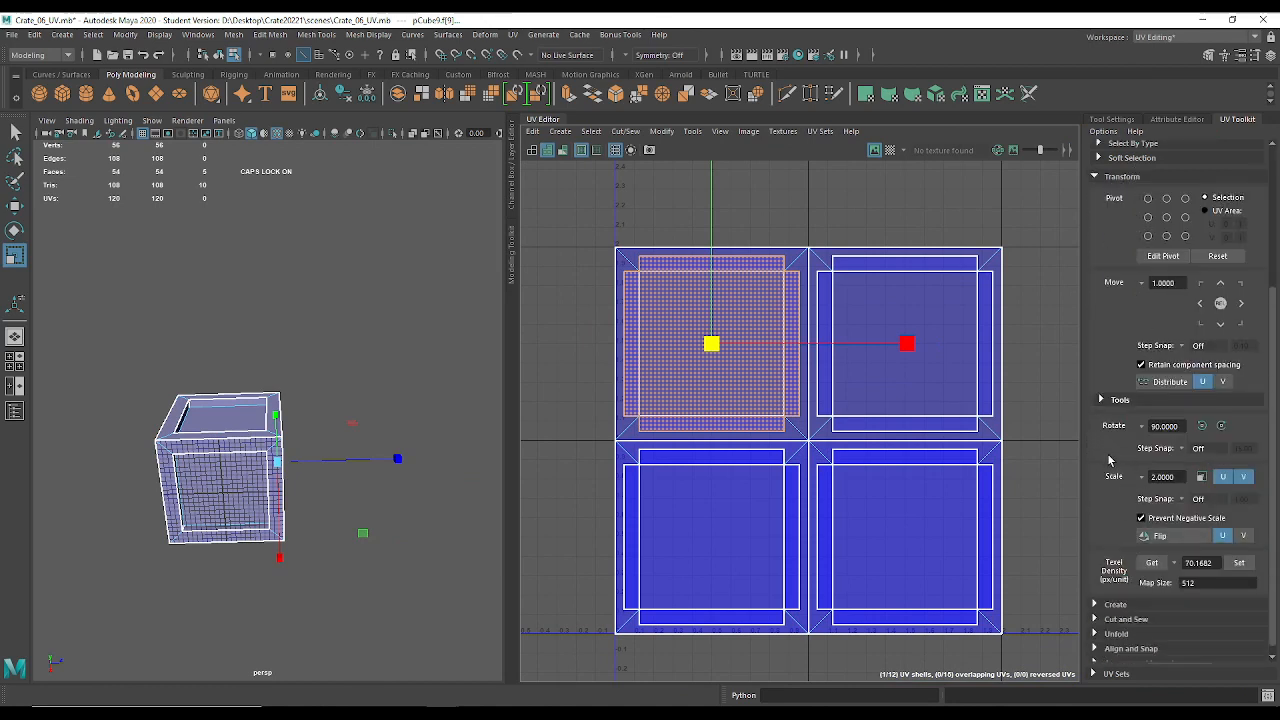
left_click(1182, 499)
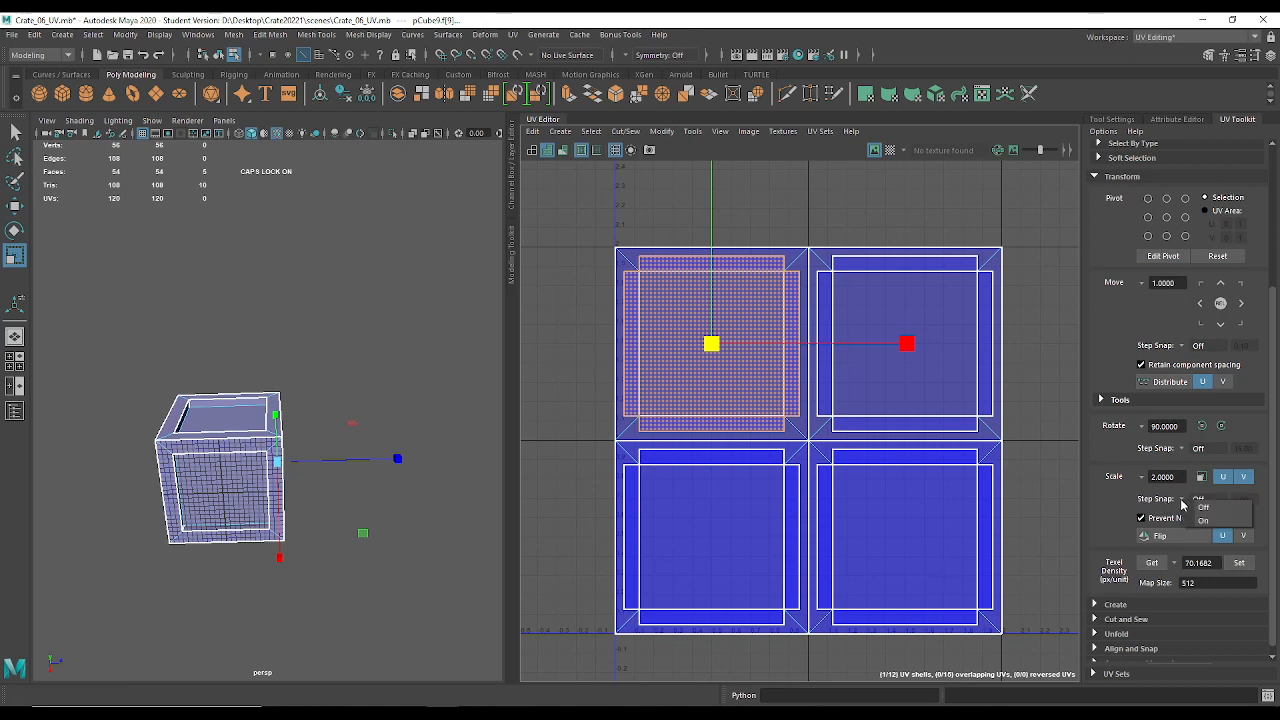
left_click(1205, 522)
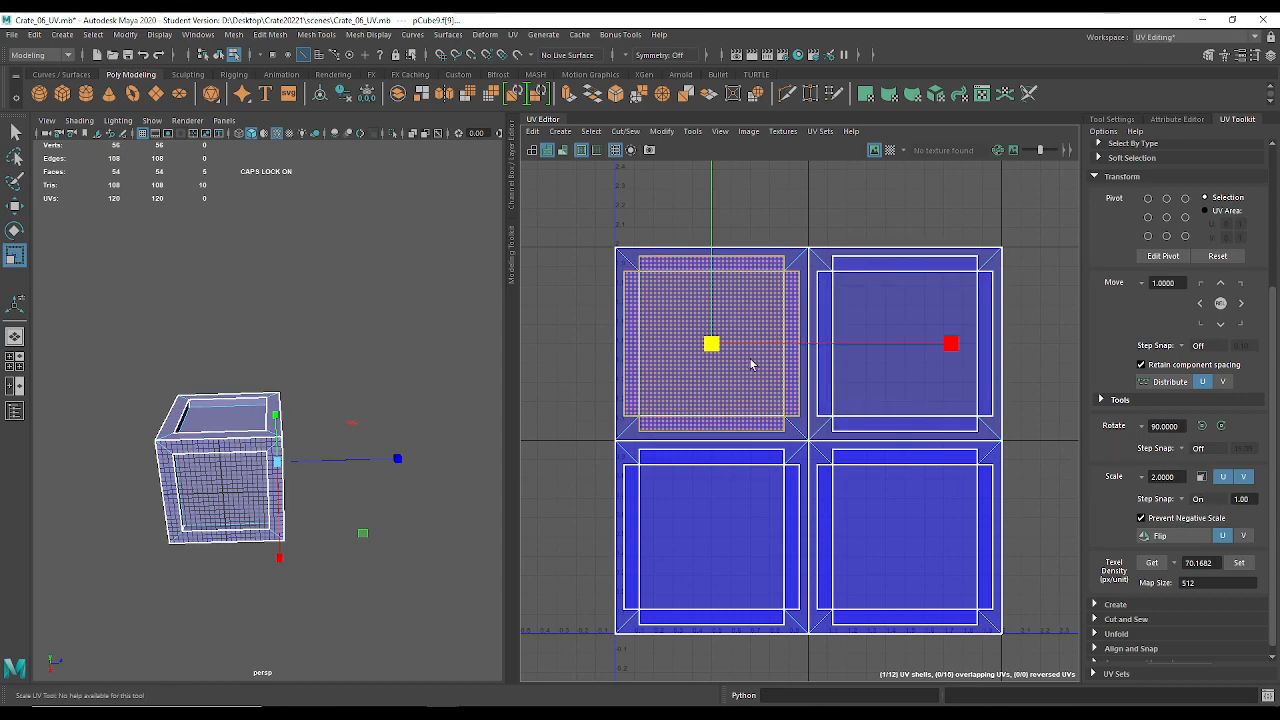
Test the snapped scaling on the panel shell, undo it, and set the scale step snap value to 0.10.
left_click_drag(752, 364, 812, 398)
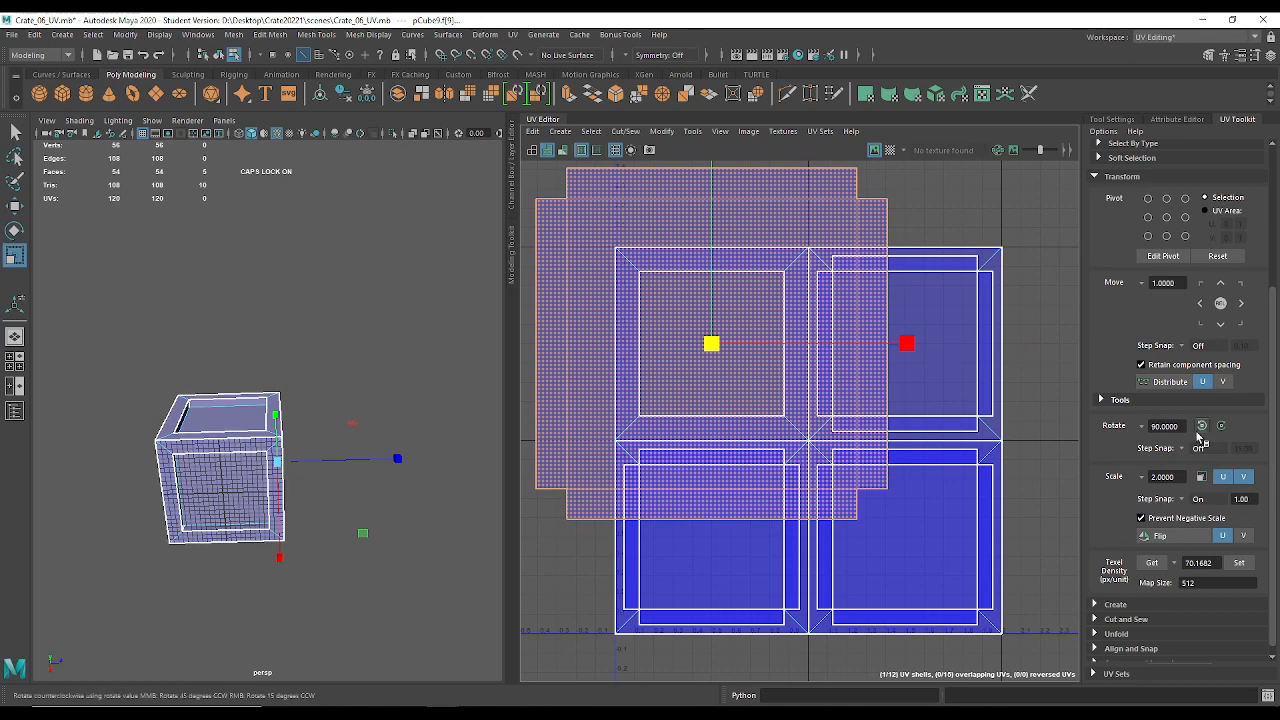
key("ctrl+z")
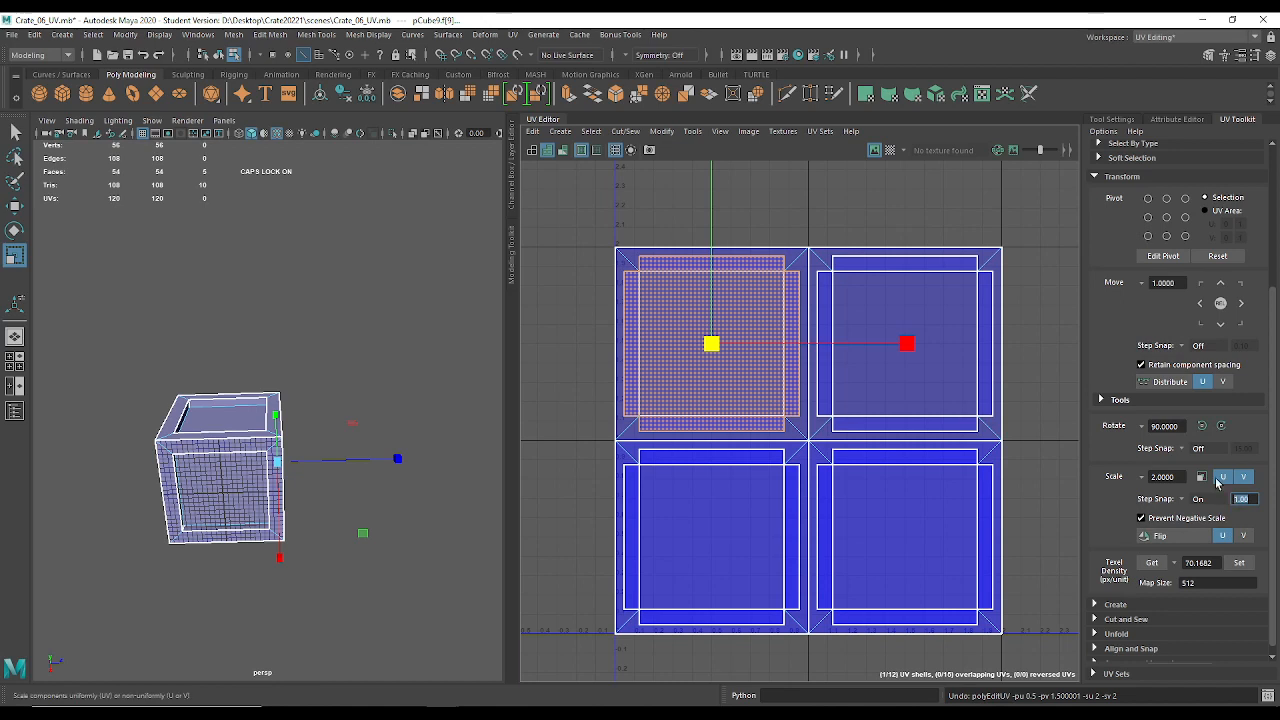
type("0.")
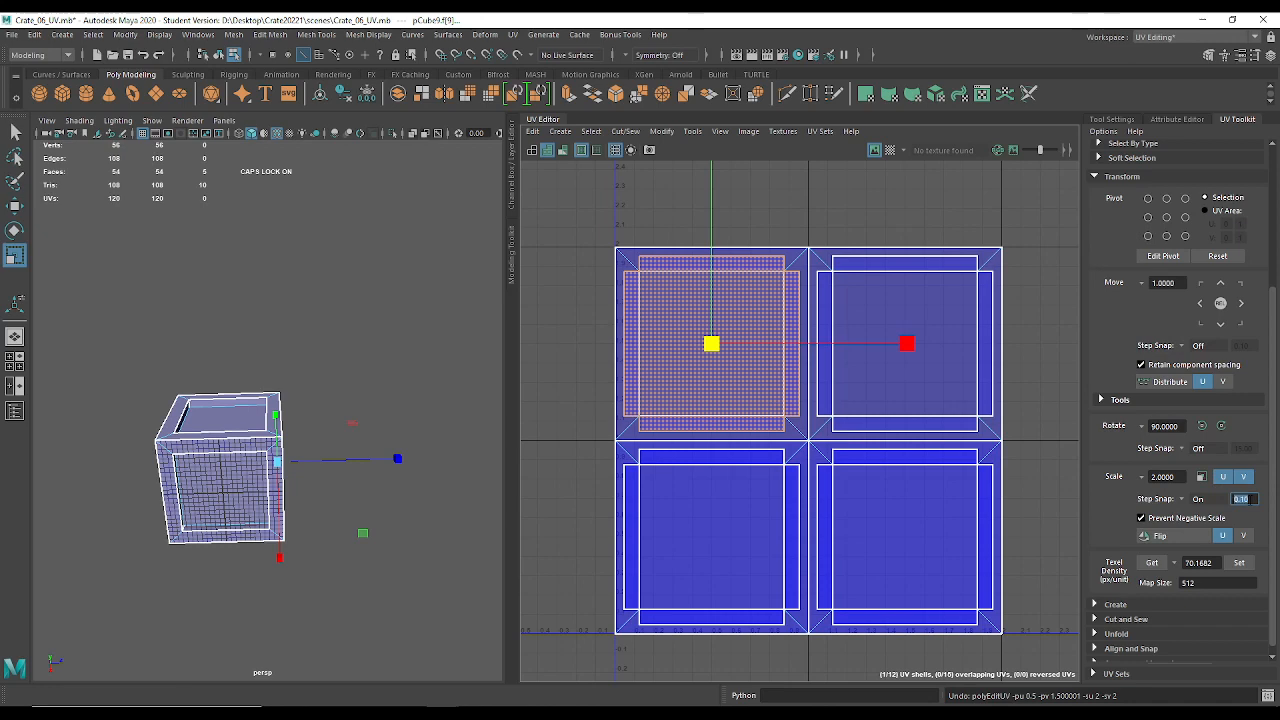
Scale the panel shell in the U 0–1, V 1–2 tile down uniformly with snapping to fit inside its frame, and check its corners.
left_click(712, 347)
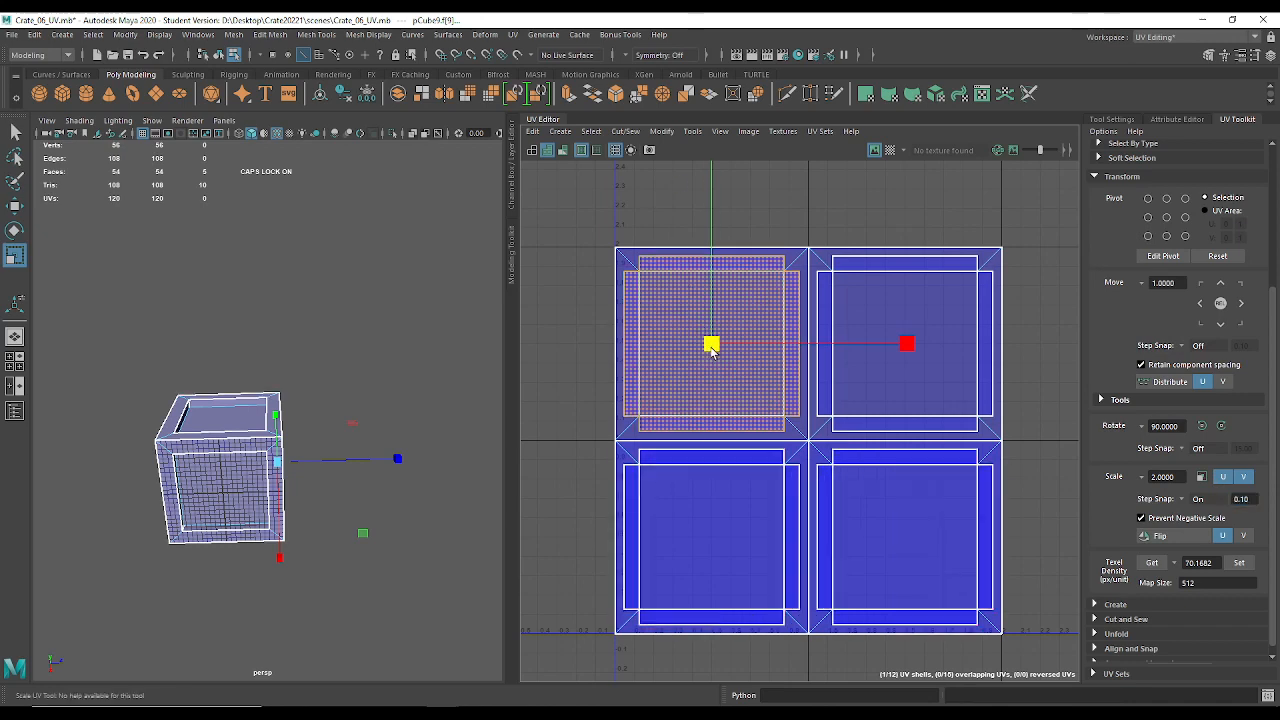
left_click_drag(704, 355, 697, 357)
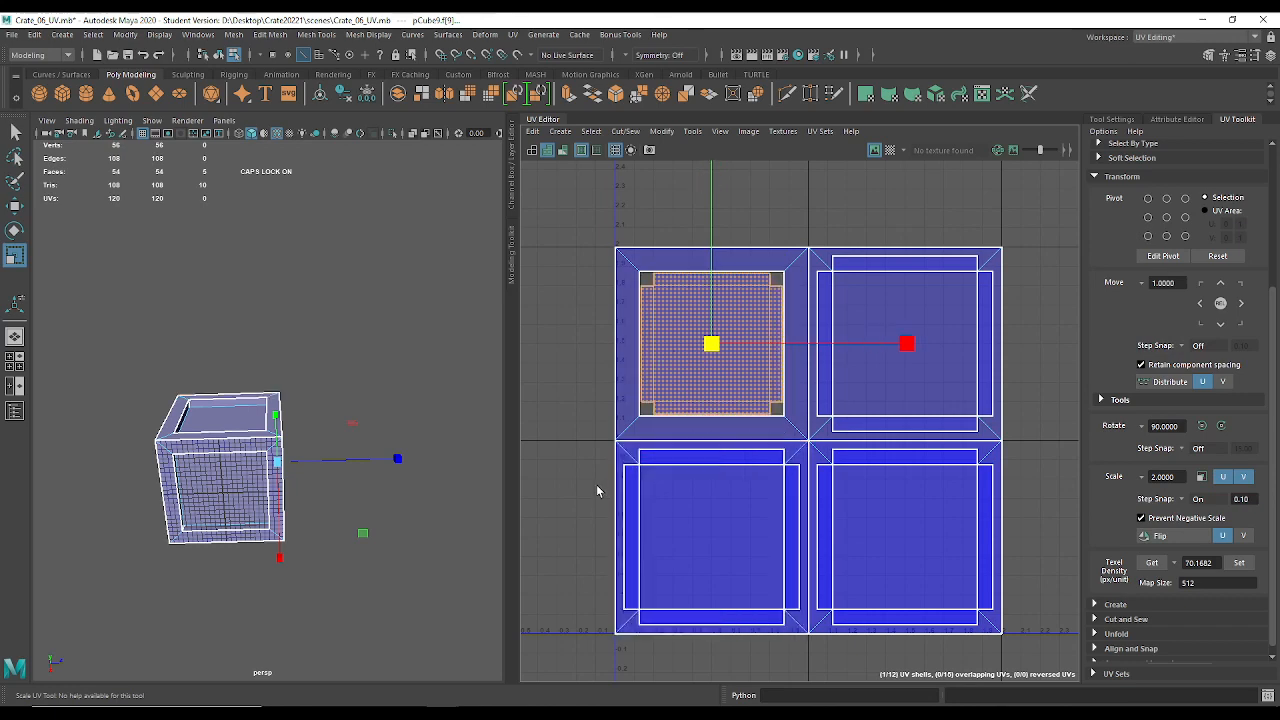
scroll(597, 367, "up", 5)
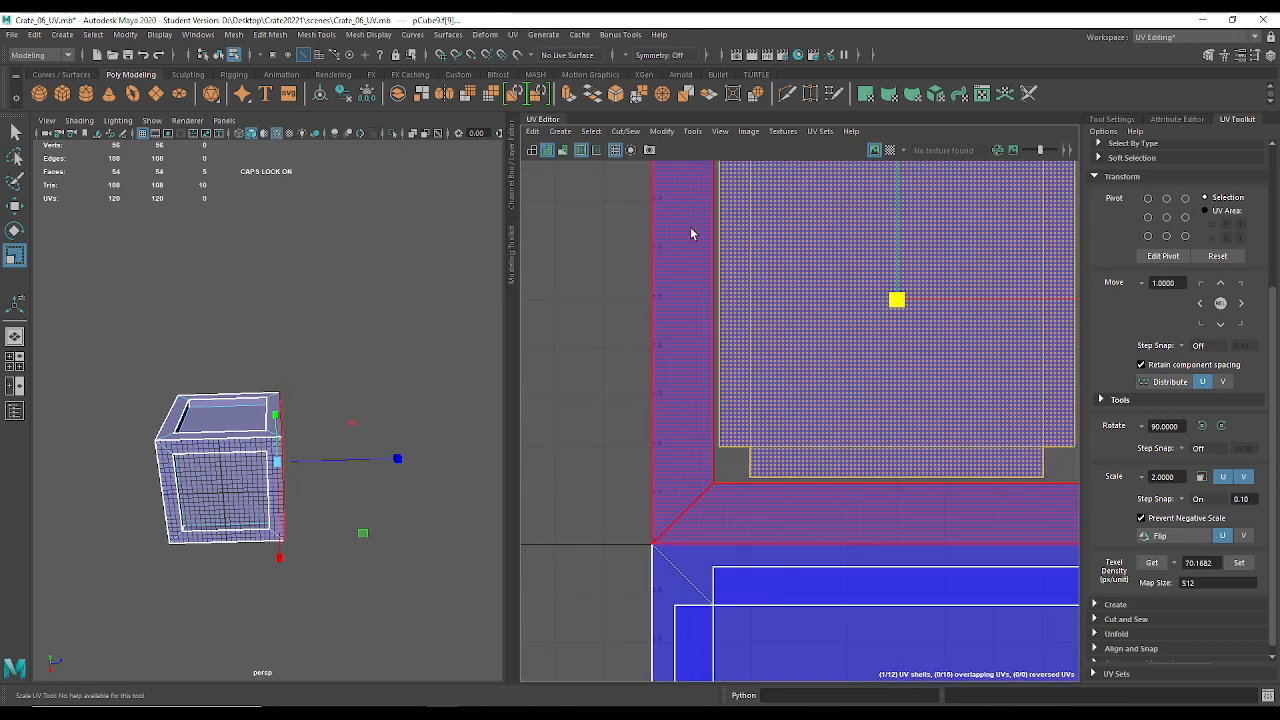
middle_click_drag(741, 277, 674, 451, "alt")
scroll(660, 420, "up", 2)
middle_click_drag(1046, 216, 769, 234, "alt")
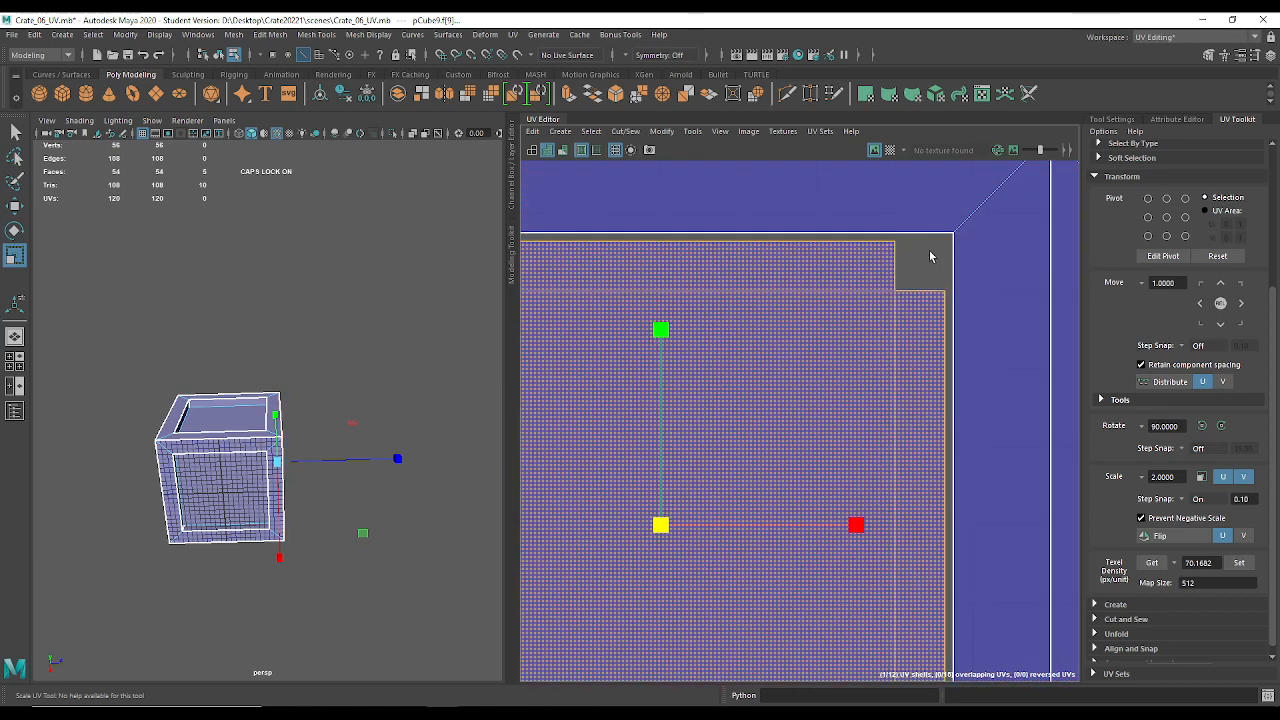
scroll(894, 409, "down", 5)
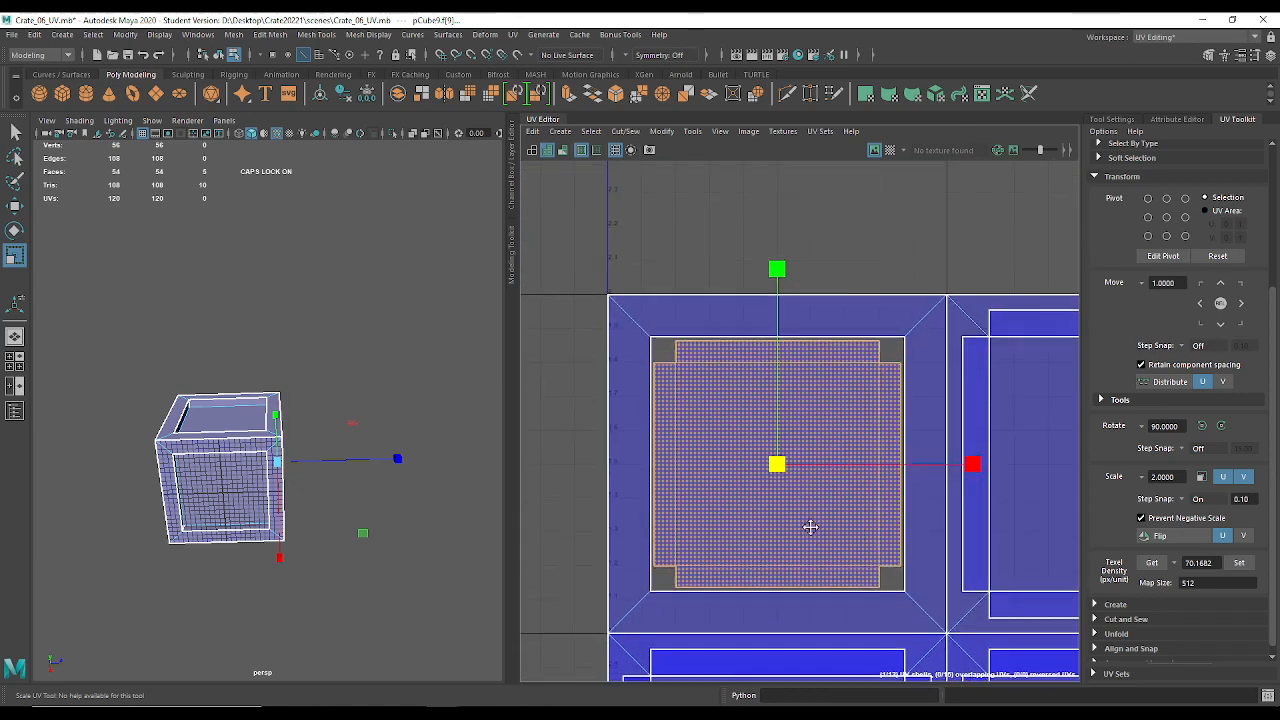
Scale the panel shell in the U 1–2, V 1–2 tile down uniformly with snapping so it fits inside its frame.
middle_click_drag(810, 527, 576, 439, "alt")
left_click(855, 357)
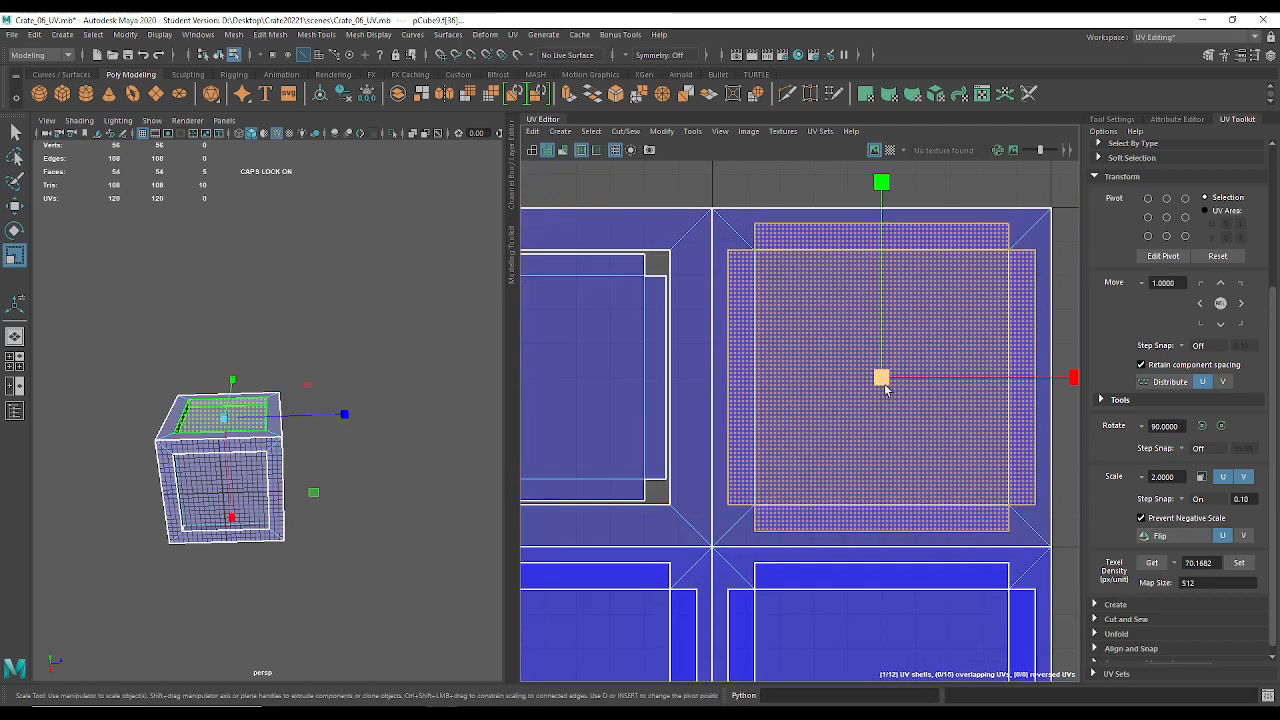
left_click_drag(884, 388, 849, 380)
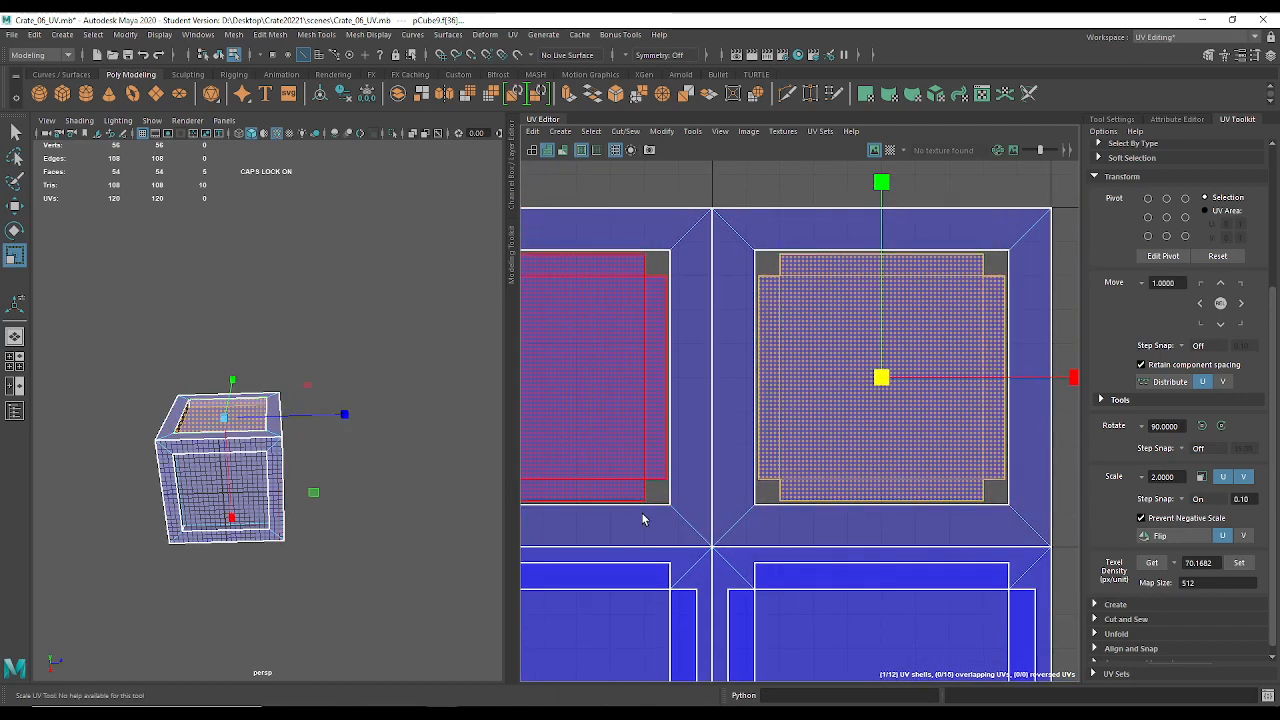
Select both stacked panel shells in the U 0–1, V 0–1 tile and scale them down uniformly to fit inside their frames.
middle_click_drag(643, 519, 749, 466, "alt")
scroll(697, 397, "down", 2)
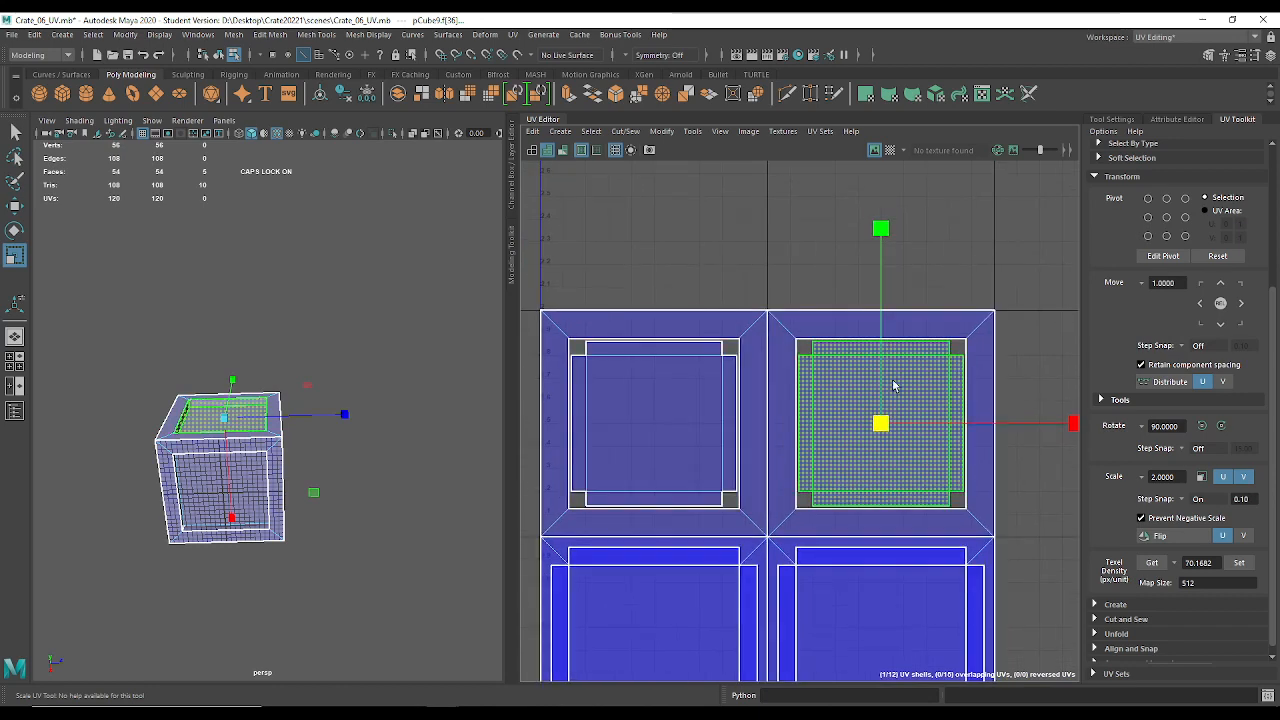
middle_click_drag(536, 558, 687, 311, "alt")
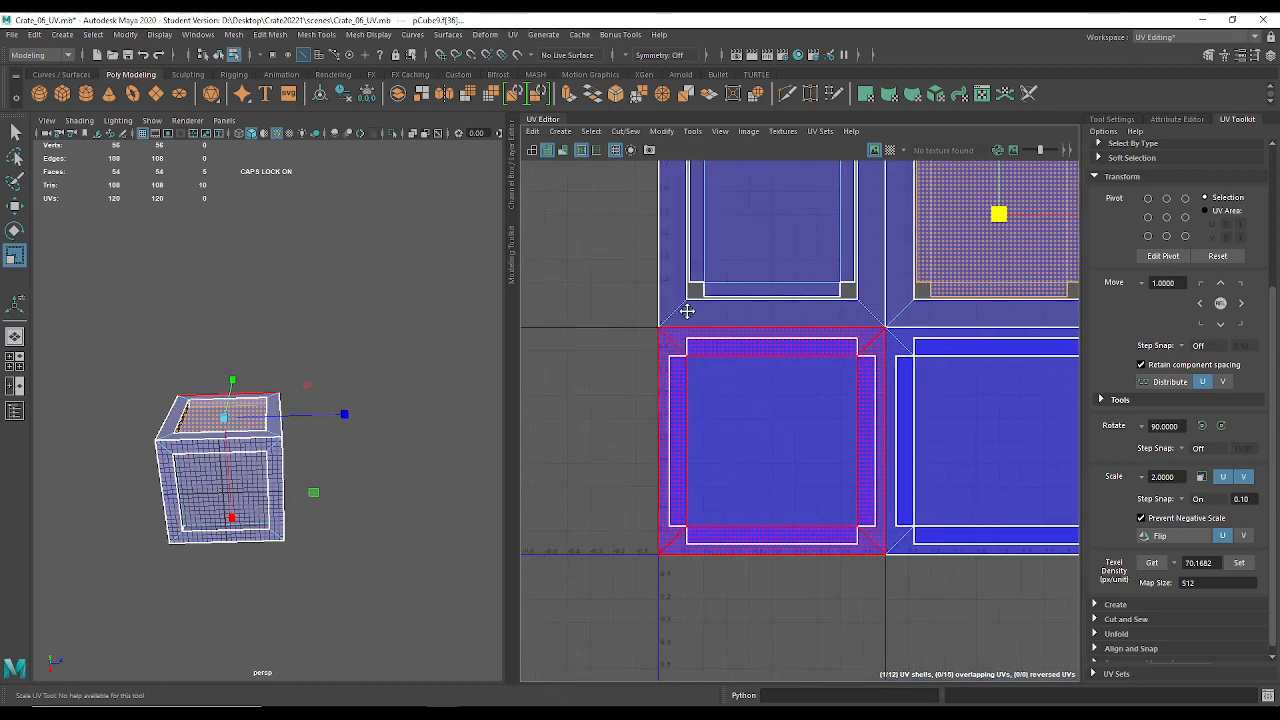
scroll(715, 400, "up", 1)
middle_click_drag(755, 376, 791, 337, "alt")
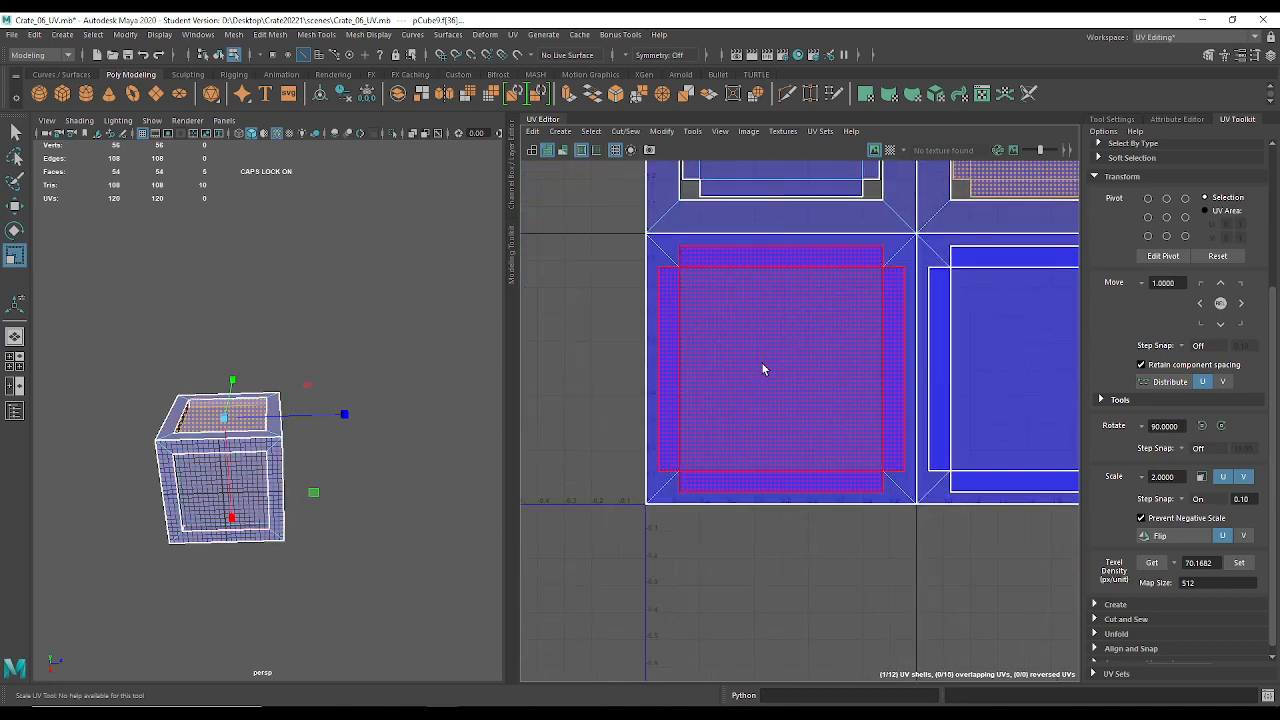
left_click_drag(753, 335, 788, 404)
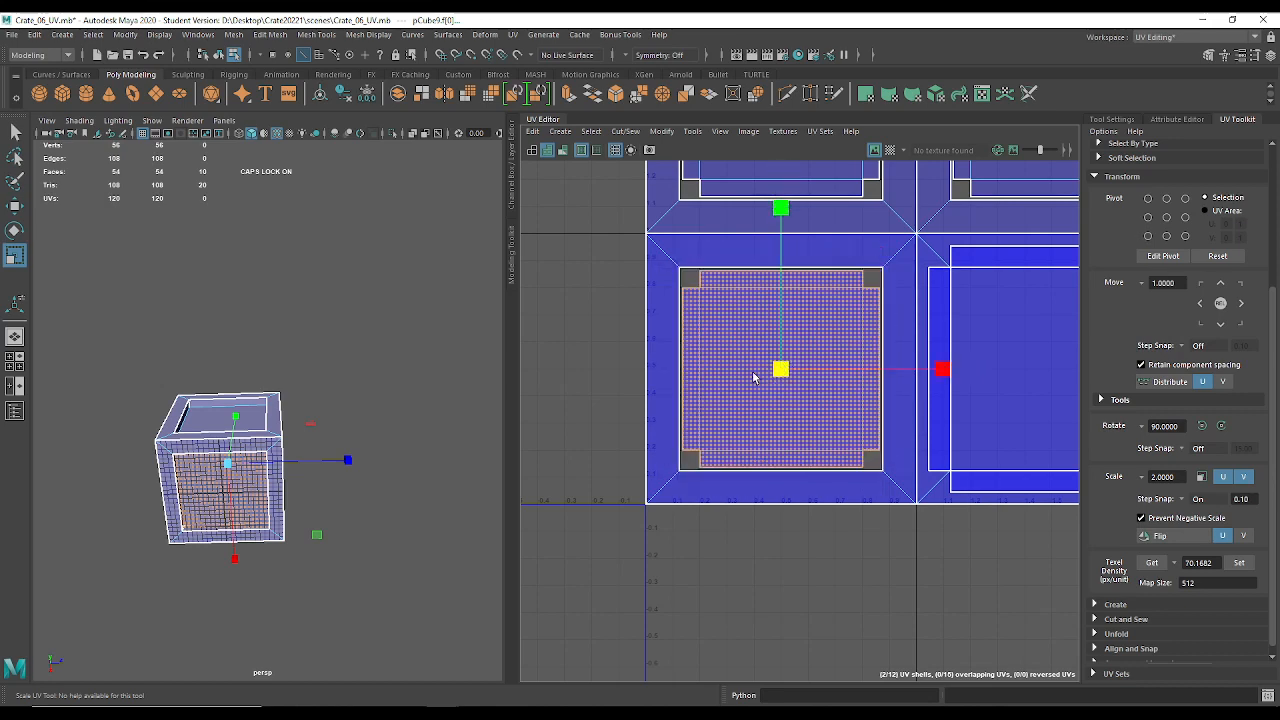
Select both stacked panel shells in the U 1–2, V 0–1 tile and scale them down uniformly to fit inside their frames.
middle_click_drag(998, 376, 798, 395, "alt")
left_click(838, 383)
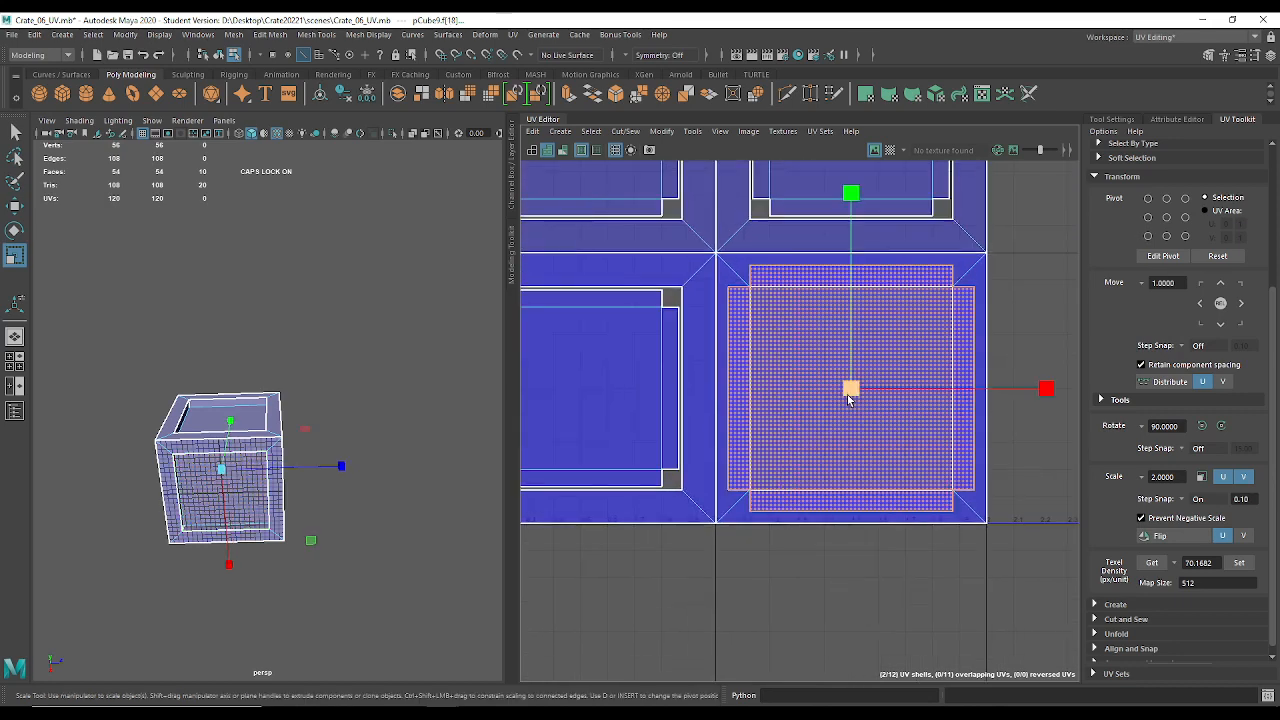
scroll(845, 577, "down", 3)
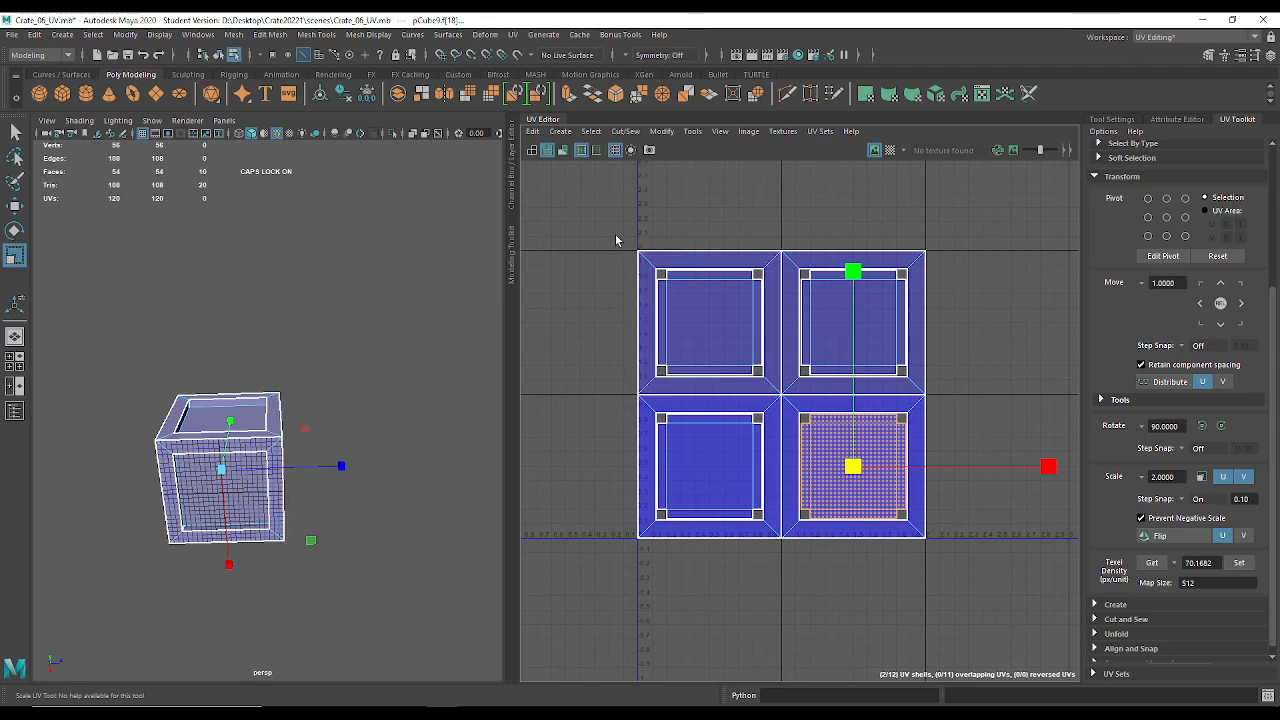
Move all UV shells together diagonally up and away from the origin and inspect the empty 0–1 UV tile.
left_click_drag(616, 236, 978, 567)
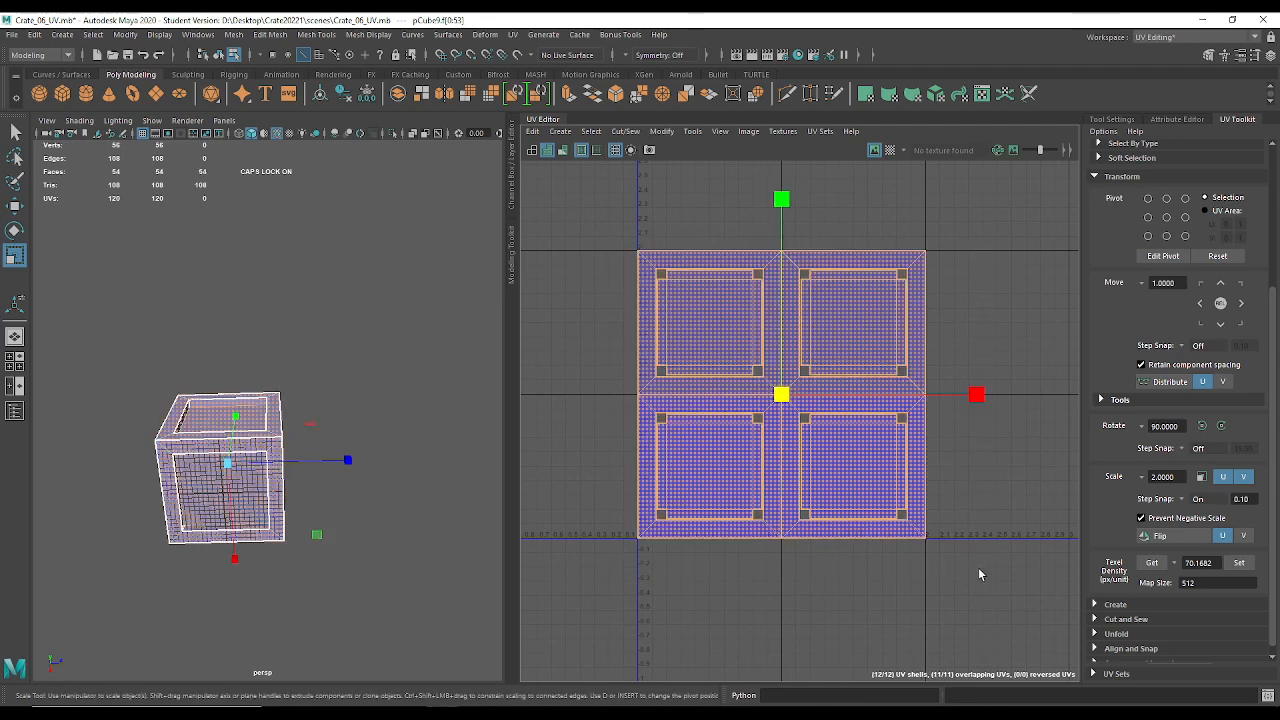
key("w")
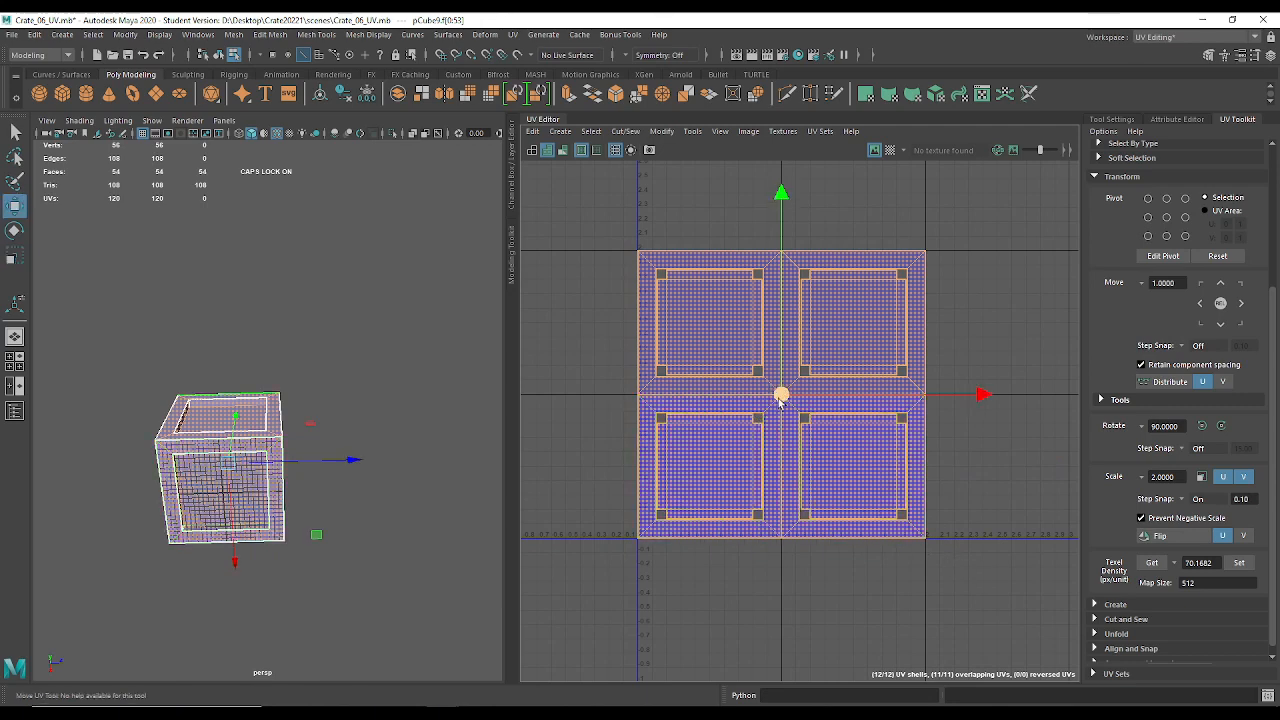
left_click_drag(781, 395, 982, 244)
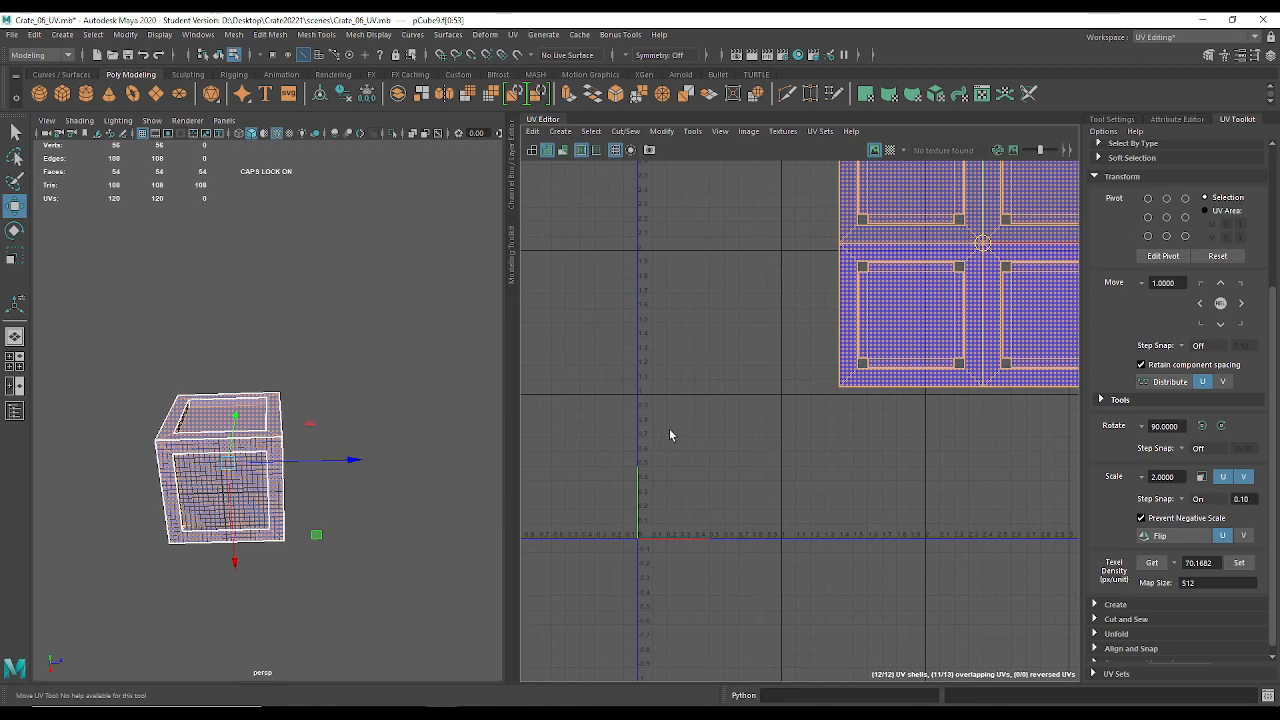
scroll(633, 481, "up", 4)
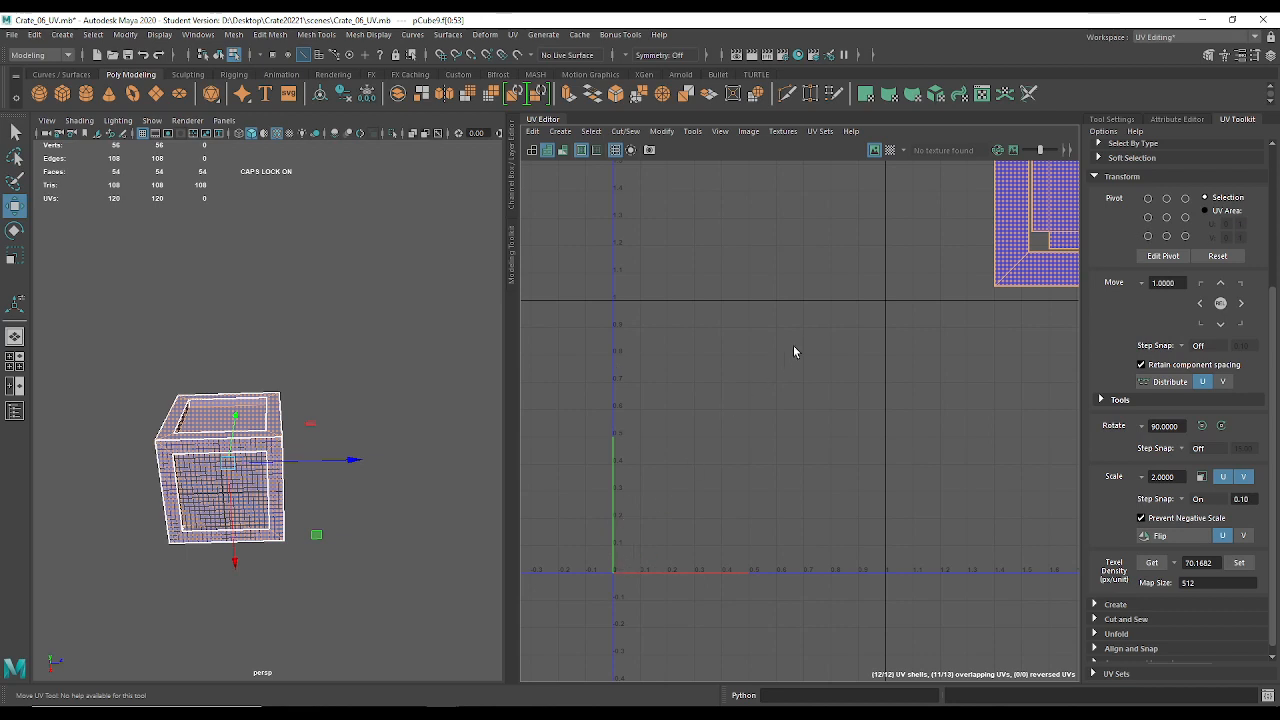
left_click_drag(620, 318, 885, 575)
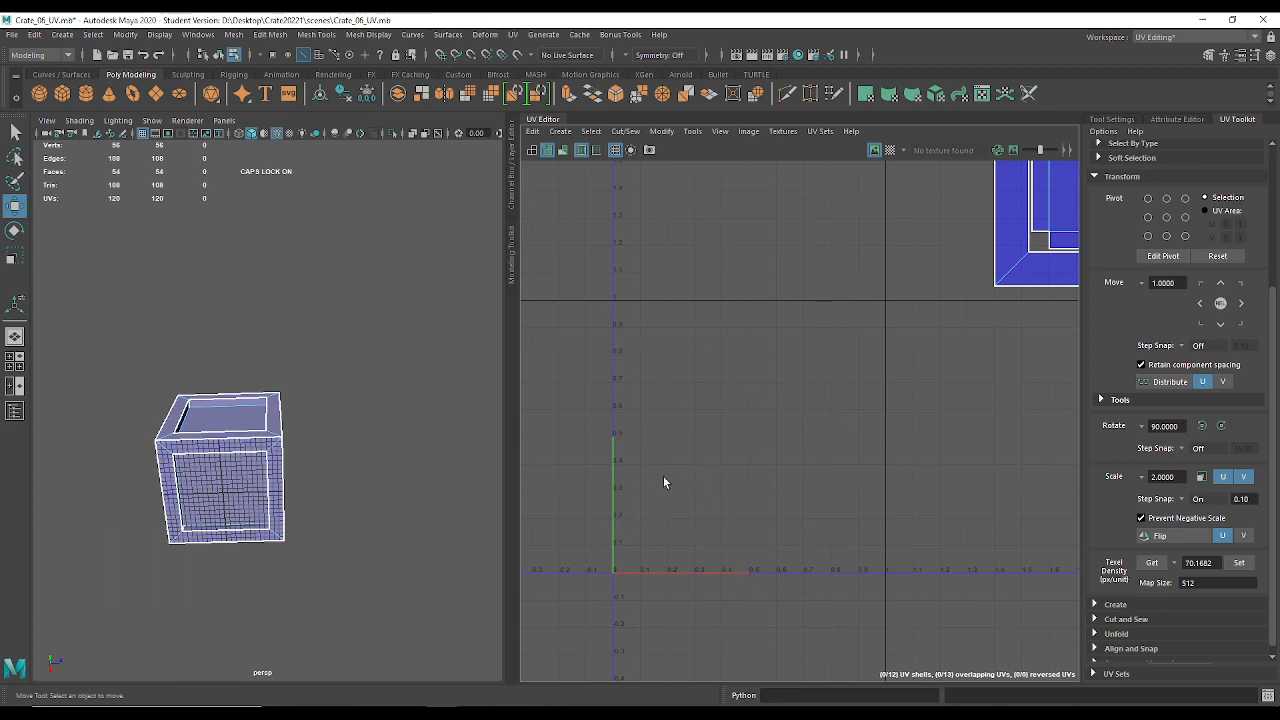
Select all UV shells, move them back over the origin, and normalize them together into the 0–1 UV tile.
scroll(692, 440, "down", 5)
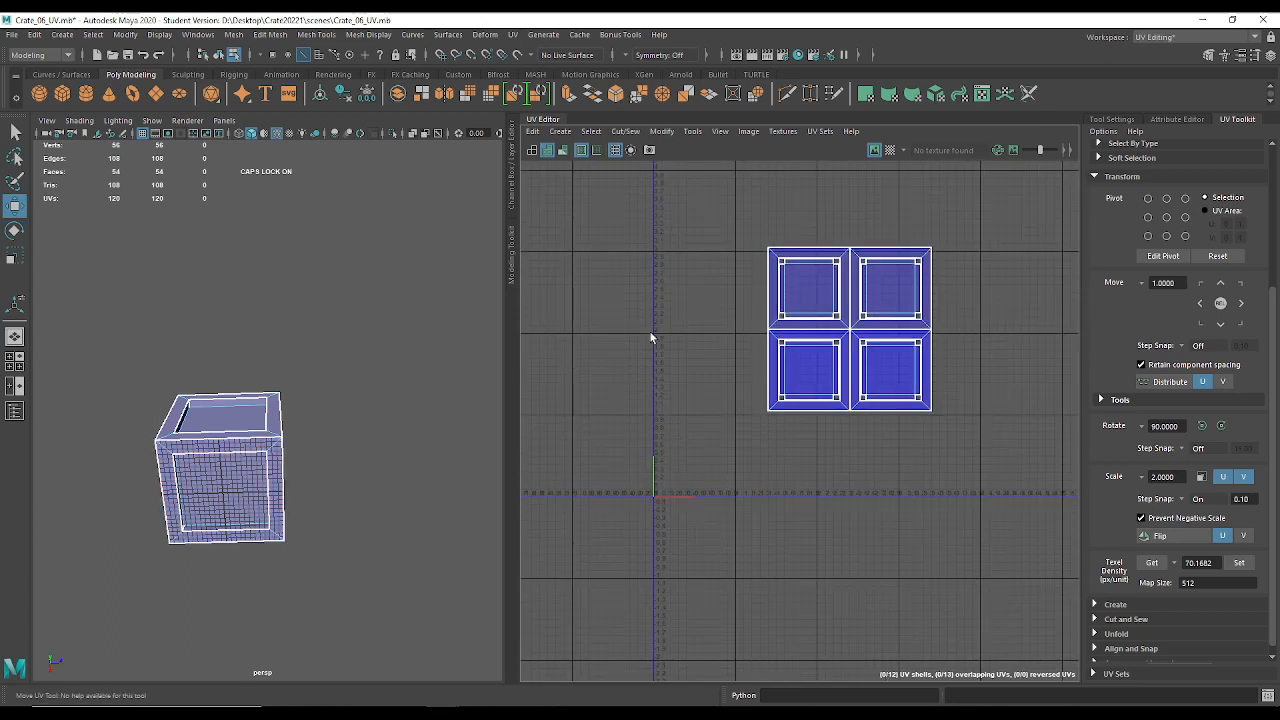
left_click_drag(748, 235, 1000, 423)
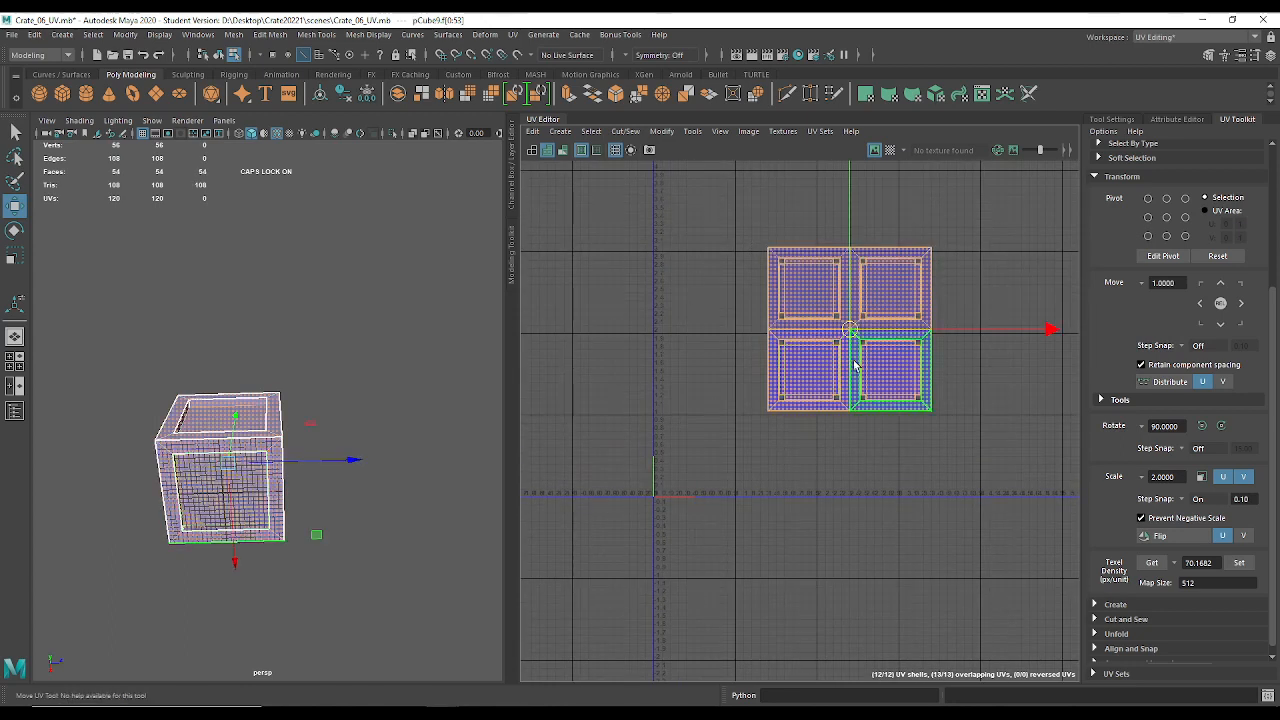
left_click_drag(848, 329, 694, 449)
right_click_drag(787, 531, 1150, 565, "alt")
middle_click_drag(800, 320, 1143, 291, "alt")
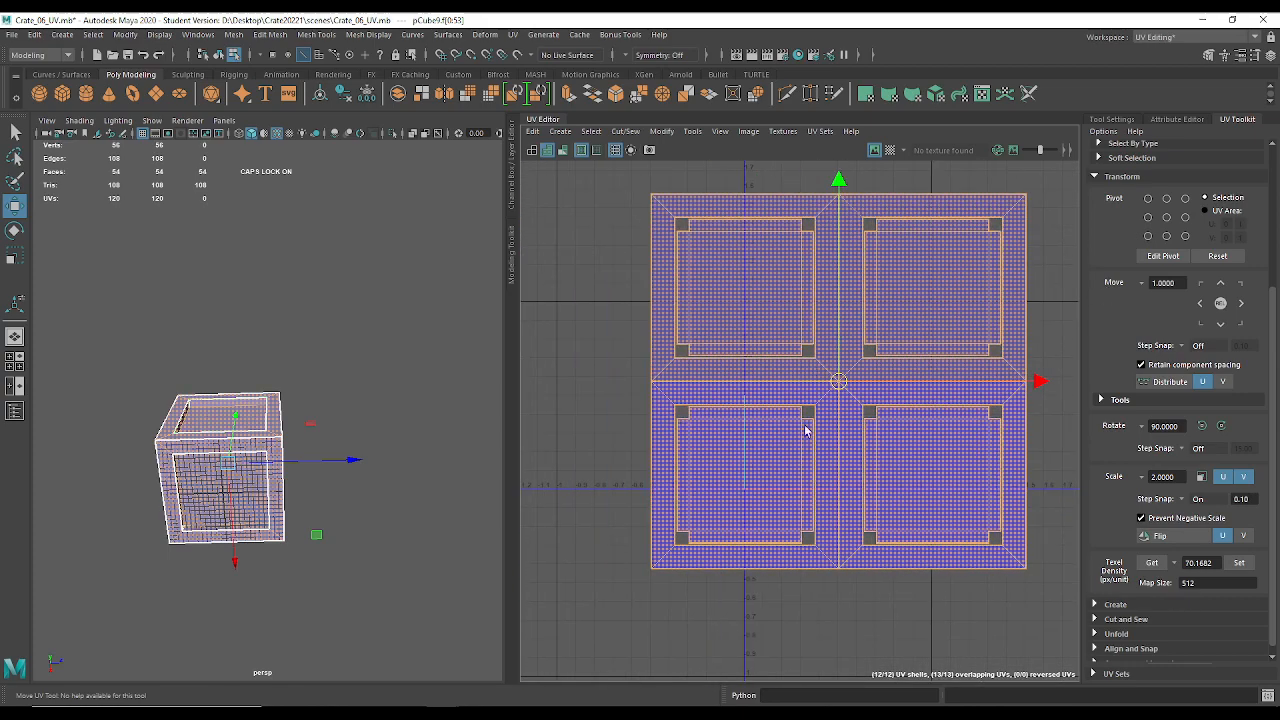
right_click_drag(740, 430, 914, 526, "alt")
middle_click_drag(810, 415, 694, 454, "alt")
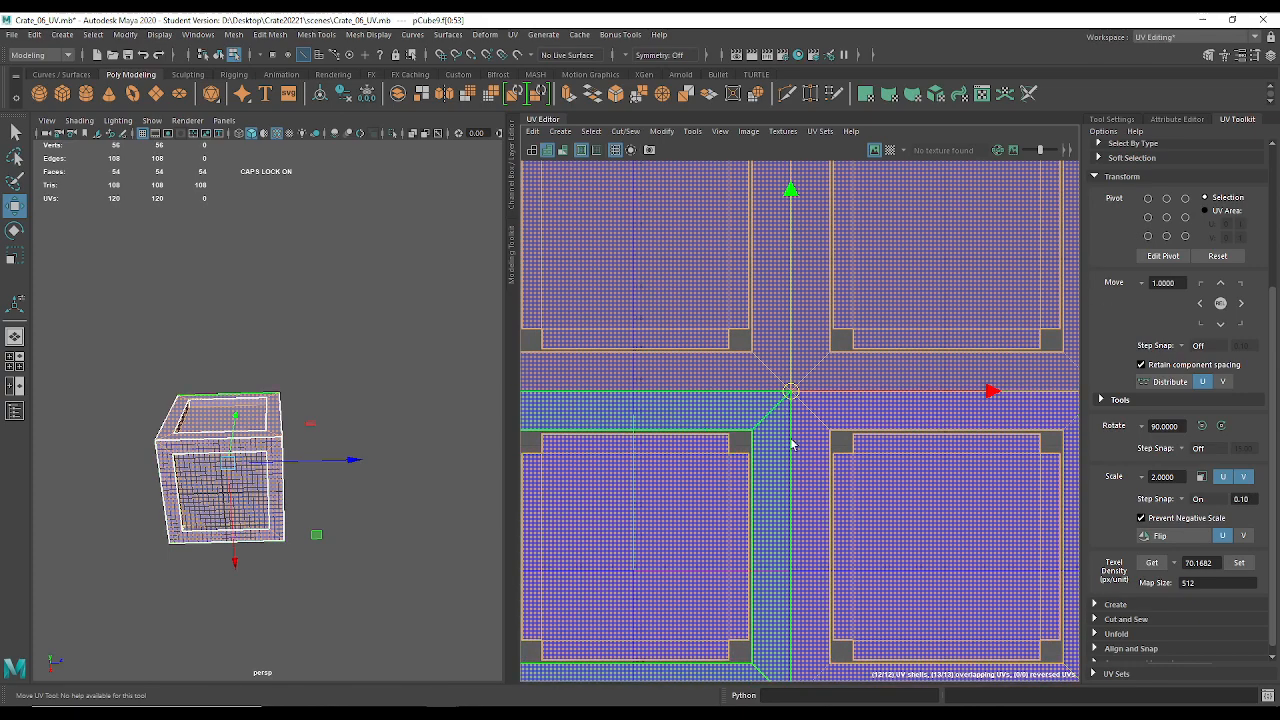
right_click_drag(830, 450, 669, 291, "alt")
left_click(662, 131)
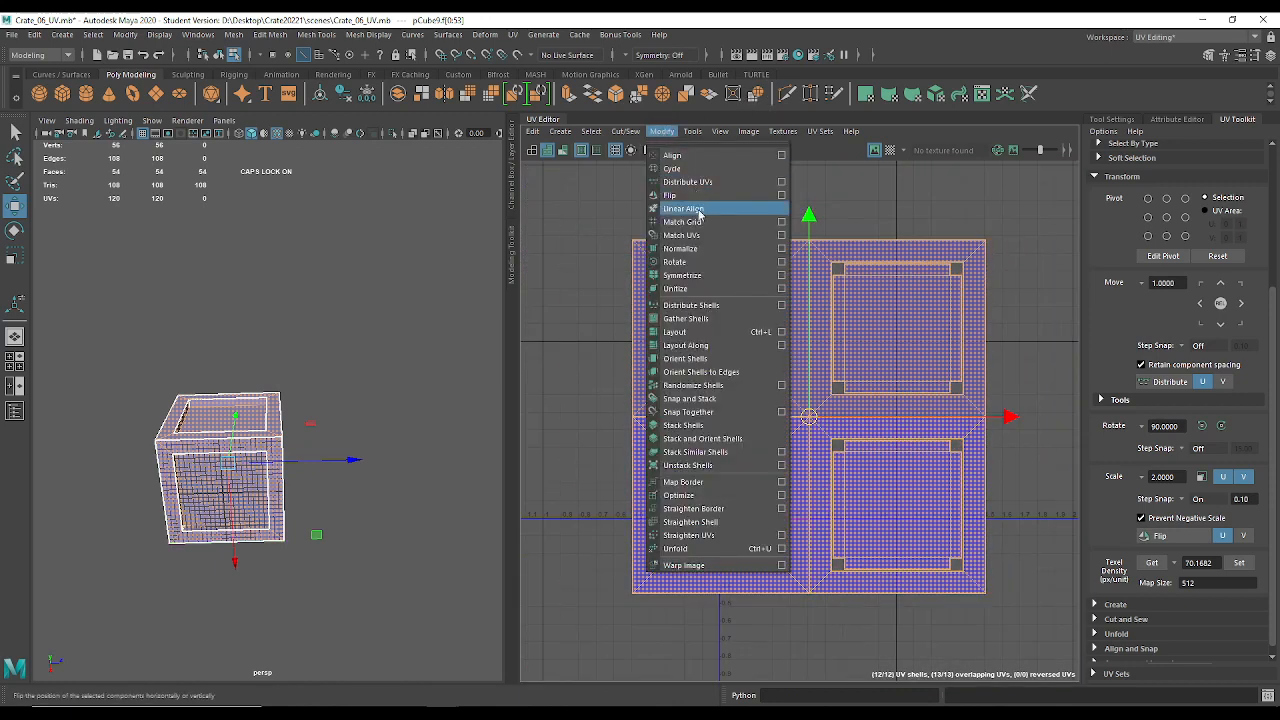
left_click(695, 248)
left_click(645, 321)
Examine the upper outer corners and the shared middle edge of the normalized frame shells against the 0–1 tile borders.
right_click_drag(765, 372, 885, 469, "alt")
middle_click_drag(687, 270, 894, 469, "alt")
right_click_drag(666, 372, 900, 560, "alt")
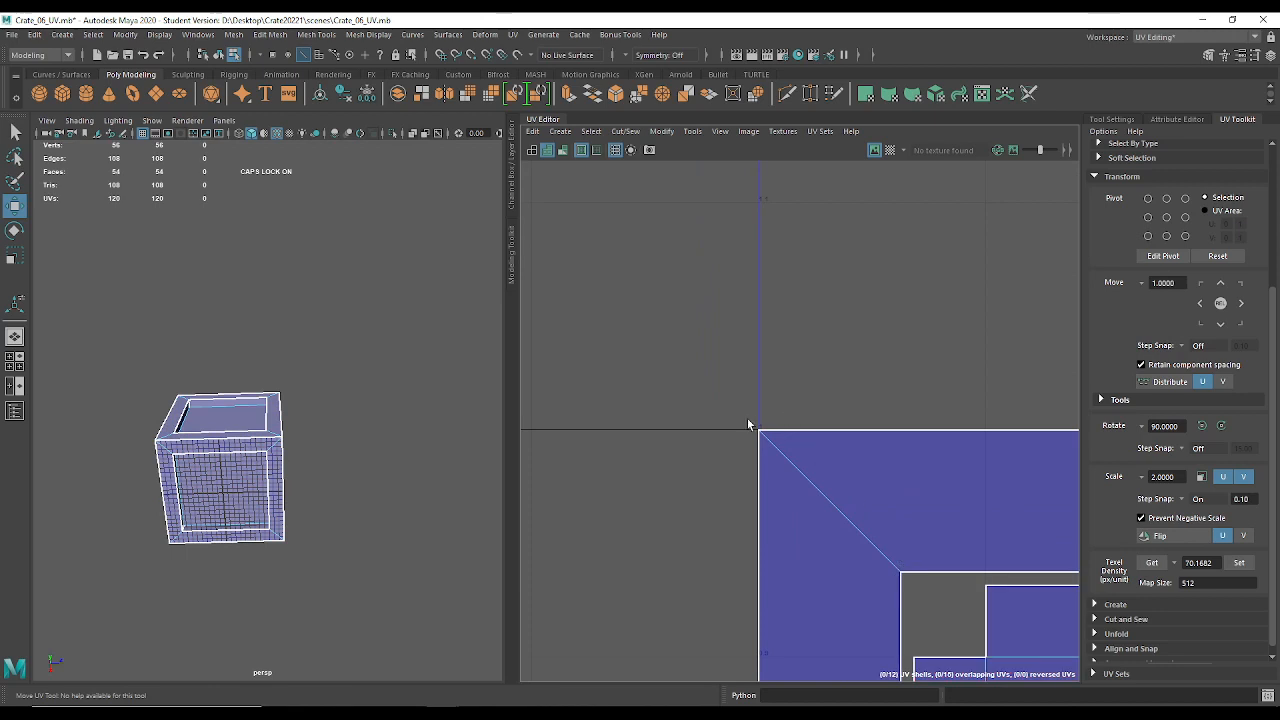
mouse_move(900, 443)
middle_mouse_down("alt")
mouse_move(503, 432)
mouse_move(583, 443)
mouse_move(508, 443)
middle_mouse_up("alt")
middle_click_drag(833, 449, 499, 439, "alt")
middle_click_drag(791, 477, 473, 443, "alt")
right_click_drag(783, 491, 740, 400, "alt")
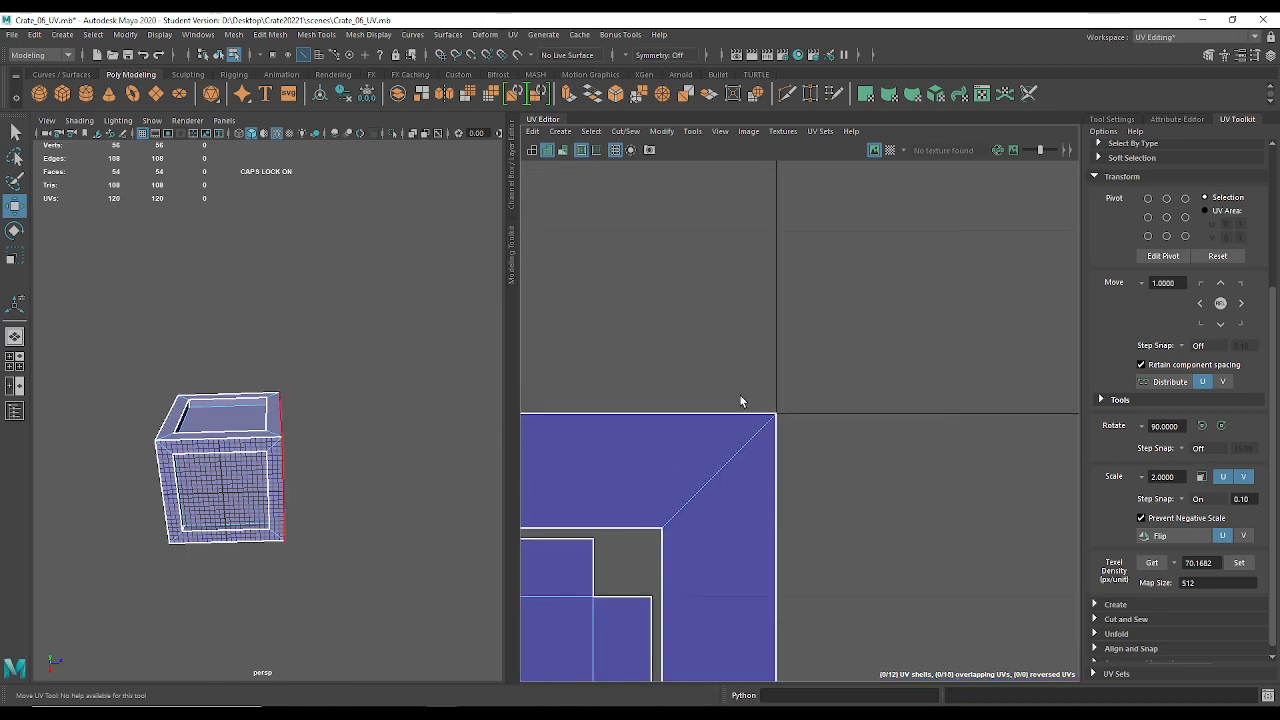
middle_click_drag(777, 442, 826, 271, "alt")
middle_click_drag(739, 512, 697, 477, "alt")
middle_click_drag(1040, 426, 1052, 434, "alt")
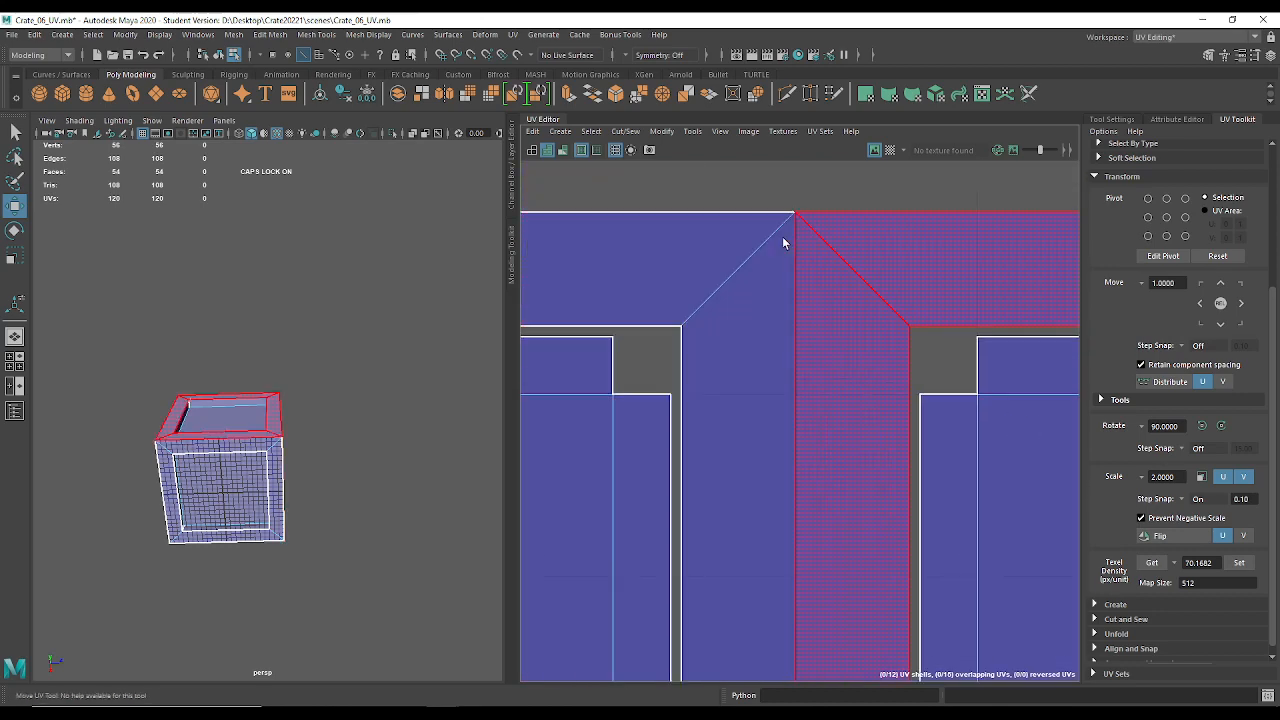
Examine the gaps between the panel shells and their surrounding frames in the upper two quadrants.
left_click(786, 288)
scroll(809, 371, "down", 10)
middle_click_drag(773, 364, 758, 343, "alt")
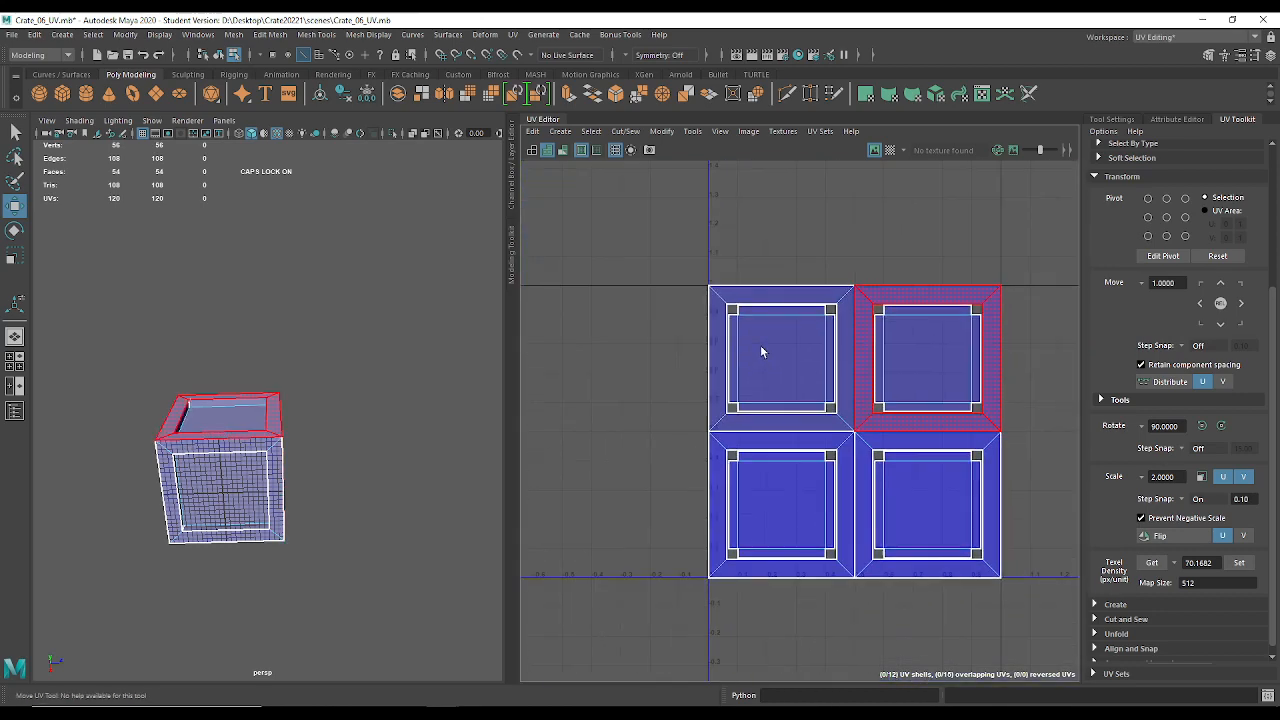
right_click_drag(705, 326, 809, 394, "alt")
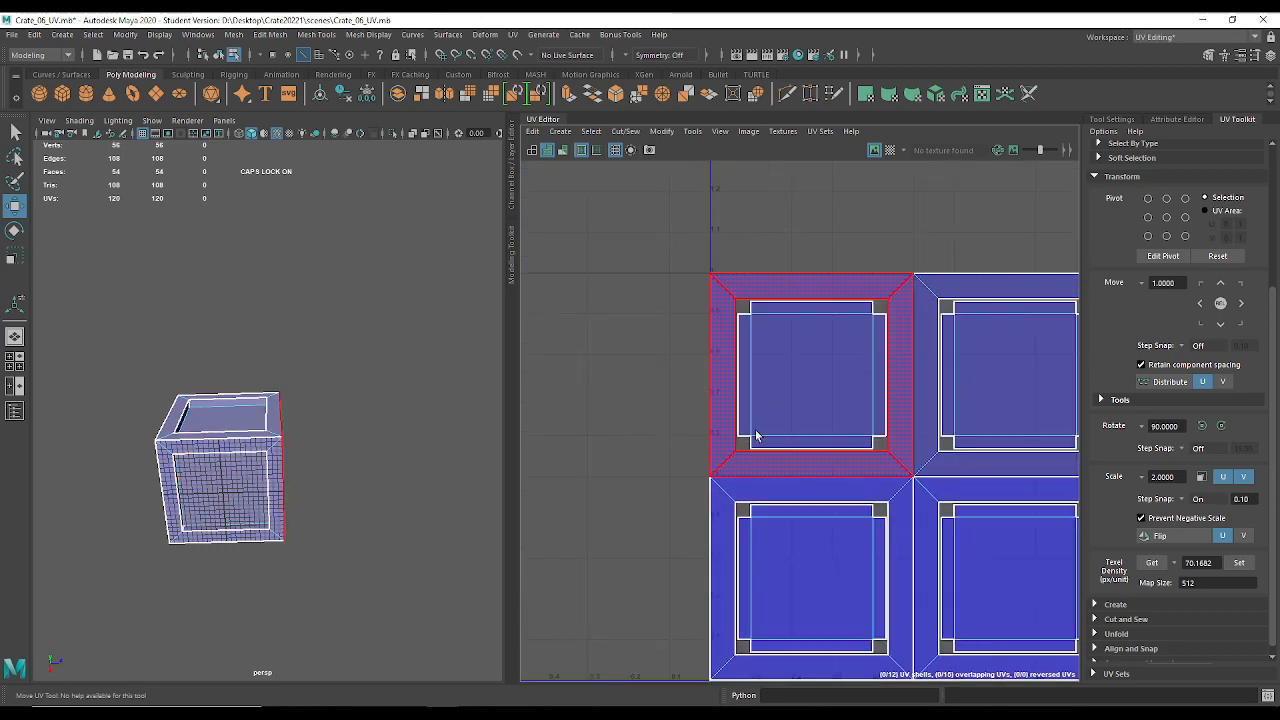
right_click_drag(895, 346, 812, 378, "alt")
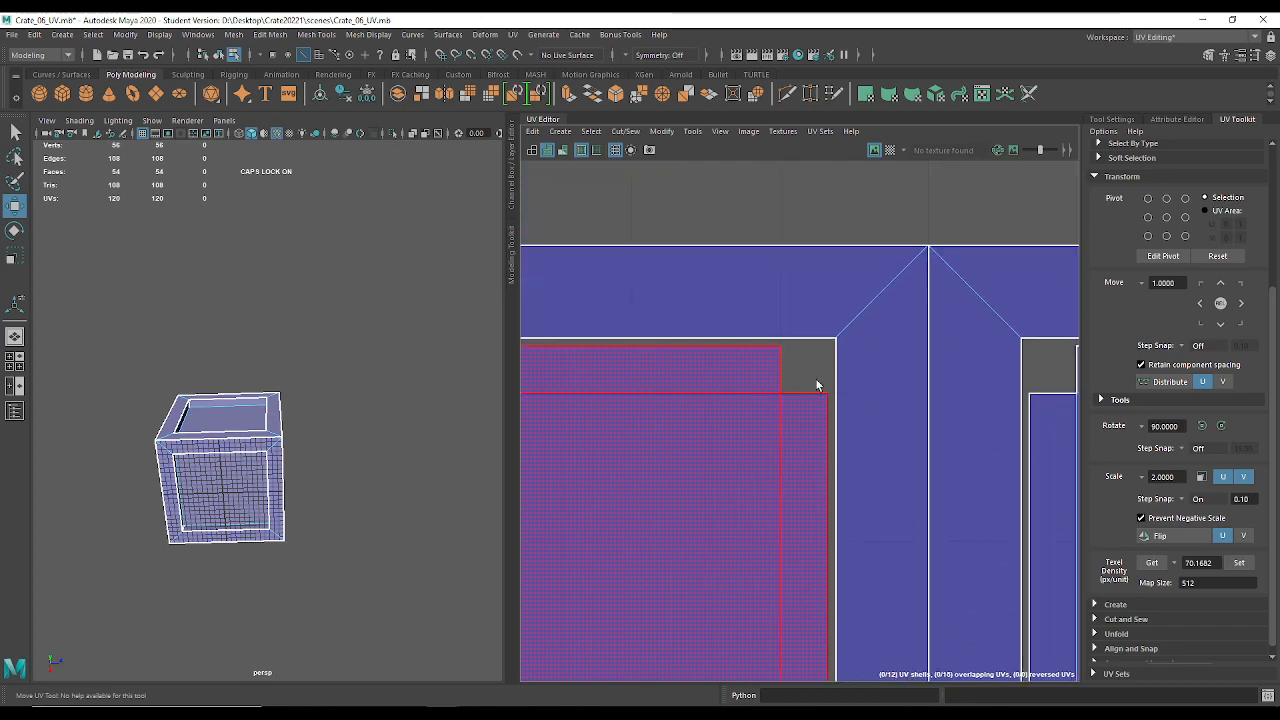
left_click(809, 375)
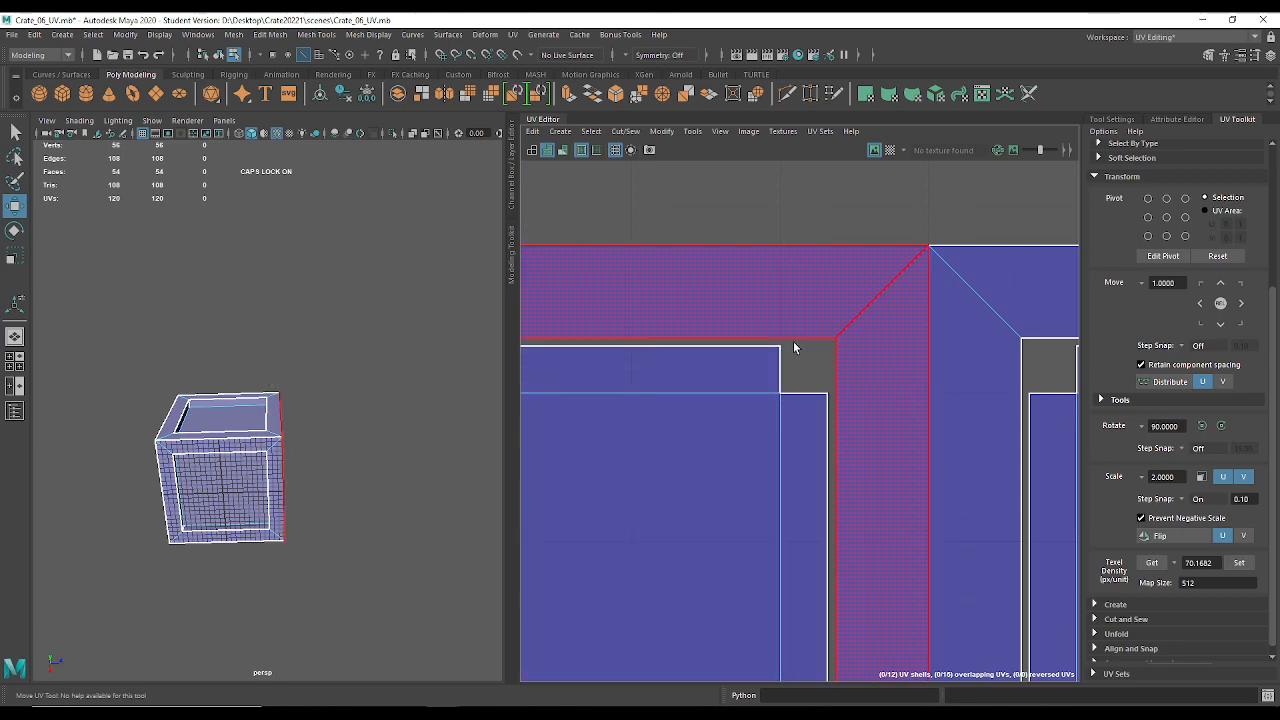
Create a polygon sphere in front of the crate and frame it in the perspective view.
left_click(39, 93)
left_click_drag(328, 472, 251, 517)
key("f")
scroll(213, 382, "down", 3)
key("q")
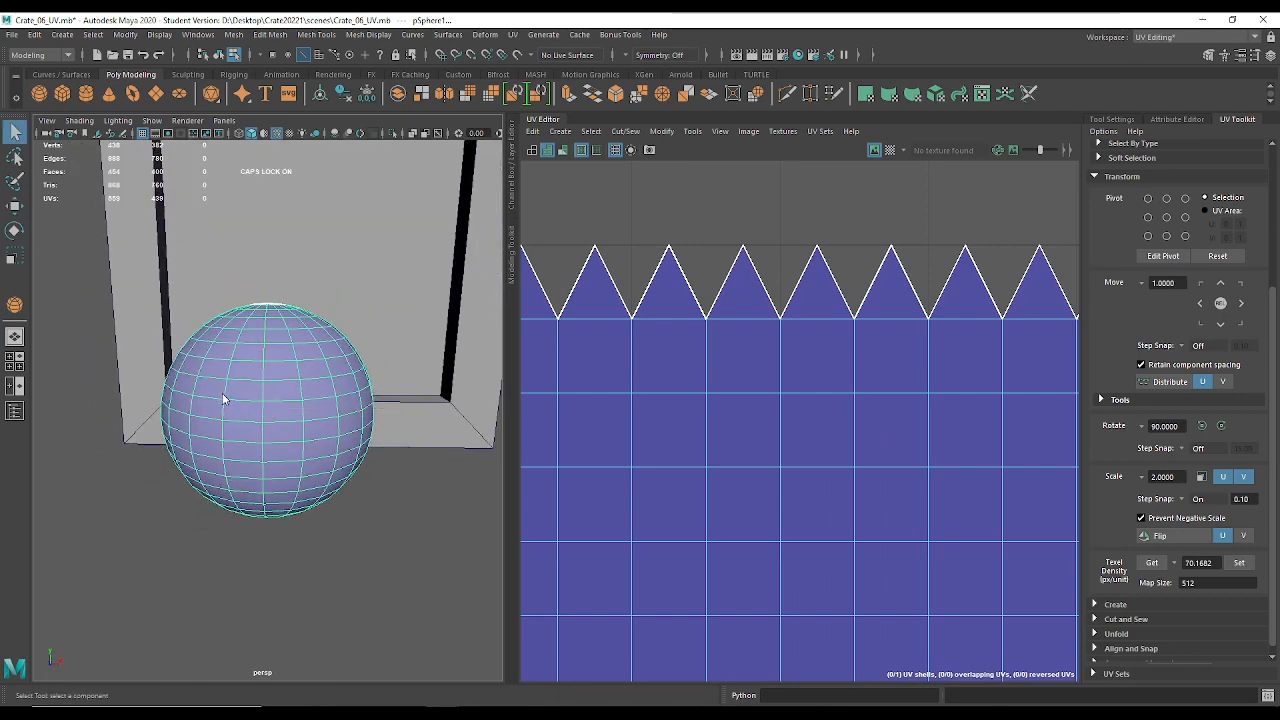
Delete the face ring just below the sphere's equator and the remaining lower faces, keeping only the upper dome.
right_click_drag(223, 369, 224, 418)
left_click(211, 431)
left_click(241, 450, "shift")
left_click(245, 439)
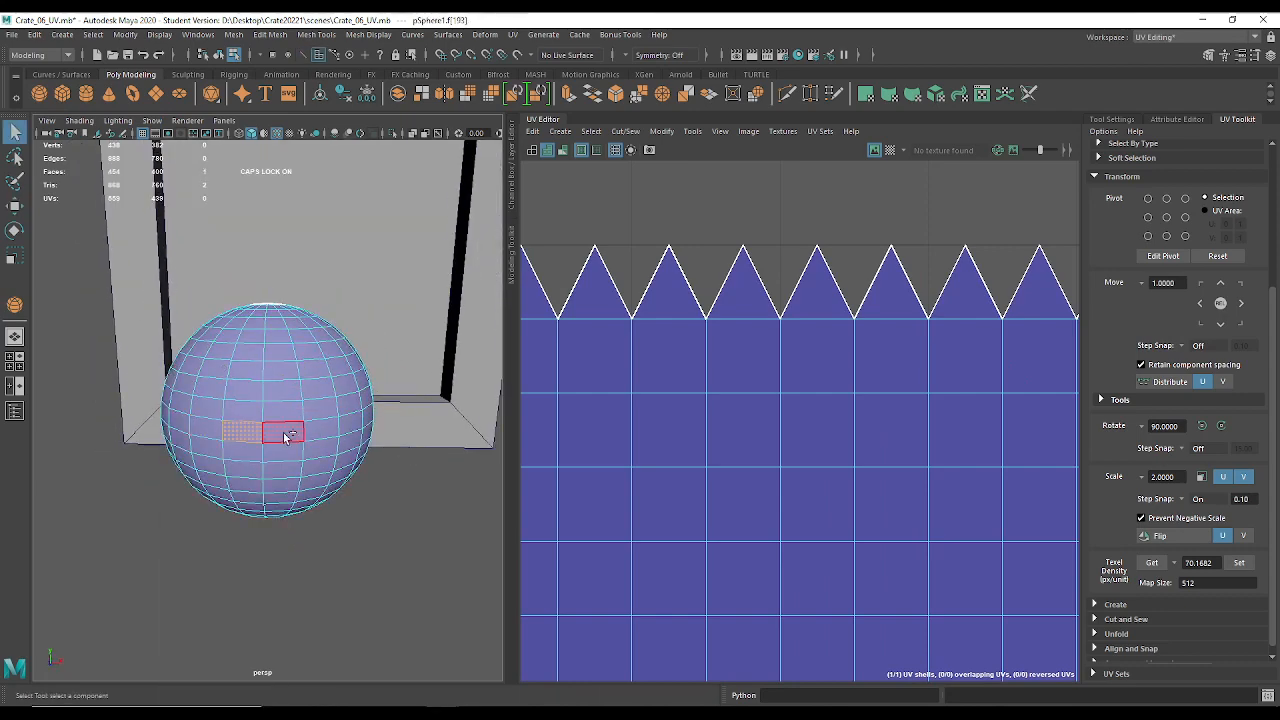
double_click(290, 434, "shift")
key("Delete")
double_click(311, 463)
key("Delete")
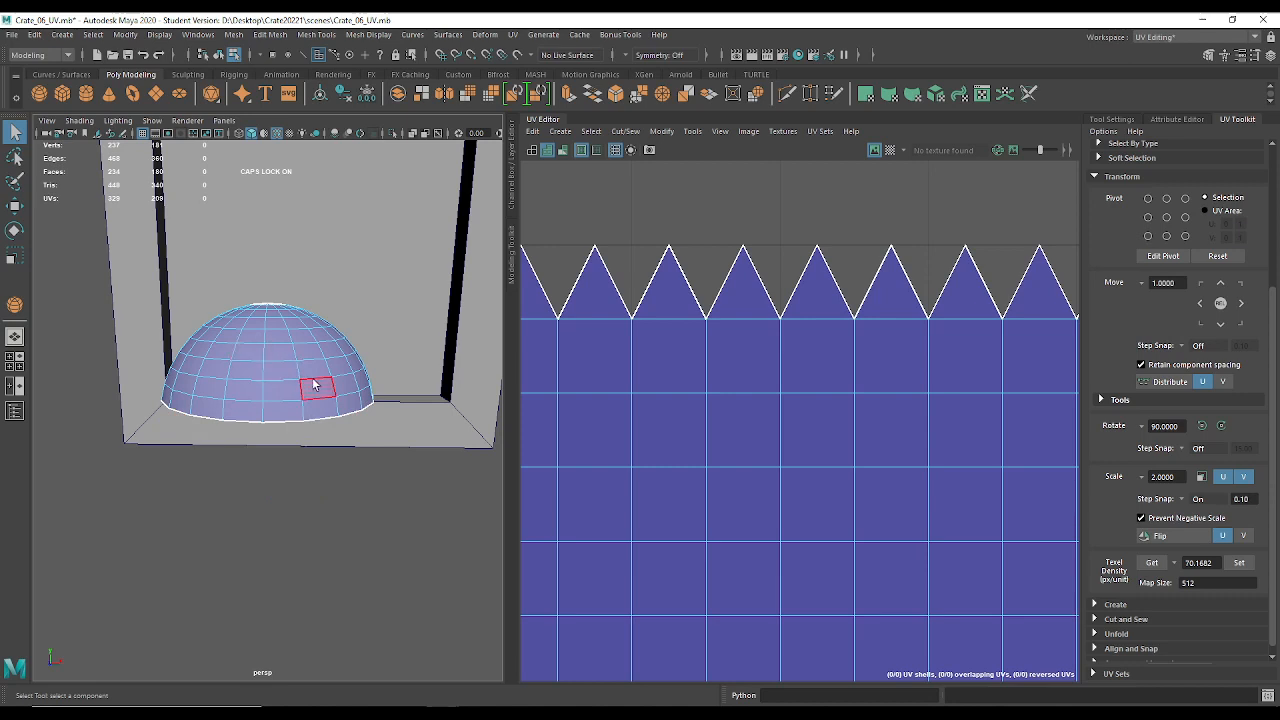
Delete the half-sphere object and reselect the crate.
right_click_drag(313, 382, 344, 267, "alt")
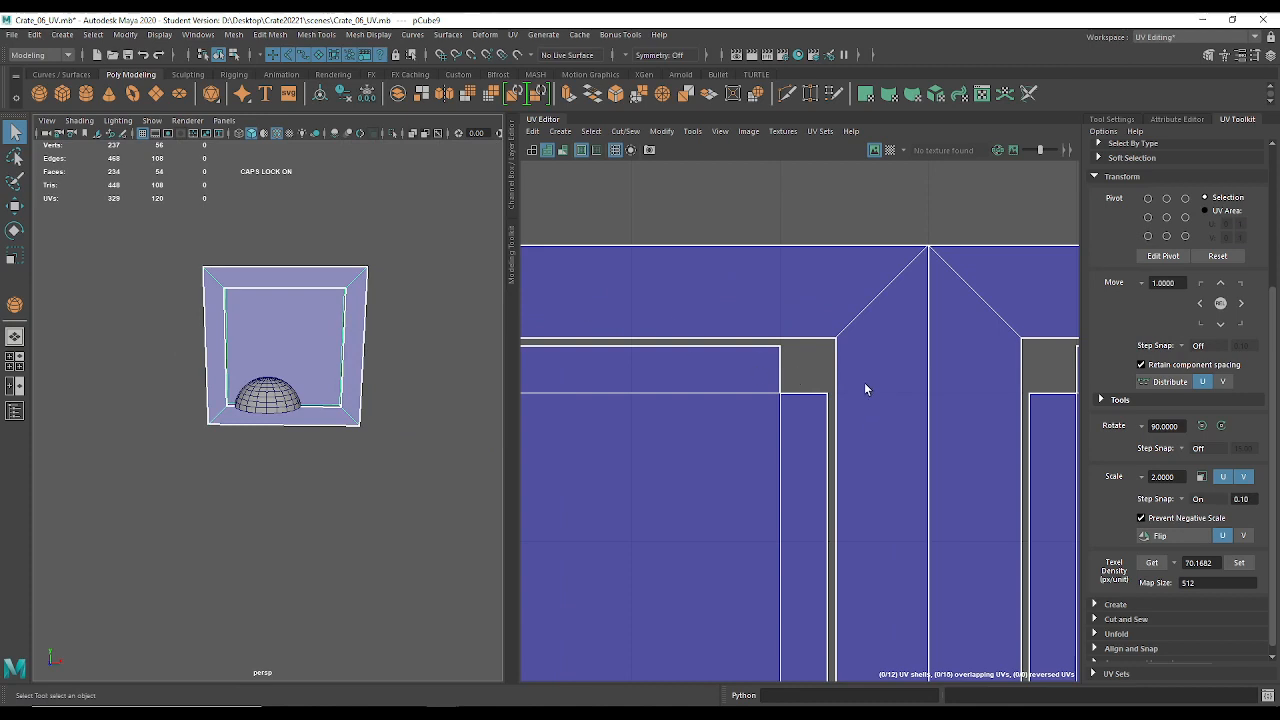
left_click(288, 385)
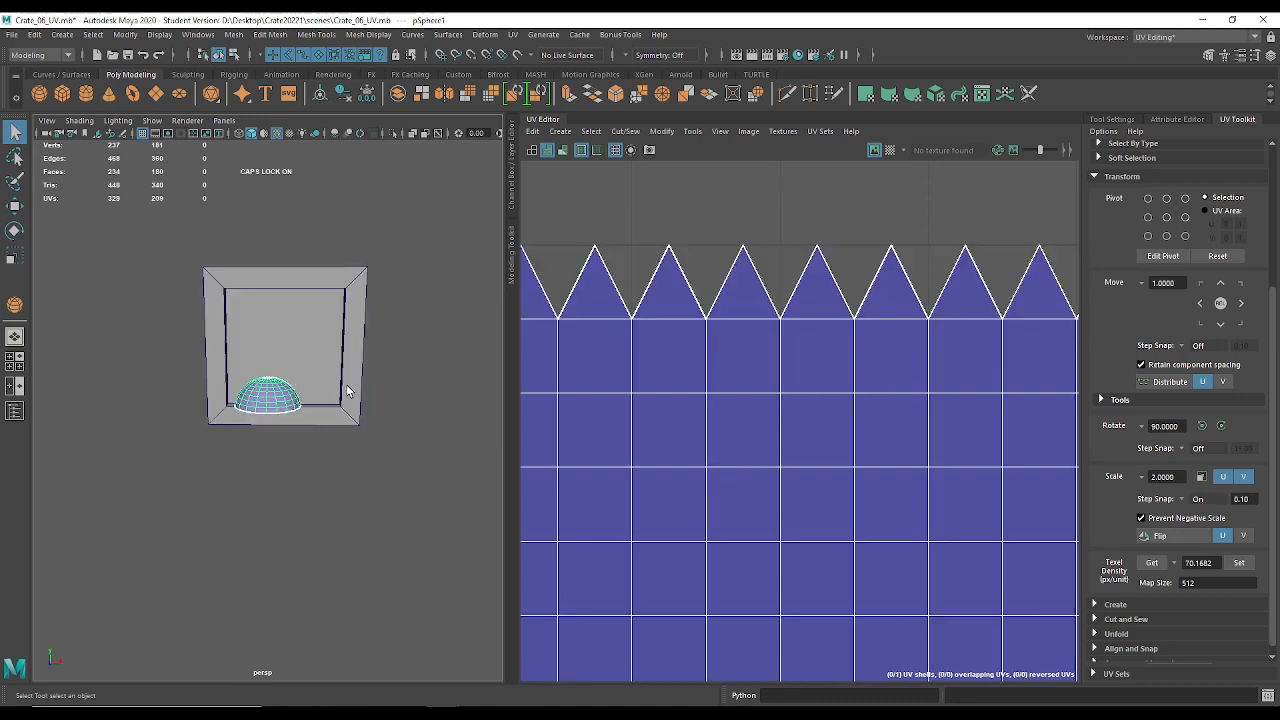
key("Delete")
left_click(344, 332)
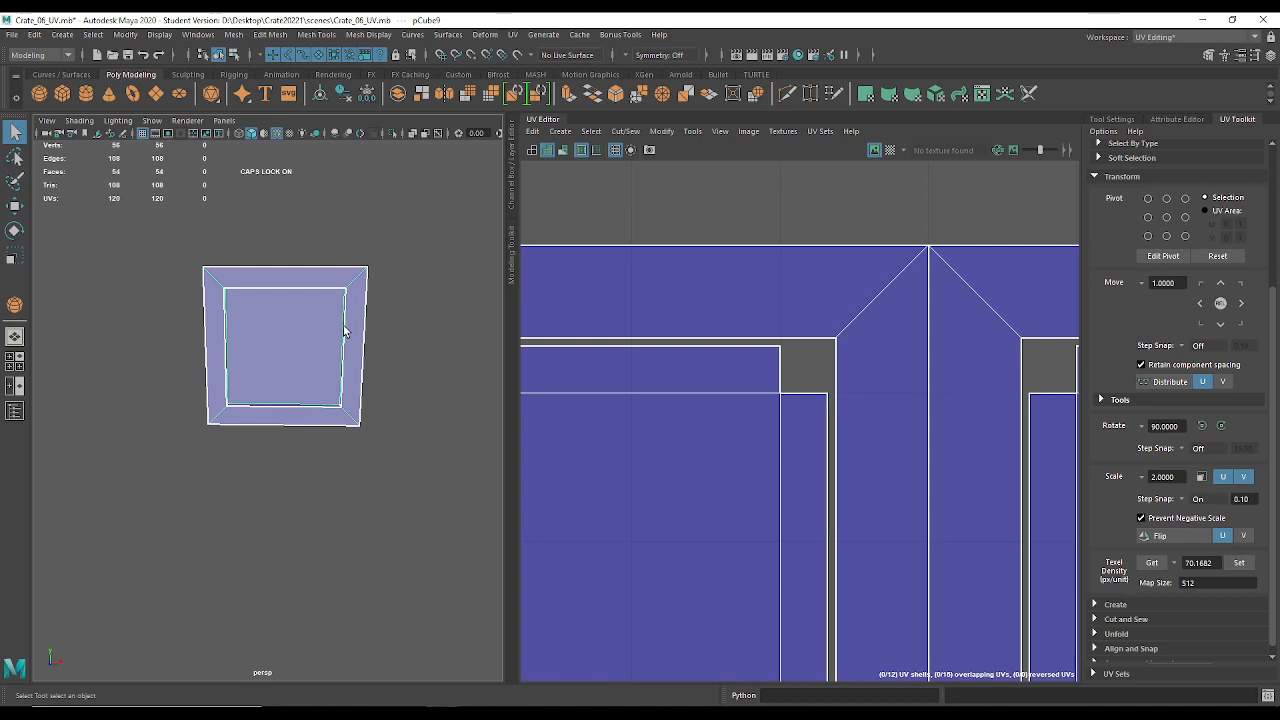
Save the scene under the new file name Crate_07.mb in the project's scenes folder.
scroll(691, 334, "down", 4)
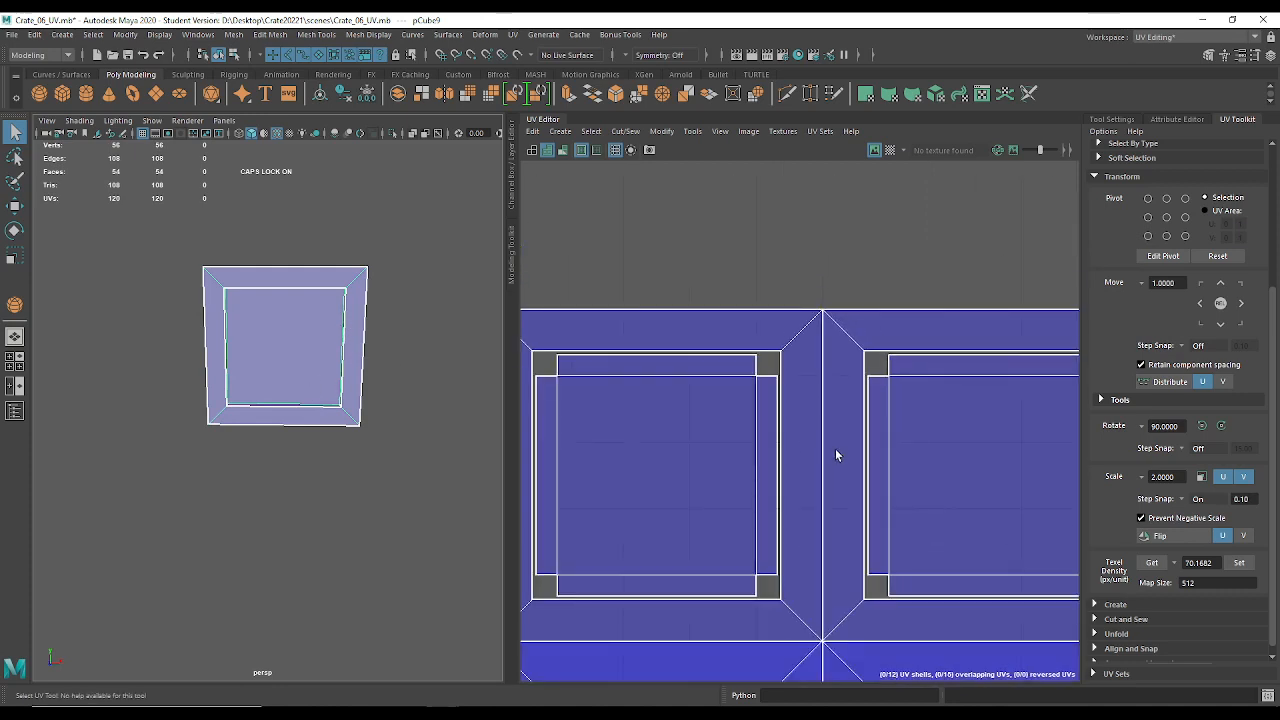
scroll(835, 455, "down", 3)
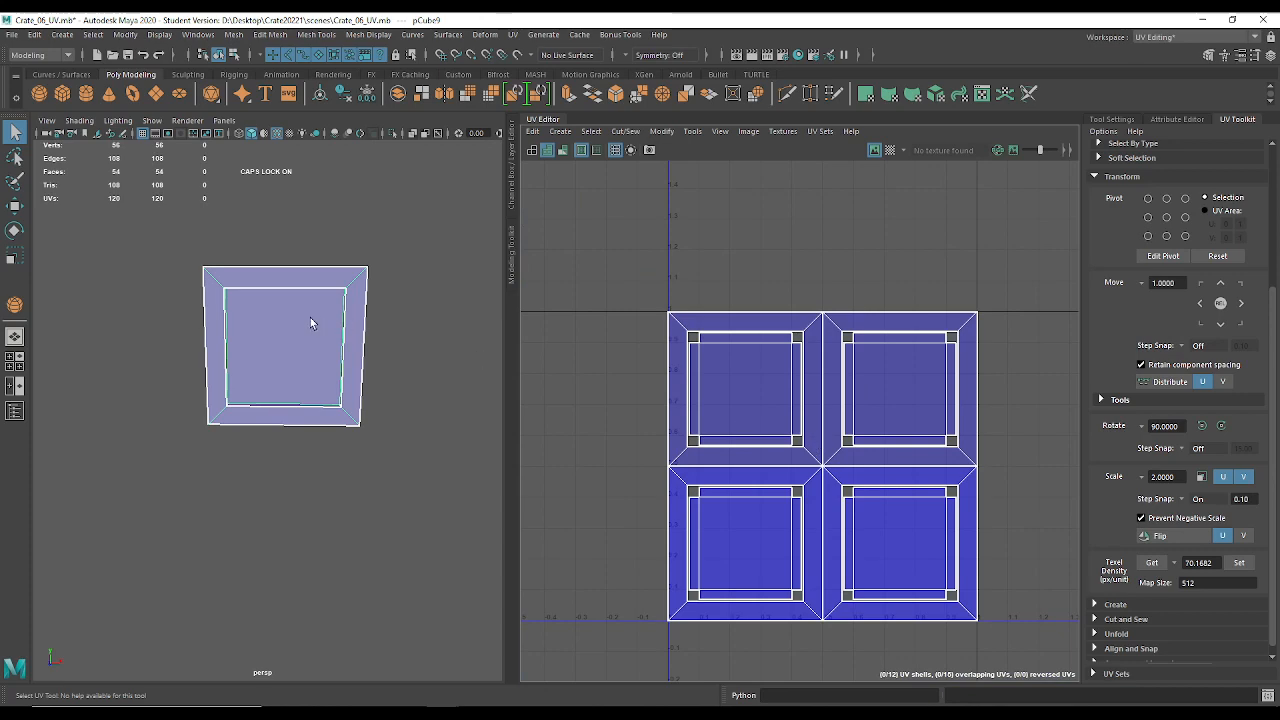
left_click_drag(354, 347, 184, 393, "alt")
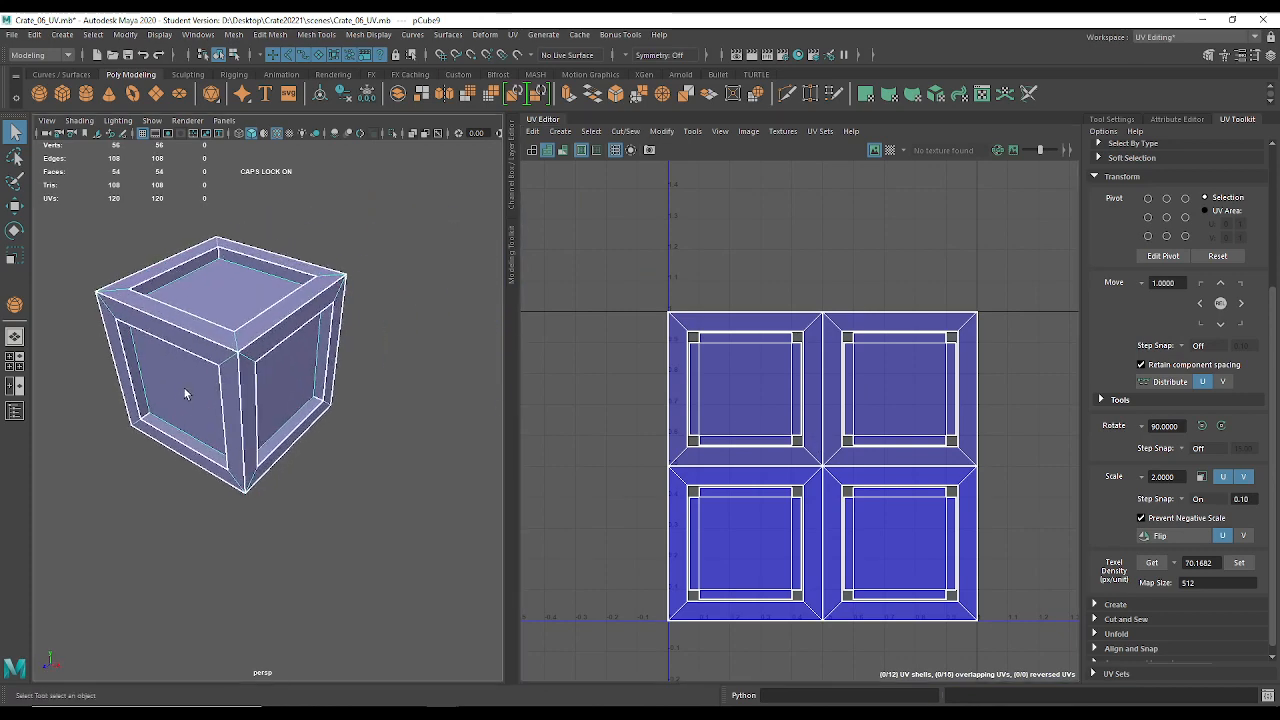
left_click(12, 34)
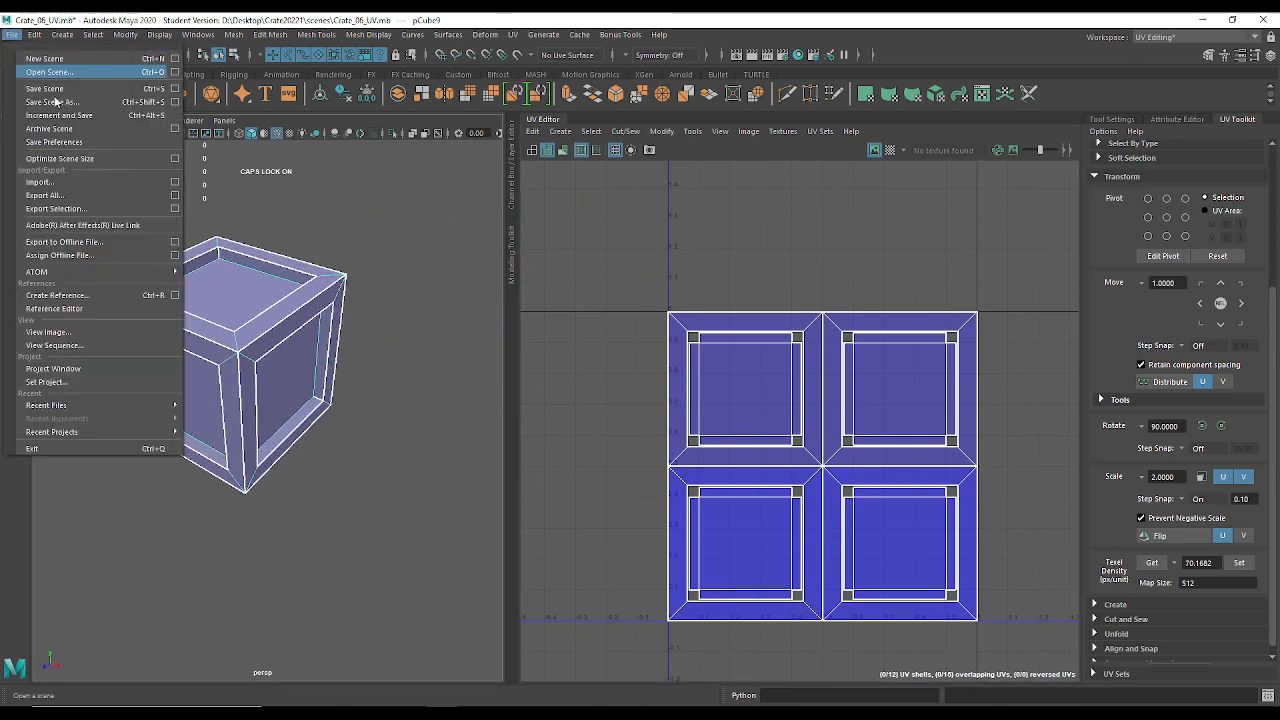
left_click(52, 102)
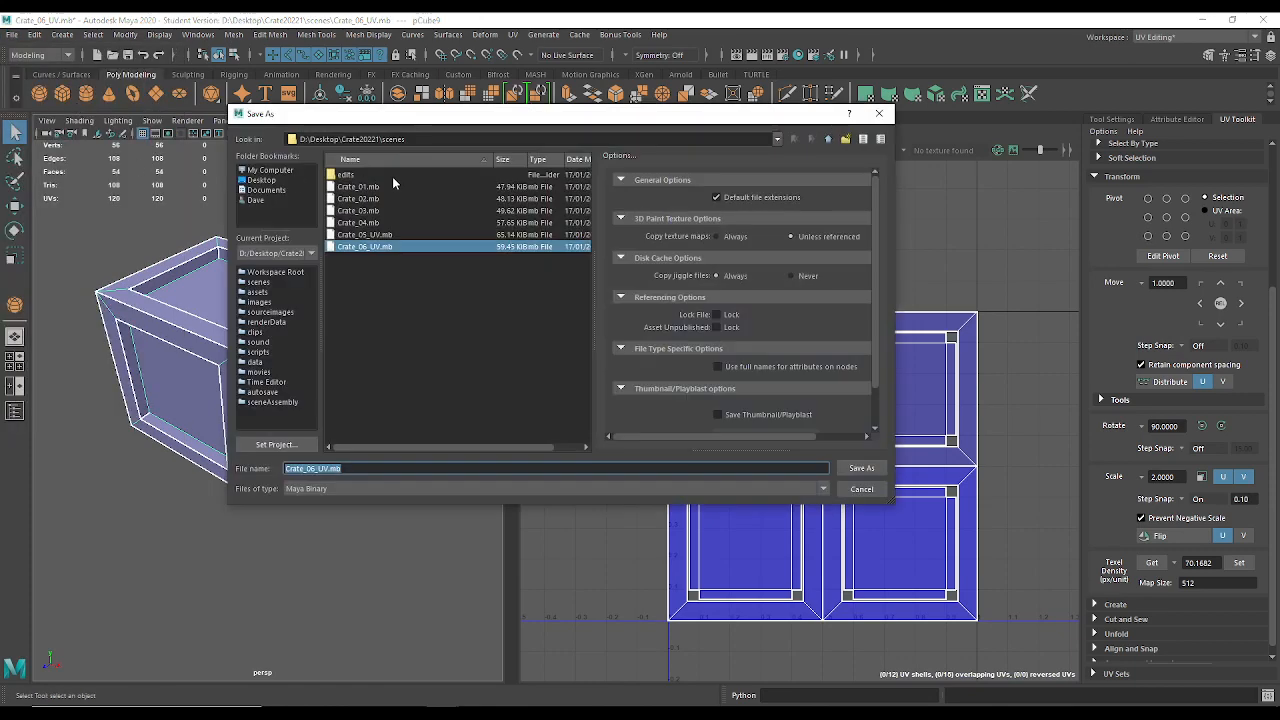
left_click(330, 469)
left_click_drag(329, 468, 312, 468)
type("7")
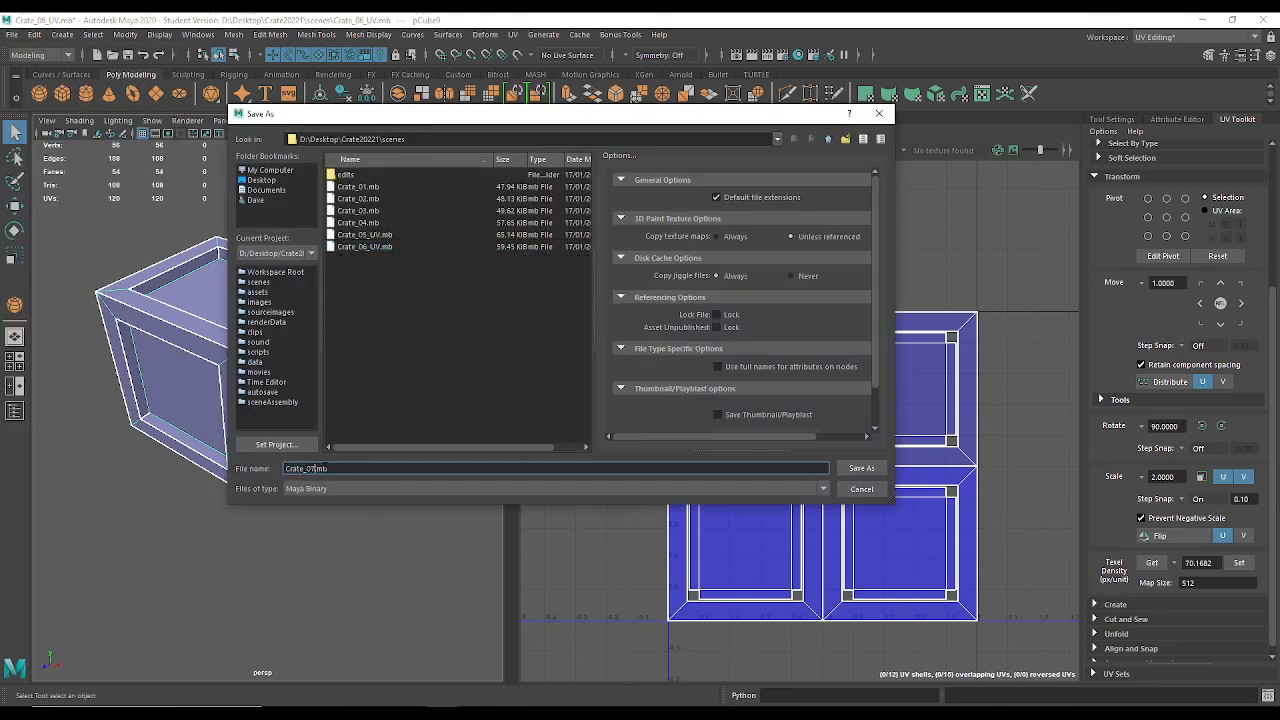
key("Return")
key("Return")
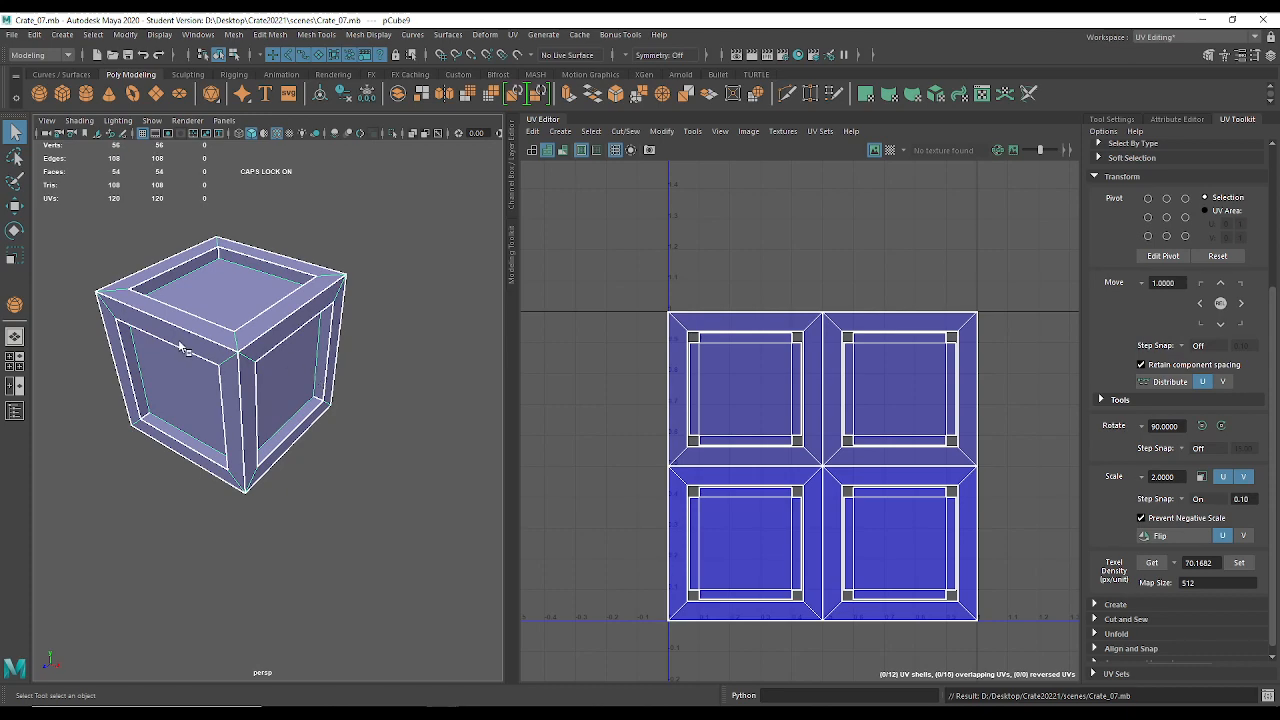
Preview the crate as a shaded smooth mesh, inspect it from another angle, and restore the unsmoothed display.
key("4")
key("3")
key("5")
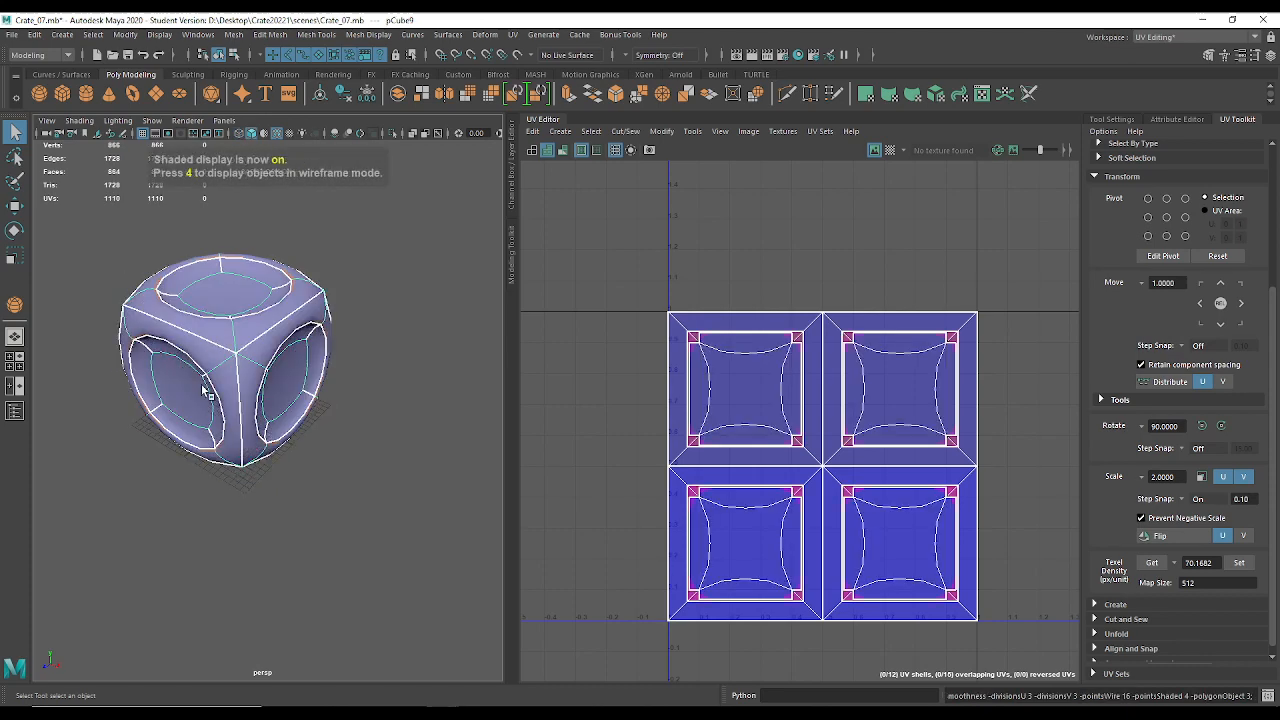
left_click_drag(208, 393, 245, 330, "alt")
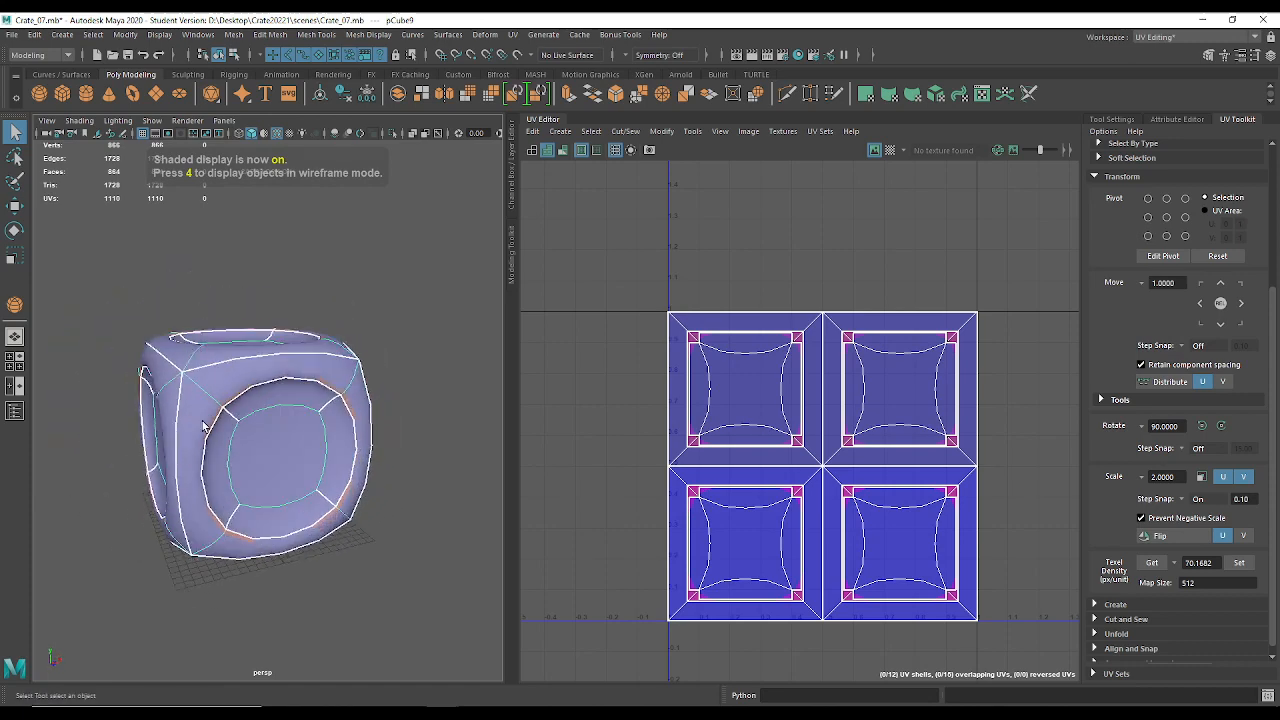
key("Caps_Lock")
key("1")
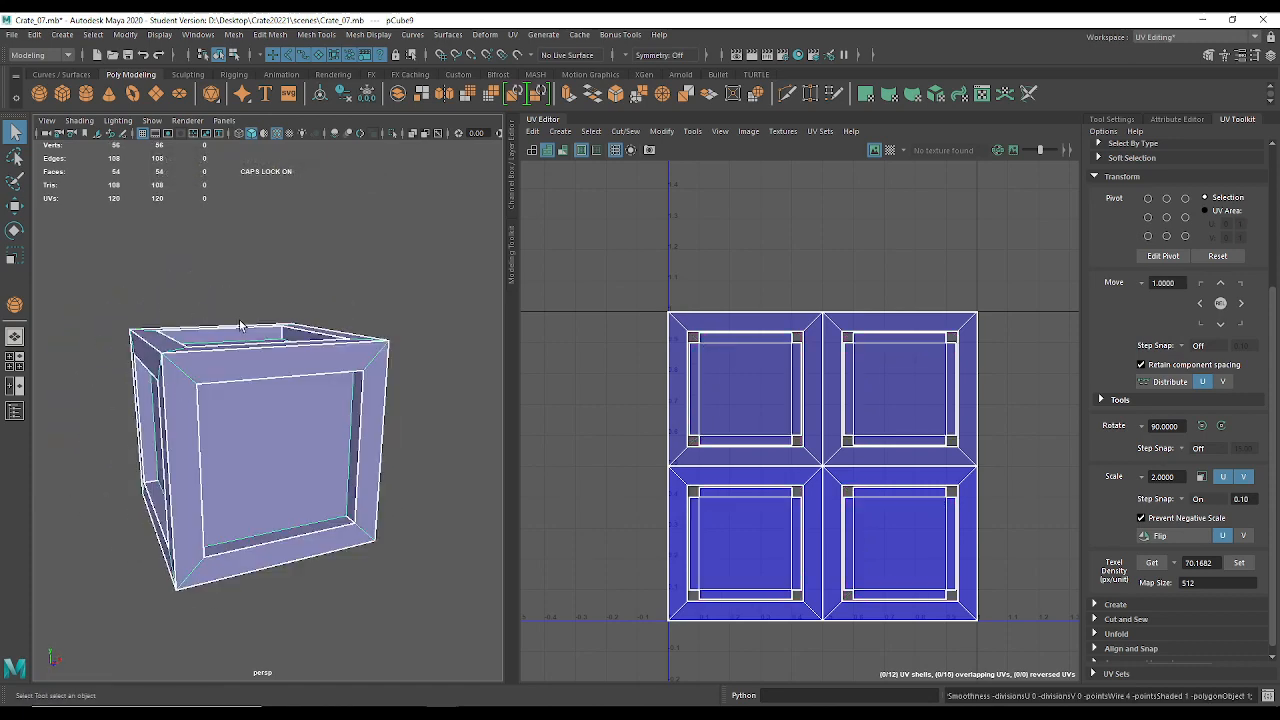